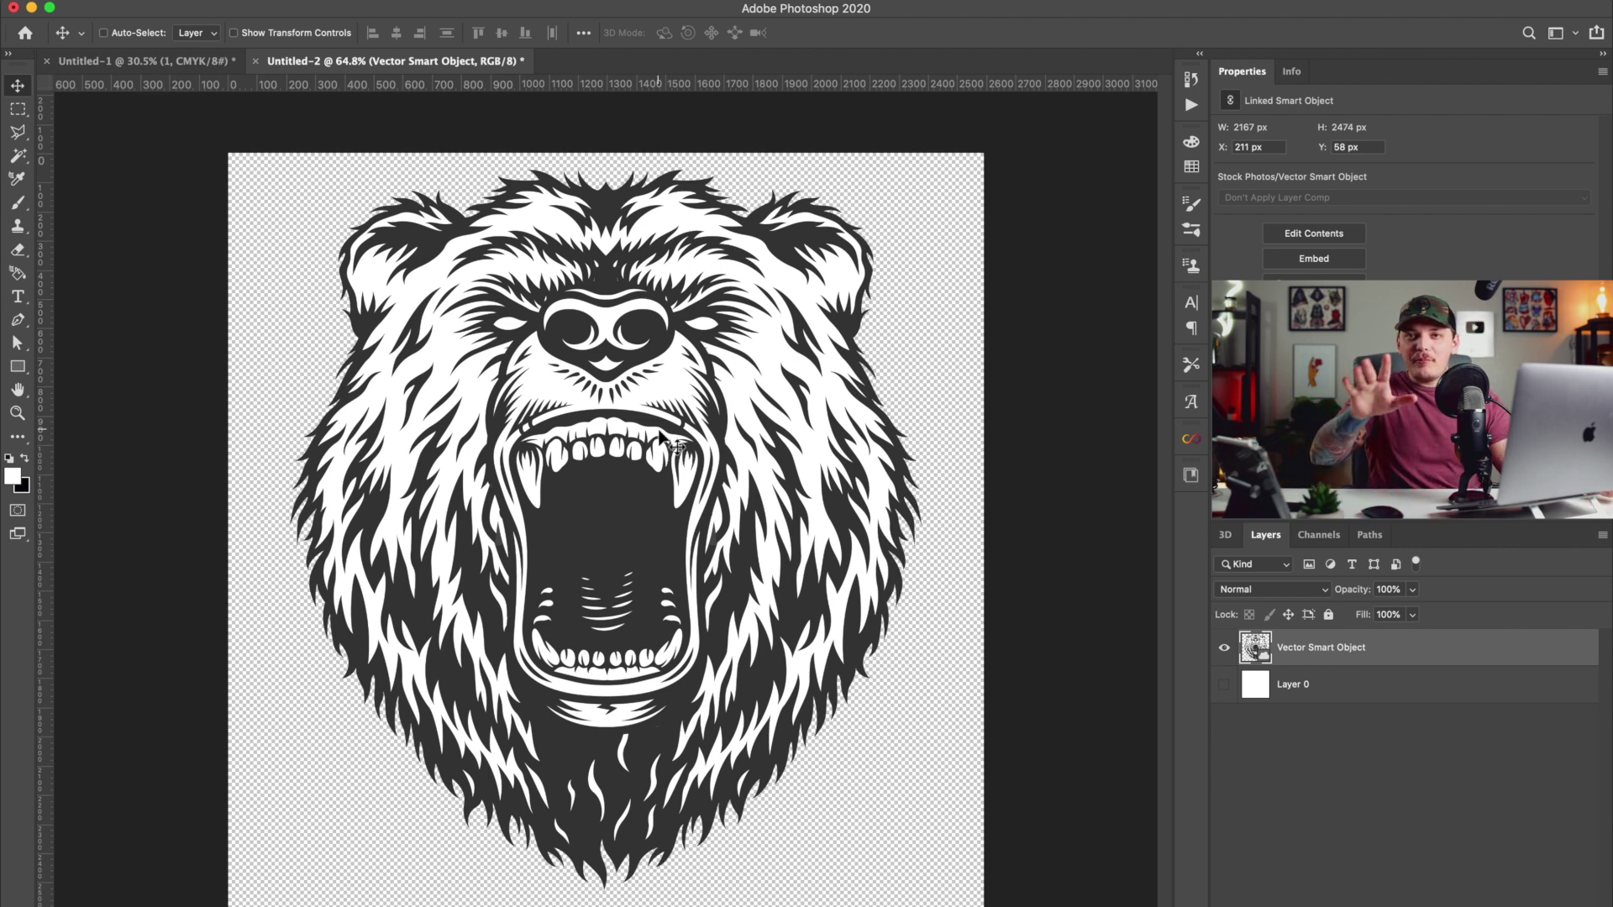
Copy the bear into Untitled-1 and convert it to RGB Color without flattening, rasterizing the bear.
drag(636, 443, 544, 374)
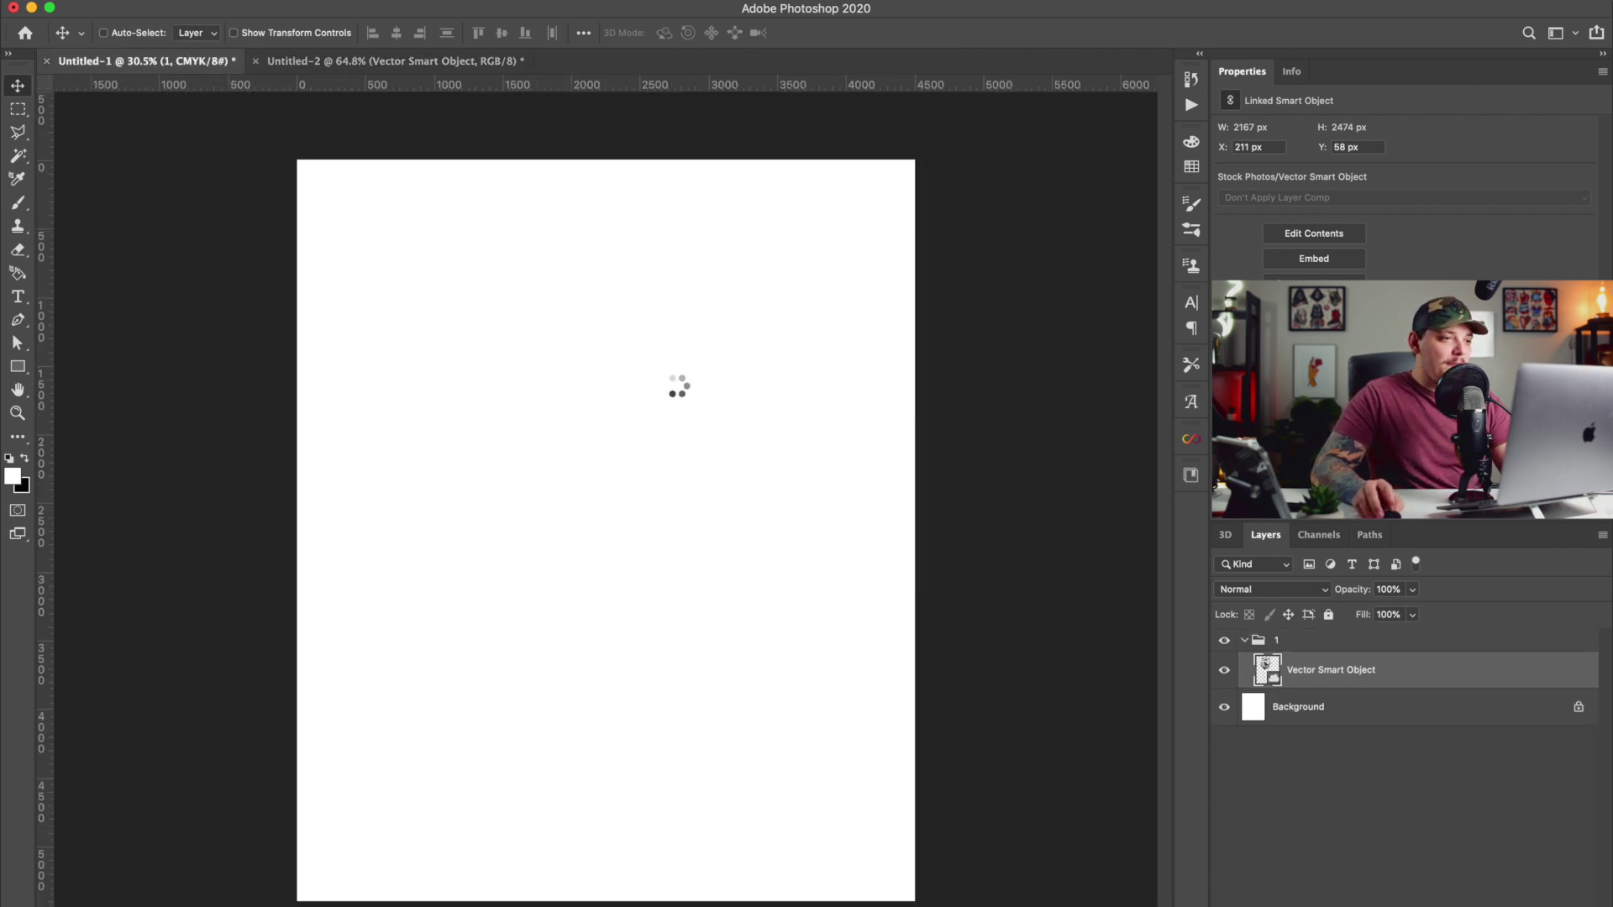
click(237, 5)
mouse_move(262, 8)
click(510, 87)
click(773, 320)
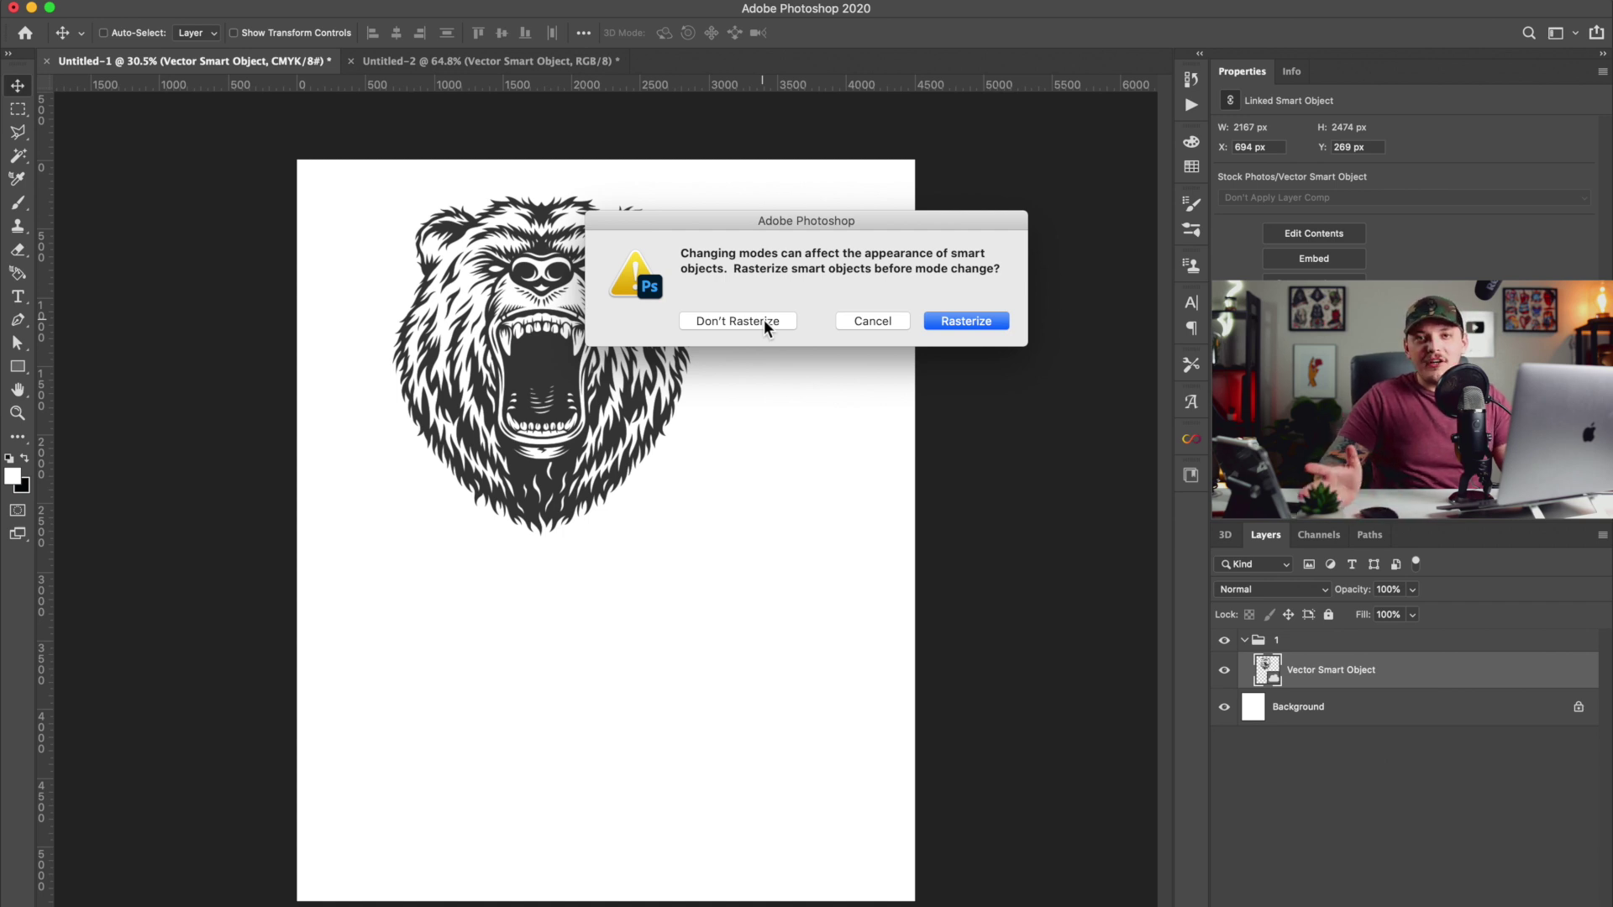
click(941, 321)
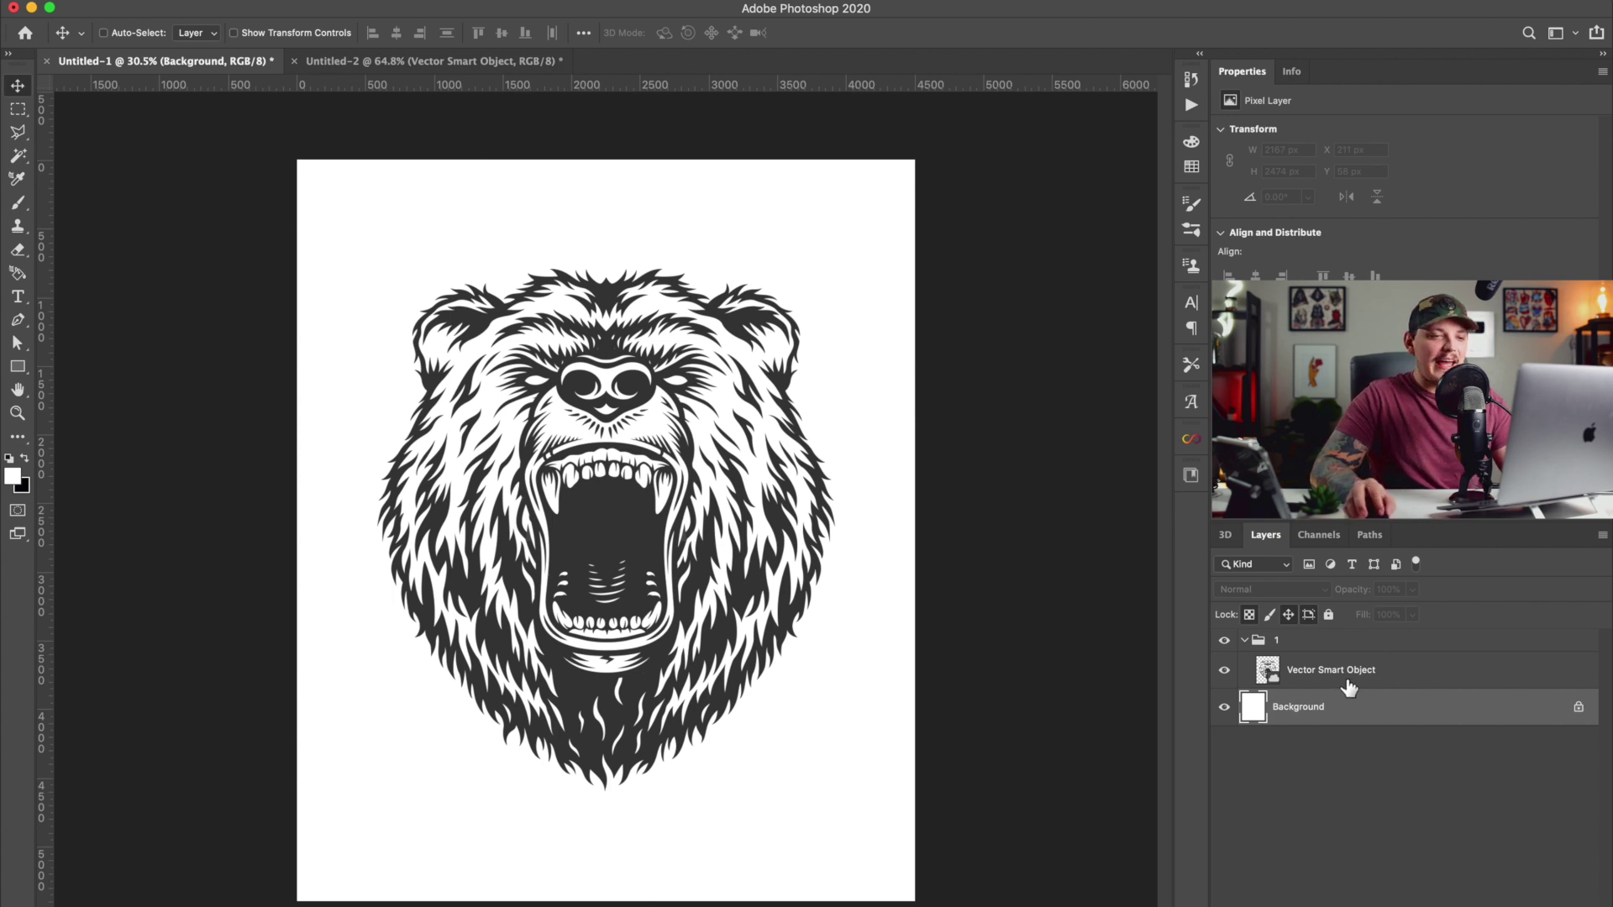
Duplicate the white Background beneath the bear and invert the copy to black.
click(1348, 685)
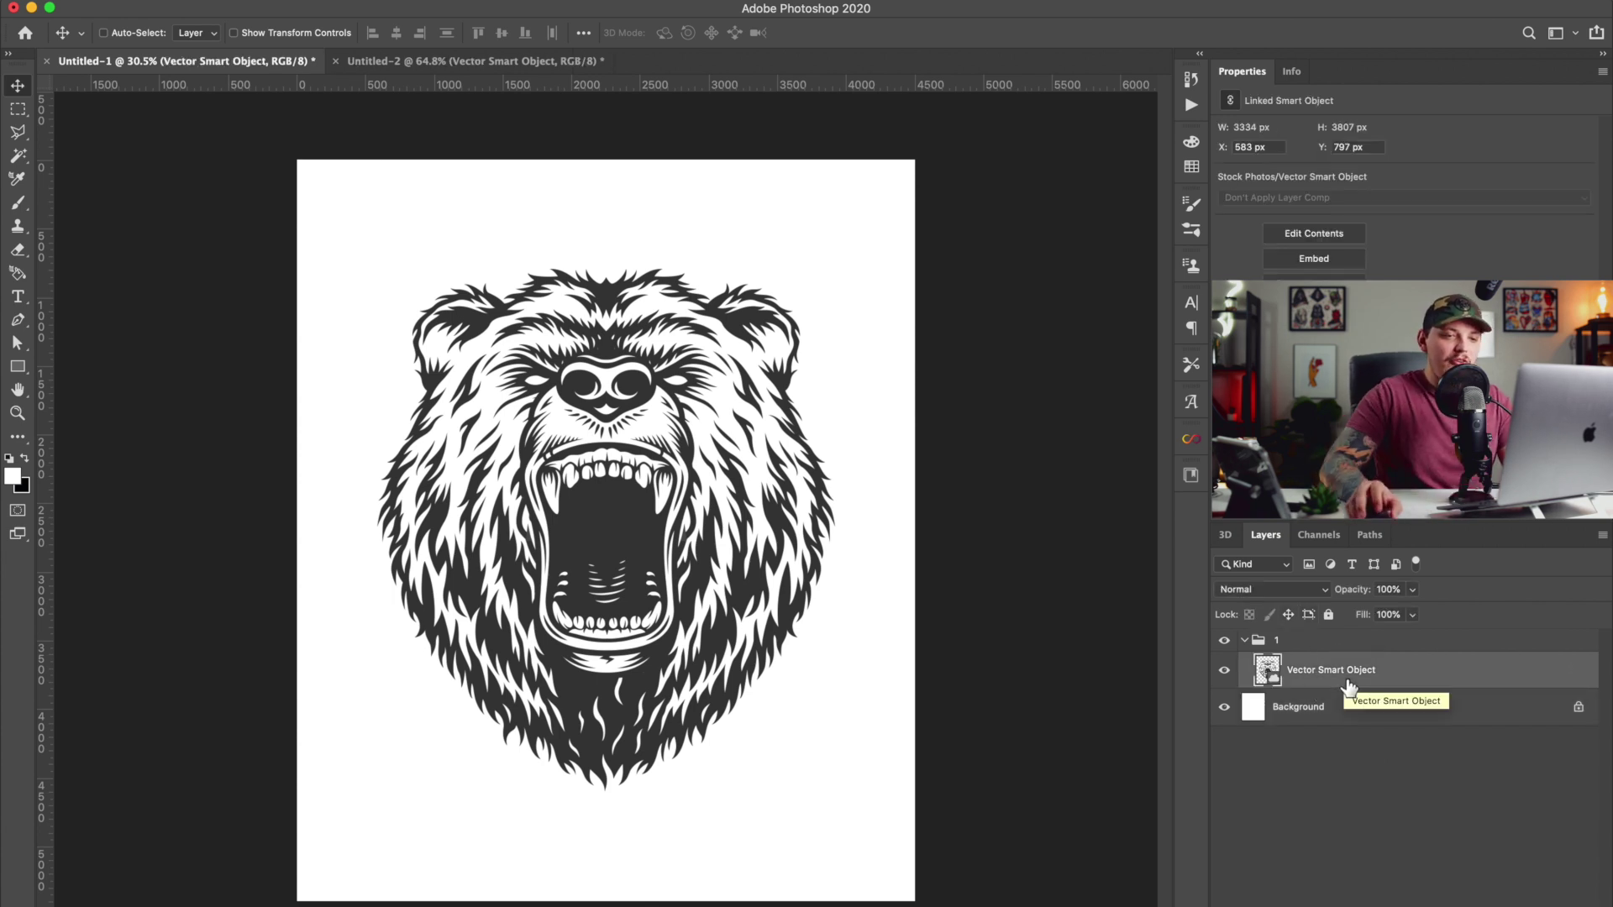
click(1312, 708)
key(super+j)
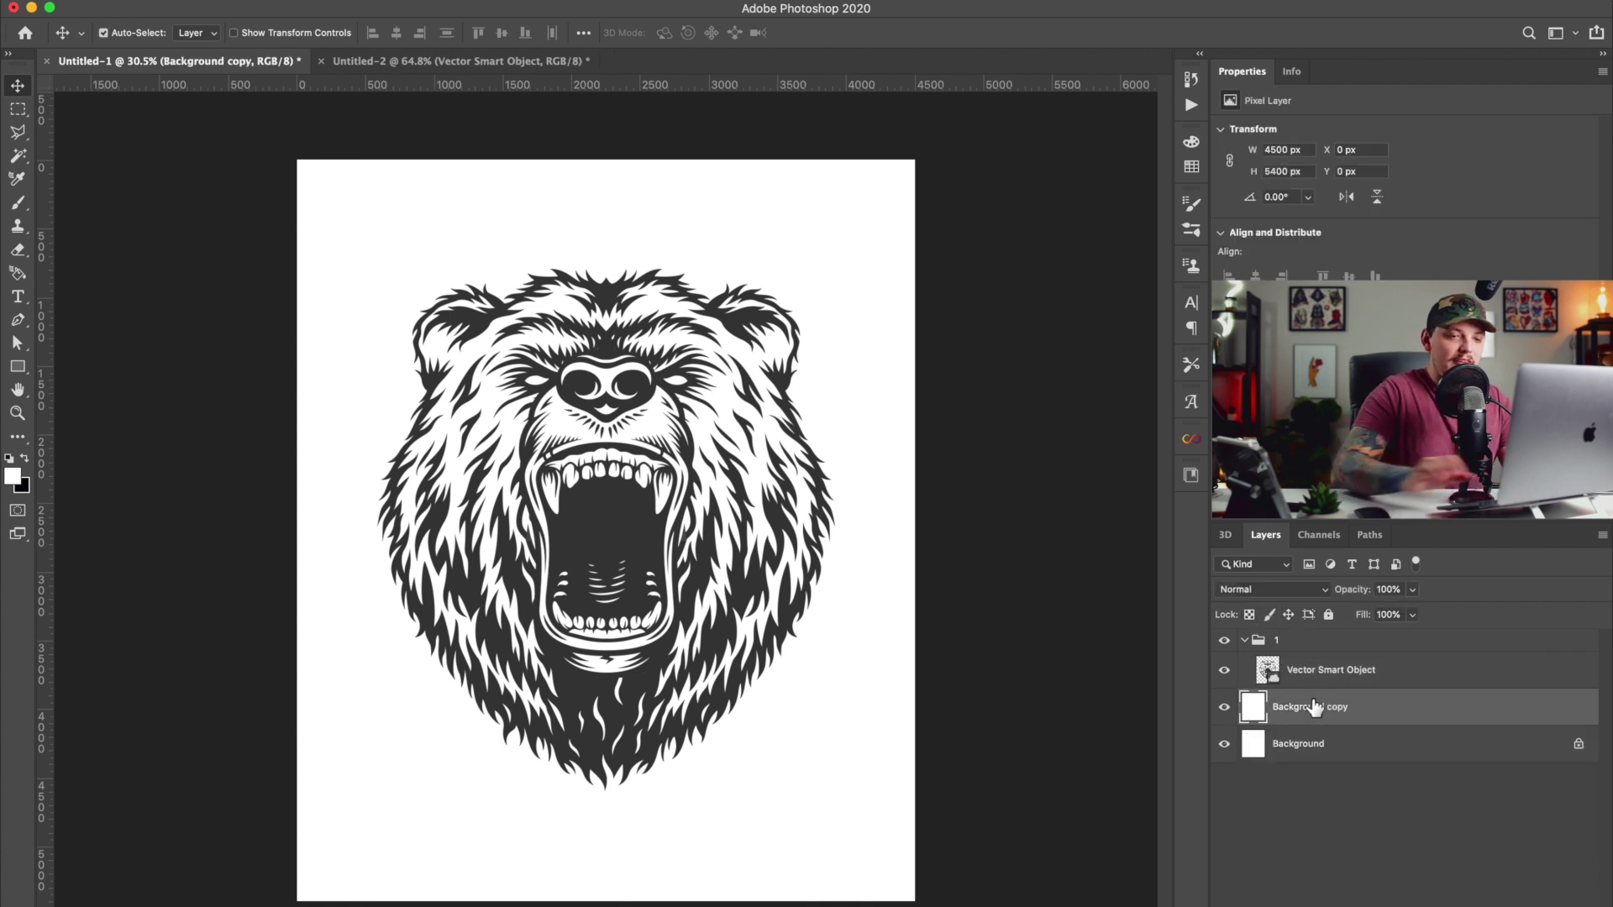
mouse_move(1314, 707)
mouse_down()
mouse_move(1305, 652)
mouse_move(1309, 713)
mouse_up()
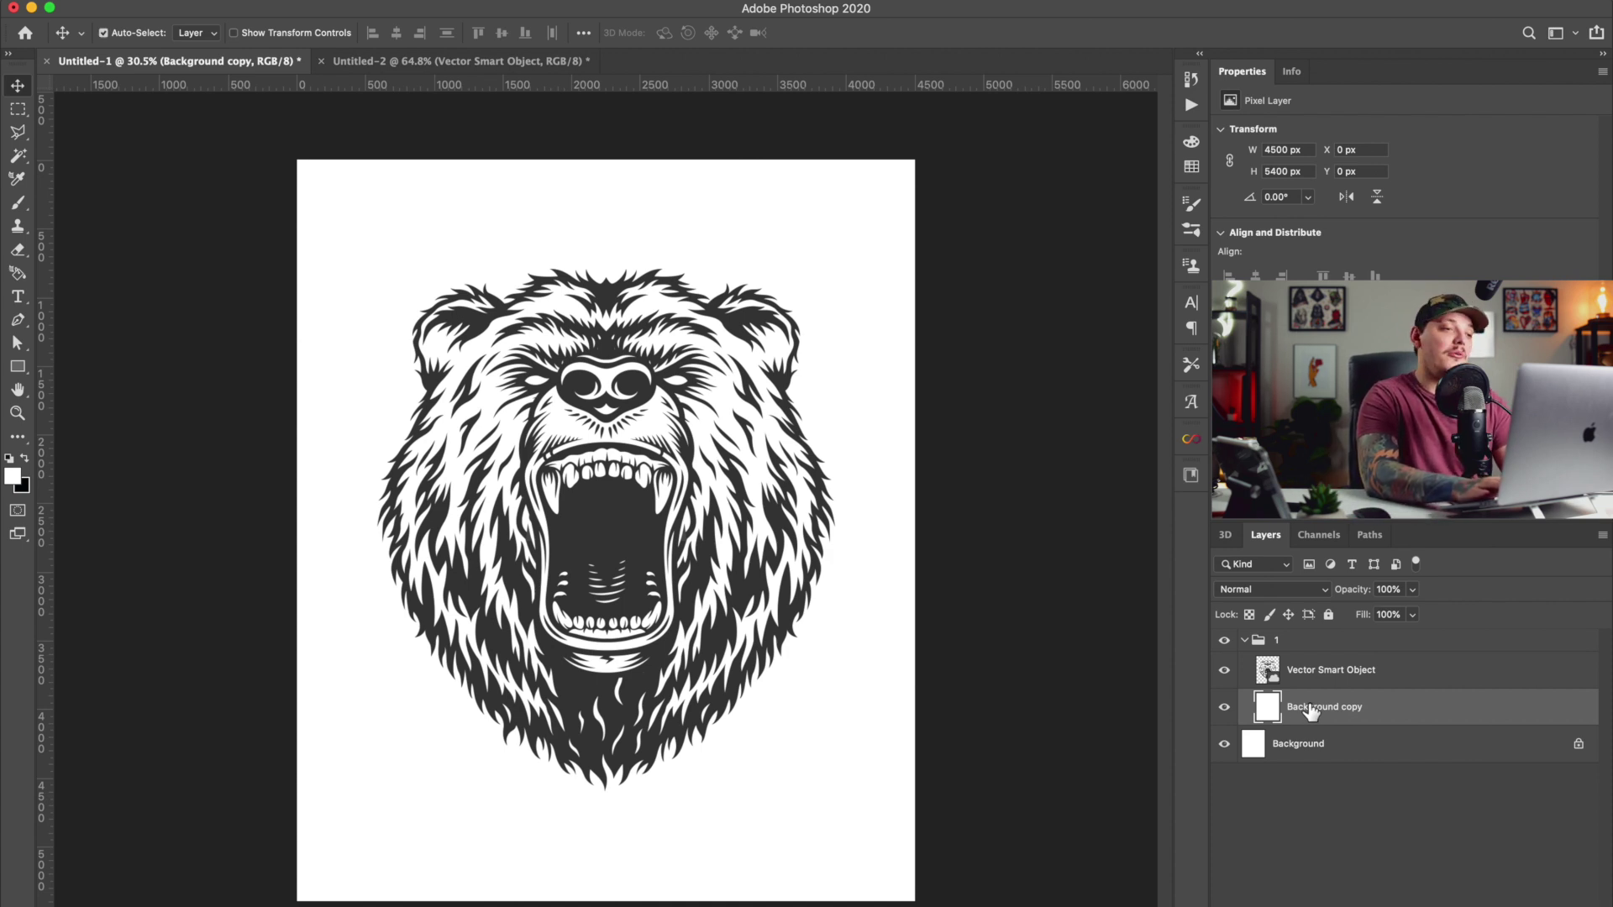
key(super+i)
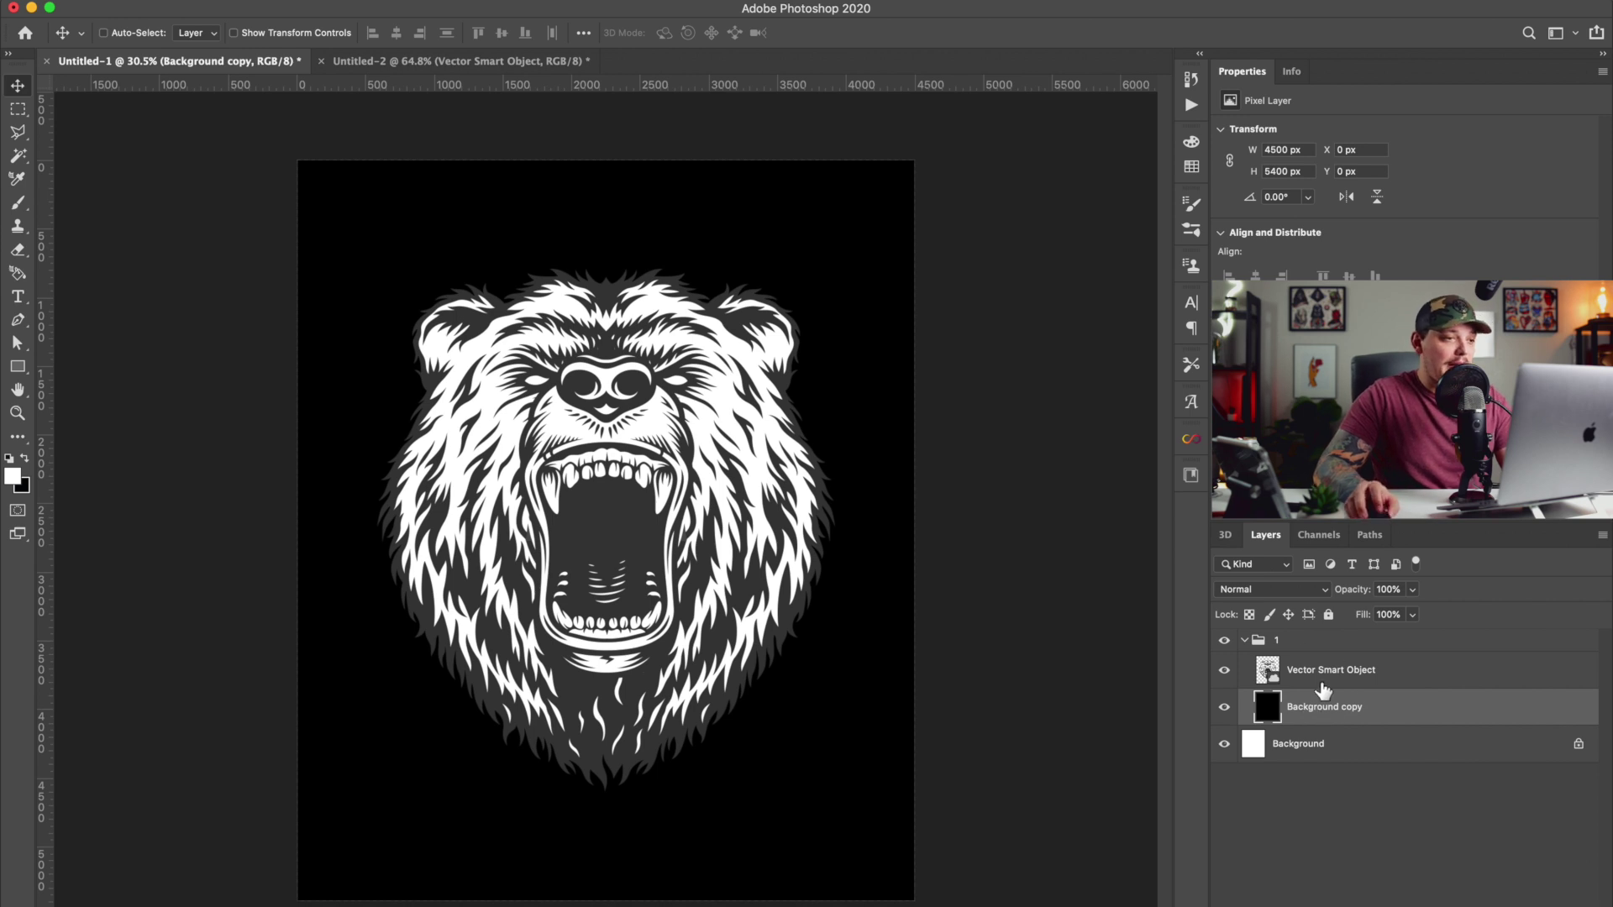
click(1327, 677)
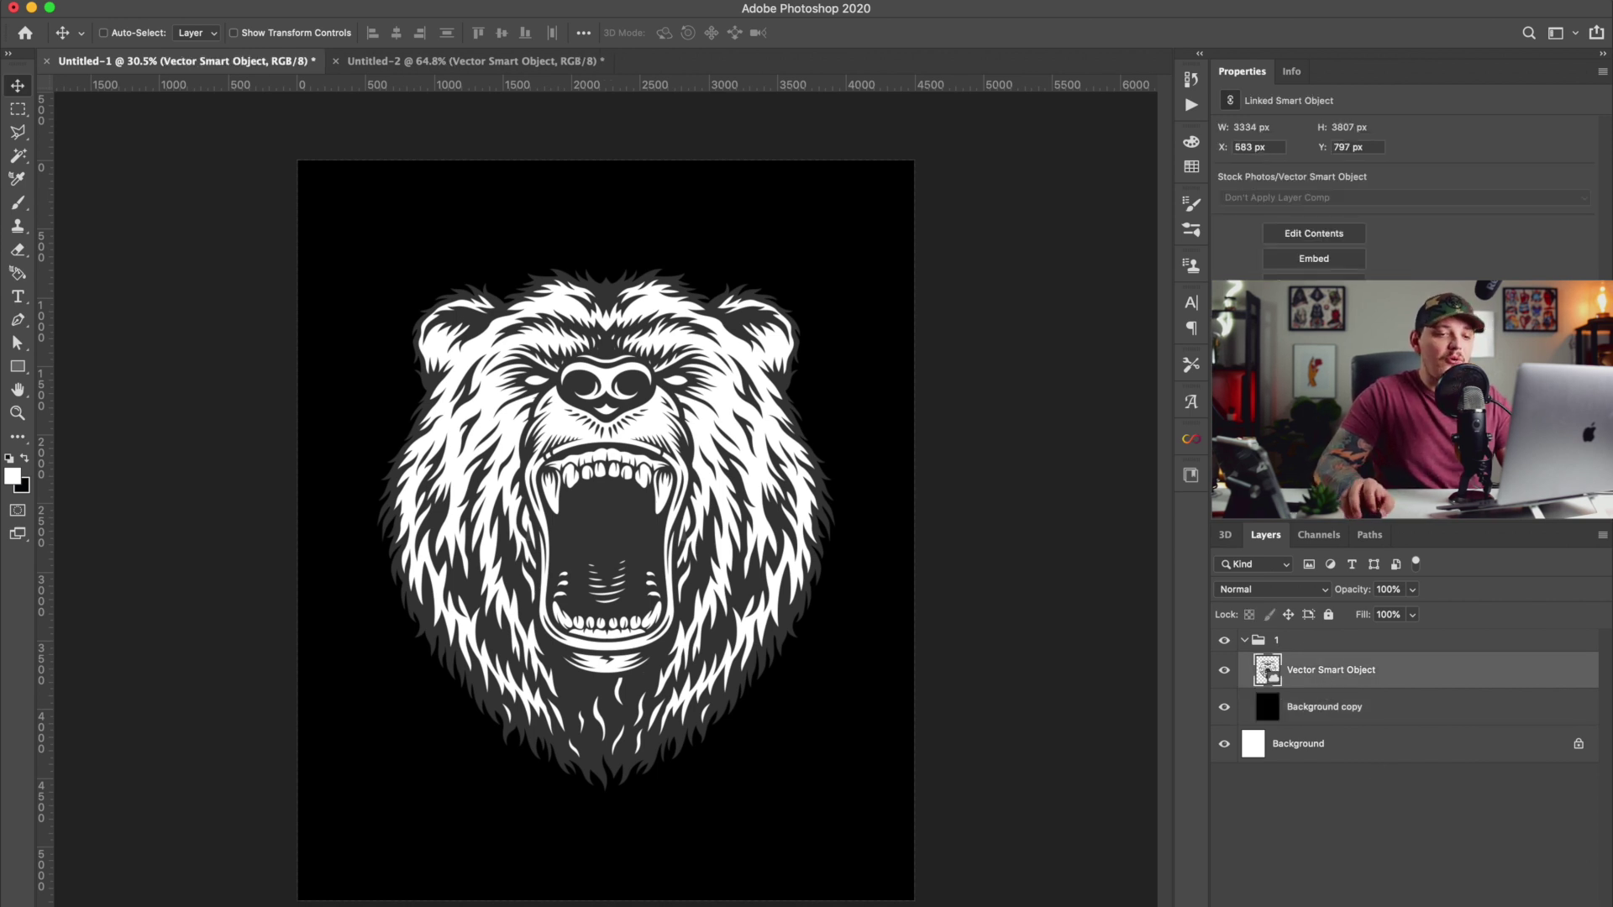
click(1459, 905)
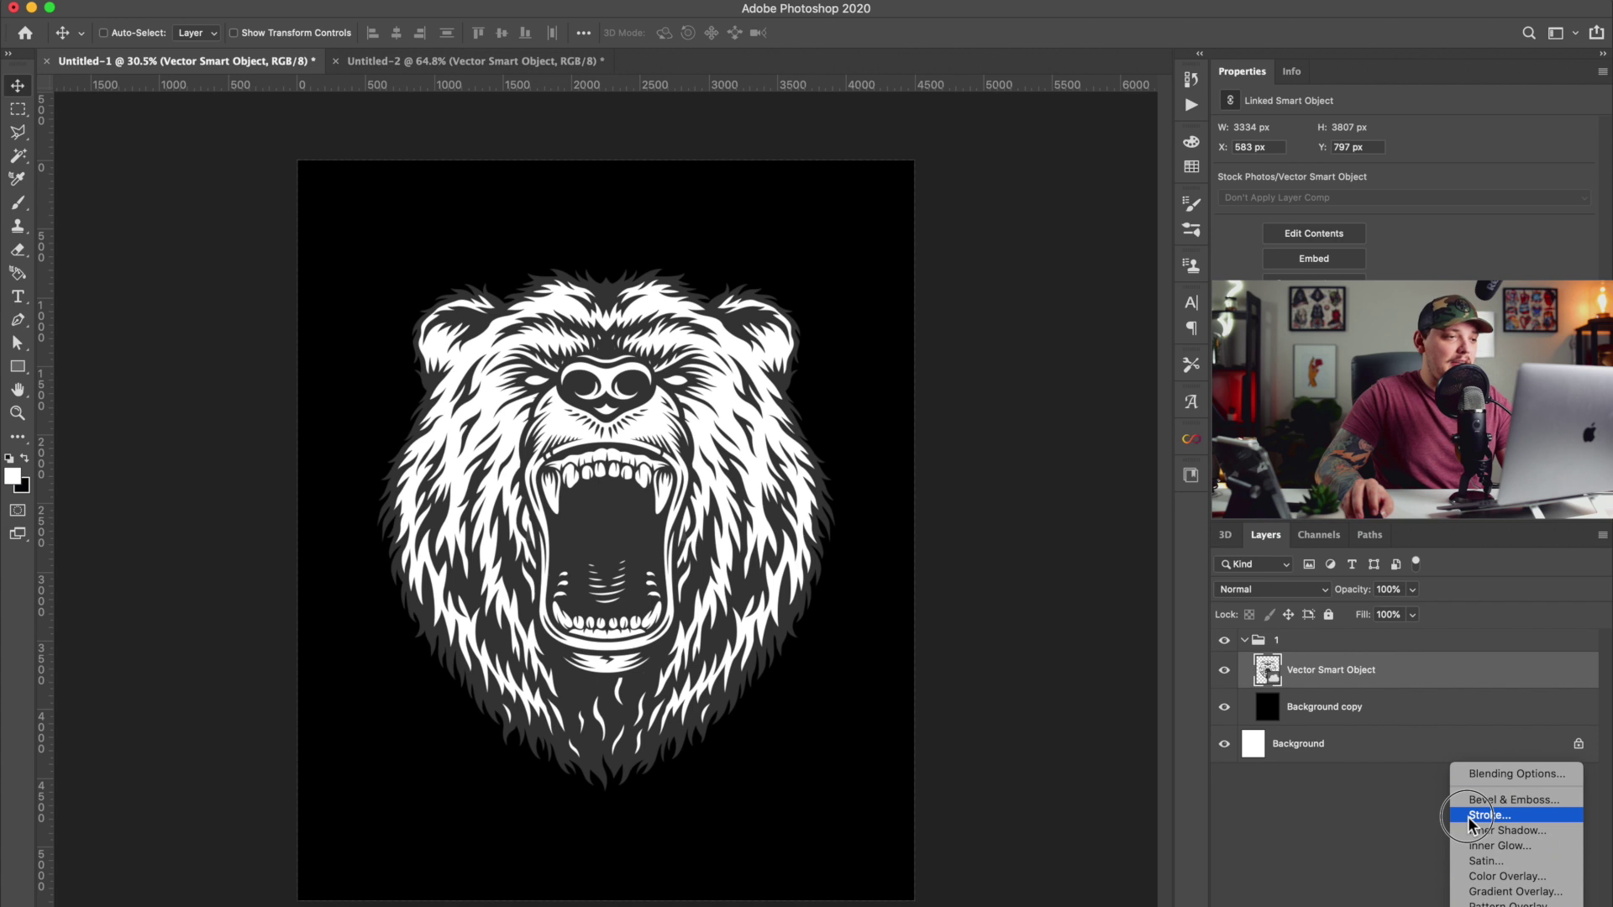
Add a thicker Outside stroke to the bear in white sampled from the bear.
click(1470, 816)
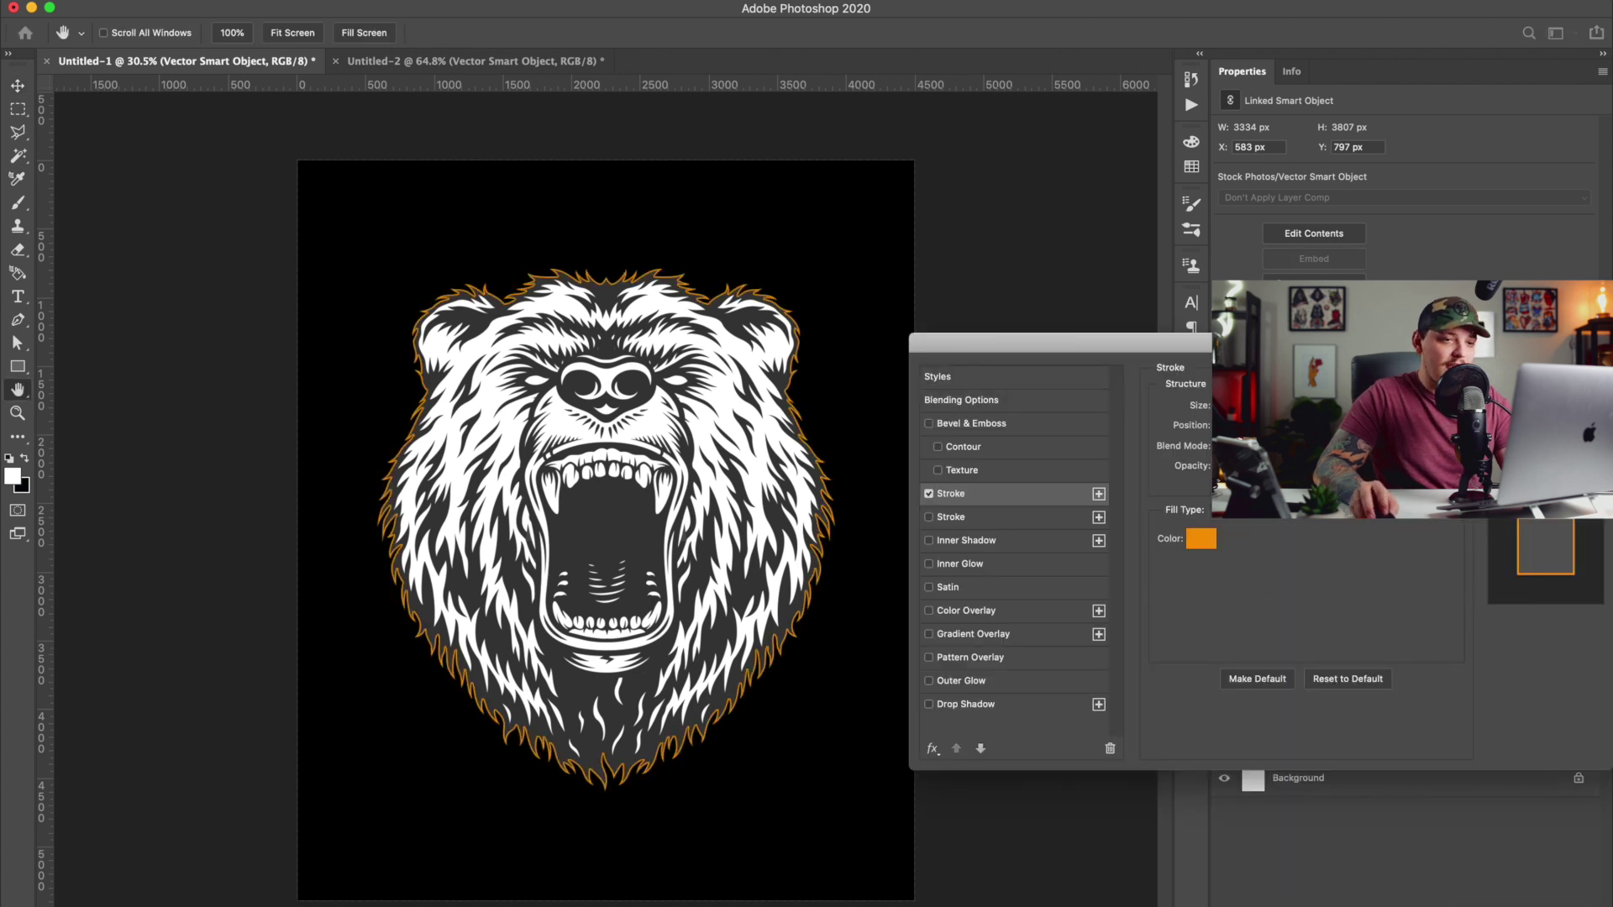
drag(1217, 409, 1225, 409)
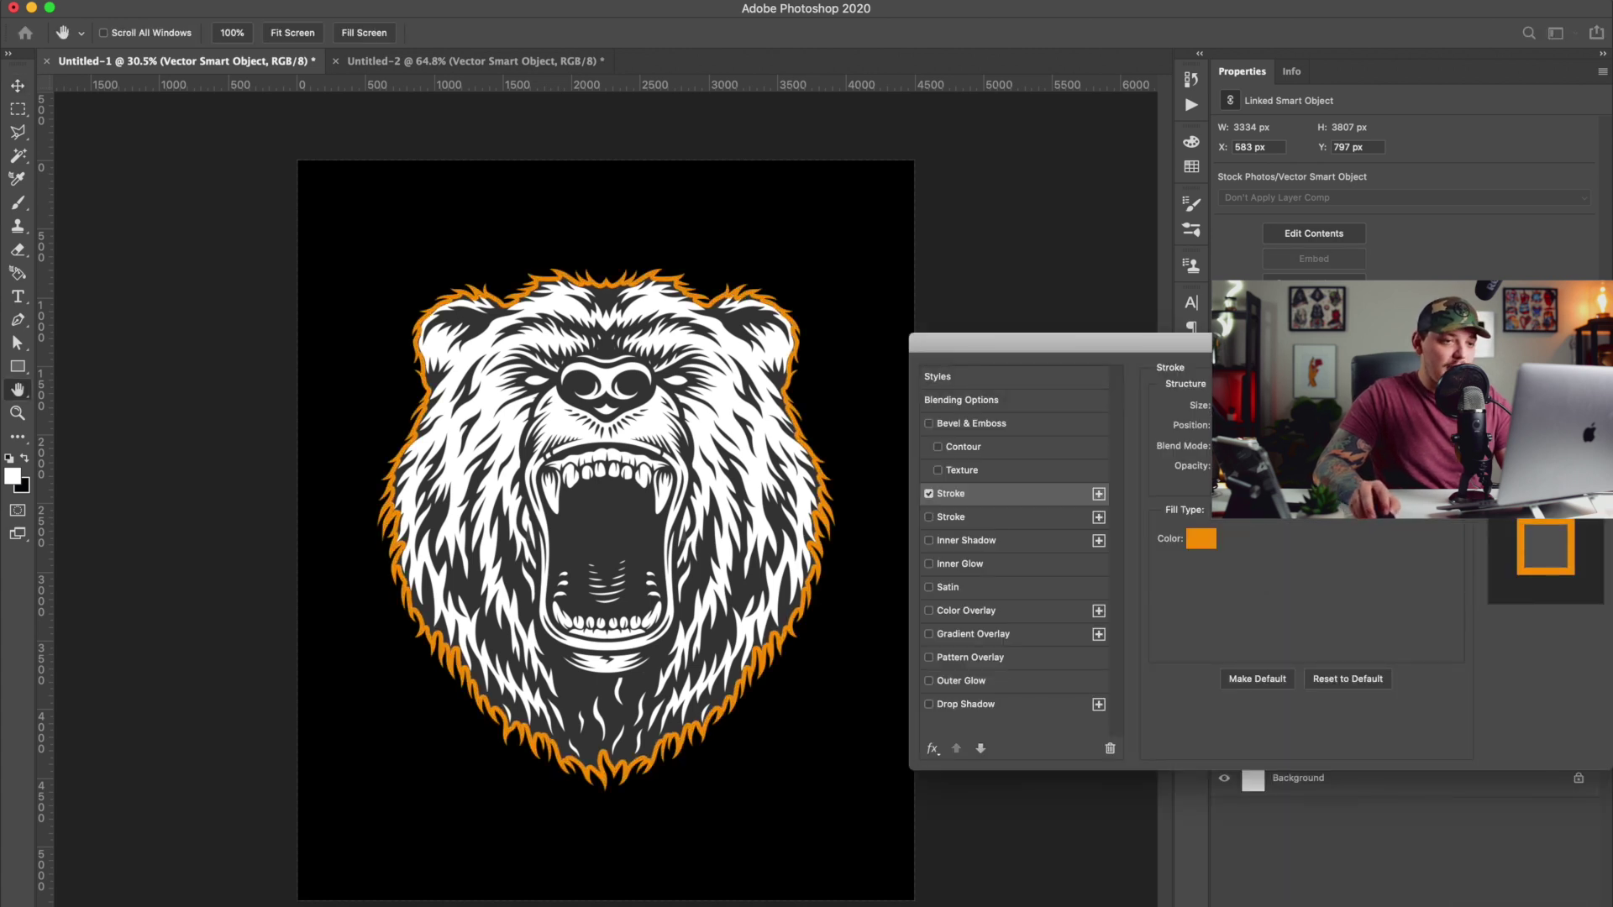
click(1203, 542)
click(767, 344)
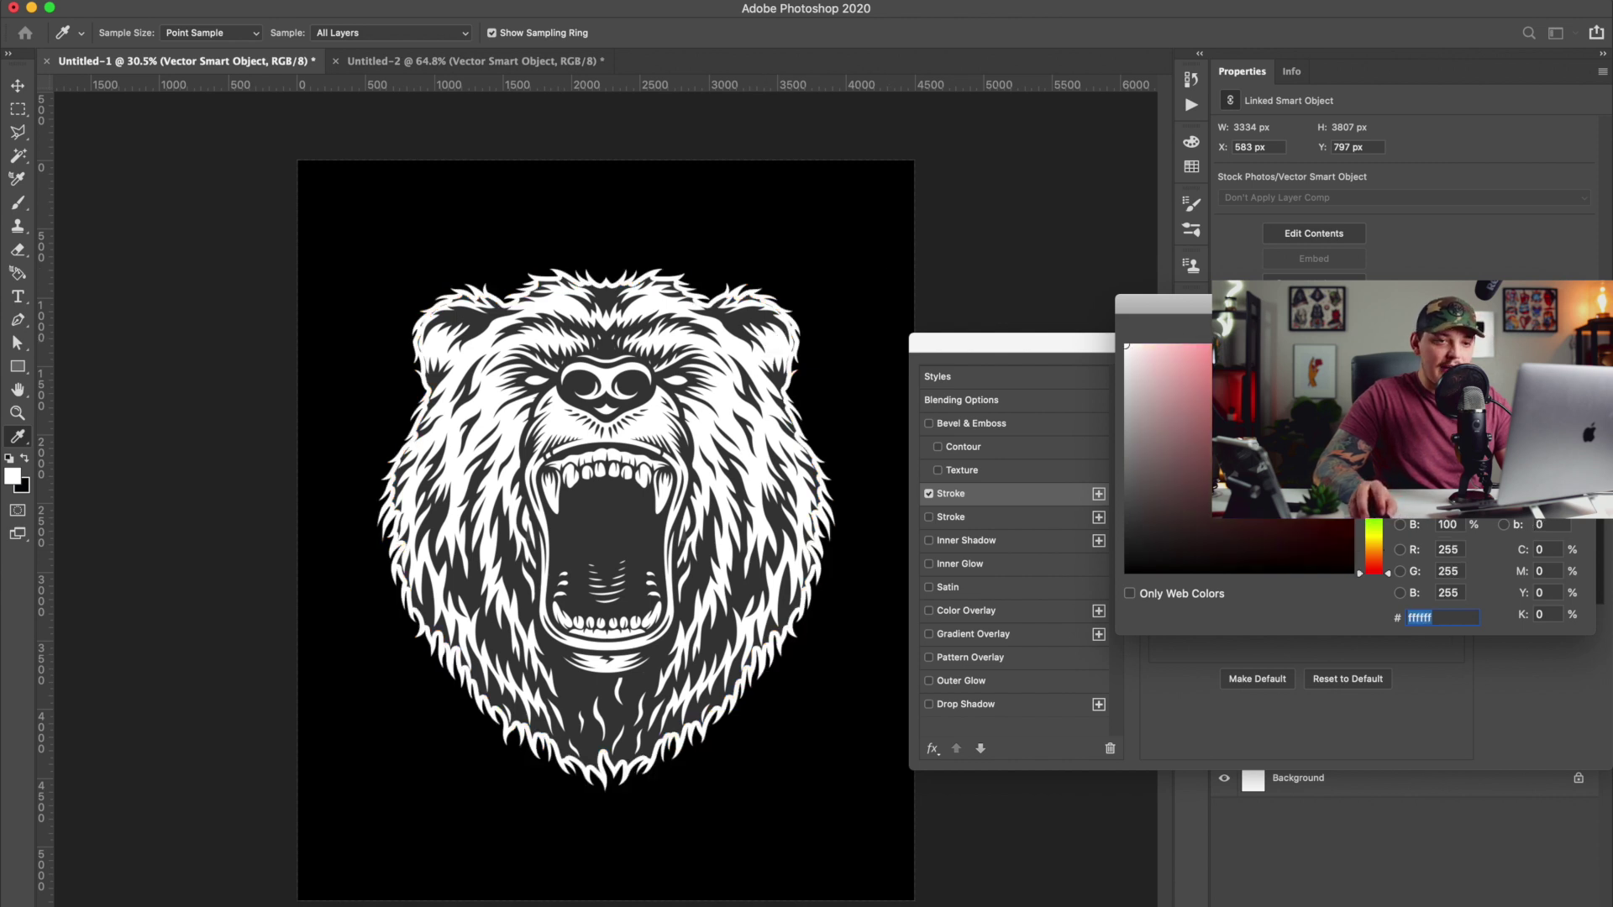
key(Return)
click(1238, 426)
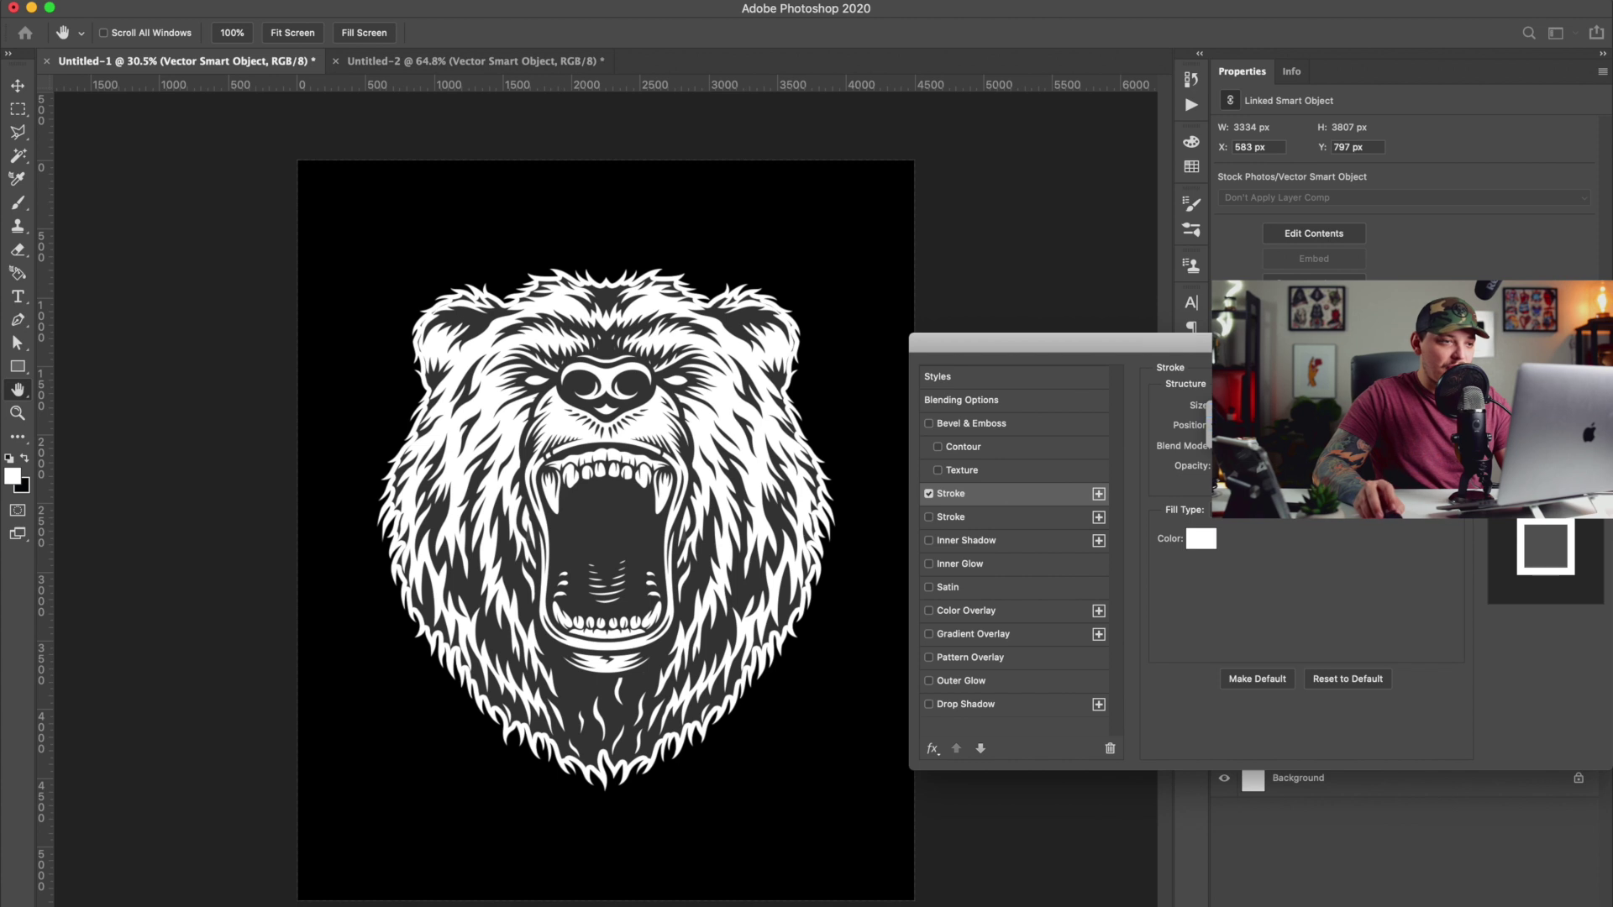
click(1238, 410)
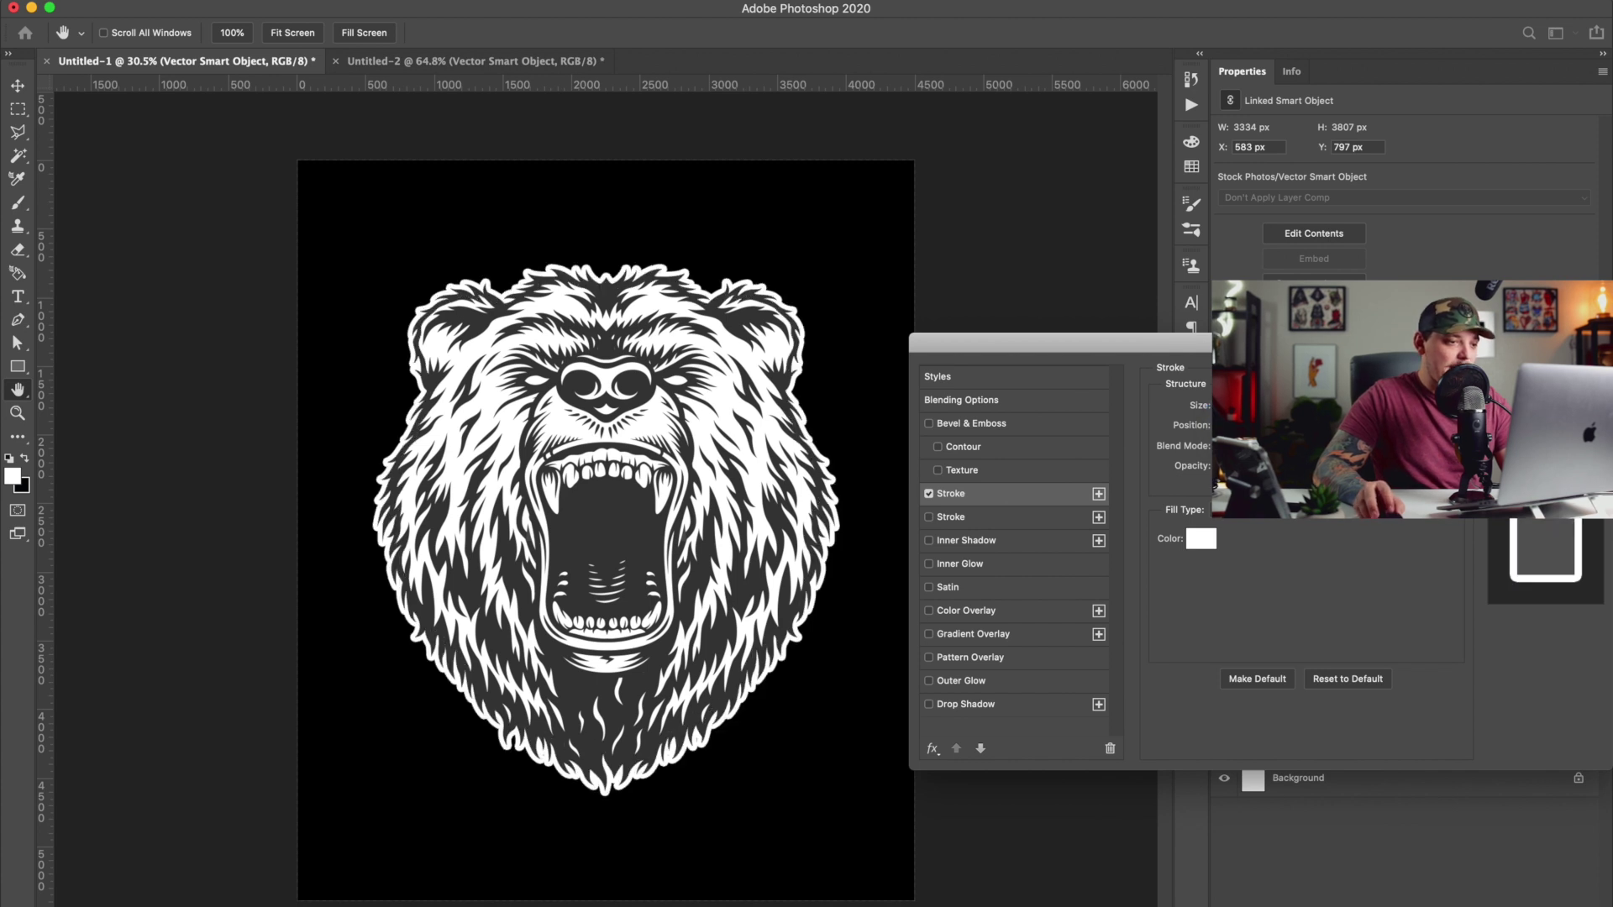
key(Return)
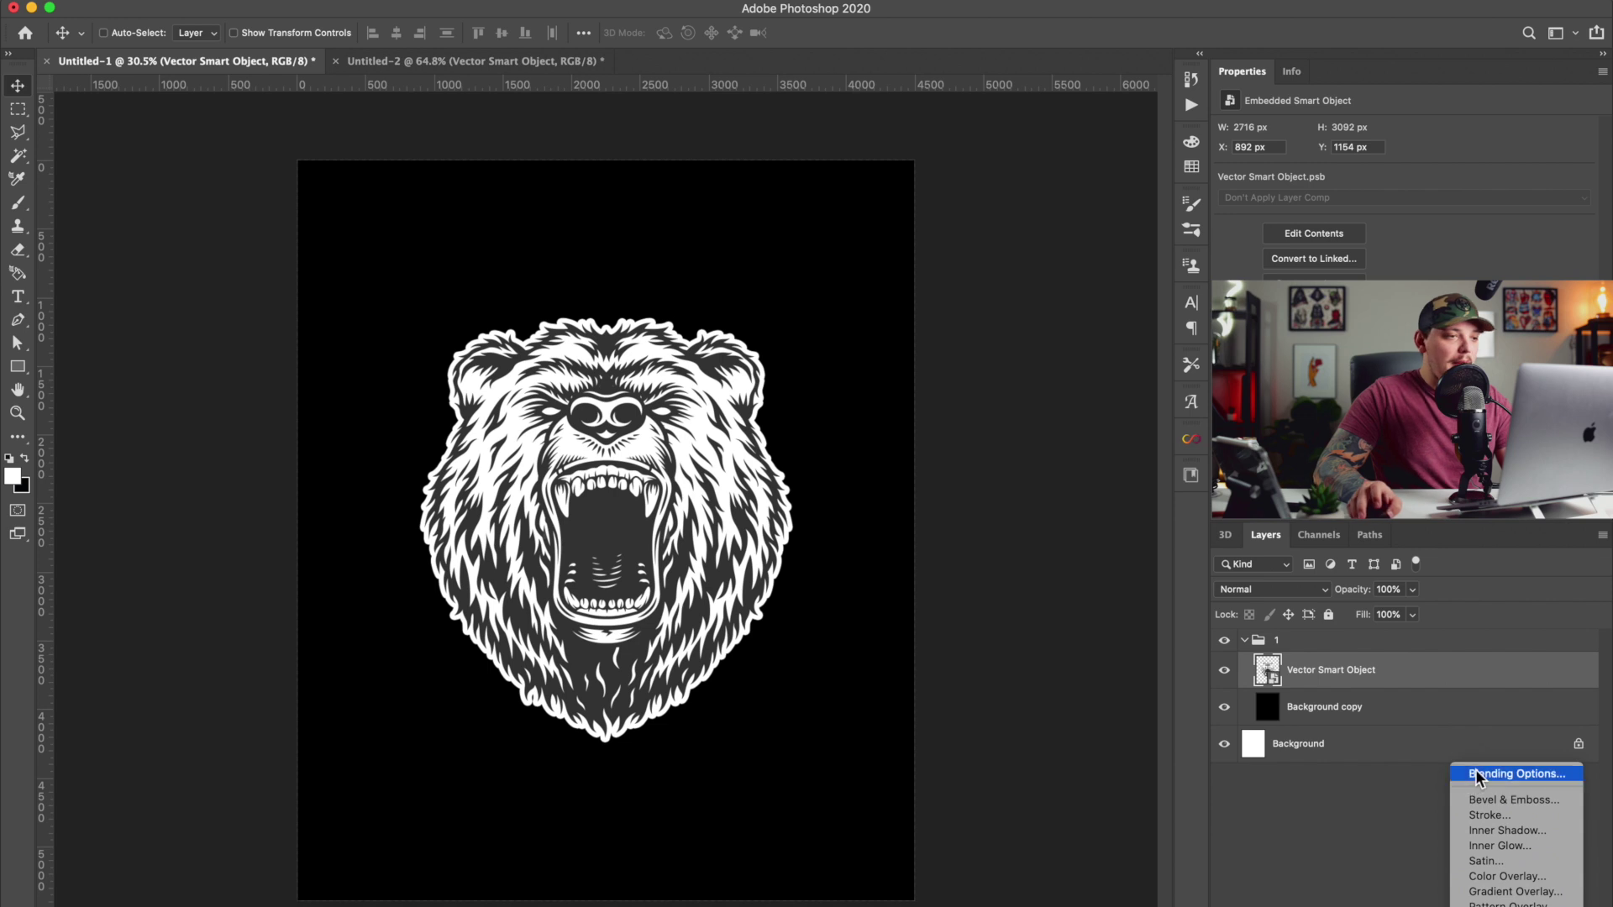
click(1478, 774)
Blend away the bear's darkest tones (30/115) and set CYBER in Cyberdyne Expanded Italic.
drag(1171, 662, 1265, 647)
drag(1167, 659, 1193, 660)
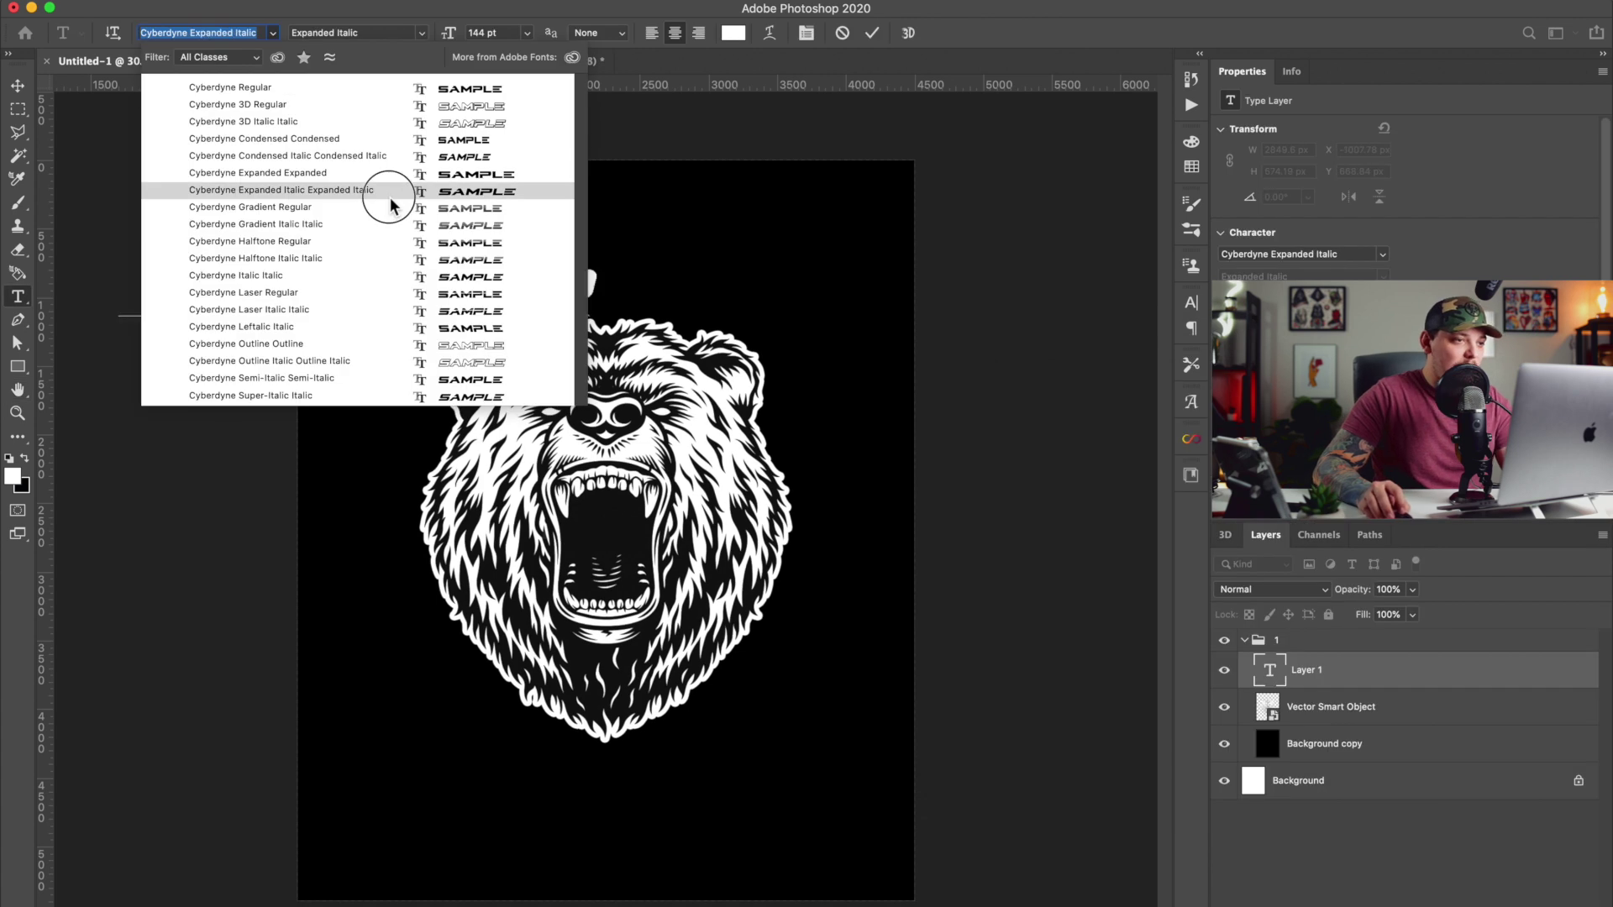
click(389, 191)
click(17, 85)
Centre CYBER horizontally on the canvas and tighten its letter spacing.
key(ctrl+a)
click(395, 33)
key(ctrl+d)
key(t)
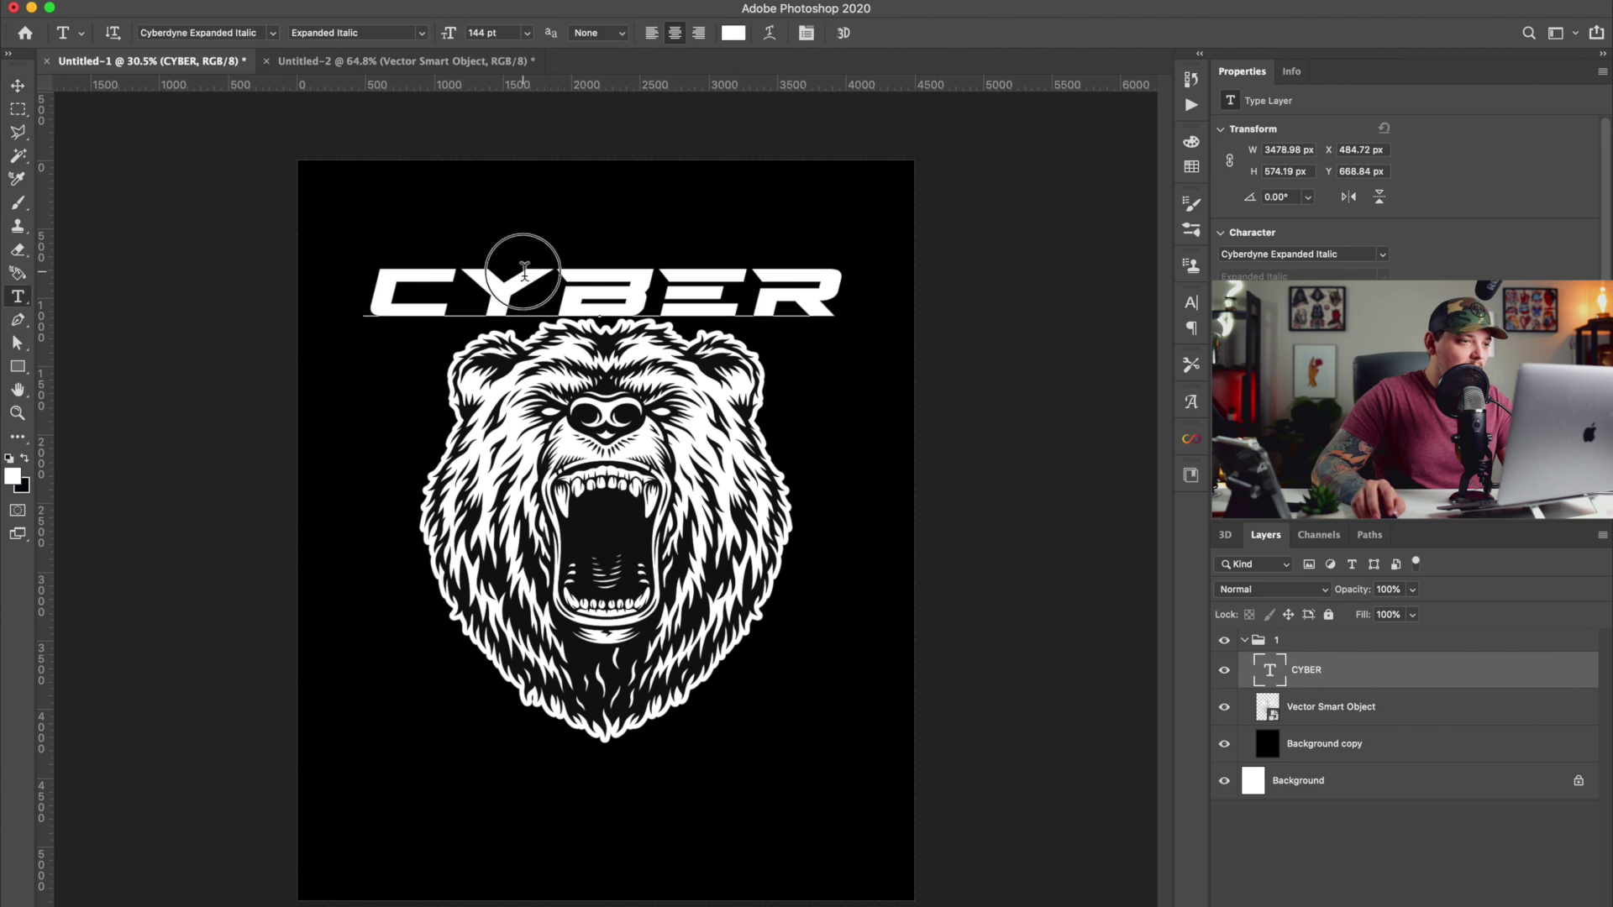
click(524, 269)
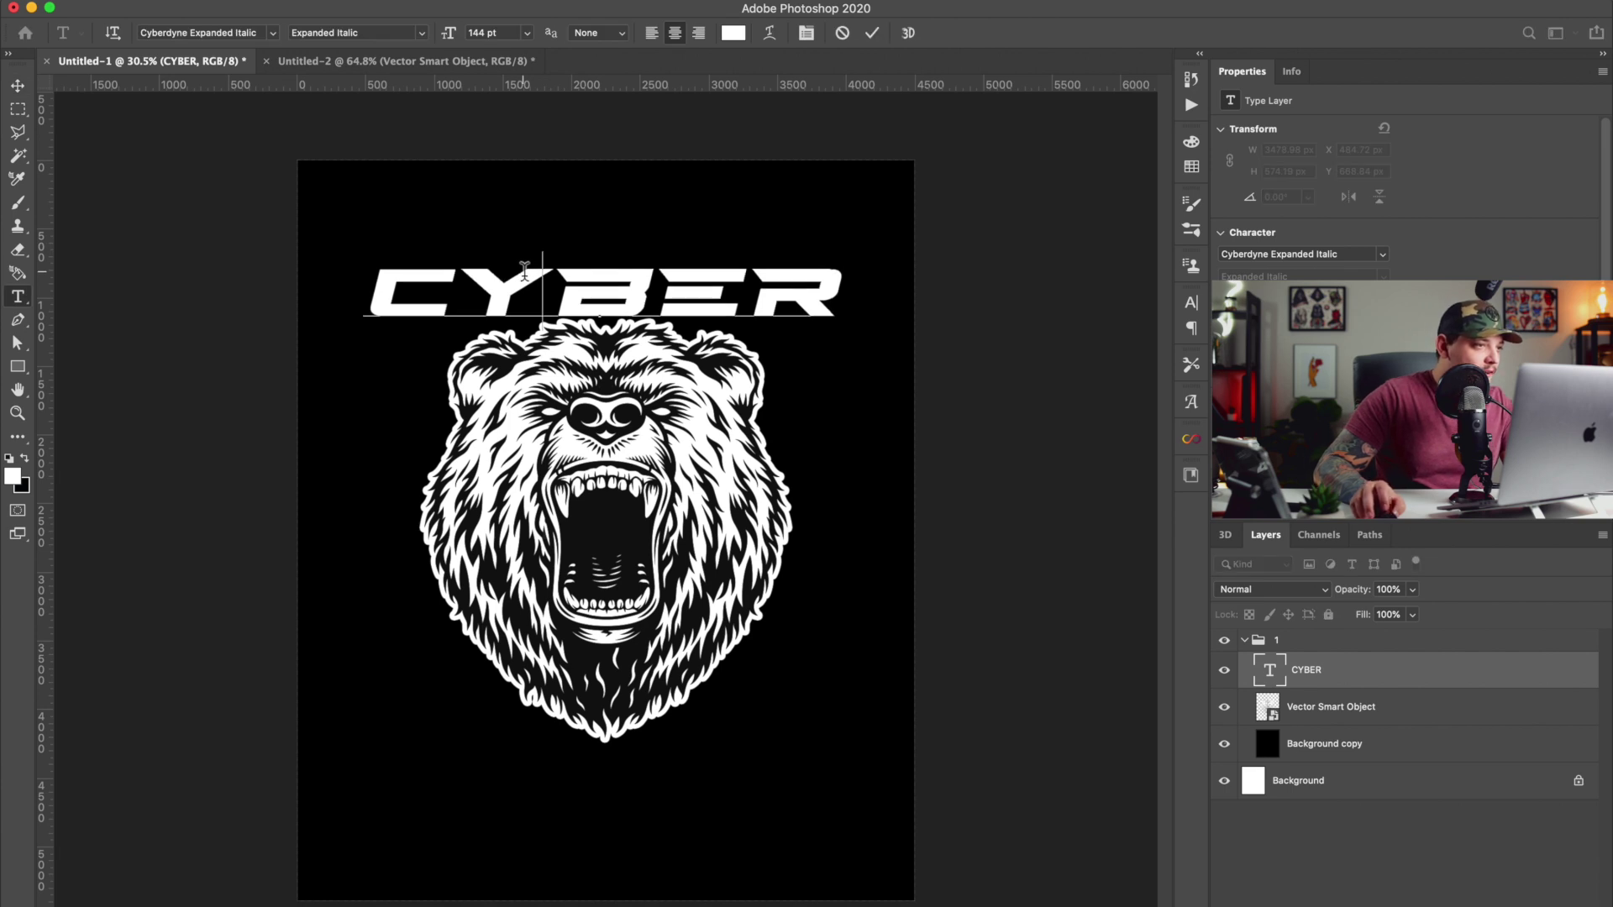
key(ctrl+a)
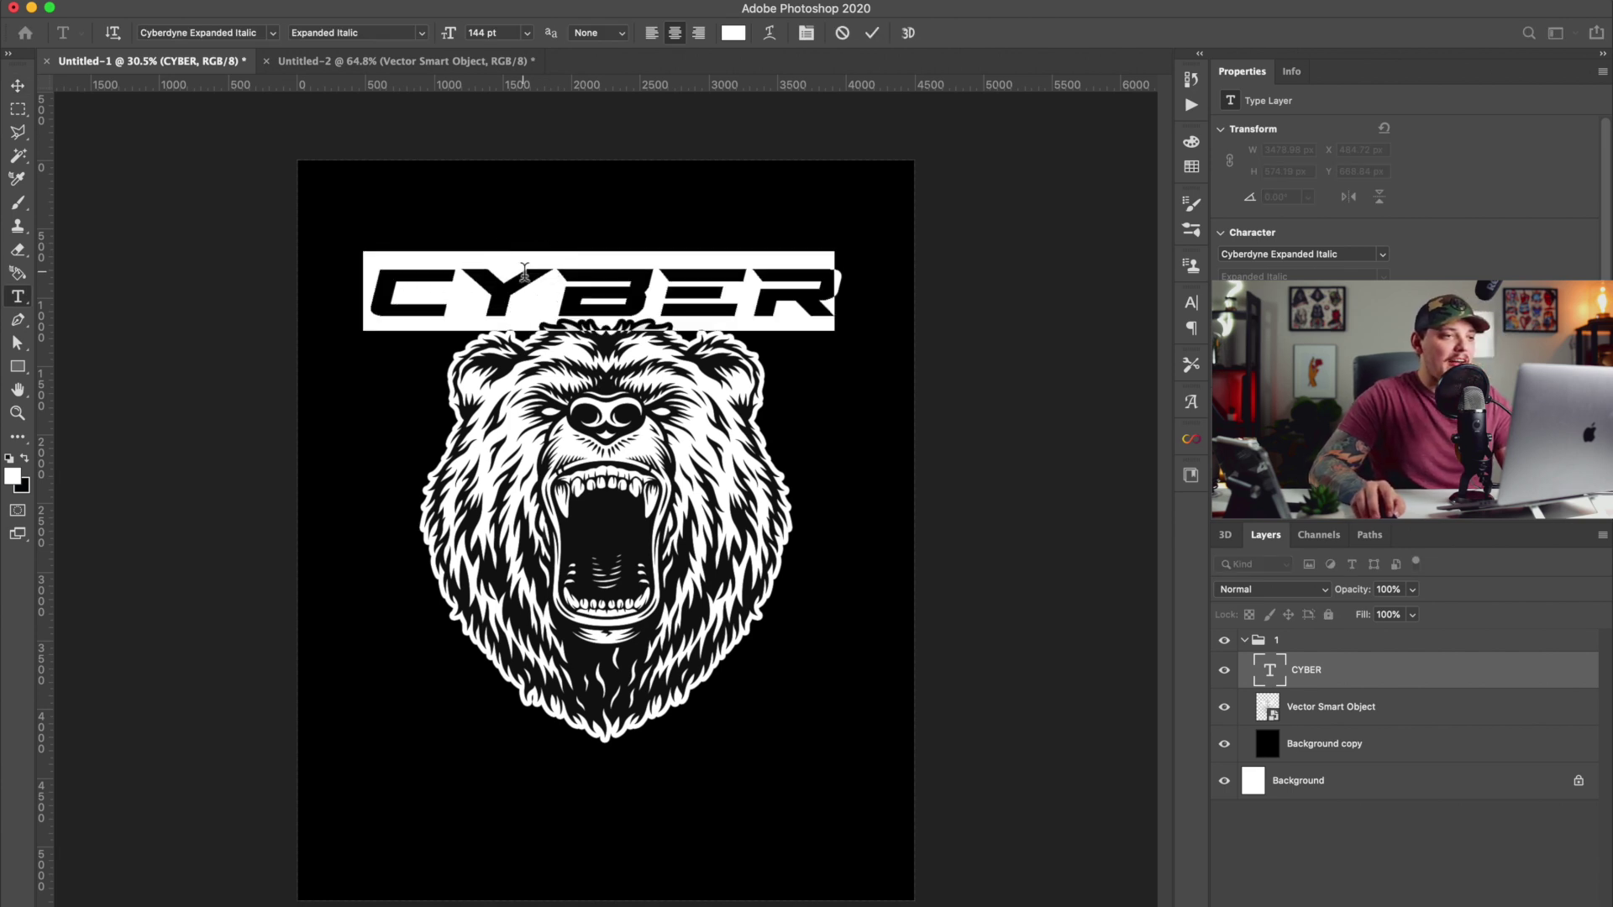
key(alt+Left)
key(alt+Left)
key(alt+Left)
key(alt+Left)
key(alt+Left)
key(alt+Left)
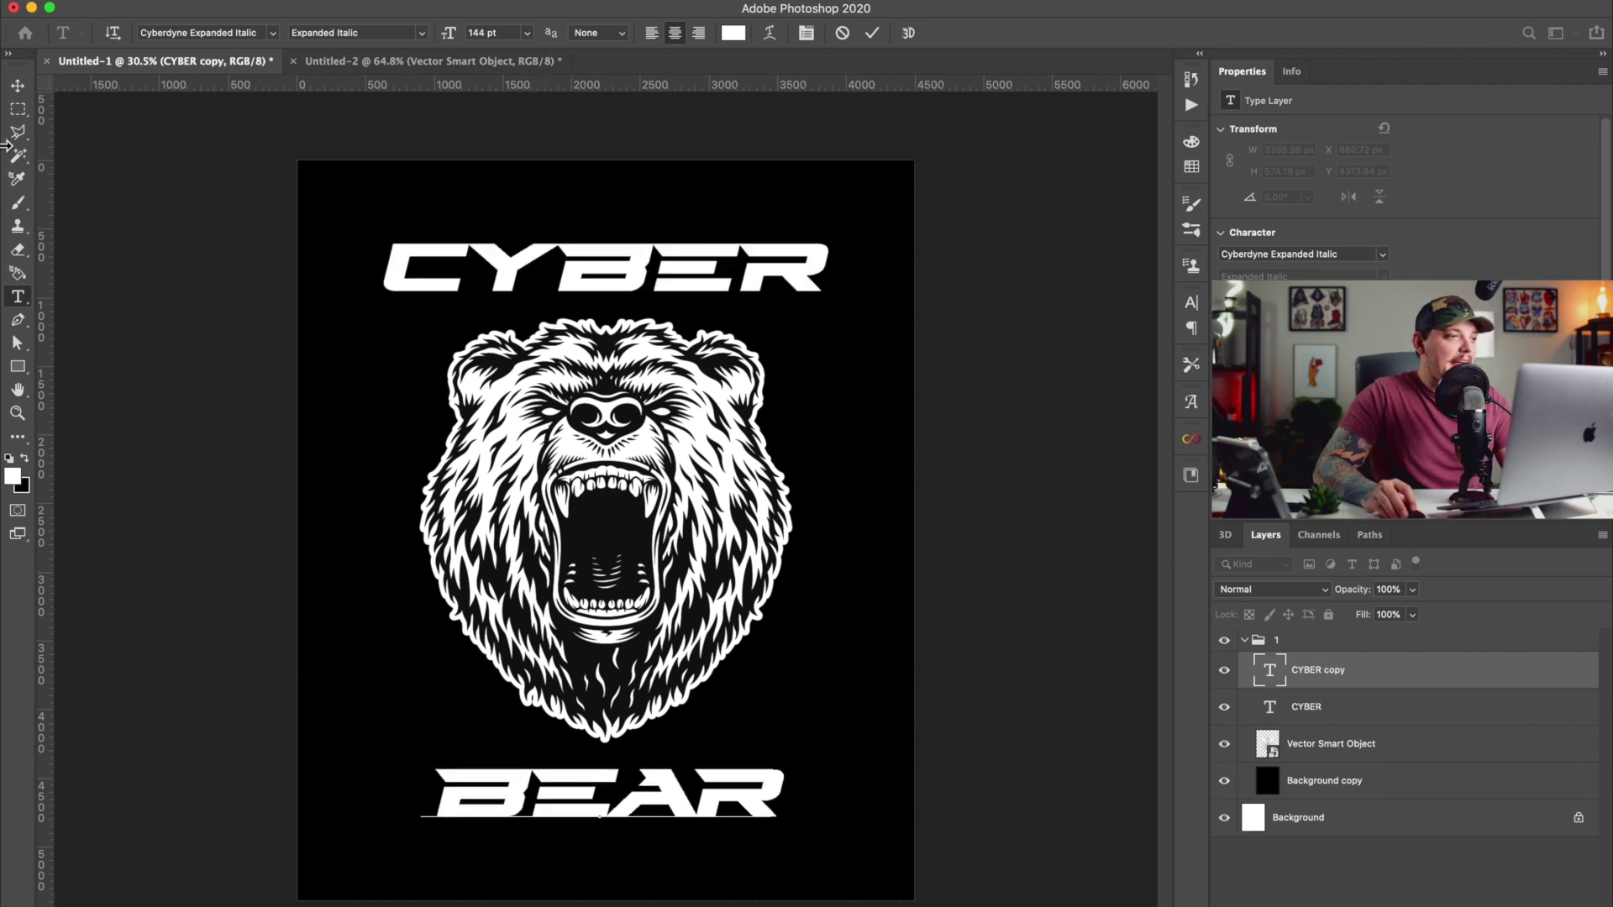
key(v)
Nudge BEAR up below the bear and centre it horizontally with CYBER.
drag(596, 414, 596, 400)
shift+click(1317, 708)
click(394, 33)
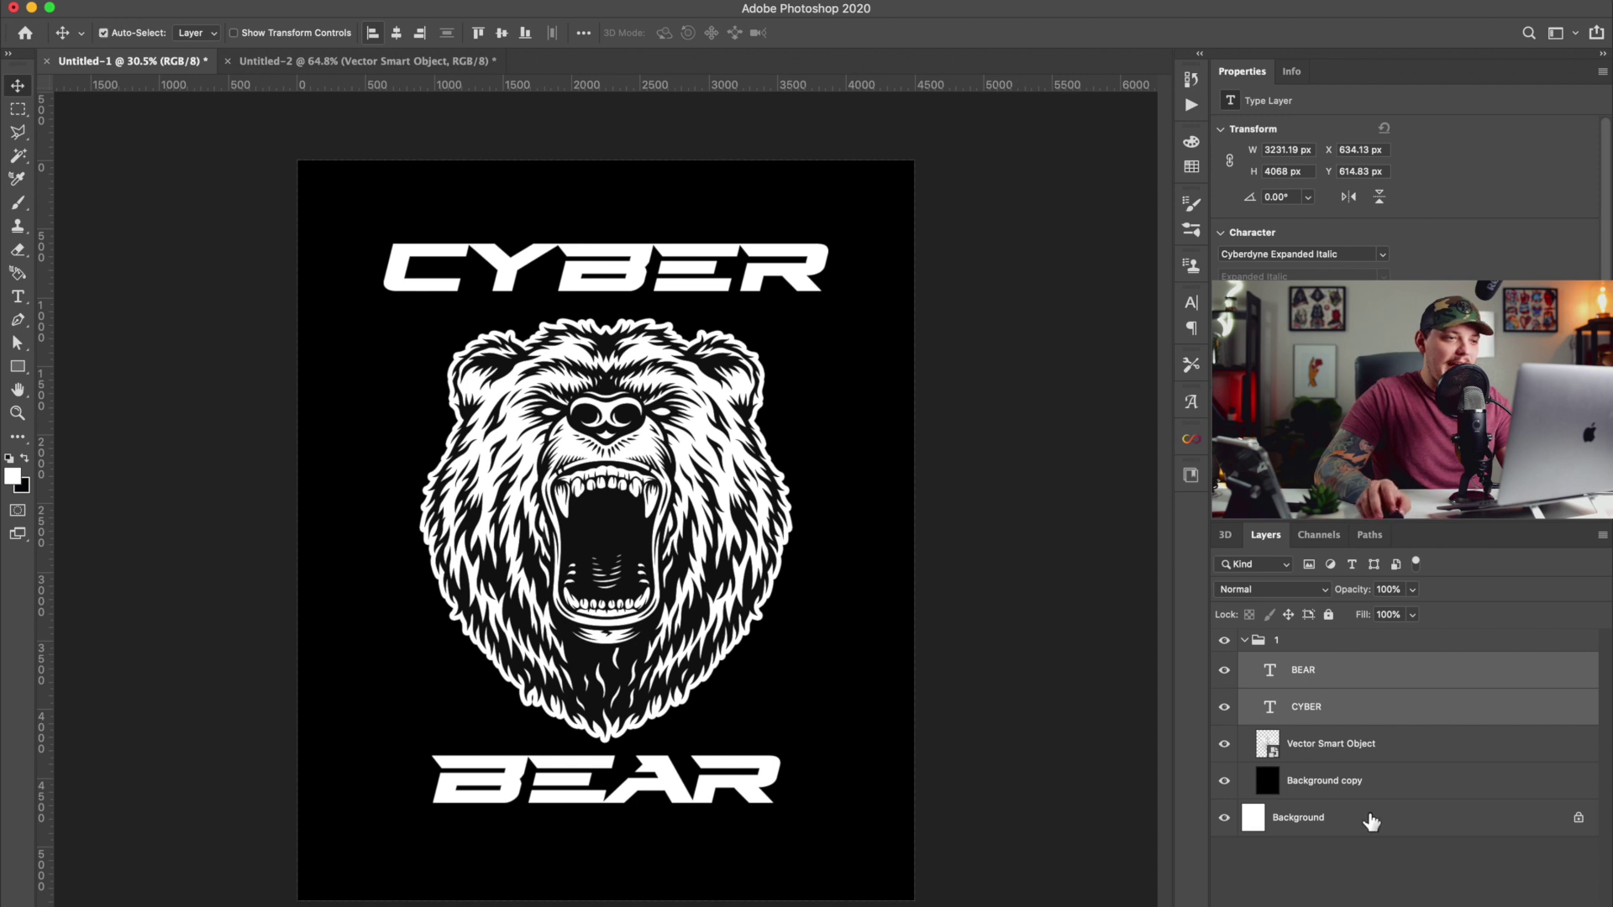
click(1344, 706)
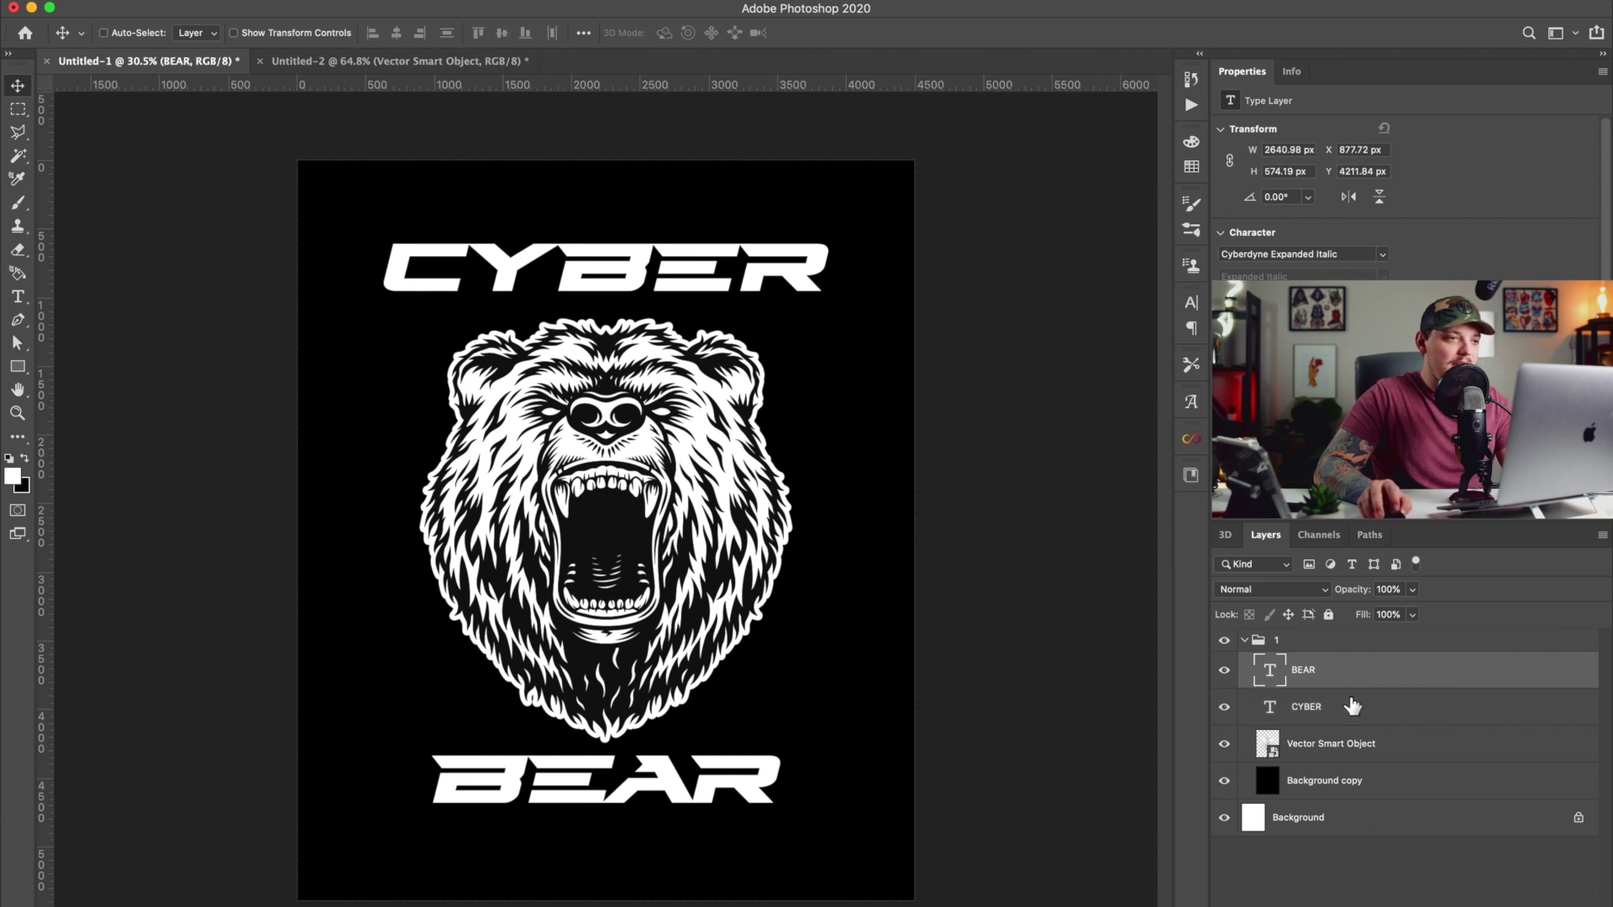
drag(657, 276, 658, 336)
drag(1389, 636, 1327, 637)
click(1414, 893)
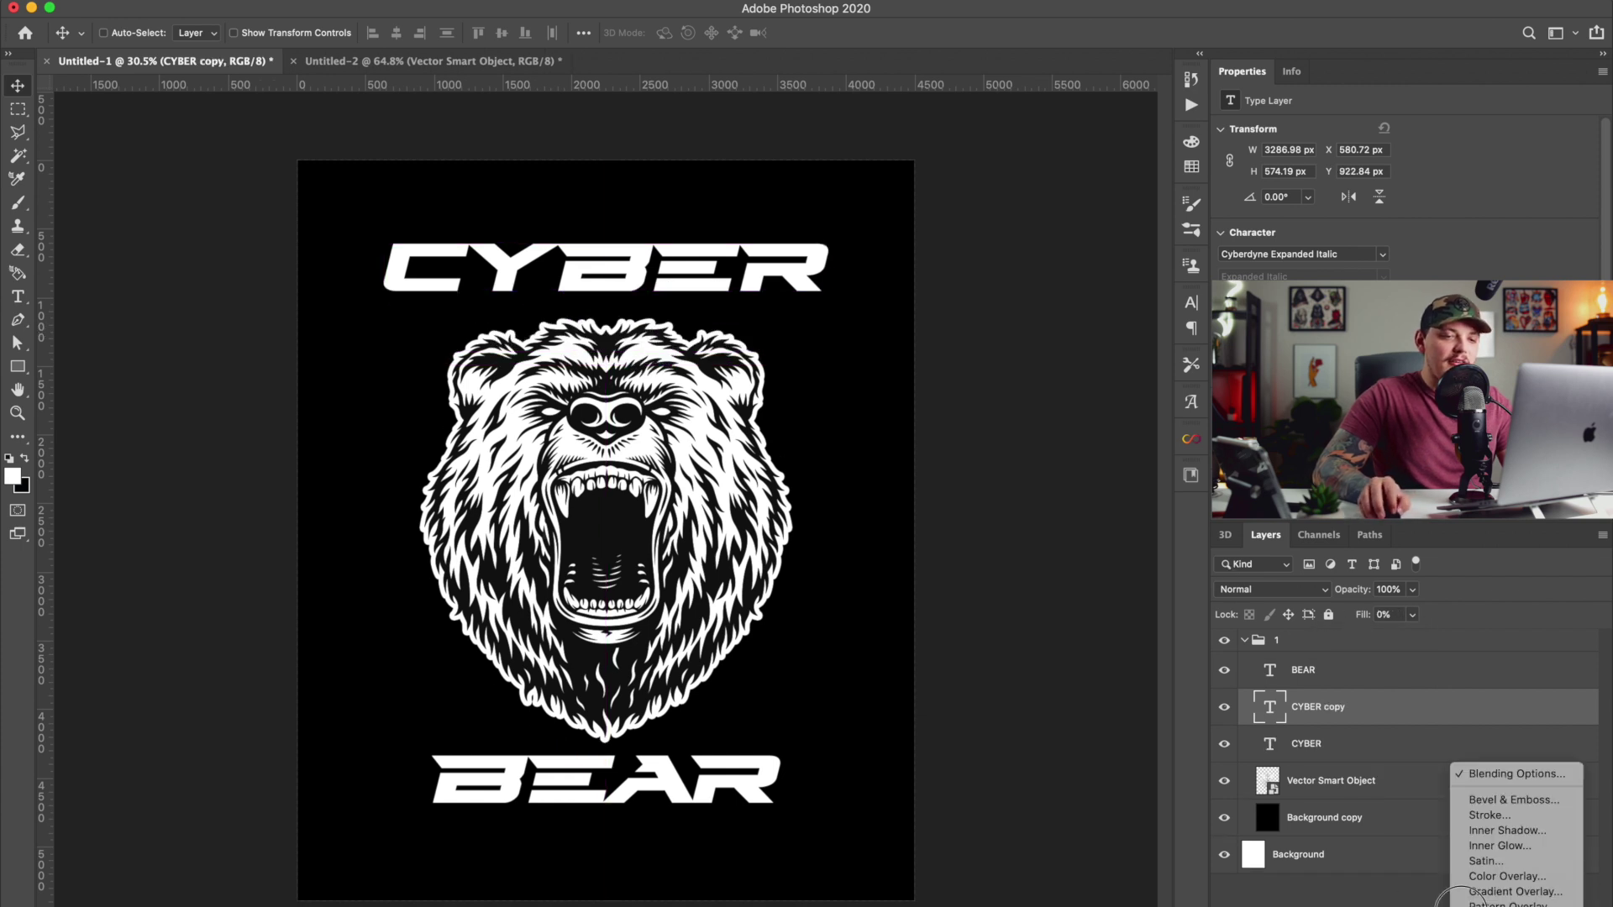
click(1487, 817)
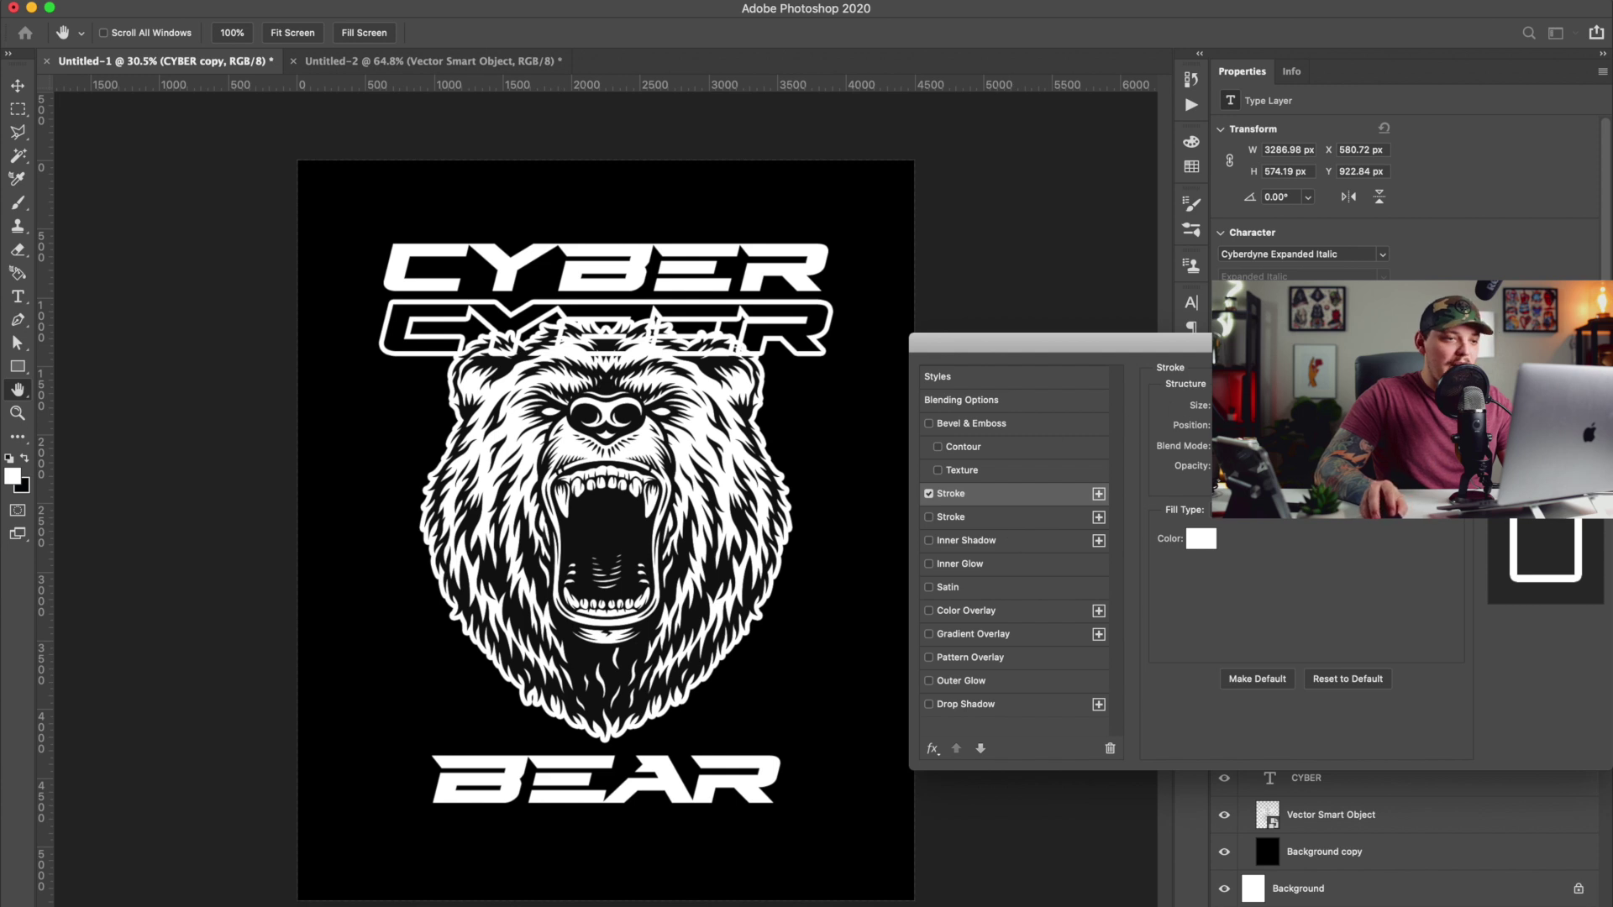
drag(1242, 408, 1225, 408)
key(Return)
drag(816, 294, 832, 258)
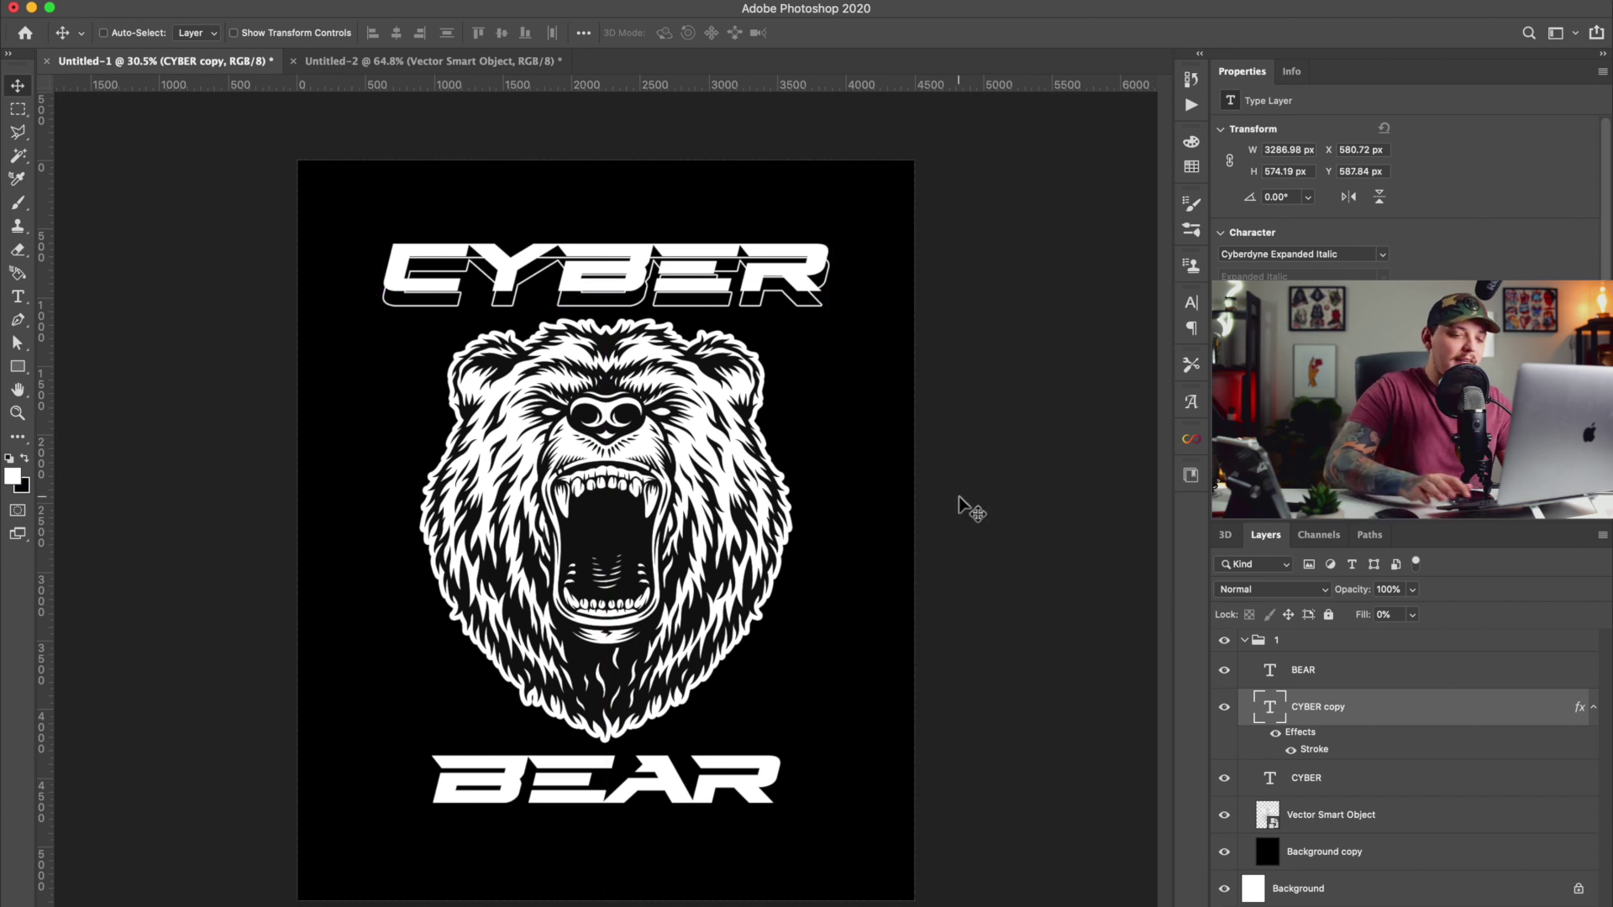
key(Up)
key(Up)
key(Up)
key(Up)
key(Up)
key(Up)
key(Up)
key(Up)
key(Up)
key(Up)
key(Up)
key(Up)
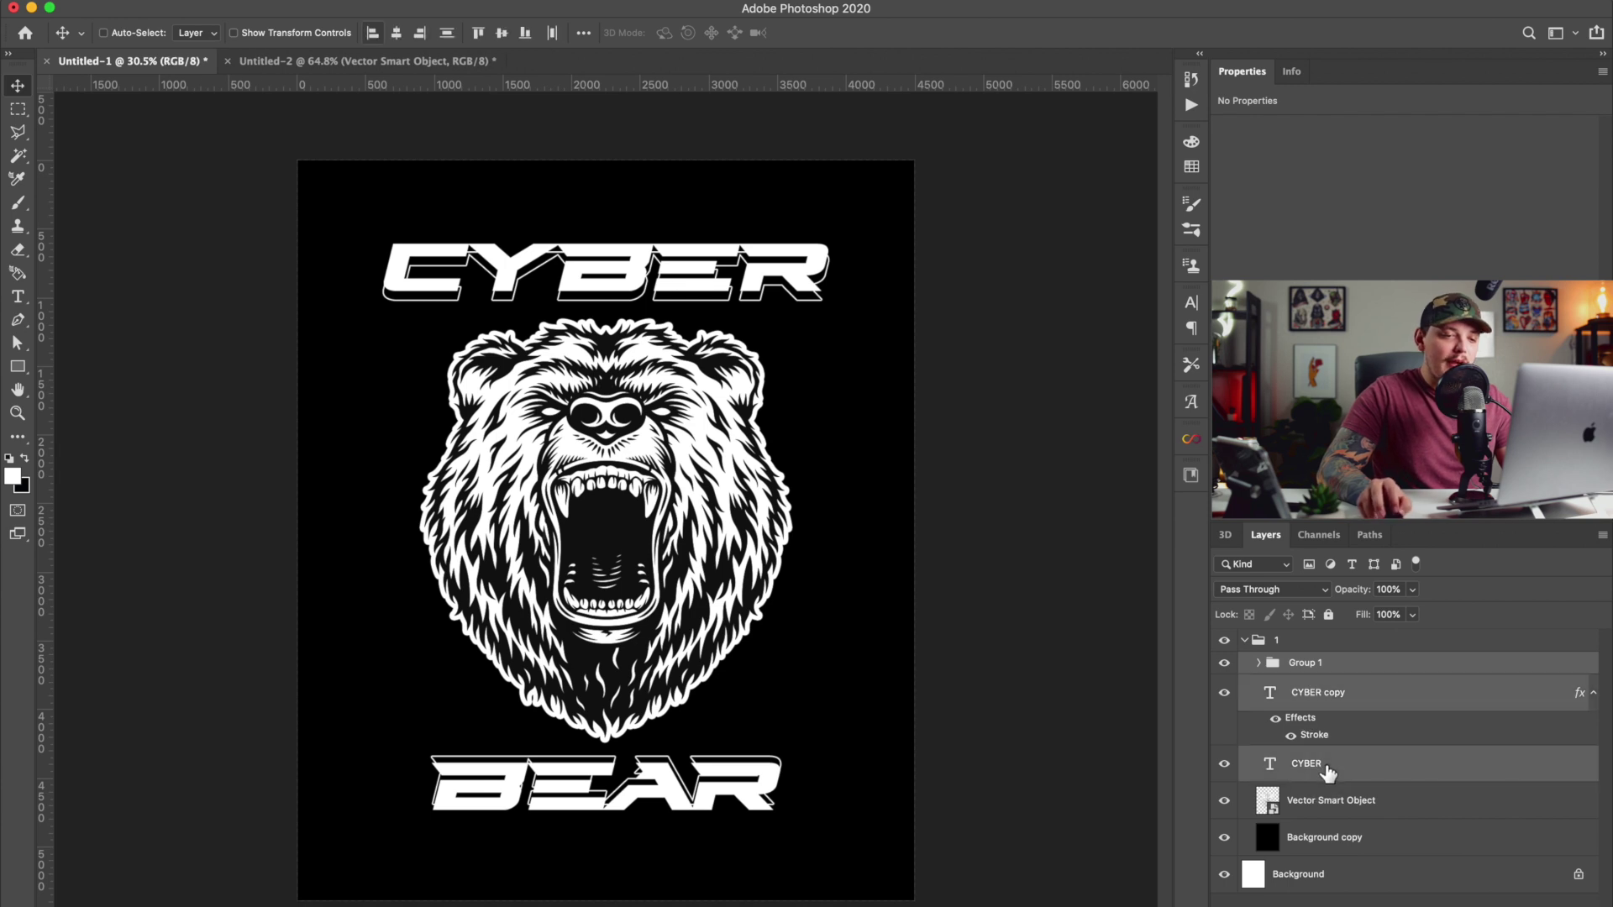
shift+click(1322, 764)
key(super+g)
click(1307, 664)
double_click(1306, 663)
text(TEXT)
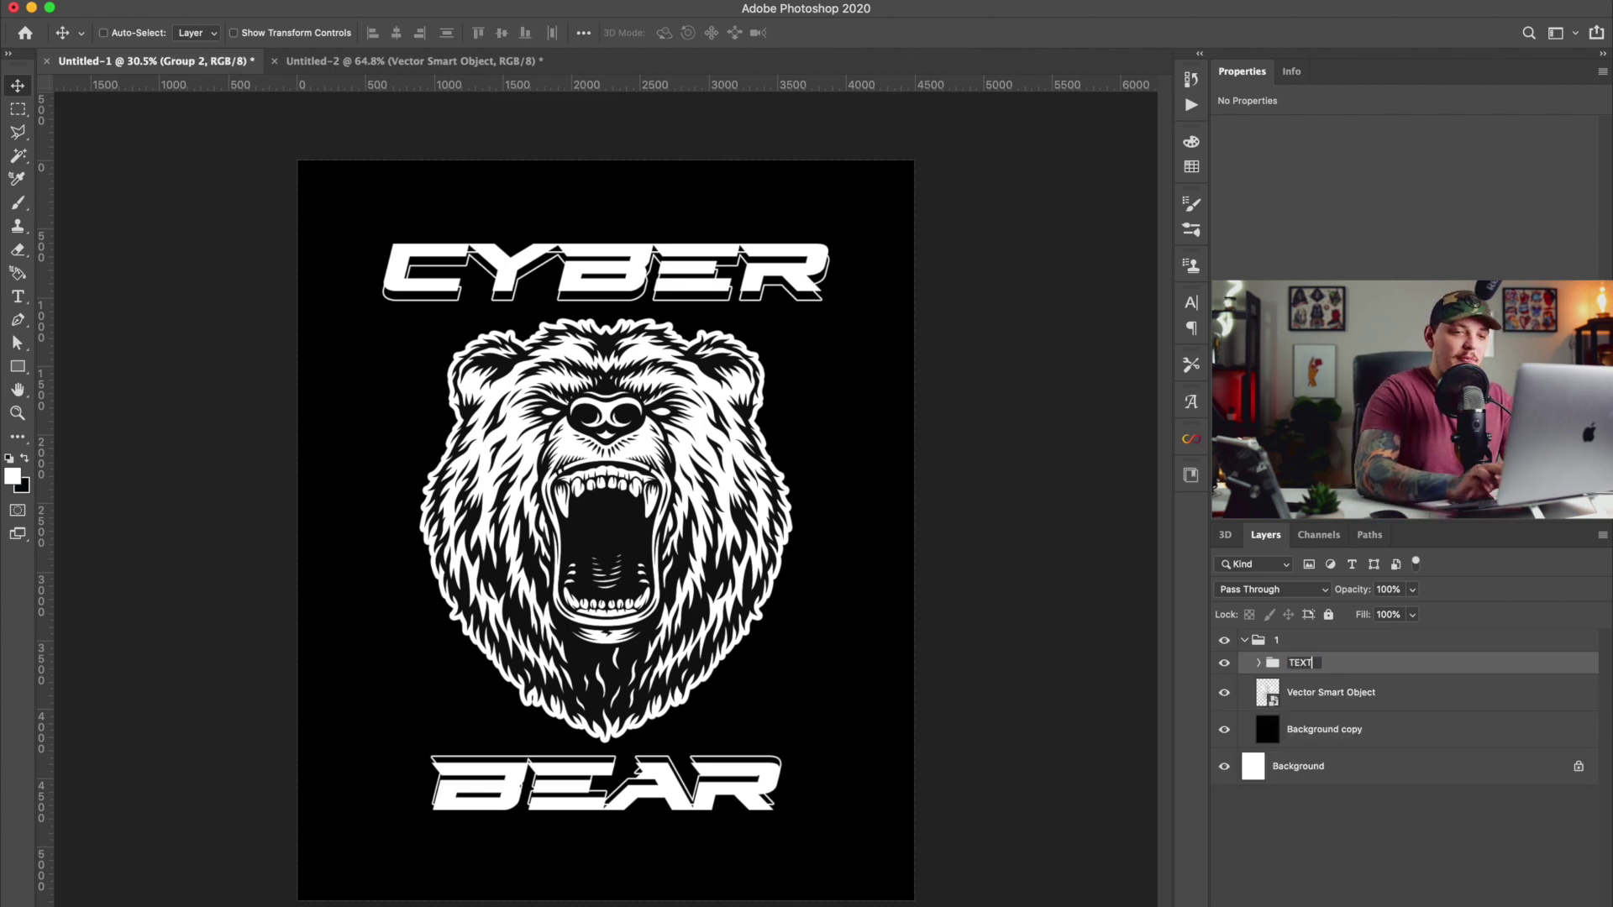
key(Return)
key(super+t)
right_click(708, 412)
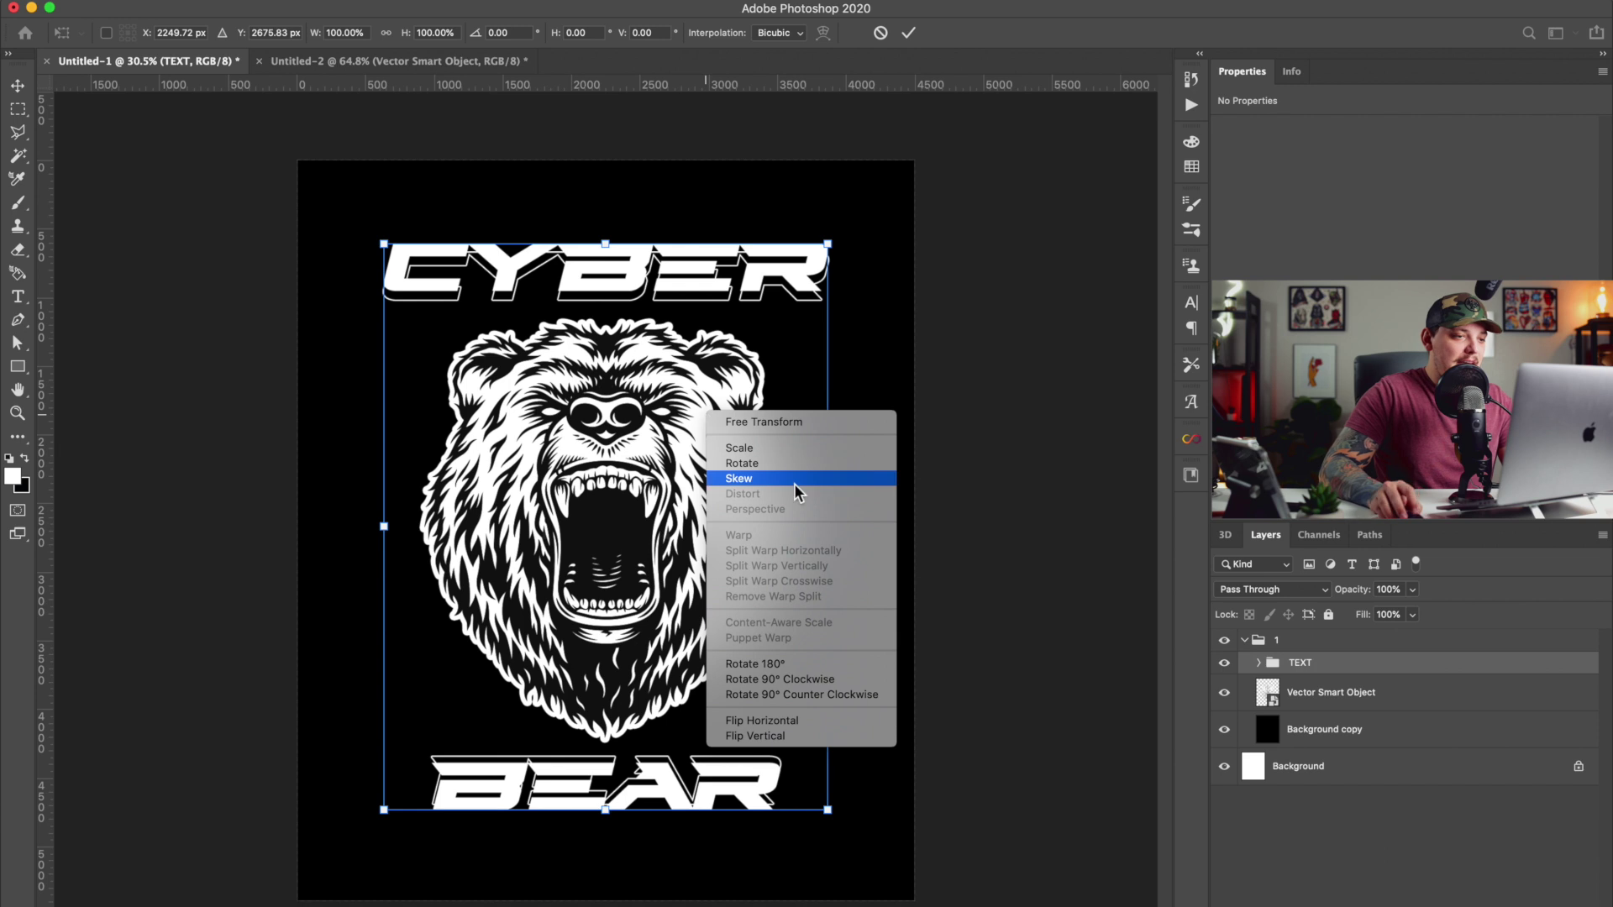
click(804, 478)
drag(828, 526, 825, 584)
key(super+z)
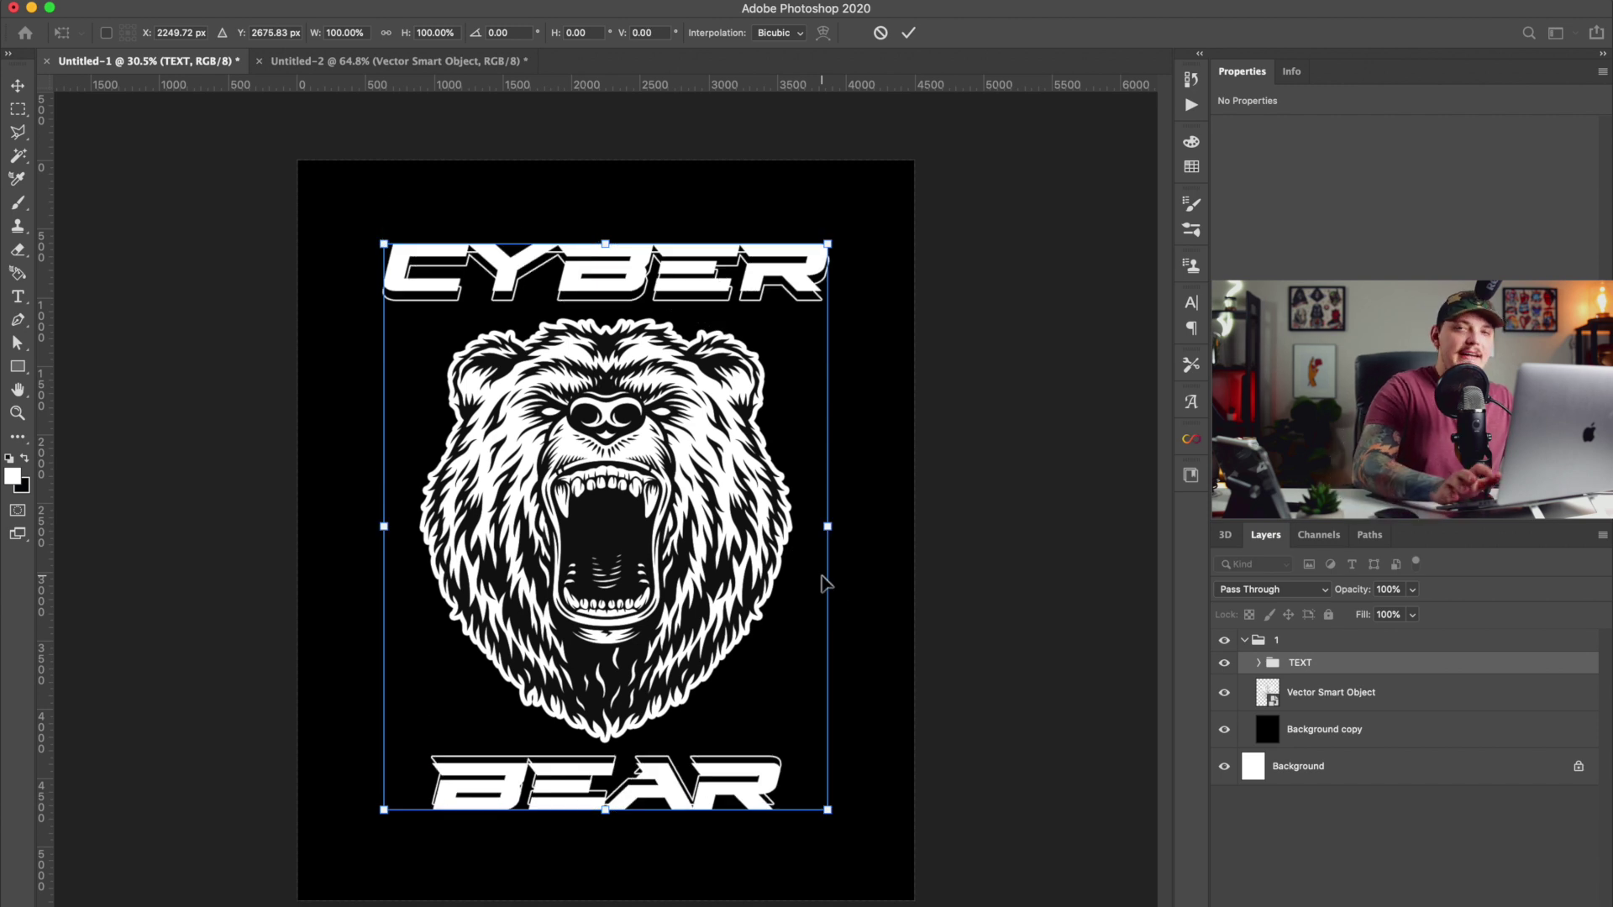
key(Escape)
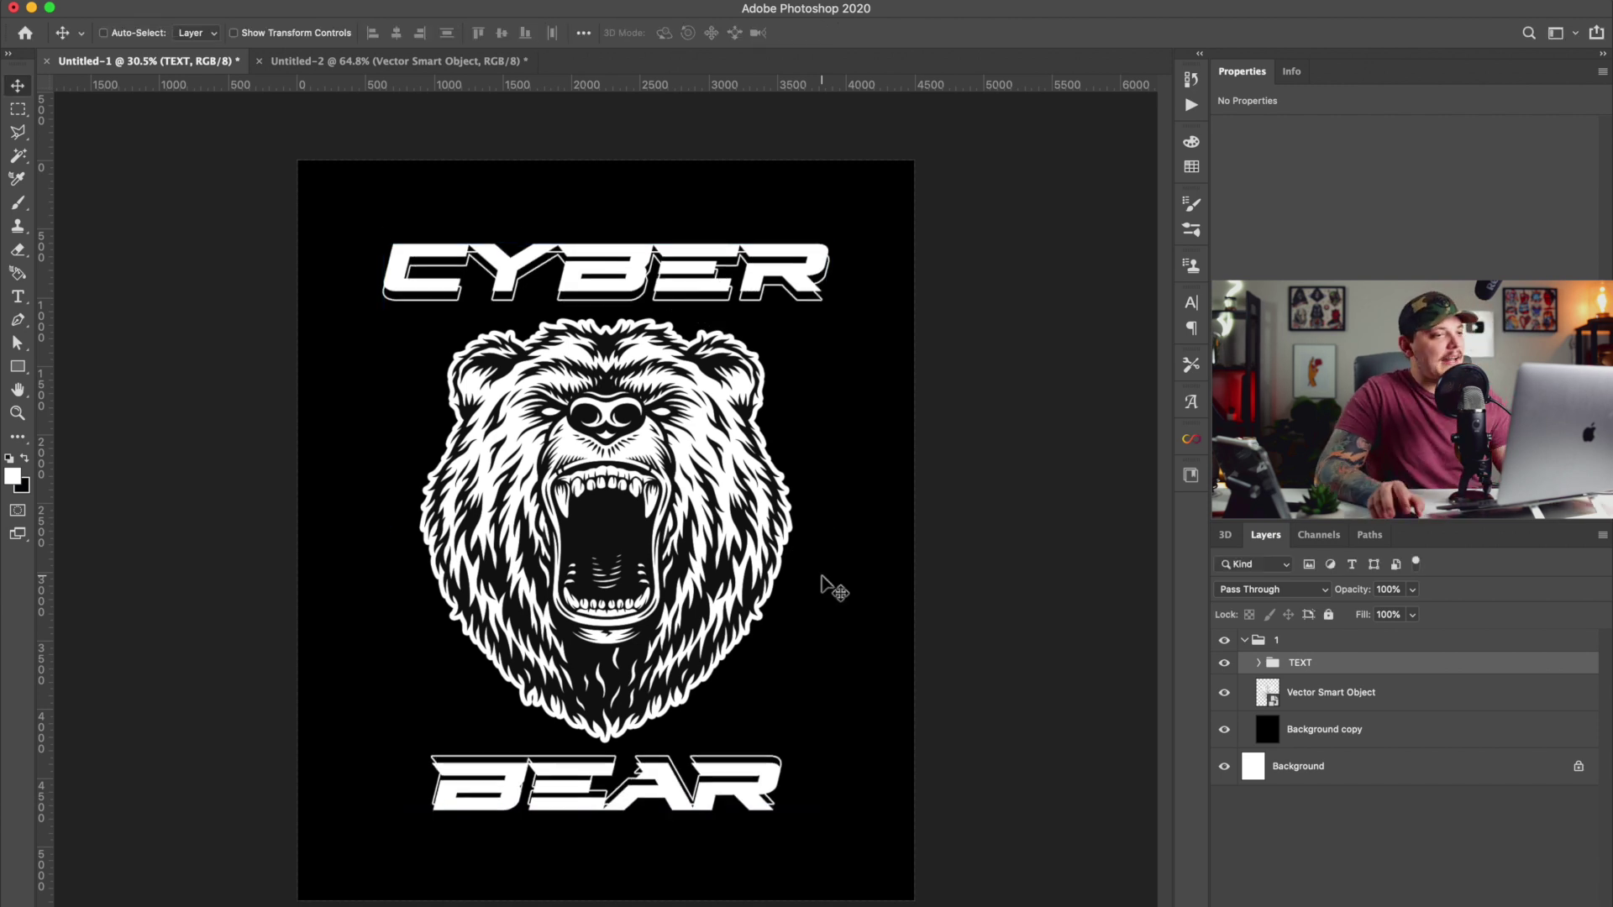
click(1225, 664)
click(1225, 664)
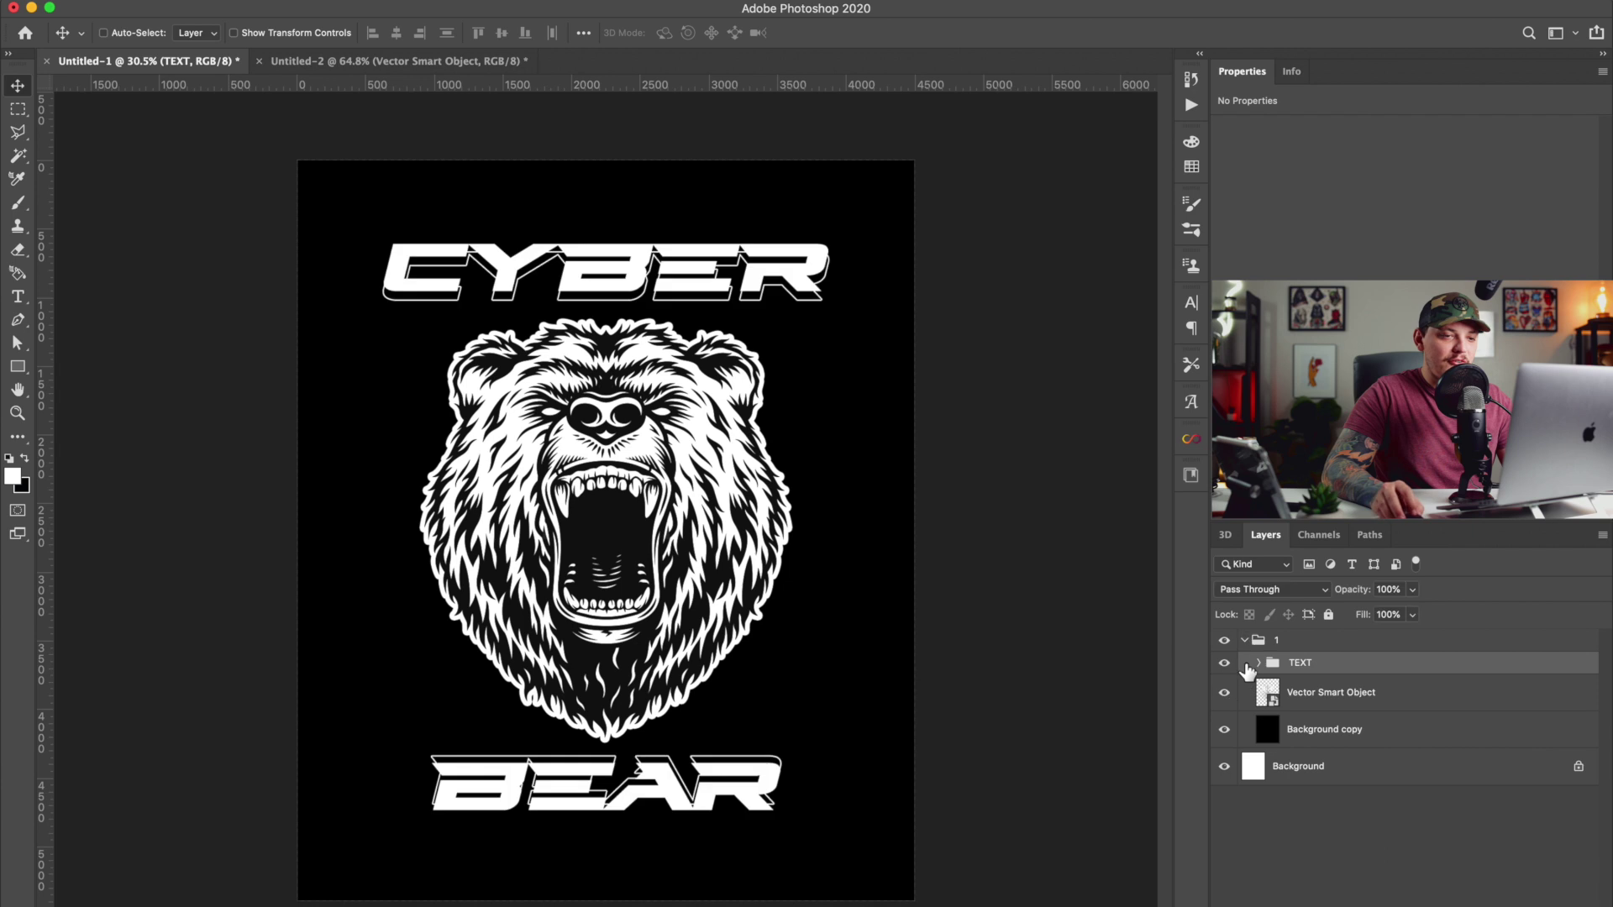
Add a cyan Color Overlay to the bear layer.
click(1310, 696)
click(1487, 894)
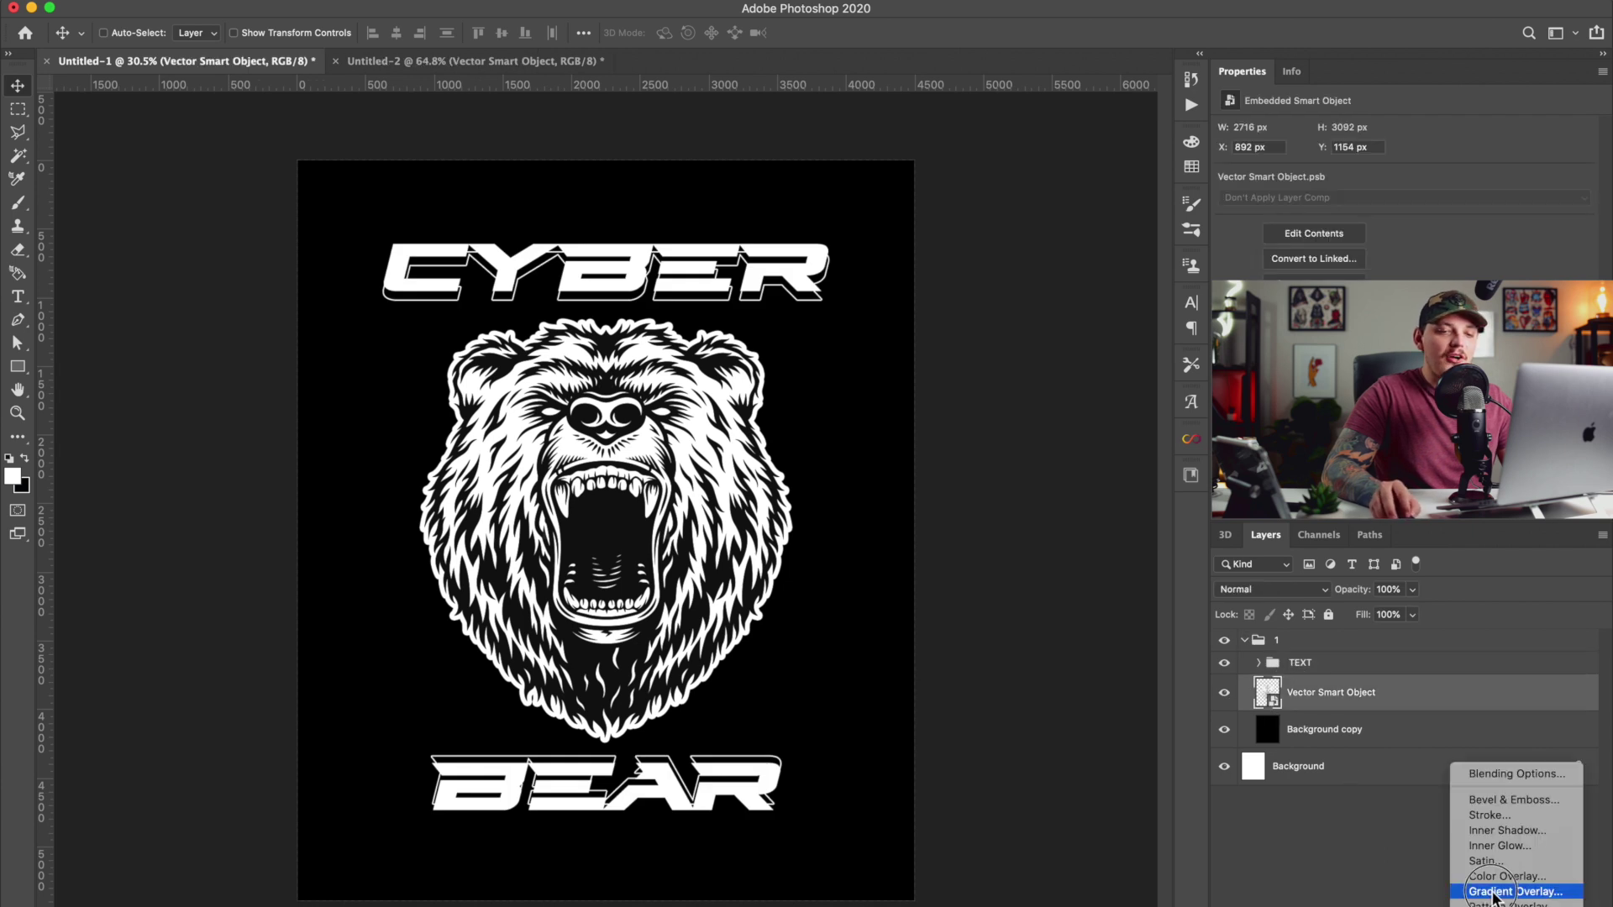
click(1504, 883)
click(1343, 409)
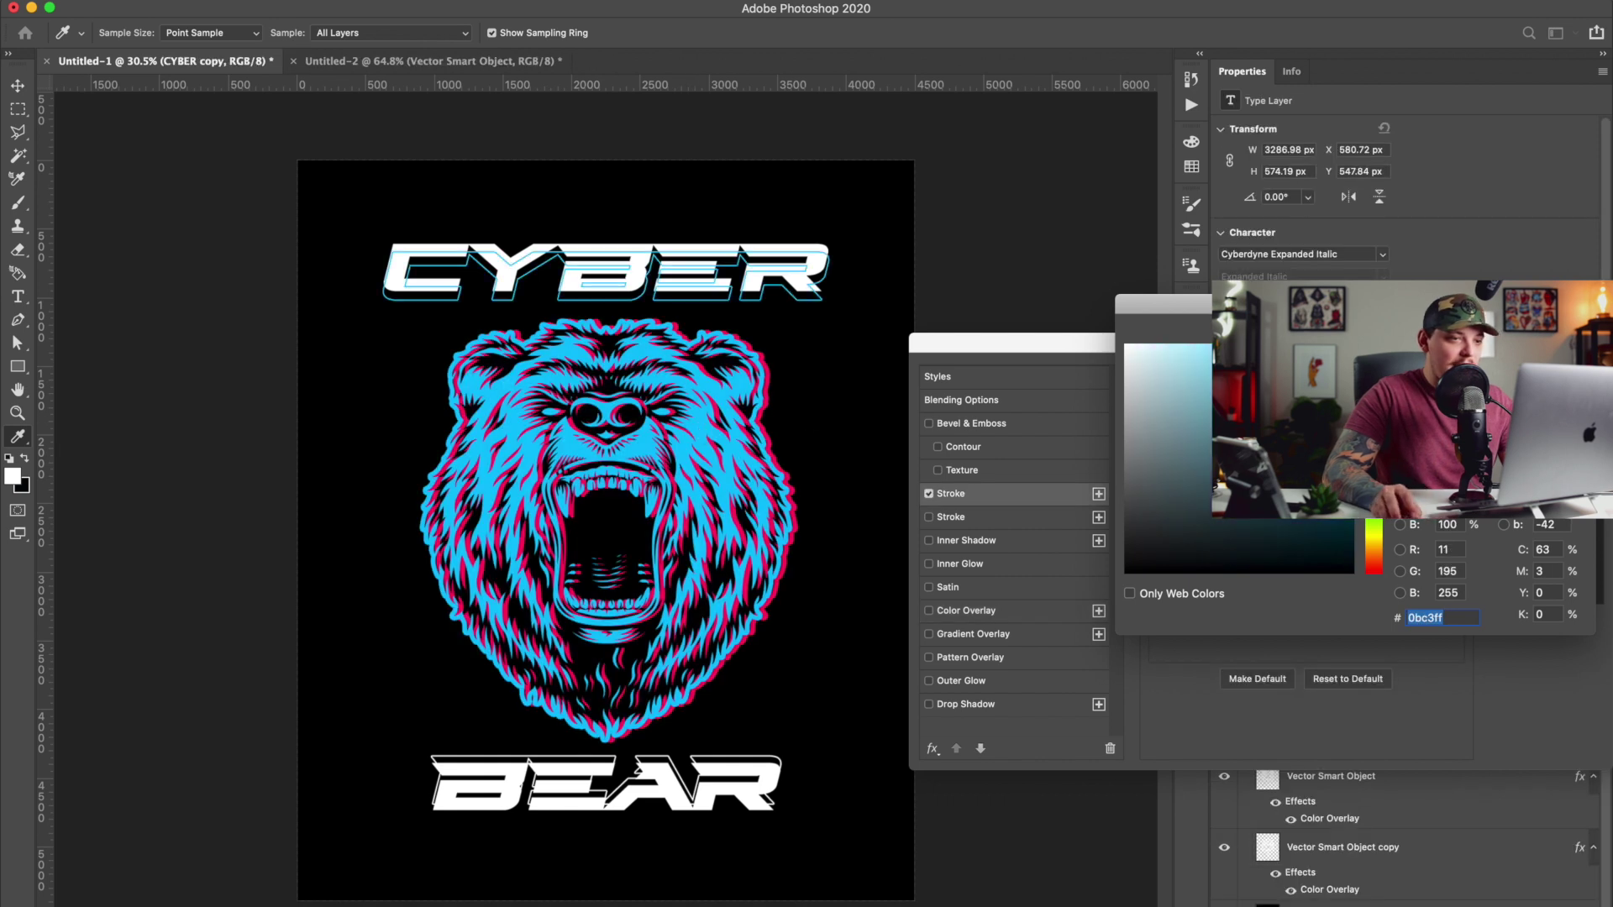
key(Return)
key(Return)
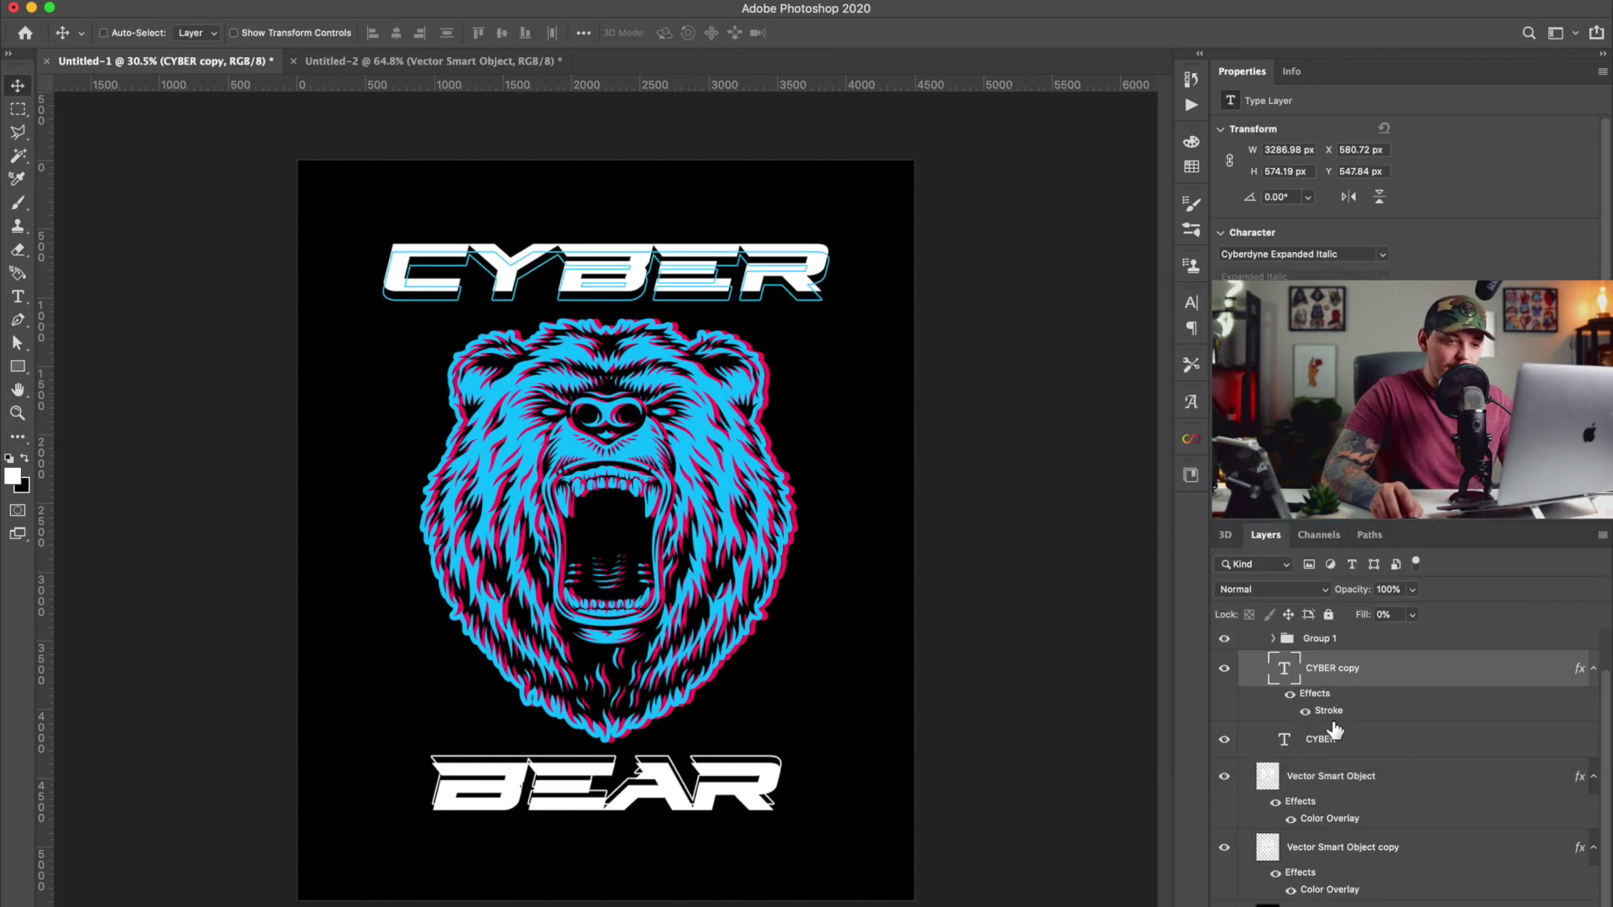
Move CYBER above CYBER copy and toggle the bear layers' visibility to compare them.
drag(1325, 748, 1316, 660)
double_click(1281, 674)
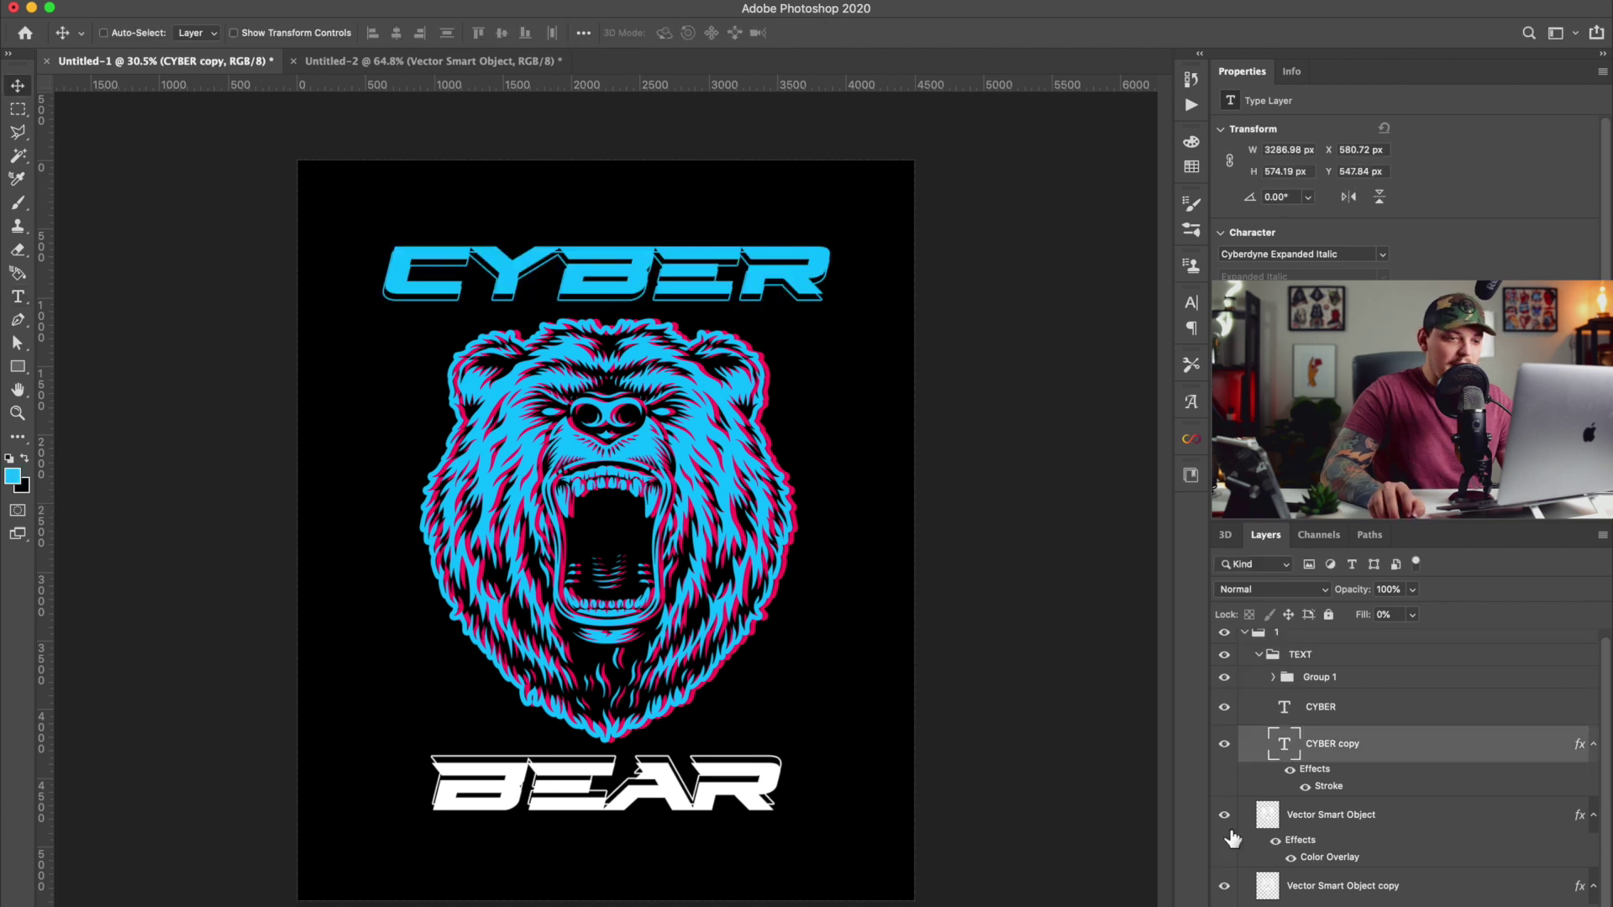
click(1229, 828)
click(1229, 828)
click(1224, 885)
click(1224, 885)
click(1223, 744)
click(1224, 744)
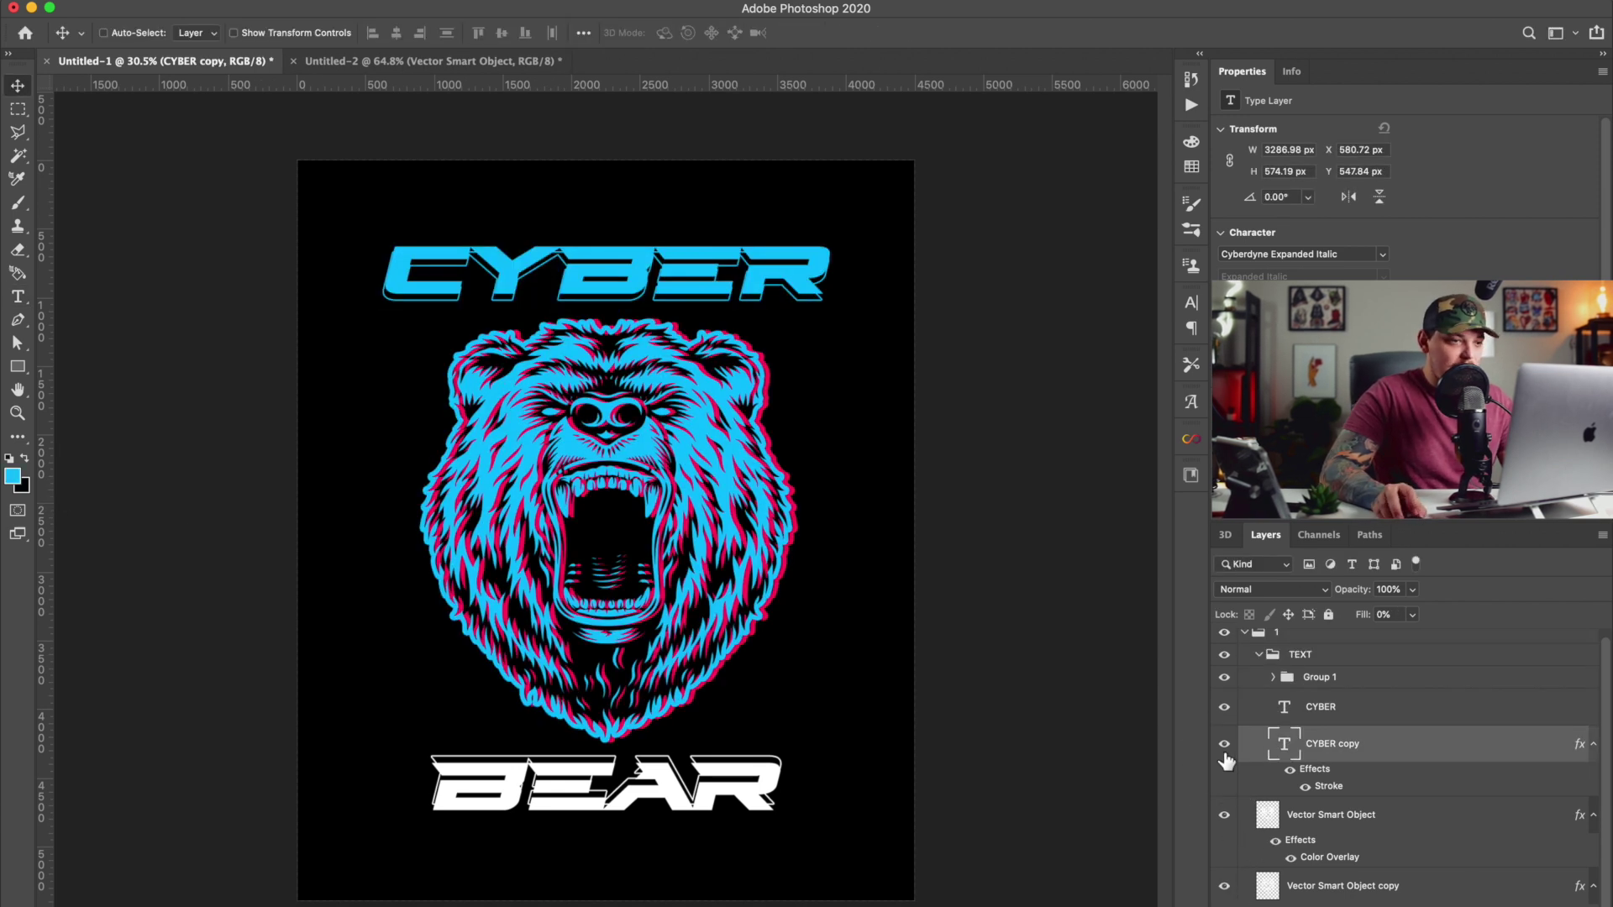
Set CYBER copy's stroke colour to the pink sampled from the bear's edge.
double_click(1327, 785)
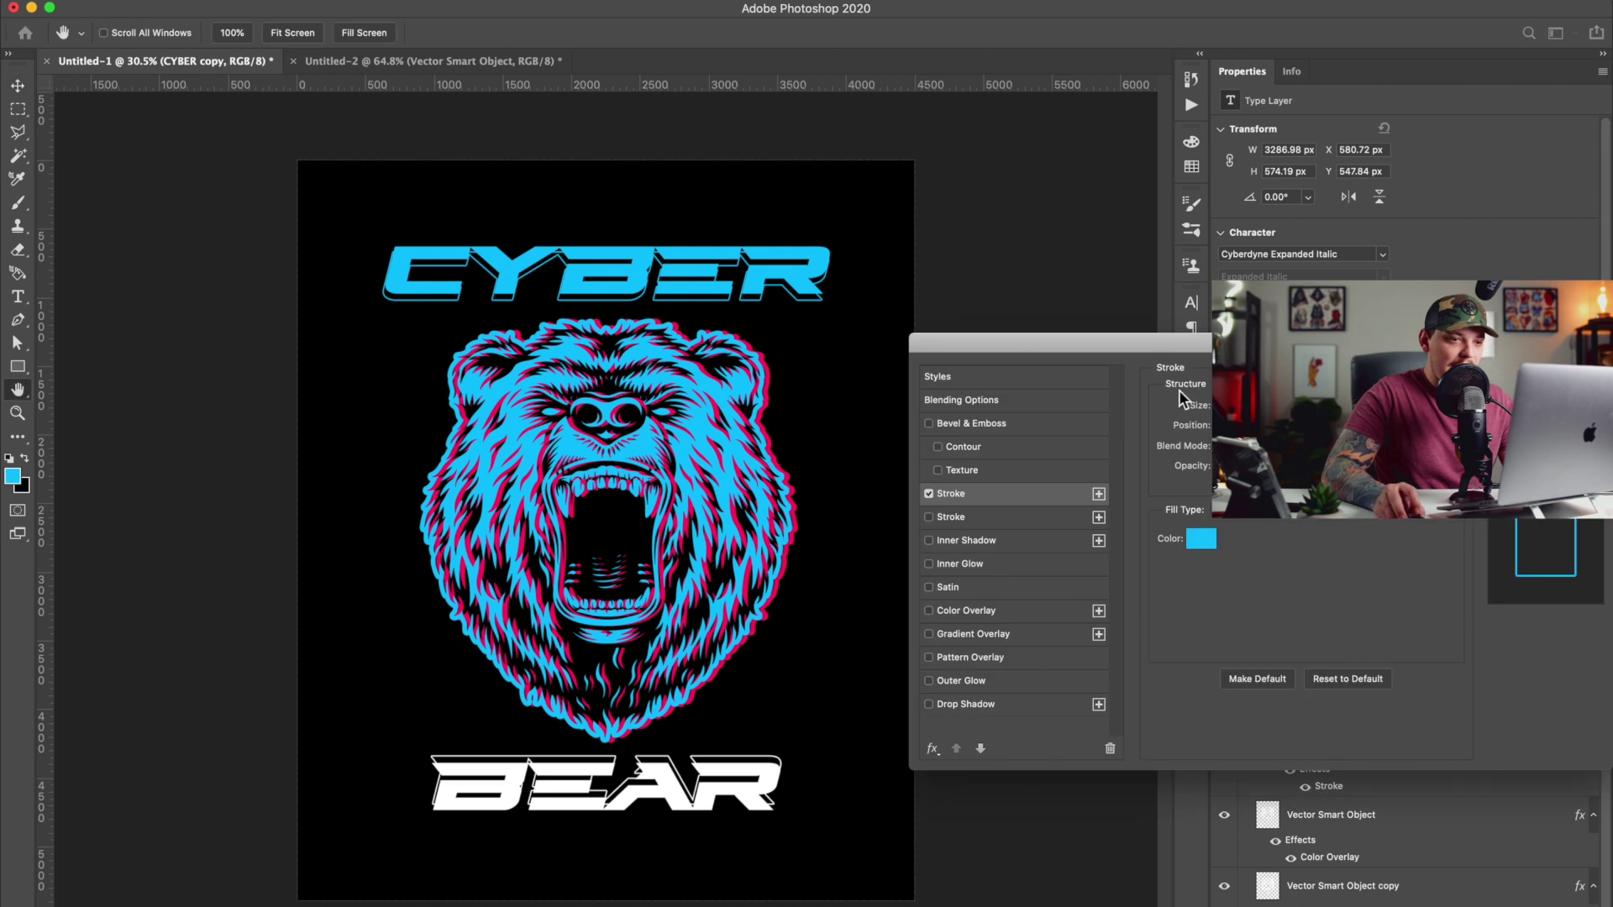
click(1201, 537)
click(739, 526)
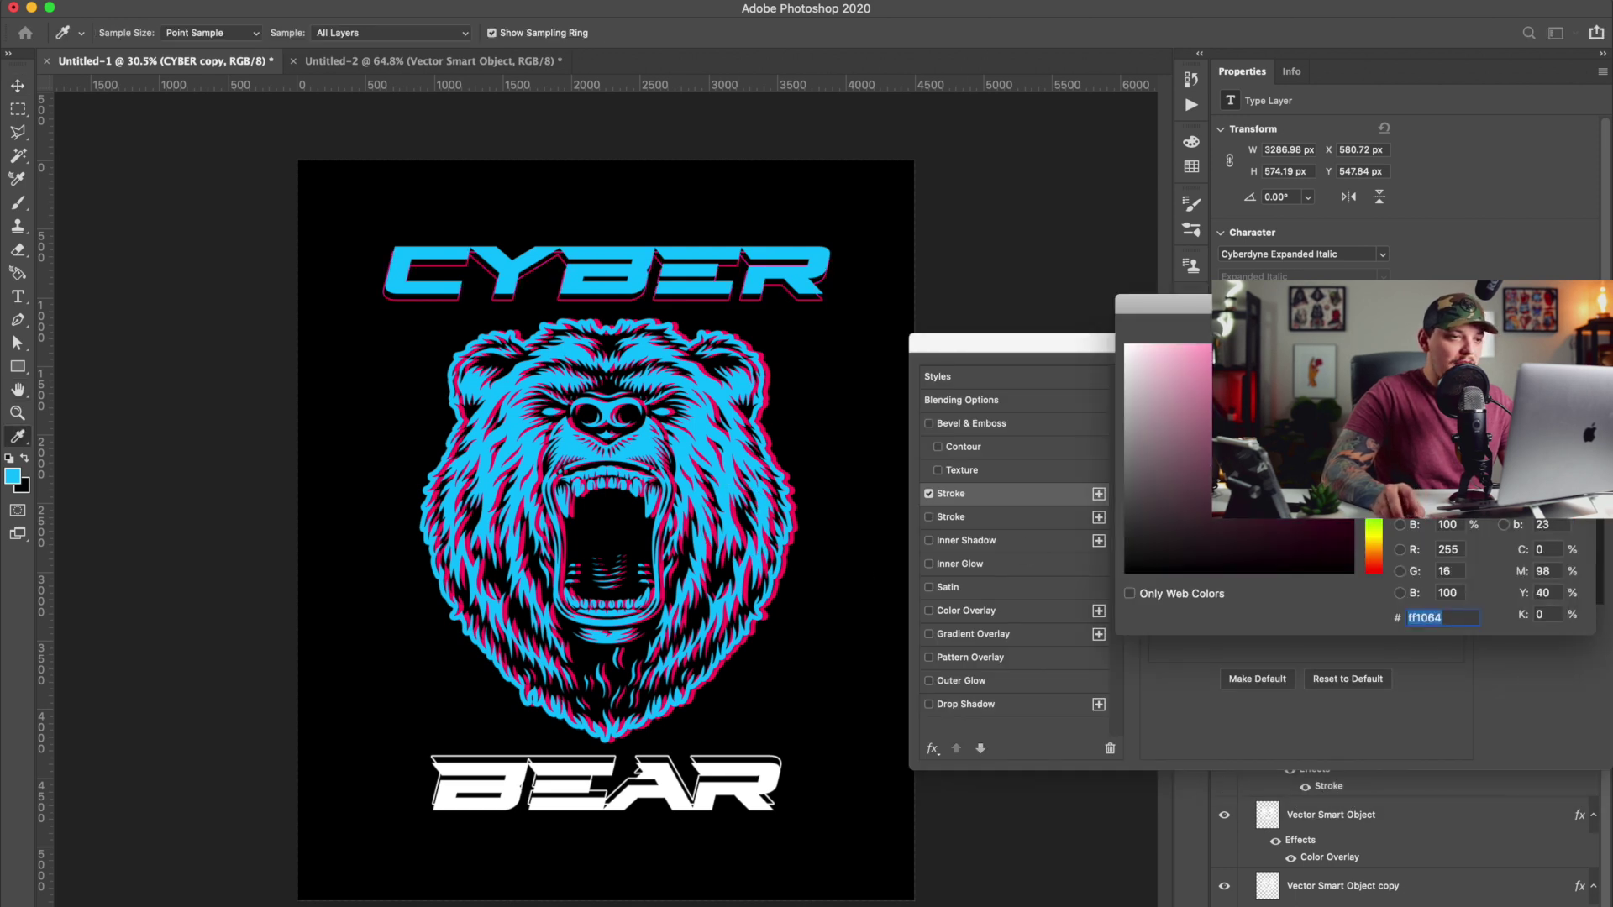
key(Return)
key(Return)
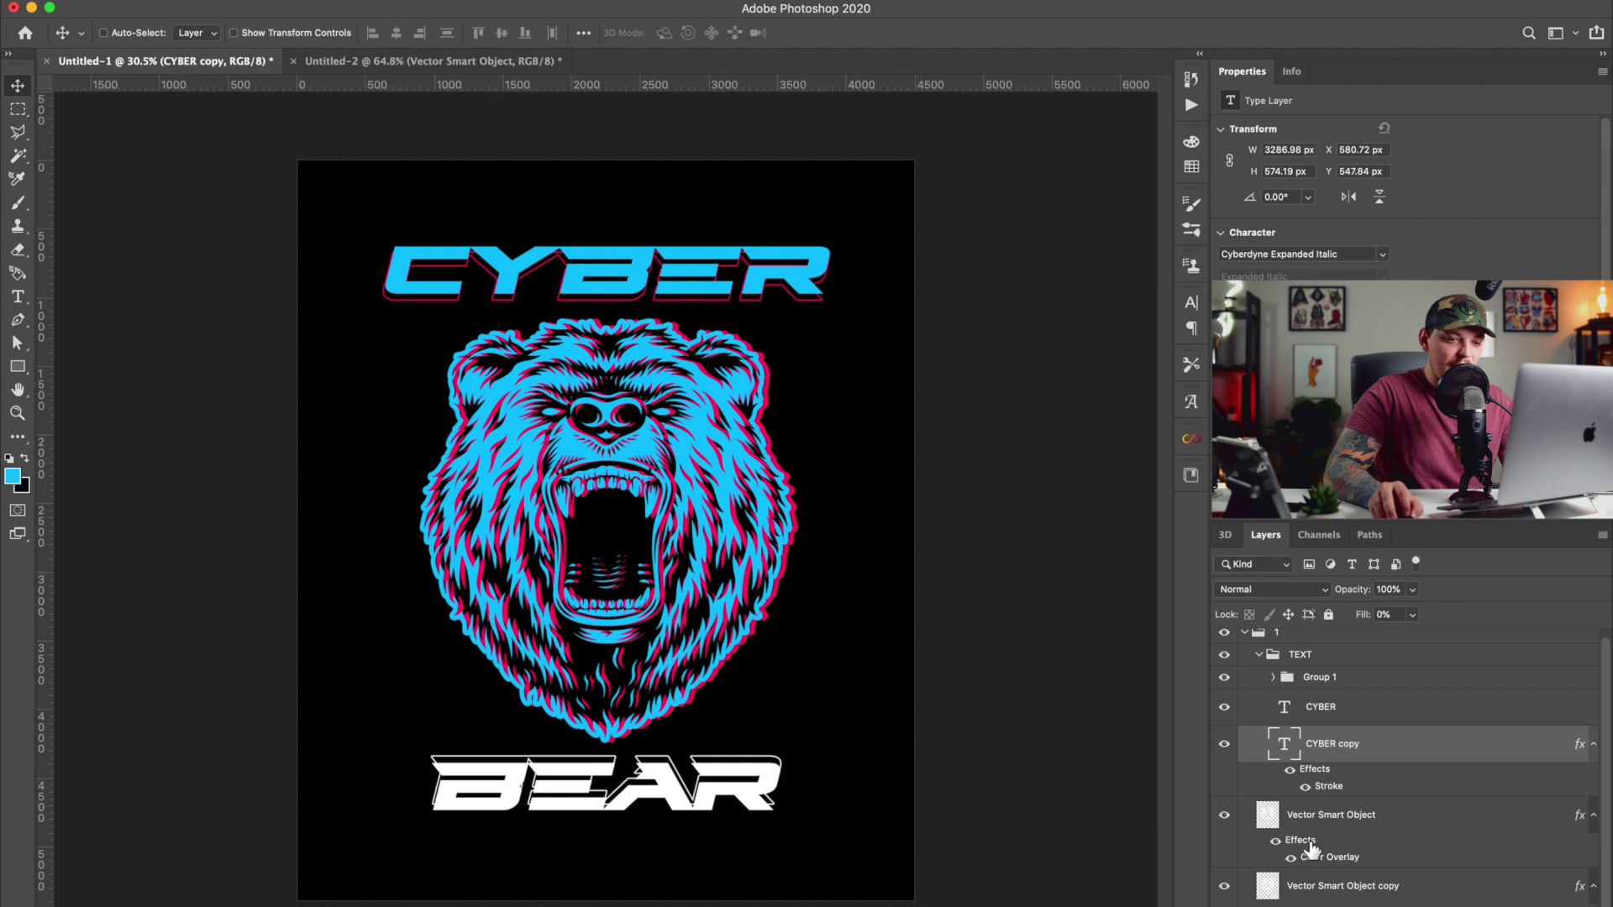
Fill the BEAR text with cyan to match CYBER.
click(1273, 677)
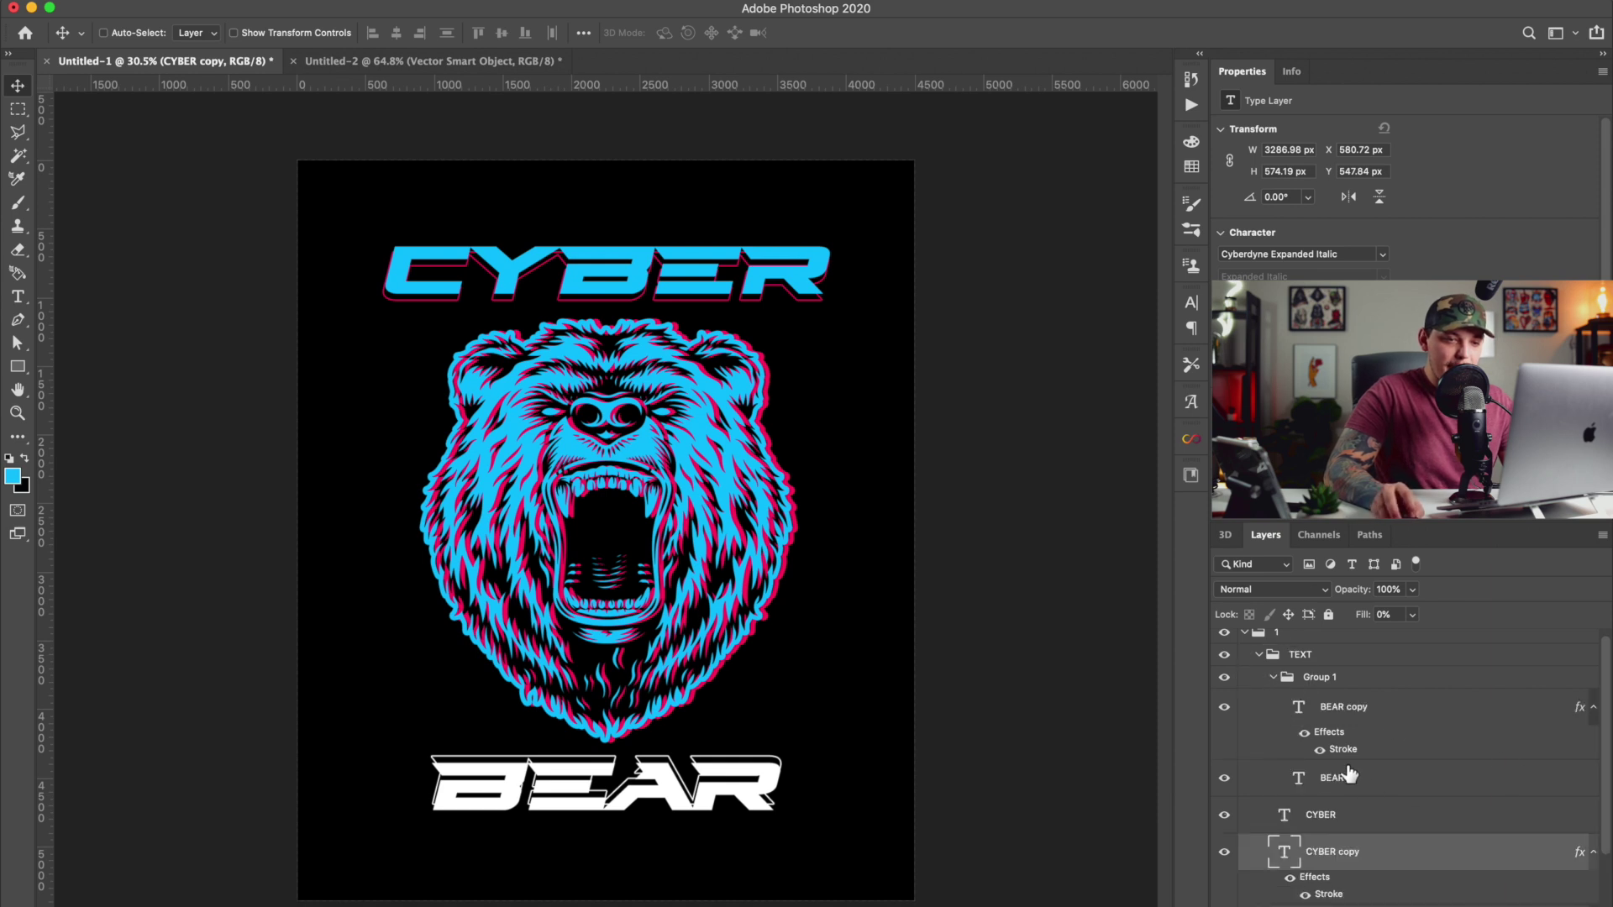
click(1311, 785)
double_click(1308, 786)
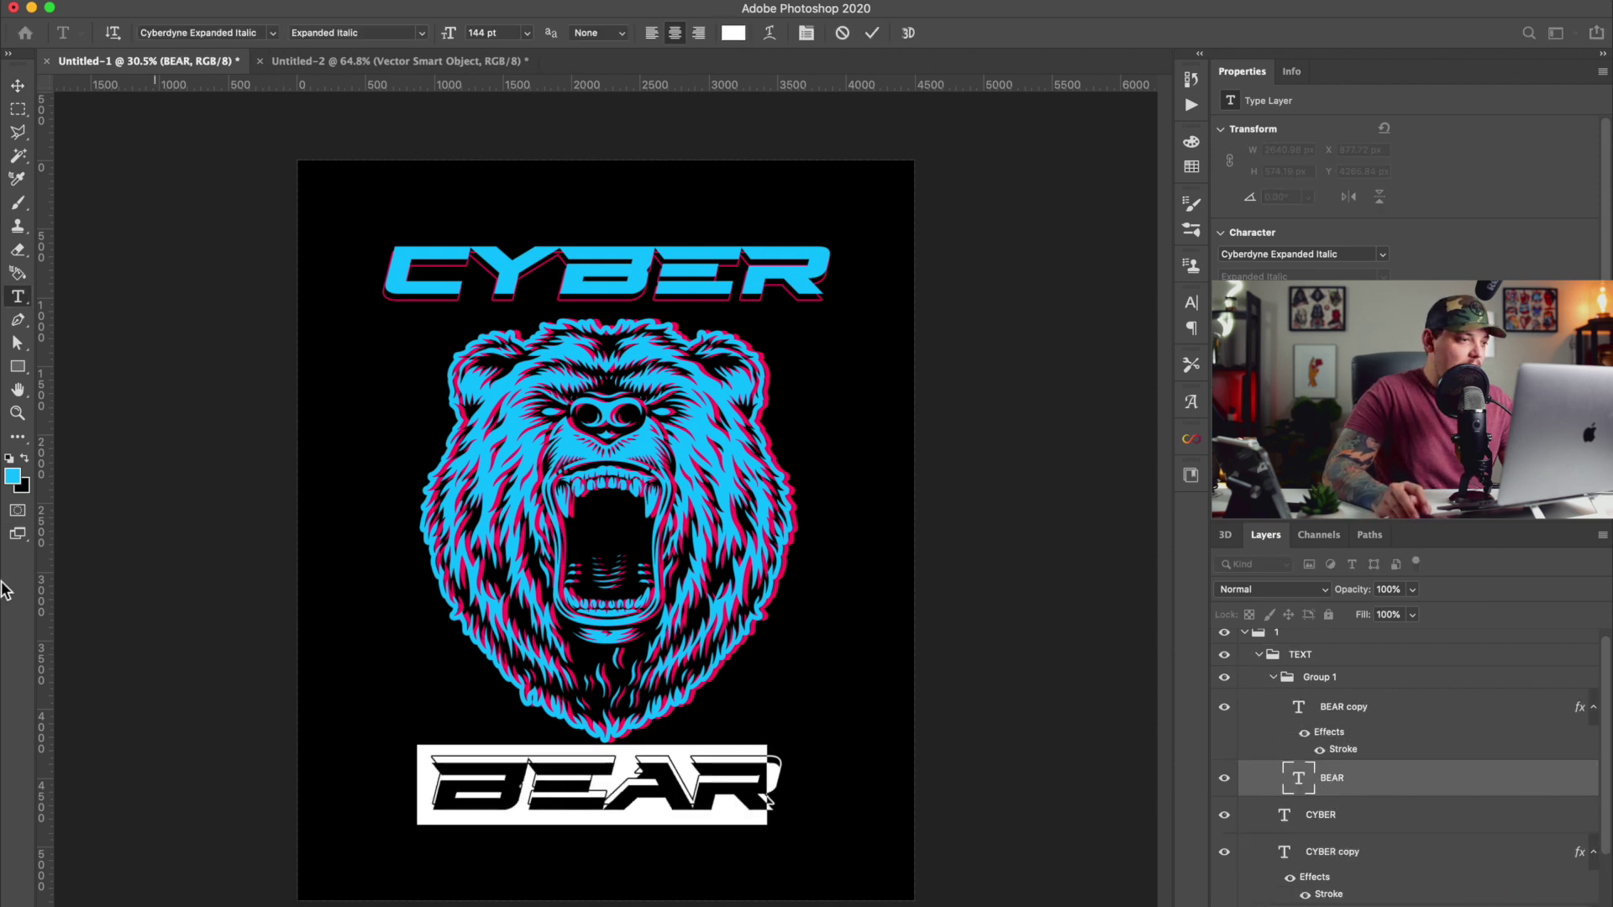
key(alt+BackSpace)
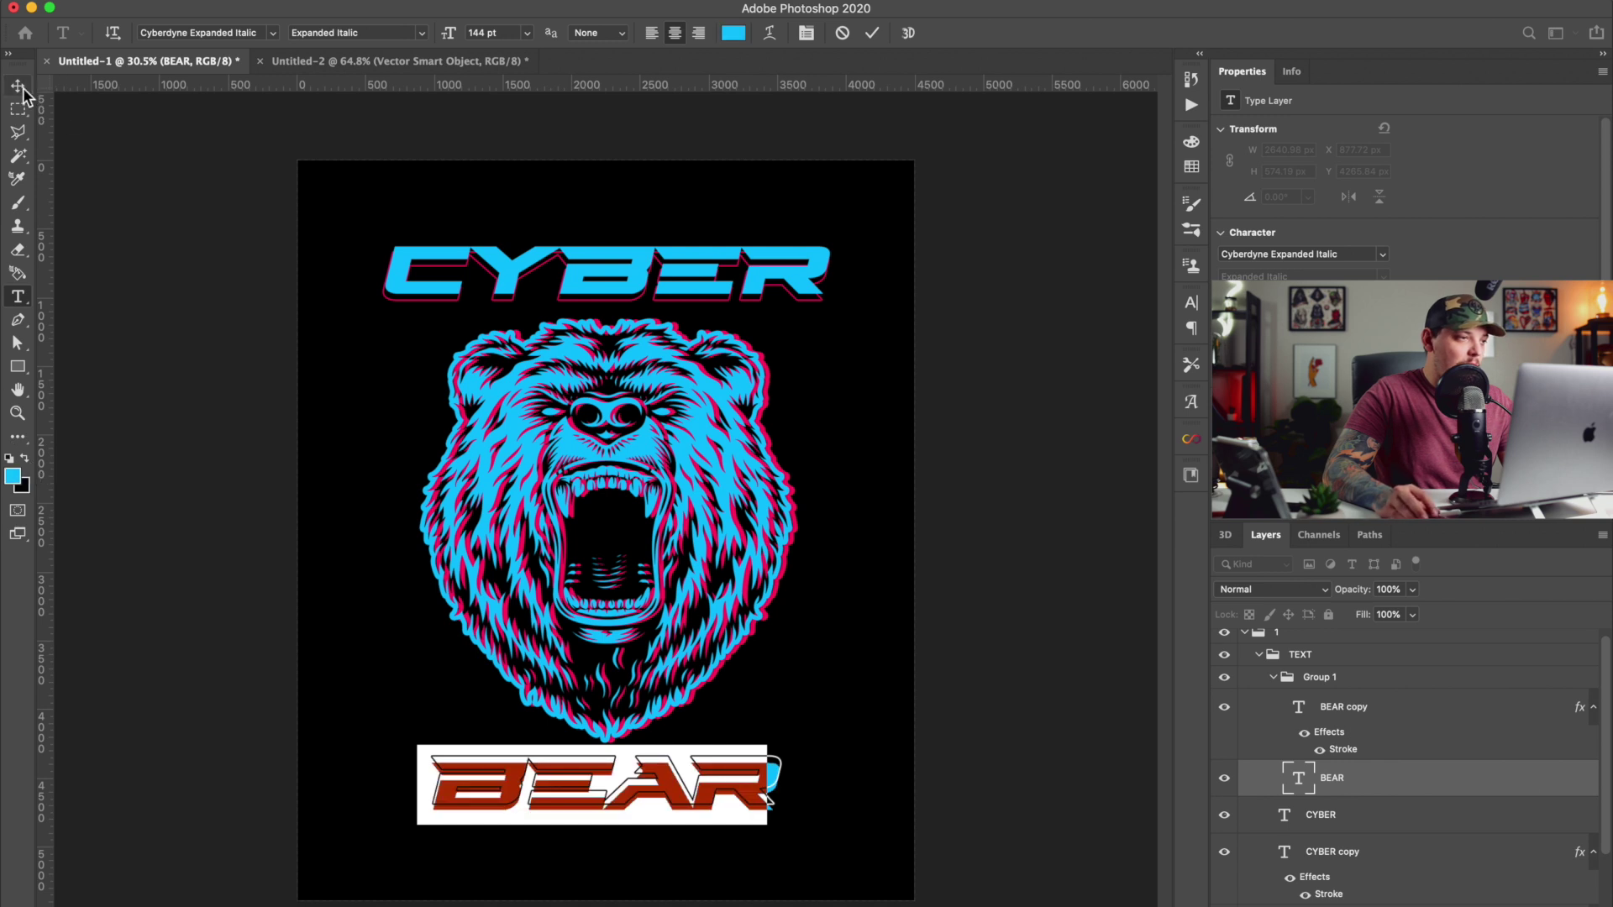
click(22, 90)
Move BEAR copy below BEAR and give its stroke the sampled magenta ff1064.
drag(1274, 721, 1281, 794)
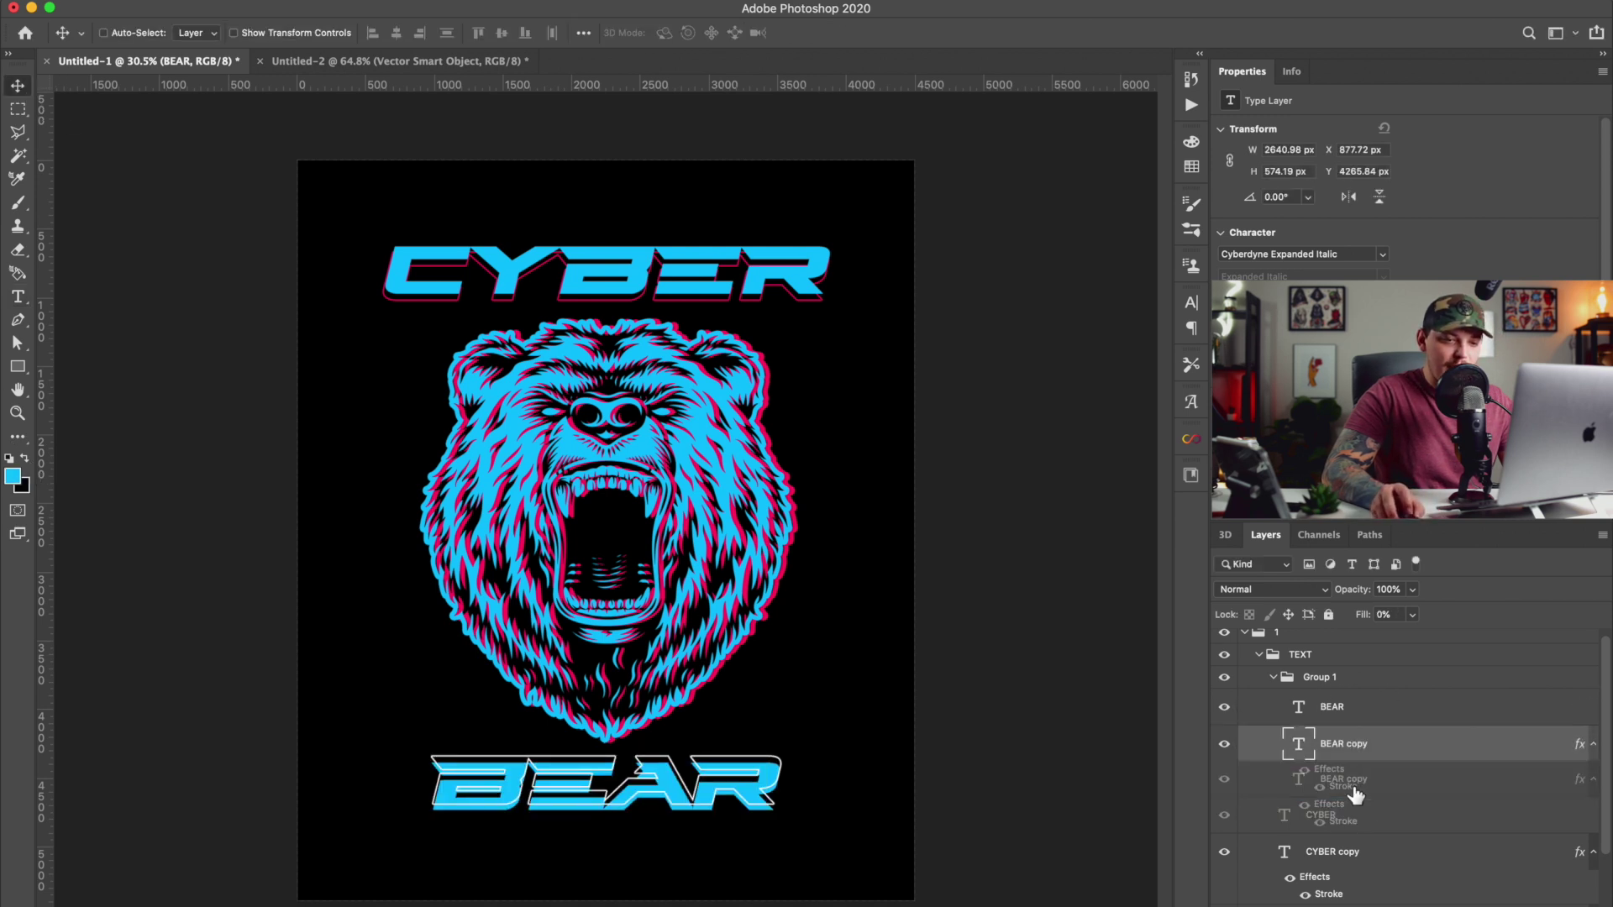
double_click(1342, 789)
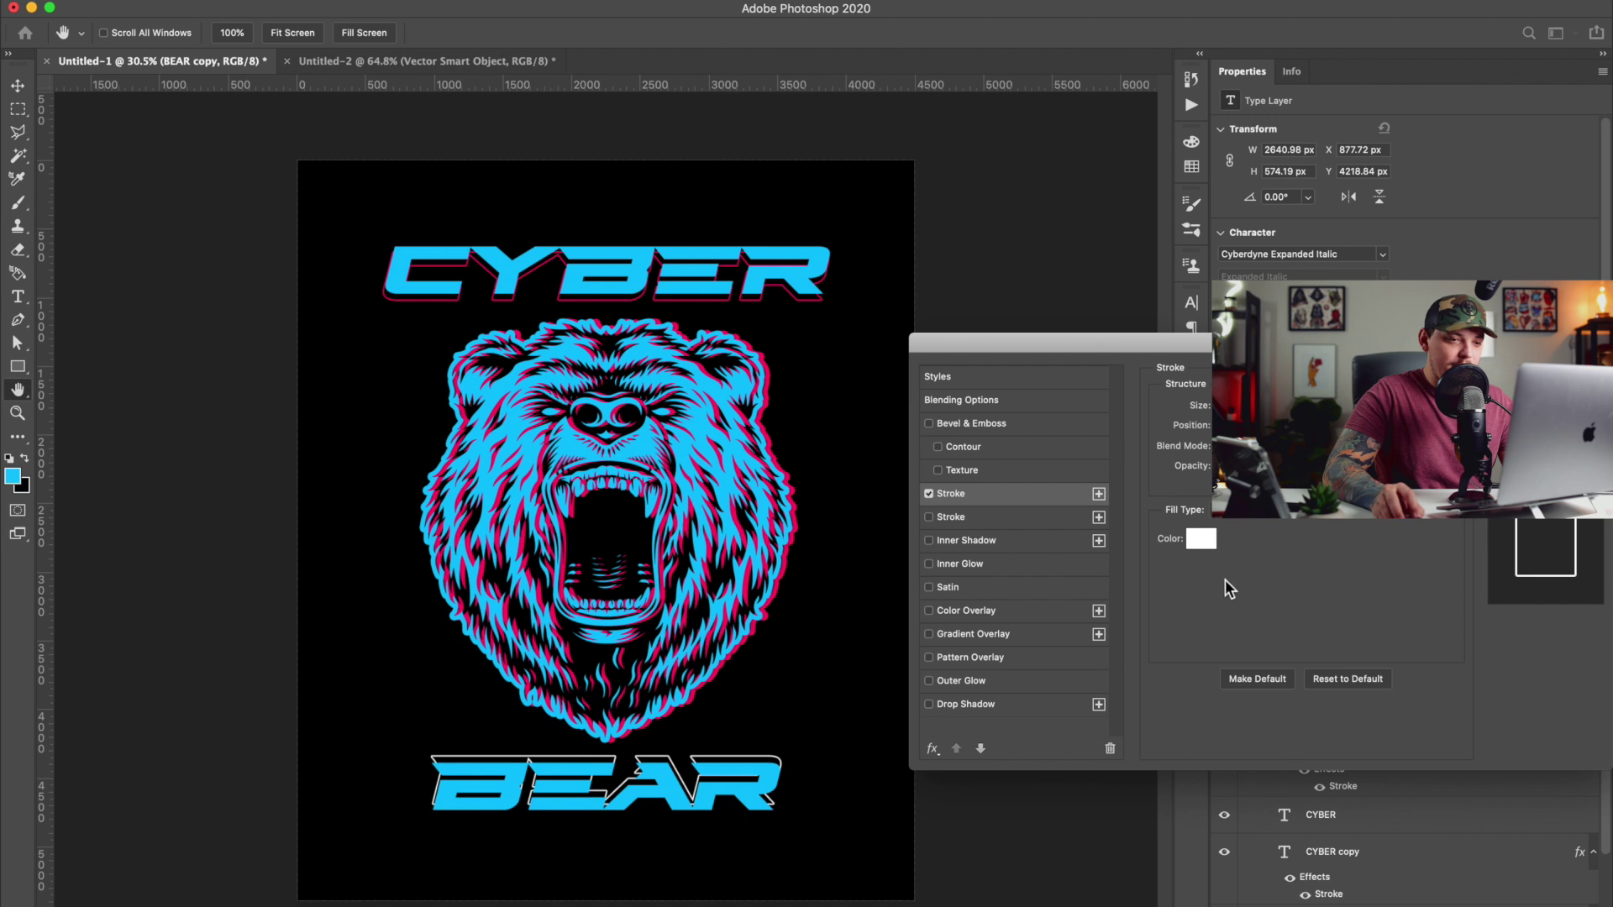
click(1204, 544)
click(803, 526)
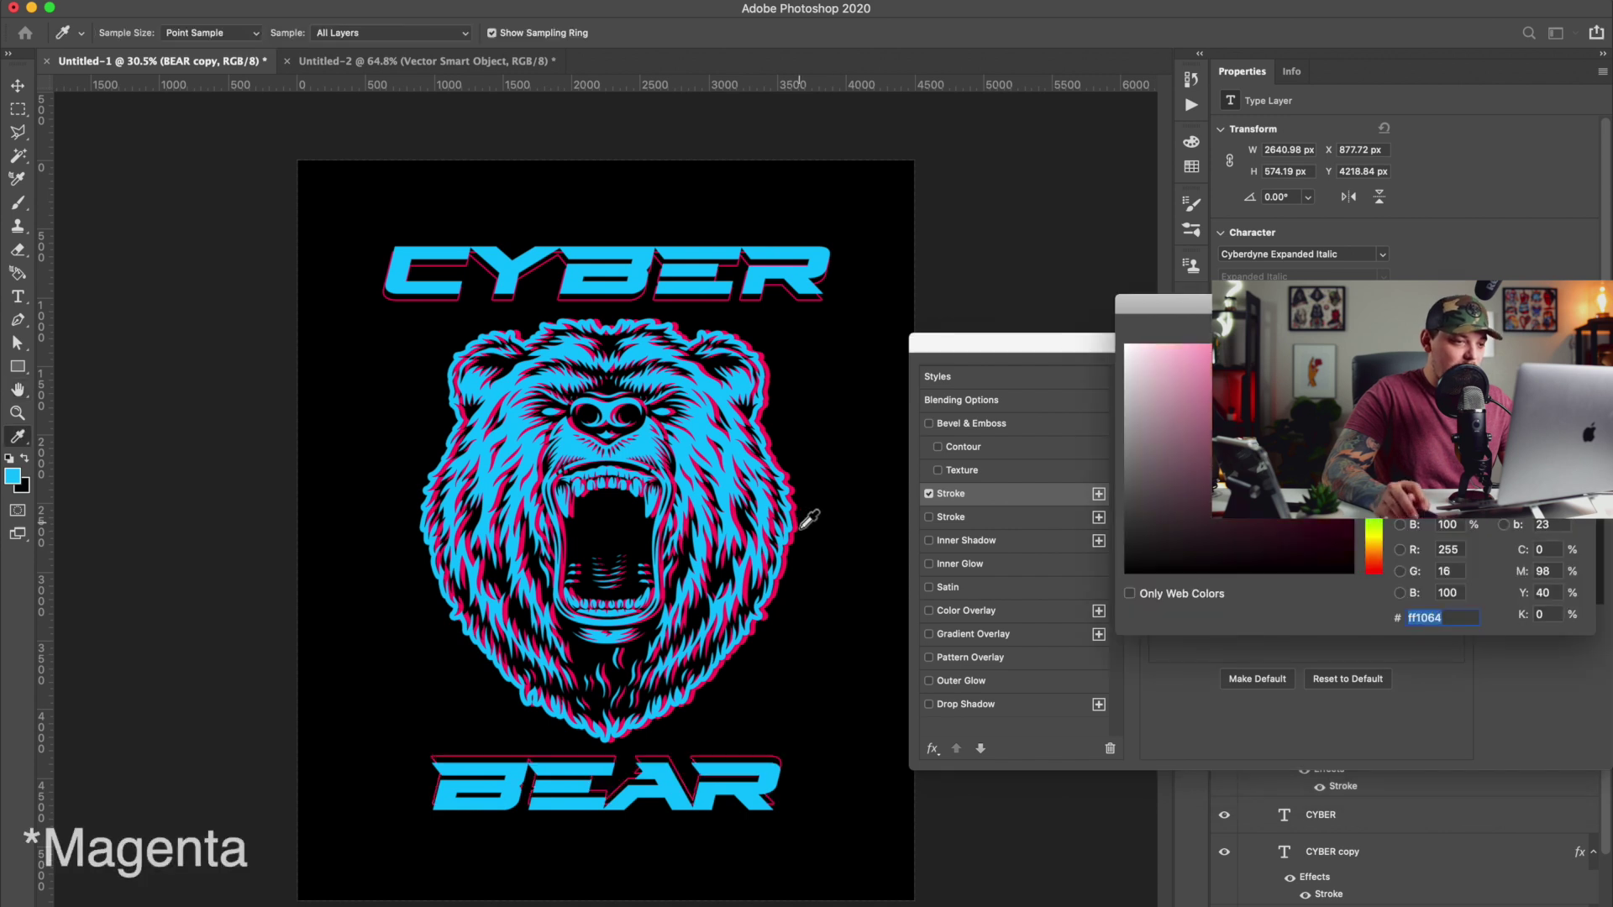
key(Return)
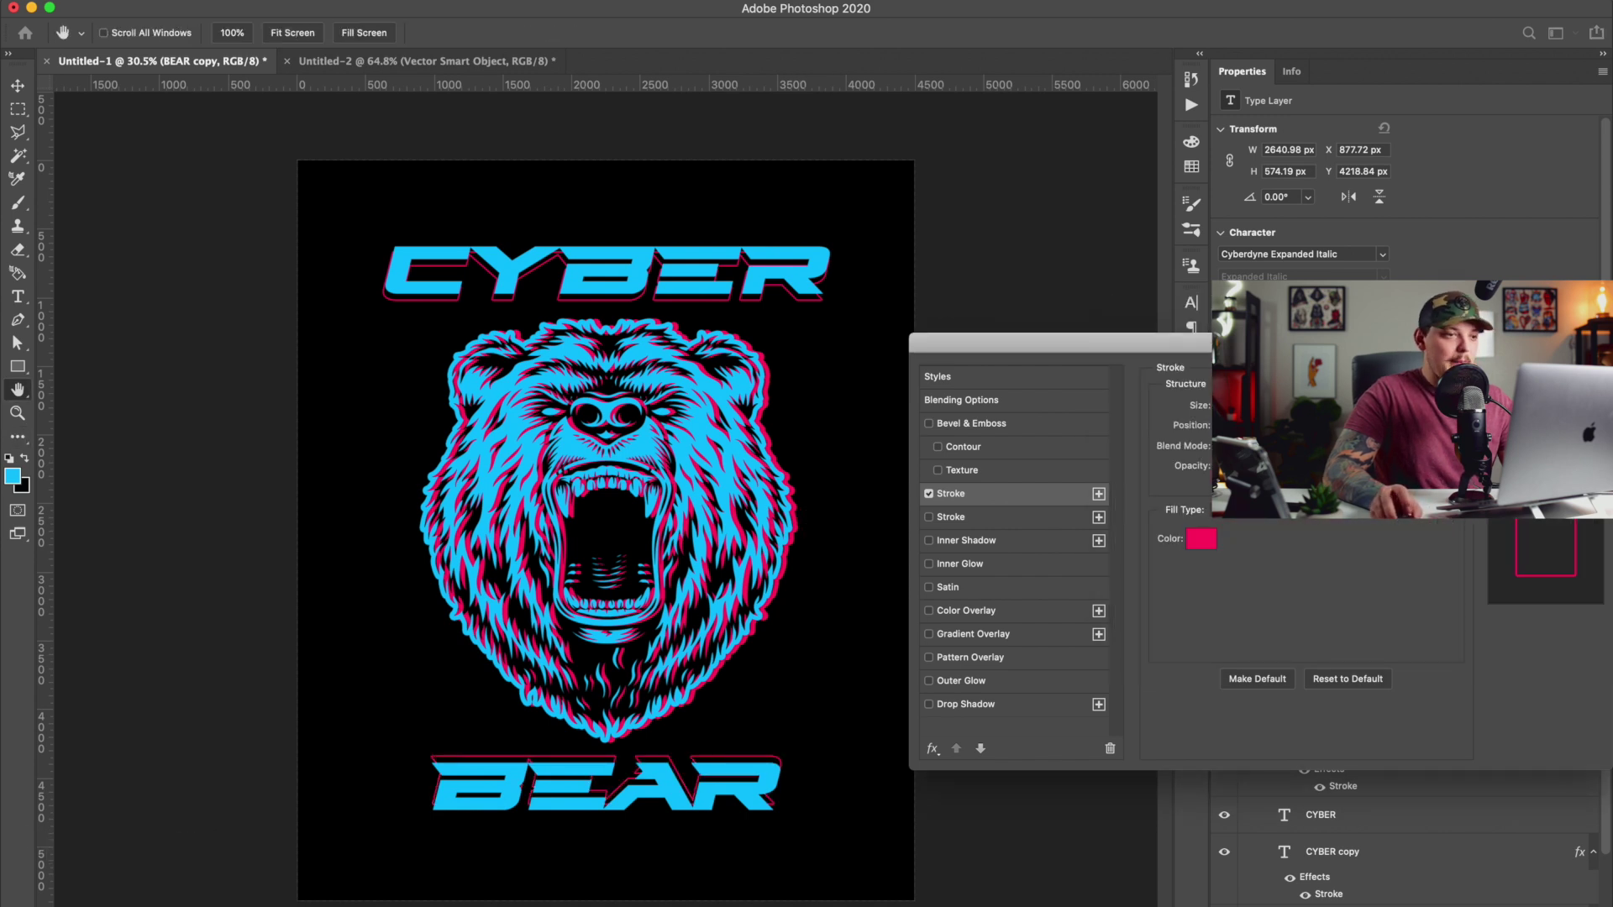
key(Return)
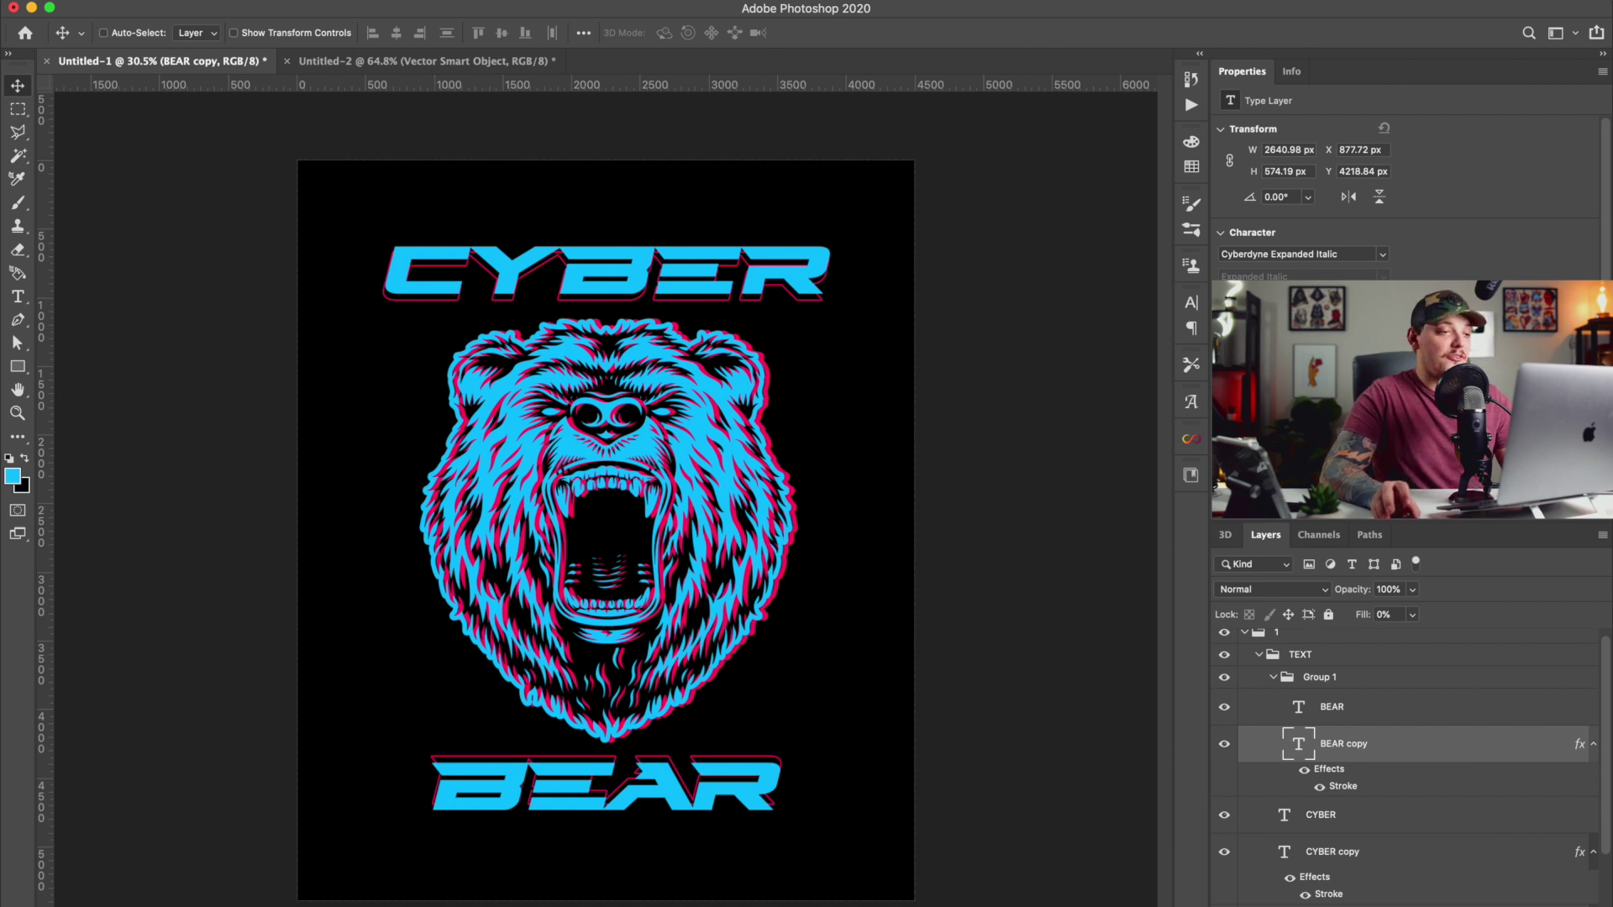
Select both bear layers and group them together.
click(34, 371)
click(81, 366)
click(17, 84)
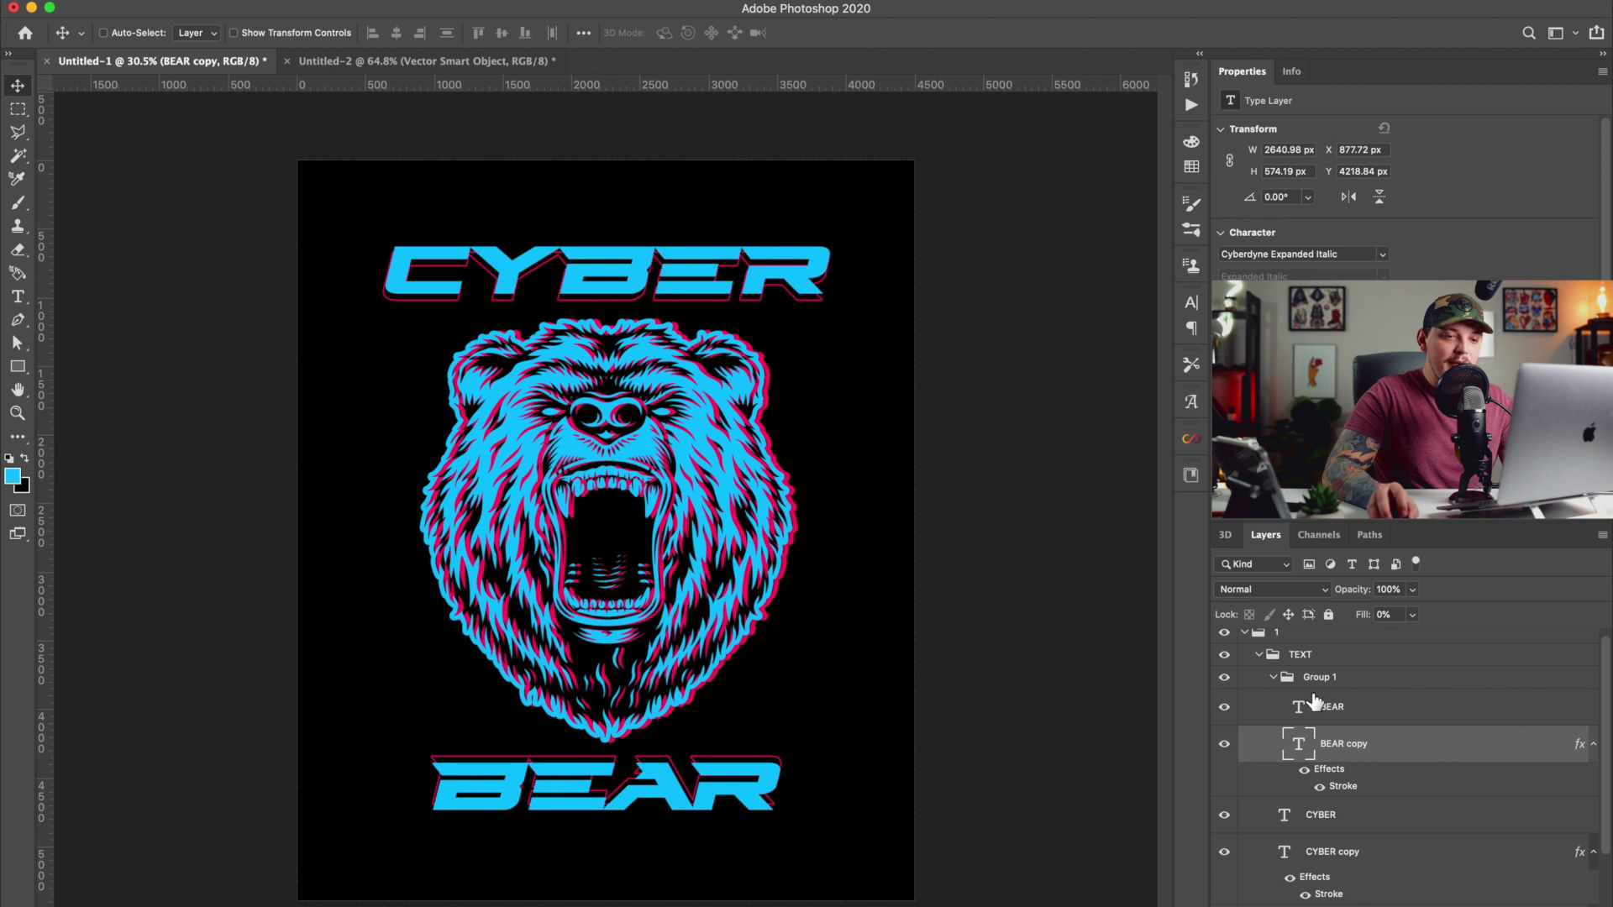
click(1260, 658)
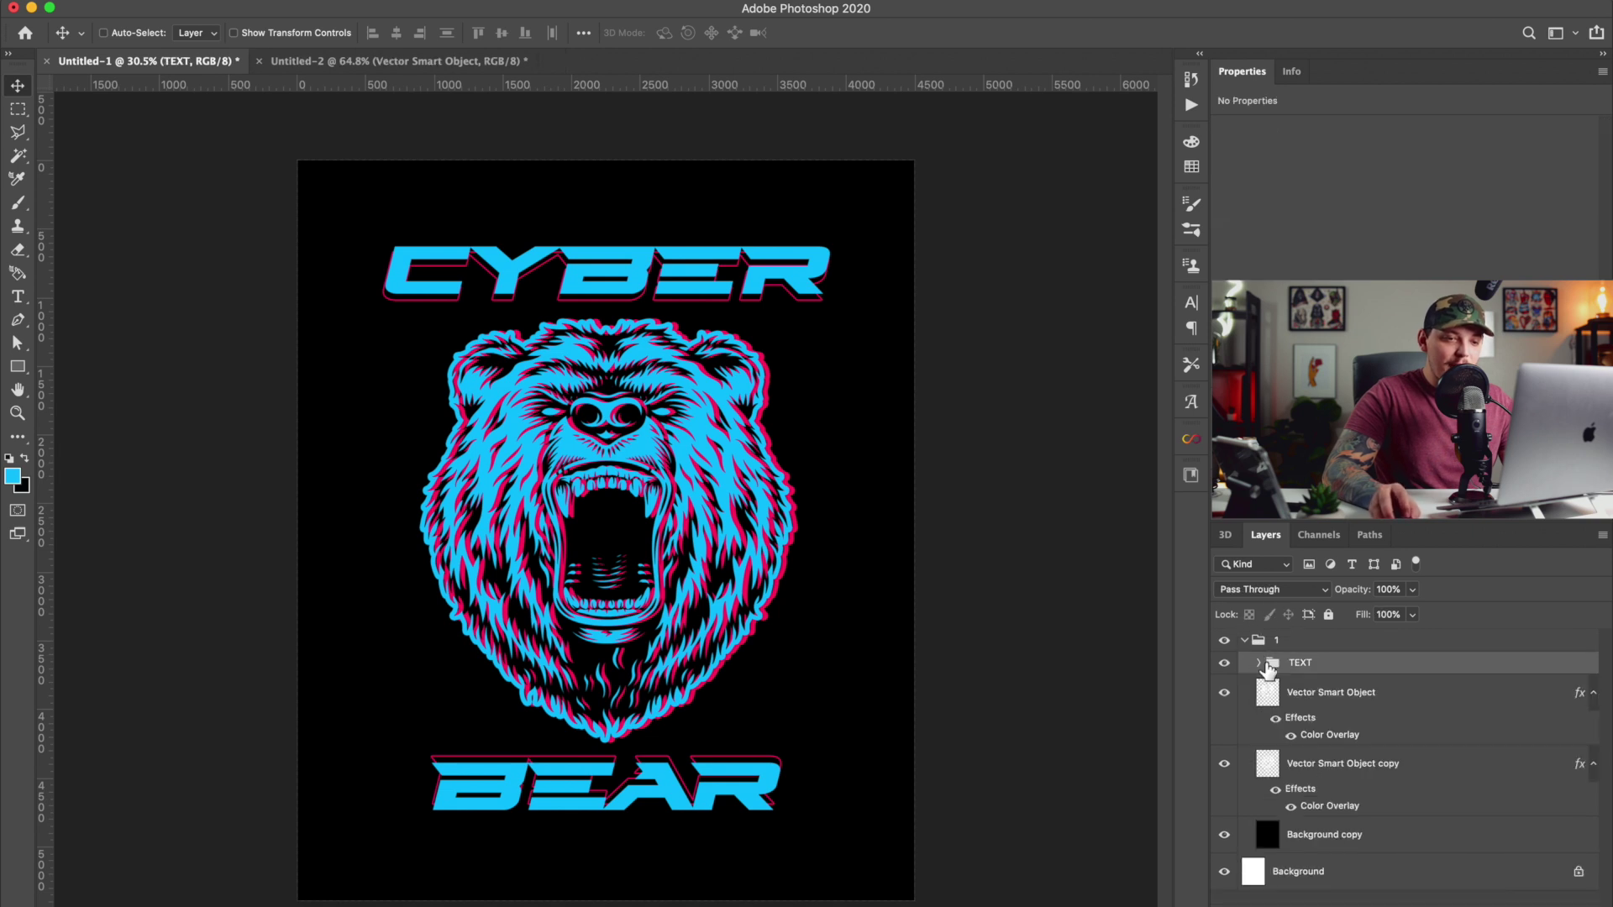
click(1326, 768)
shift+click(1331, 694)
key(super+g)
Name the new group 'bear'.
double_click(1307, 685)
text(beear)
key(Return)
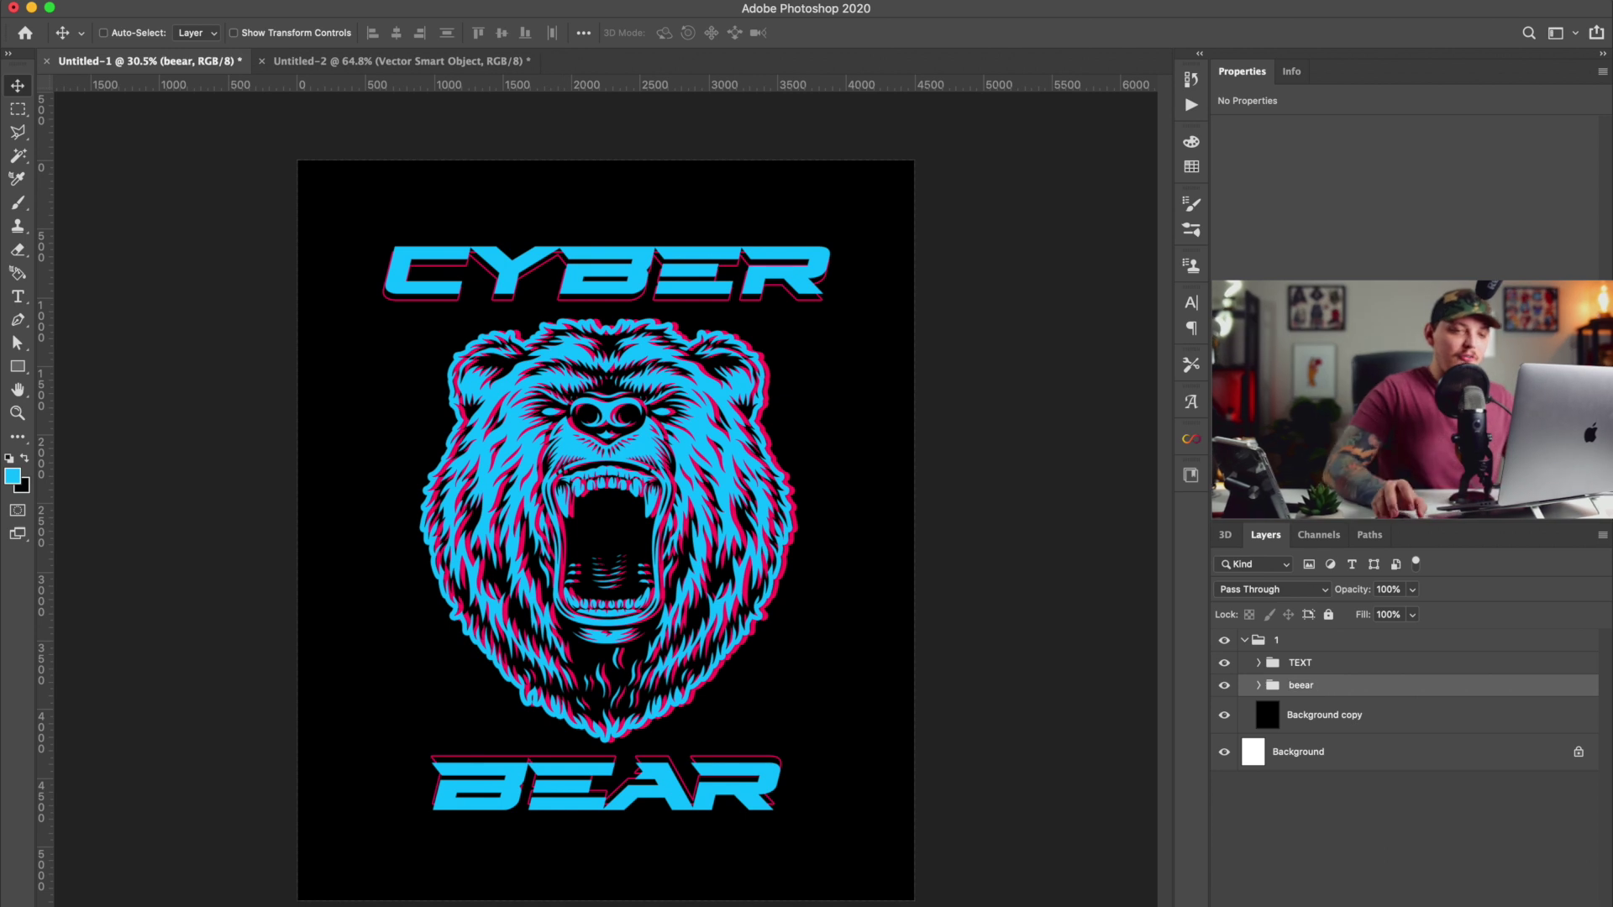
double_click(1308, 687)
text(bear)
key(Return)
Duplicate the bear group, hide the original, and turn the copy into a smart object, then rasterize it.
key(super+j)
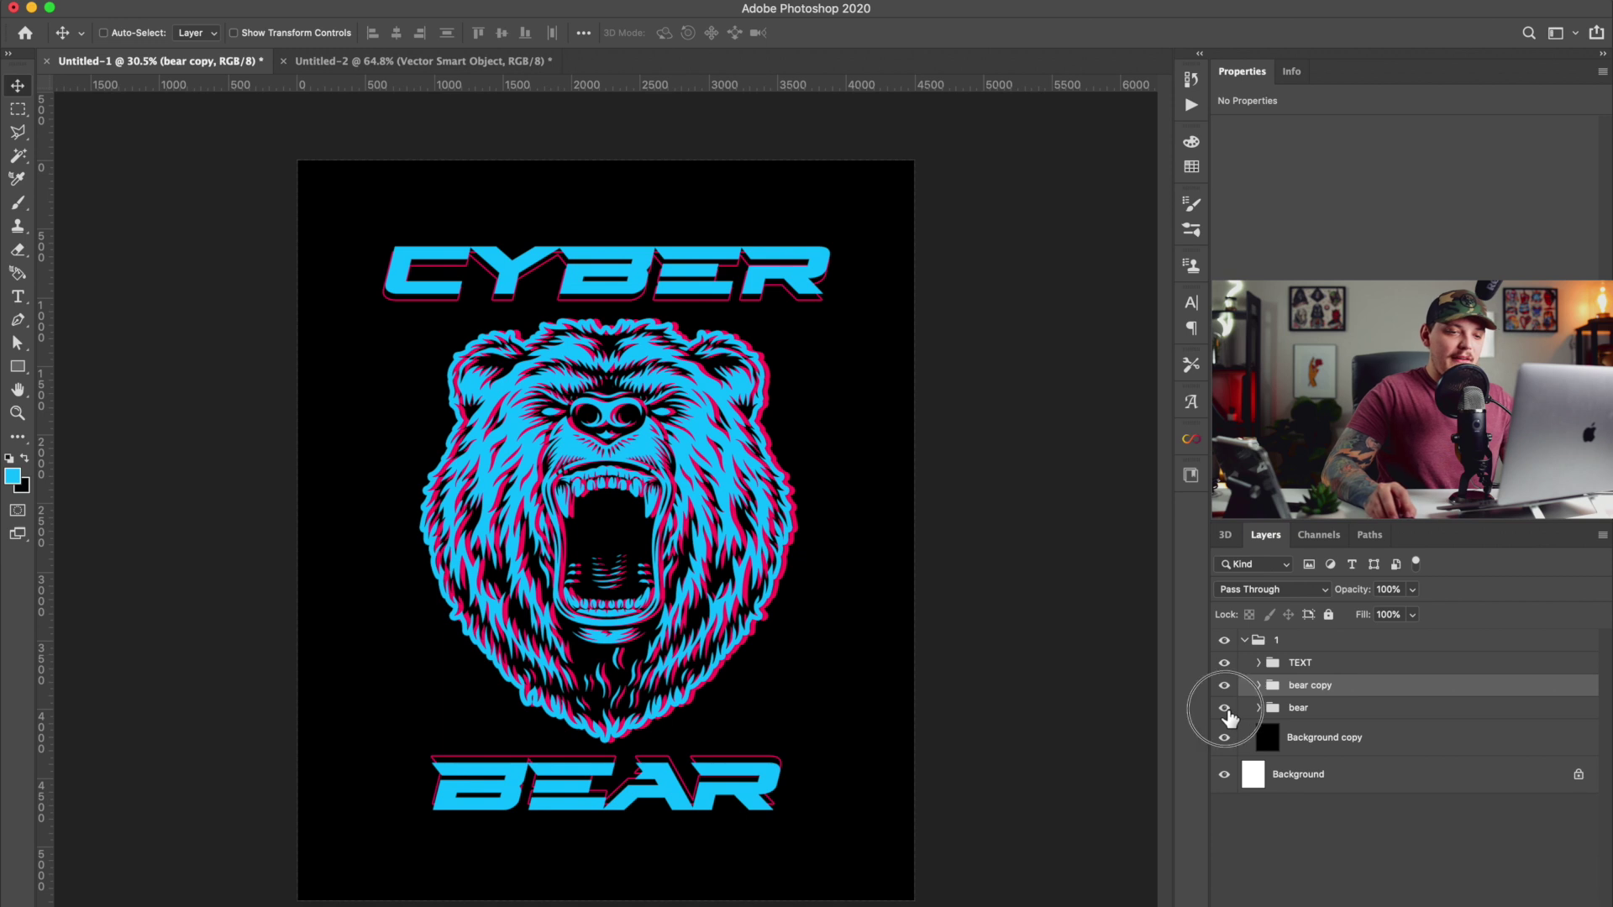
click(1224, 707)
right_click(1320, 682)
click(1432, 476)
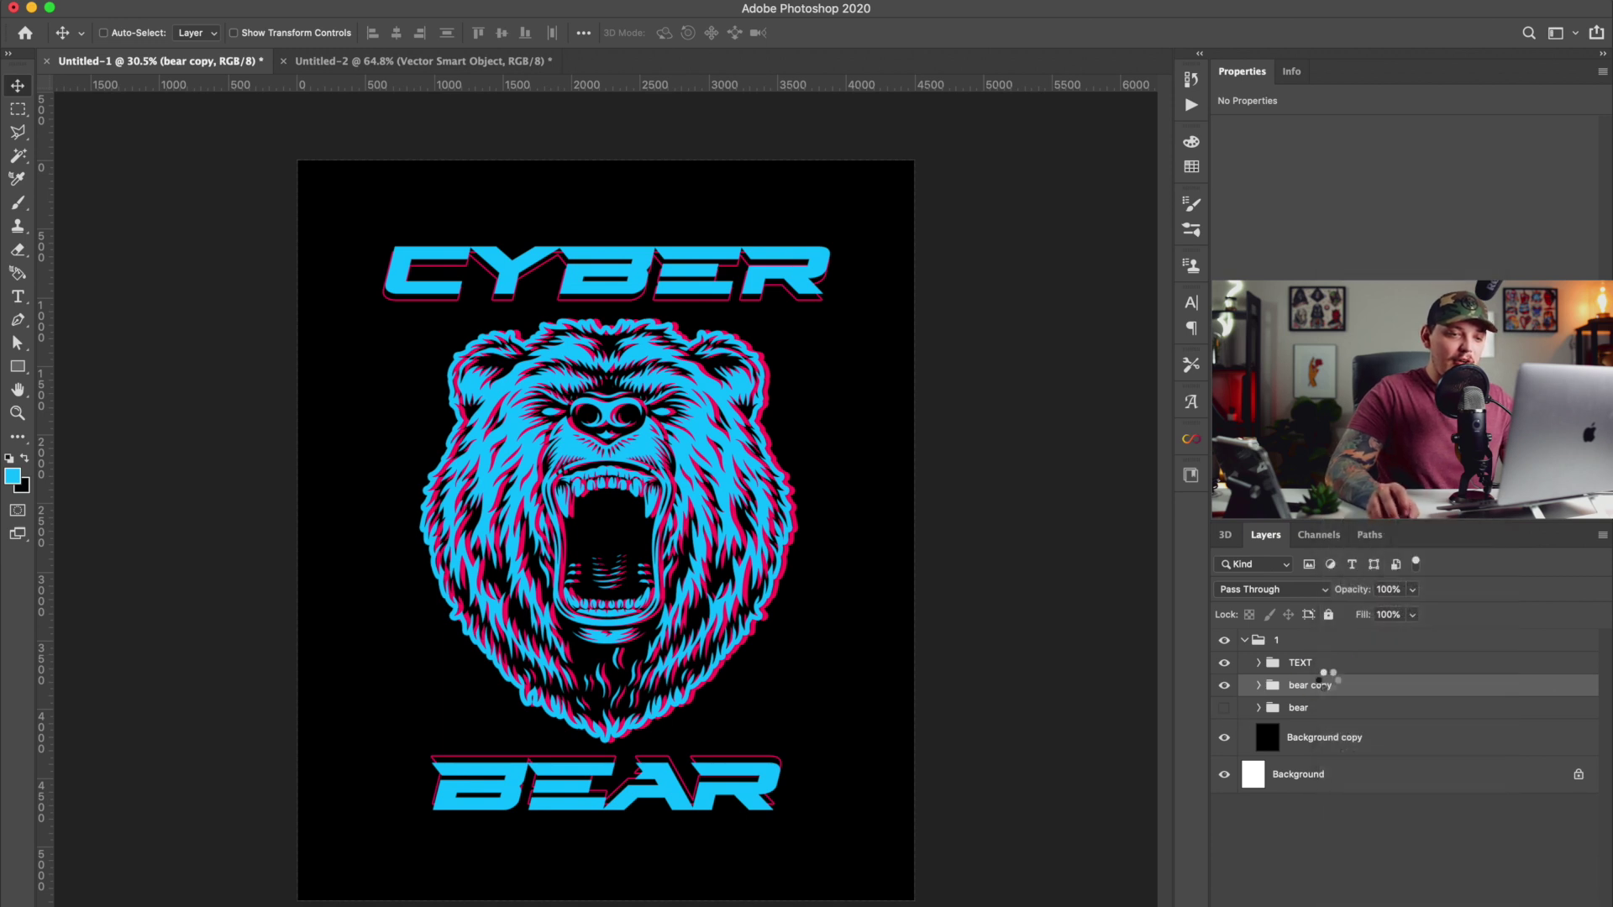
right_click(1323, 694)
click(1388, 512)
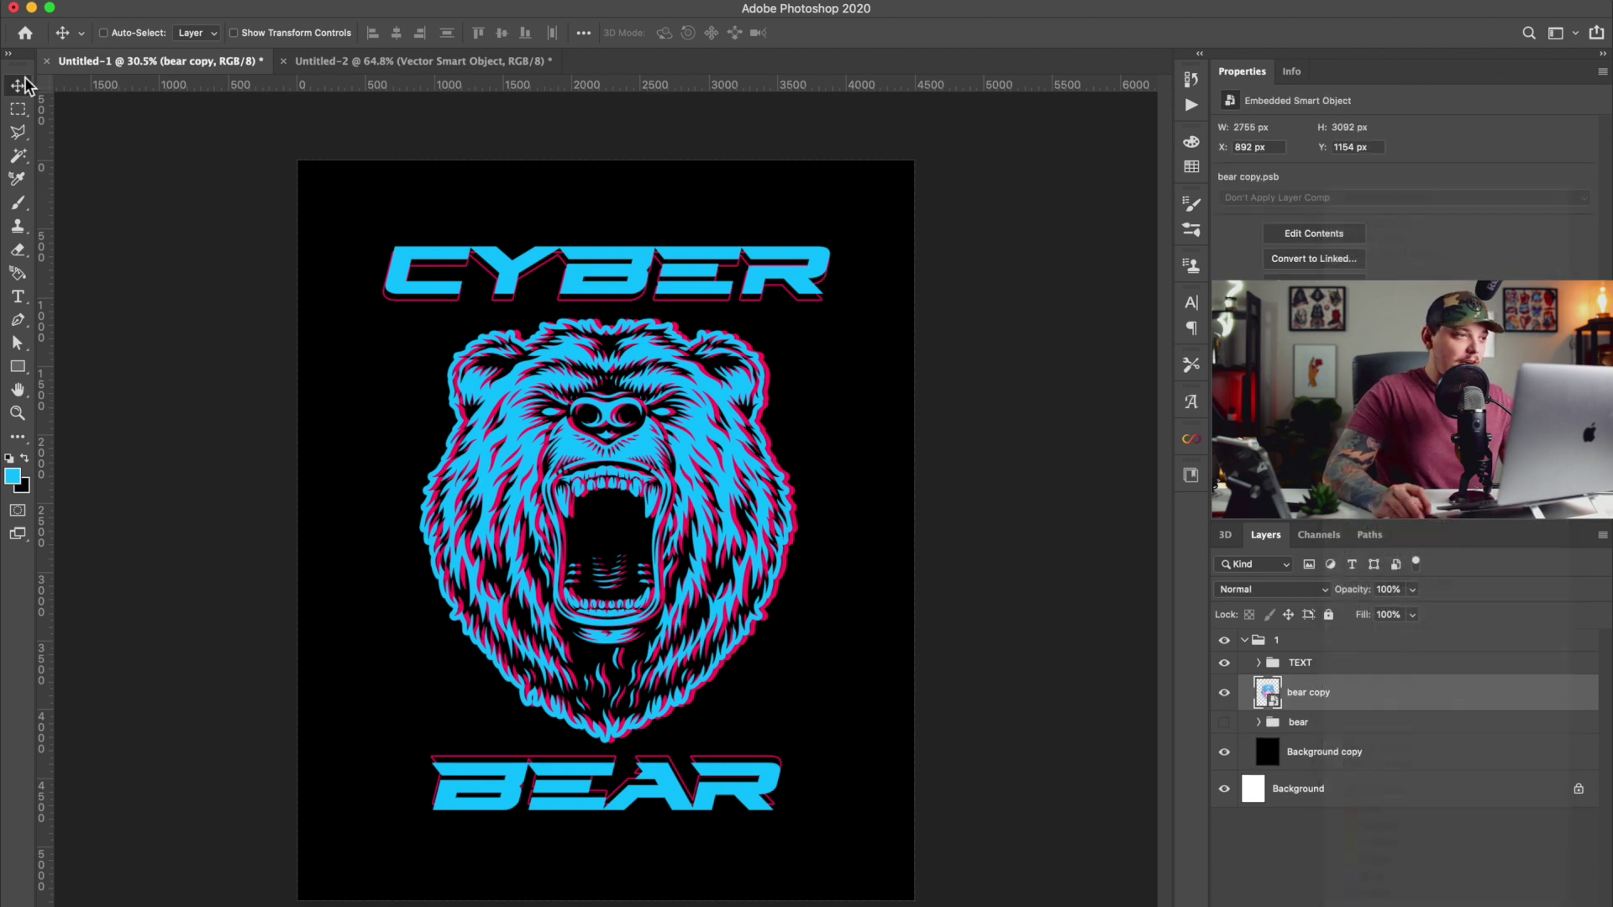
Lift forehead and mouth strips of bear copy onto new layers, offsetting them right and left.
click(17, 109)
drag(646, 359, 887, 378)
key(ctrl+v)
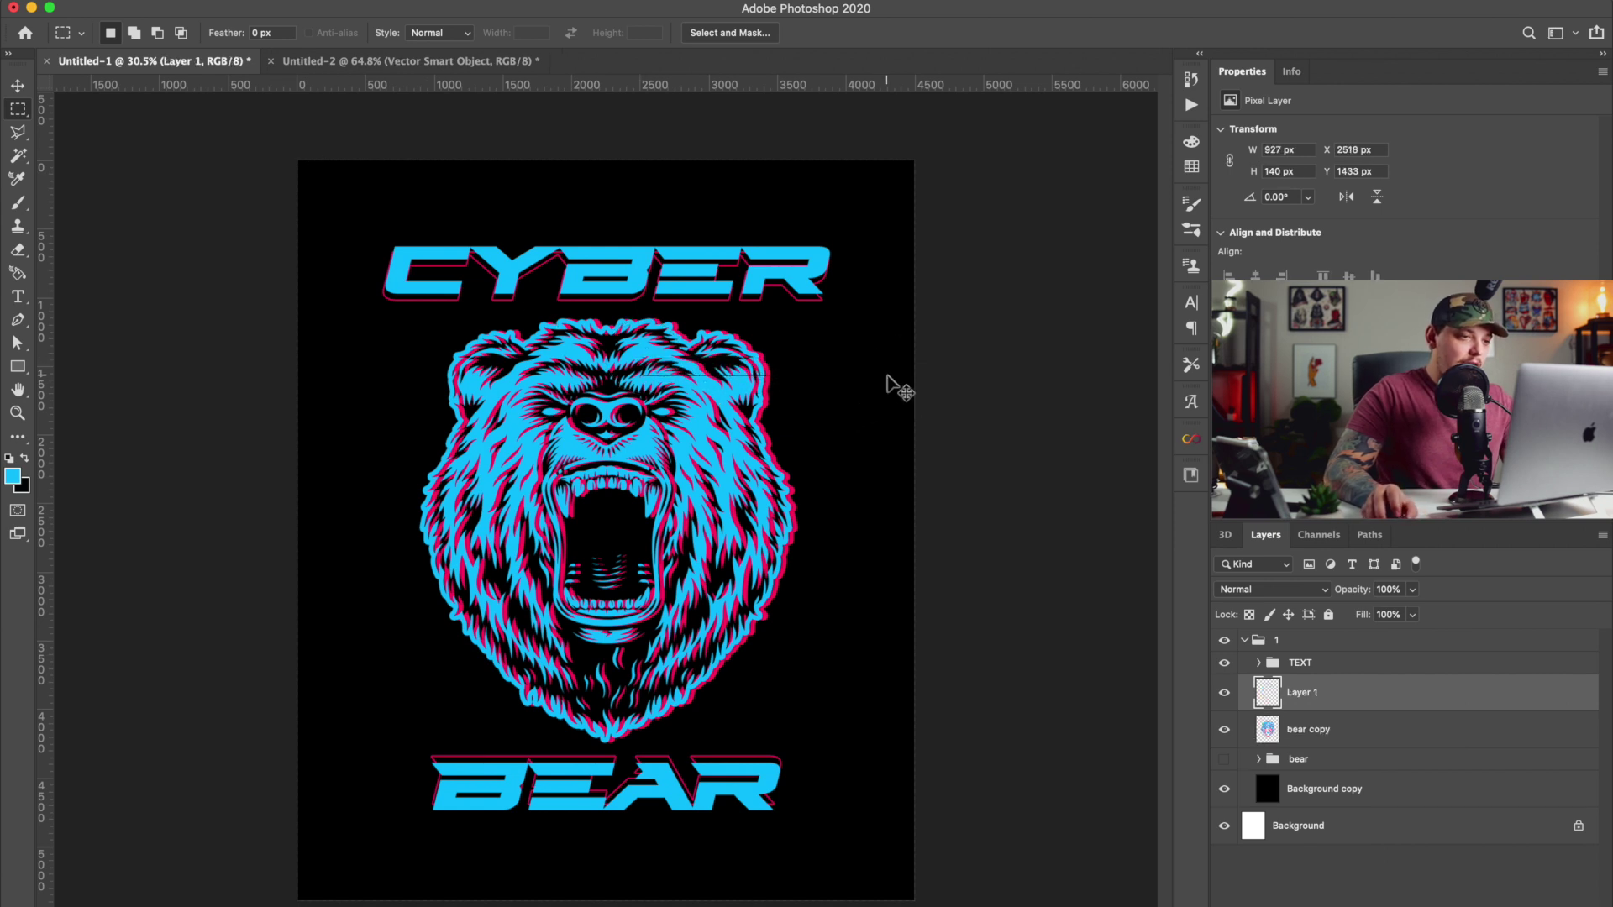
click(18, 84)
drag(724, 271, 742, 271)
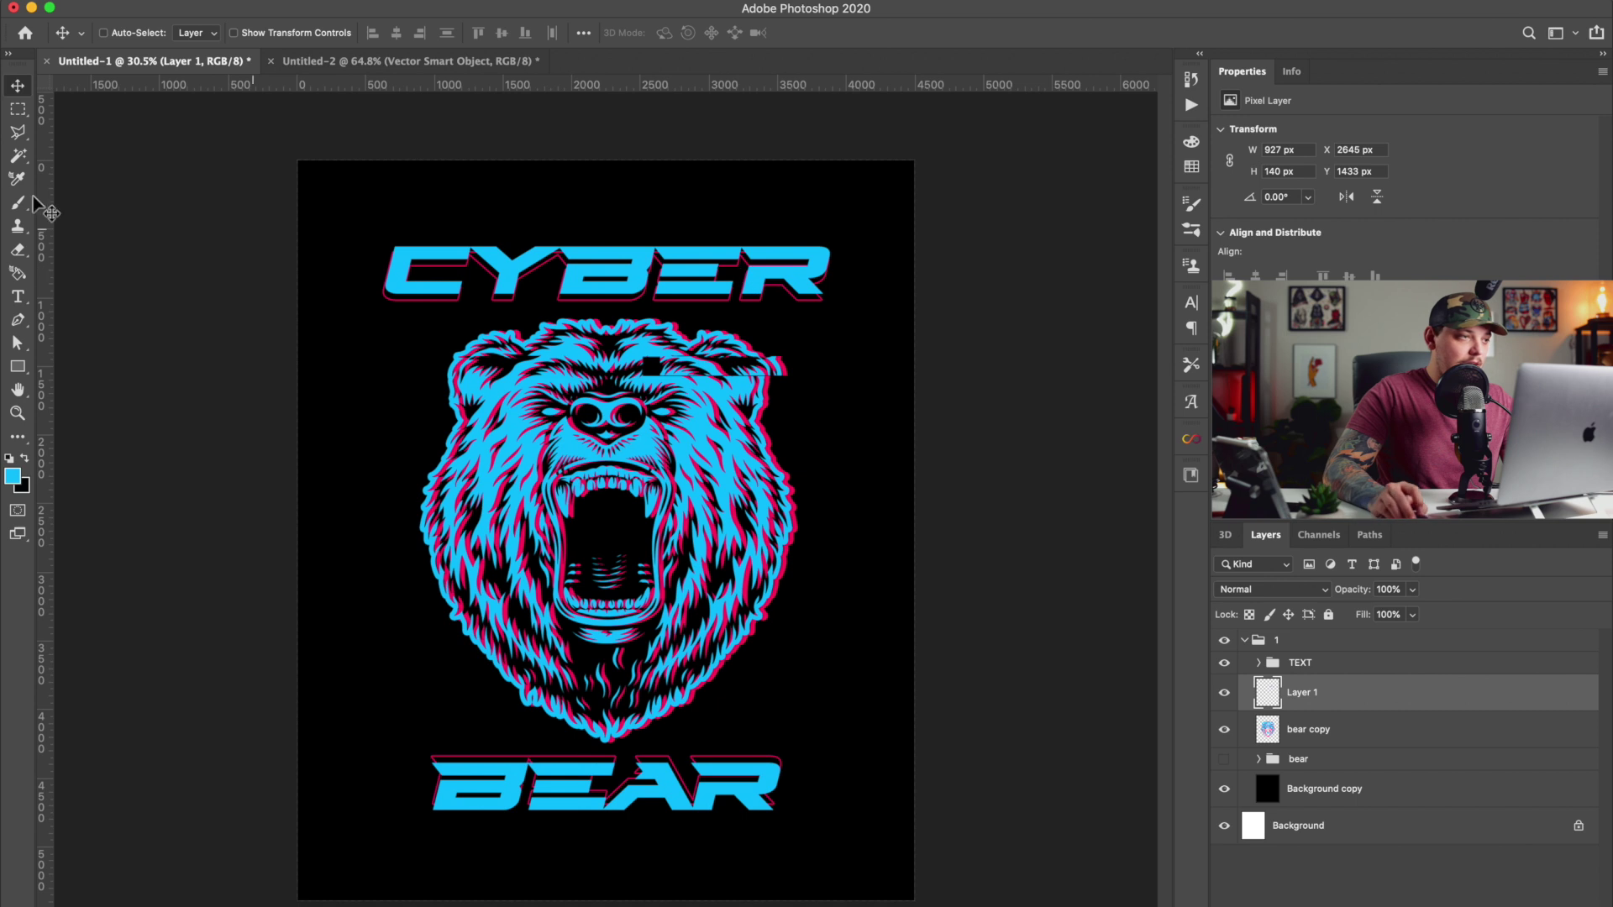
click(18, 109)
drag(370, 509, 605, 544)
key(super+x)
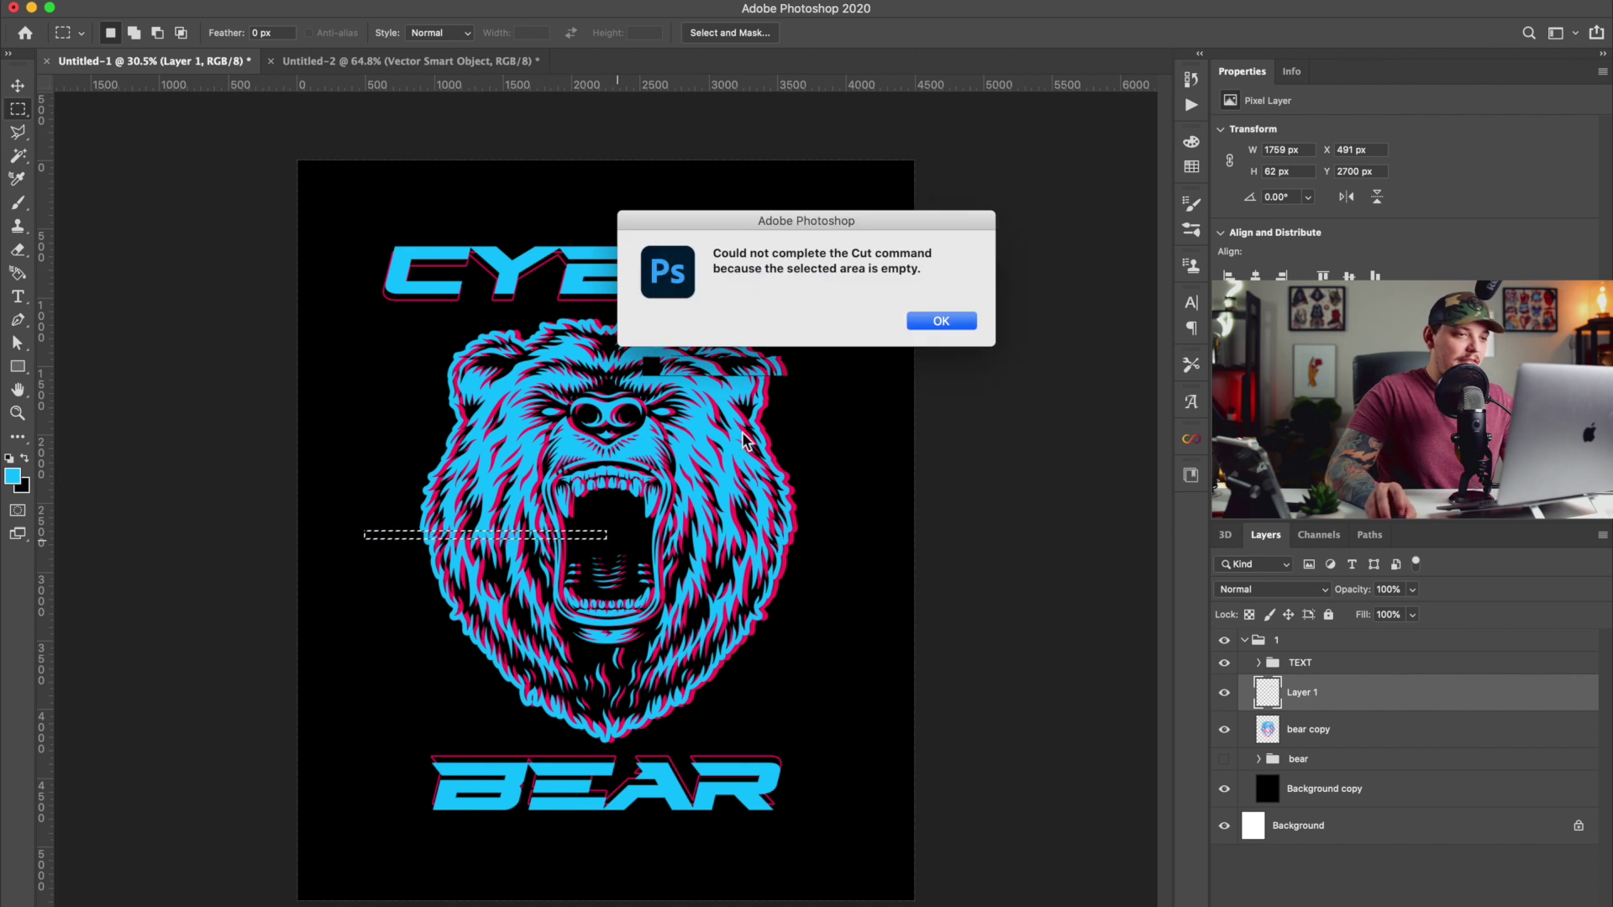
click(927, 318)
click(1310, 729)
key(super+j)
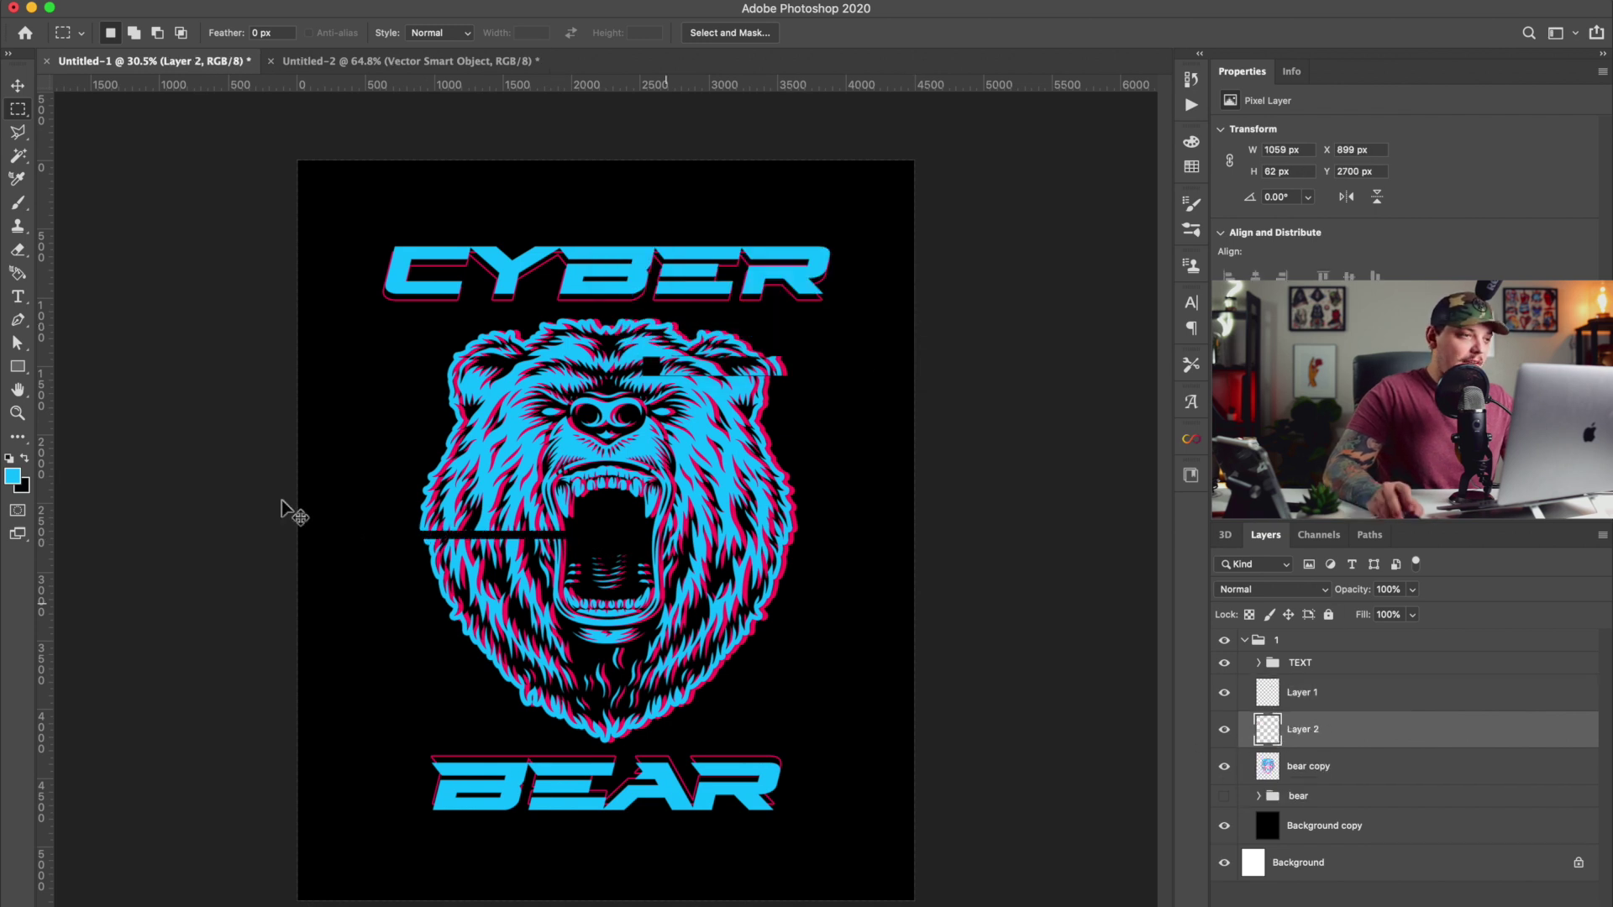
click(17, 85)
drag(593, 382, 550, 386)
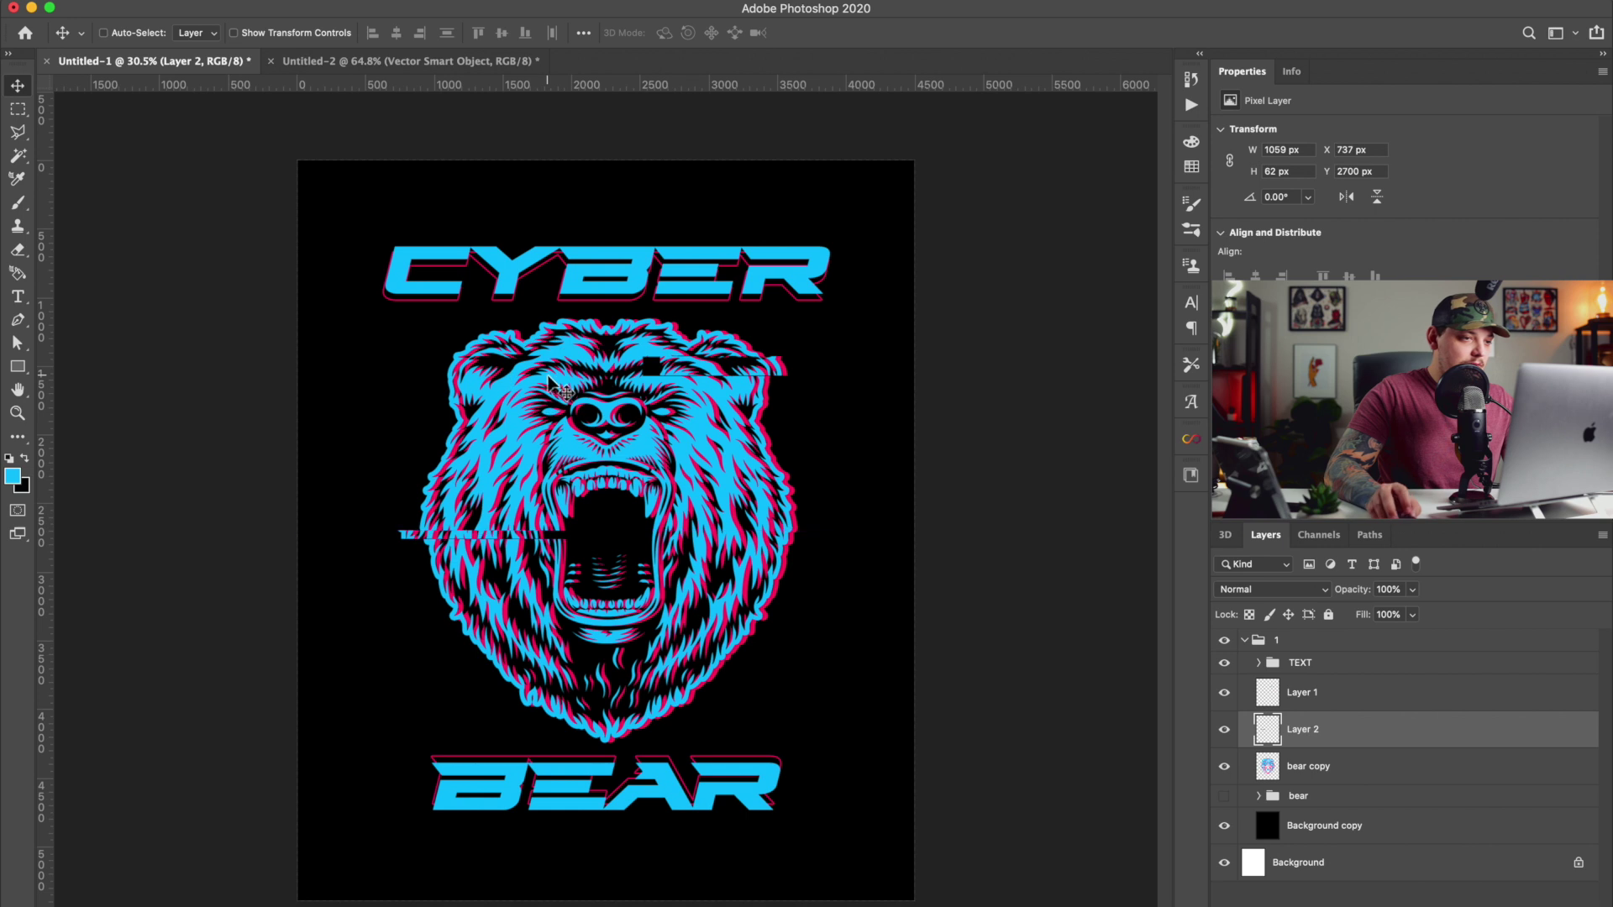
Lift brow and lower-jaw strips onto new layers, shifting the brow left and jaw right.
click(18, 108)
drag(383, 346, 511, 359)
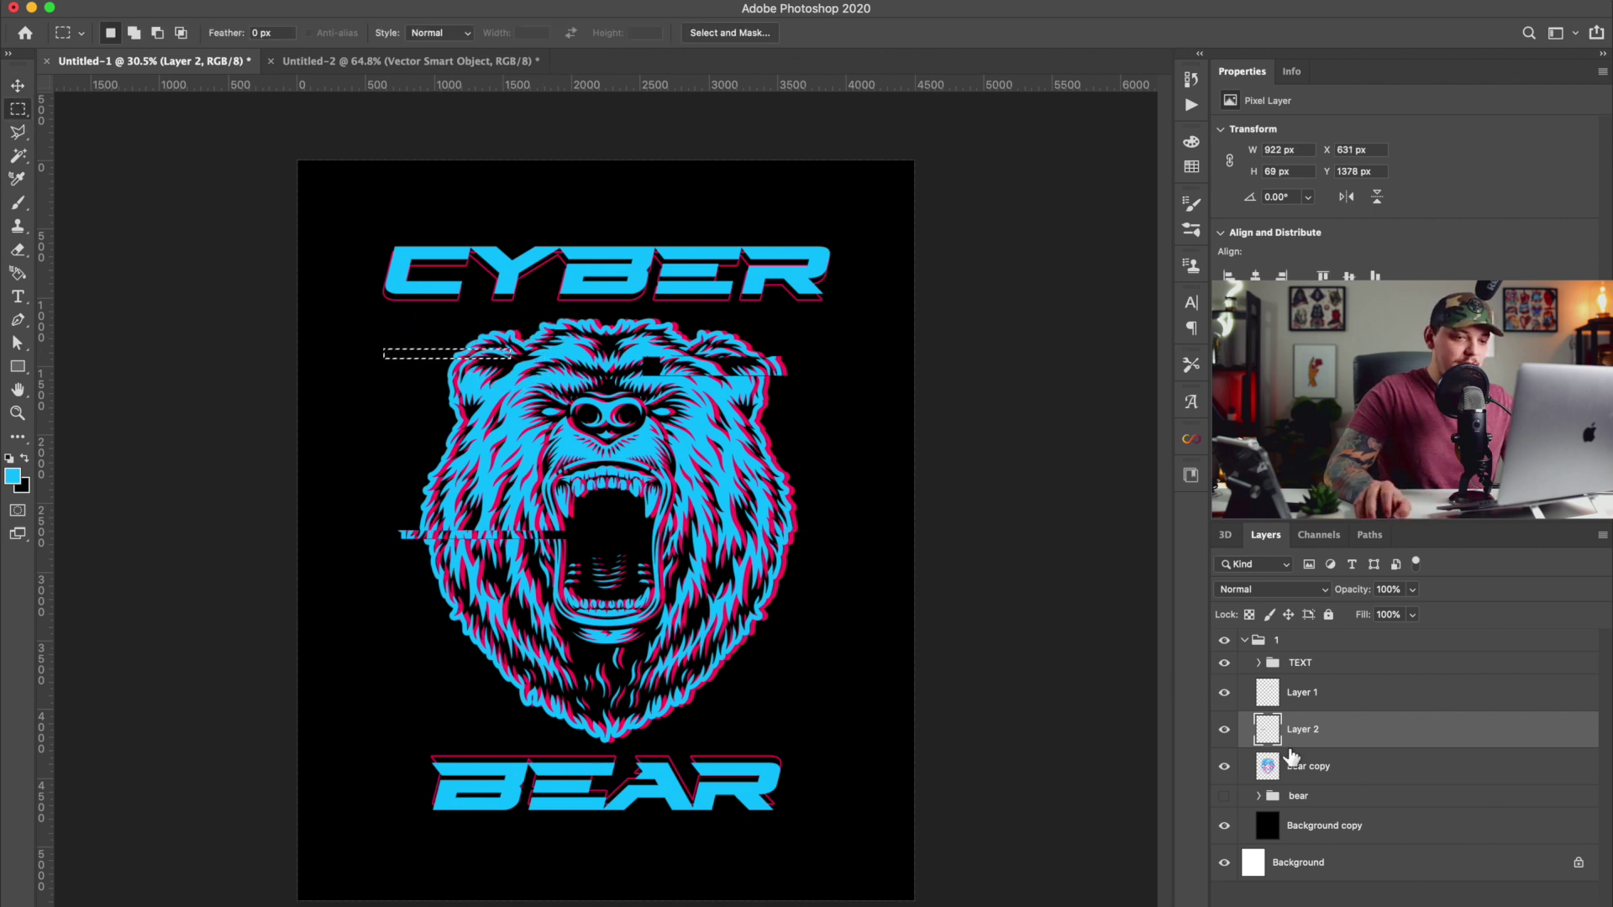
click(1298, 764)
key(ctrl+j)
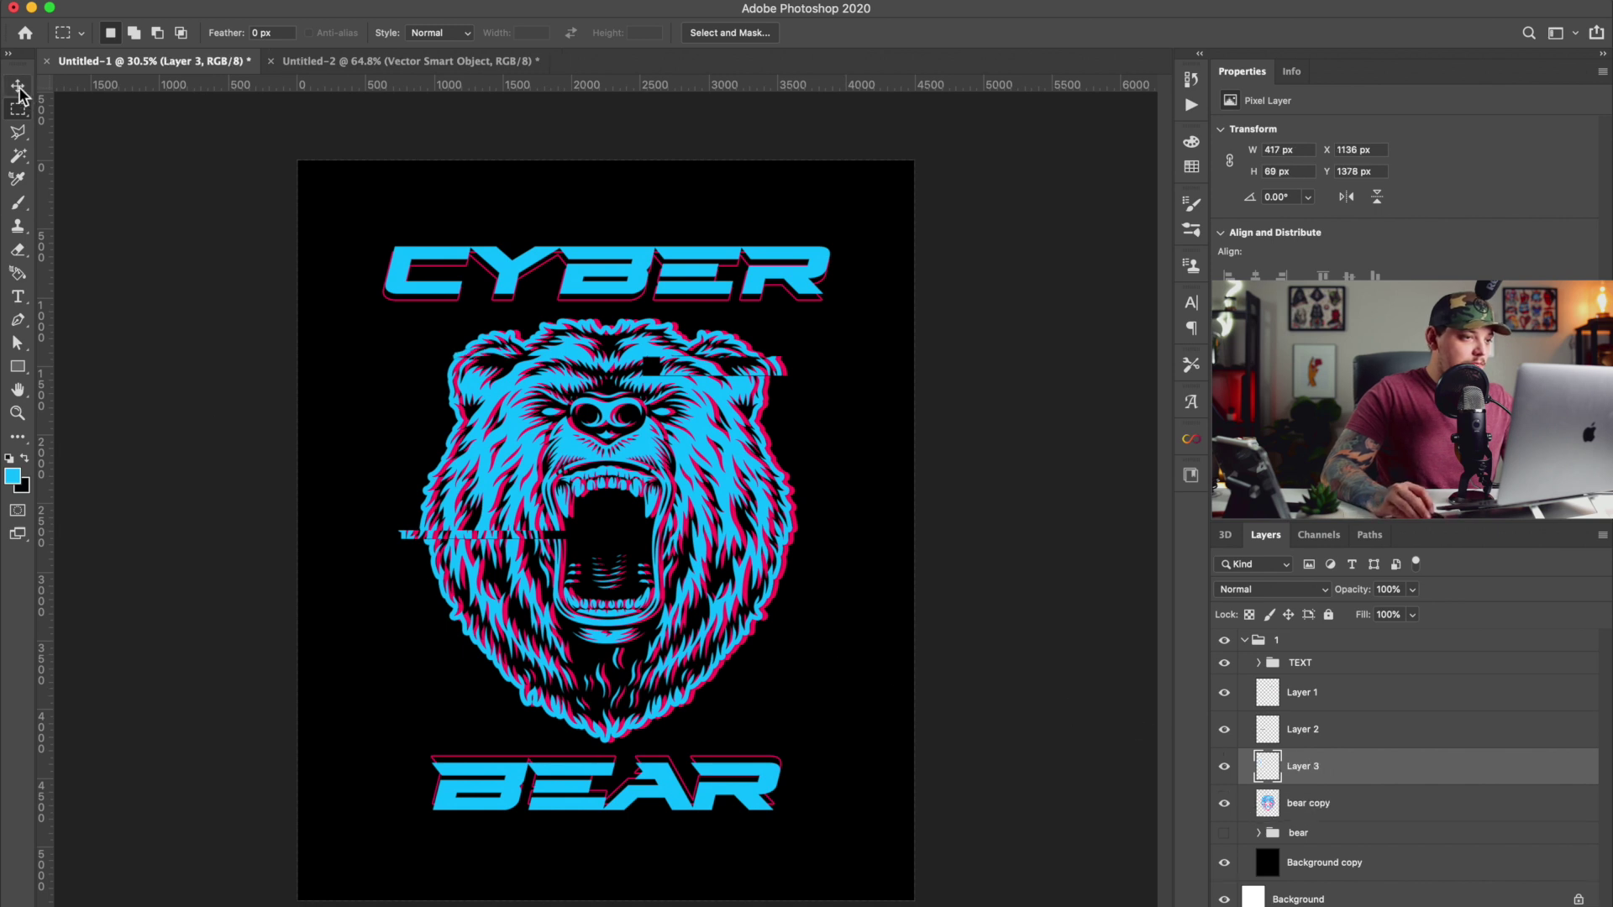
click(20, 96)
drag(778, 352, 769, 413)
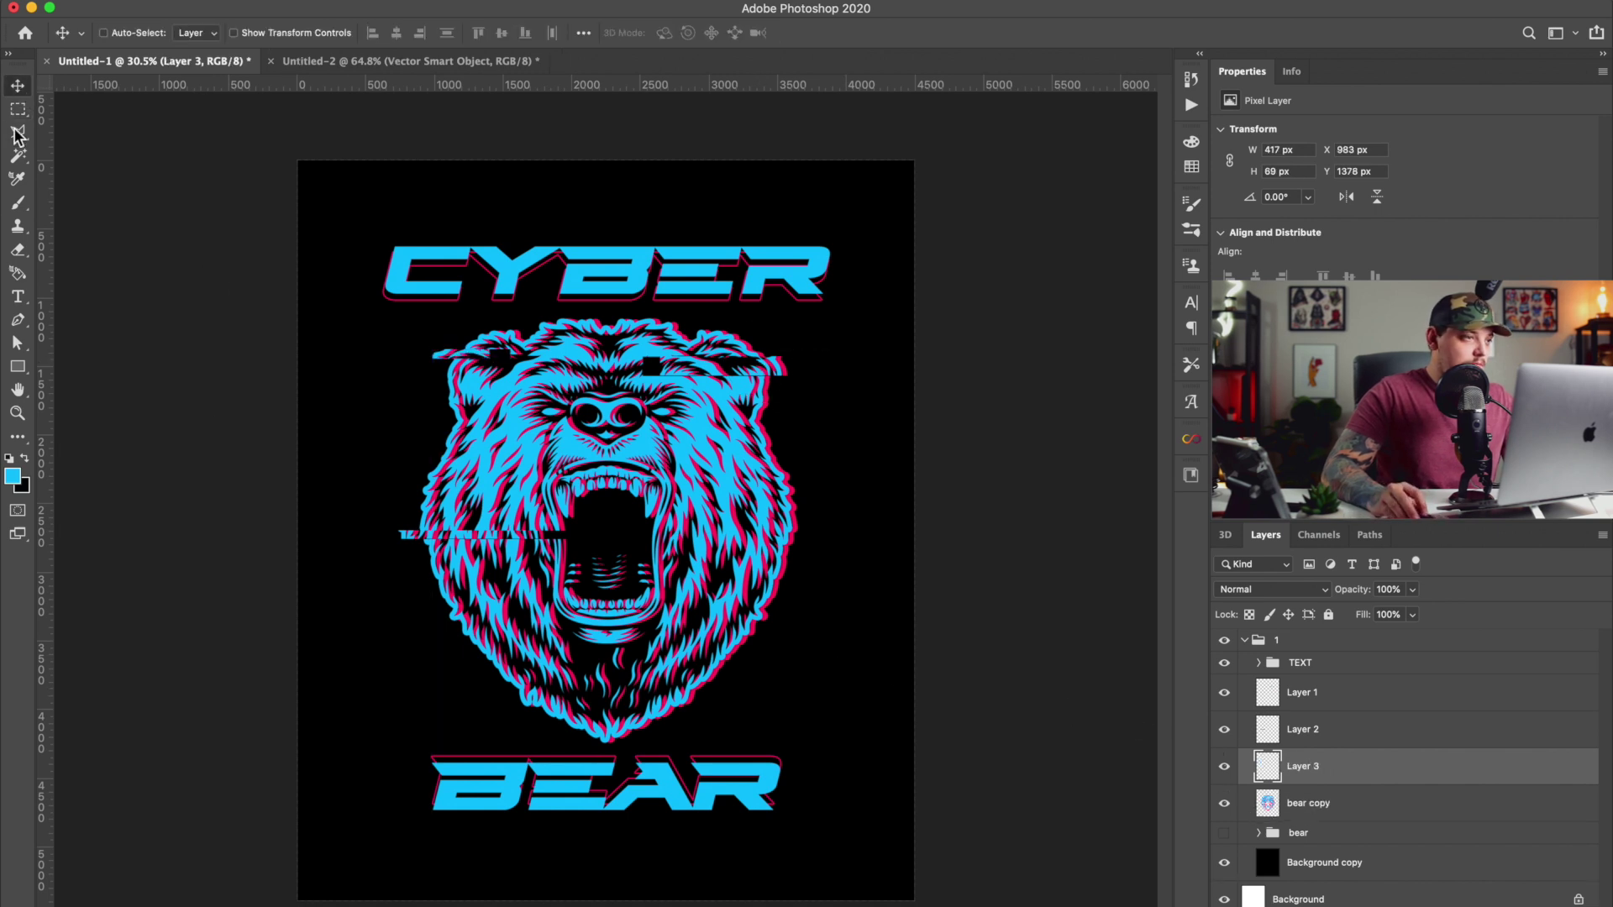
click(18, 110)
drag(578, 645, 878, 656)
click(1300, 804)
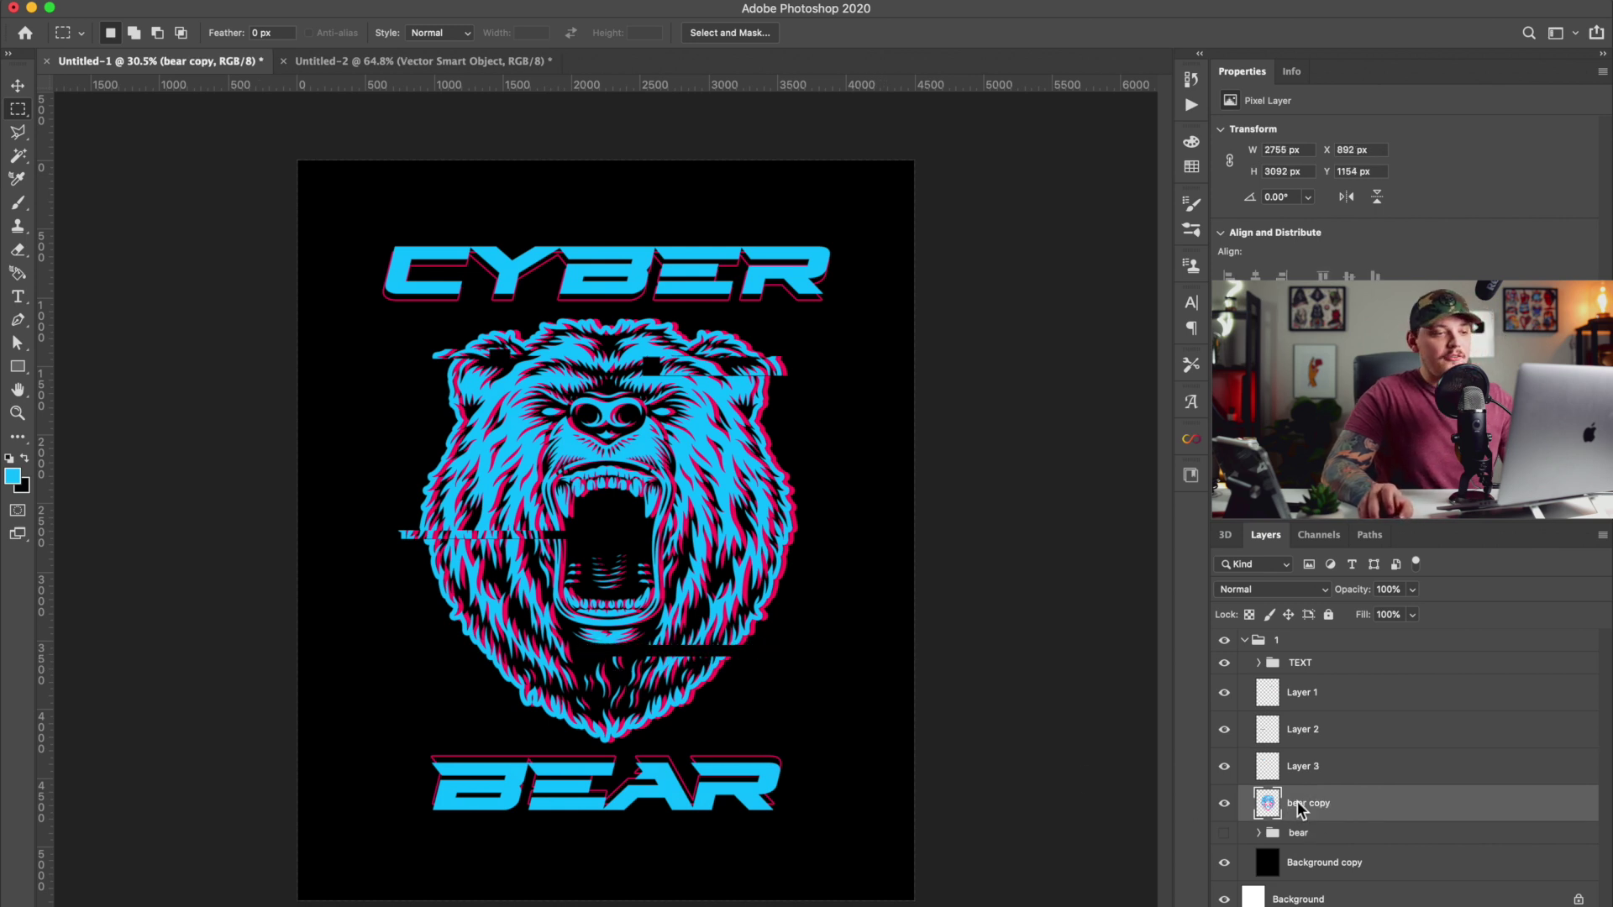
key(super+j)
click(18, 87)
drag(793, 537, 830, 531)
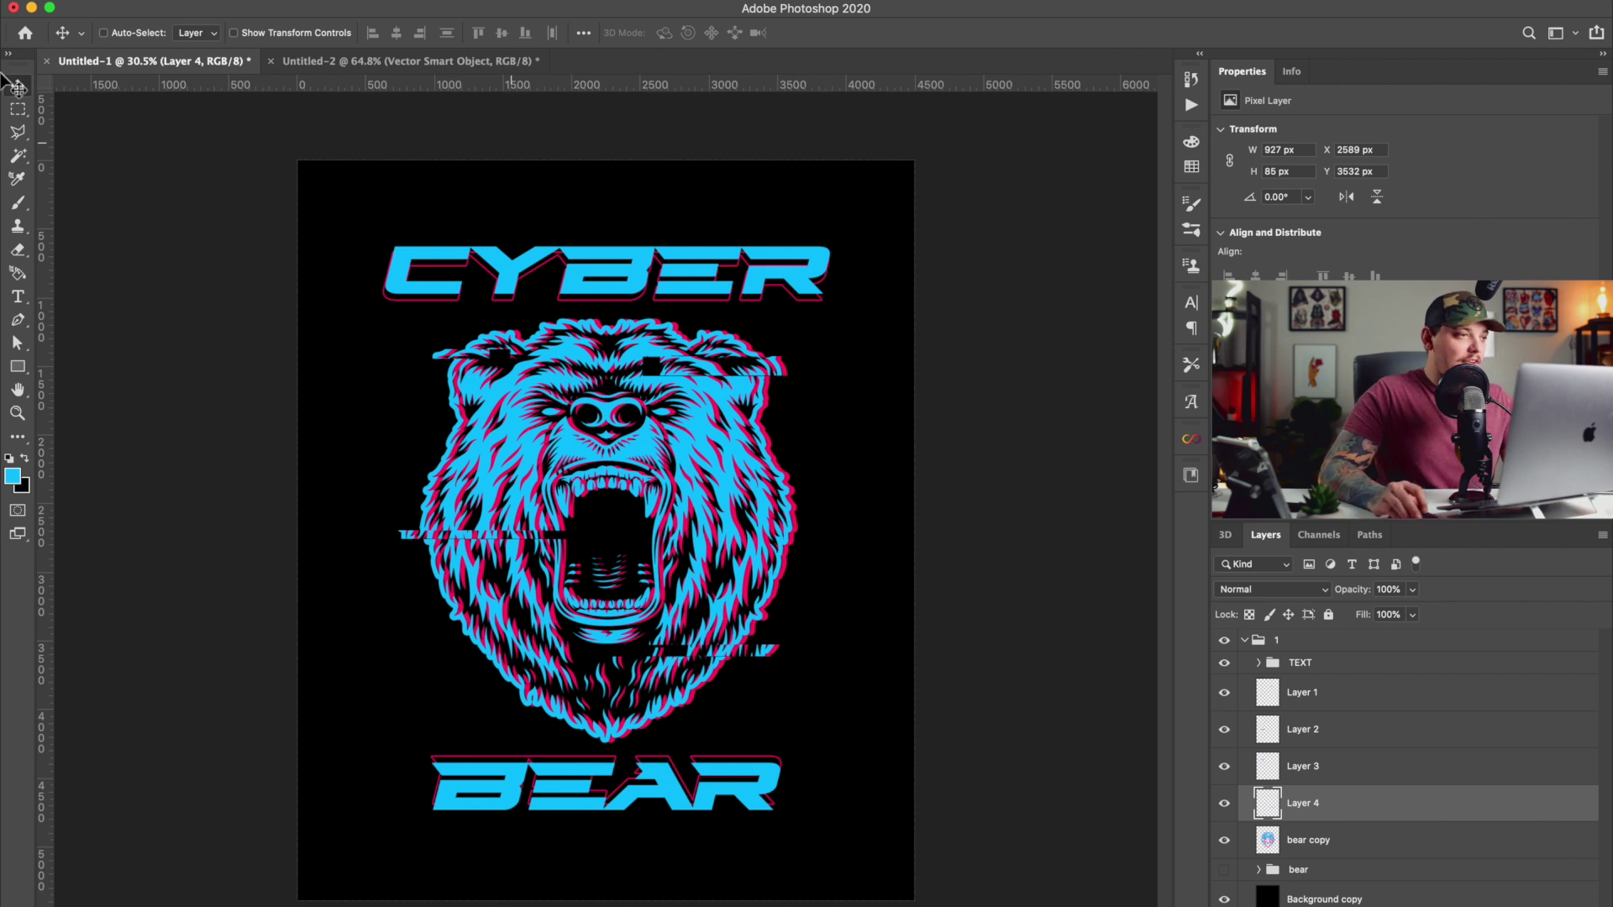
Copy a tall vertical face strip and a right-side strip onto new layers, nudging the vertical one.
click(19, 109)
click(1376, 846)
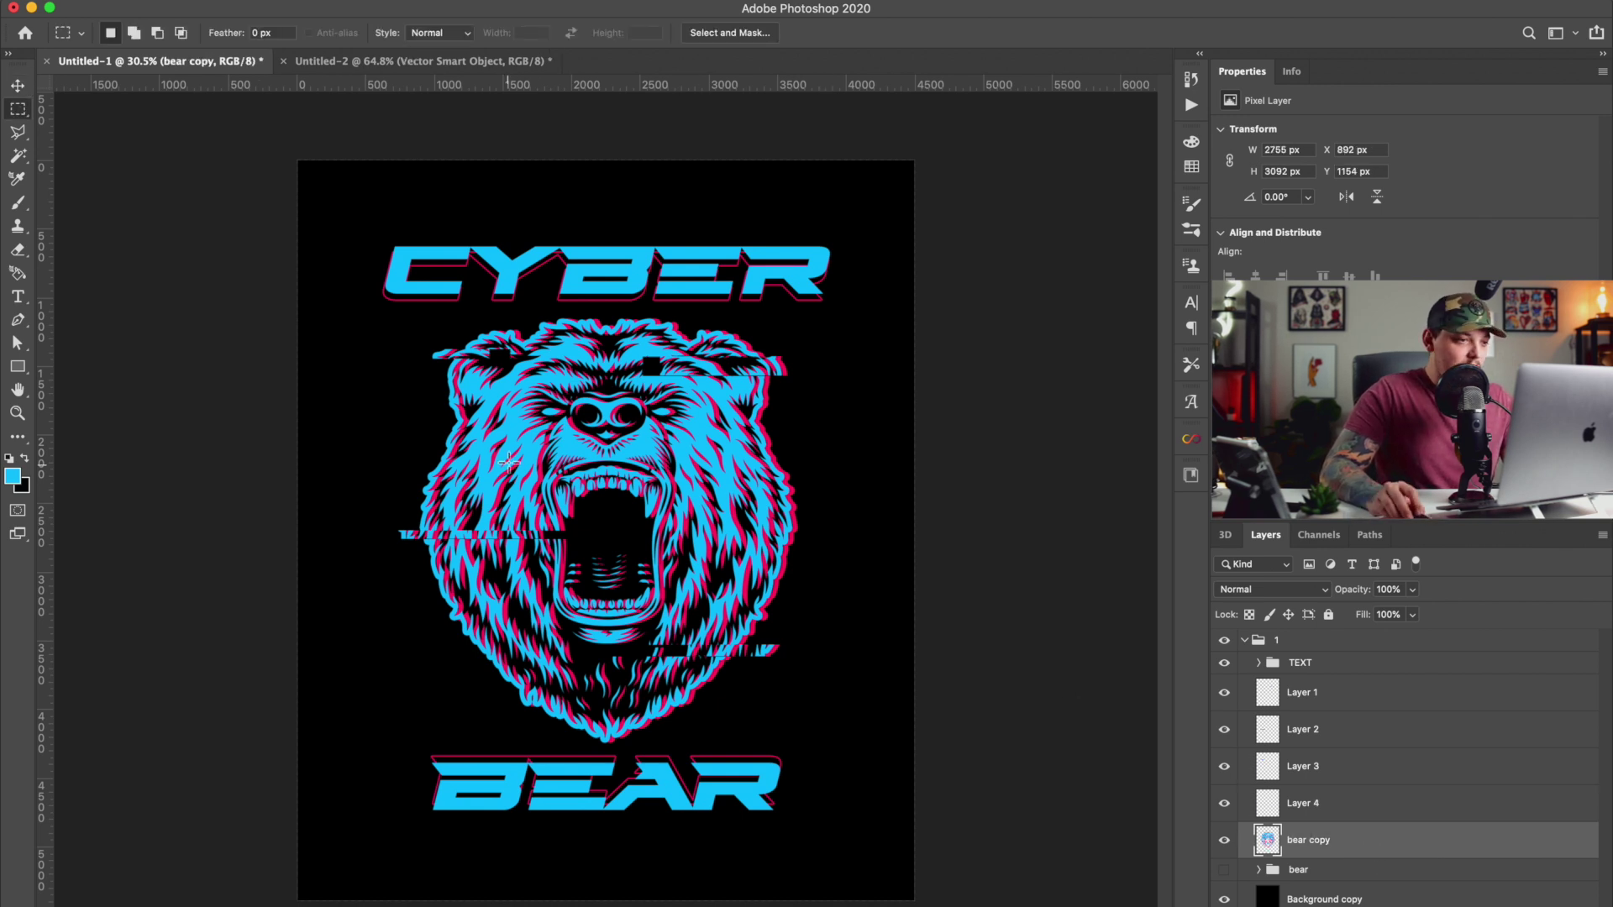
drag(492, 407, 507, 798)
key(super+j)
click(18, 86)
drag(528, 320, 525, 364)
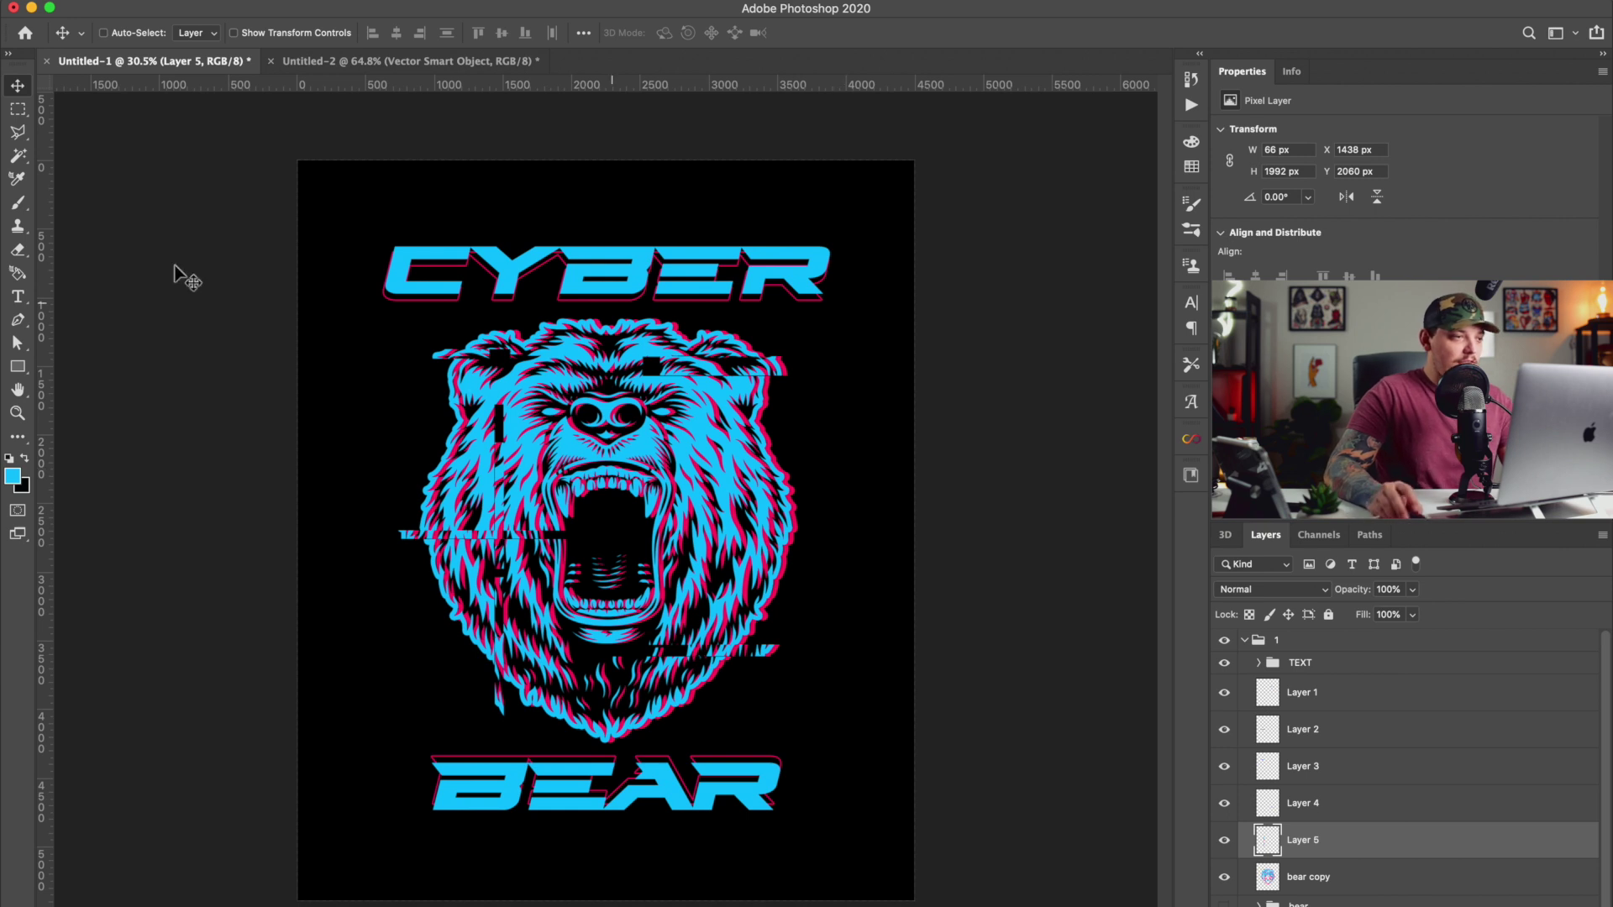
click(18, 109)
drag(753, 507, 809, 513)
key(super+j)
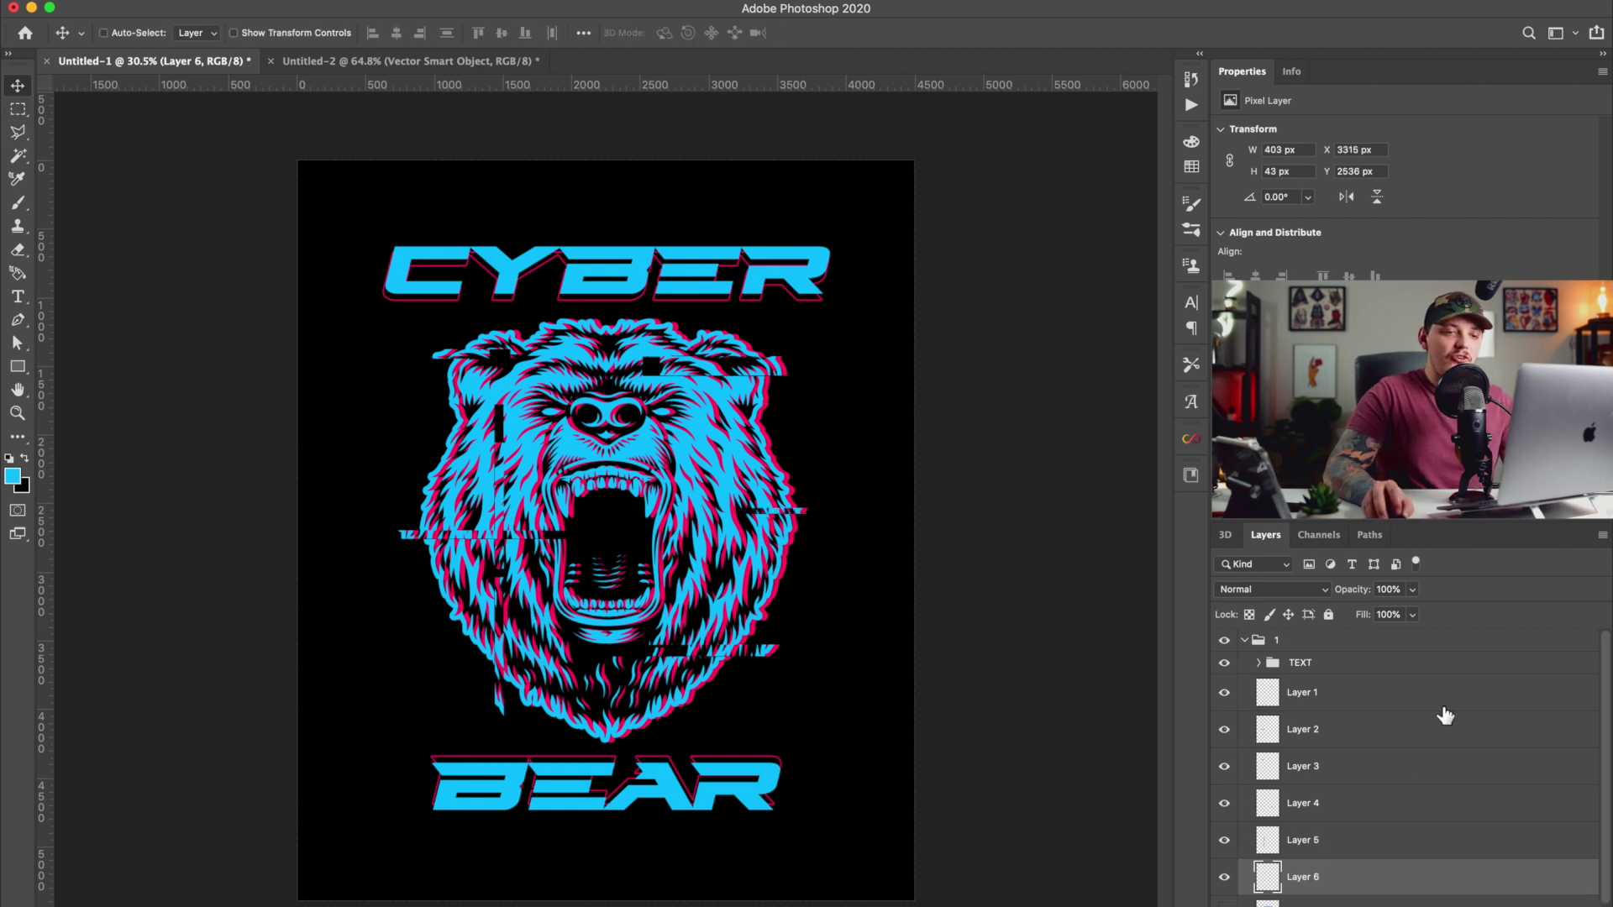
Group bear copy with all its strip layers as 'glitched bear'.
click(1328, 904)
shift+click(1312, 697)
right_click(1311, 696)
click(1285, 720)
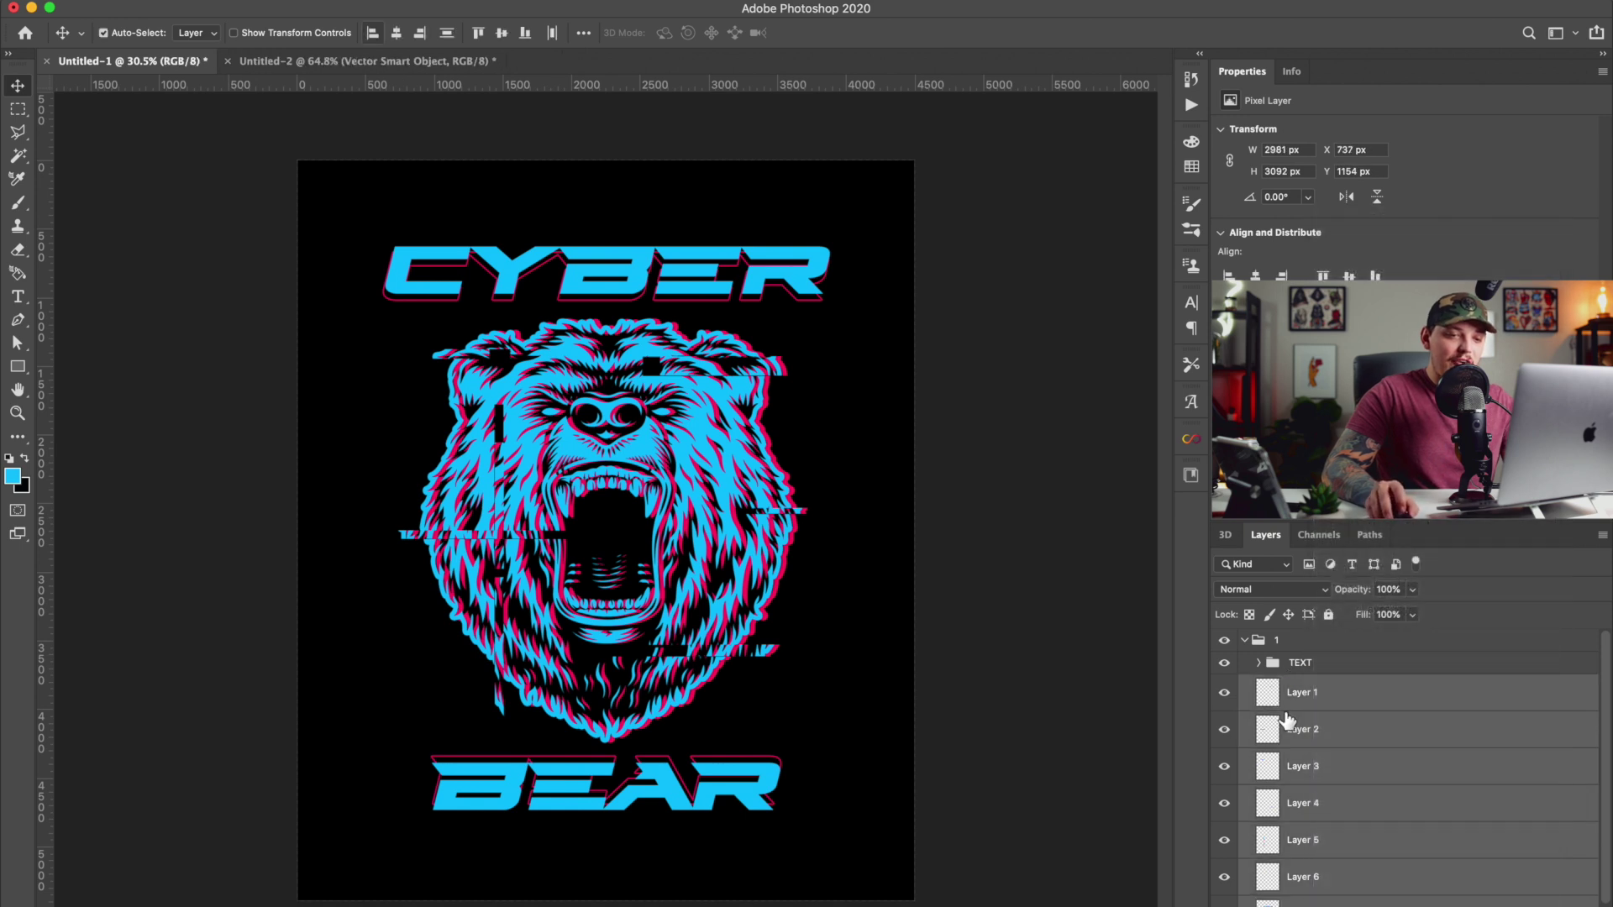
key(super+g)
double_click(1304, 688)
text(glitched bear)
key(Return)
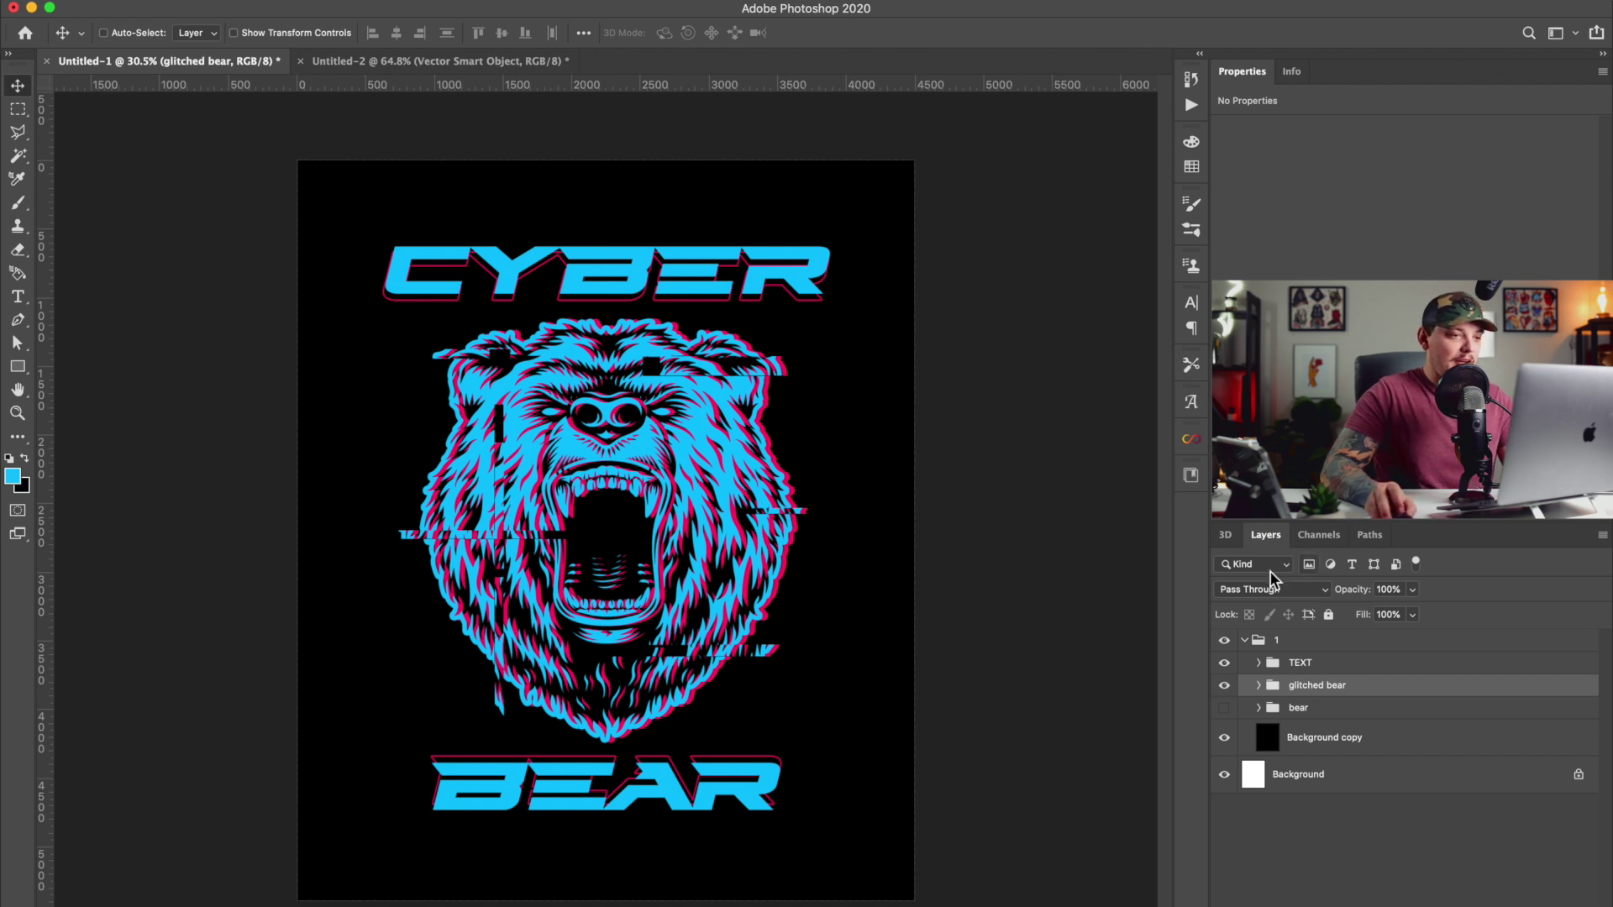
Duplicate the TEXT group, hide the original, and merge the copy into one layer.
click(1307, 663)
key(super+j)
click(1224, 684)
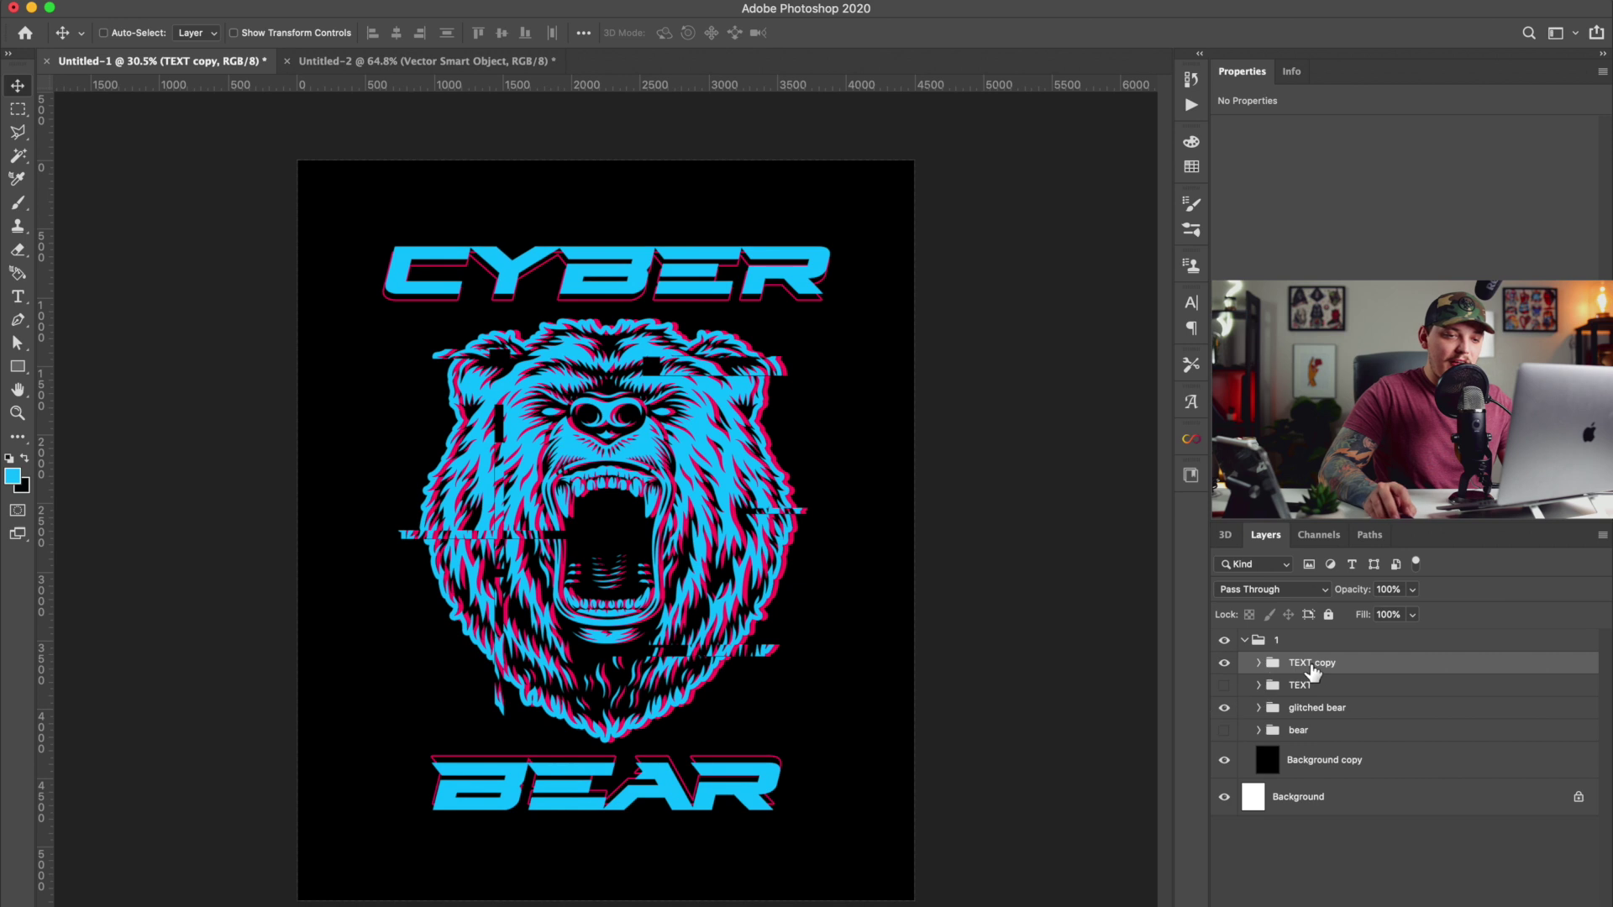
right_click(1314, 669)
click(1399, 820)
Cut the lower strip of the YBER letters onto its own layer and shift it right.
key(m)
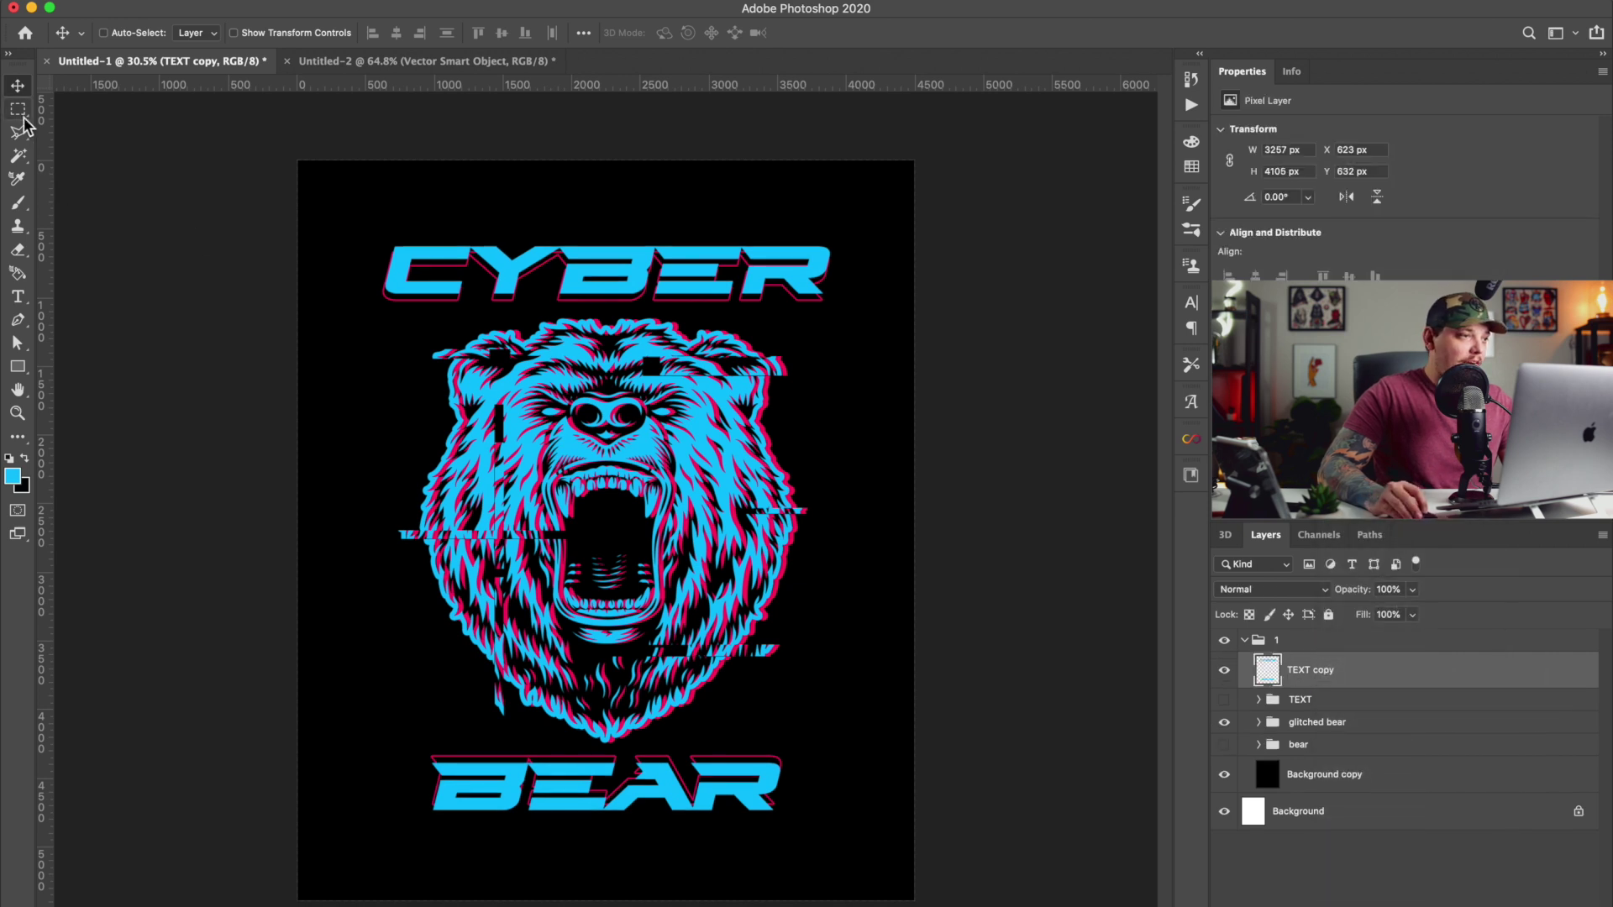
drag(485, 285, 898, 307)
key(super+x)
key(super+v)
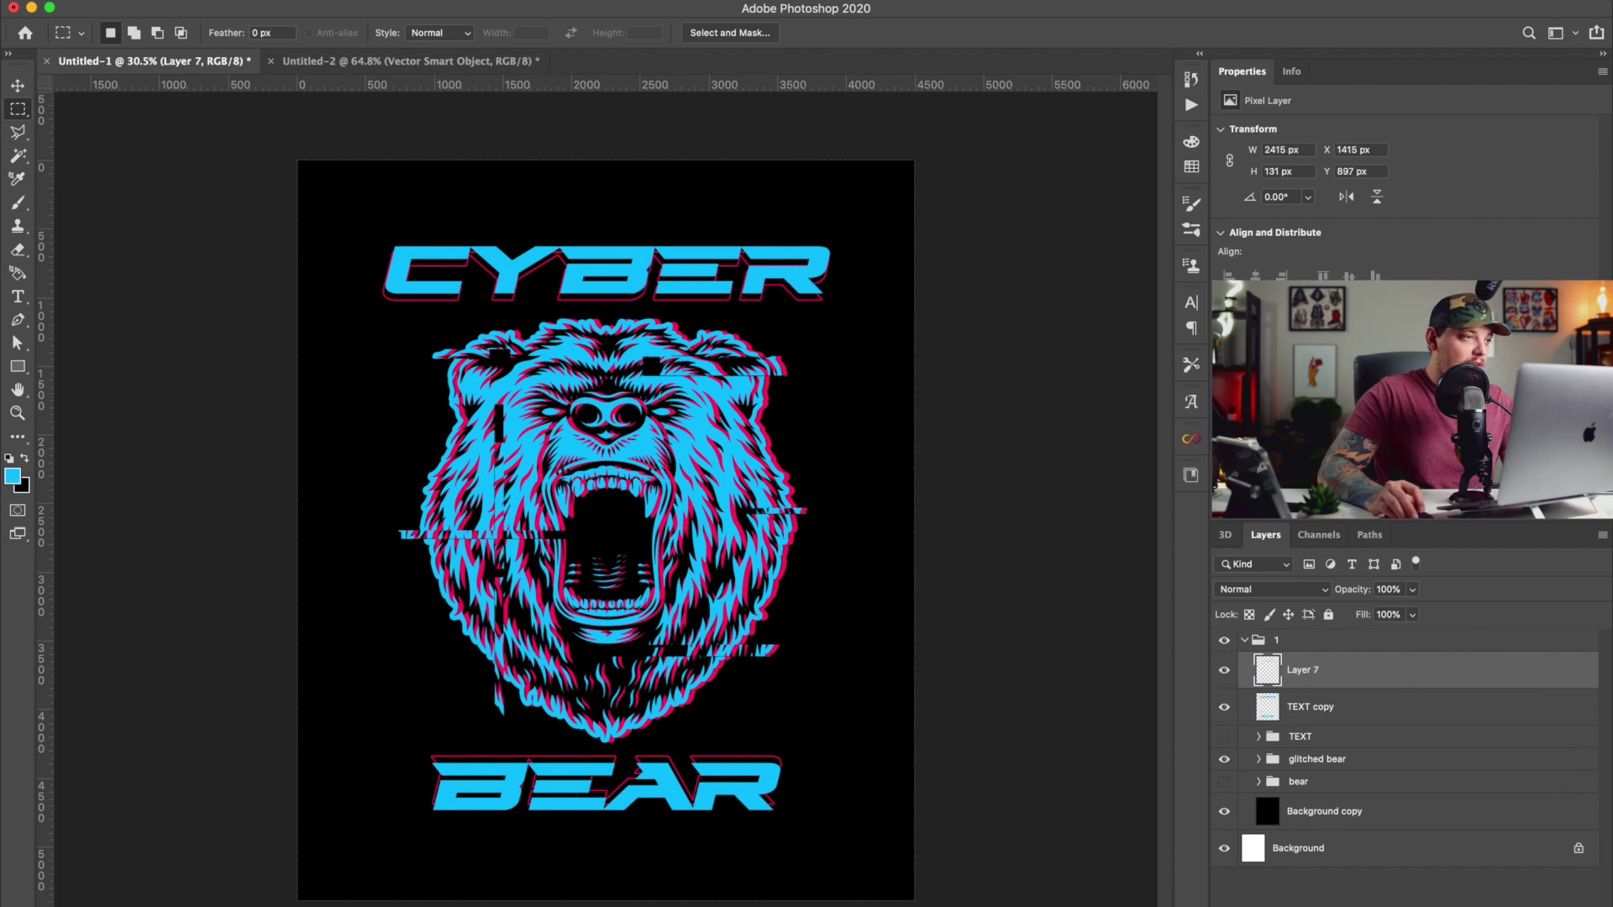
click(18, 85)
drag(541, 216, 552, 256)
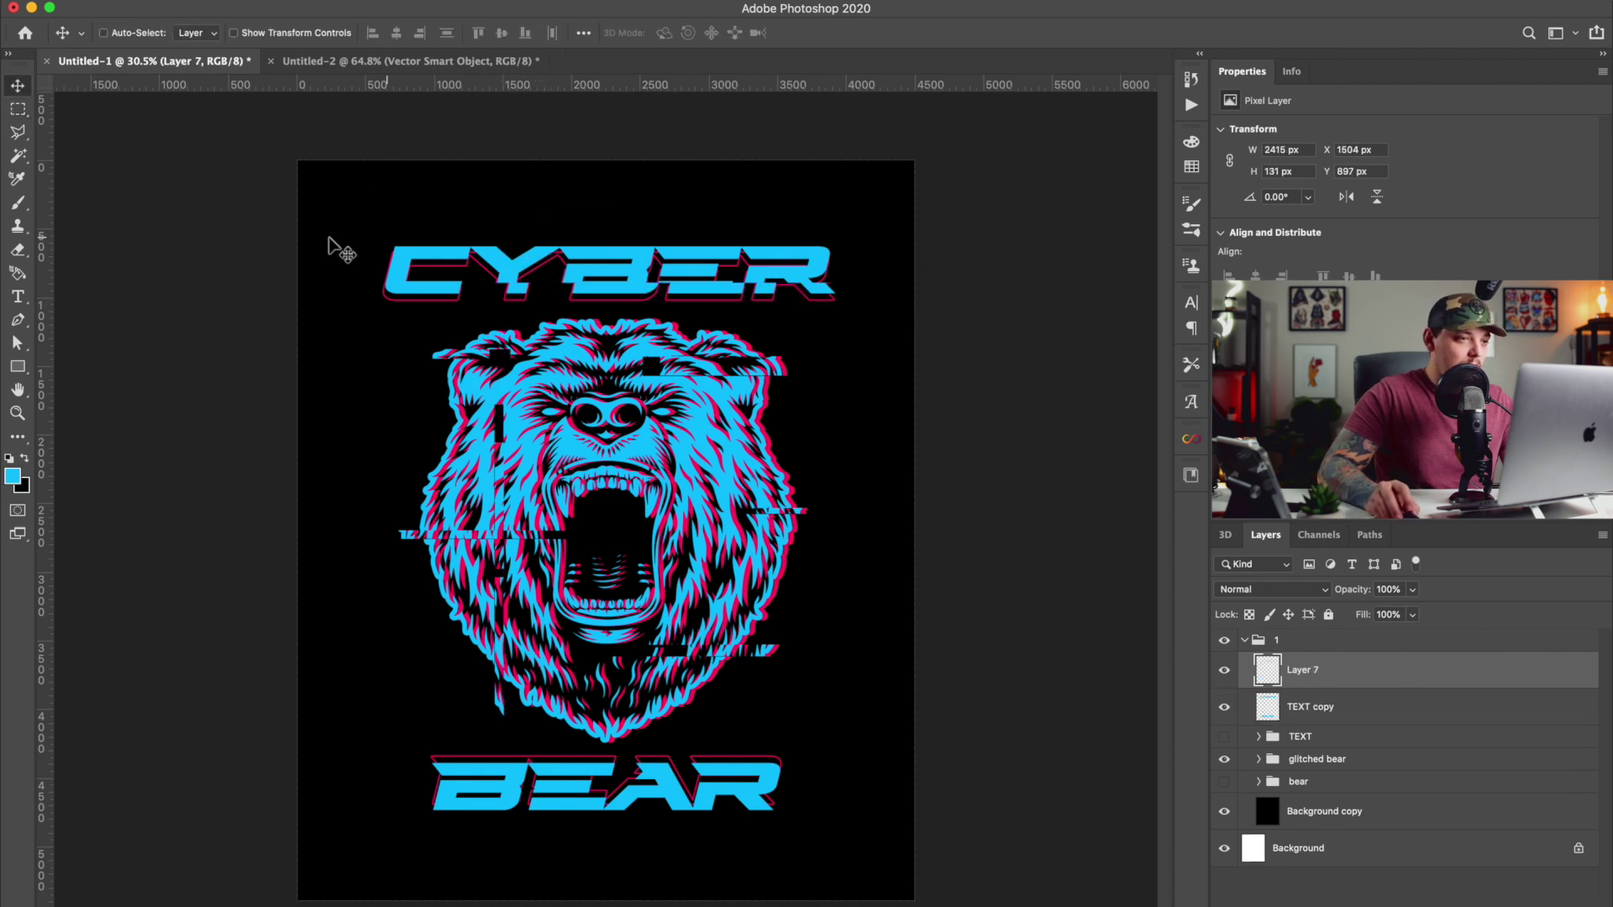
Copy a block around CYBER's C onto a new layer and offset it up and left.
click(18, 109)
drag(338, 223, 410, 265)
click(1289, 704)
key(ctrl+j)
key(v)
drag(490, 243, 484, 234)
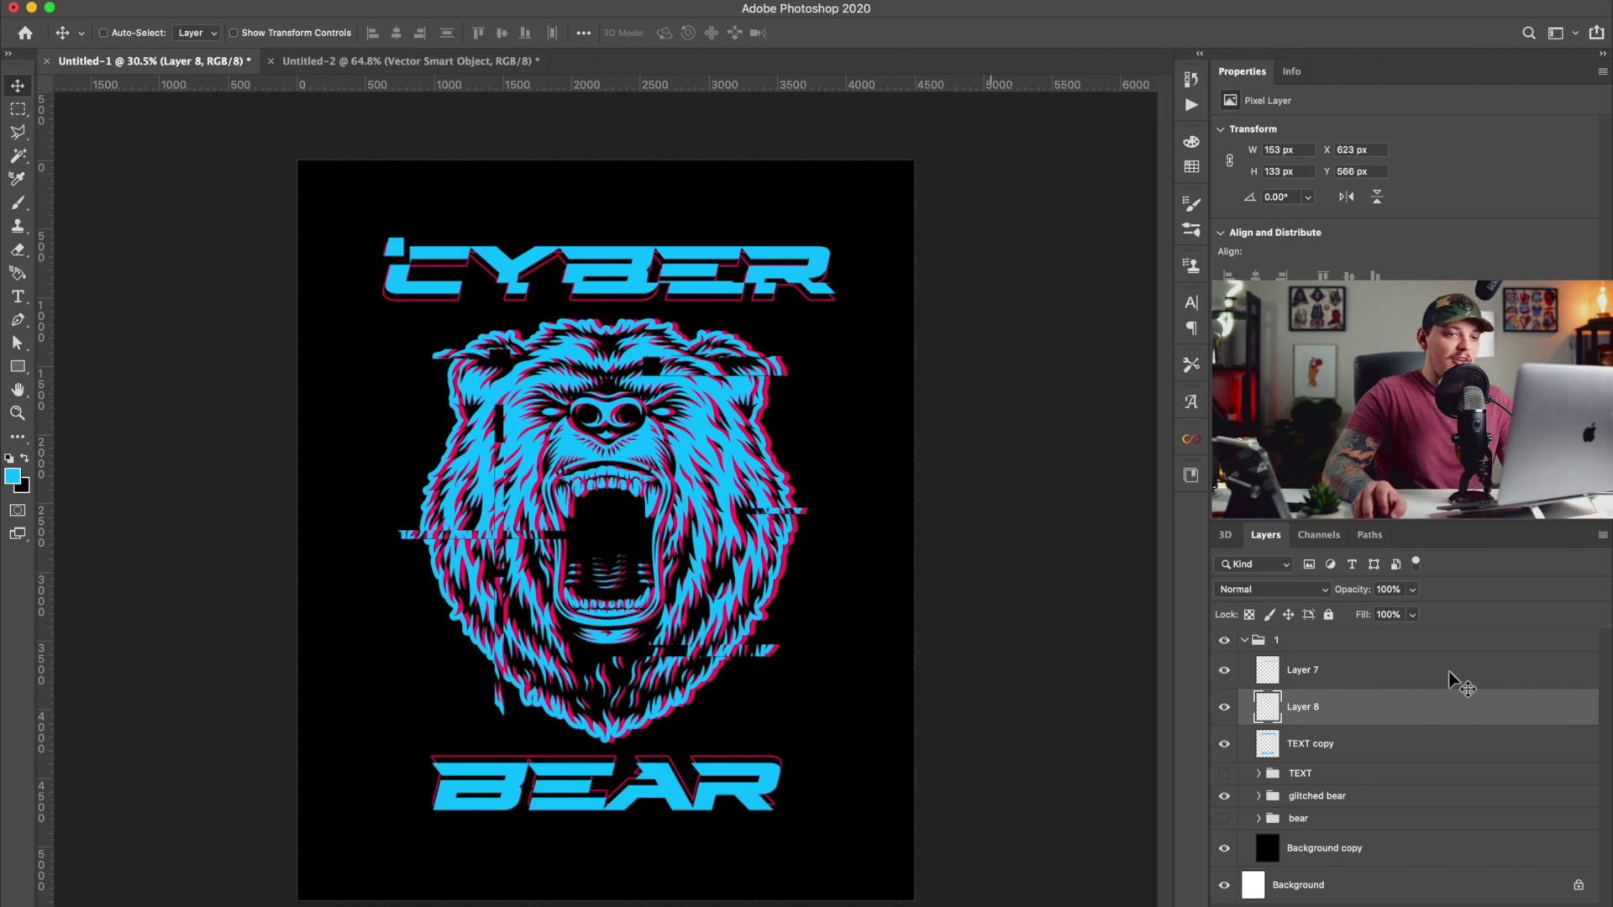
Copy a strip across the top of BEAR onto a new layer, shift it left, and commit the placeholder text.
click(1344, 756)
click(16, 109)
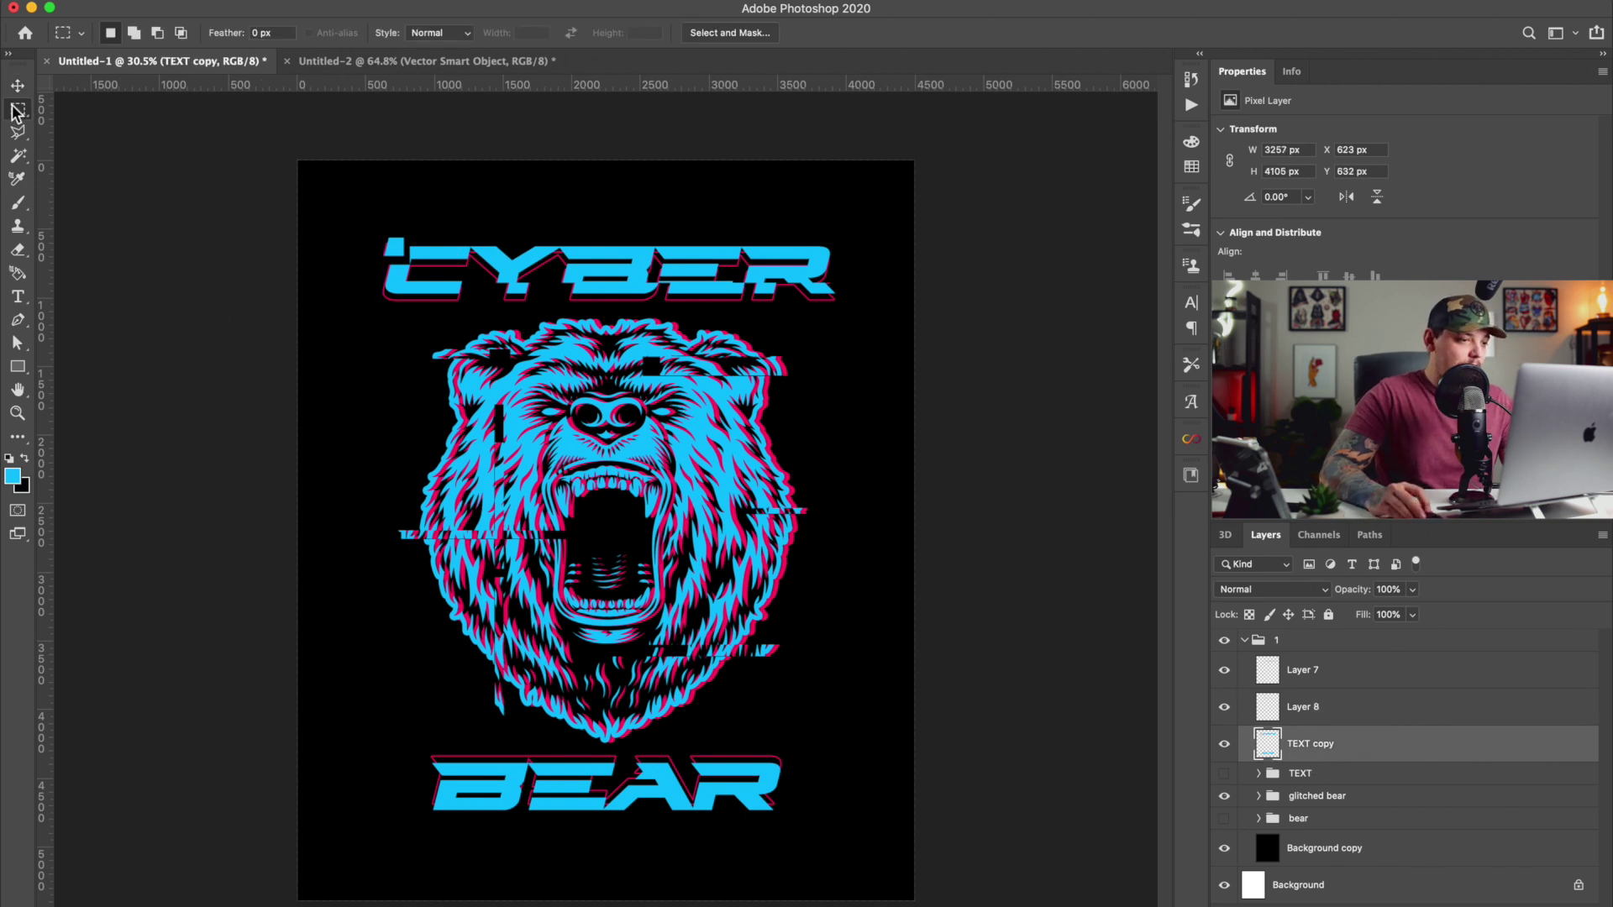
drag(413, 747, 813, 771)
key(ctrl+j)
click(17, 86)
drag(596, 563, 587, 564)
click(18, 109)
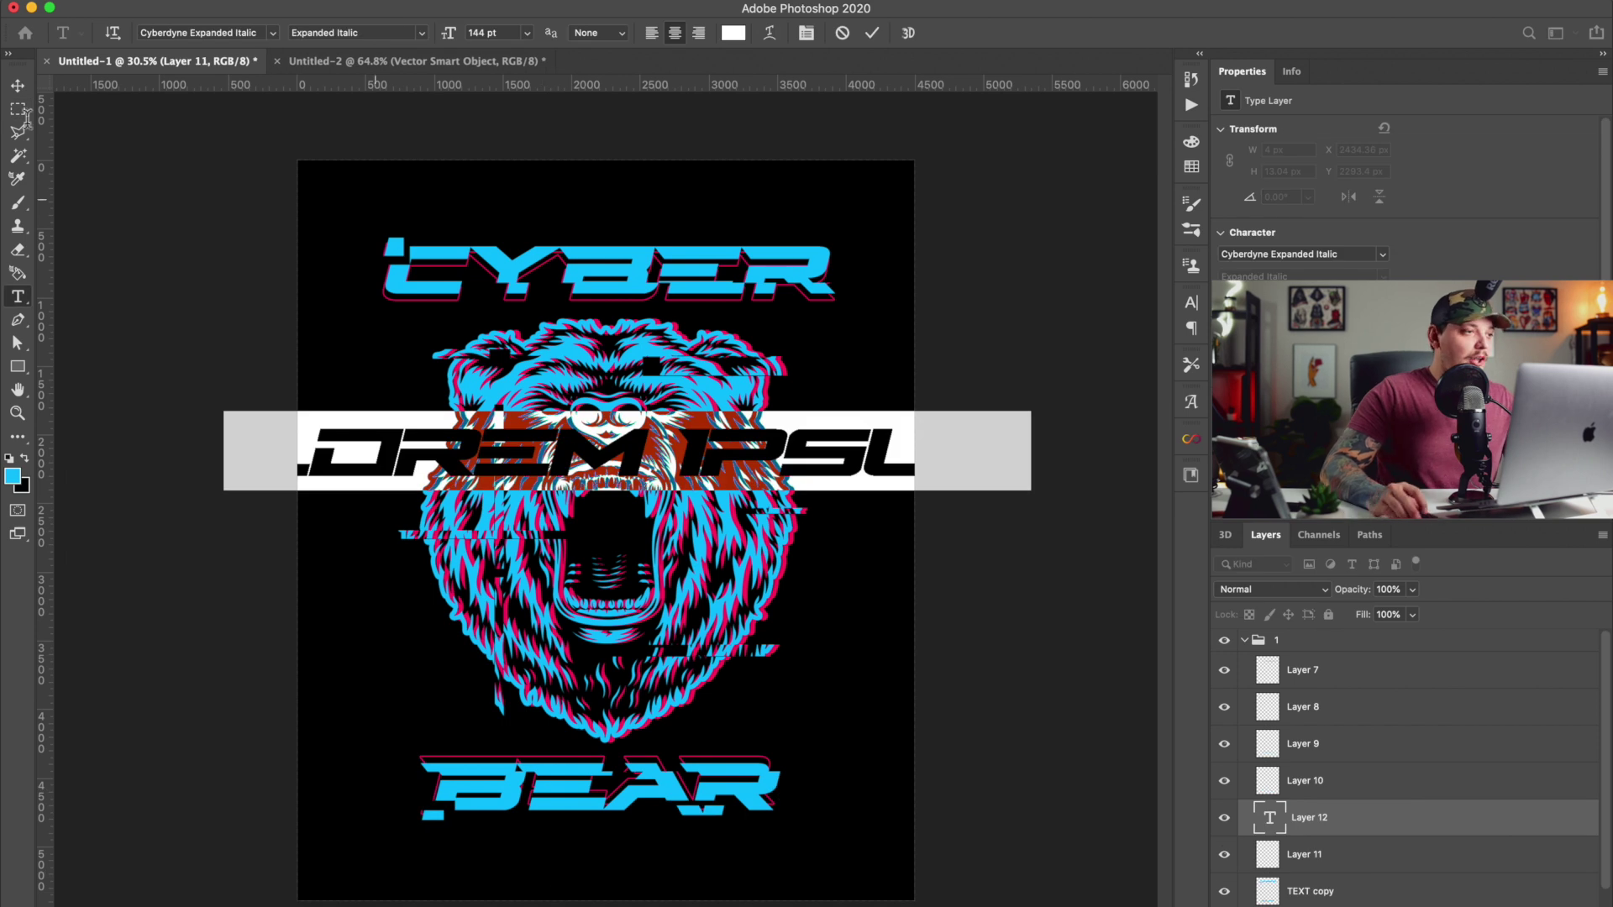
click(17, 87)
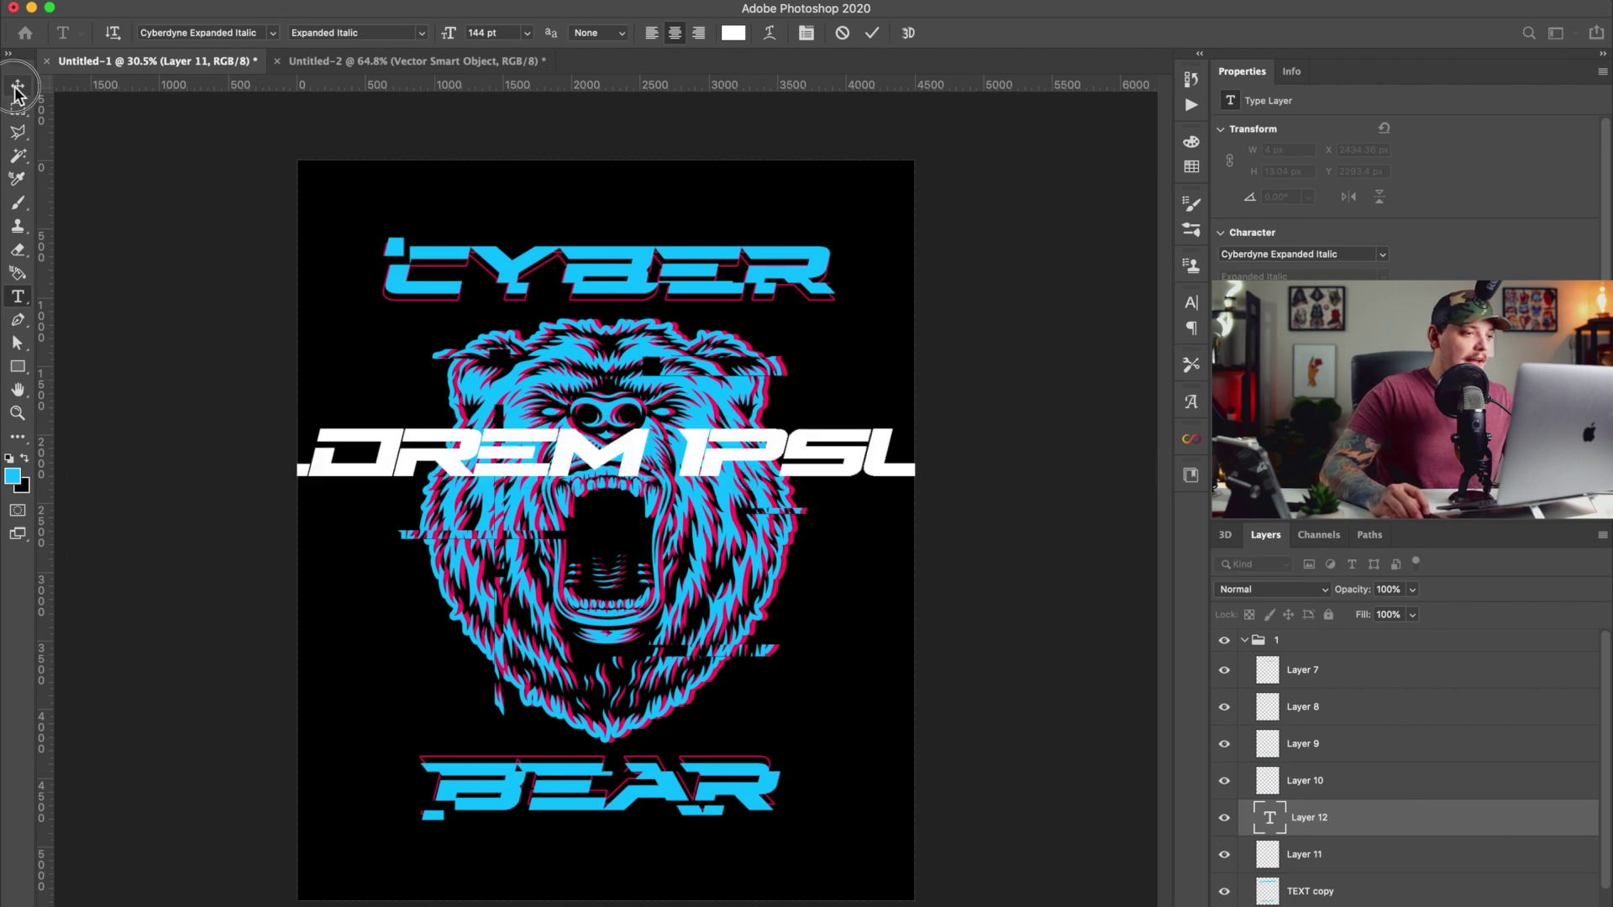
Scale the placeholder text to 49% and move it below the BEAR lettering.
drag(730, 394, 735, 733)
key(super+z)
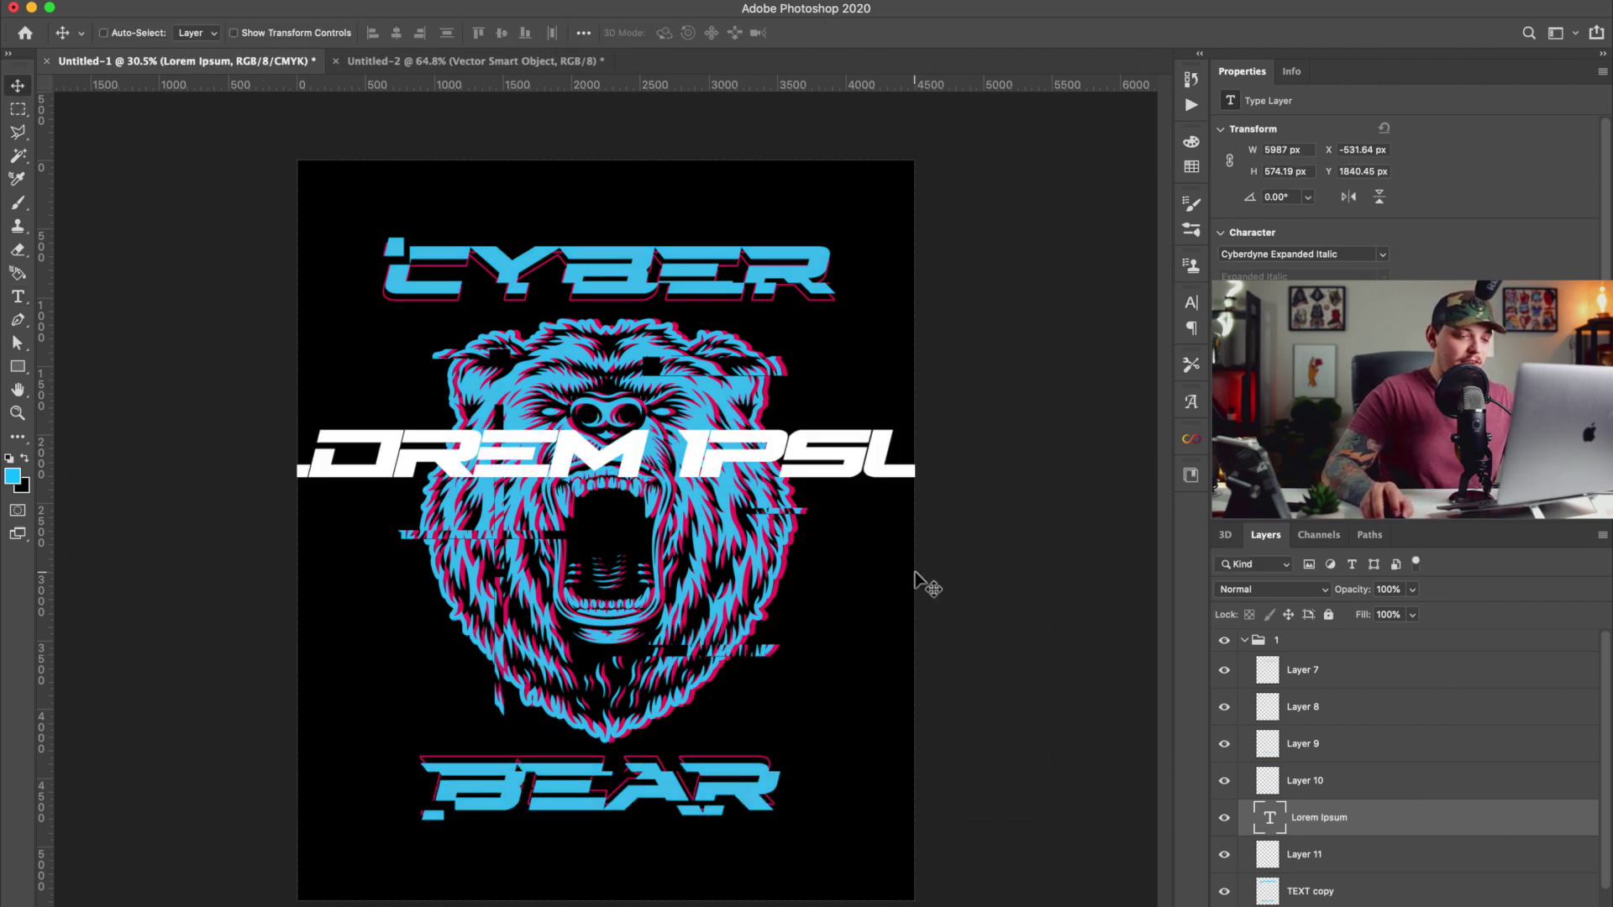
key(super+t)
drag(1044, 444, 838, 454)
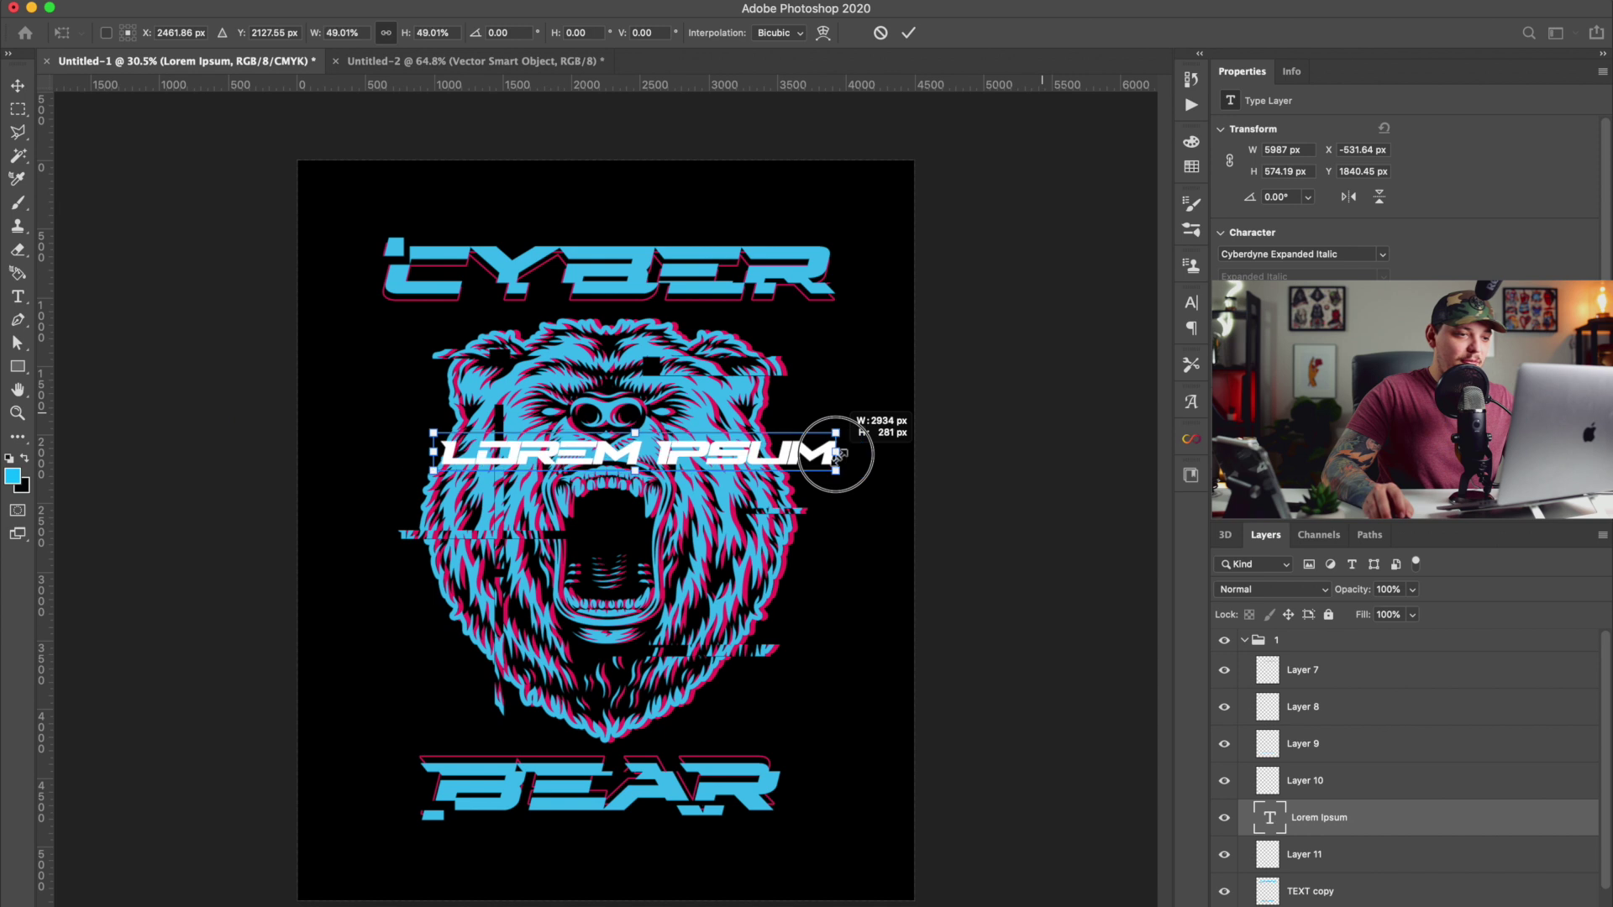
key(Return)
drag(529, 413, 529, 803)
key(t)
double_click(555, 844)
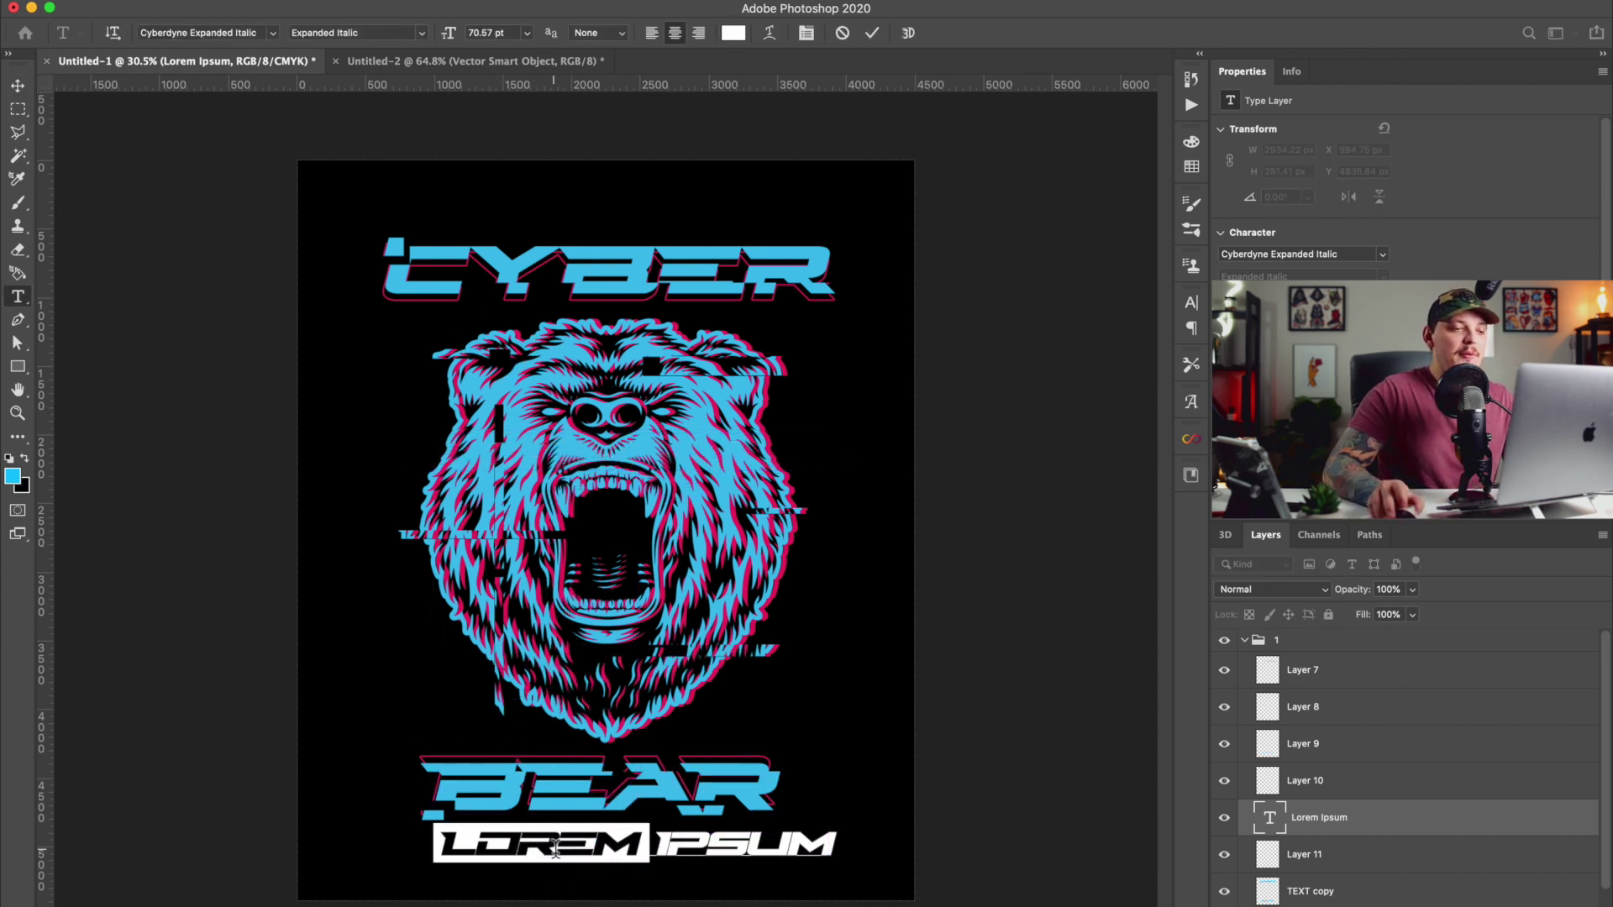
key(super+a)
click(15, 476)
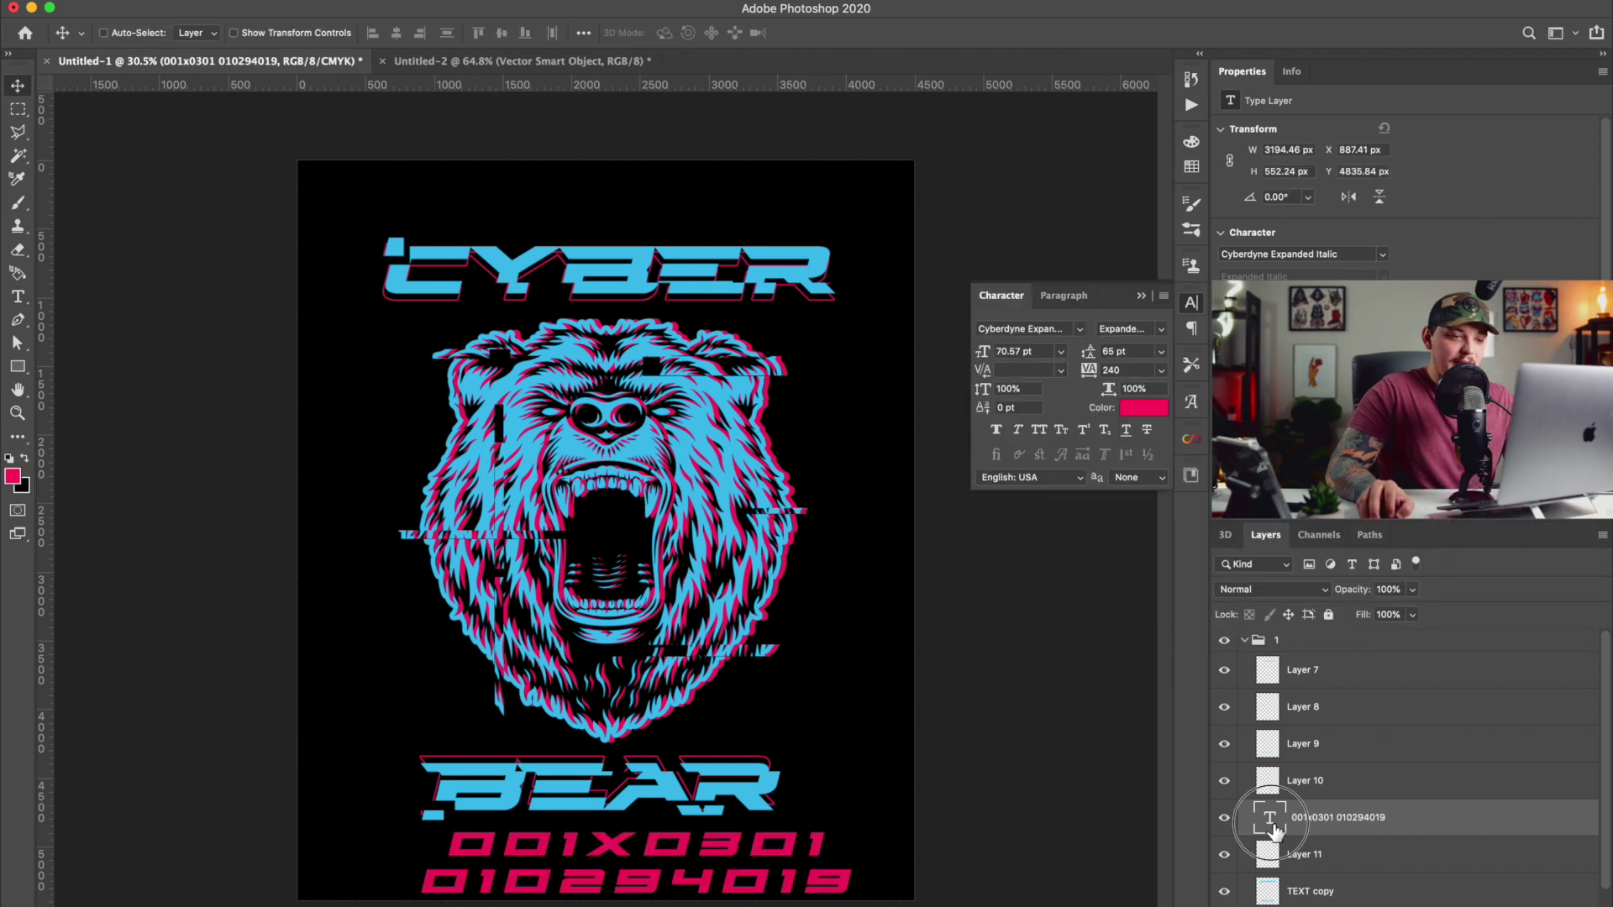
double_click(1269, 818)
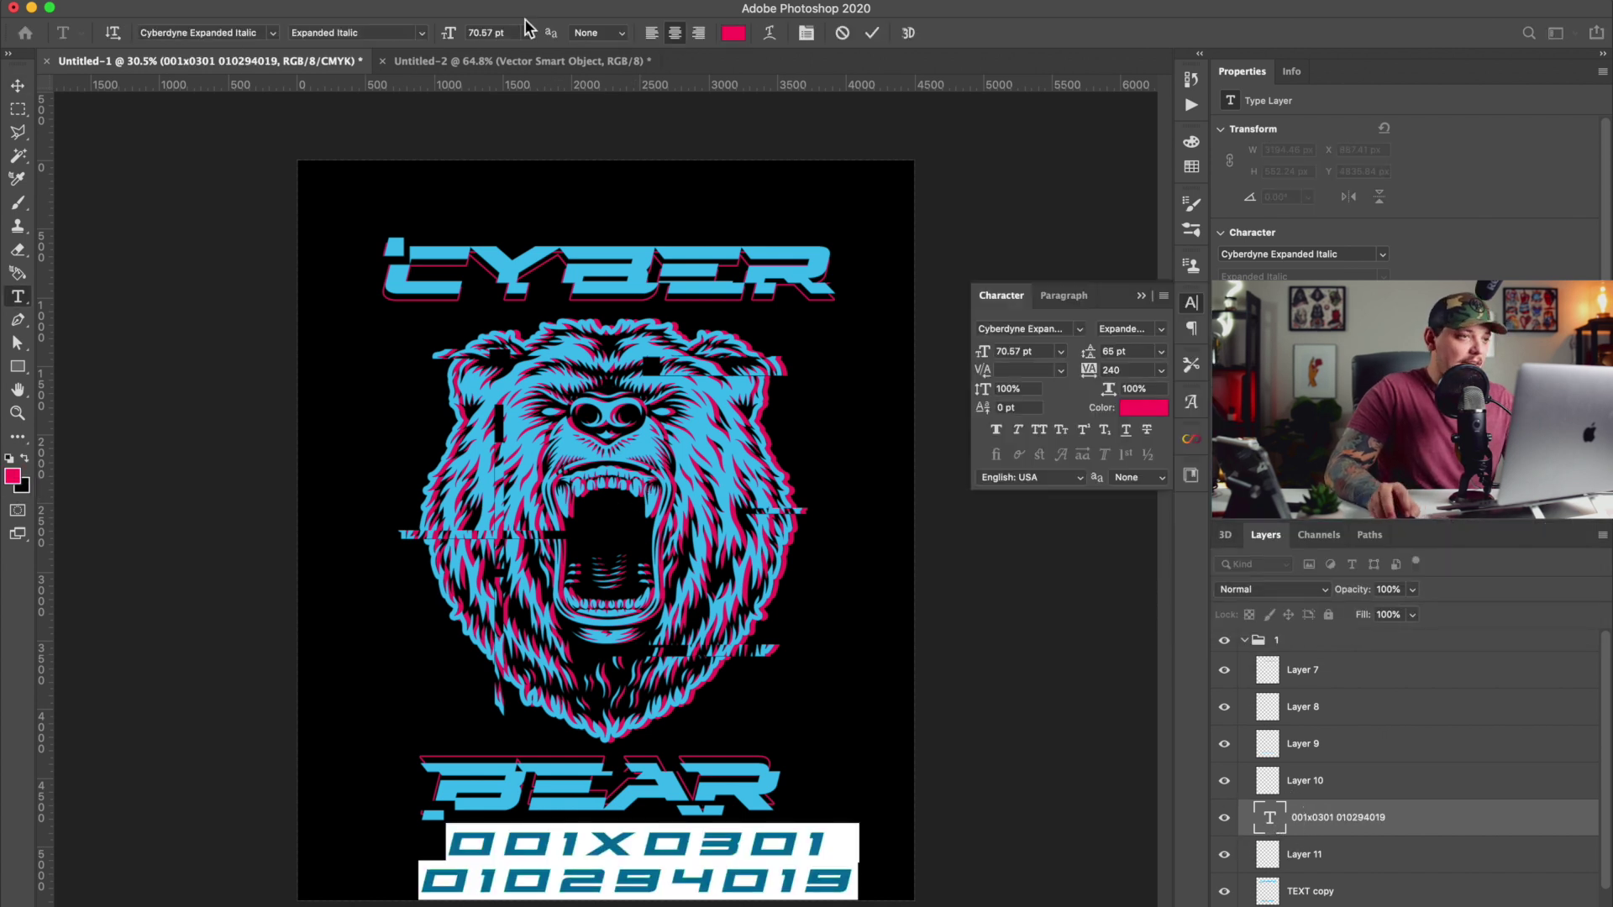
click(644, 37)
click(19, 86)
key(super+t)
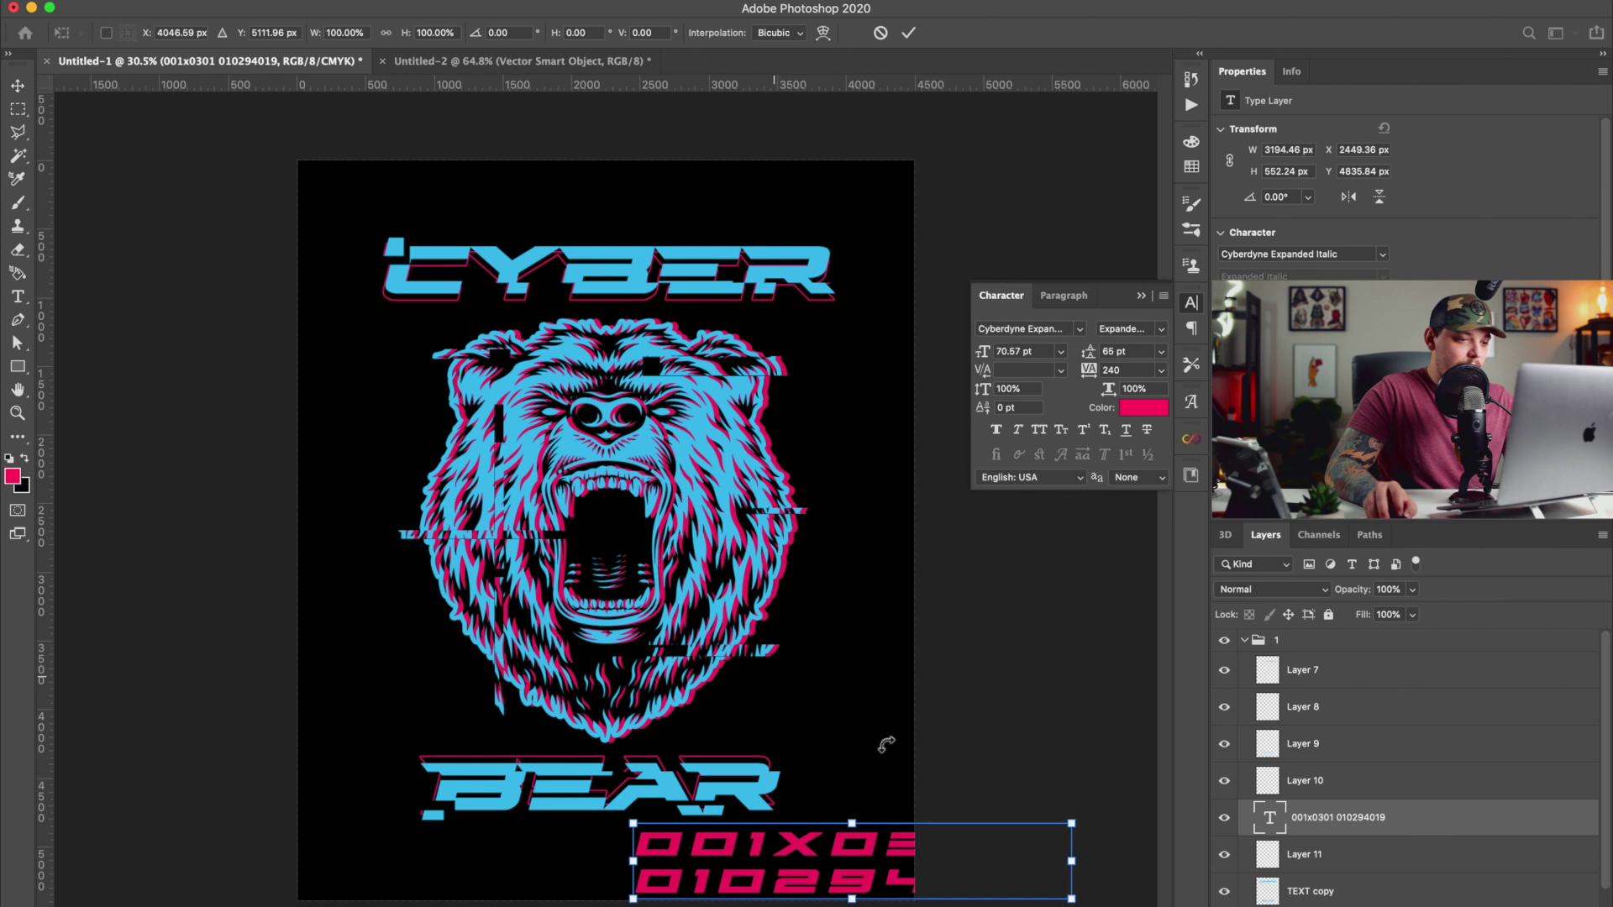
drag(1071, 834, 822, 321)
key(Return)
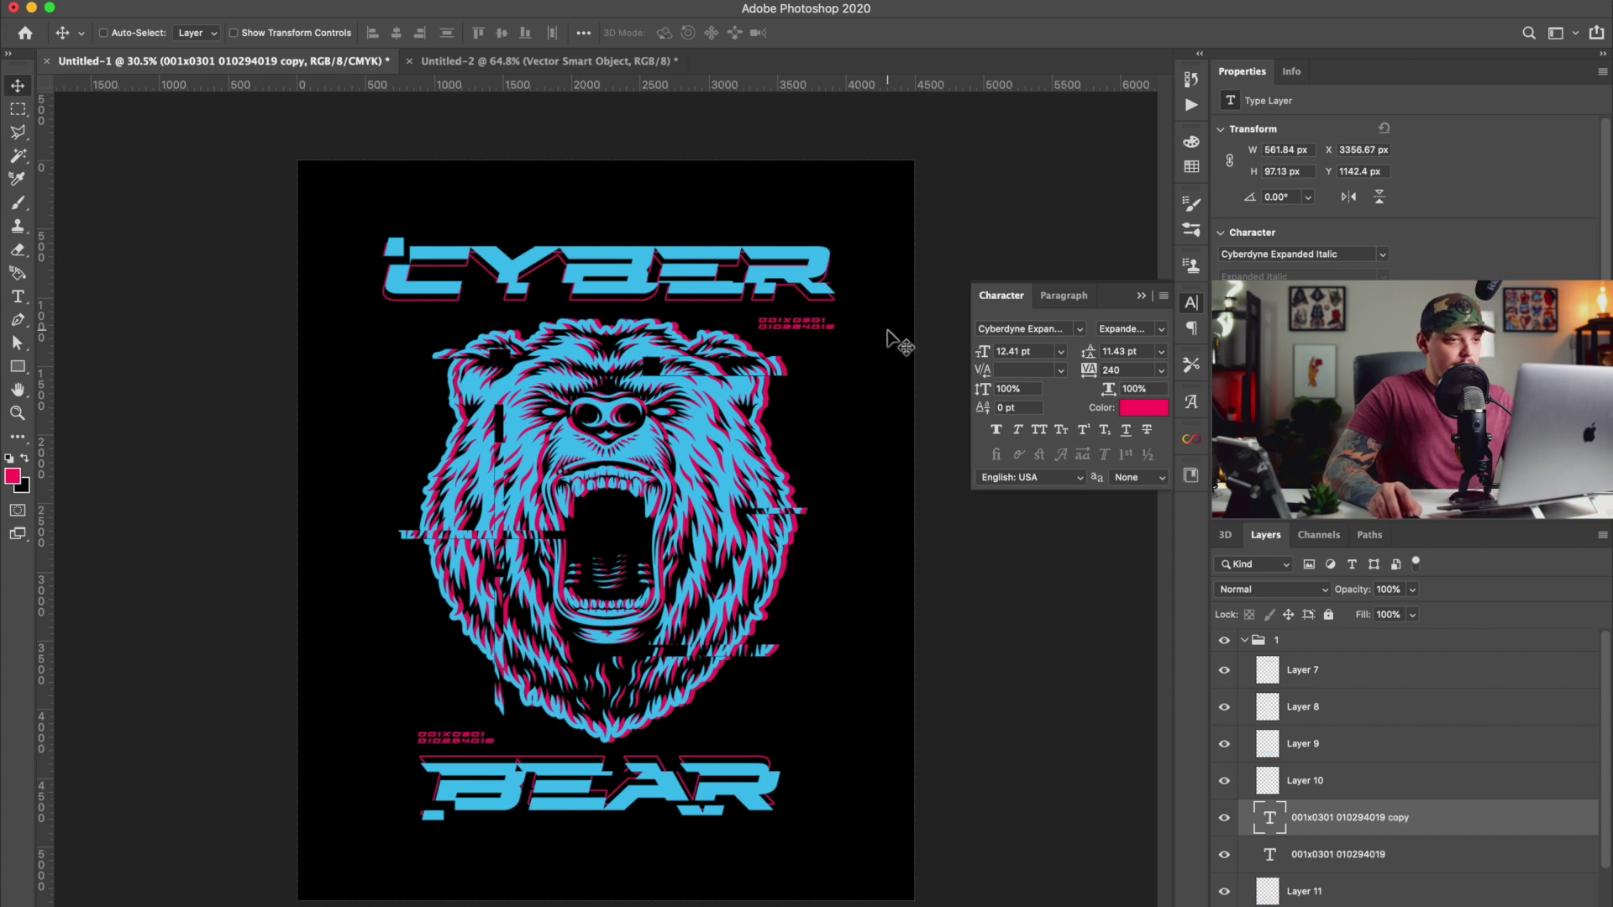
Flip the small number text horizontally and nudge it slightly right.
key(ctrl+t)
right_click(811, 320)
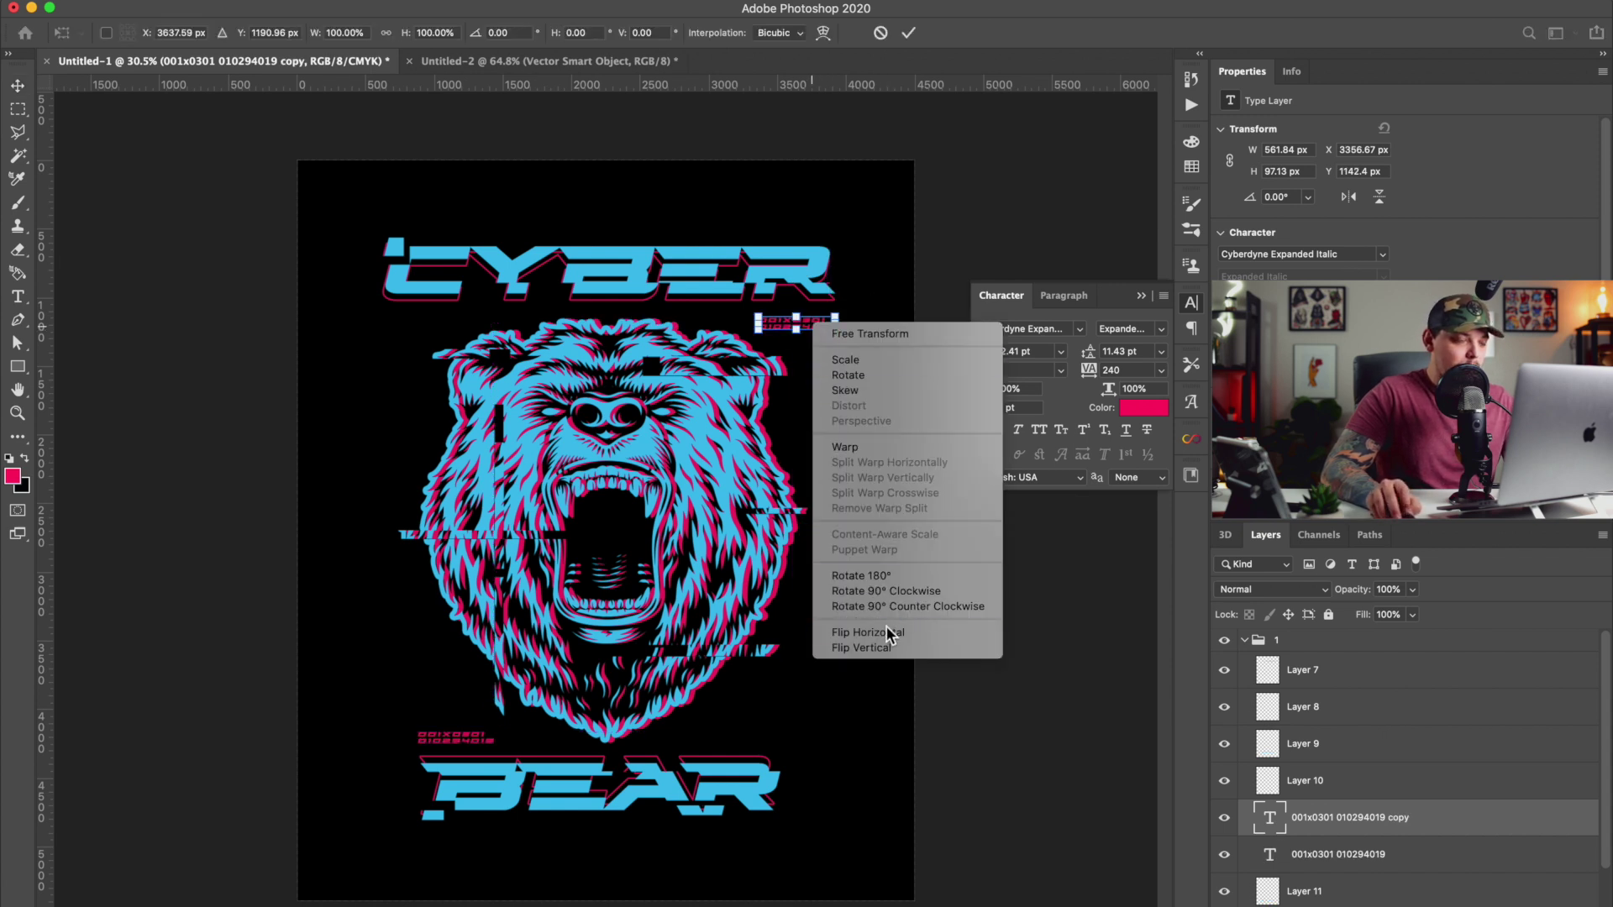
click(849, 630)
click(11, 78)
drag(872, 294, 876, 294)
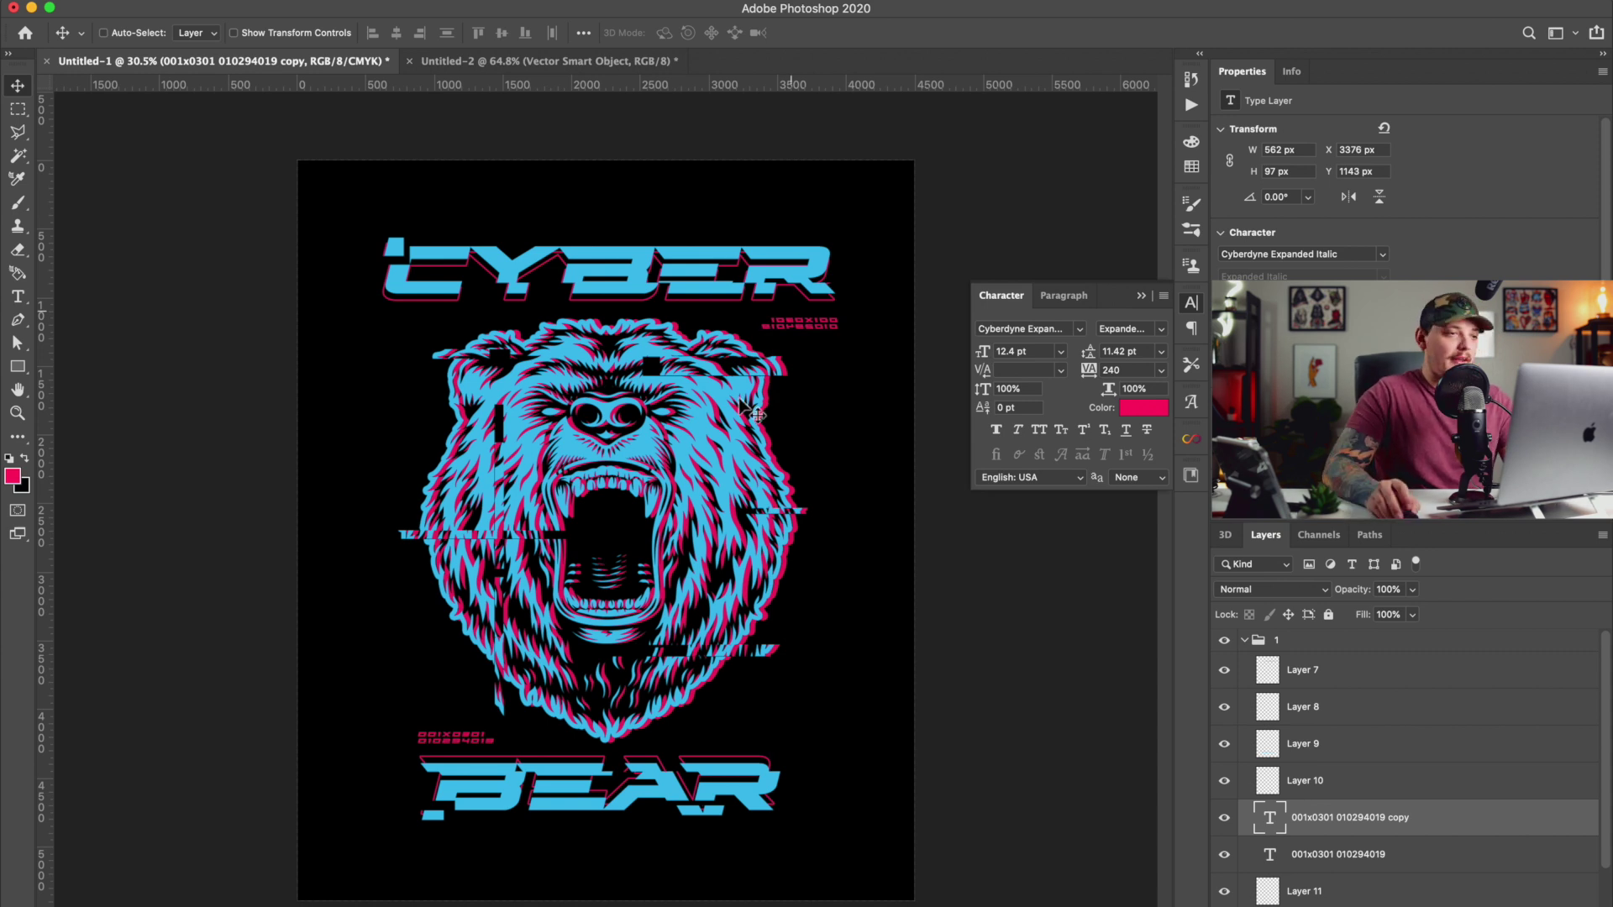
Add a new text layer reading ESPORTS.
key(t)
click(487, 202)
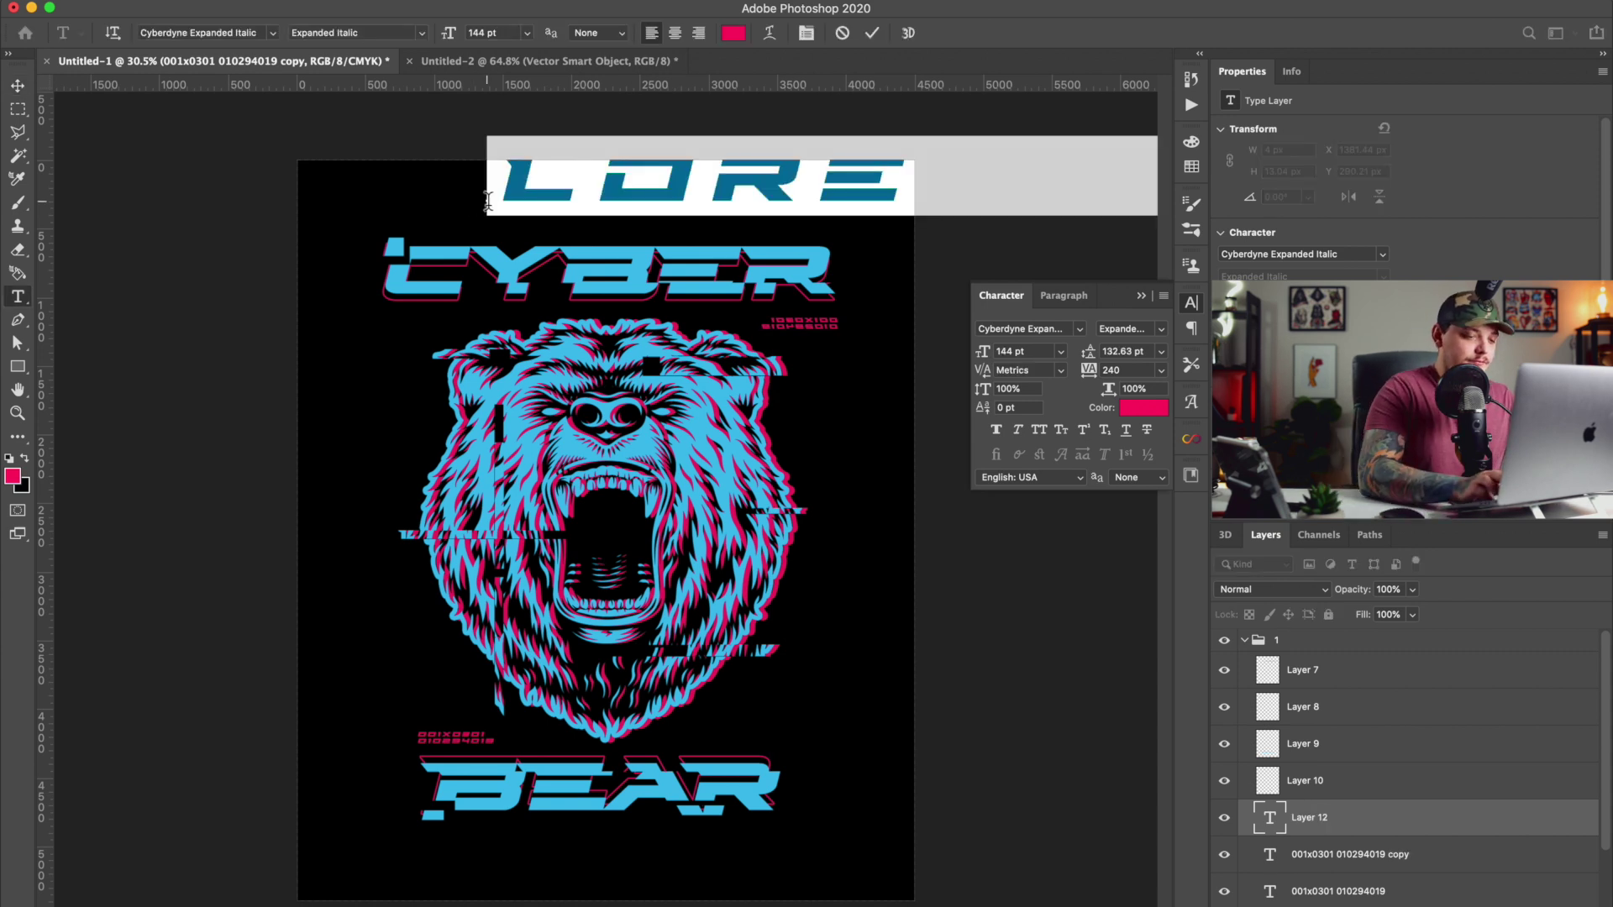
key(BackSpace)
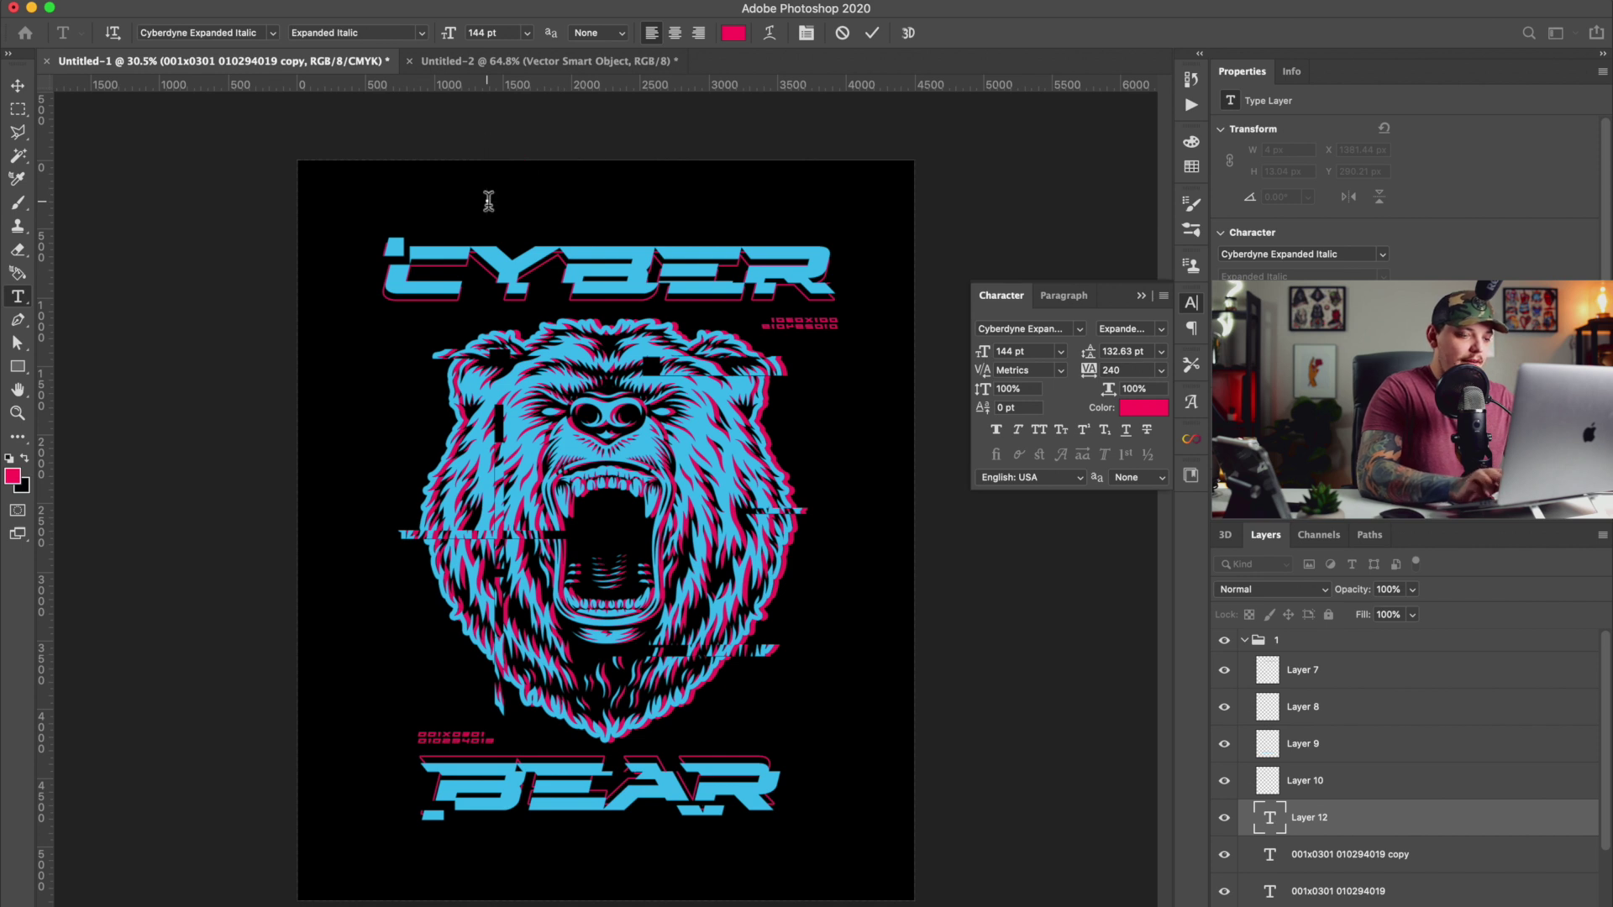
text(ESPO)
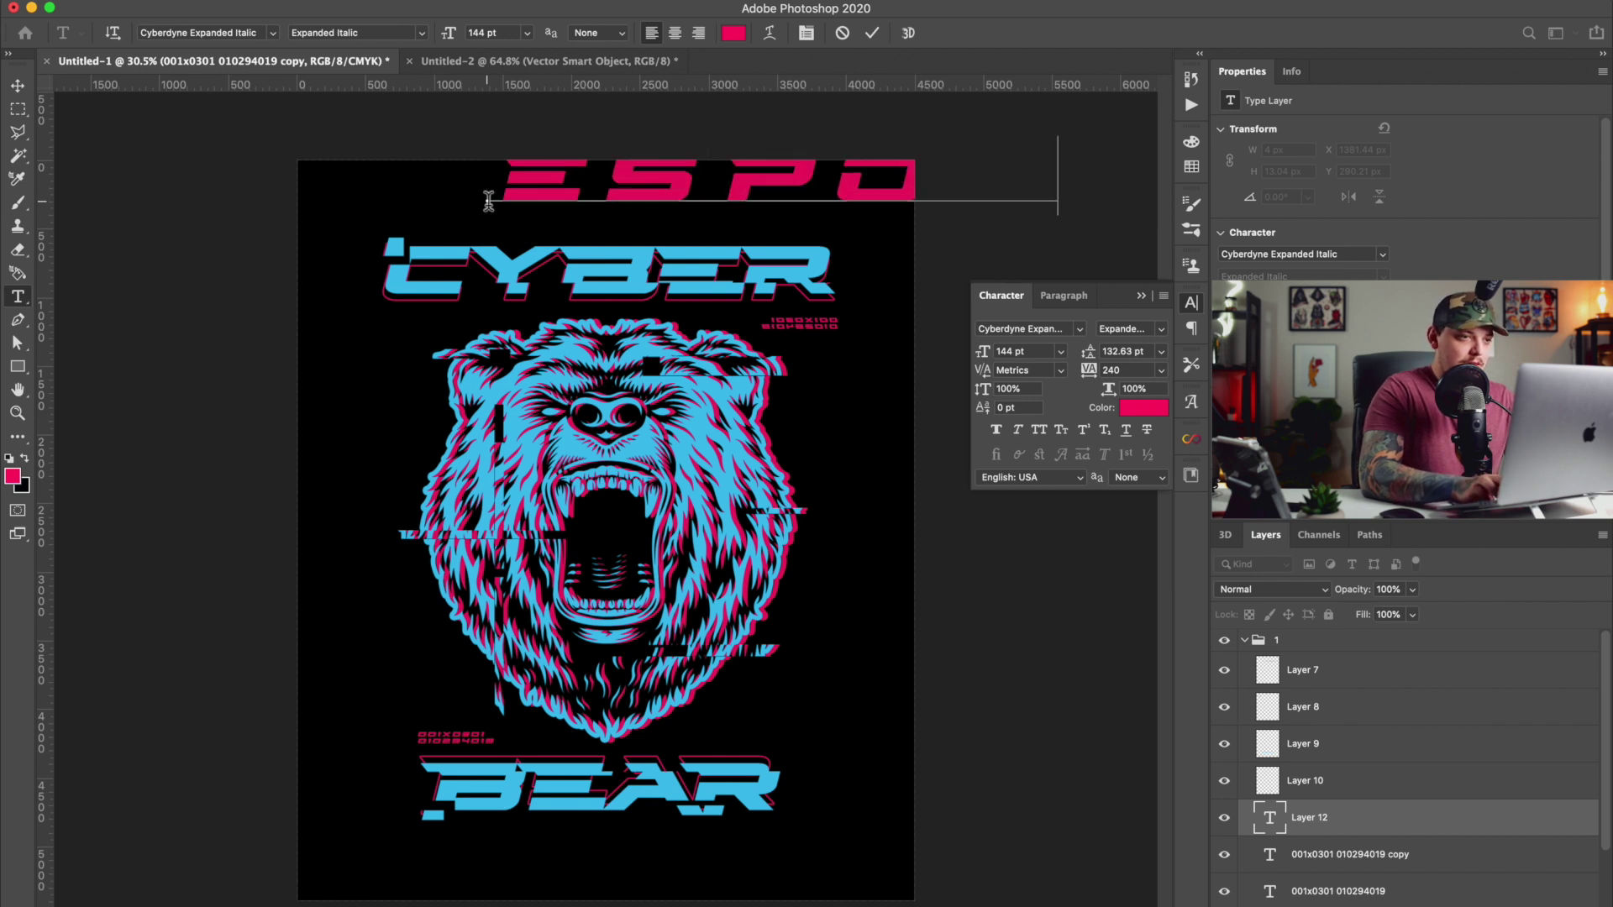
click(17, 86)
Scale ESPORTS to about 47%, centre it just below BEAR, and collapse group 1.
key(super+t)
drag(488, 139, 588, 842)
key(Return)
click(396, 32)
drag(698, 413, 698, 418)
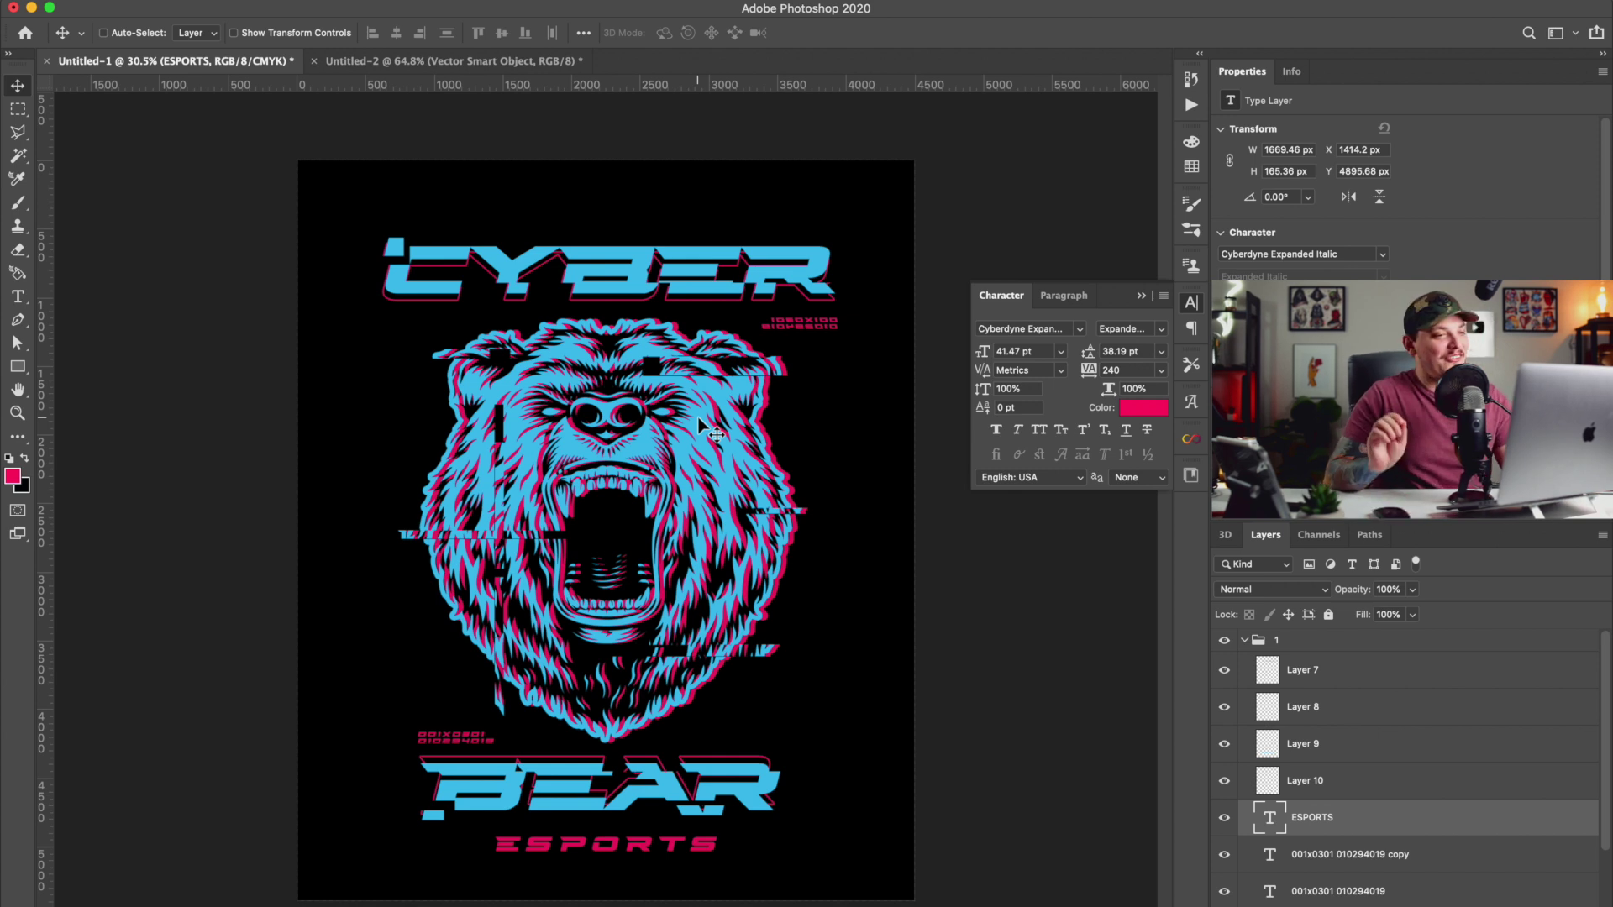
click(1245, 640)
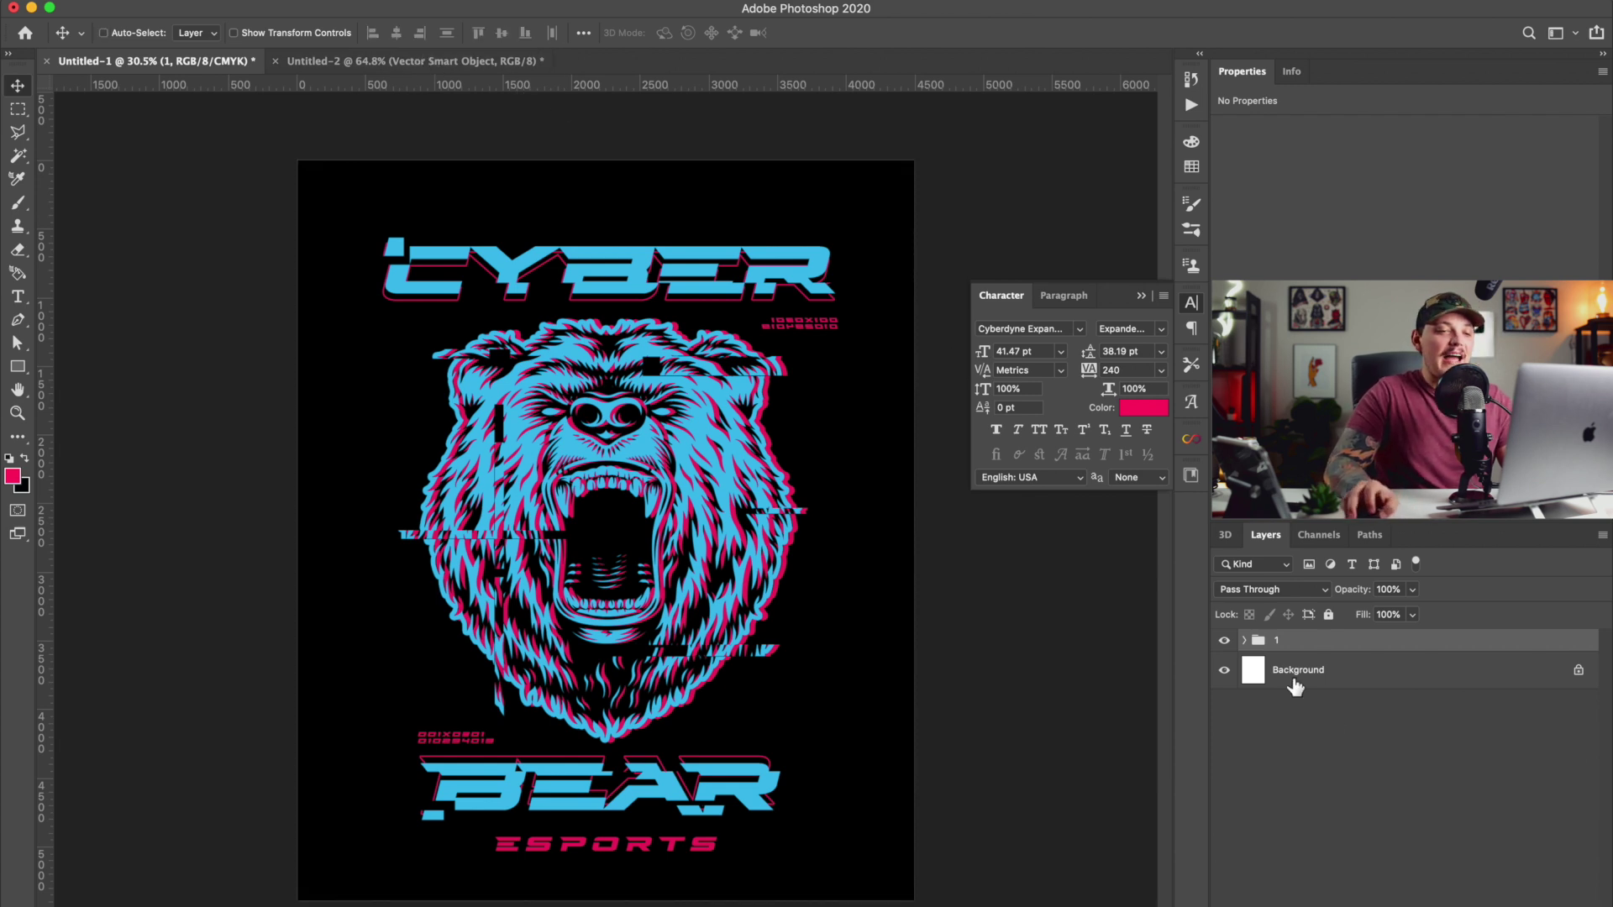
Create a group named 2, hide group 1, and drag the bear in from Untitled-2.
click(1437, 906)
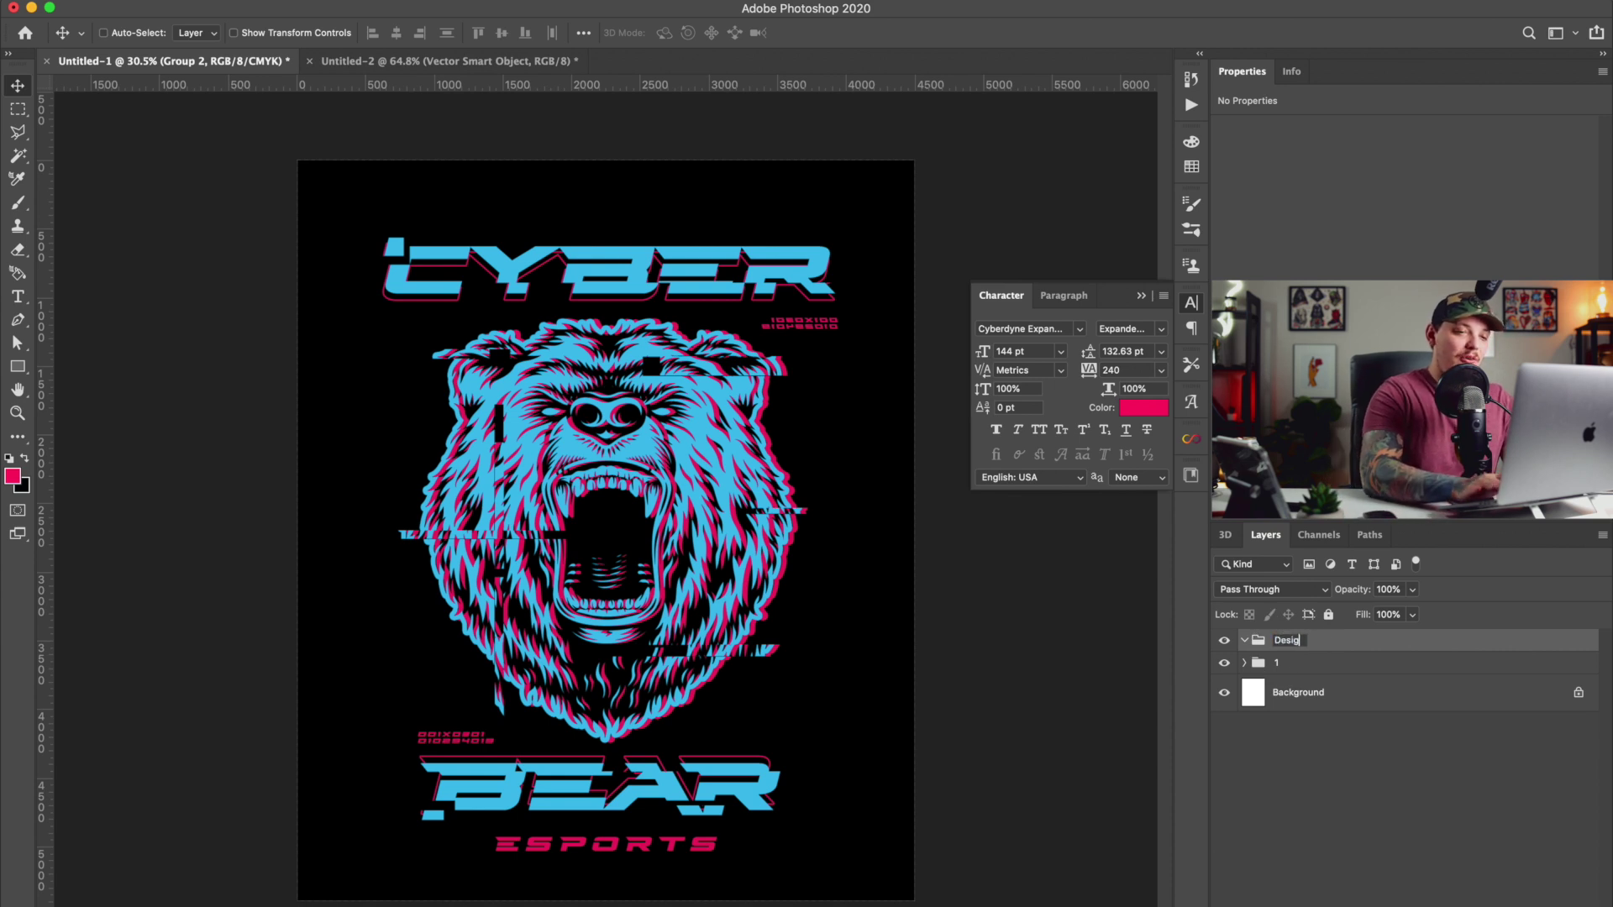
key(Return)
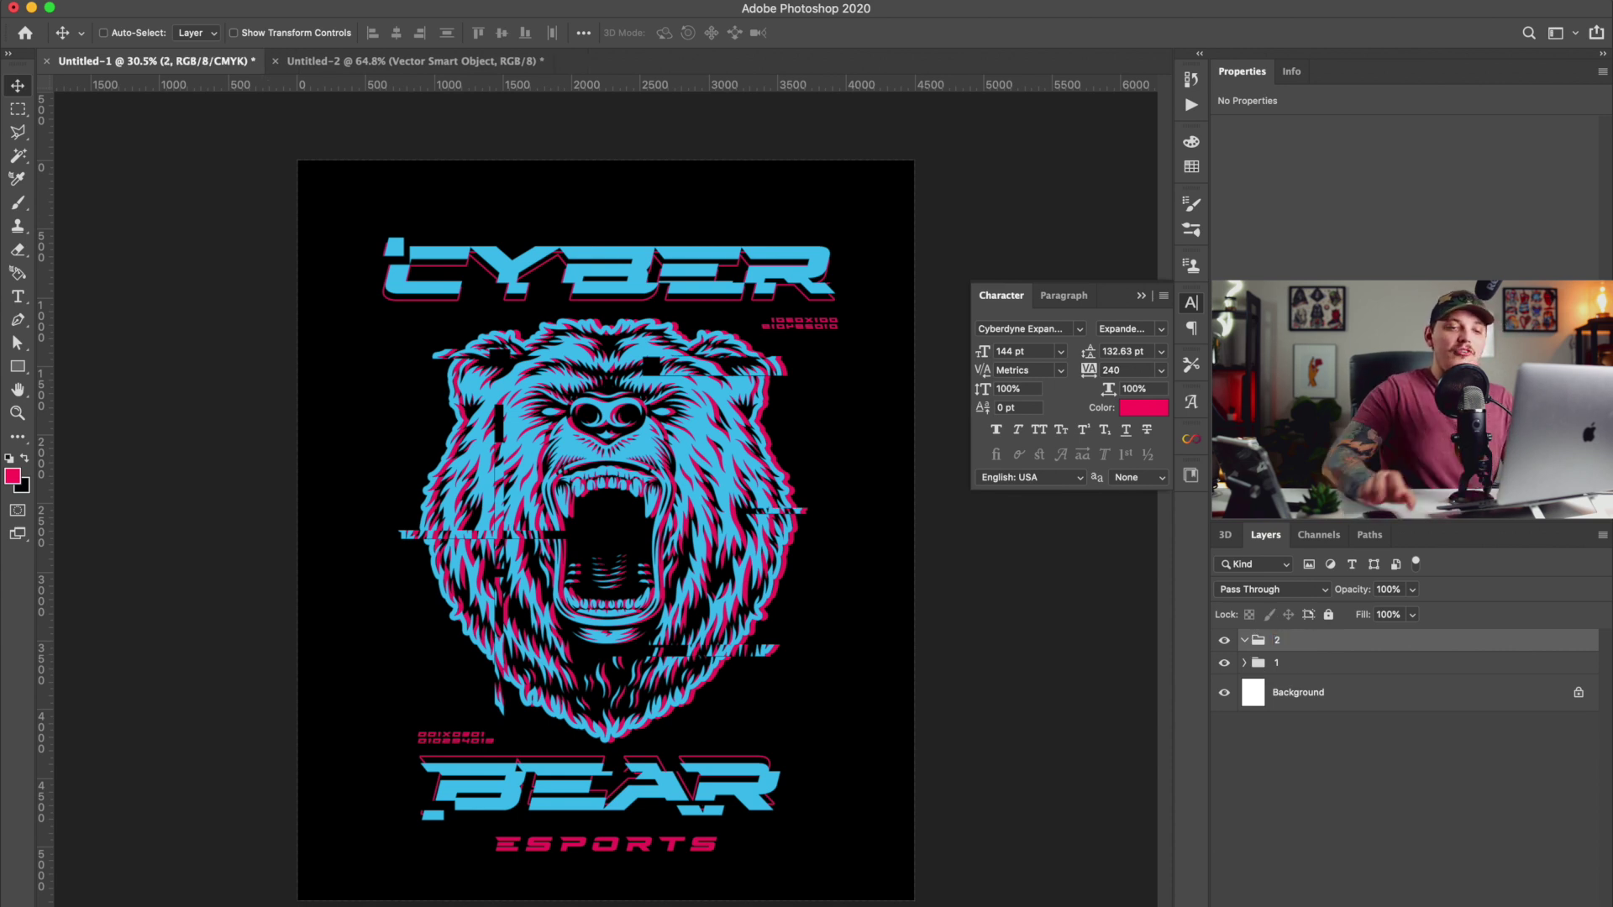
click(1228, 668)
click(1228, 668)
click(1228, 668)
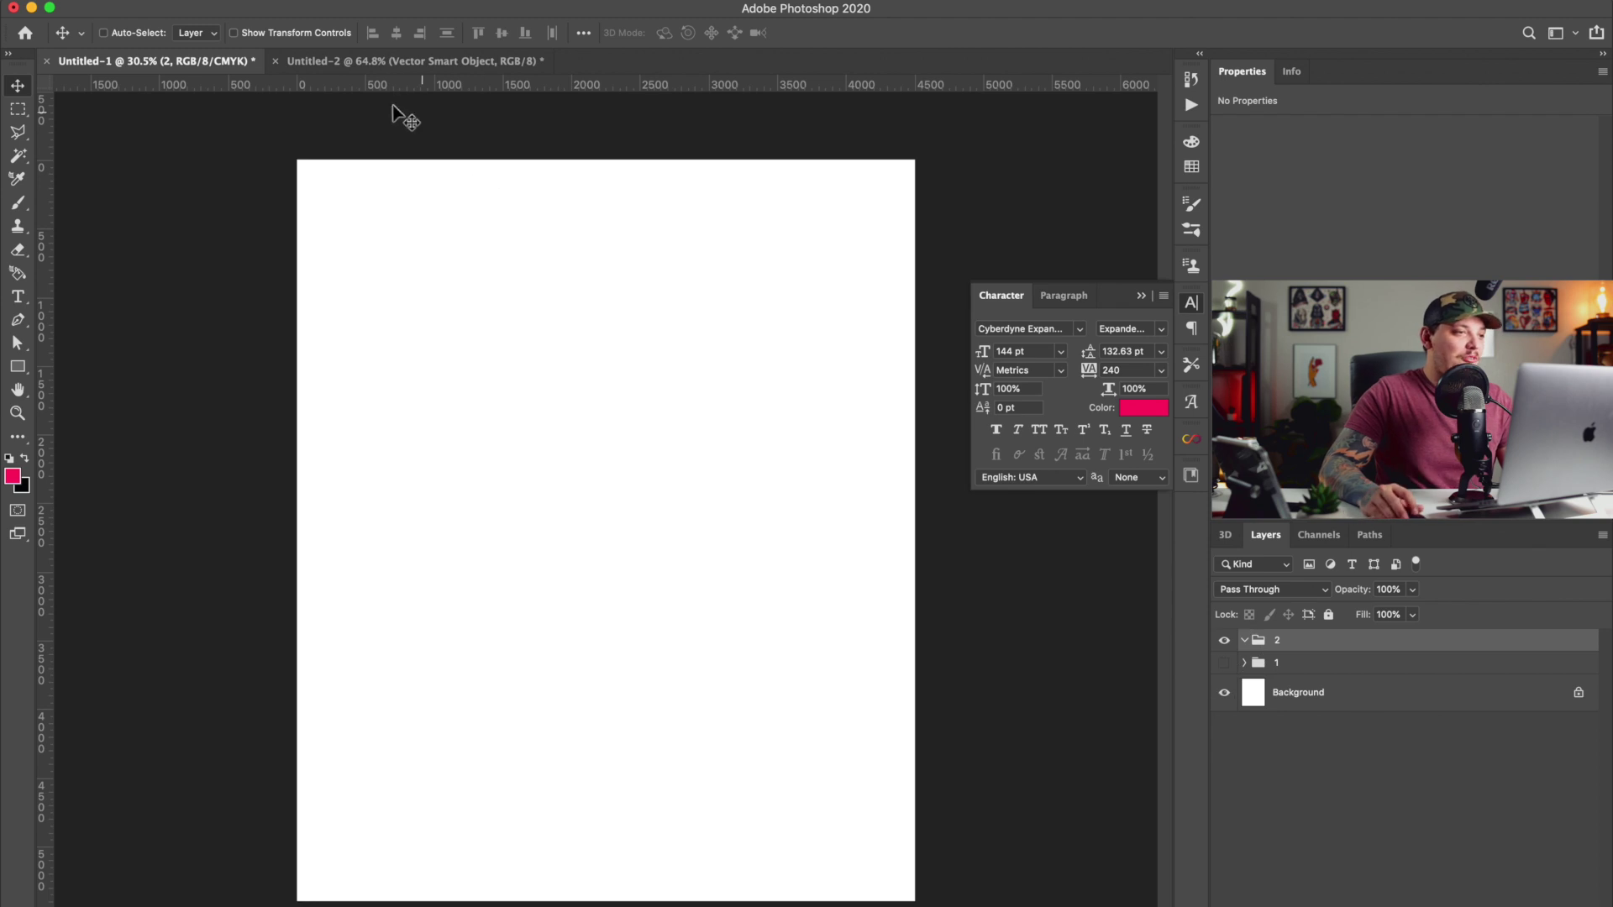
click(373, 67)
drag(660, 432, 627, 567)
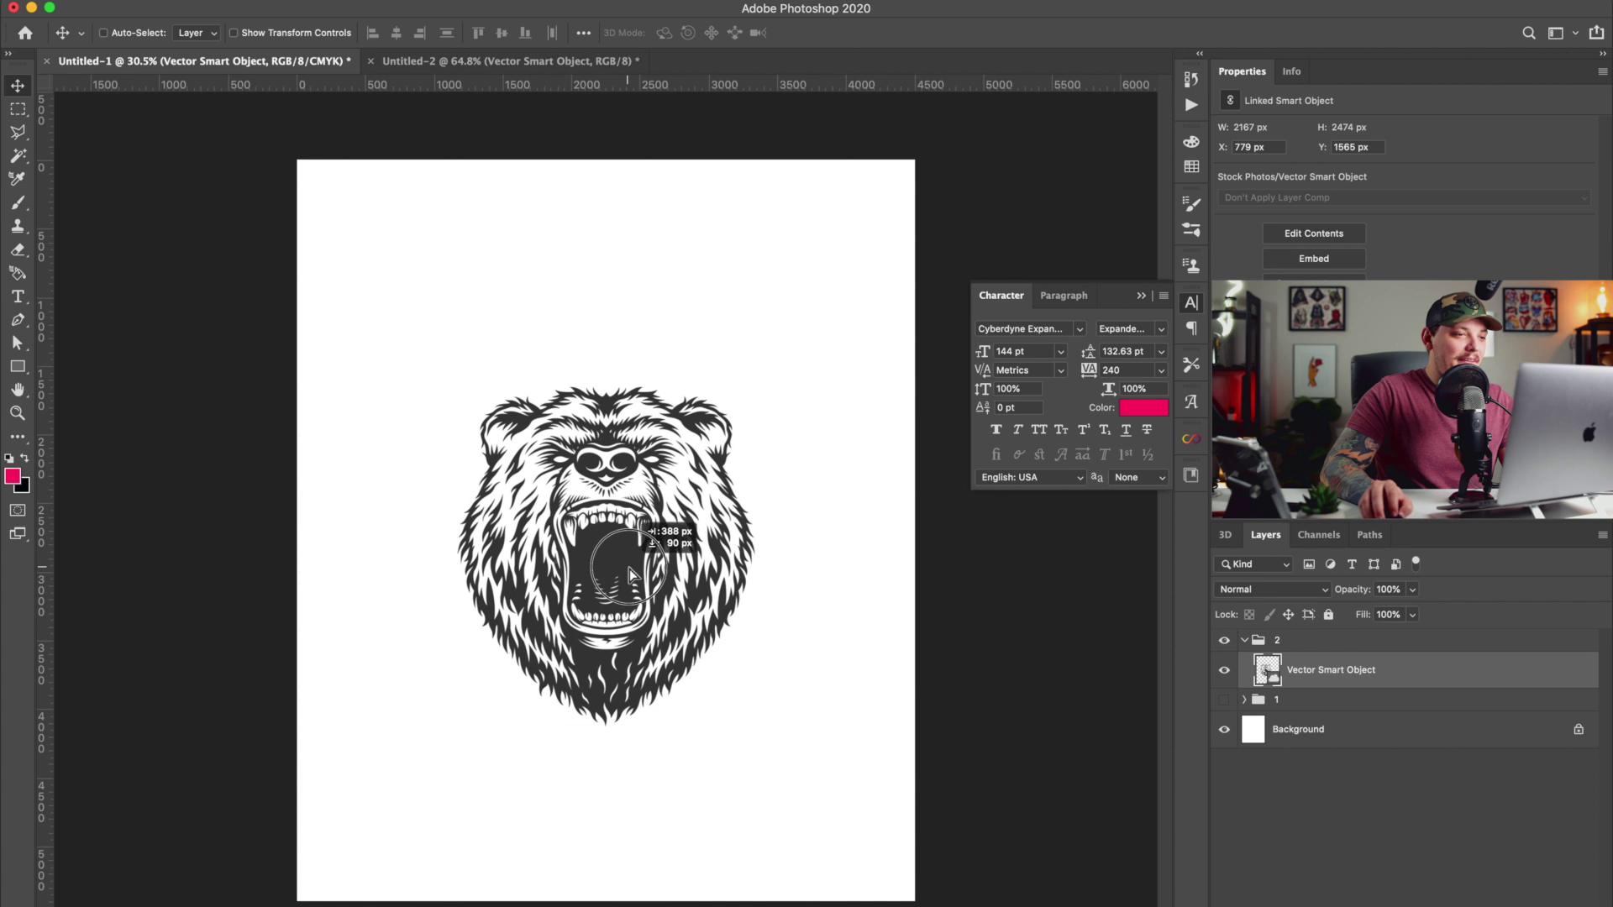
Enlarge the placed bear to about 163% and centre it on the white canvas.
key(ctrl+t)
drag(456, 387, 299, 324)
key(Return)
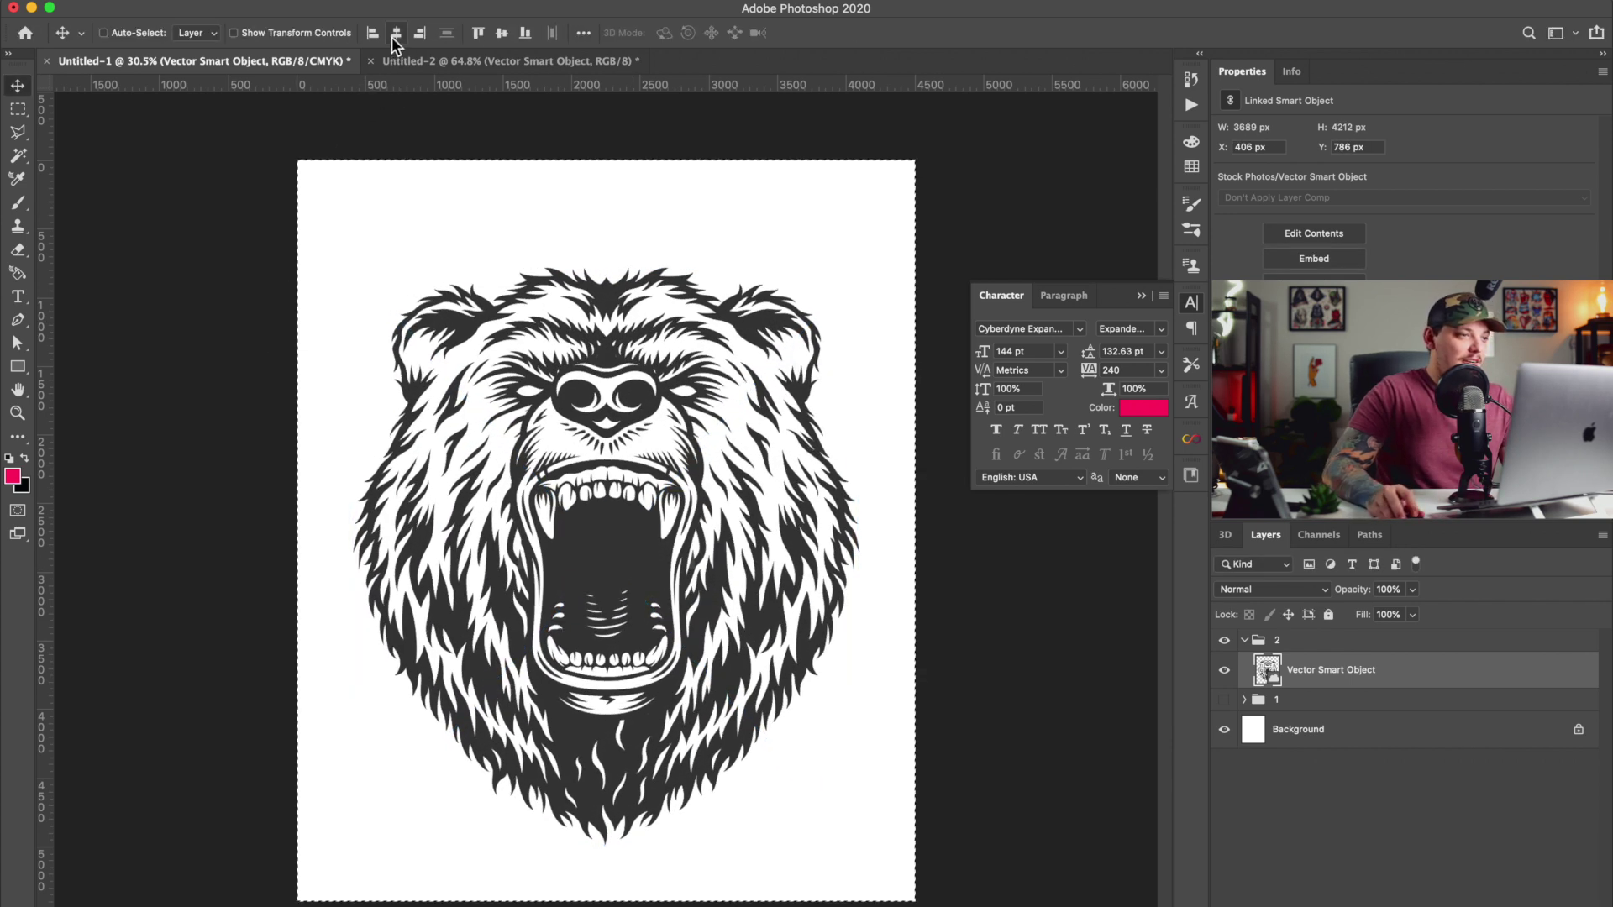
click(501, 33)
key(ctrl+t)
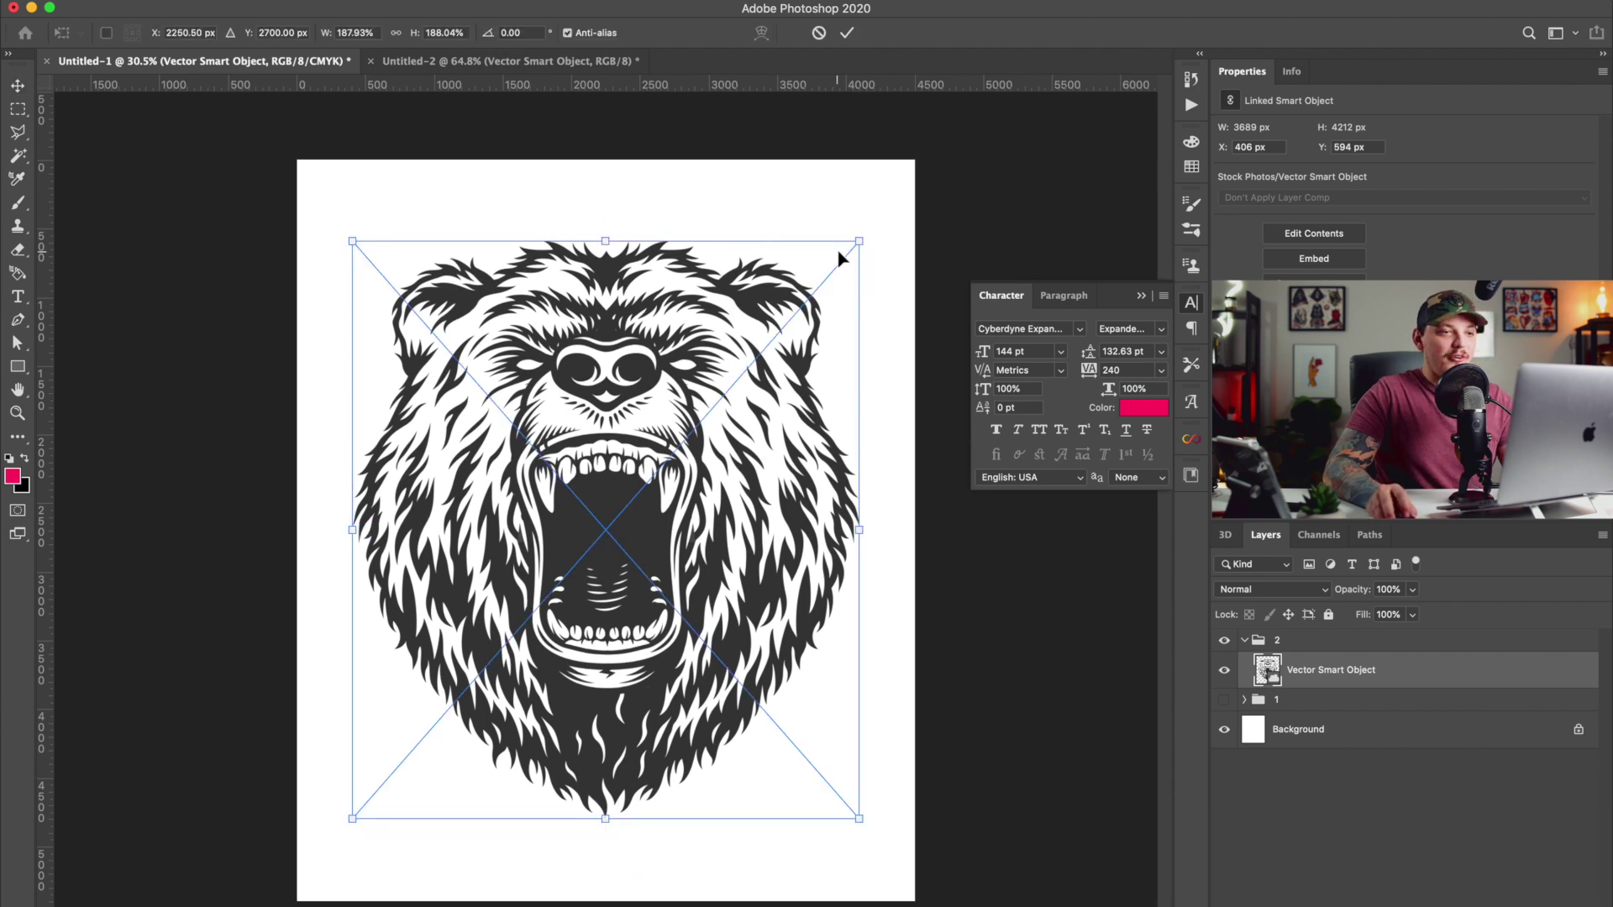
drag(857, 244, 814, 271)
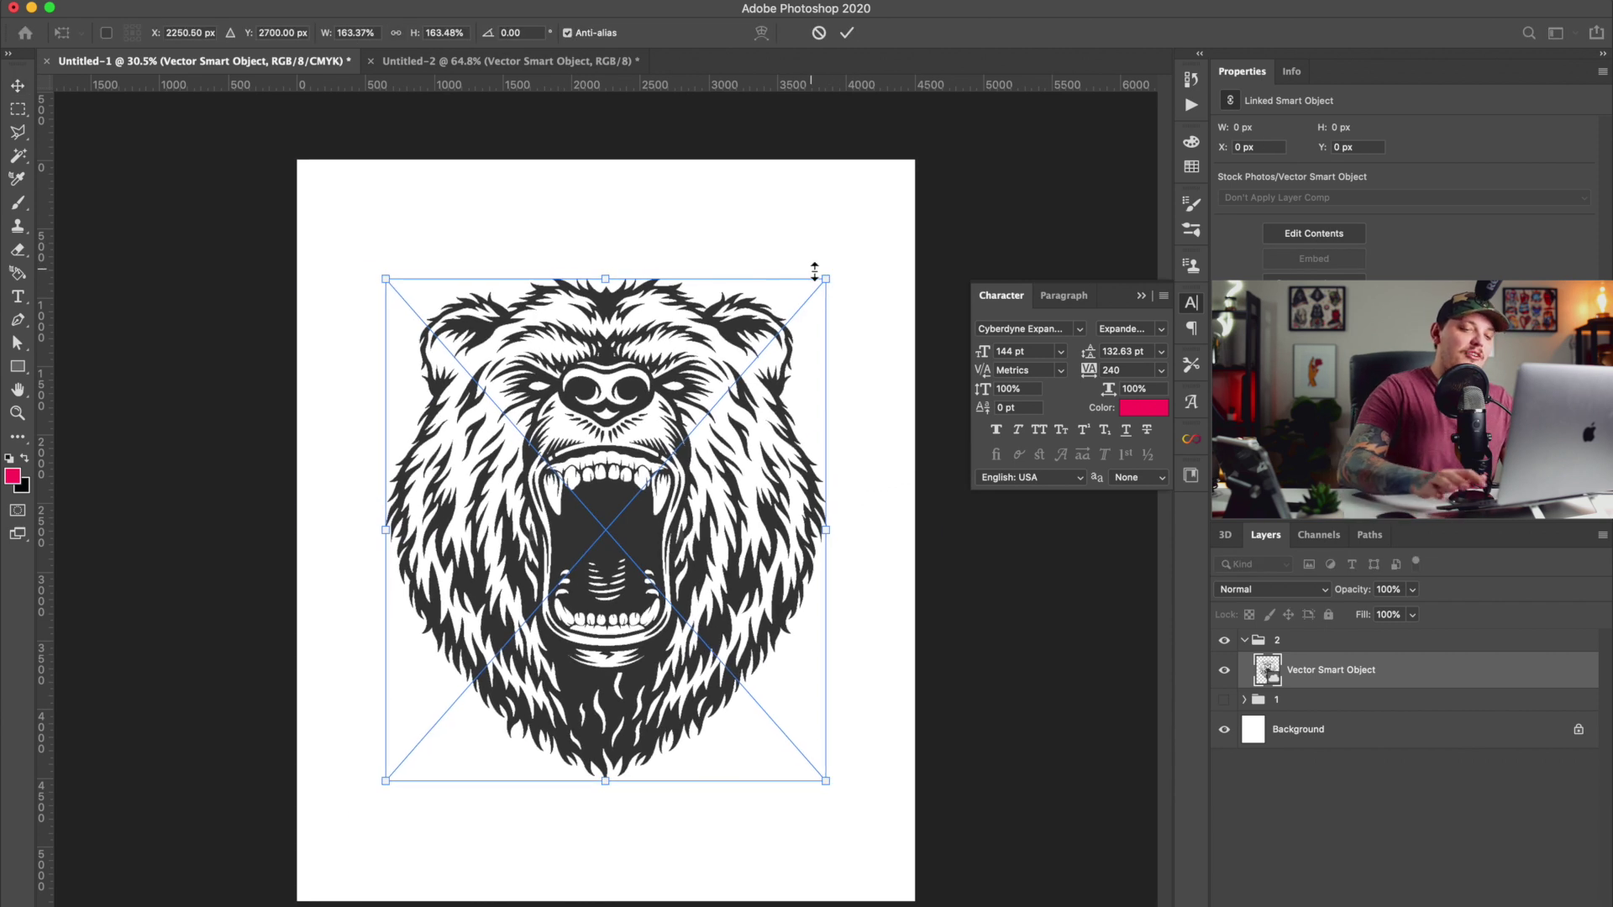
key(Return)
key(ctrl+a)
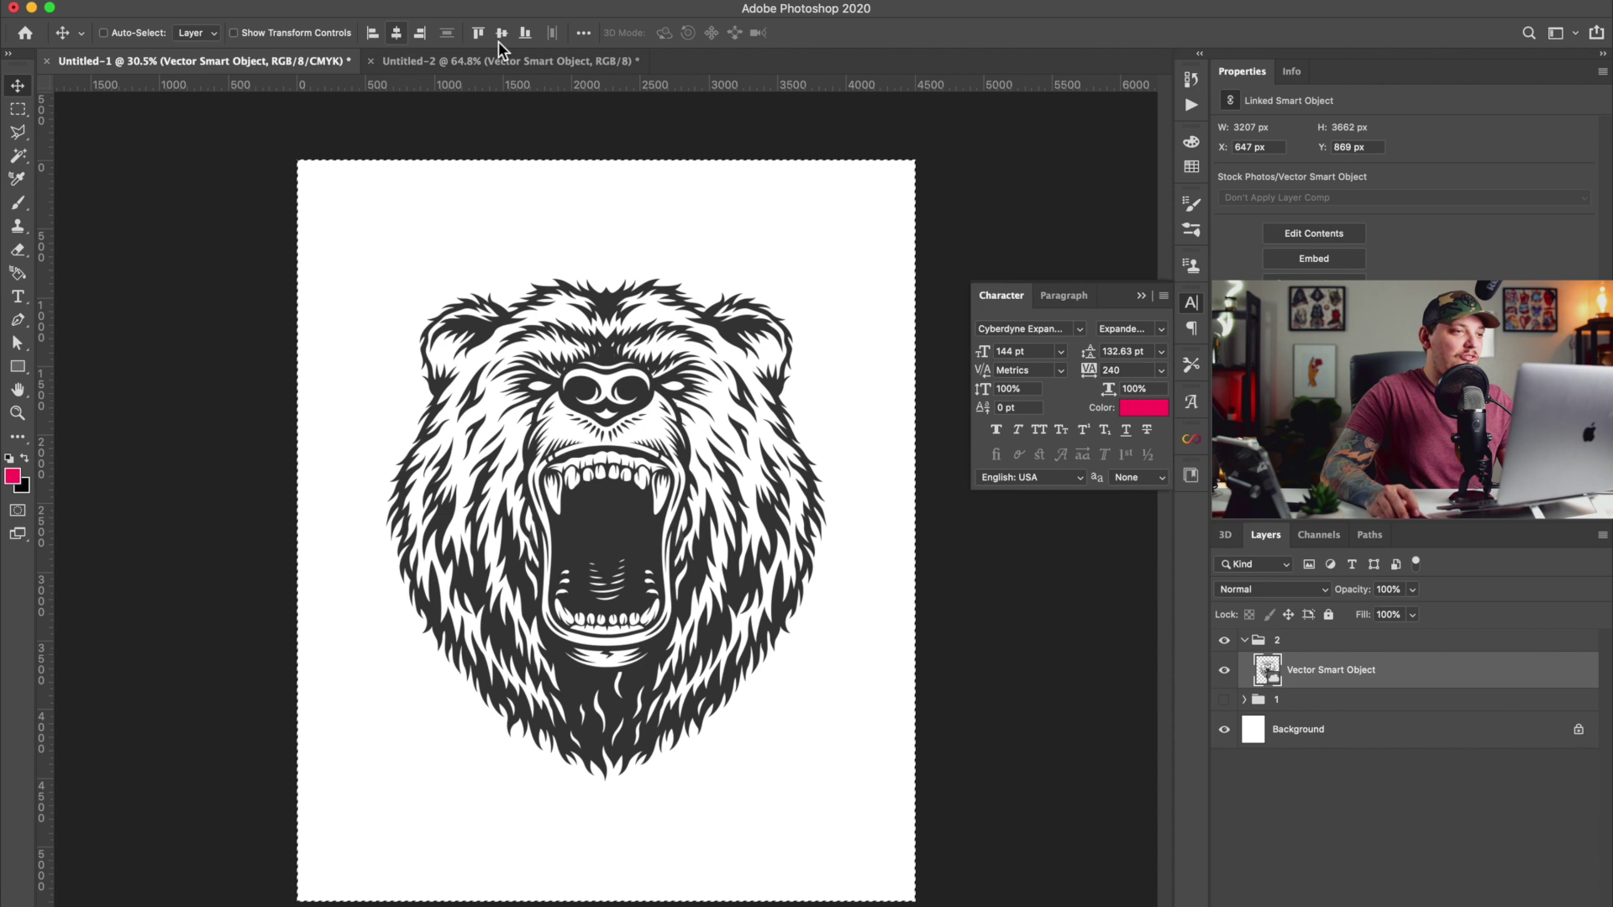
key(ctrl+d)
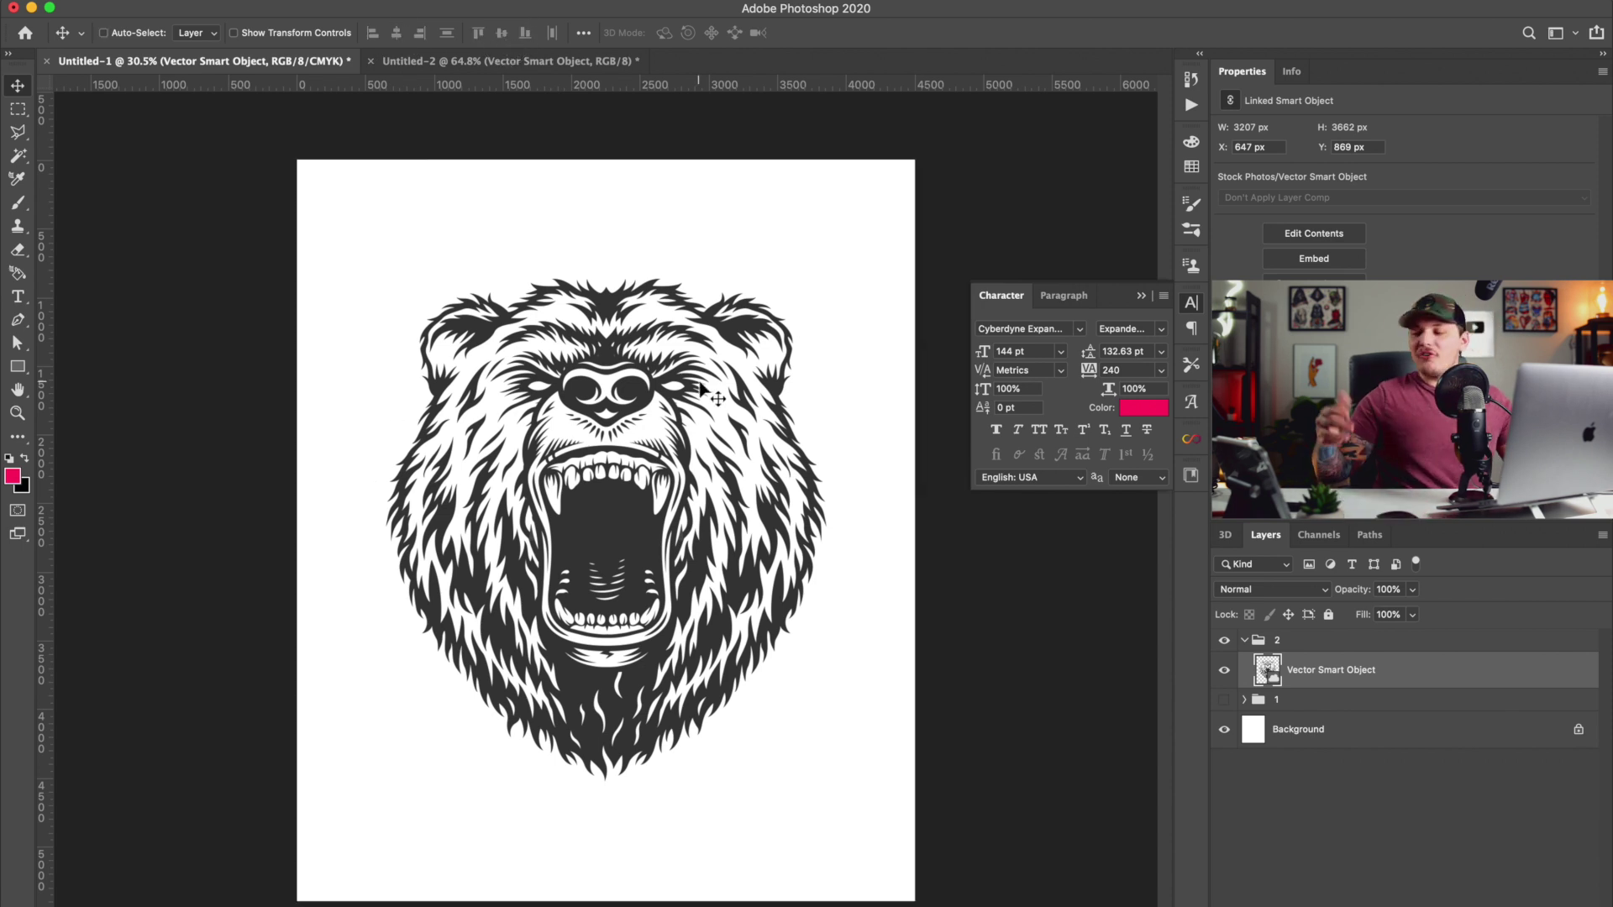
Add a new BEAR text layer above the bear head.
click(19, 367)
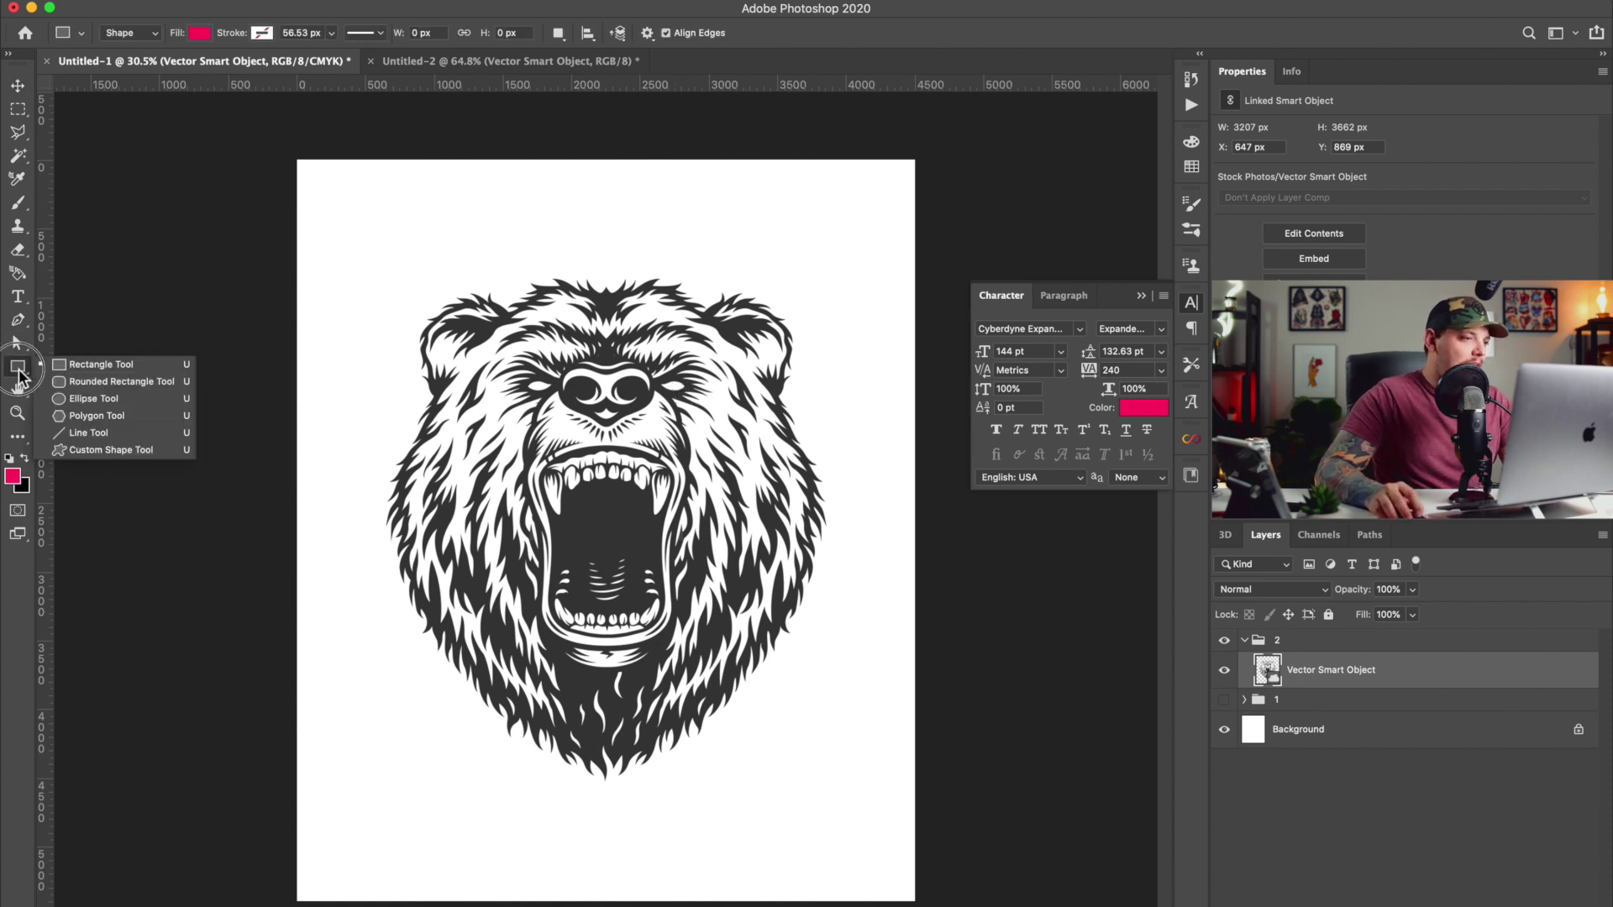
click(78, 398)
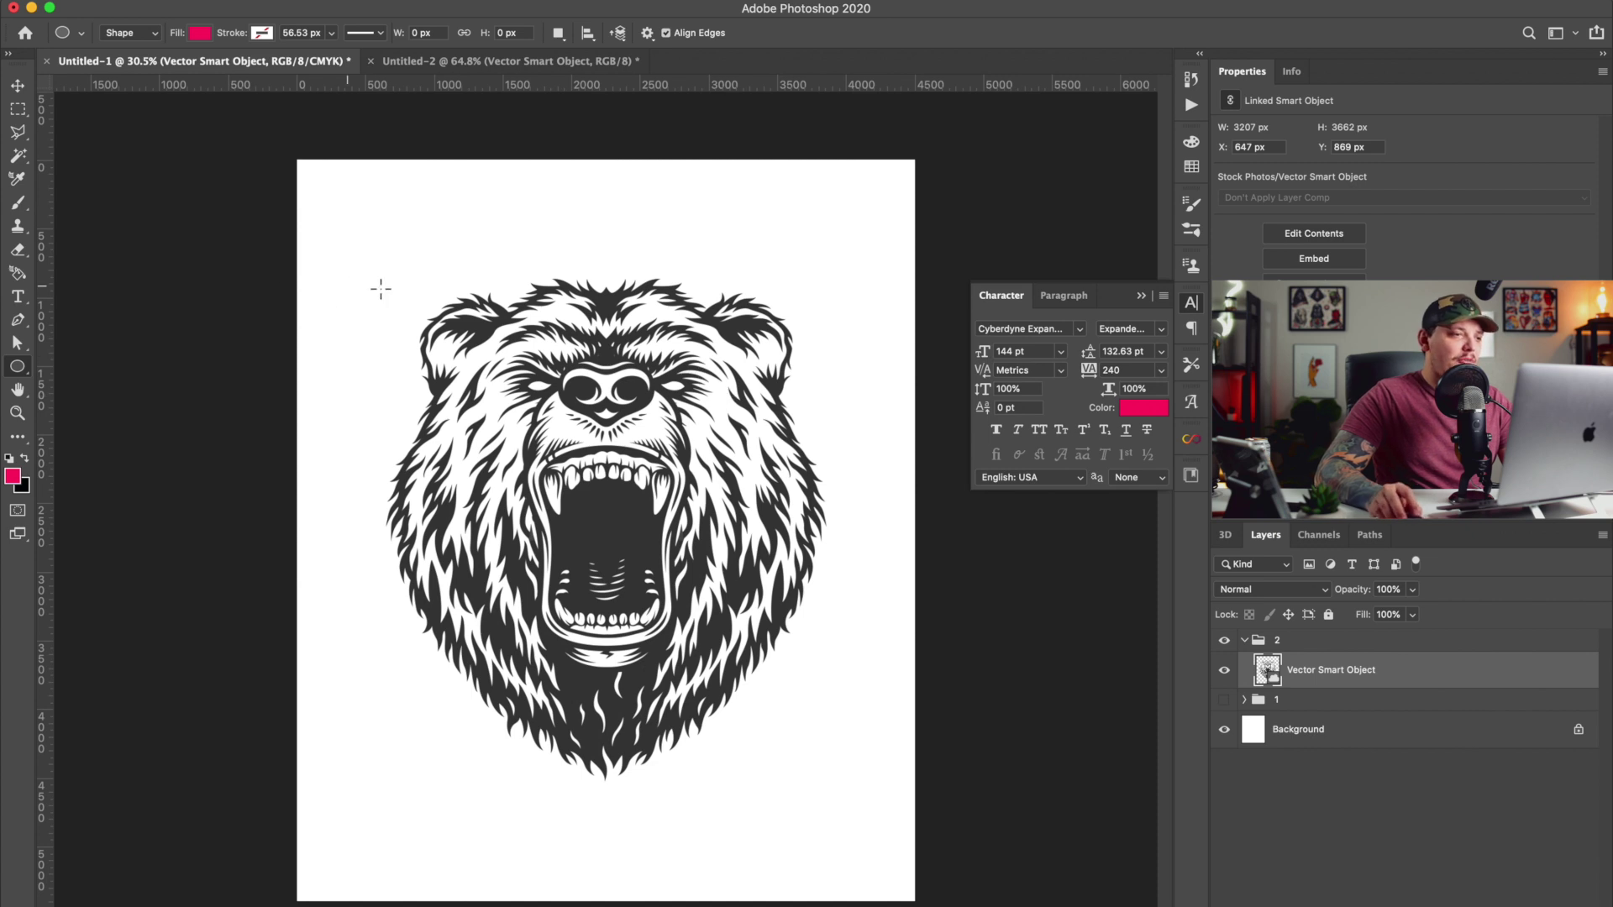
key(t)
click(357, 266)
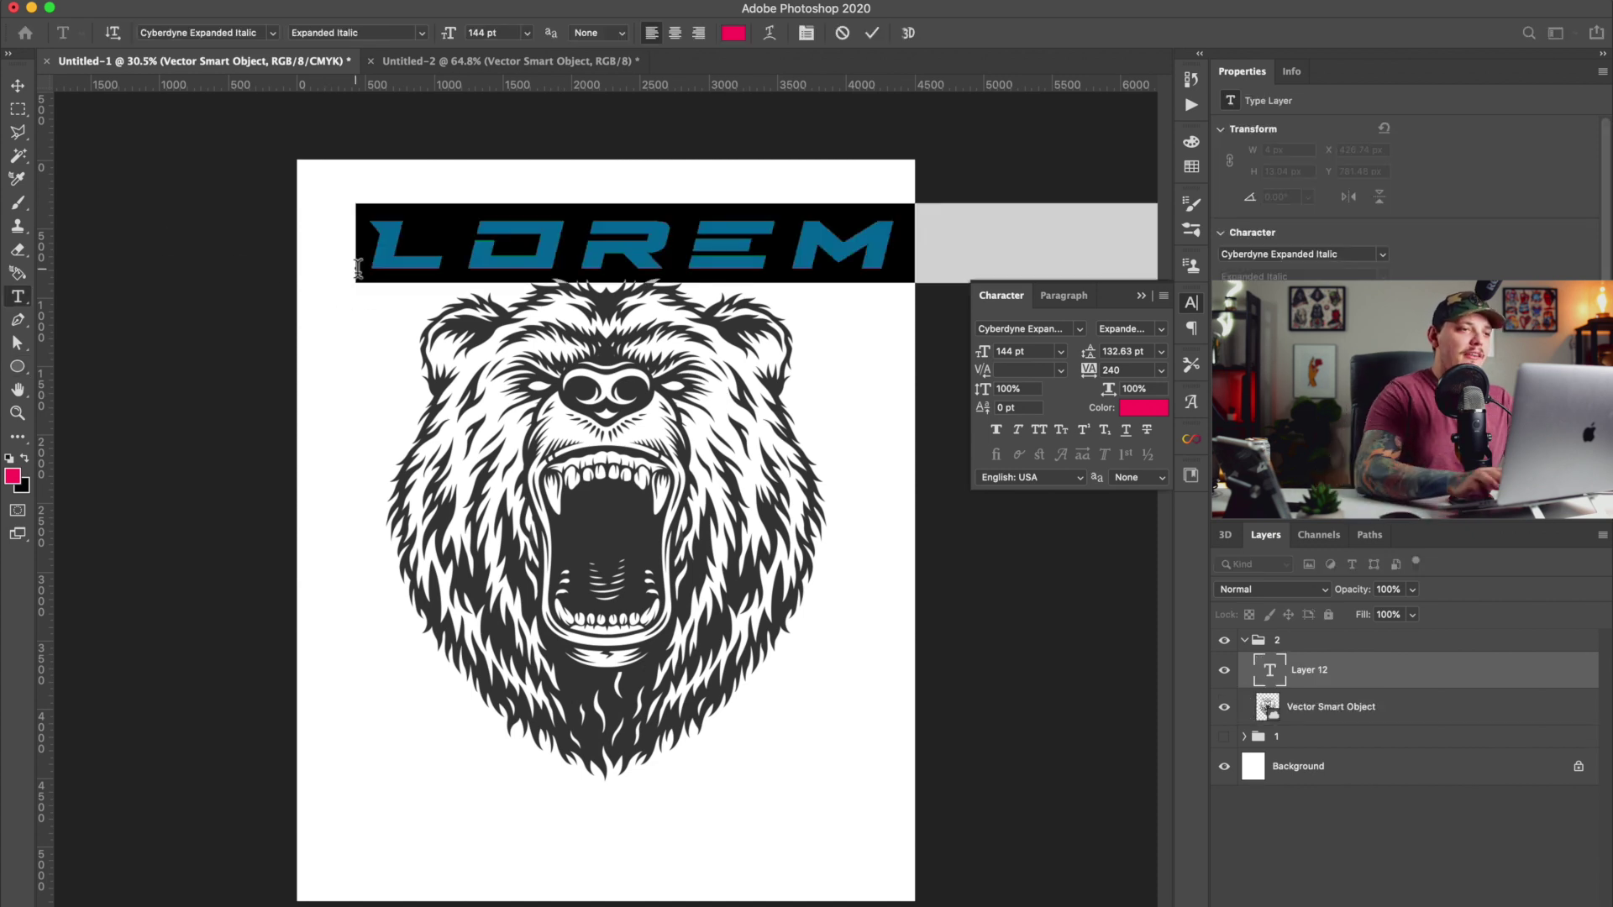
key(BackSpace)
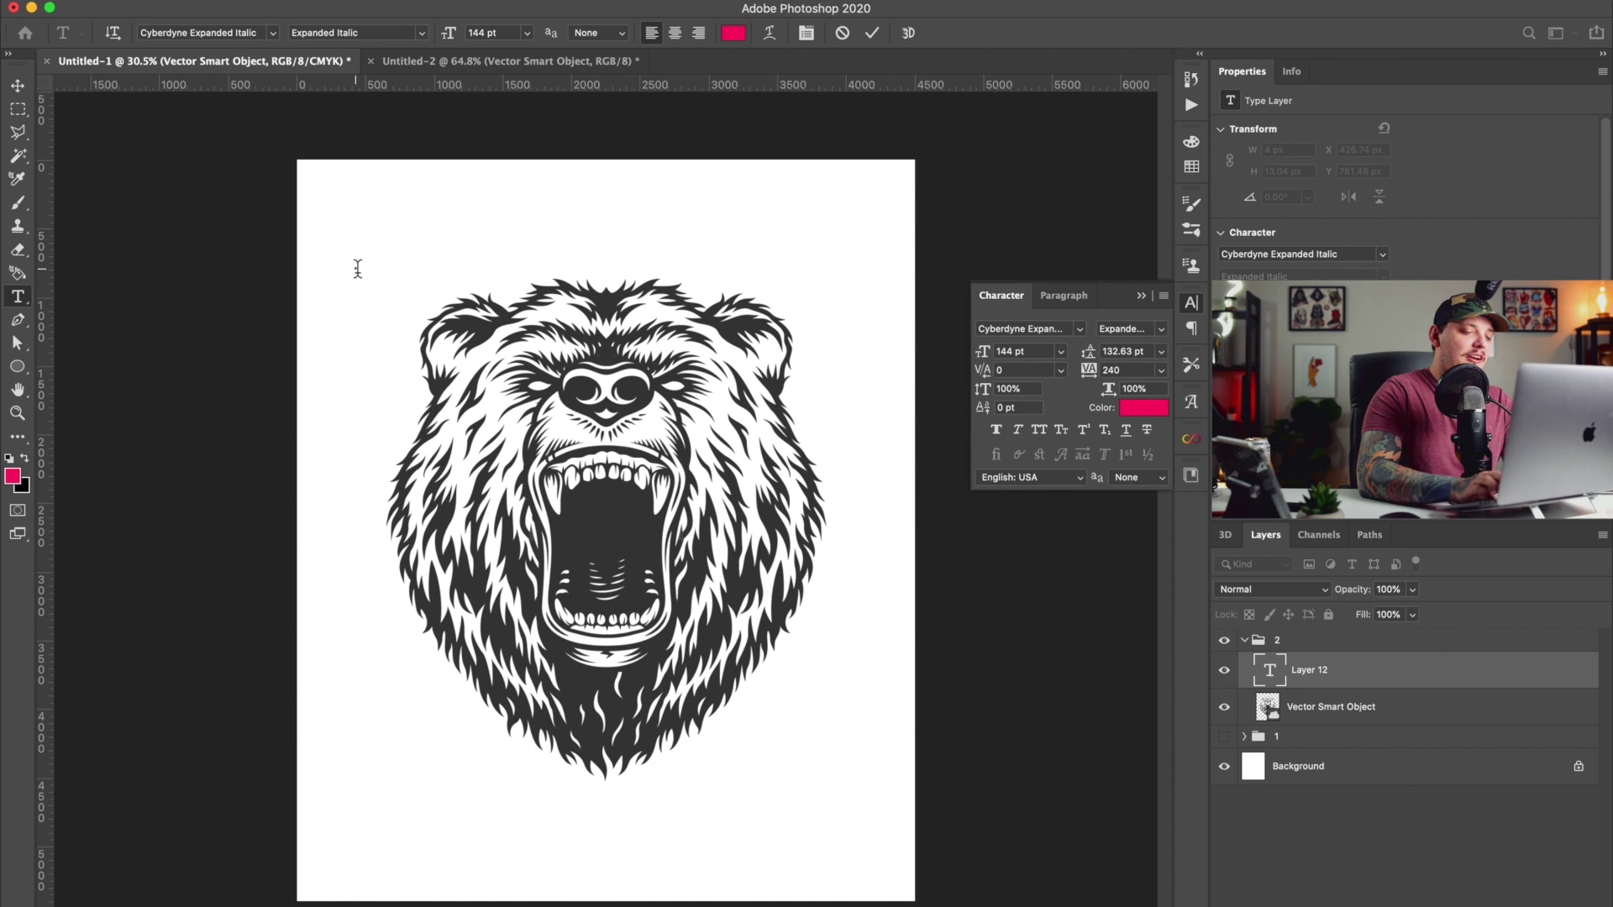
text(BEAR)
Set BEAR in Varsity Team Bold, centre it near the top, and layer it behind the bear.
key(super+a)
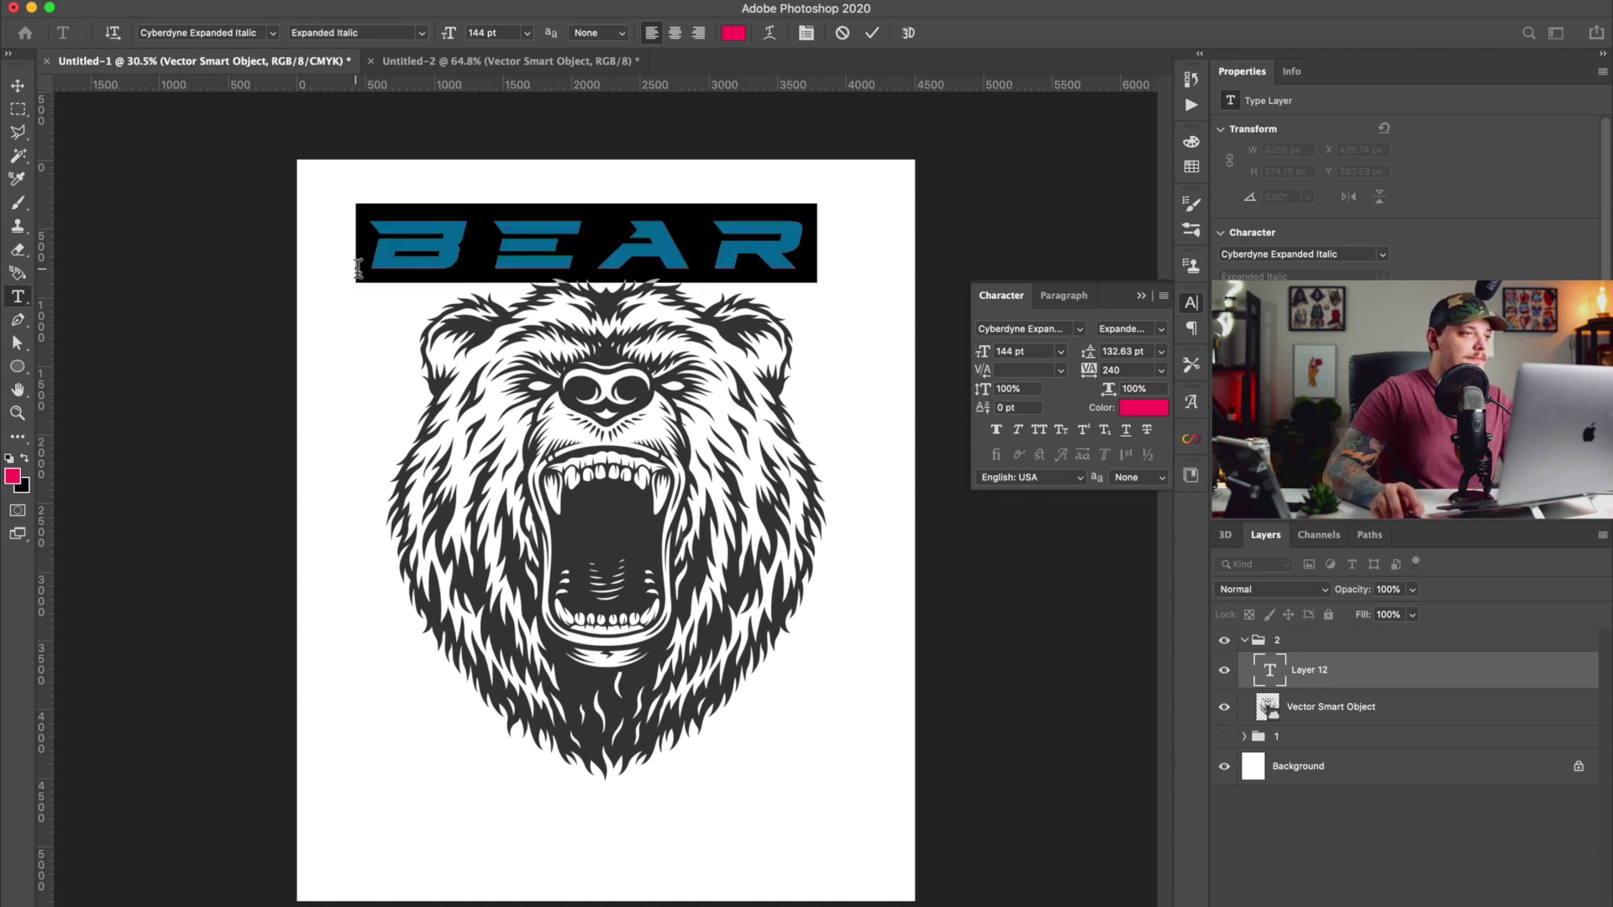
click(169, 36)
text(varsity)
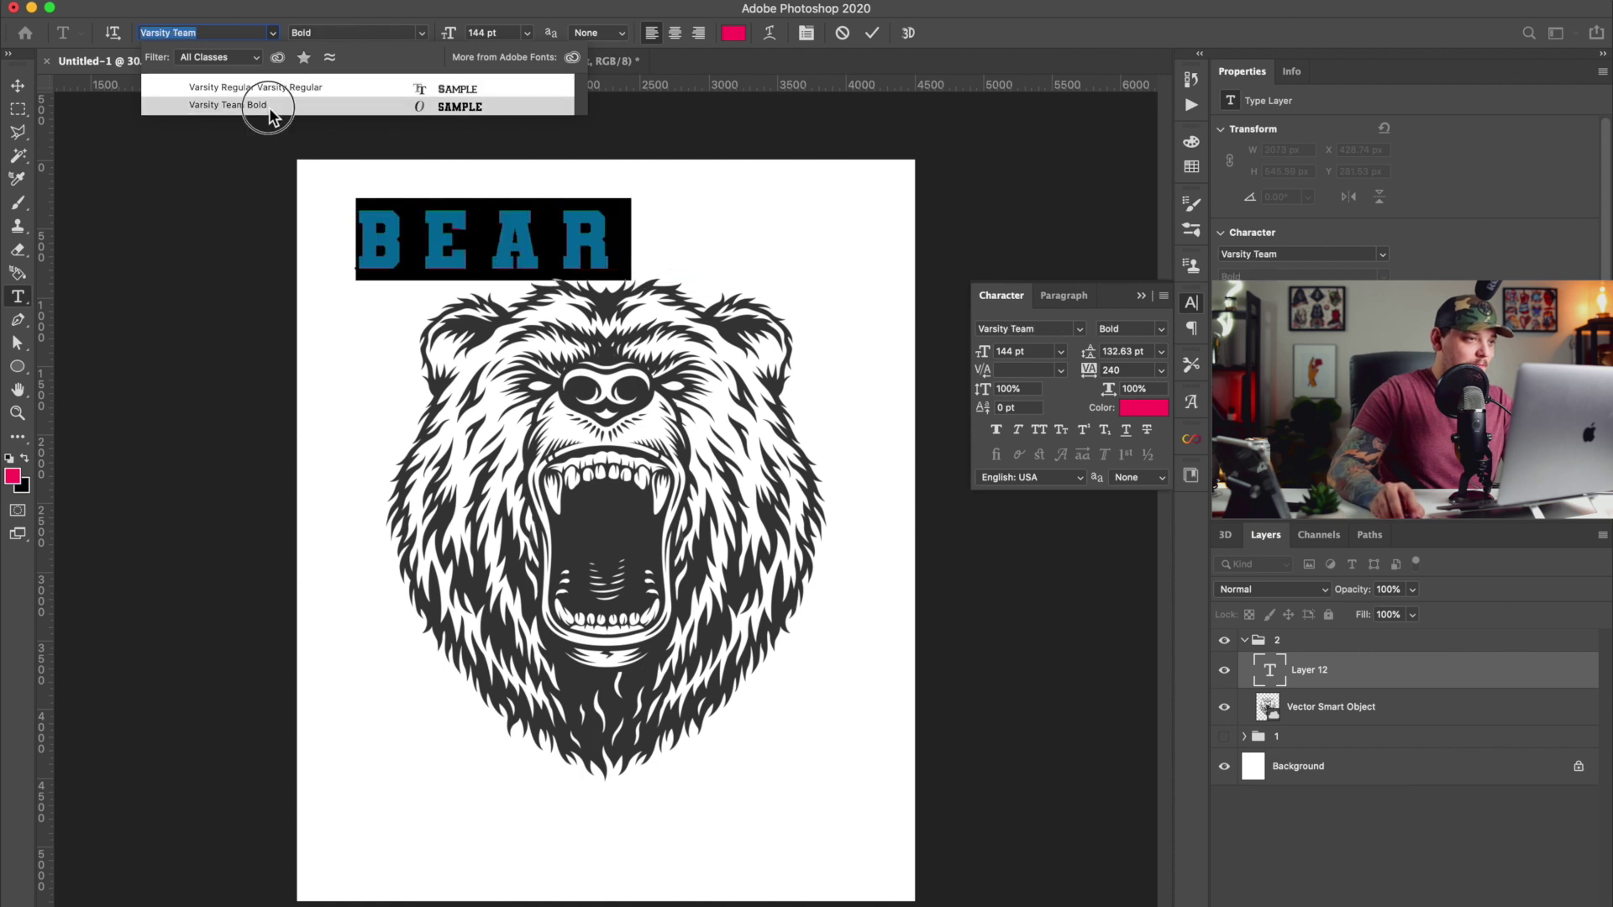
click(268, 106)
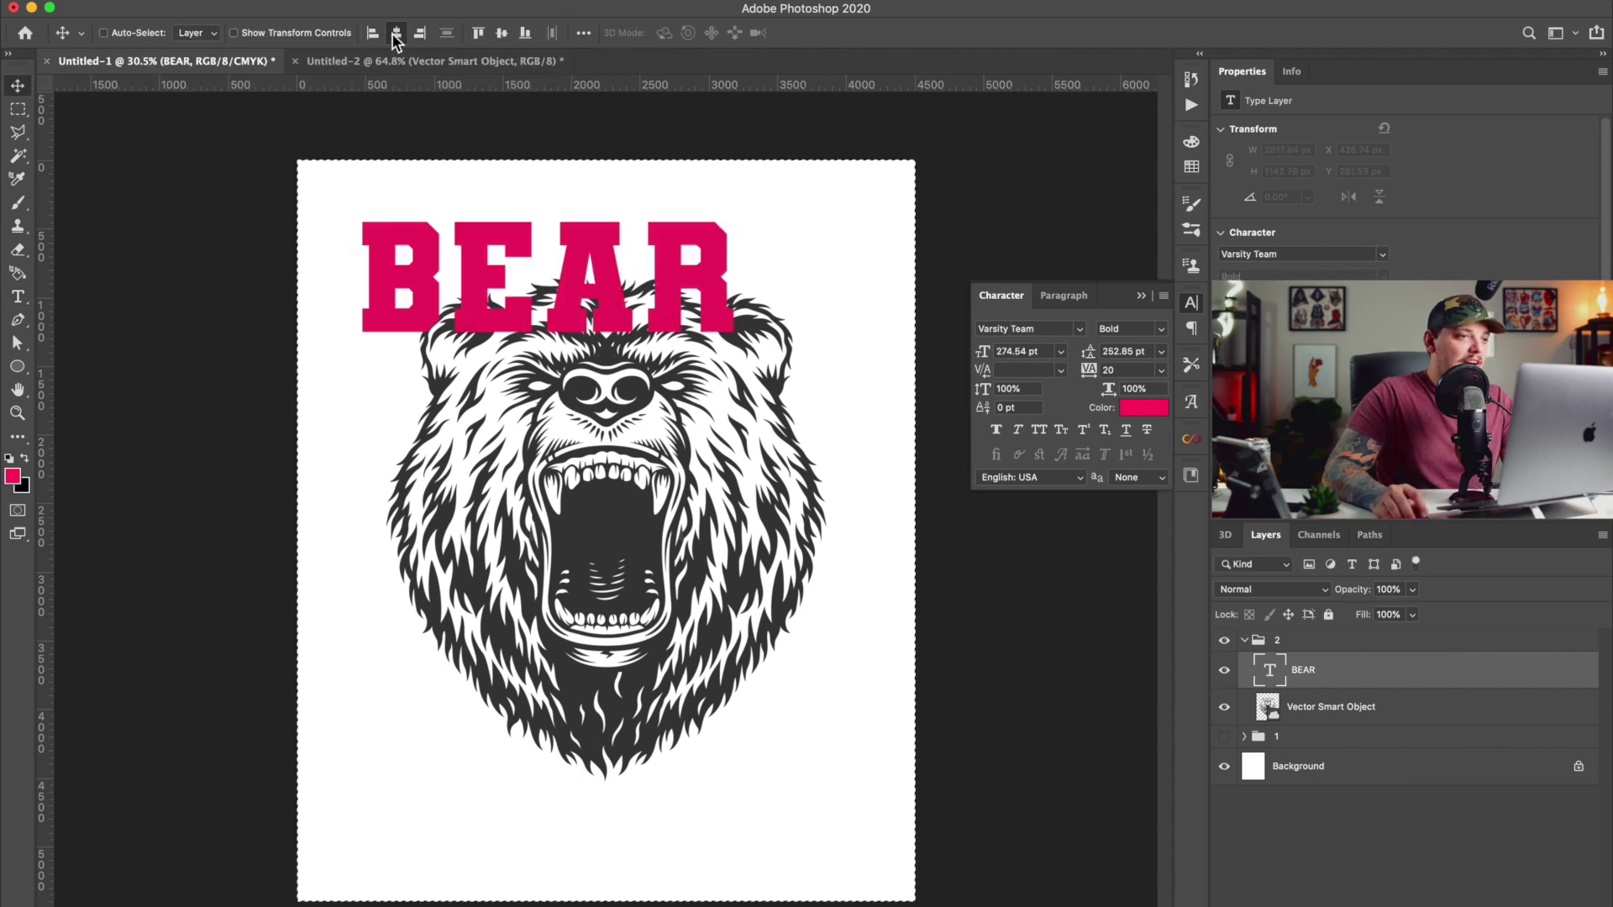
click(393, 33)
drag(723, 240, 722, 214)
key(super+d)
drag(1315, 679, 1314, 727)
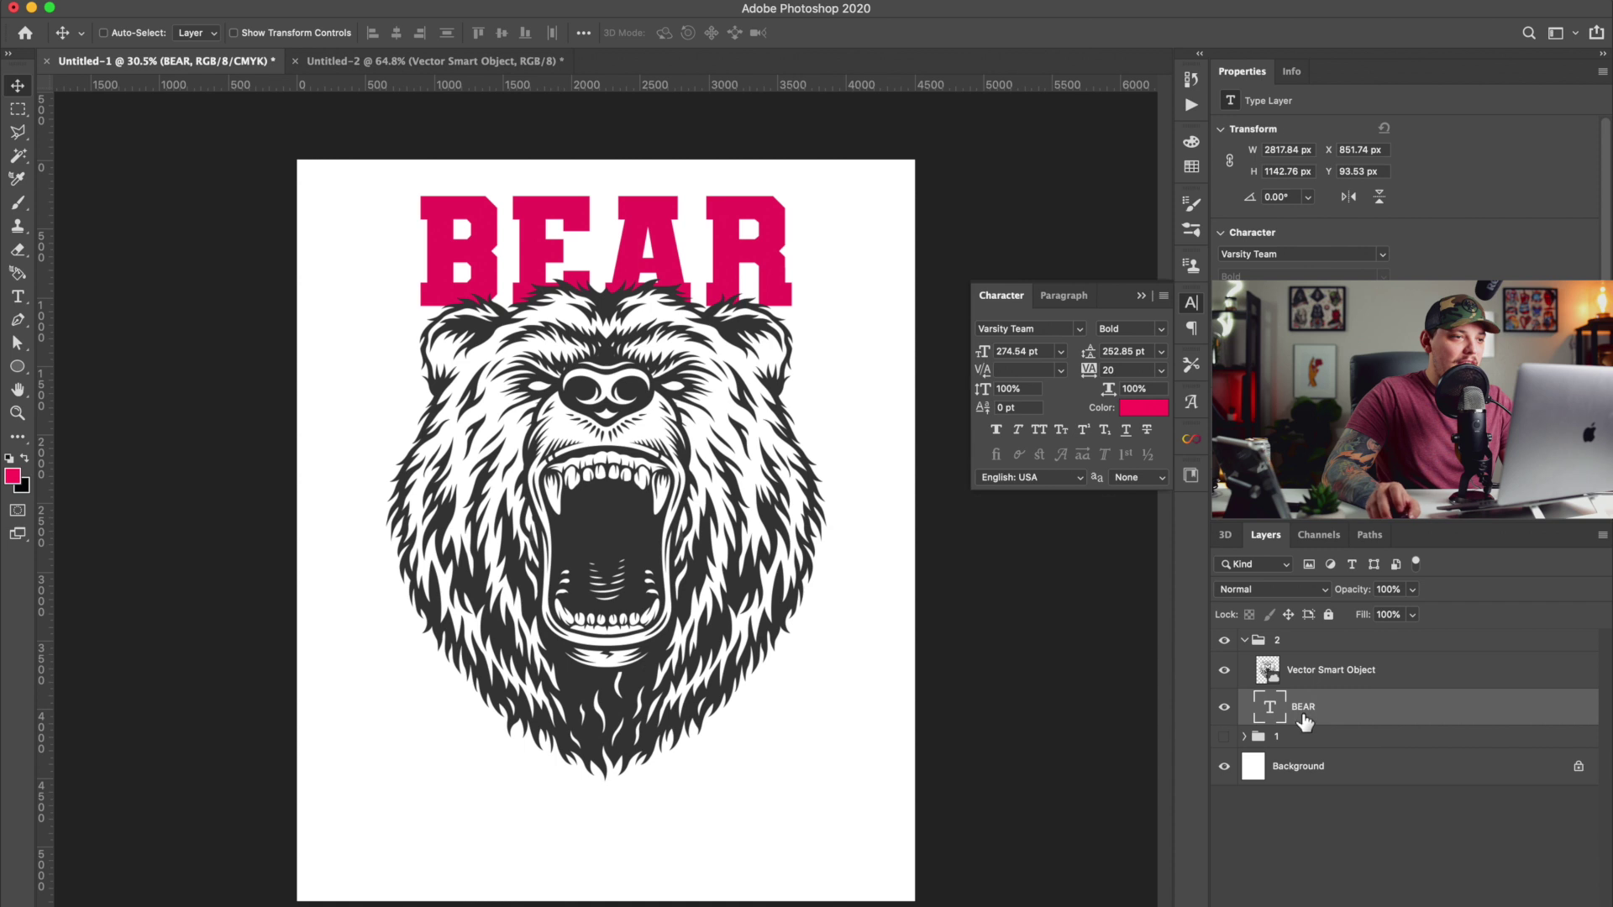
Lower BEAR so the head overlaps it and change its colour to black.
drag(684, 198, 685, 225)
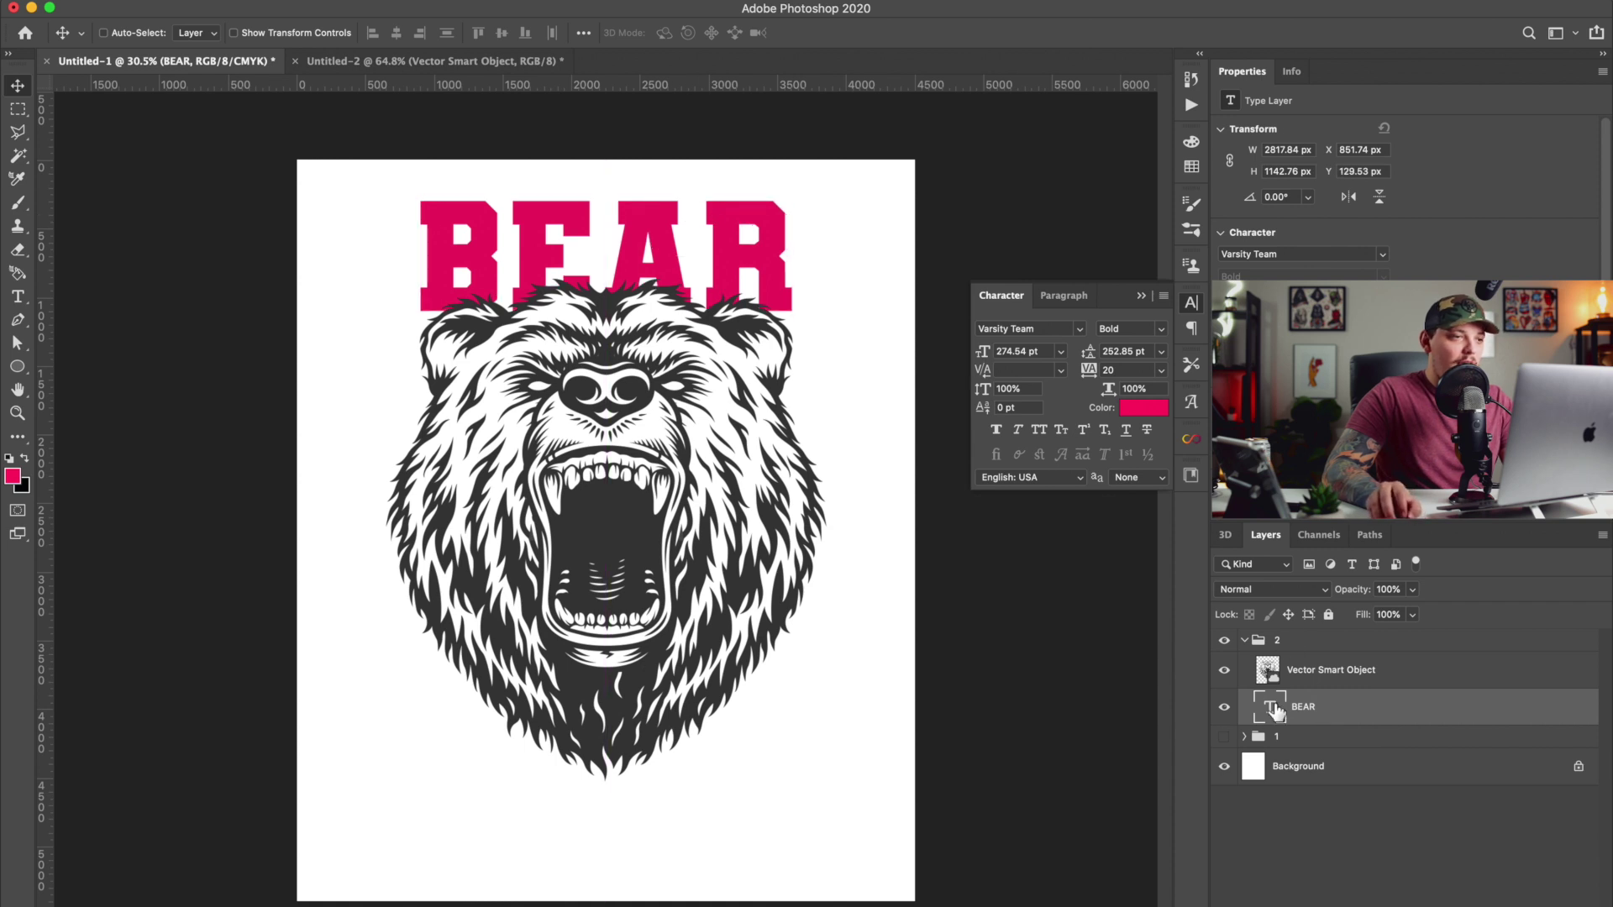
double_click(1275, 710)
click(25, 460)
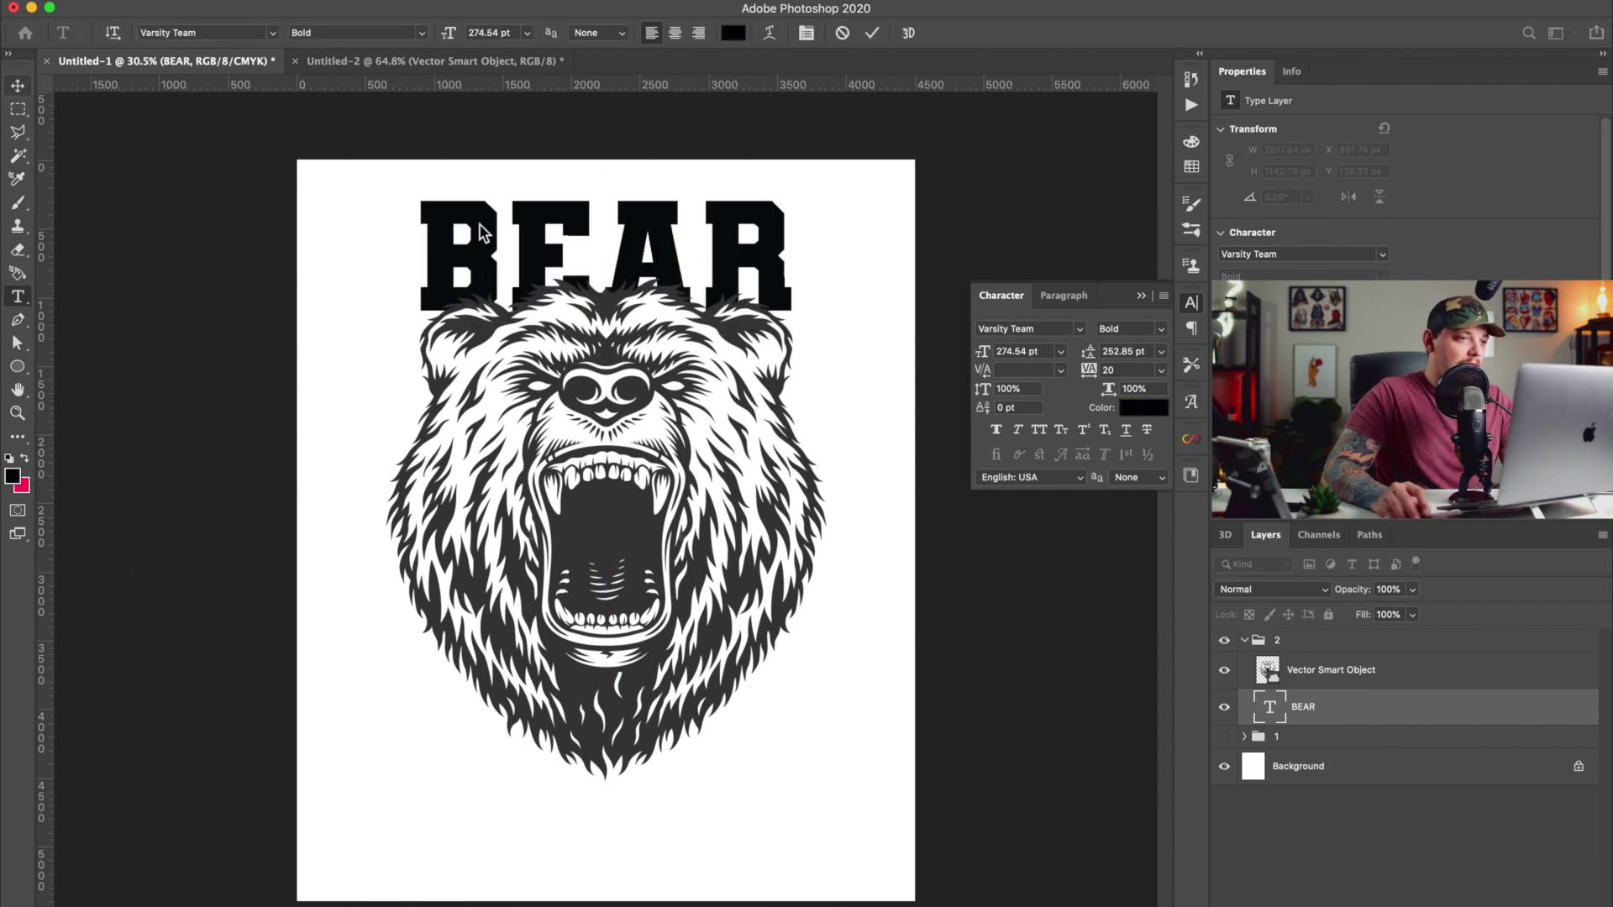
click(17, 85)
Darken the bear artwork with a Levels midtone of 0.18 and commit the CLUB text.
click(1305, 680)
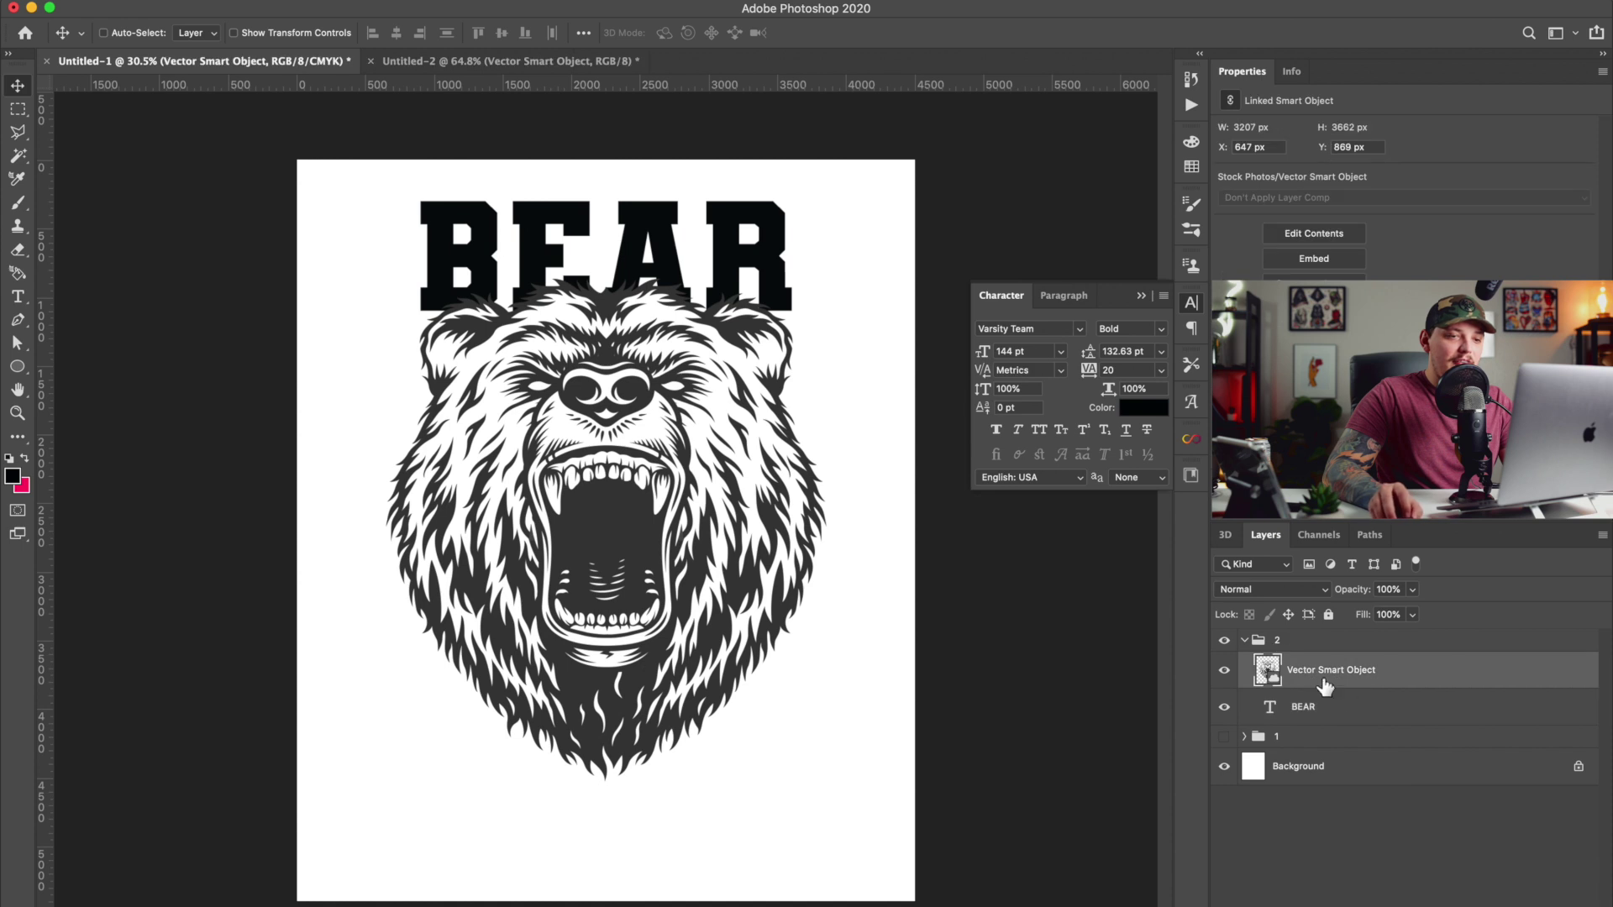
click(202, 2)
mouse_move(378, 36)
click(480, 53)
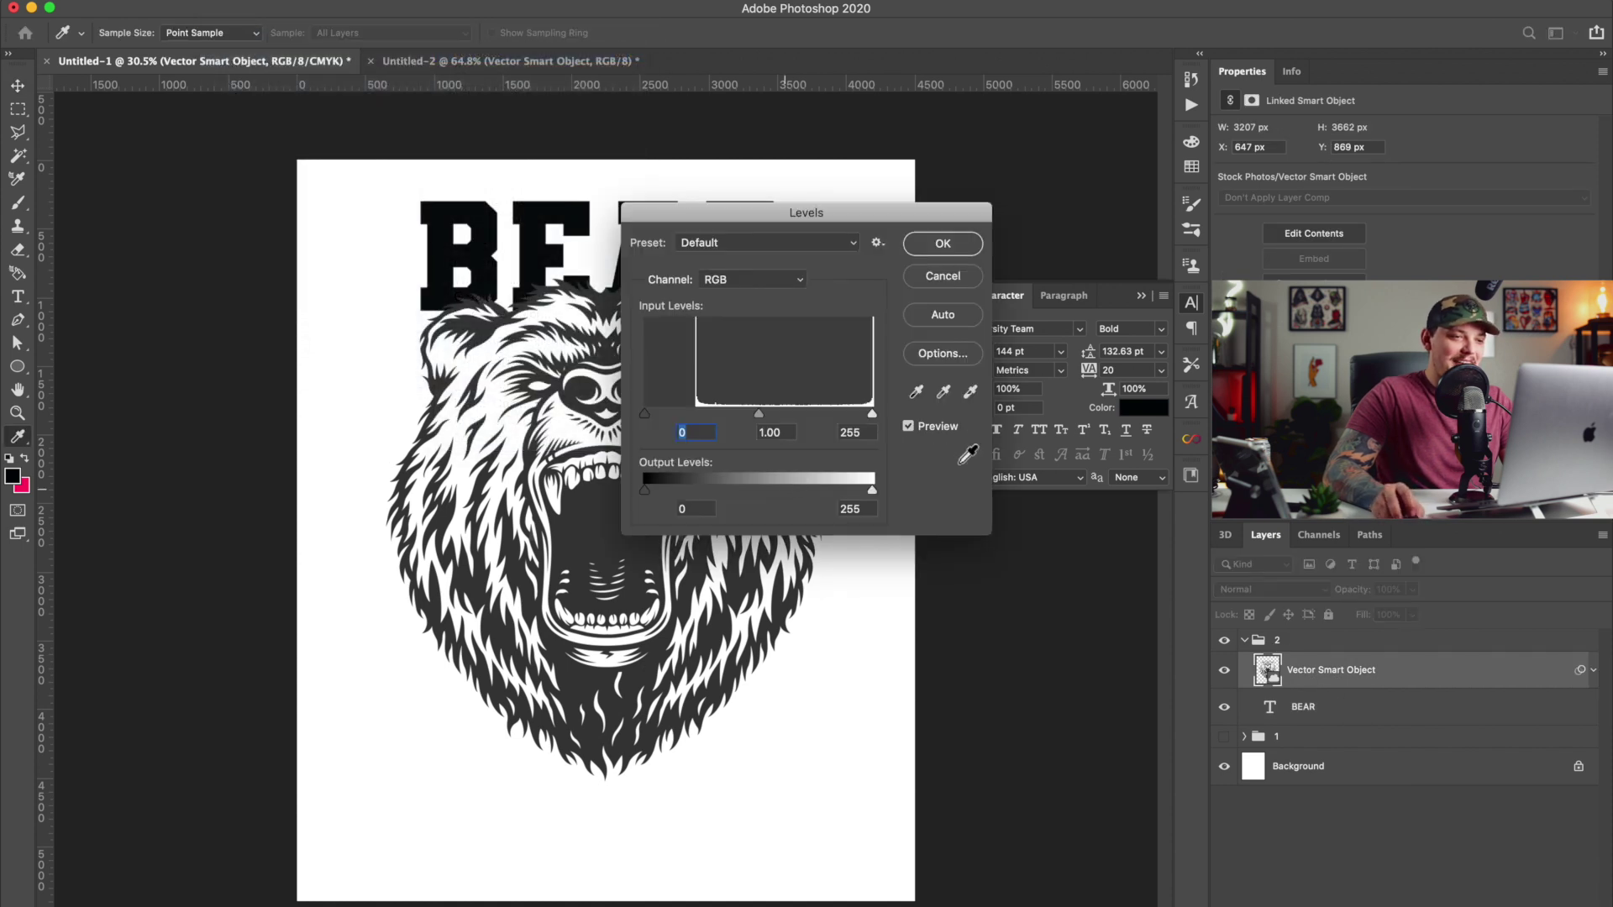
drag(759, 414, 845, 415)
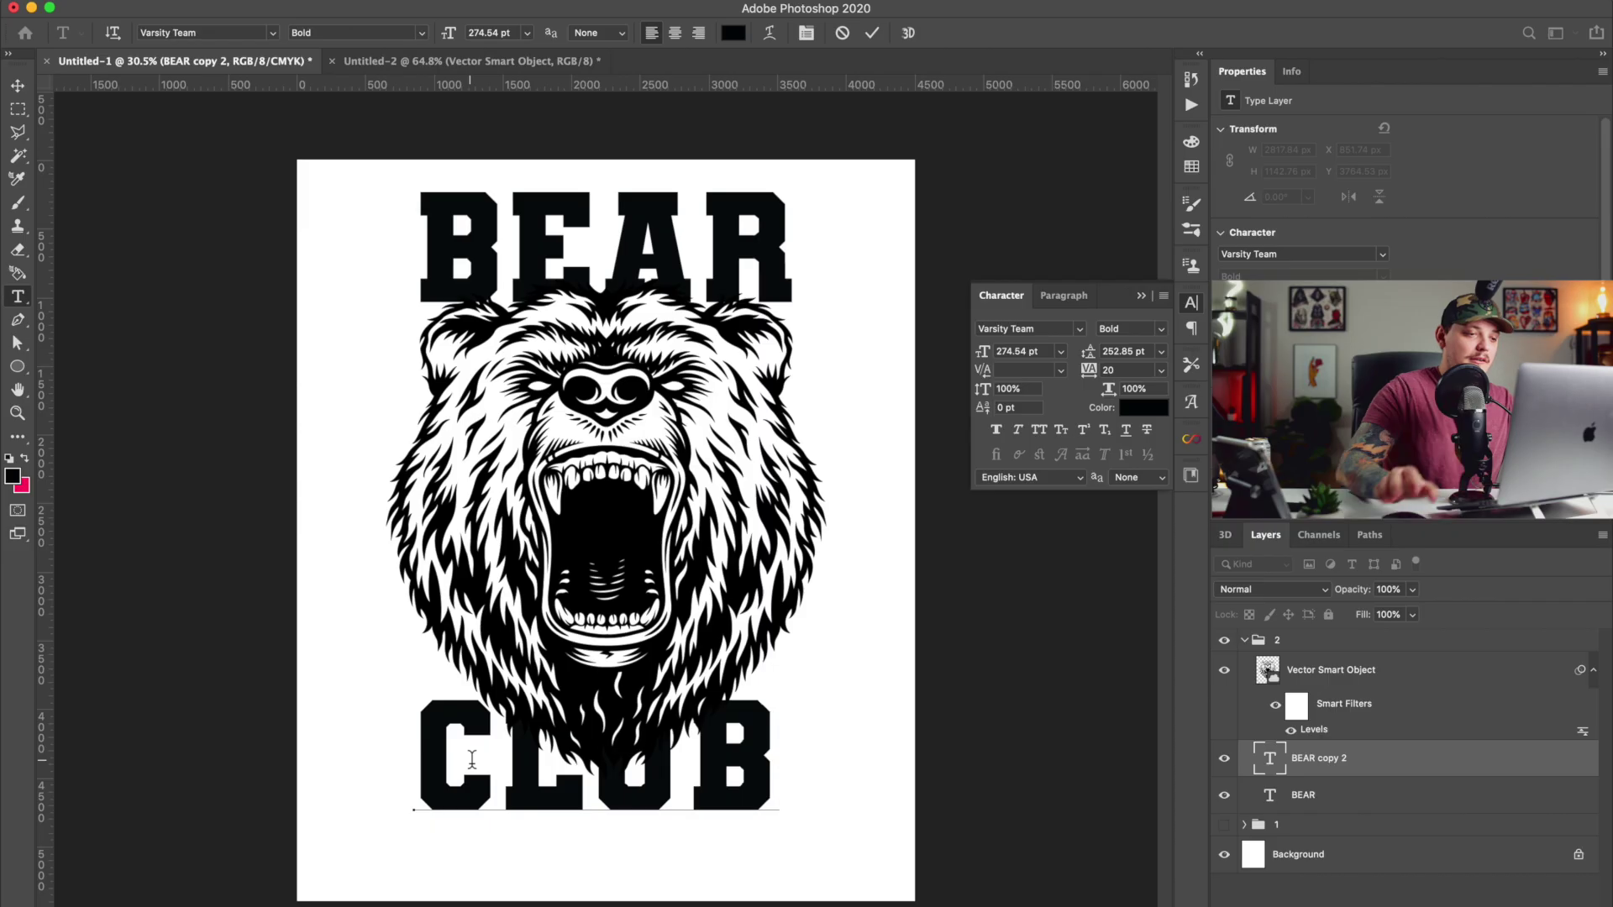
key(Escape)
key(v)
key(super+a)
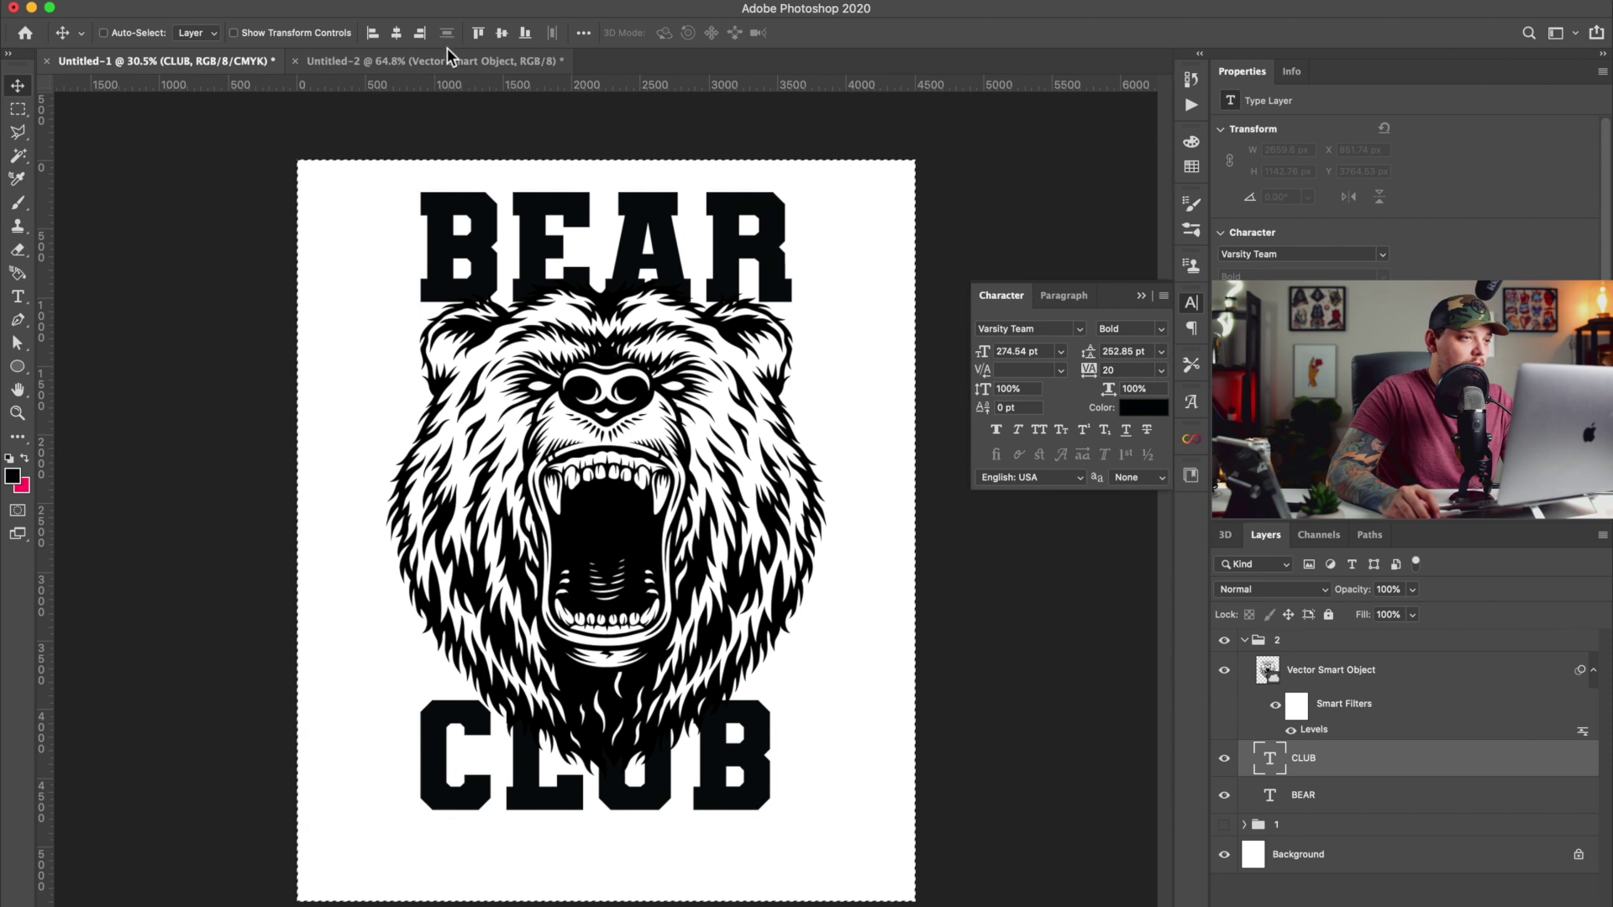
Centre CLUB horizontally on the canvas and nudge it slightly lower.
click(396, 35)
key(super+d)
drag(821, 470, 811, 501)
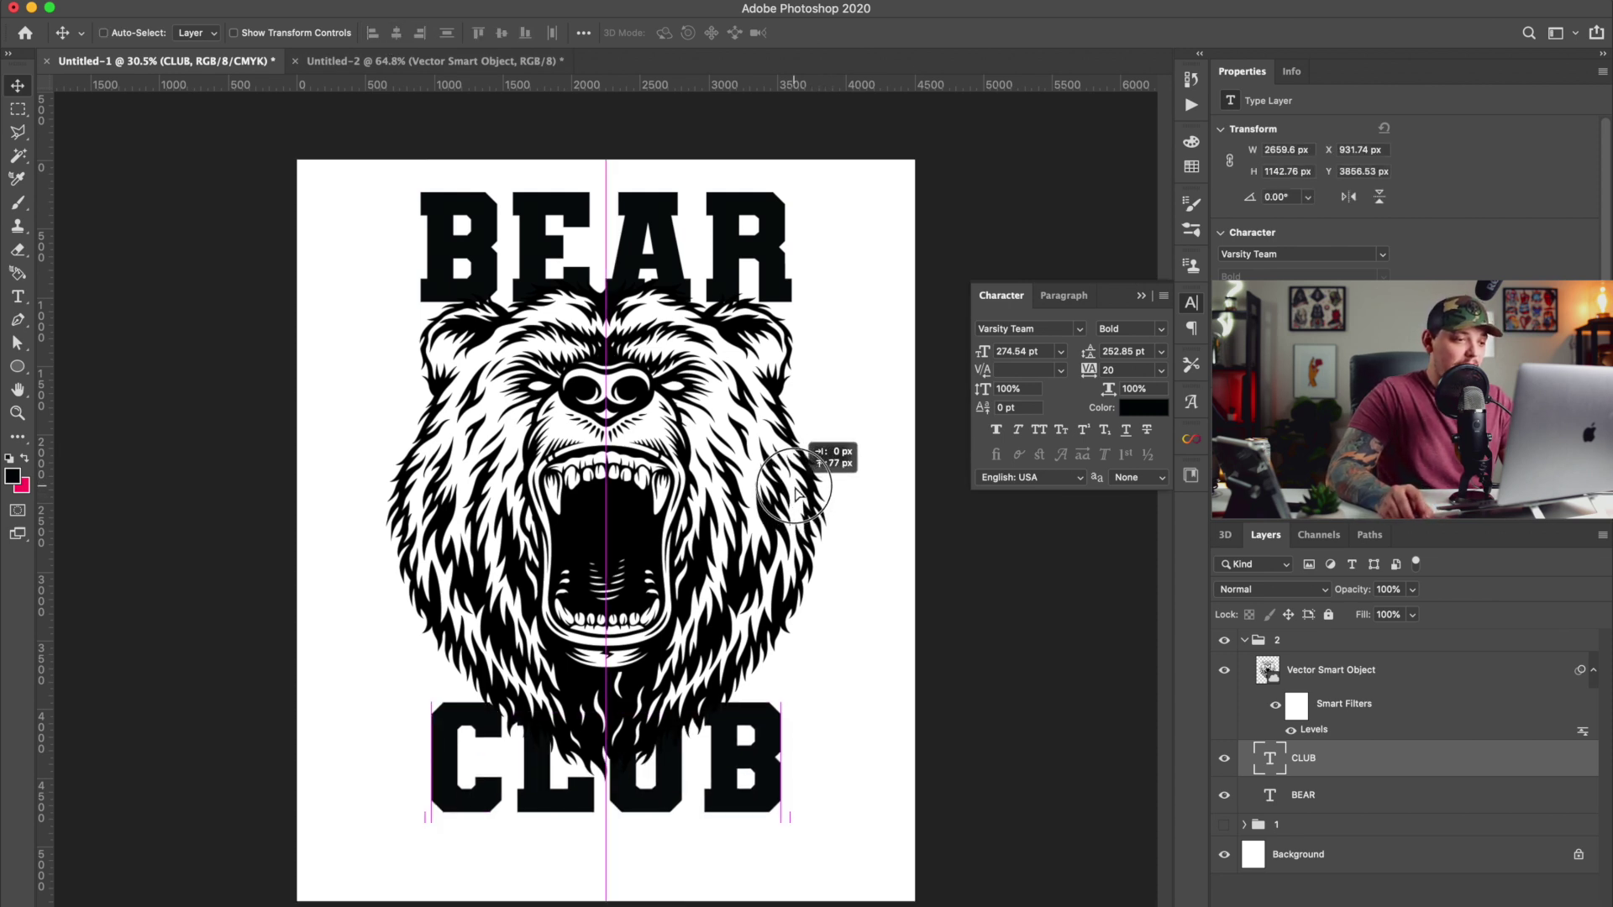
Warp BEAR with the Arc Lower style at about -33% bend.
click(1336, 796)
key(super+t)
right_click(615, 241)
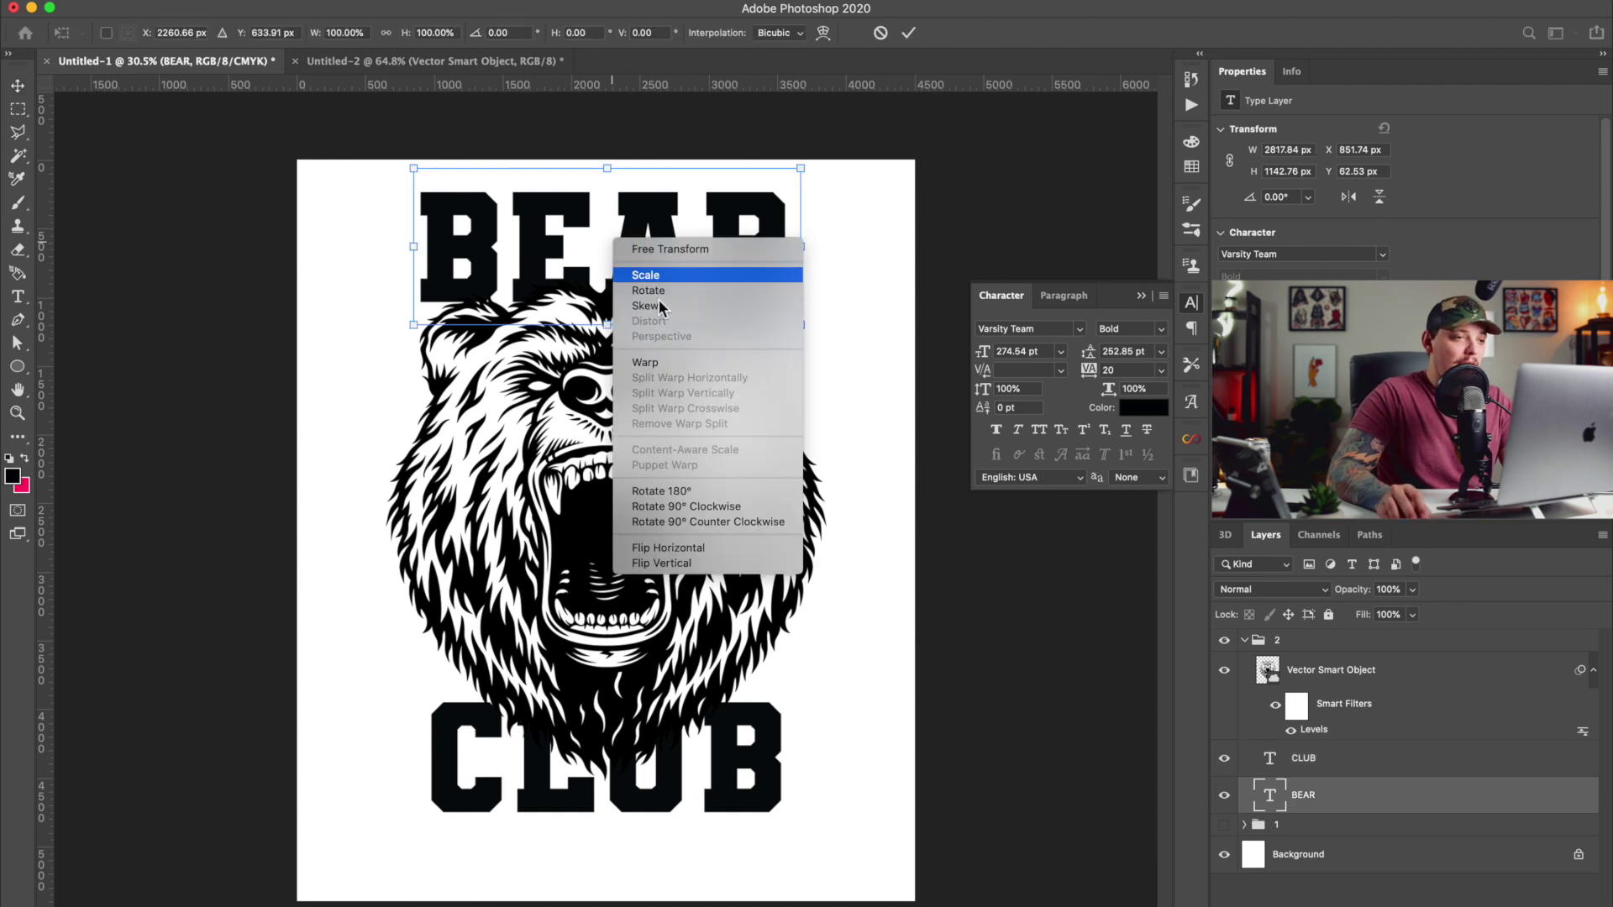
click(667, 362)
click(447, 32)
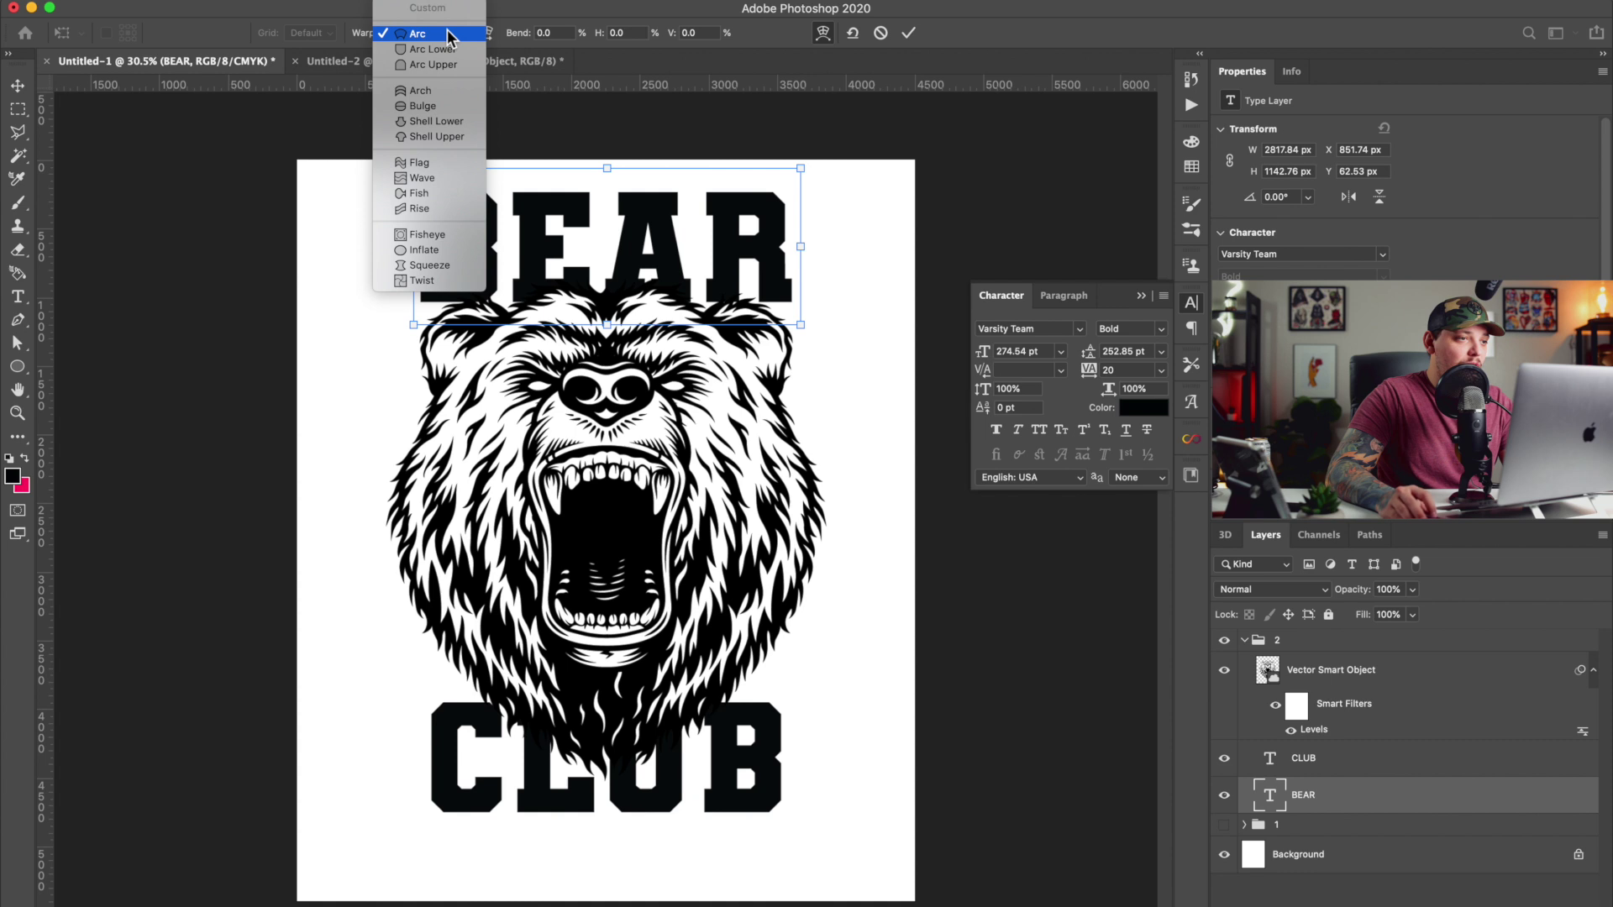
click(461, 52)
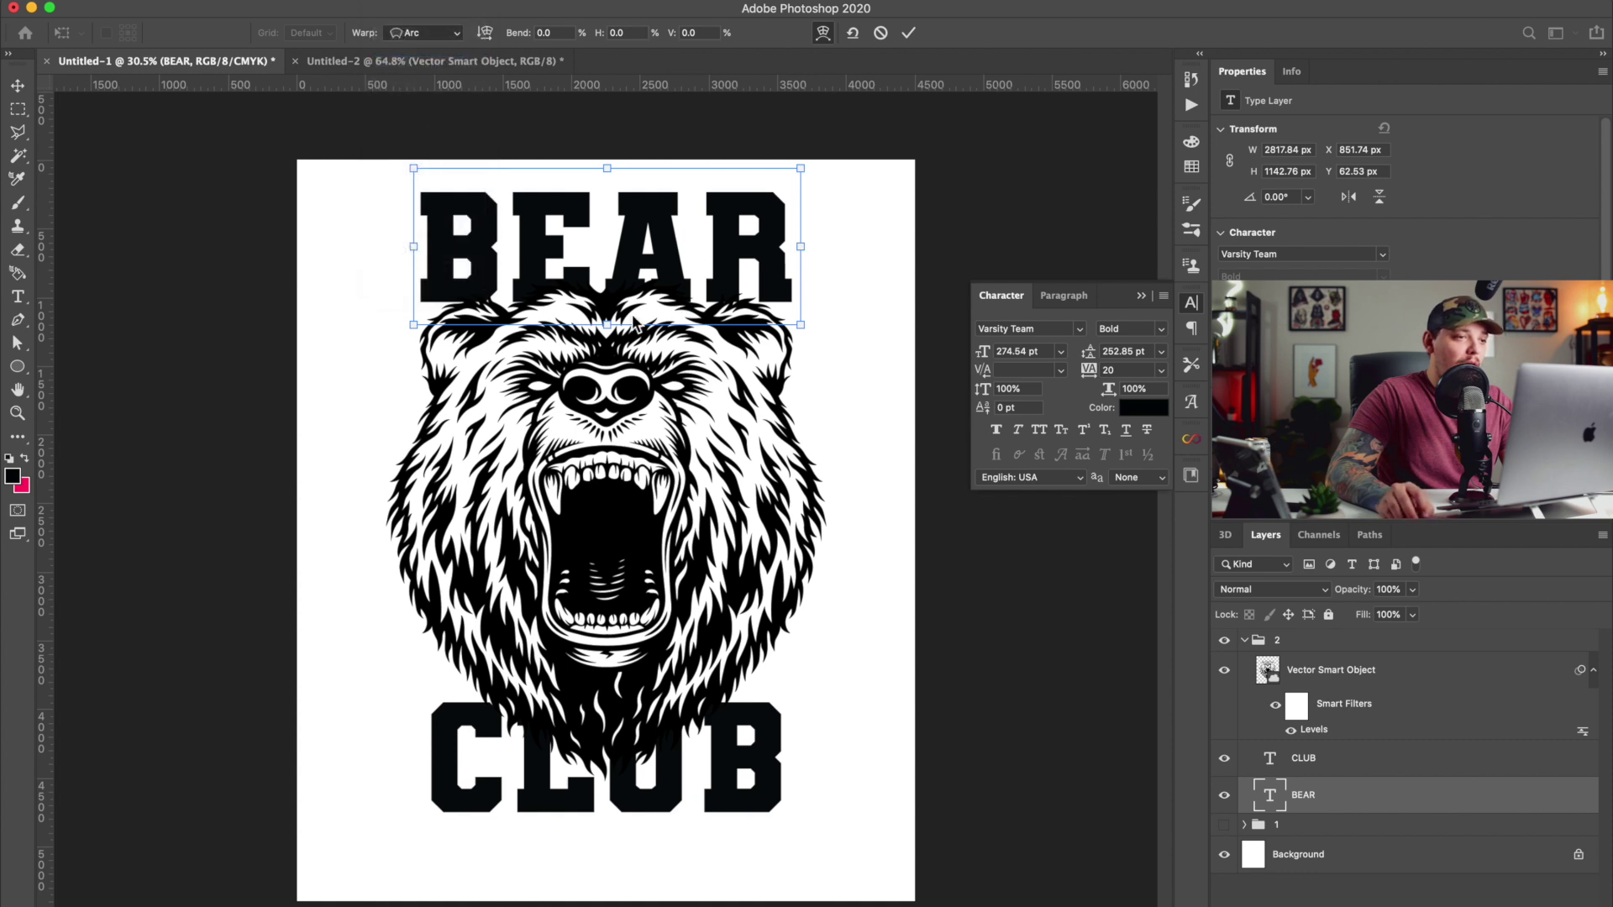
drag(605, 344, 603, 278)
click(16, 86)
Move BEAR slightly down while keeping it horizontally centred.
drag(751, 294, 752, 305)
key(super+z)
drag(571, 168, 572, 180)
key(super+a)
key(super+d)
drag(817, 329, 813, 325)
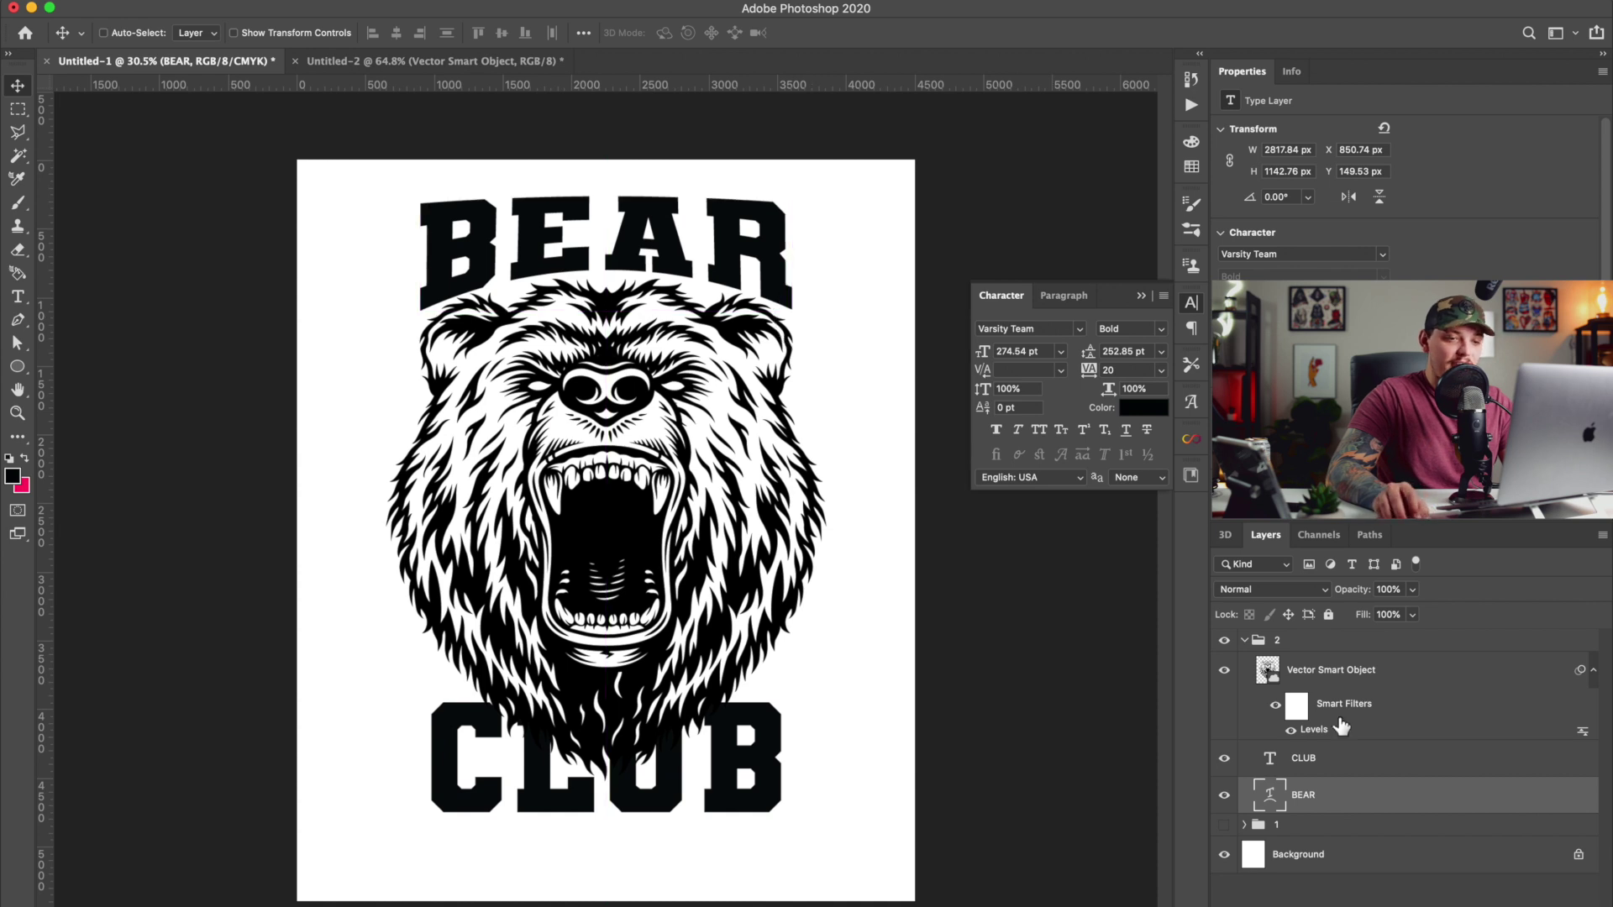
Warp CLUB with the Arc Upper style at about -43.6% bend.
click(1324, 754)
key(super+t)
right_click(633, 759)
click(662, 766)
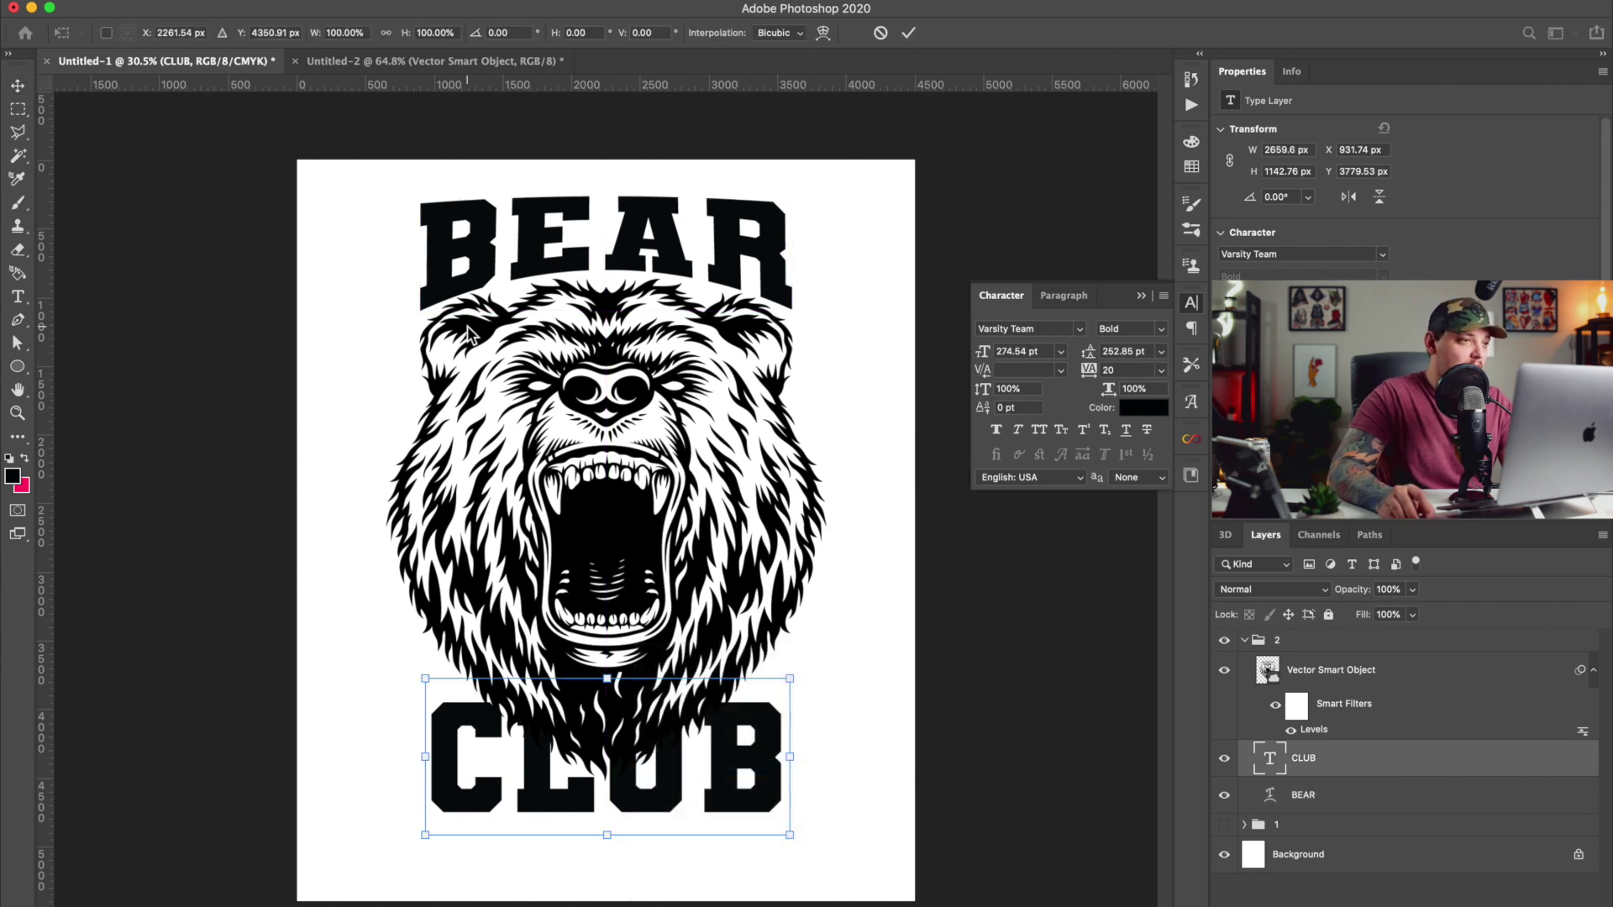
click(378, 38)
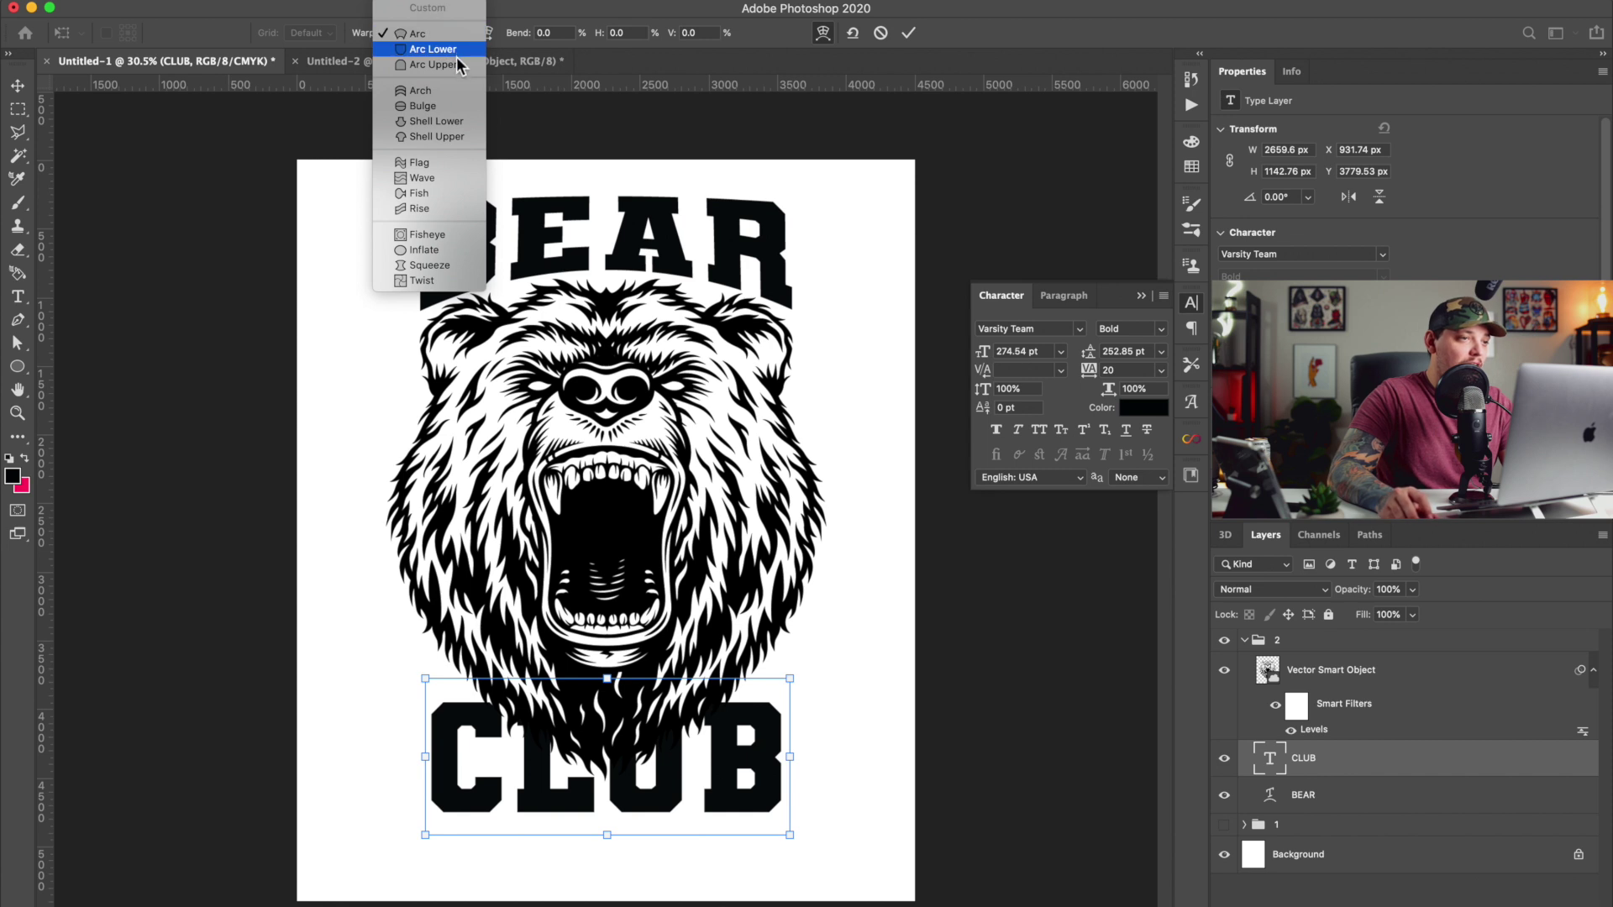
click(432, 65)
drag(600, 714, 604, 742)
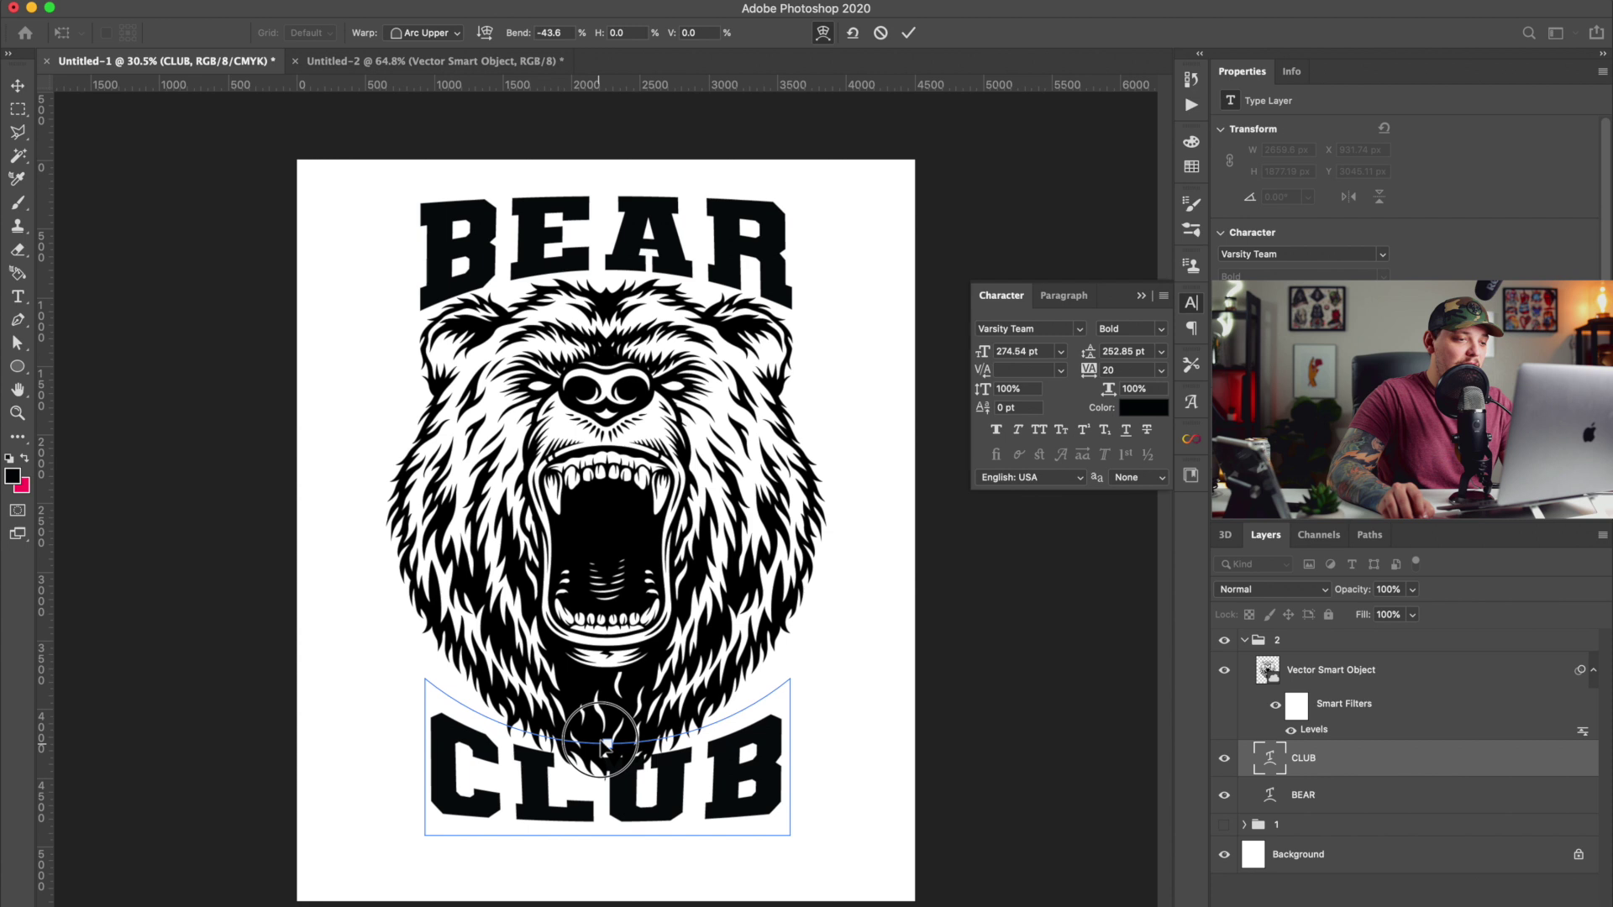
key(Return)
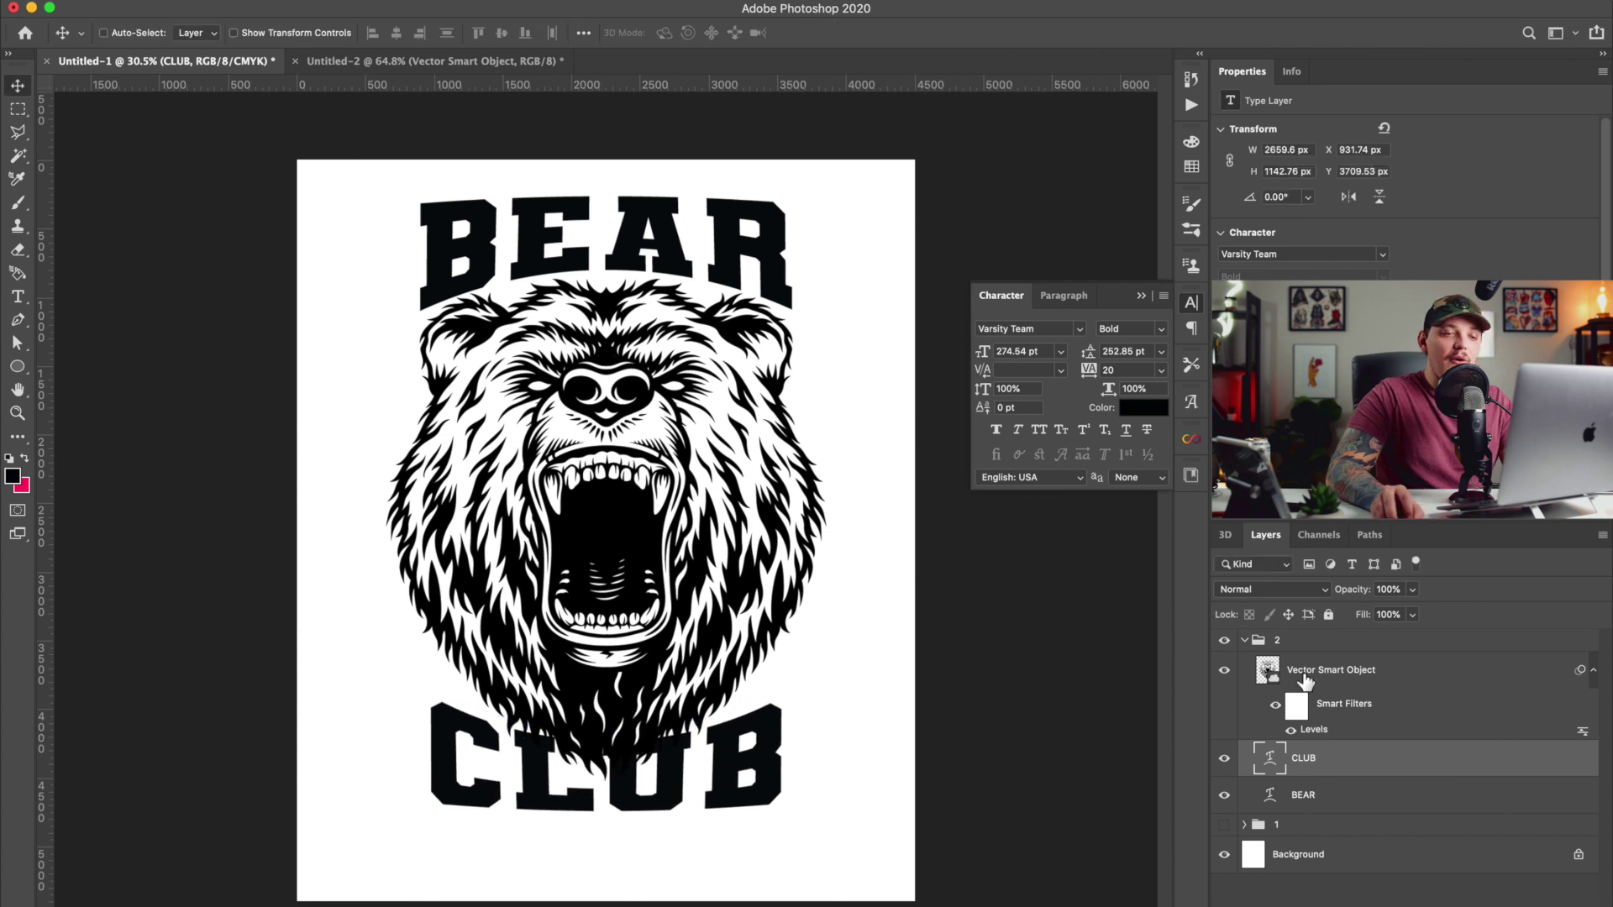
Adjust BEAR's vertical position so it frames the bear head.
click(1303, 795)
drag(806, 323, 779, 385)
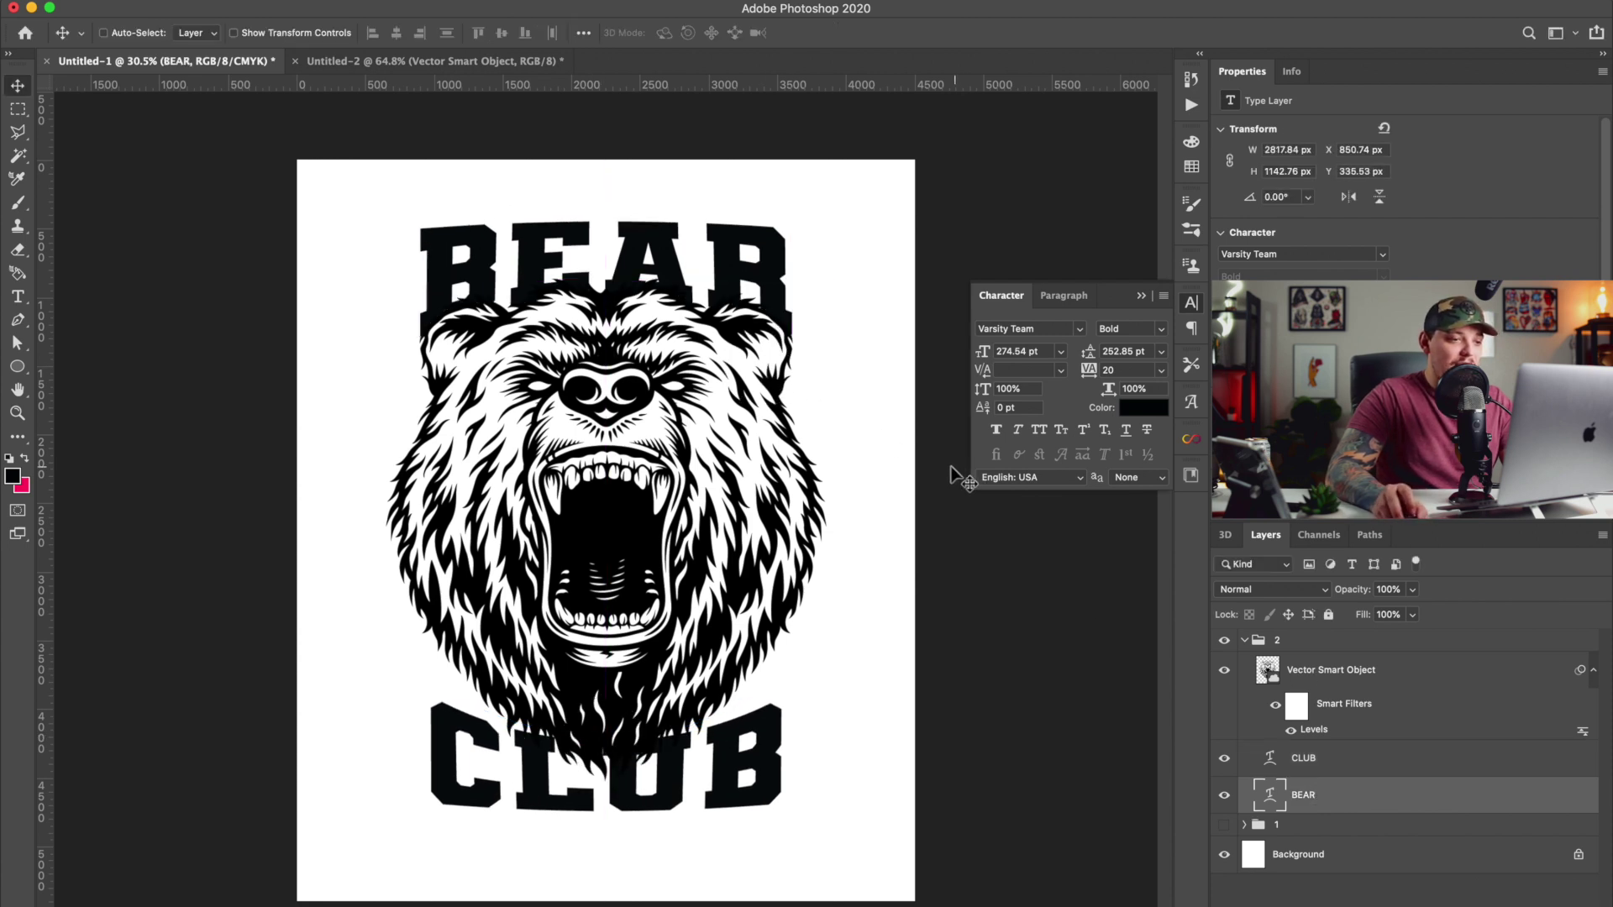
drag(838, 429, 838, 416)
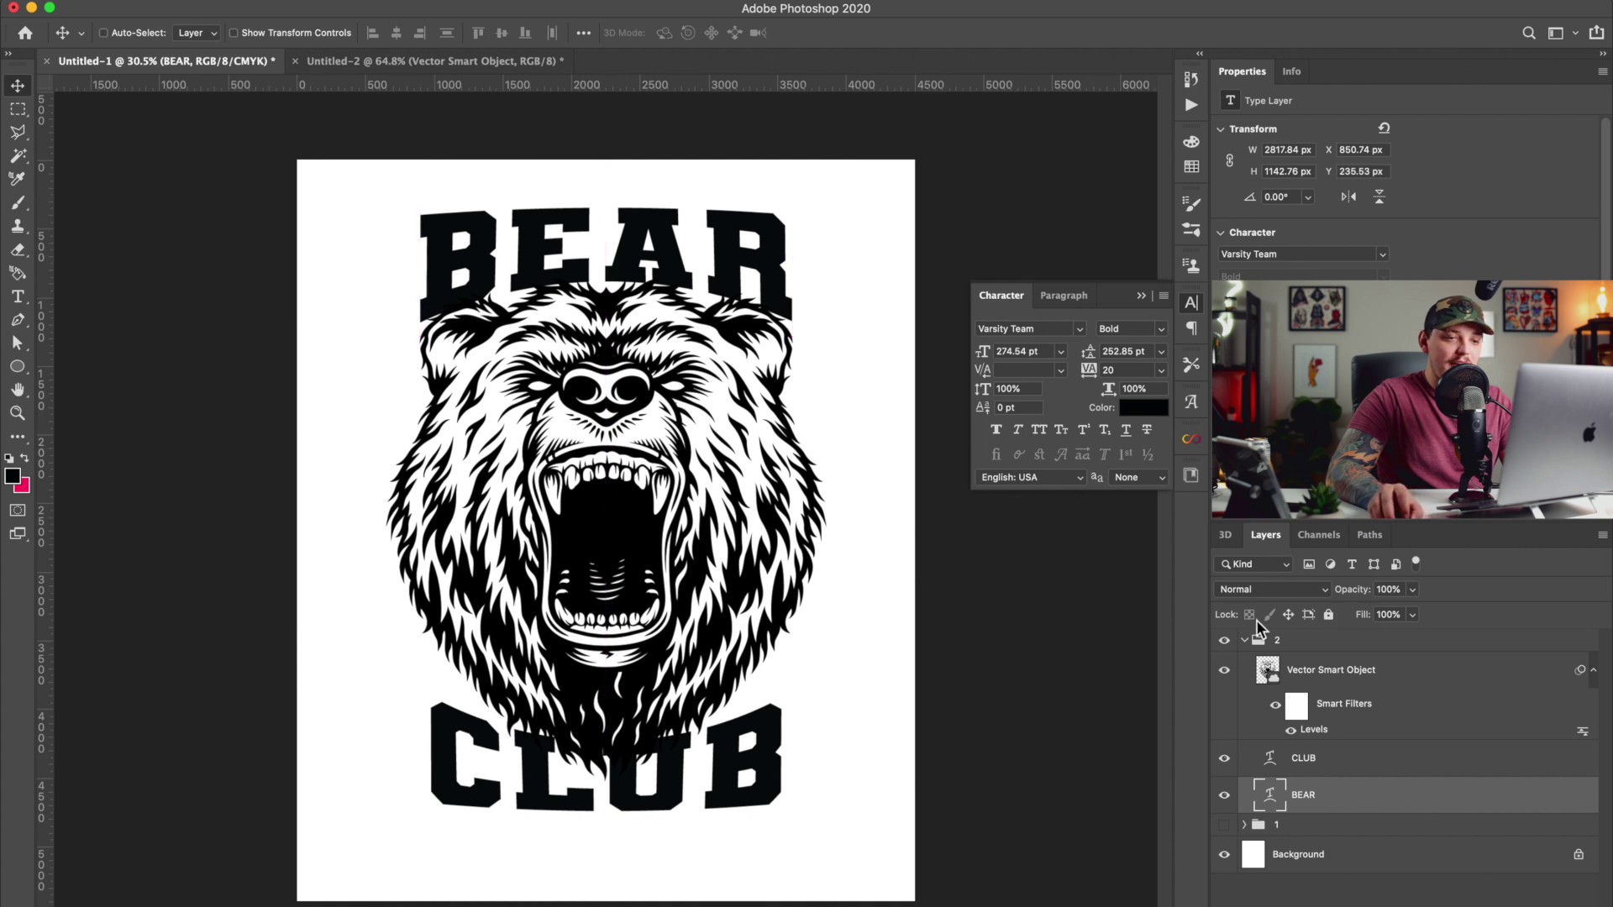
click(1321, 672)
Duplicate the bear artwork layer.
right_click(1338, 673)
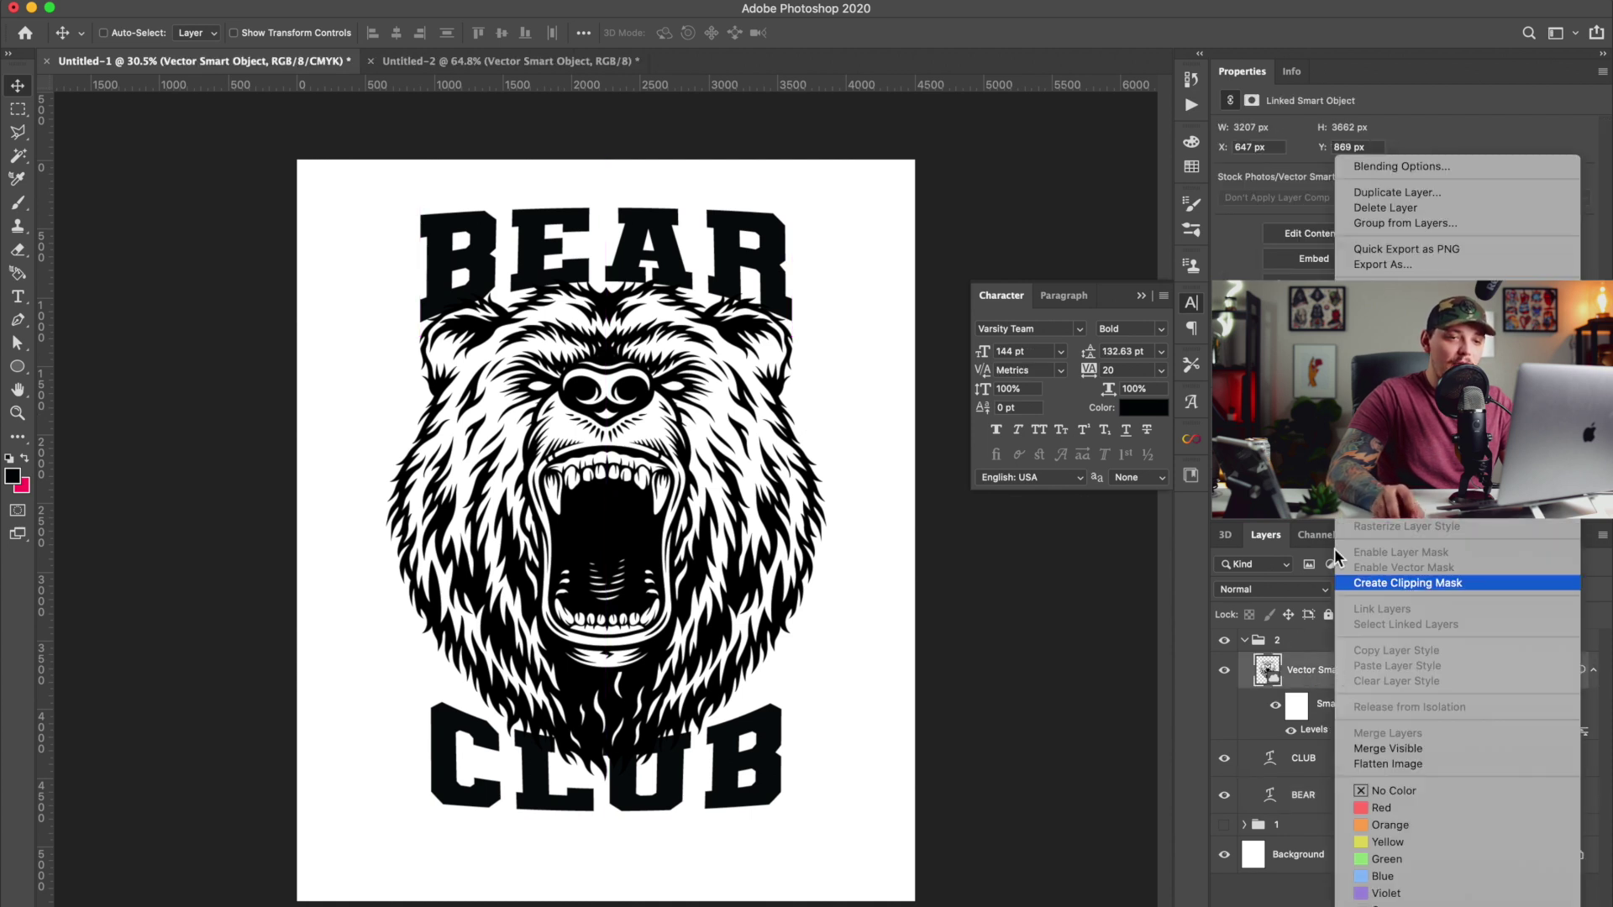
click(1419, 511)
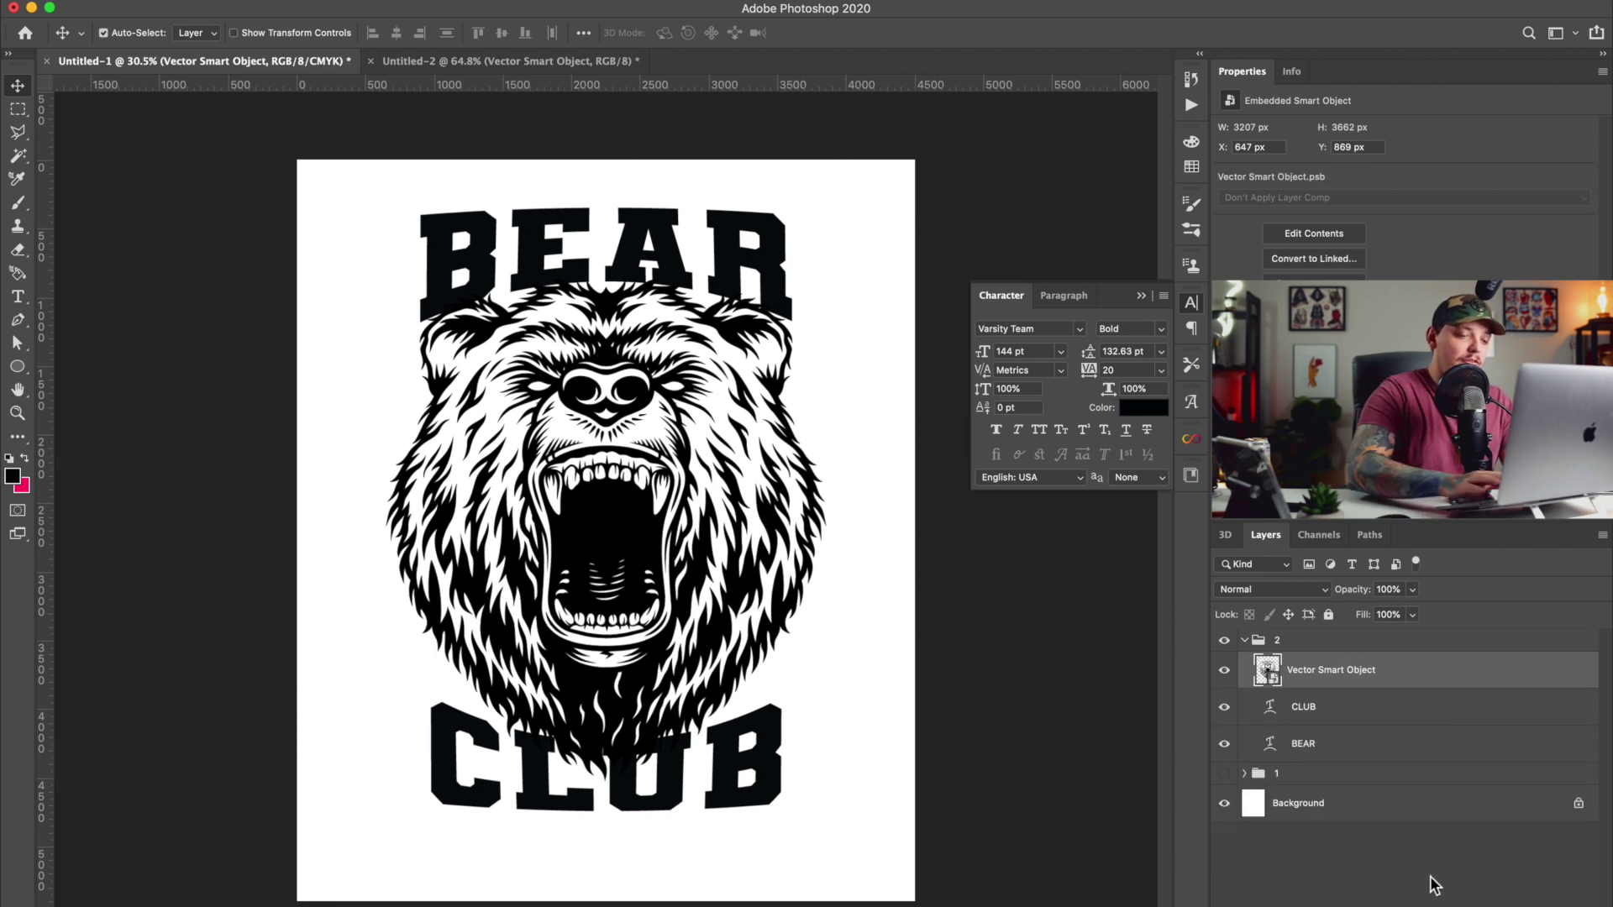
key(ctrl+j)
Give the original bear a Stroke effect and place Layer 12 directly above BEAR.
click(1377, 708)
click(1466, 906)
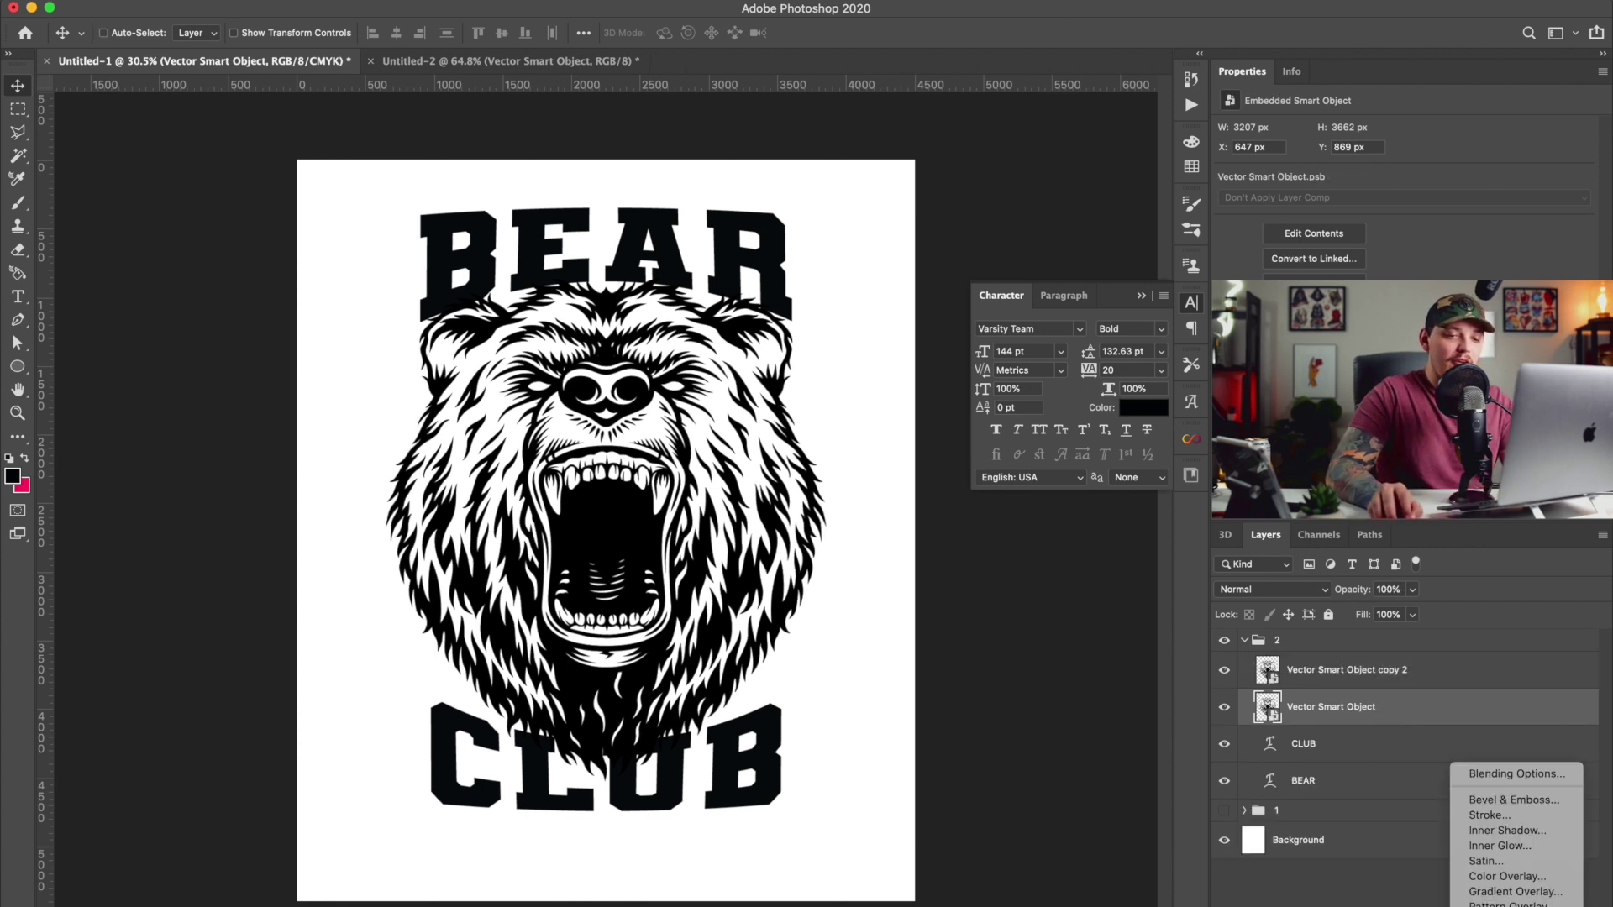
click(1490, 816)
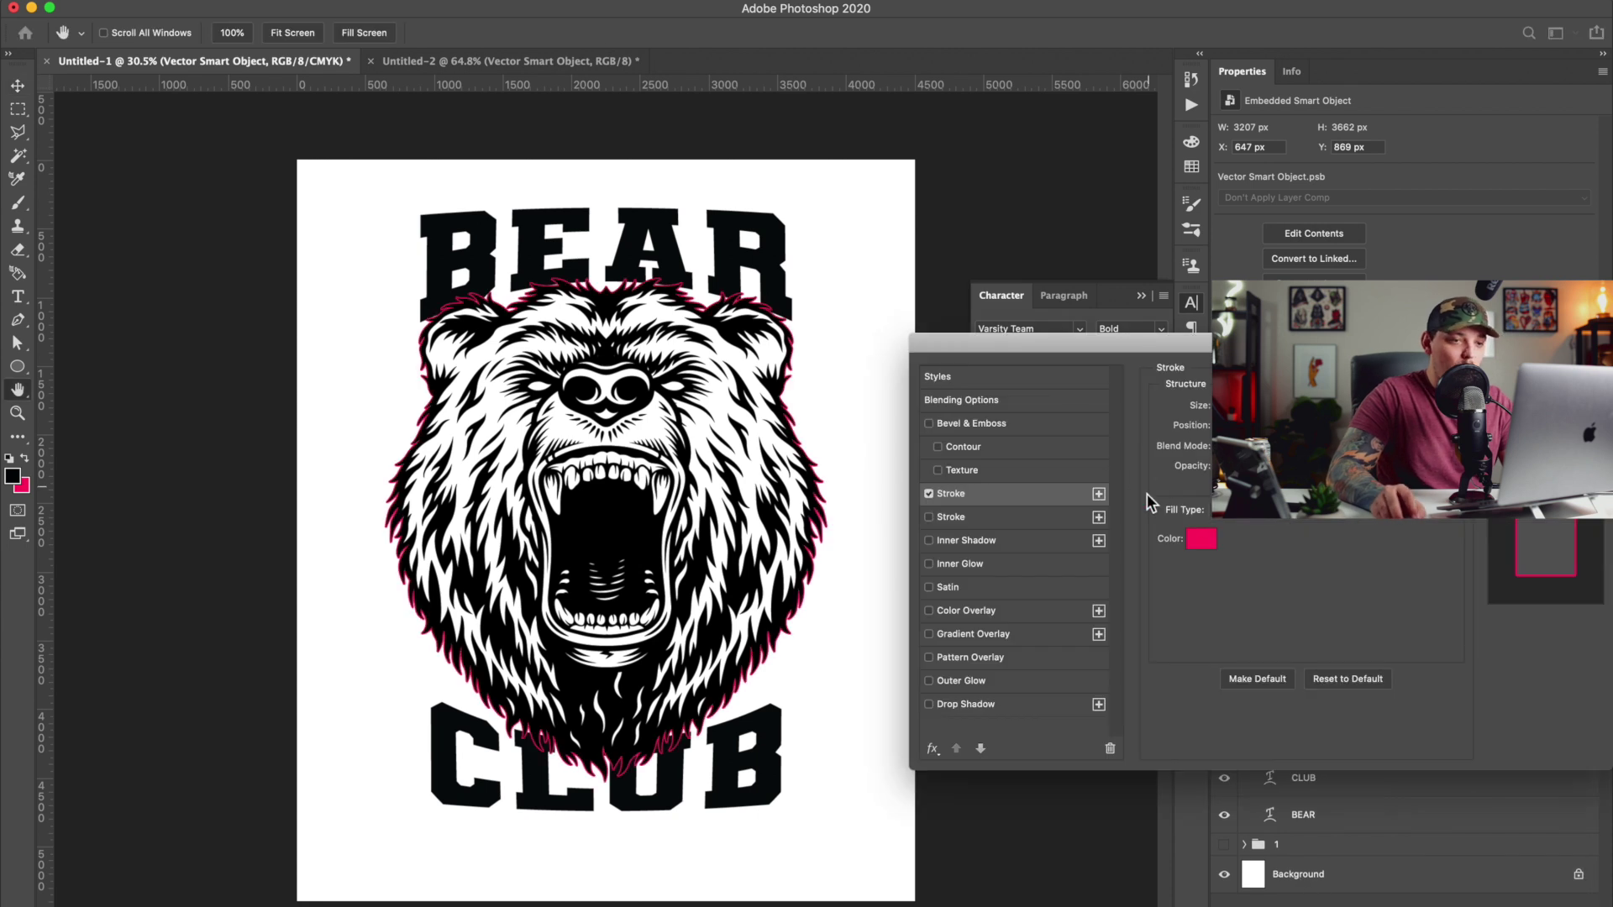
click(1200, 538)
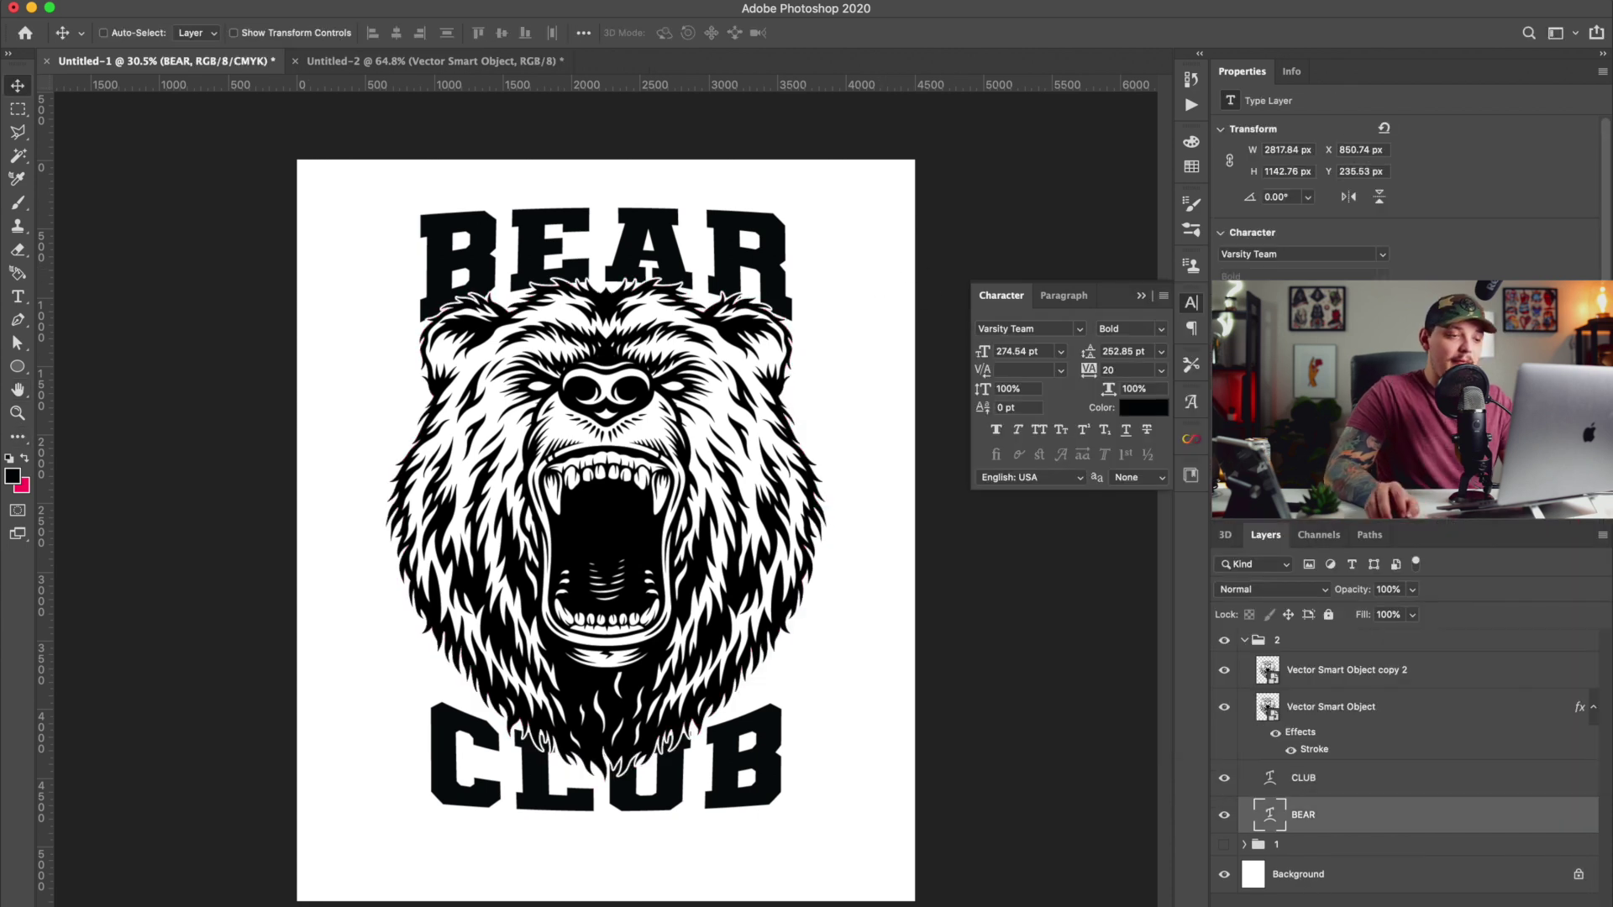
drag(1304, 815, 1318, 854)
Clip Layer 12 to BEAR and paint white Dissolve speckles at 900 px over the lower letters.
alt+click(1325, 833)
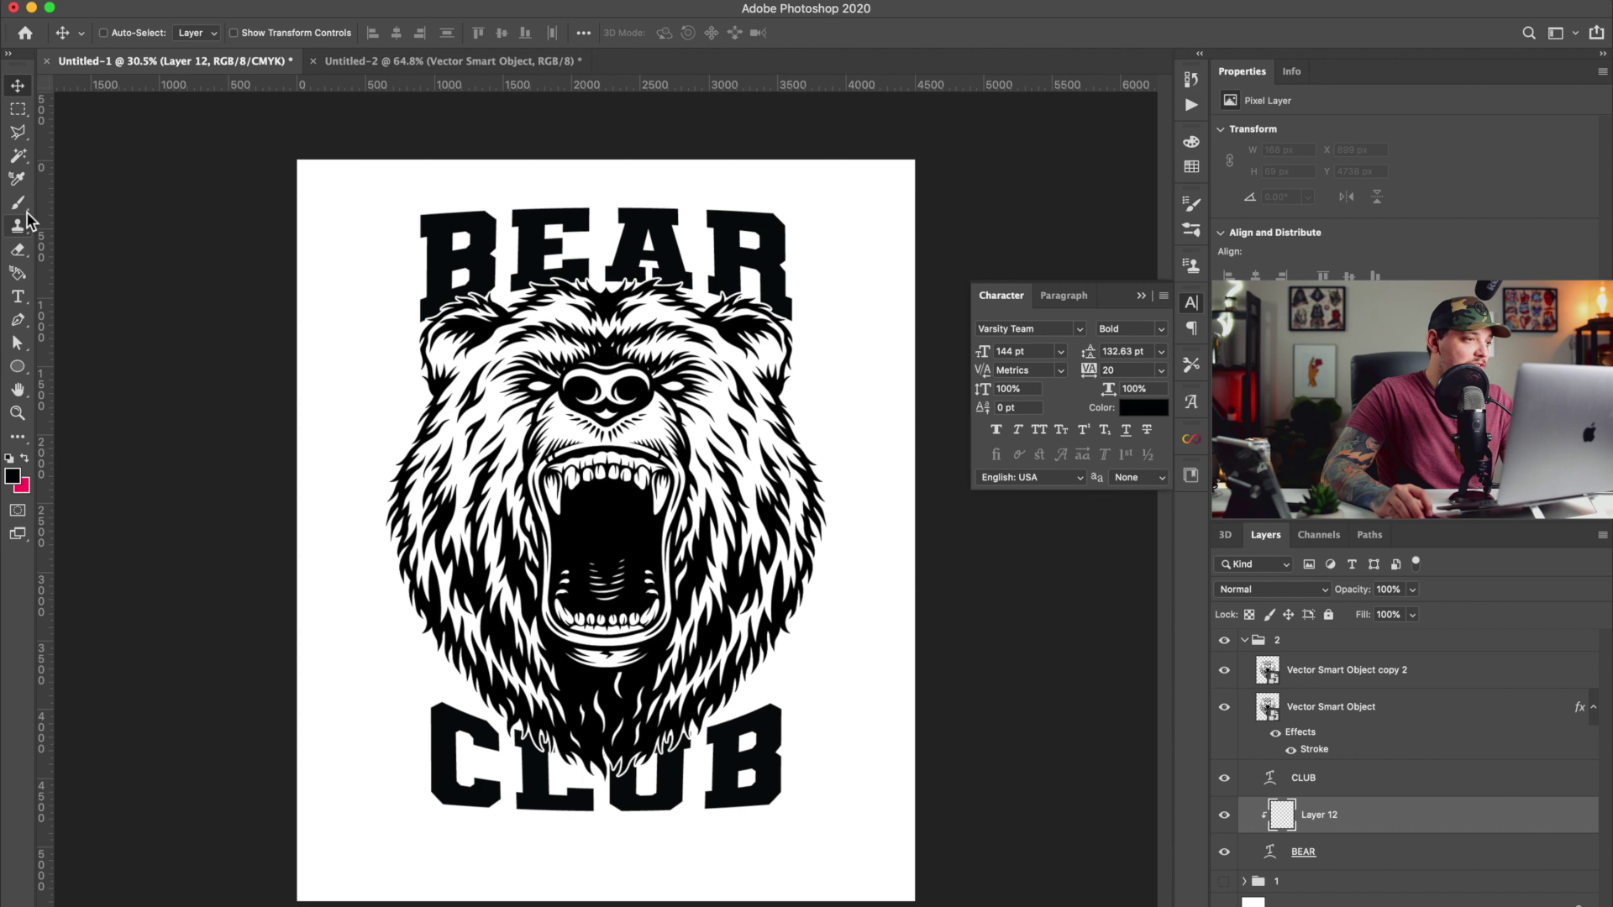
key(b)
click(18, 480)
text(ffffff)
key(Return)
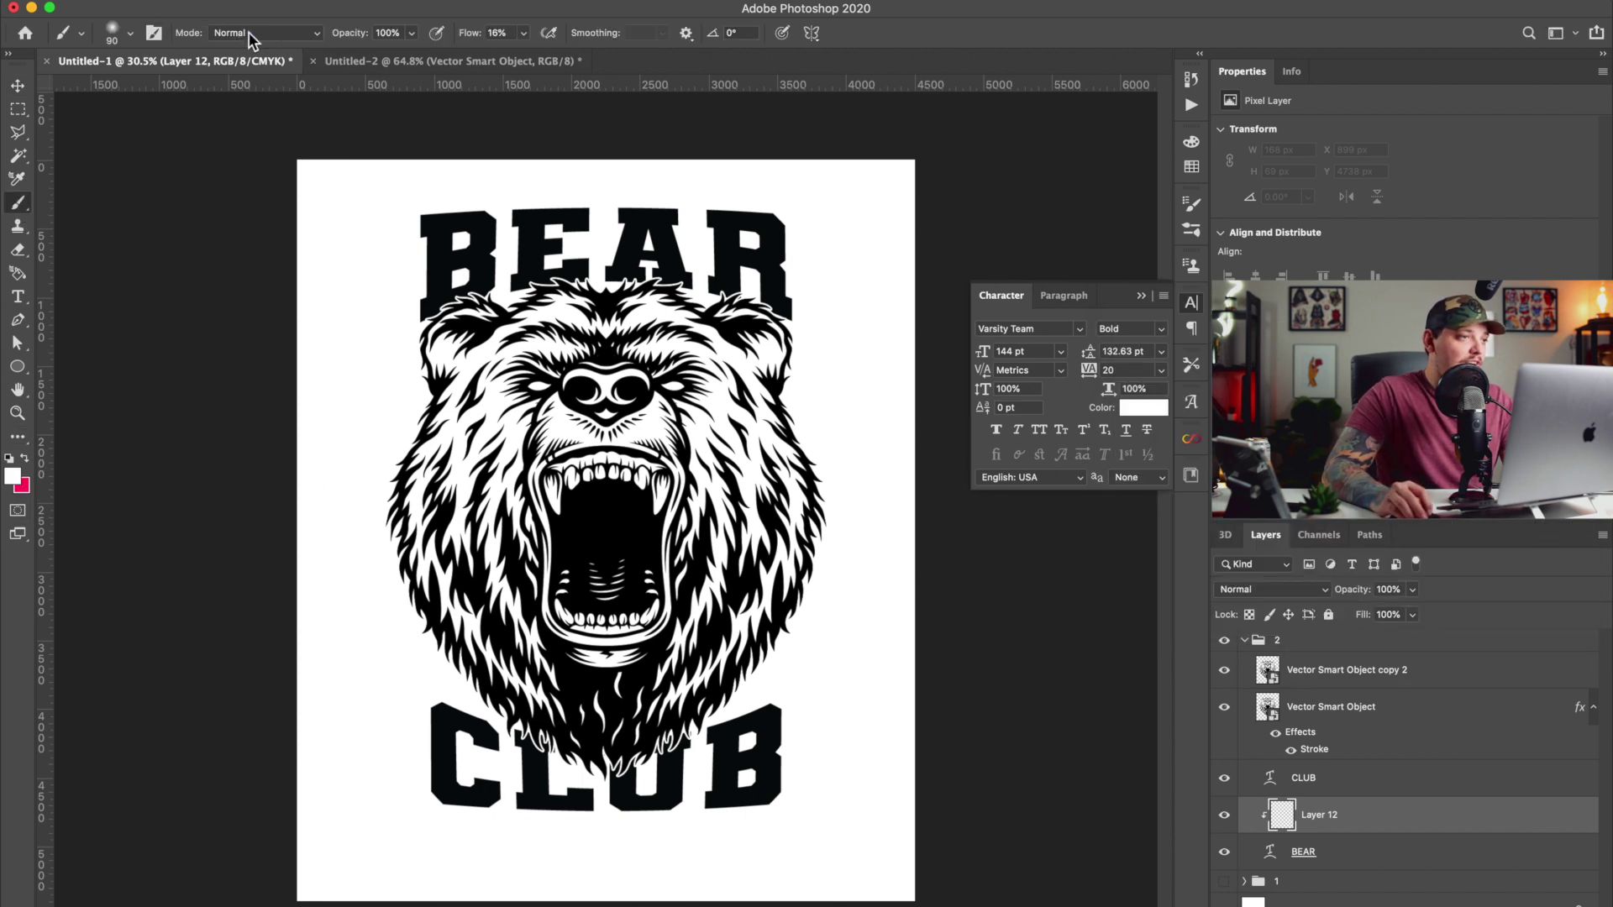
click(251, 34)
click(262, 47)
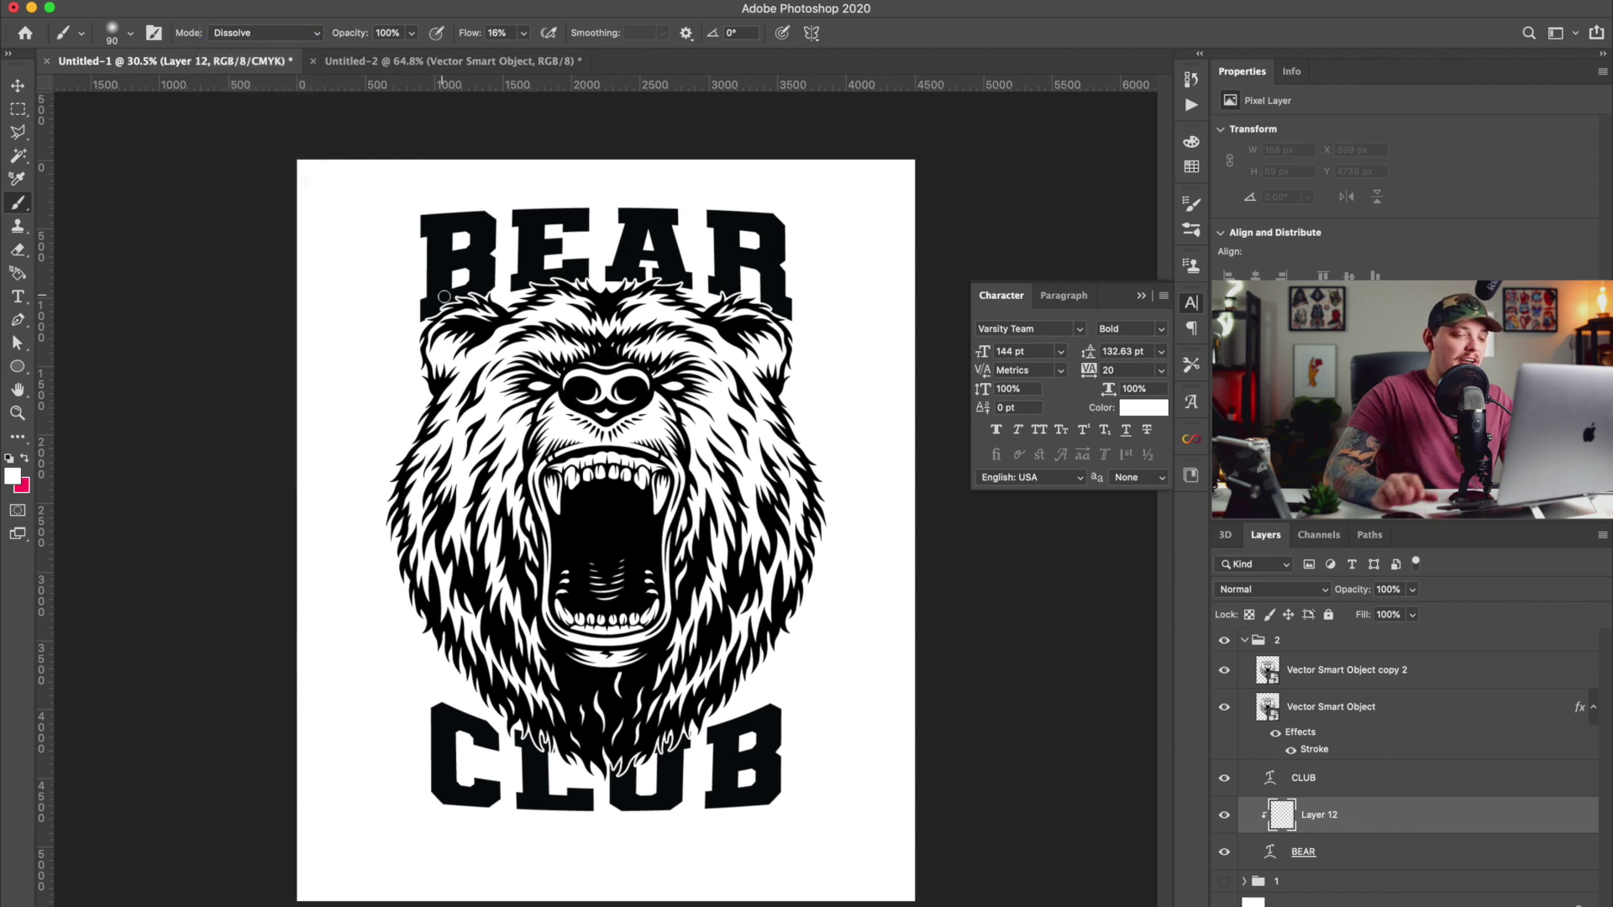
key(bracketright)
key(bracketright)
key(bracketright)
mouse_move(413, 353)
mouse_down()
mouse_move(506, 320)
mouse_move(487, 329)
mouse_move(627, 320)
mouse_move(589, 309)
mouse_move(778, 338)
mouse_move(703, 329)
mouse_move(737, 315)
mouse_move(565, 304)
mouse_move(366, 326)
mouse_move(668, 323)
mouse_move(601, 301)
mouse_move(657, 324)
mouse_move(763, 325)
mouse_up()
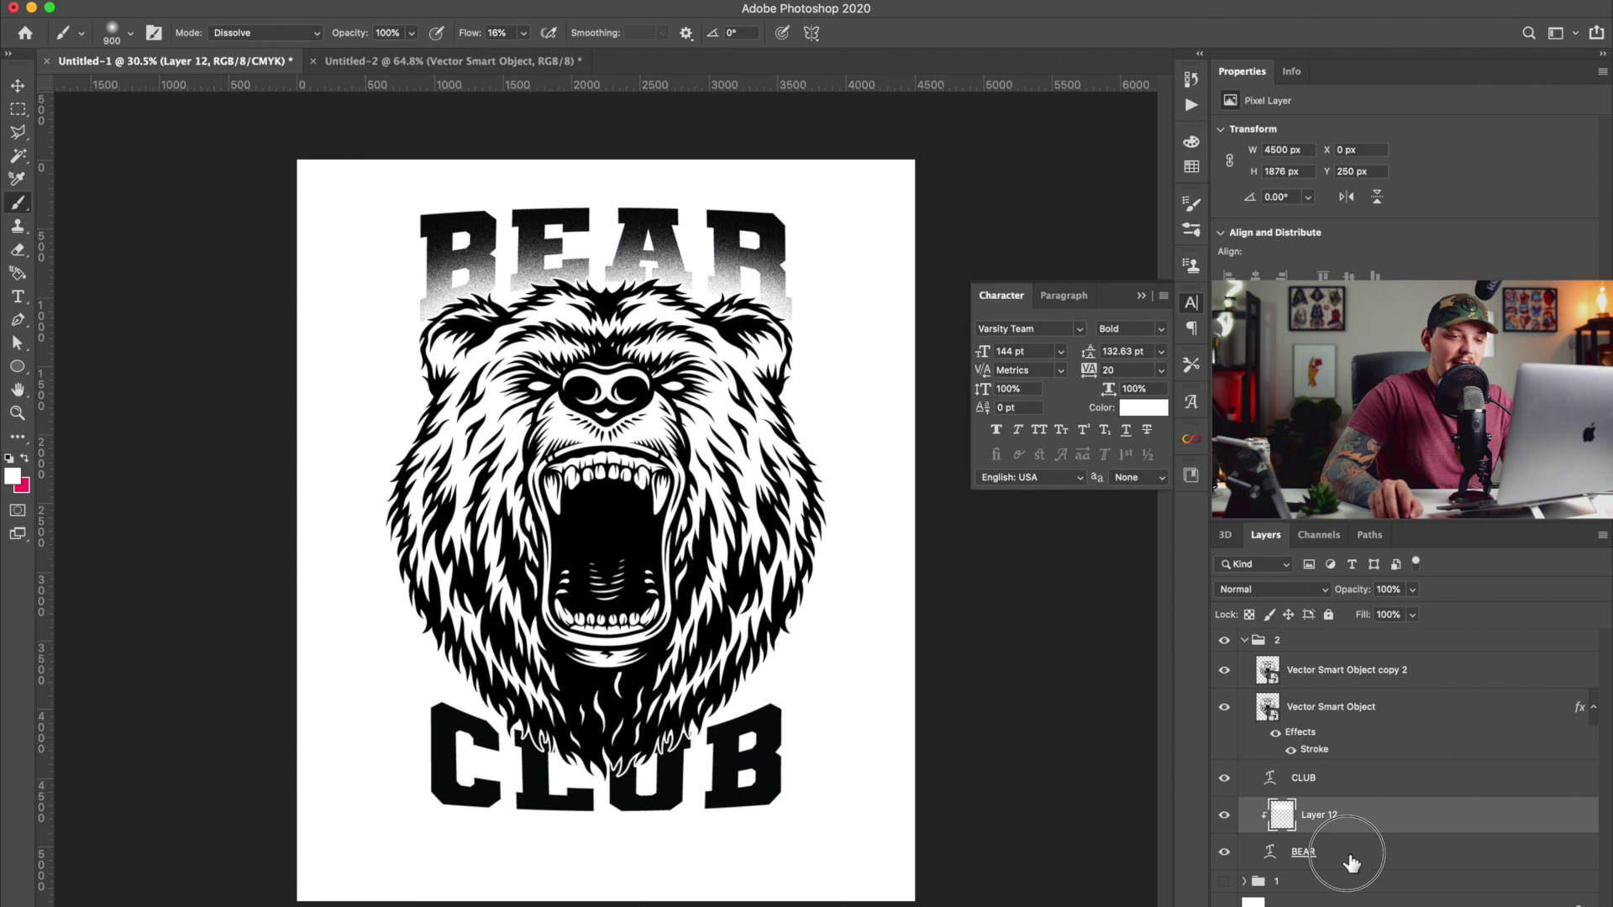
Add a thin black Stroke effect to the BEAR text layer.
click(1351, 859)
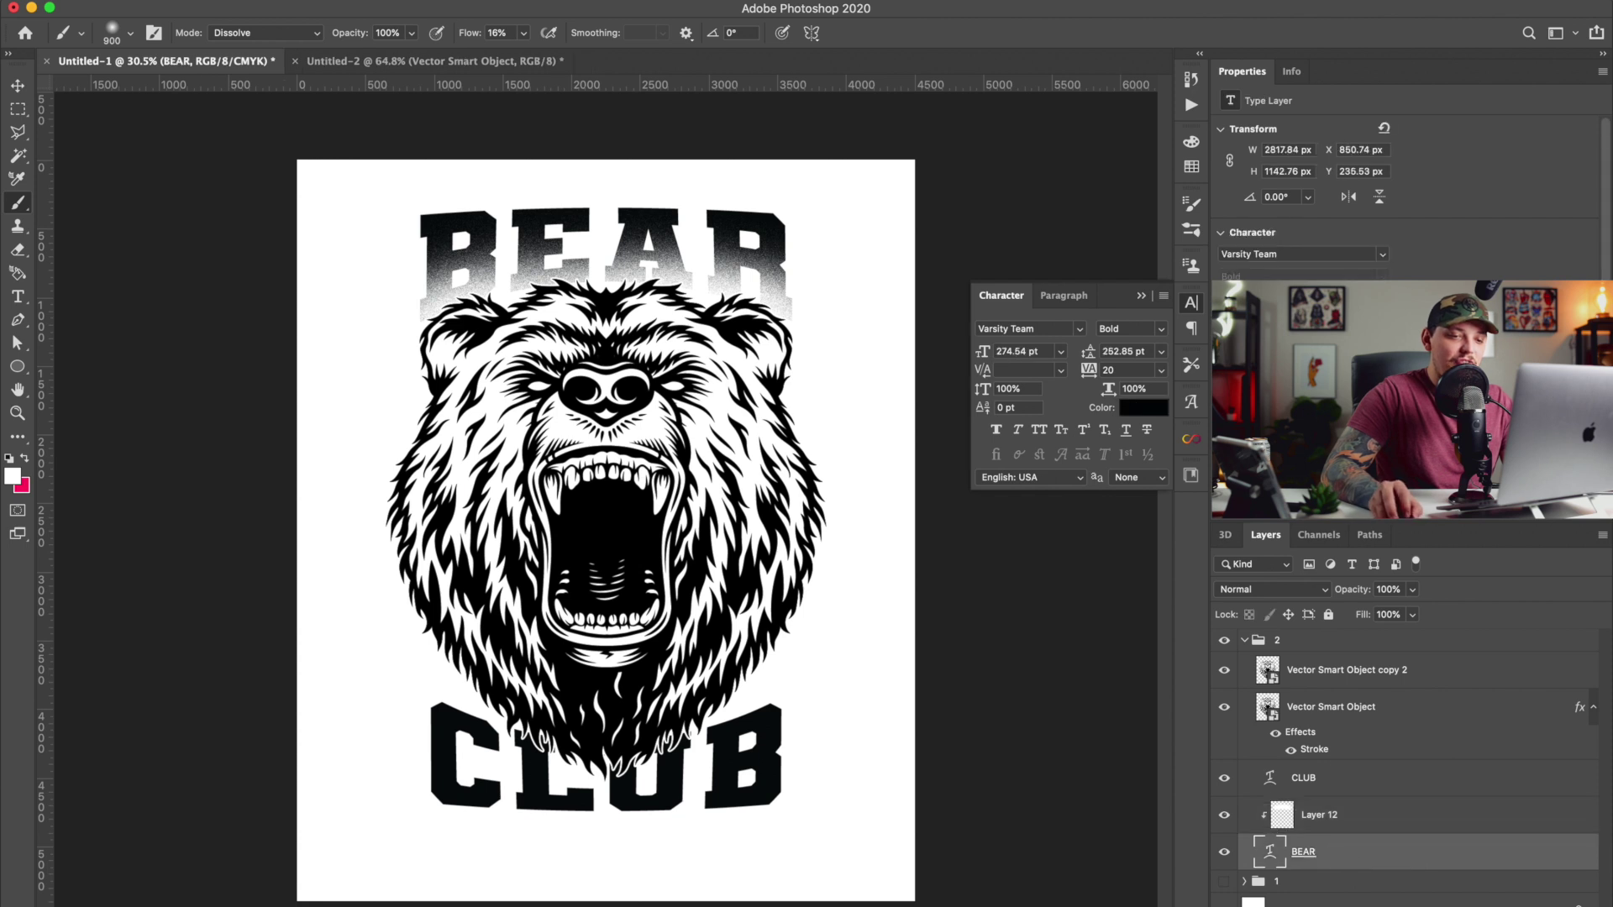
click(1459, 905)
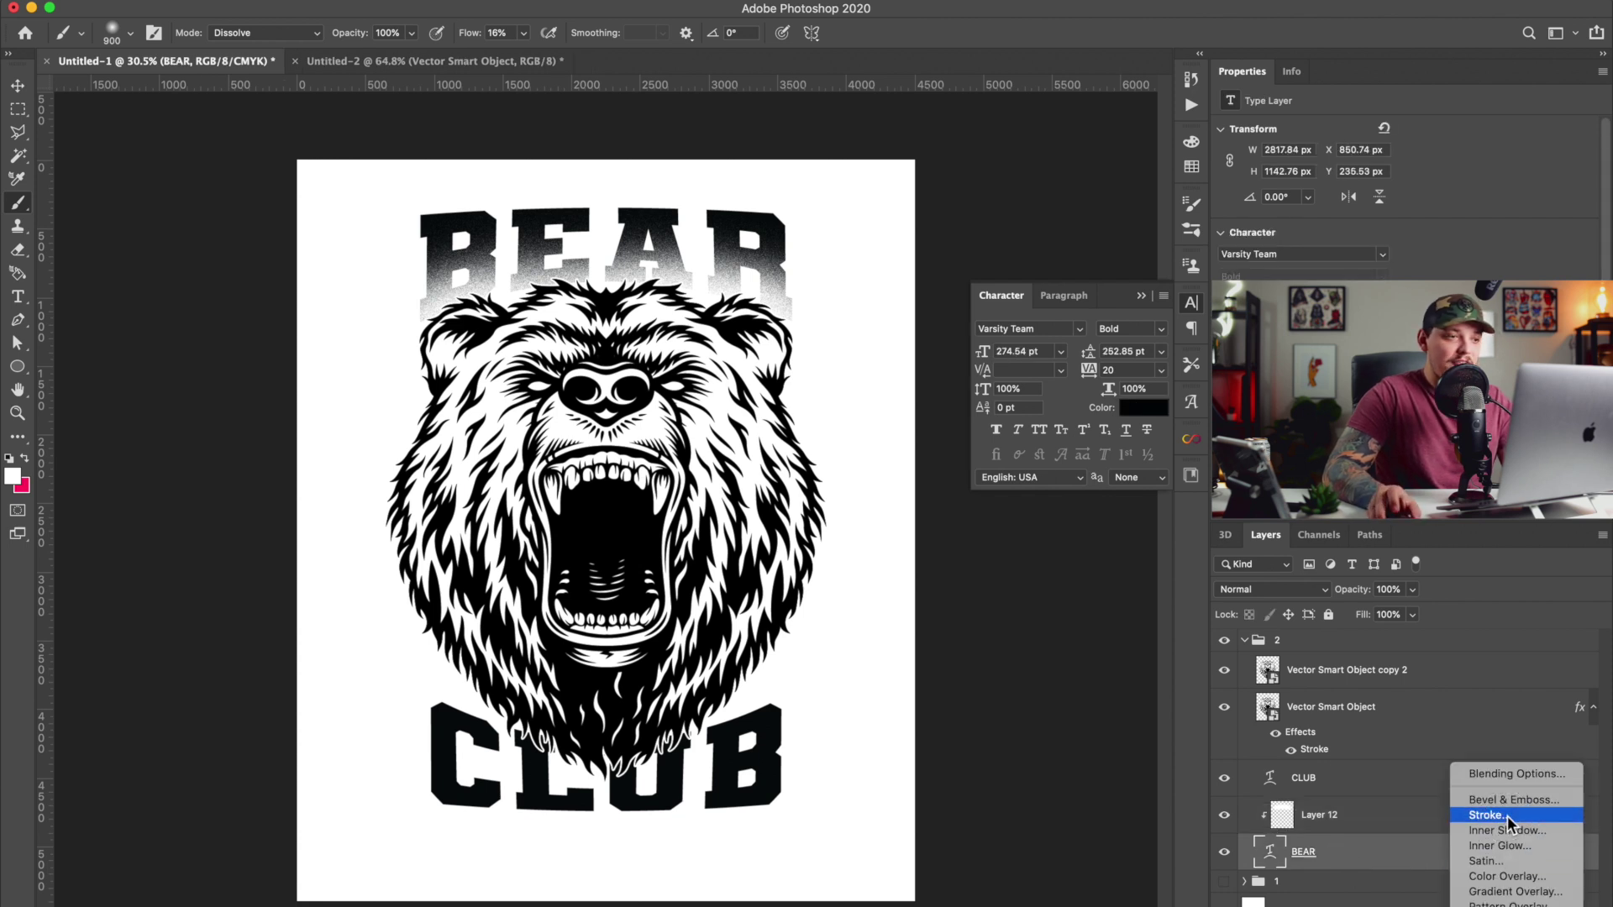
click(1487, 815)
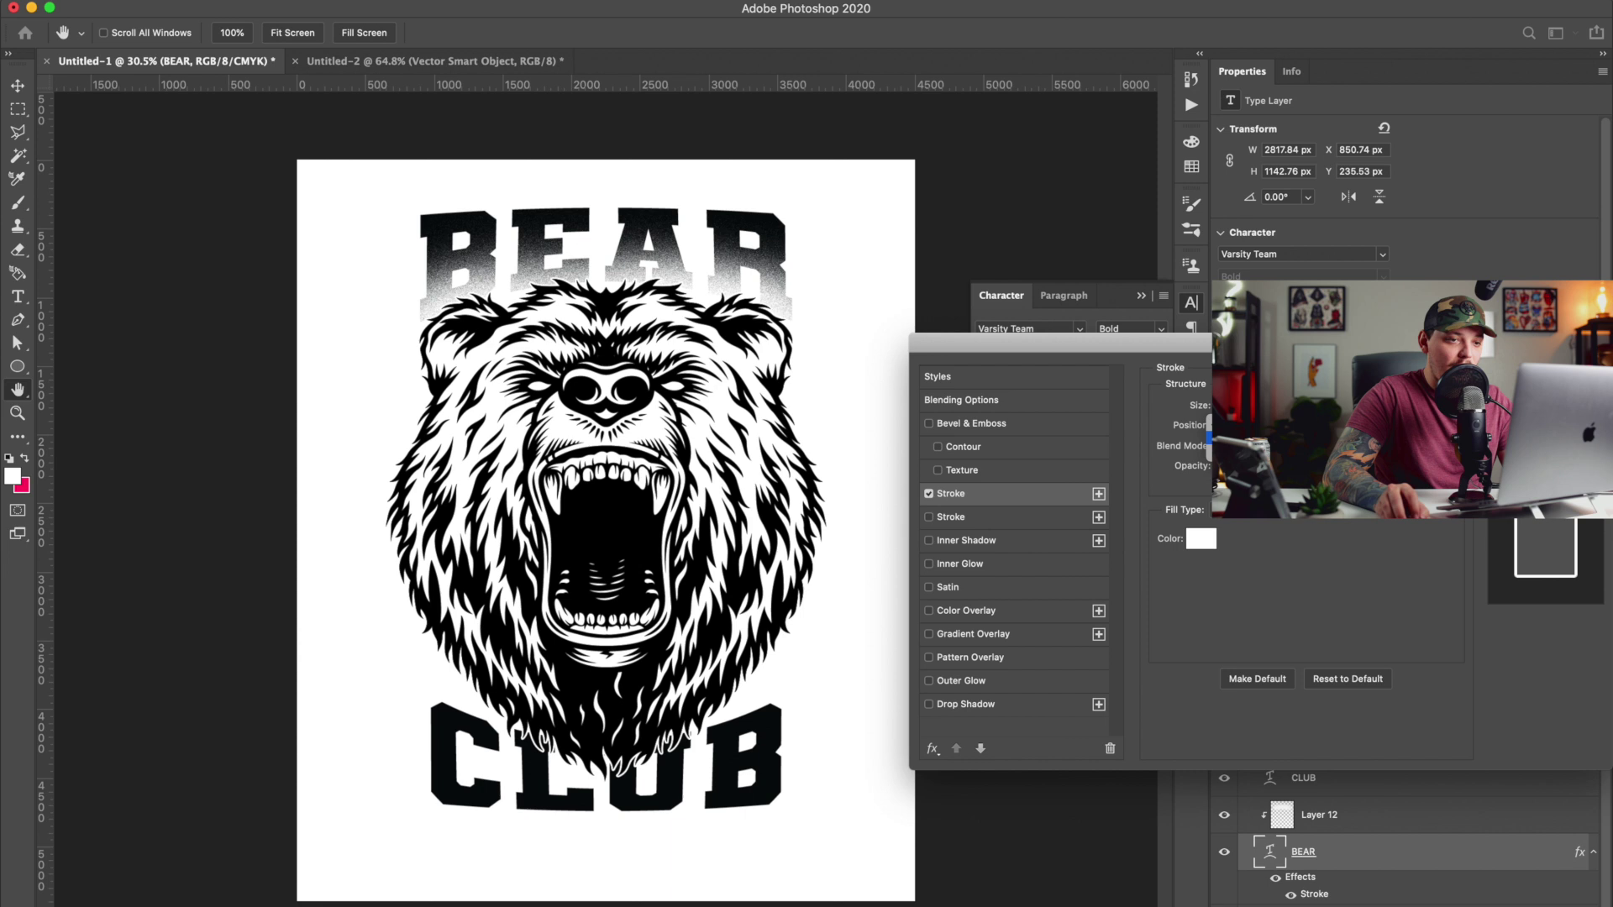
click(1200, 538)
click(751, 246)
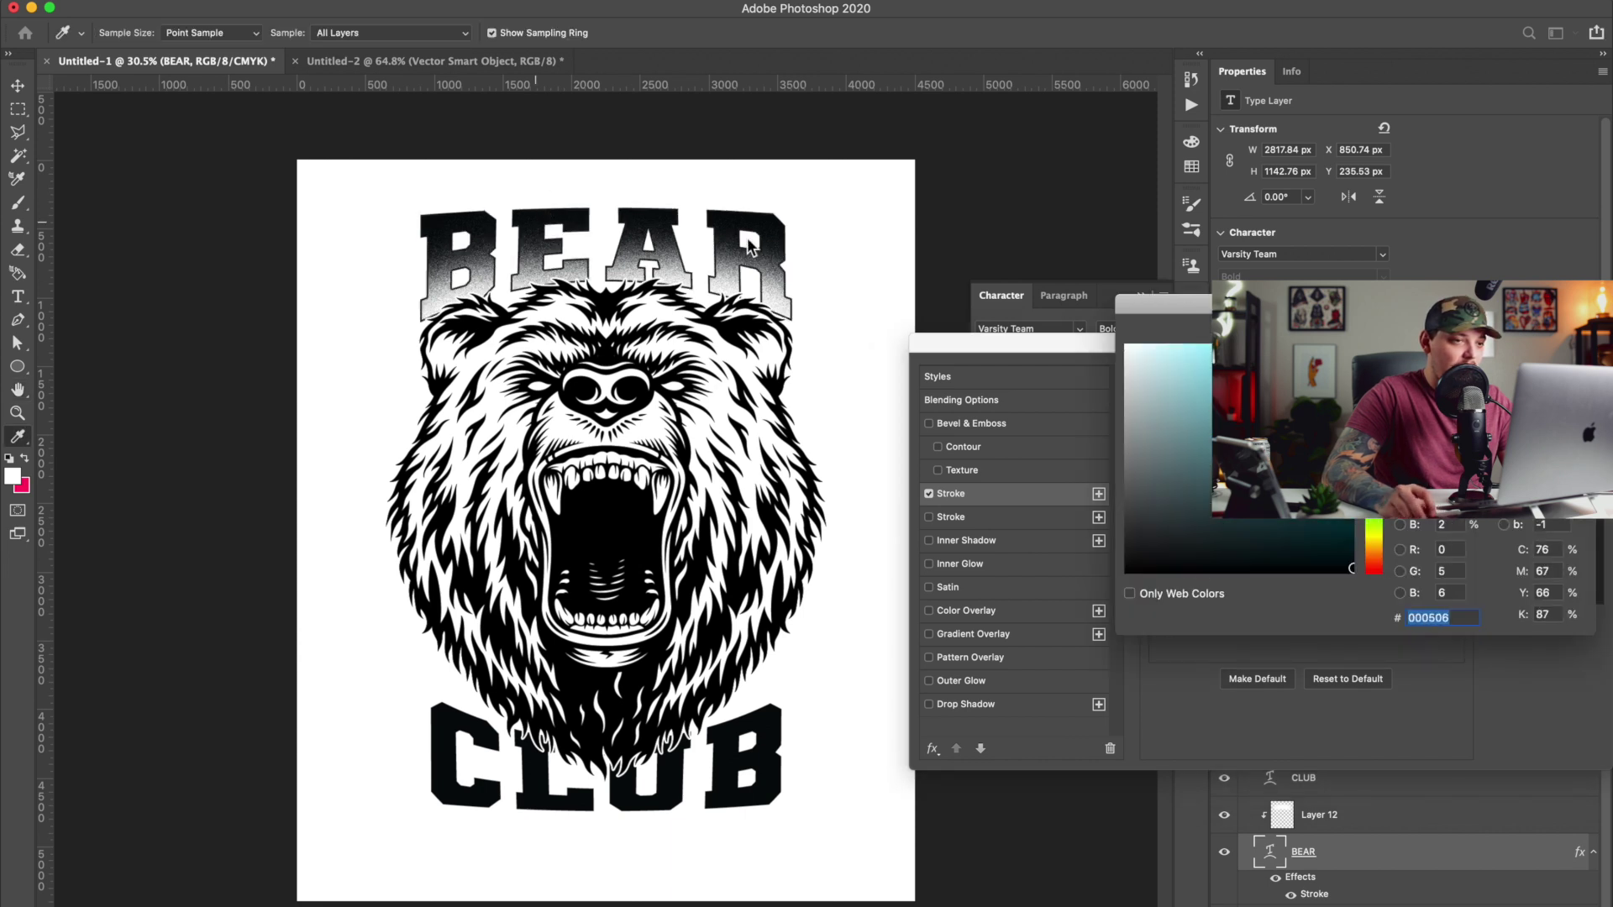
key(Return)
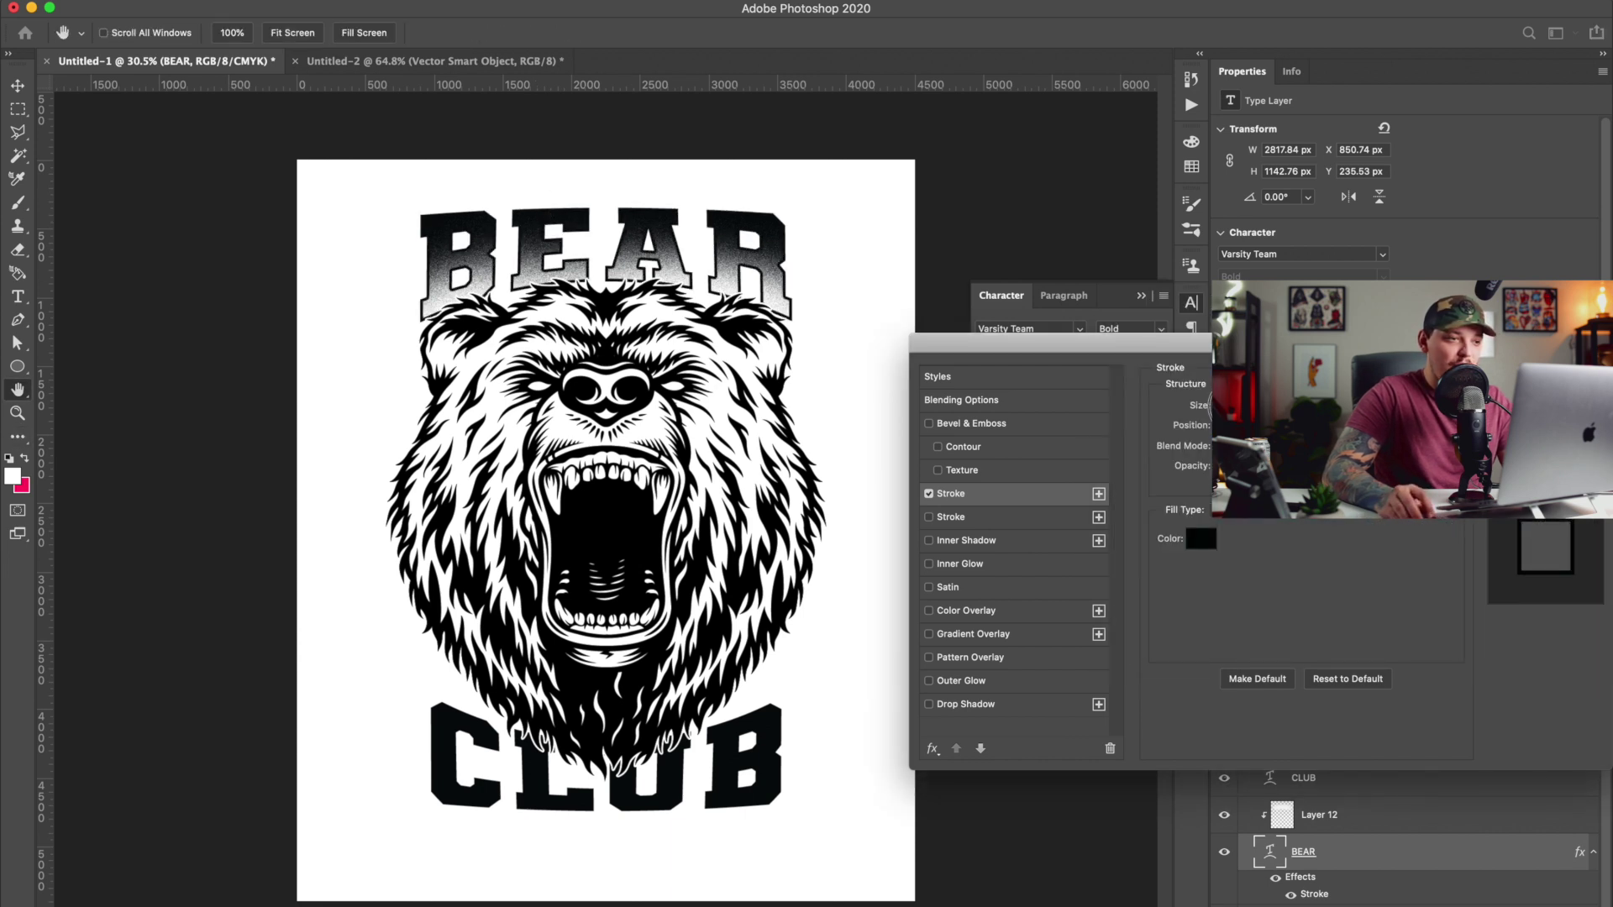
drag(1234, 409, 1224, 409)
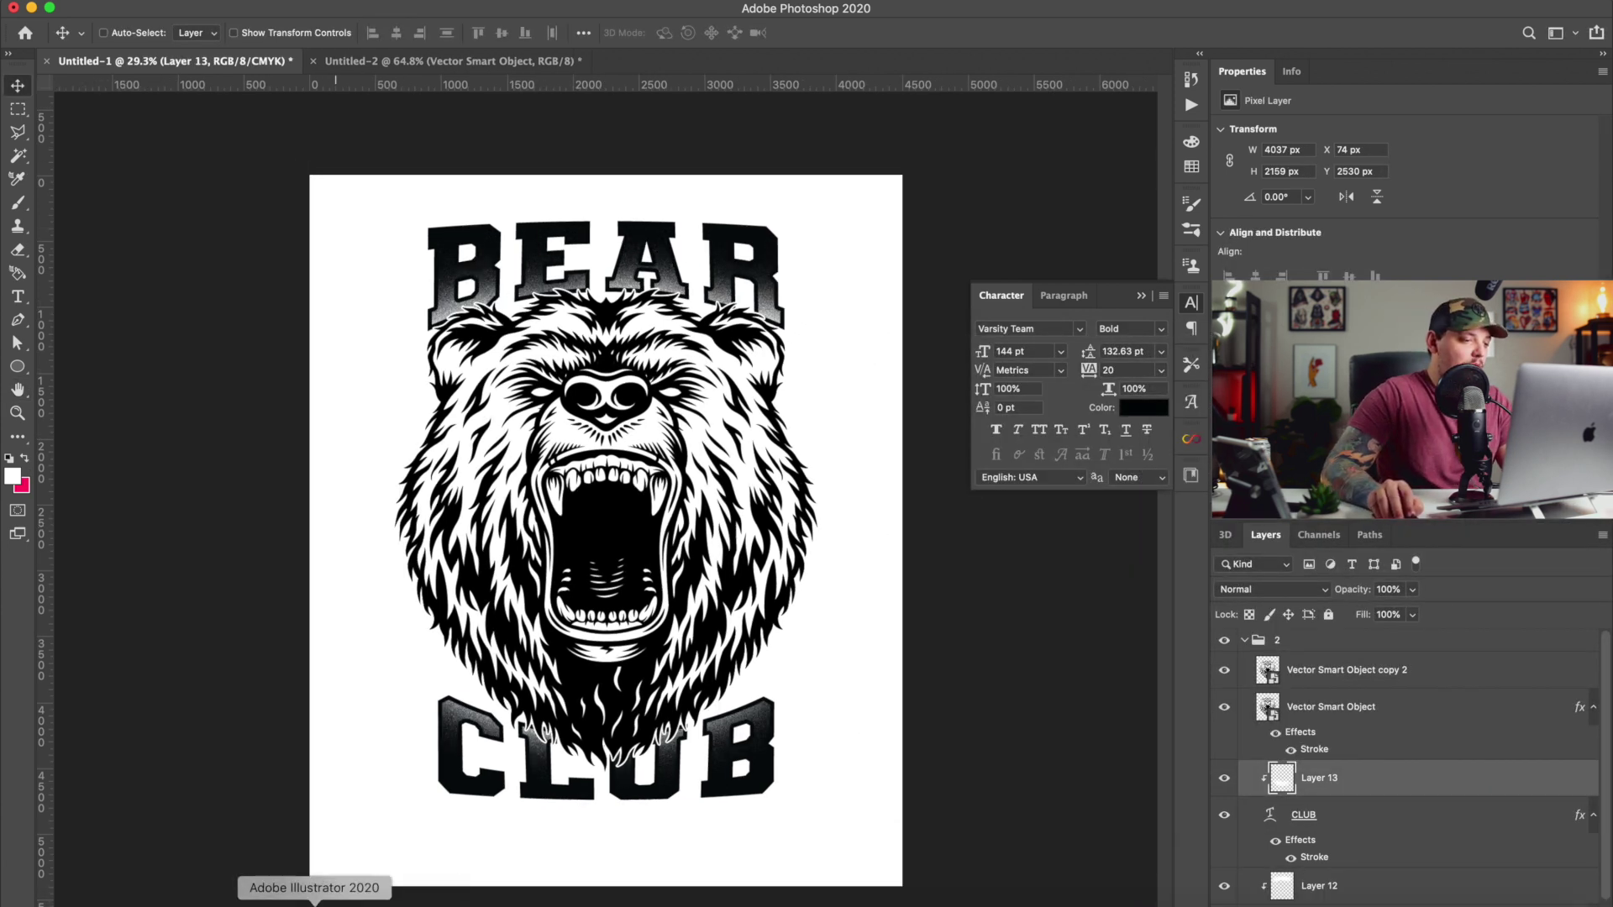
click(317, 895)
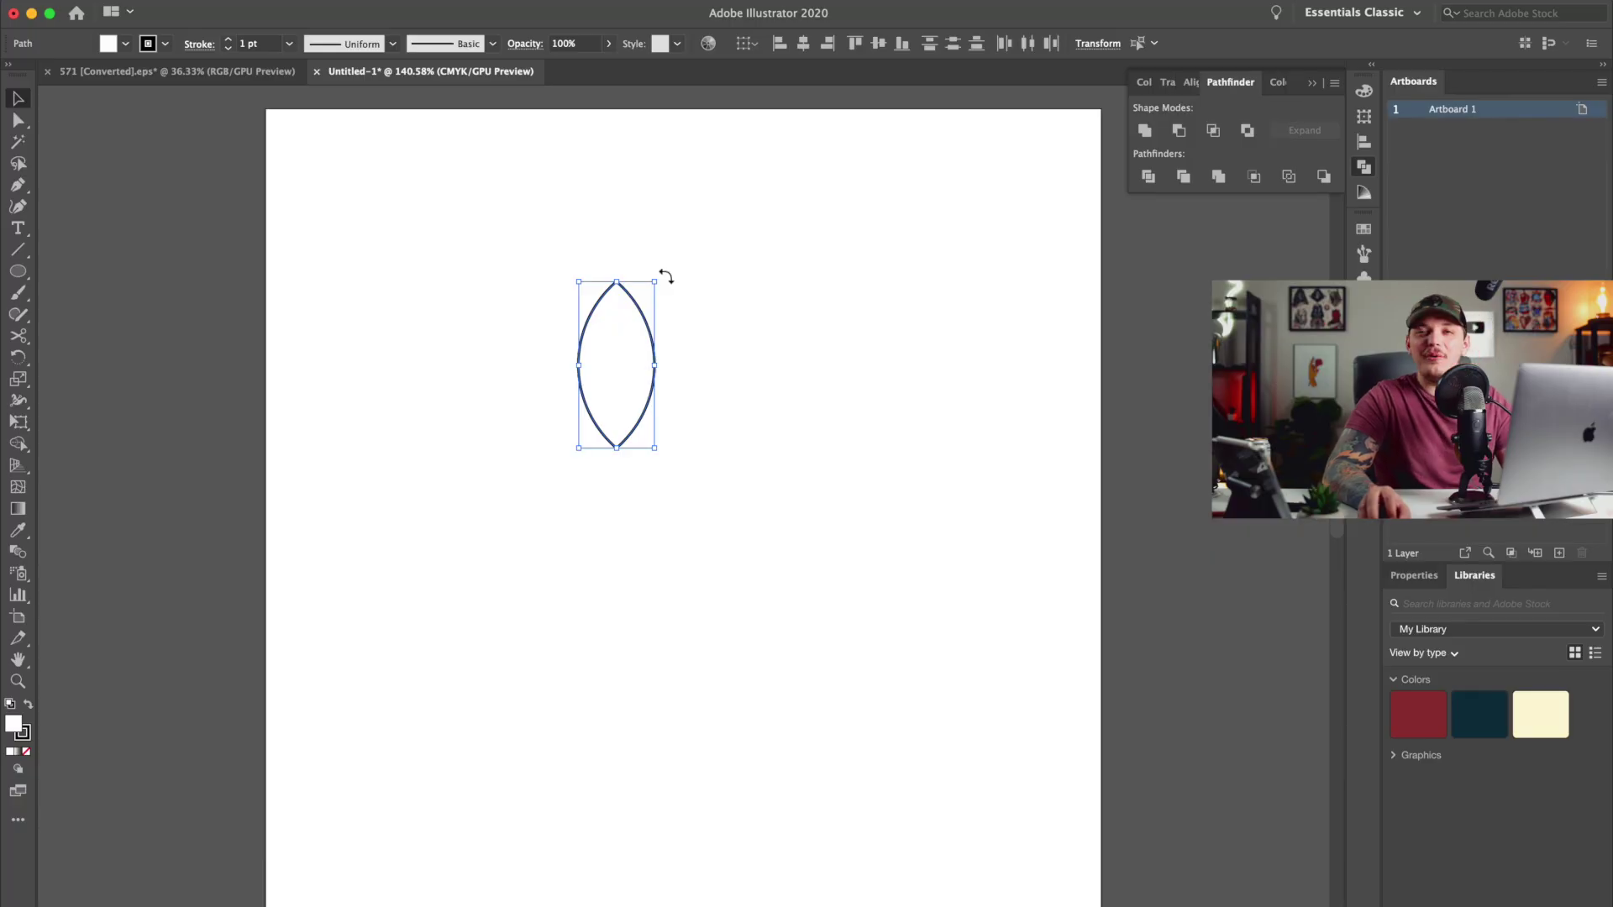
Copy the leaf shape out to the right to complete the three-leaf sprig, then deselect it.
drag(639, 305, 749, 421)
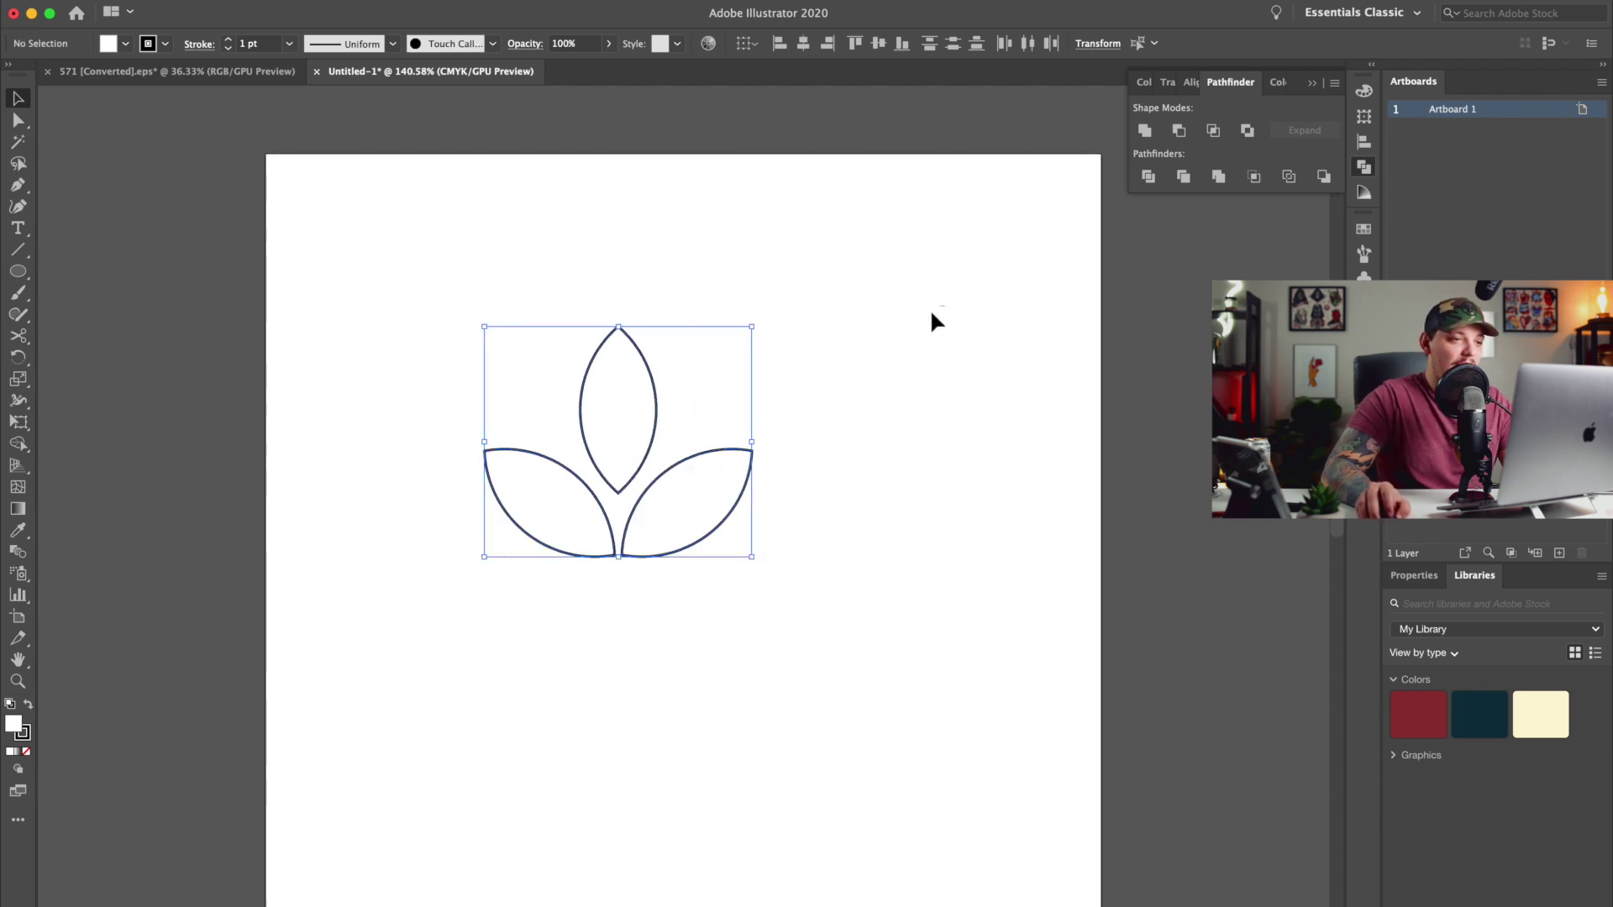
click(428, 597)
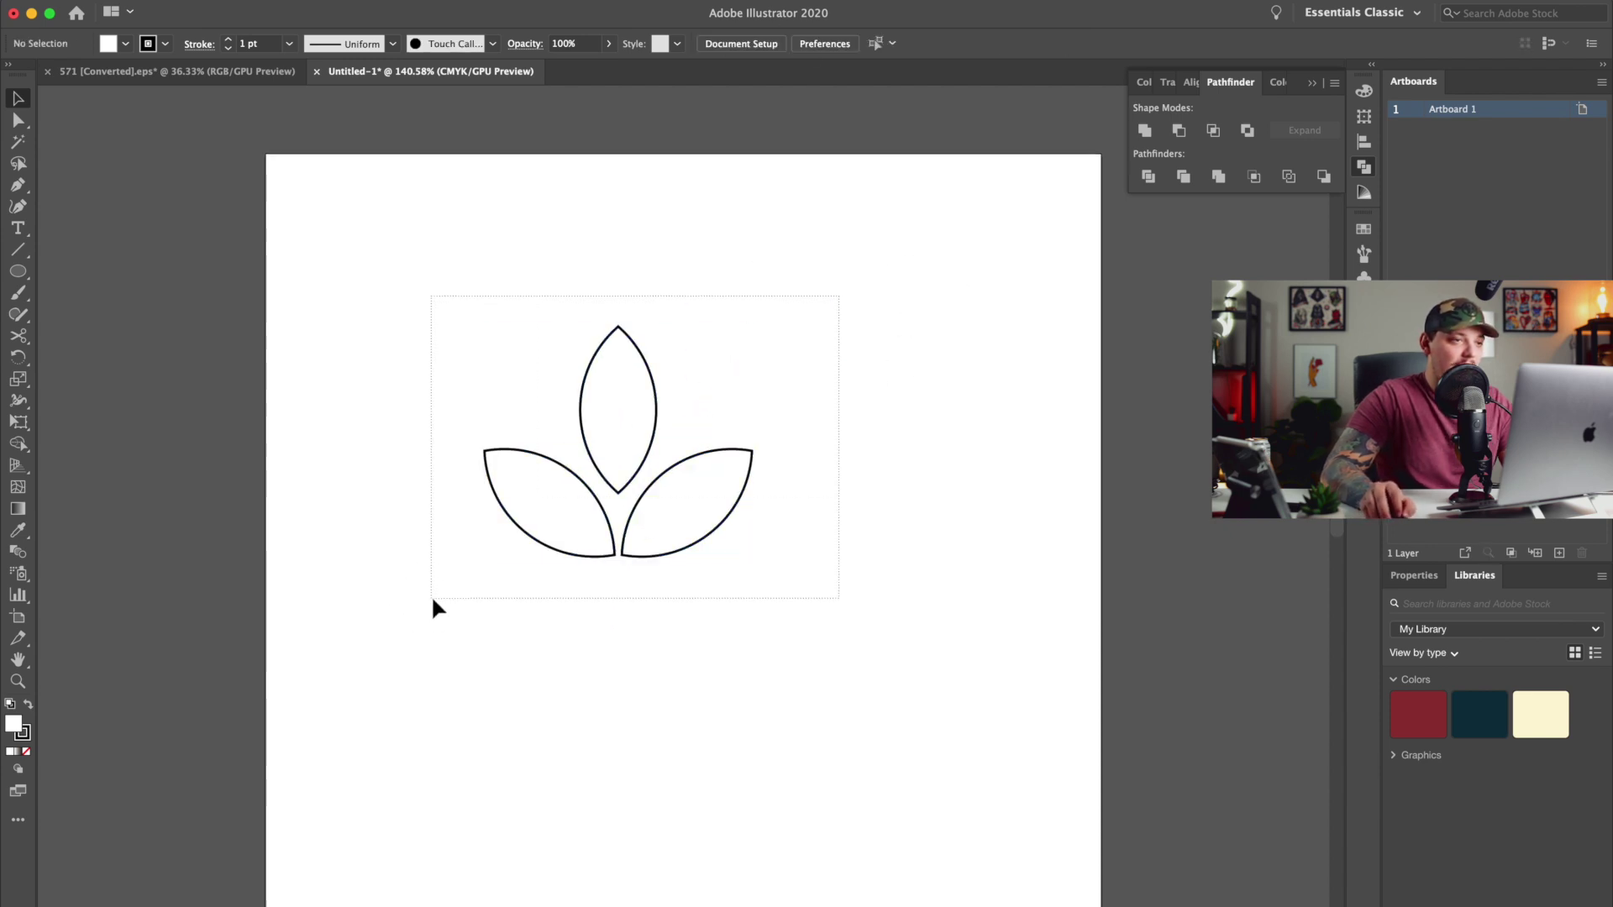
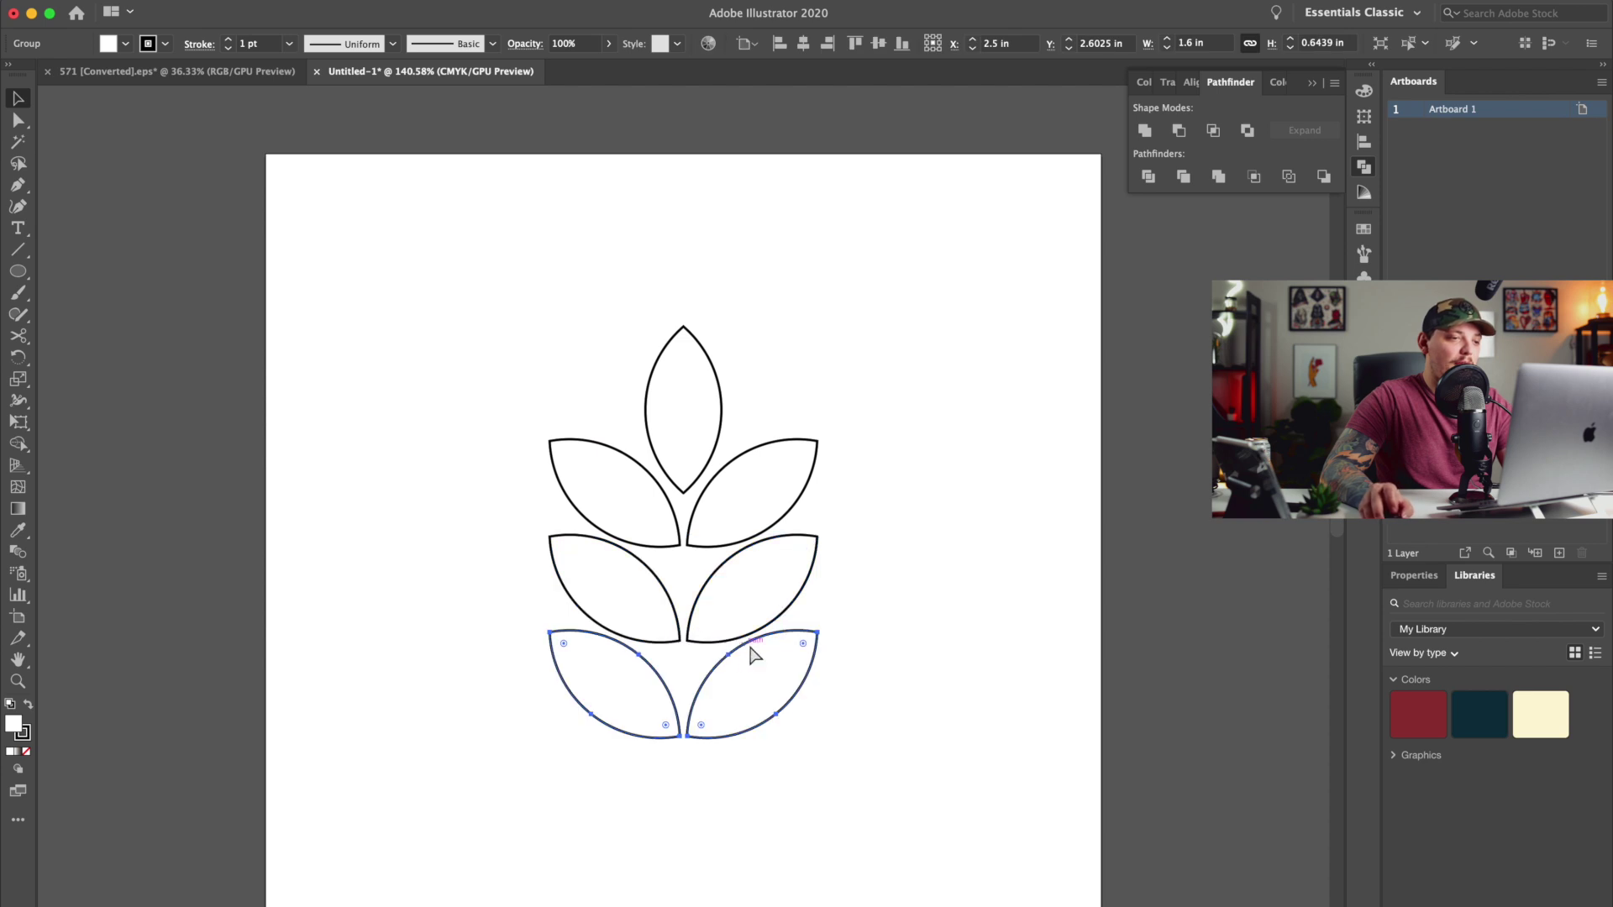
Duplicate the leaf pair repeatedly into a tall stalk and select all of its leaves.
scroll(749, 642, down, 4)
key(super+d)
key(super+d)
key(super+d)
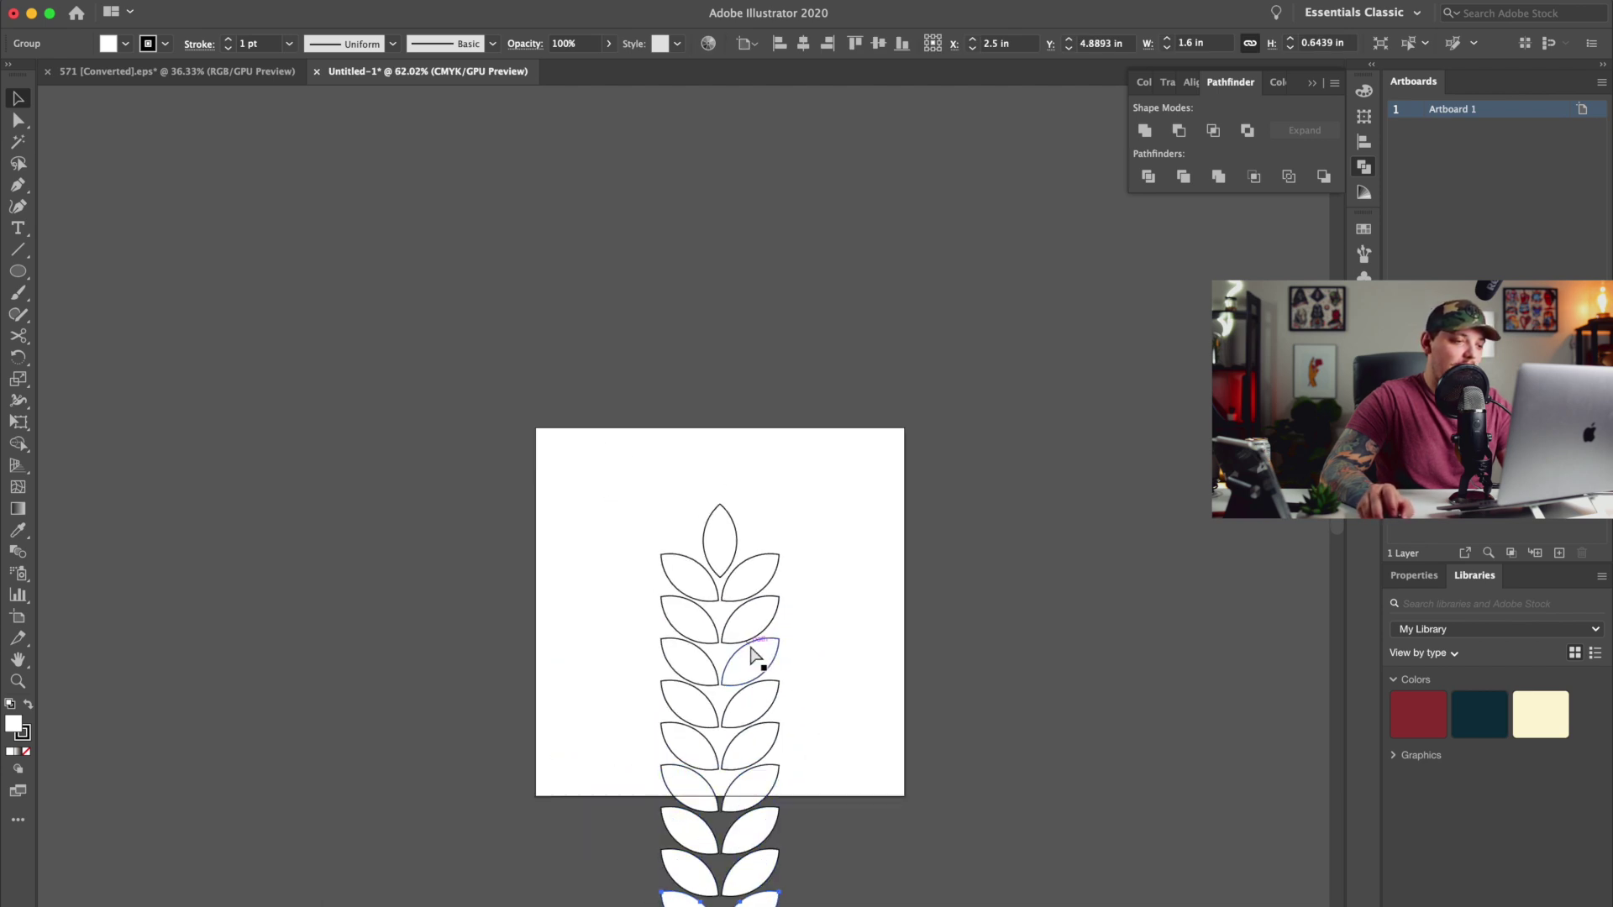
drag(790, 697, 736, 465)
drag(480, 206, 834, 882)
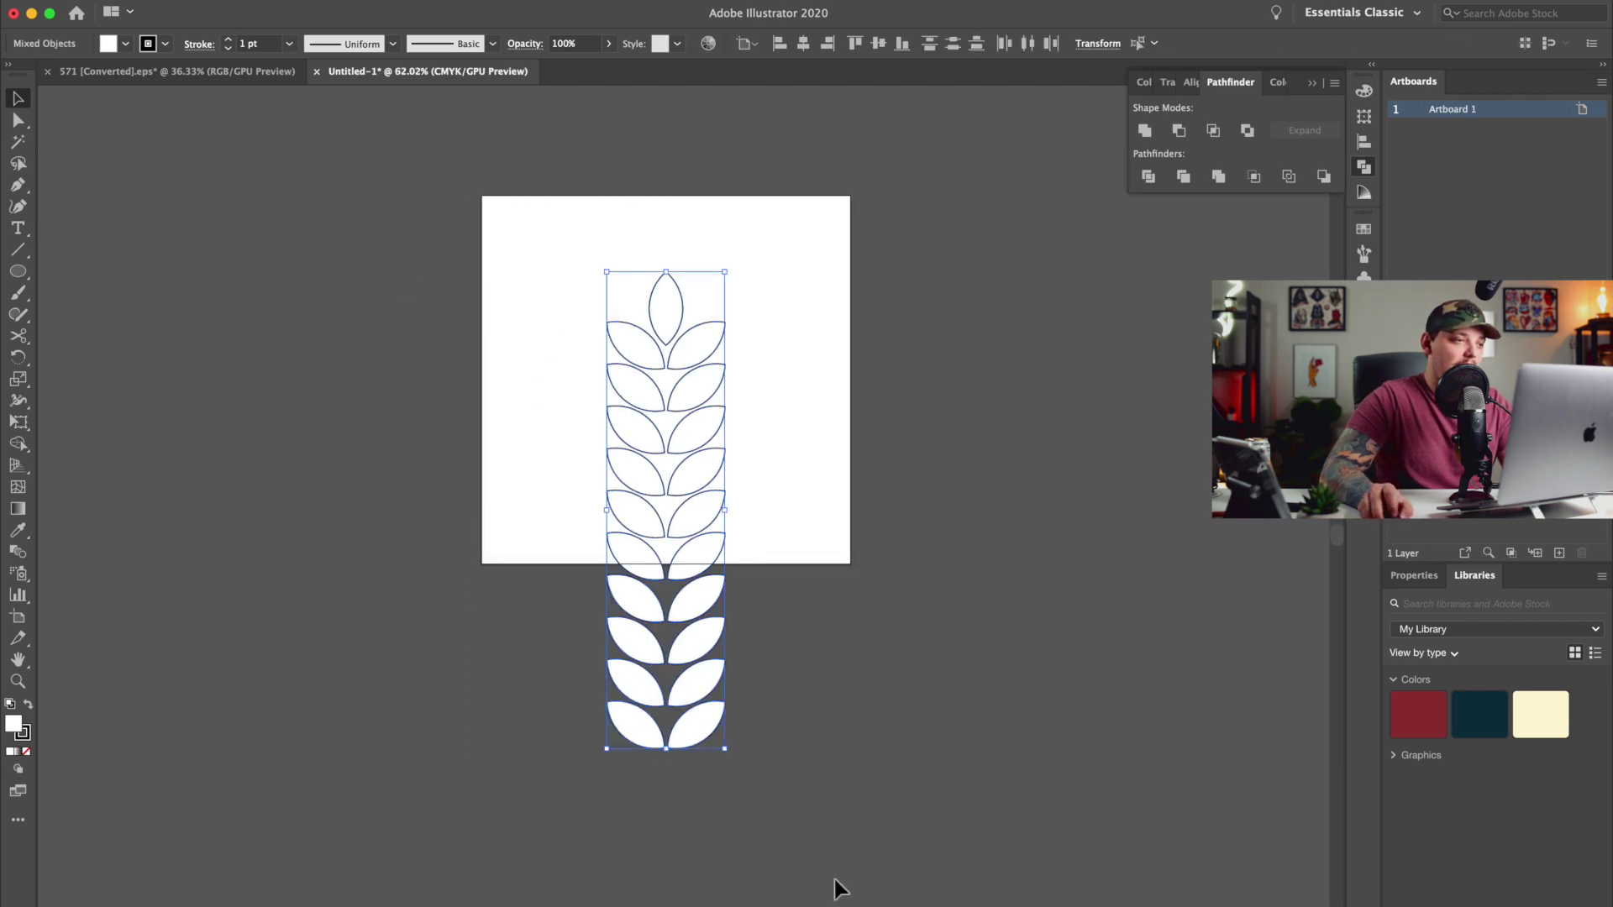
click(105, 43)
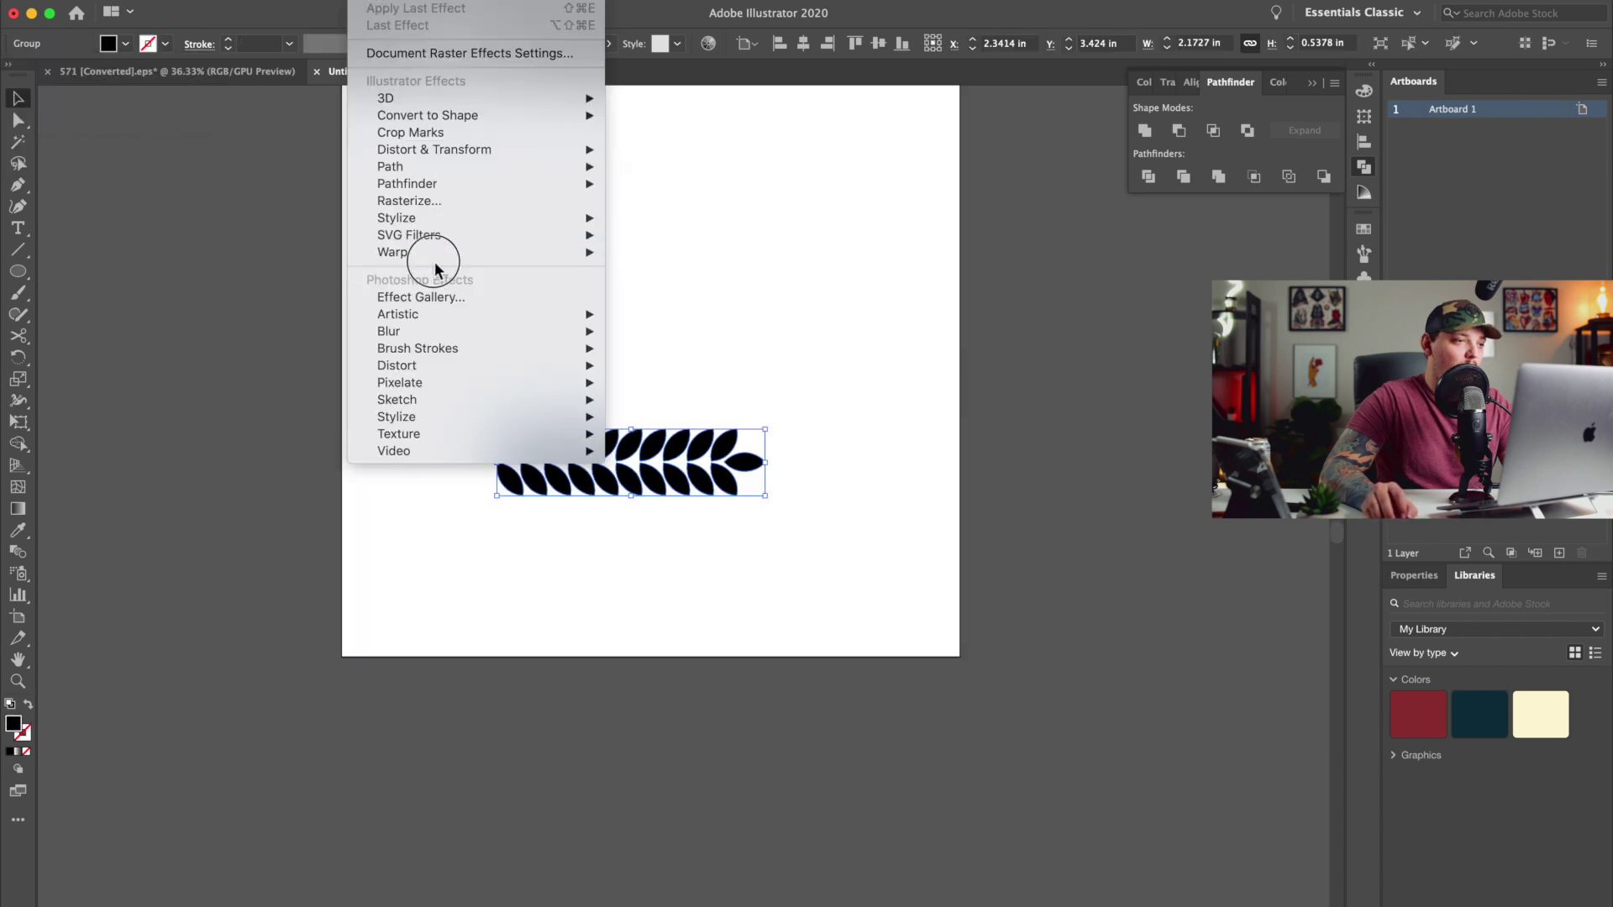
Bend the stalk with an Arc warp and expand its appearance.
mouse_move(437, 252)
click(642, 254)
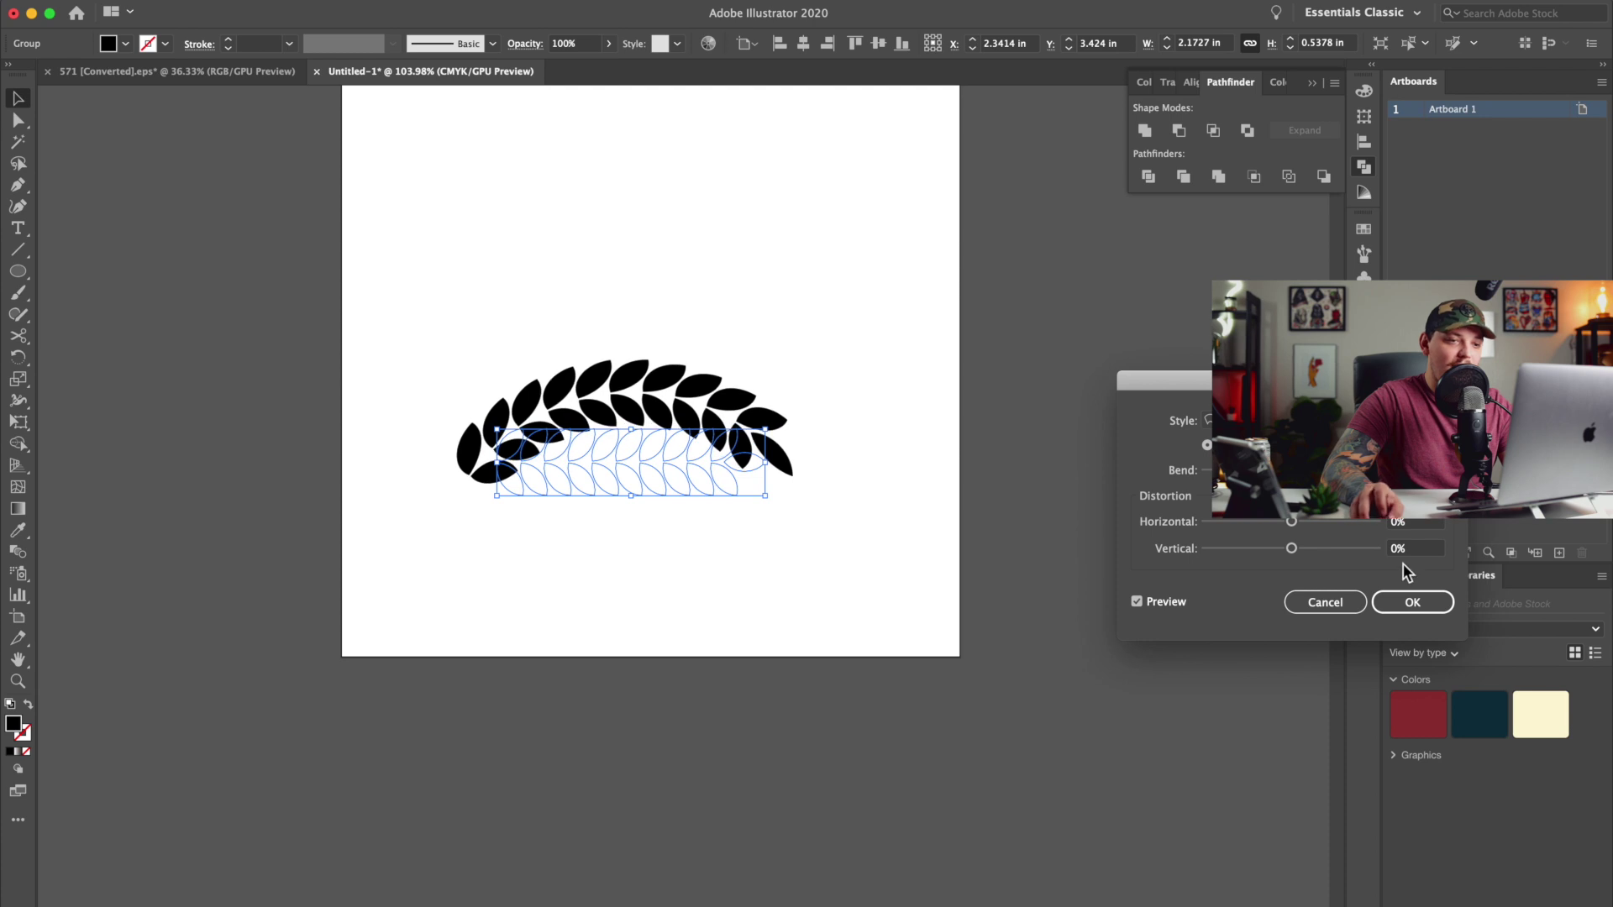
click(1412, 603)
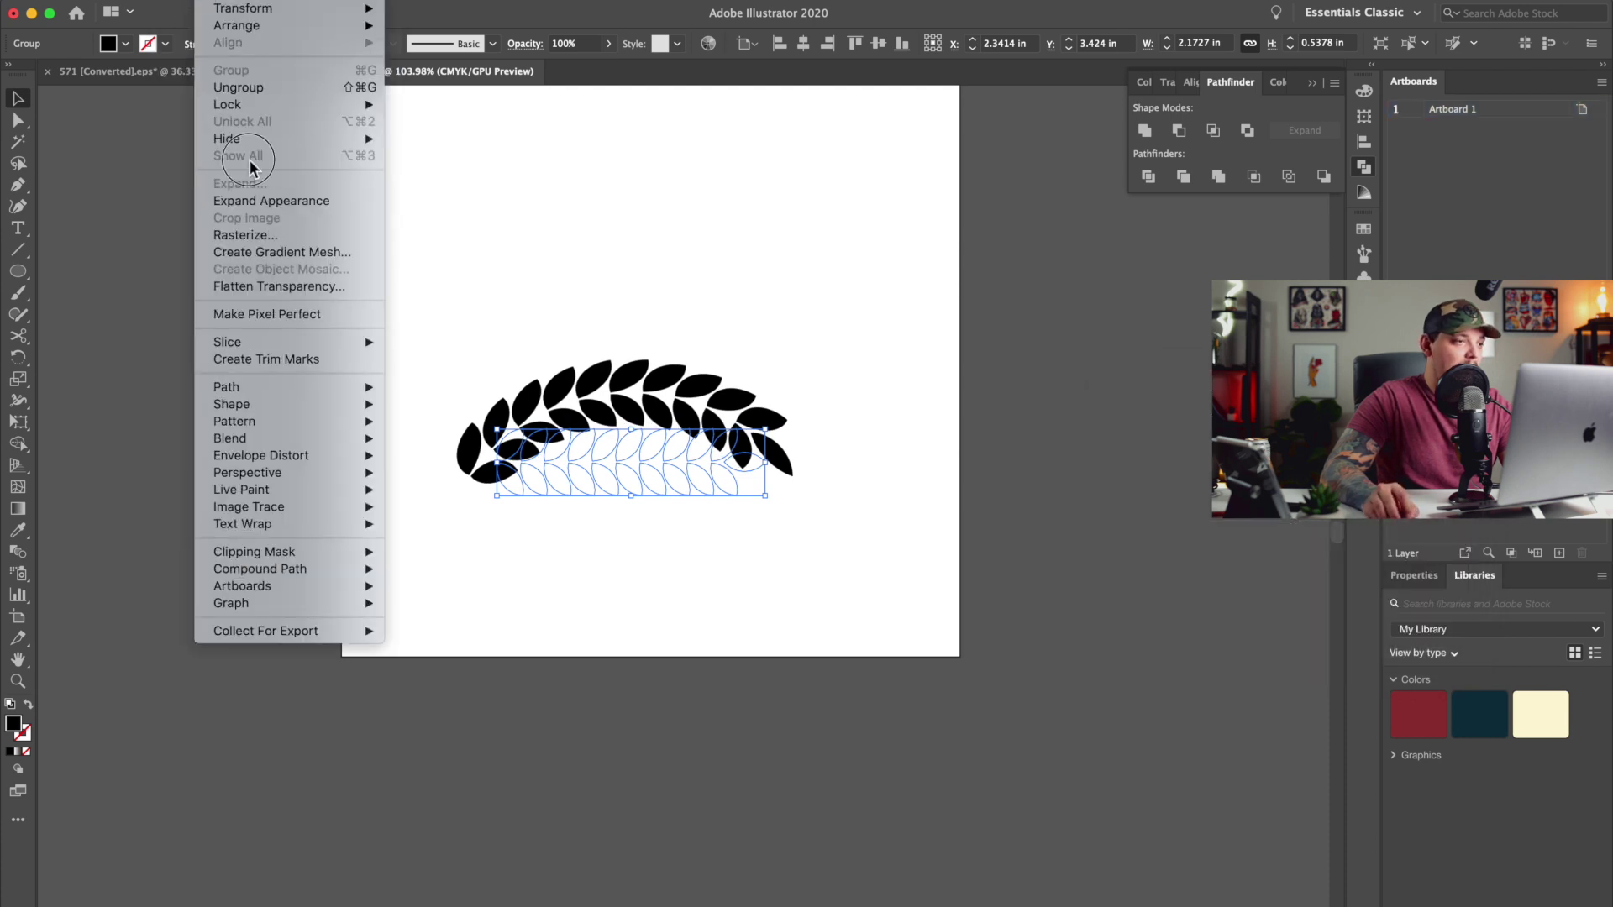
click(277, 198)
Rotate the branch upright, enlarge it and move it up to the left.
drag(800, 354, 529, 178)
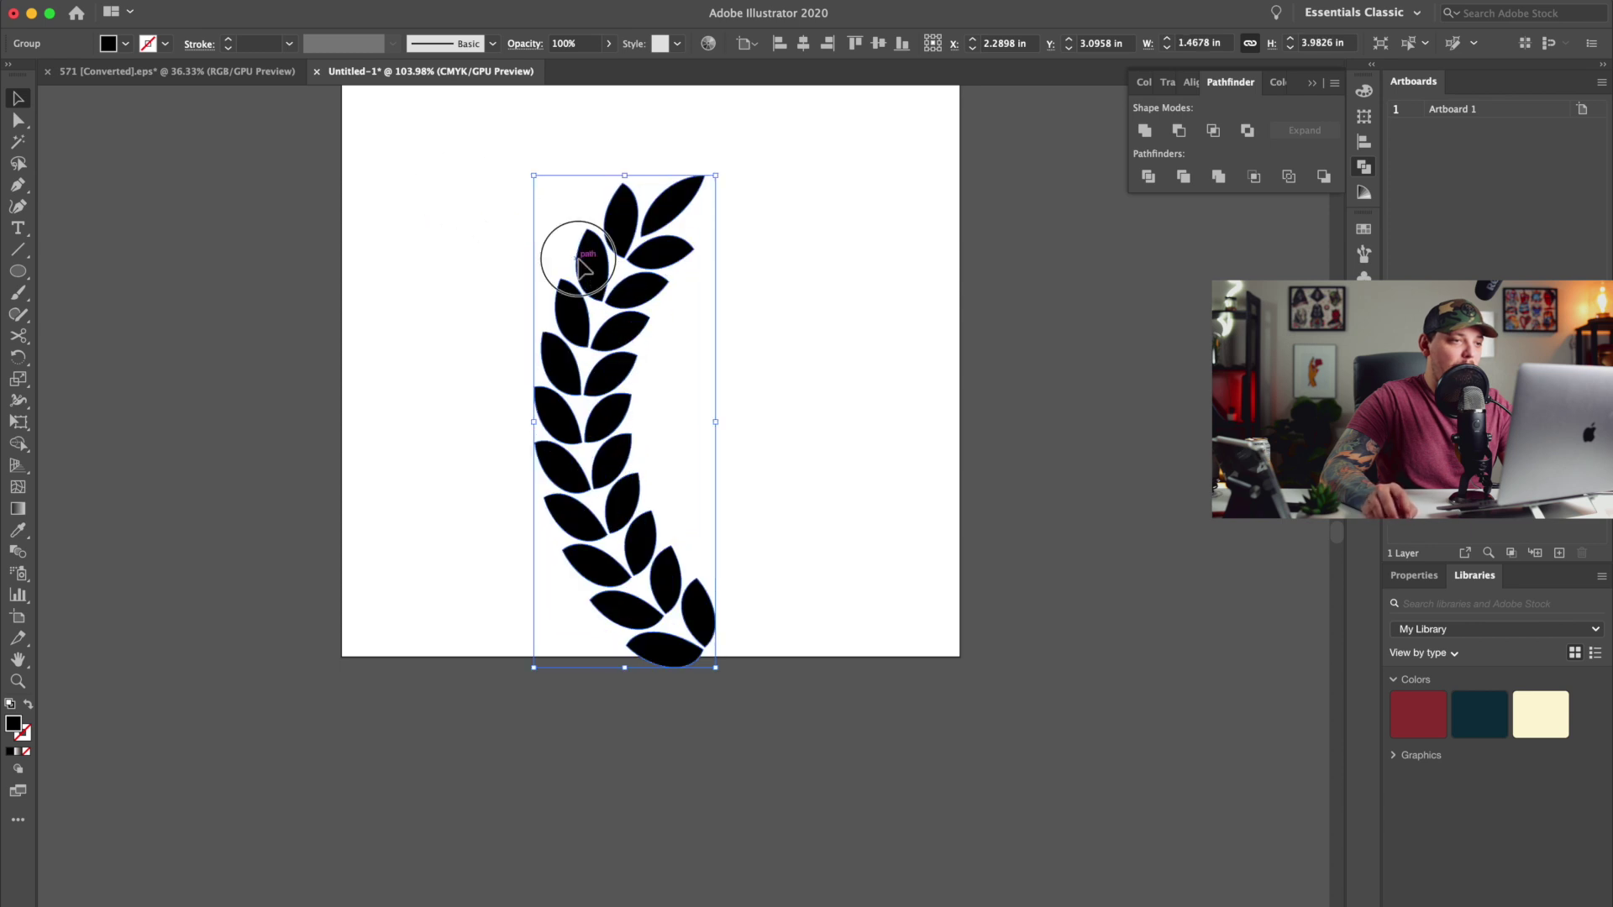
drag(580, 261, 547, 194)
click(840, 312)
click(602, 313)
click(858, 669)
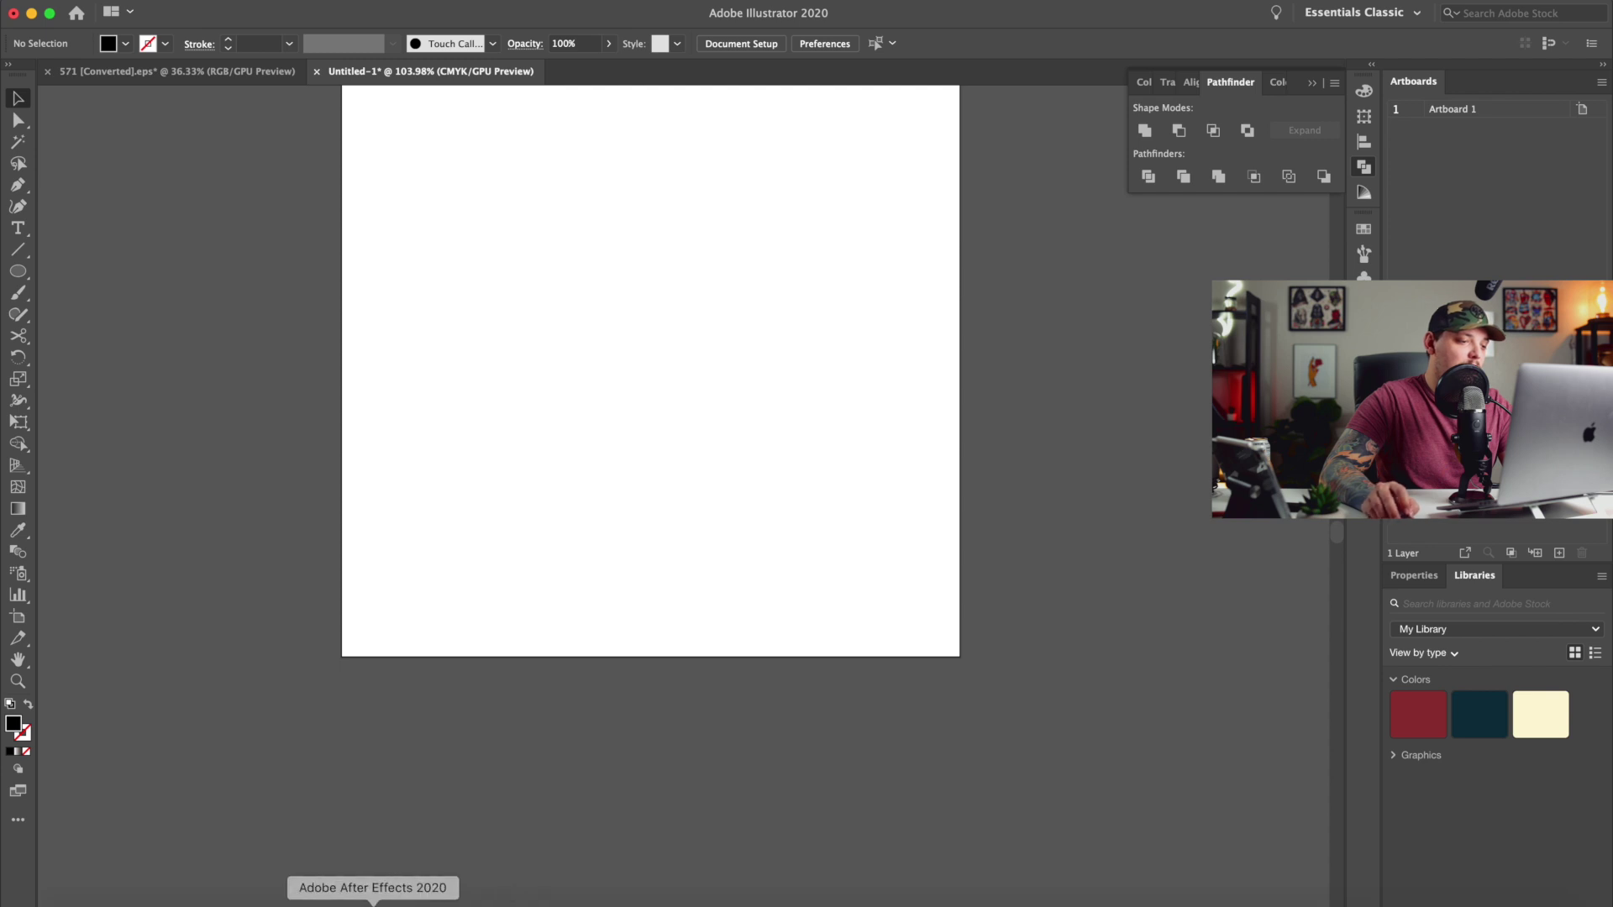
Paste the laurel branch into the Photoshop bear design and scale it beside the bear.
click(277, 891)
key(super+v)
mouse_move(465, 334)
mouse_down()
mouse_move(472, 323)
mouse_move(466, 340)
mouse_up()
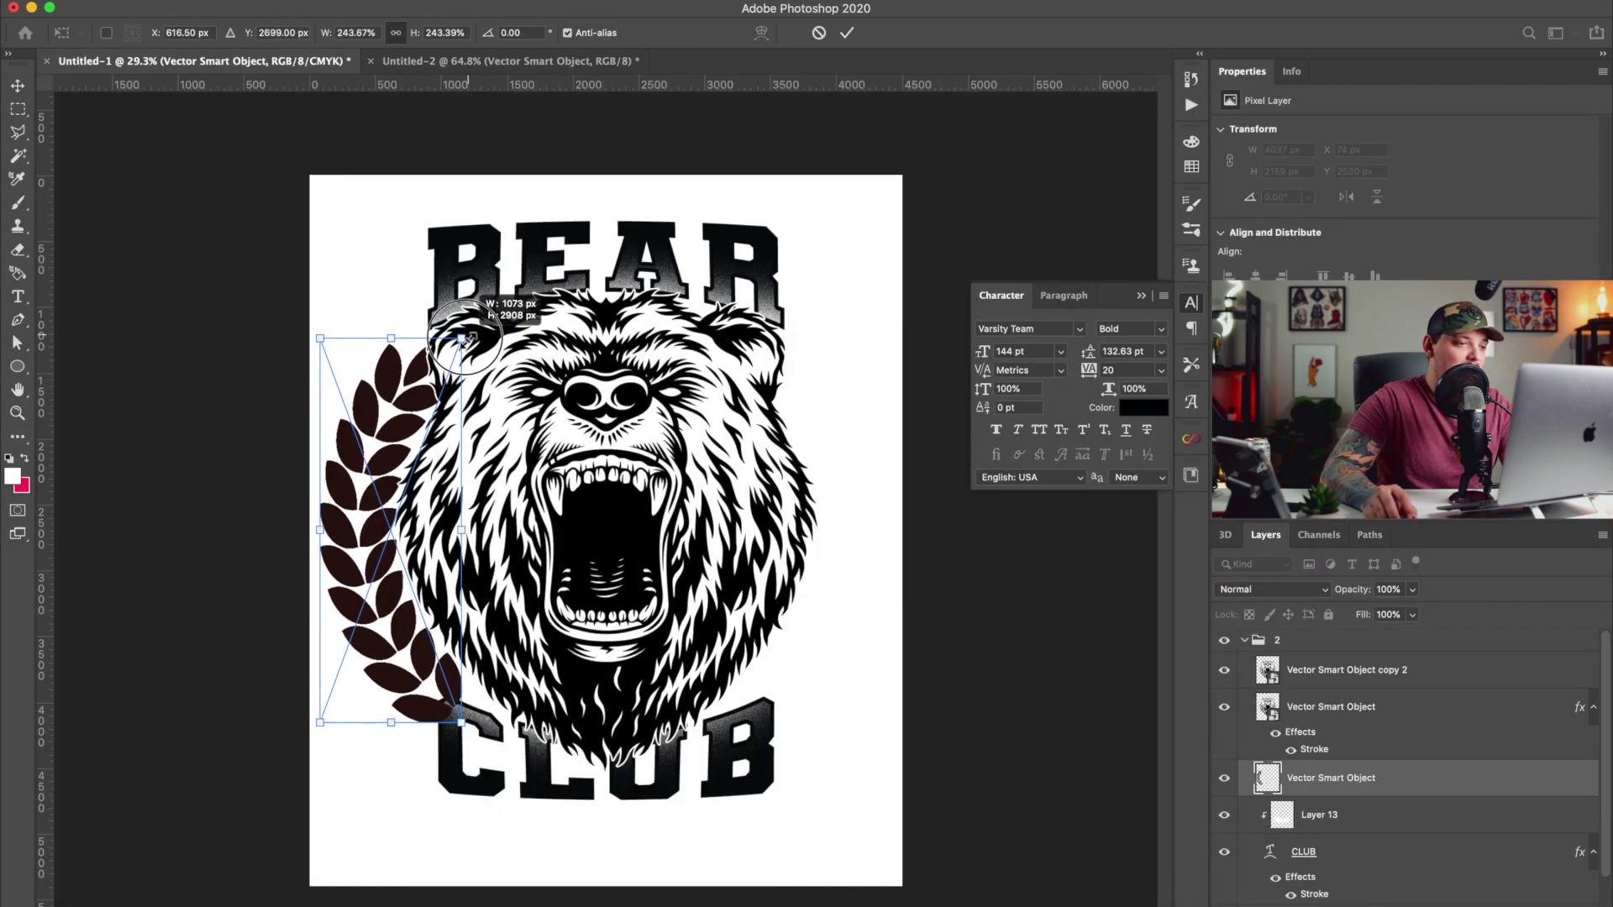
drag(416, 473, 388, 458)
Commit the laurel's placement and give it a black Color Overlay.
key(Return)
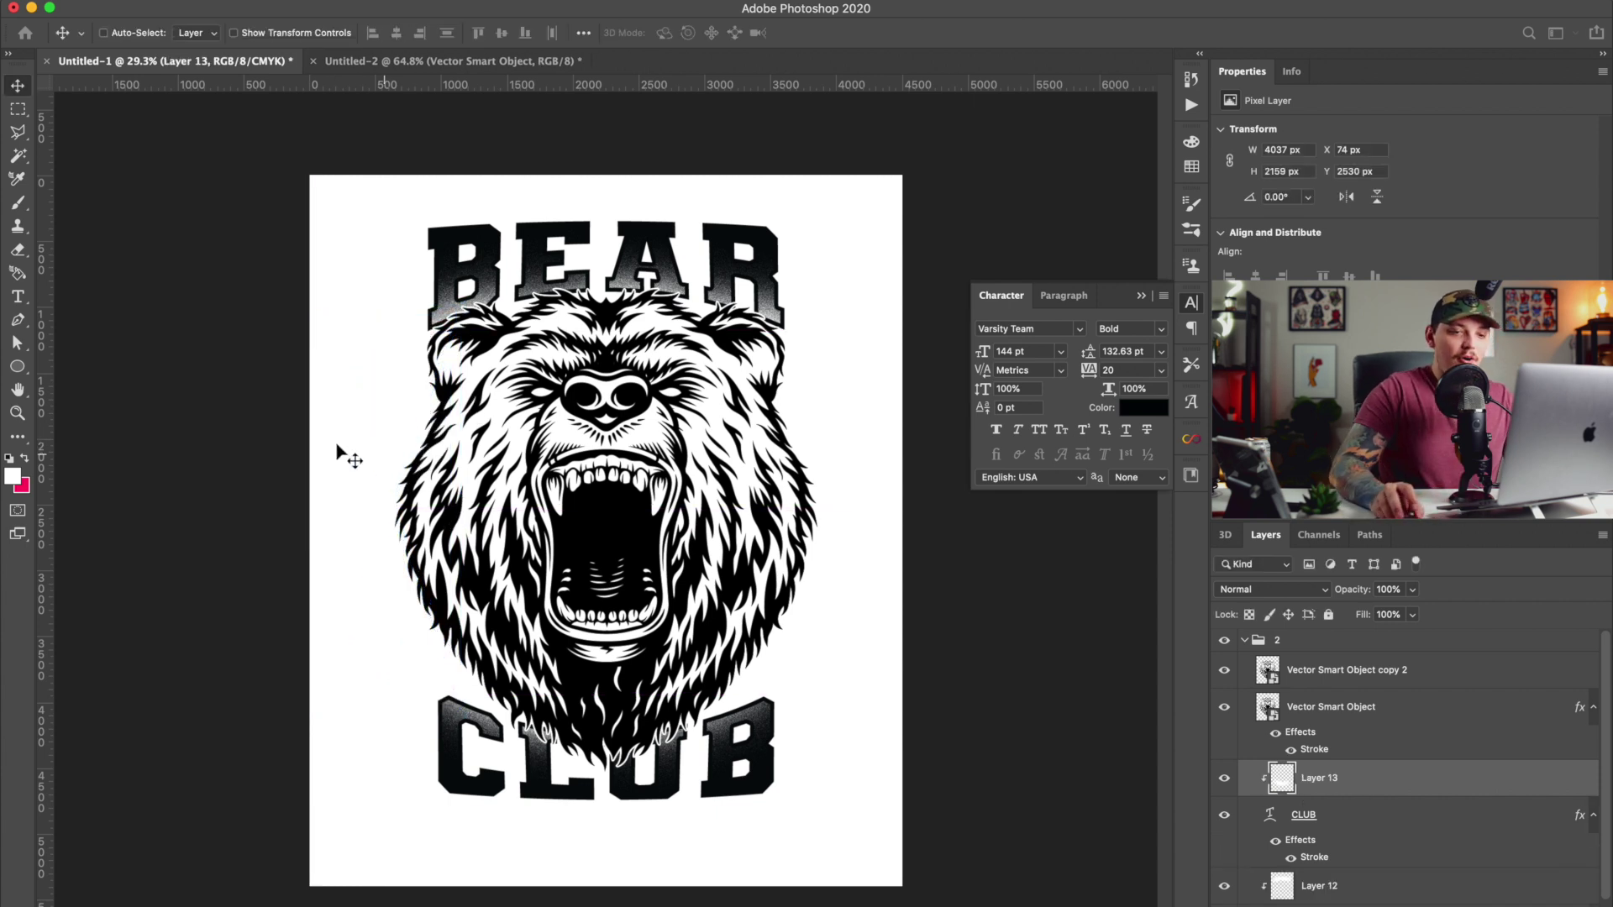
click(1448, 903)
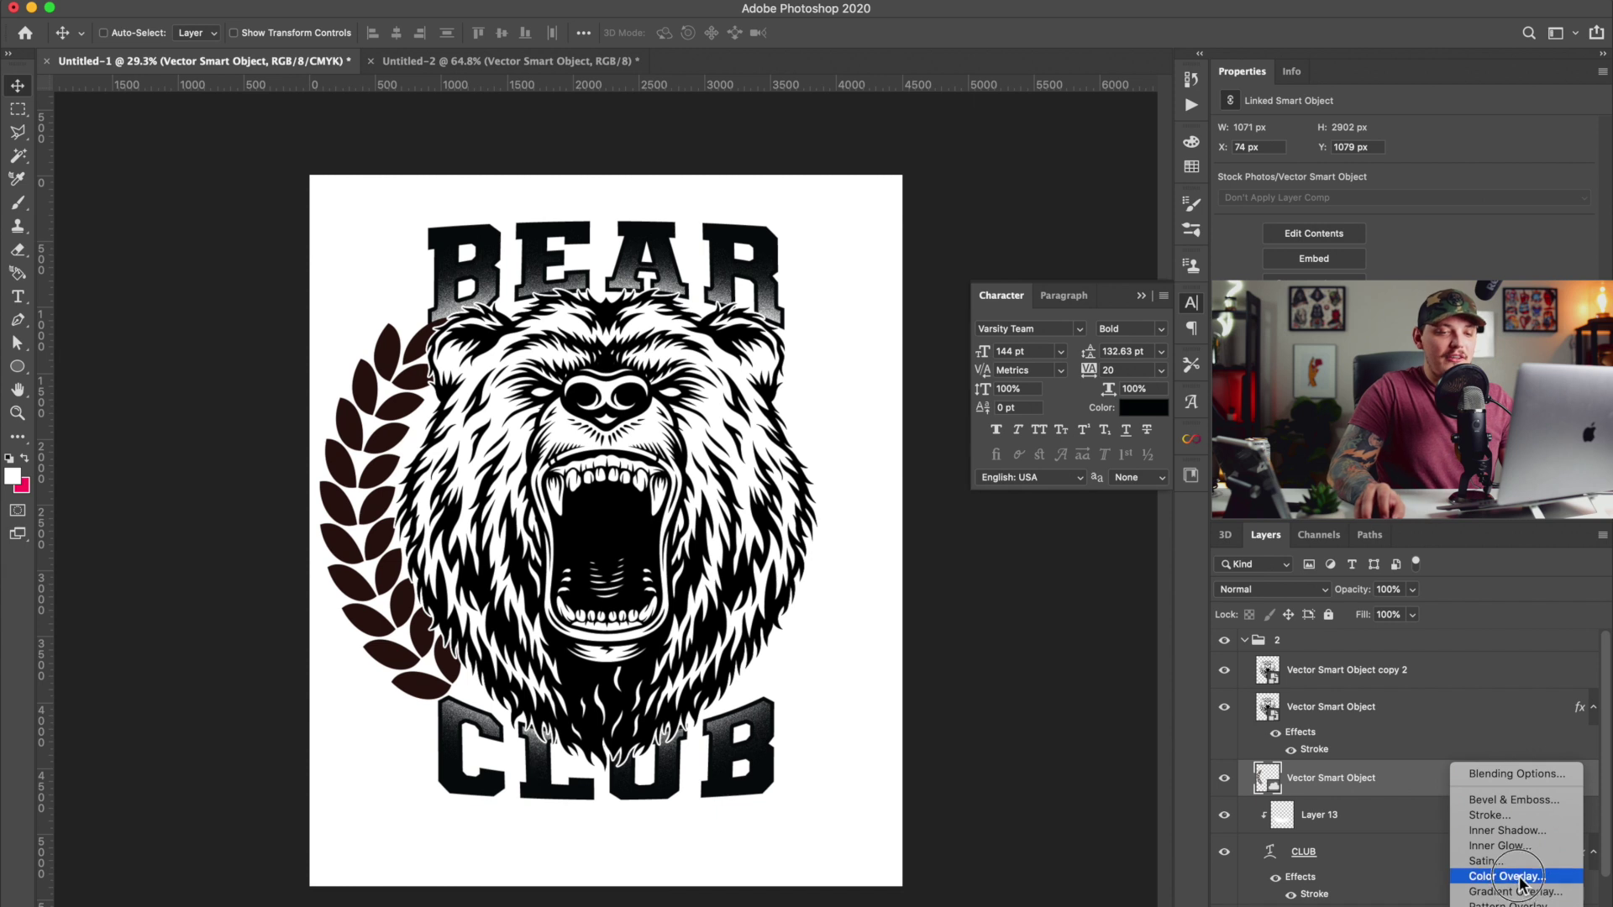
click(1478, 874)
click(1354, 409)
drag(1130, 458, 1055, 630)
click(1542, 333)
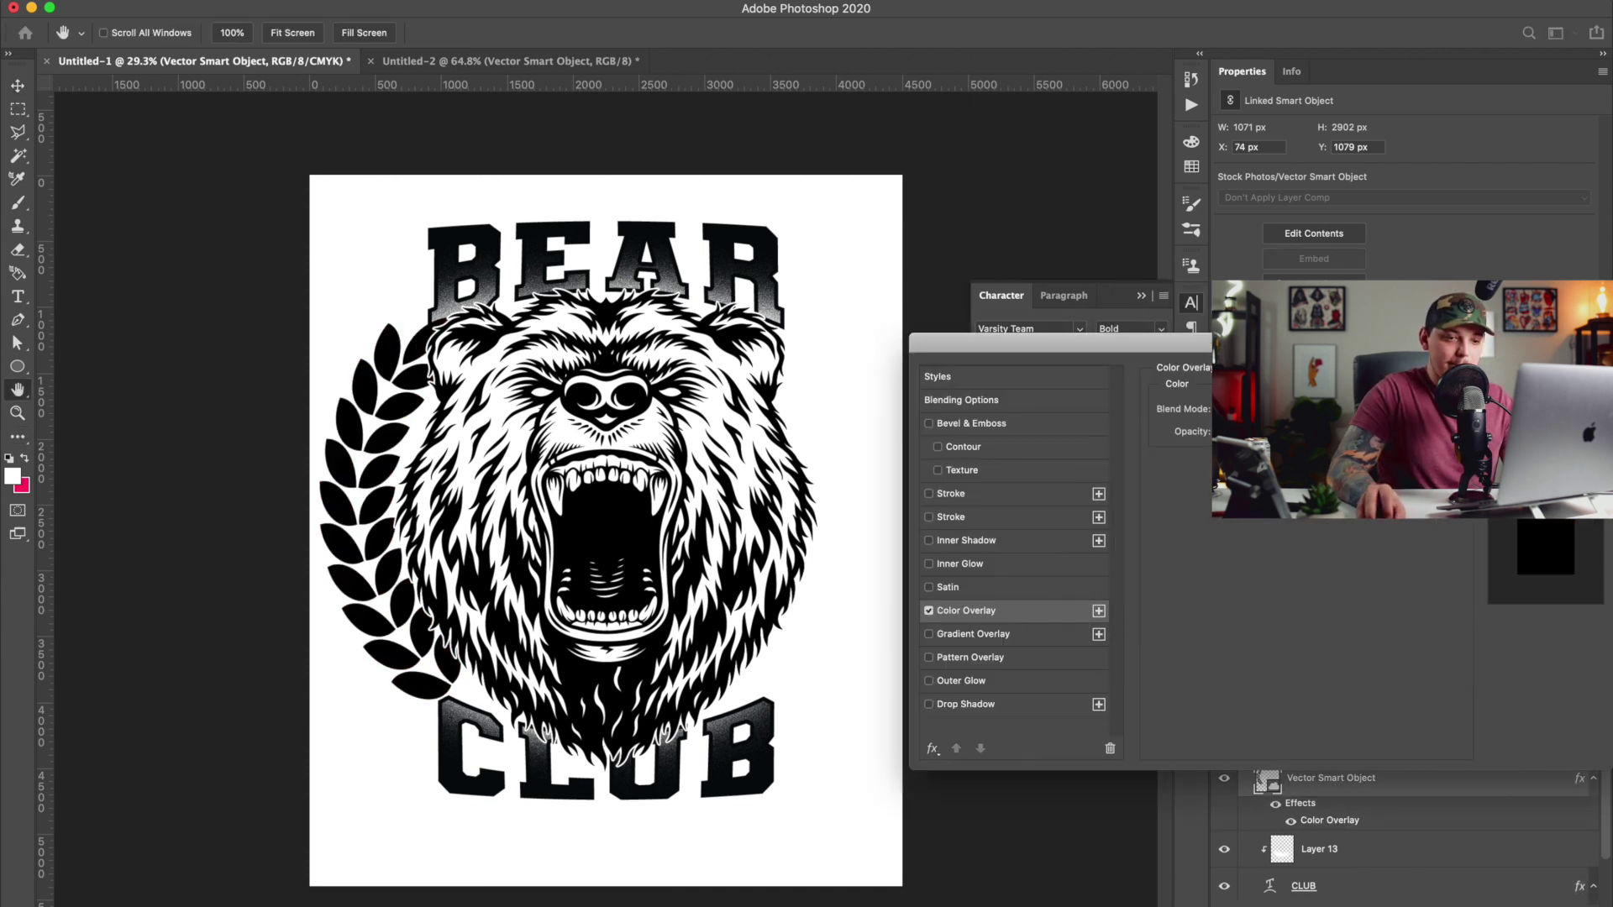
key(Return)
Rasterize the layer style, move the laurel below the bear, merge and centre the laurels.
right_click(1330, 748)
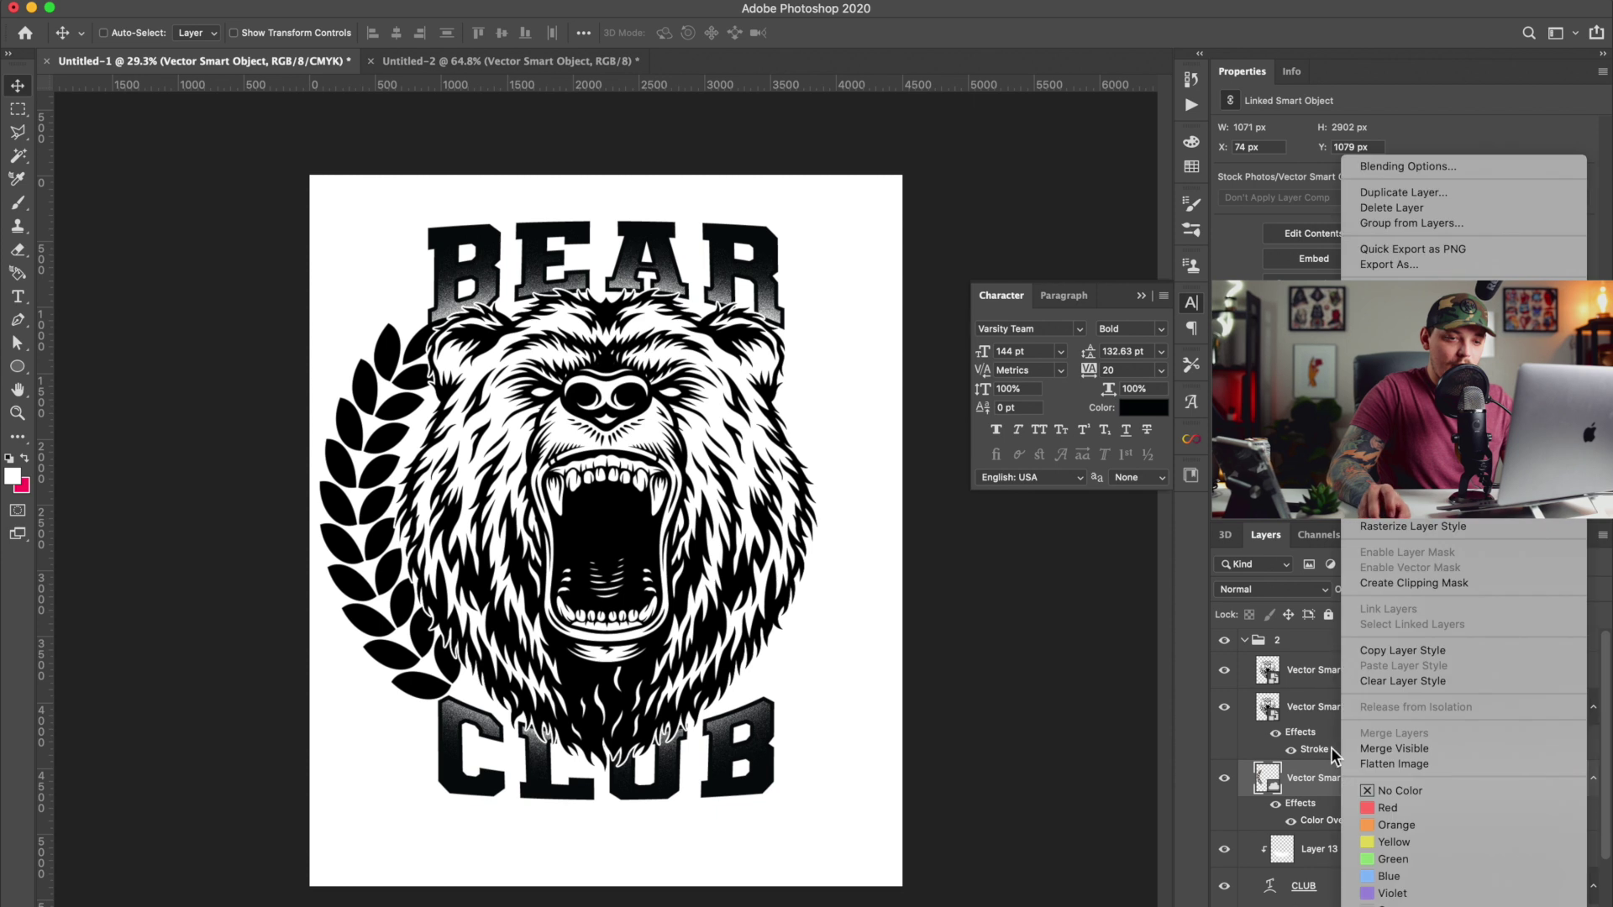
click(1410, 524)
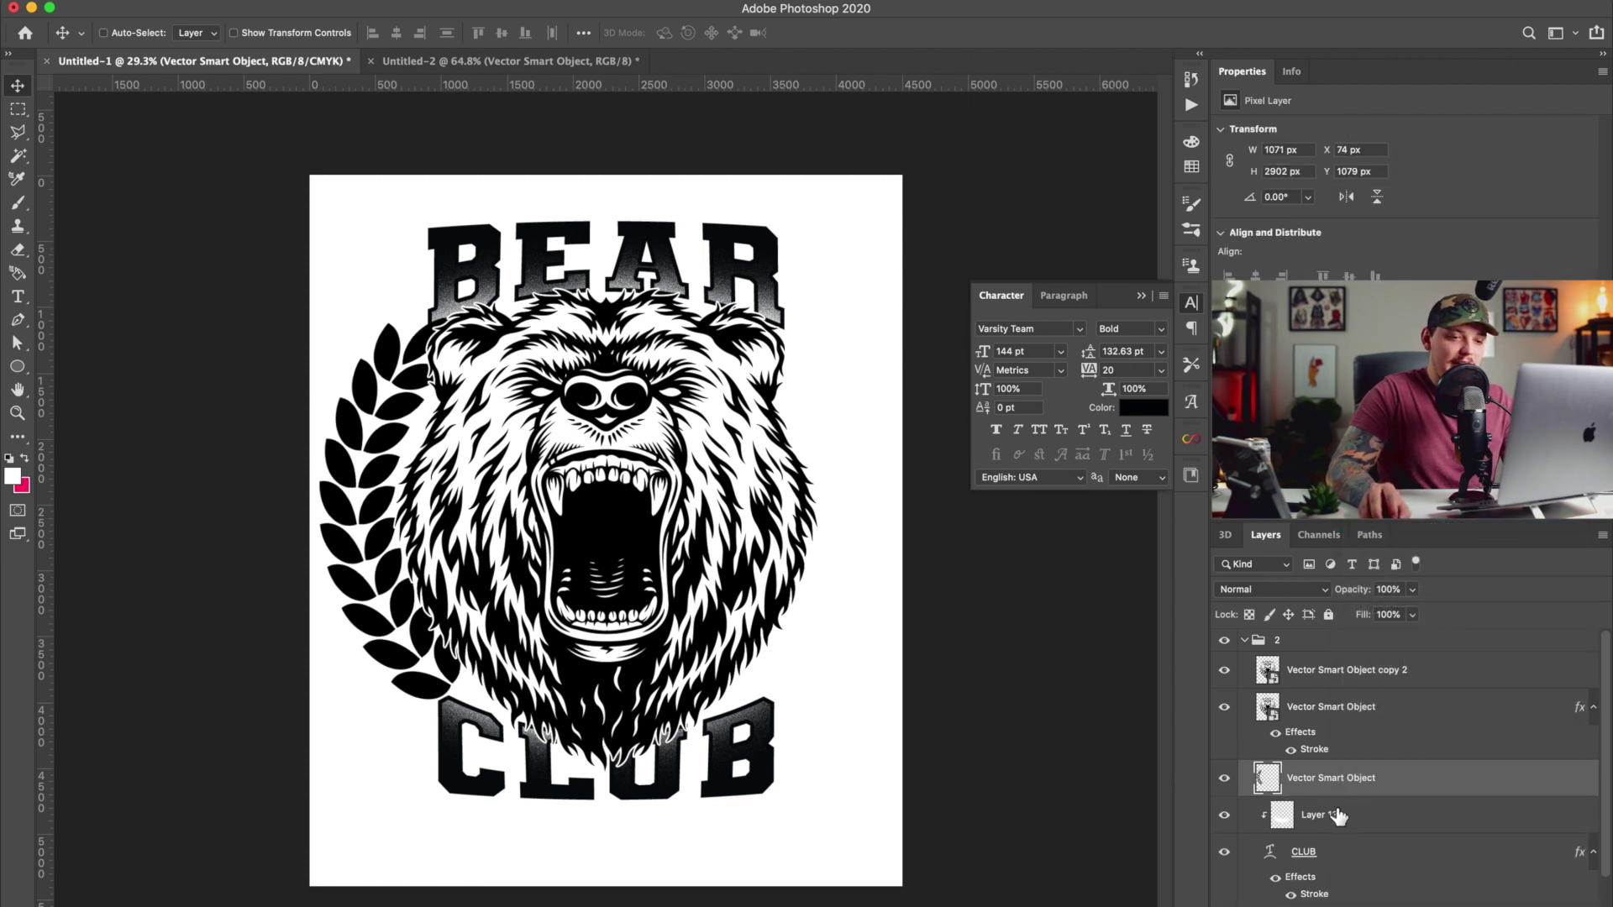
drag(1331, 906, 1331, 906)
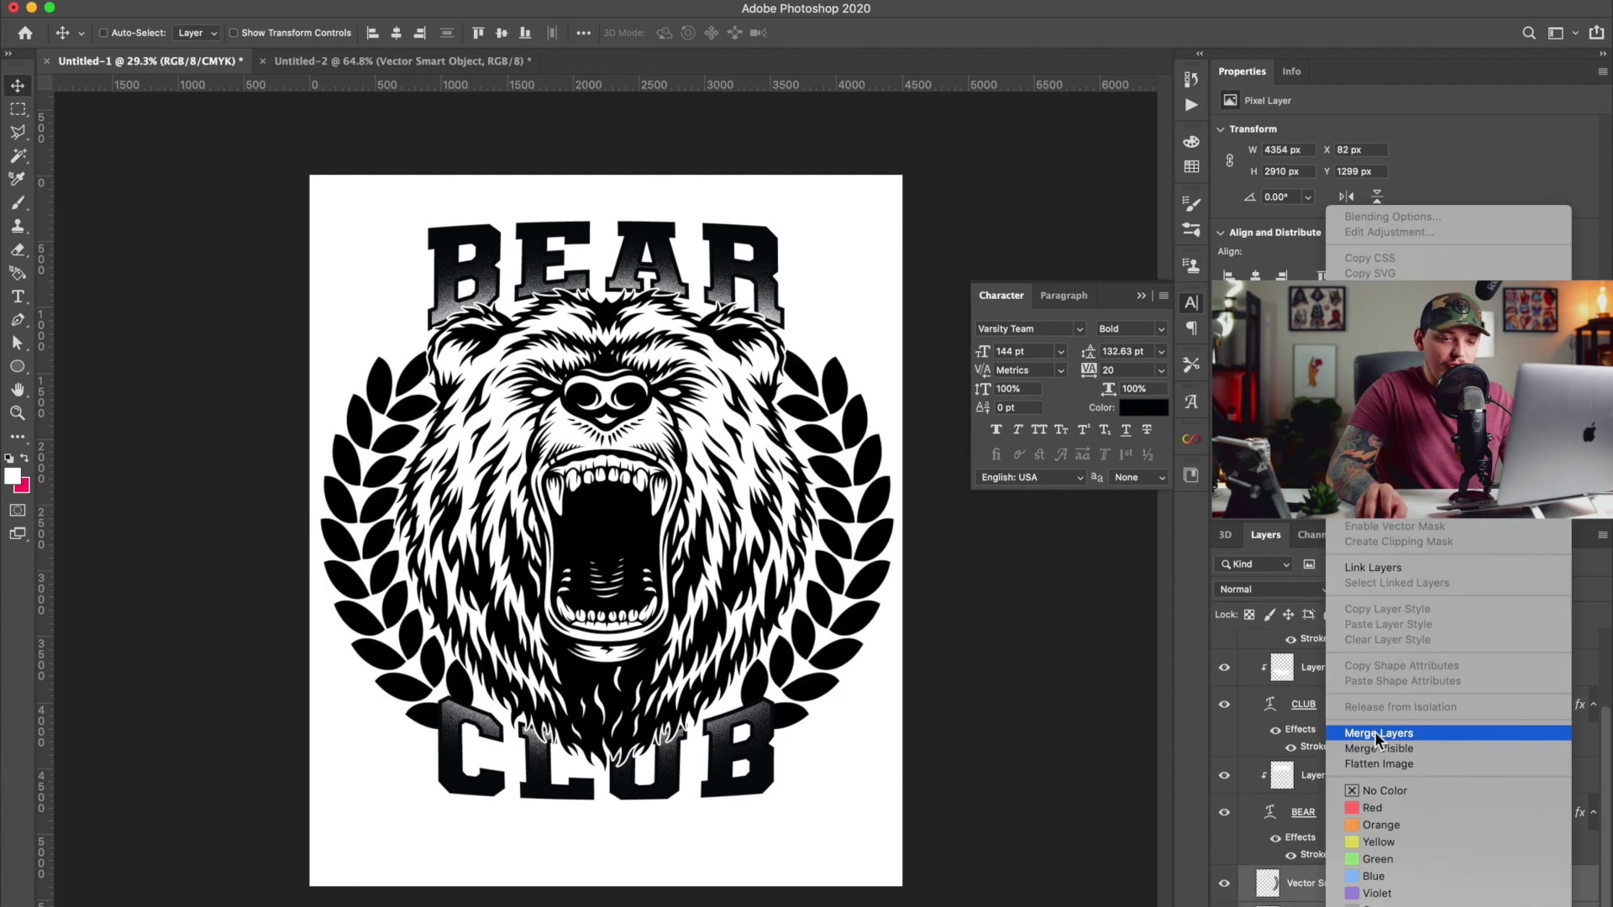
click(1376, 733)
click(401, 35)
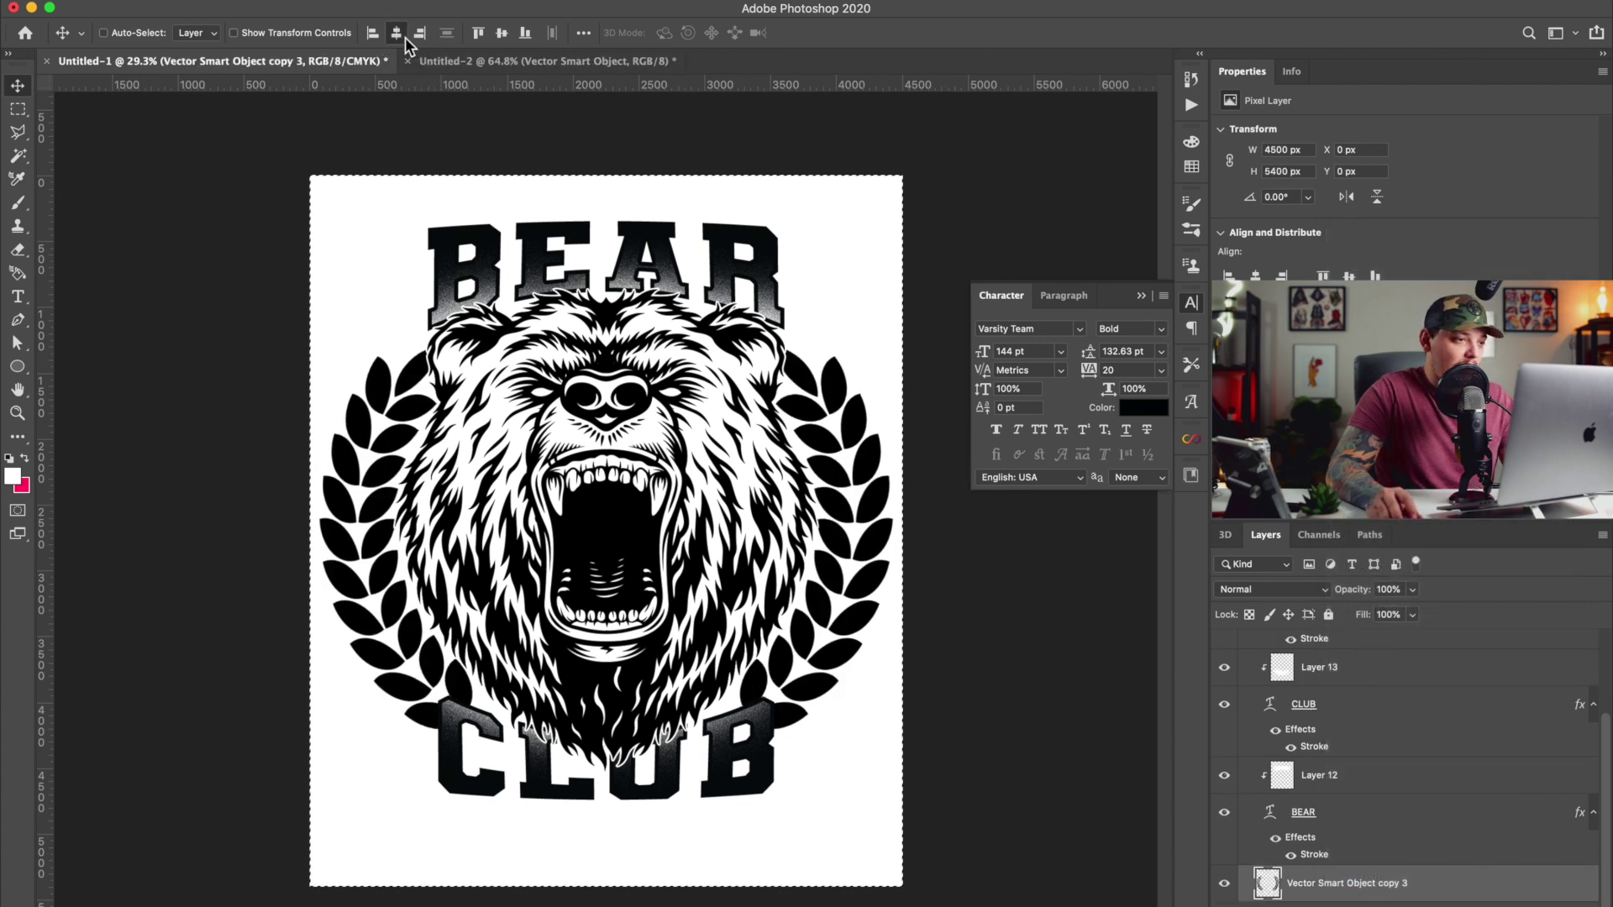
Duplicate the merged laurel layer and reorder the copy in the Layers panel.
key(super+j)
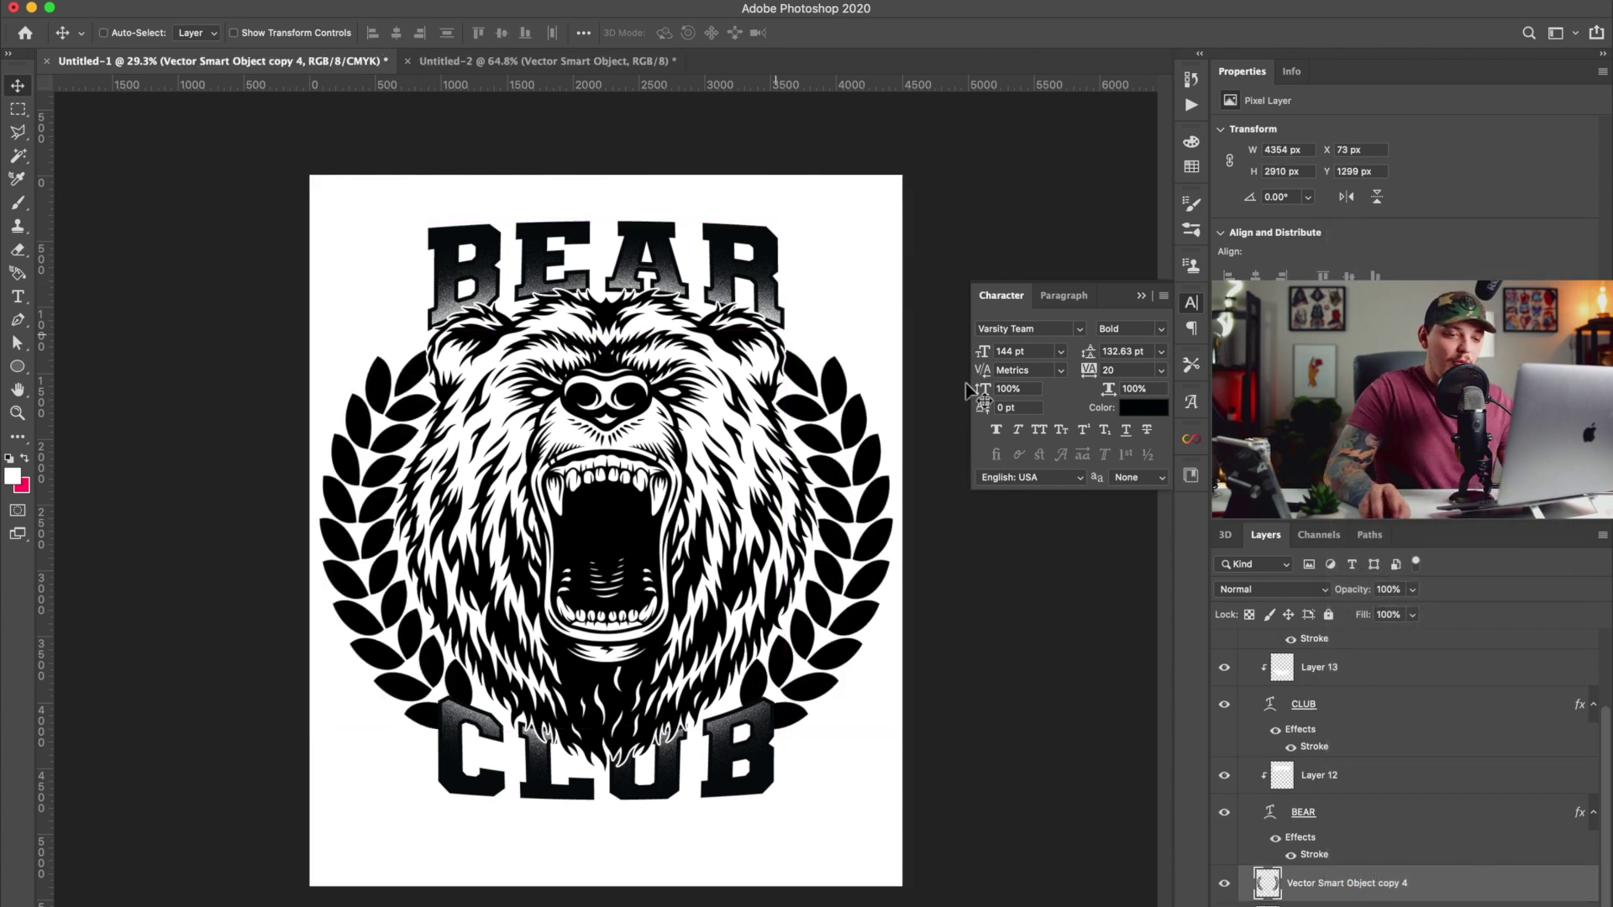
scroll(1337, 883, up, 1)
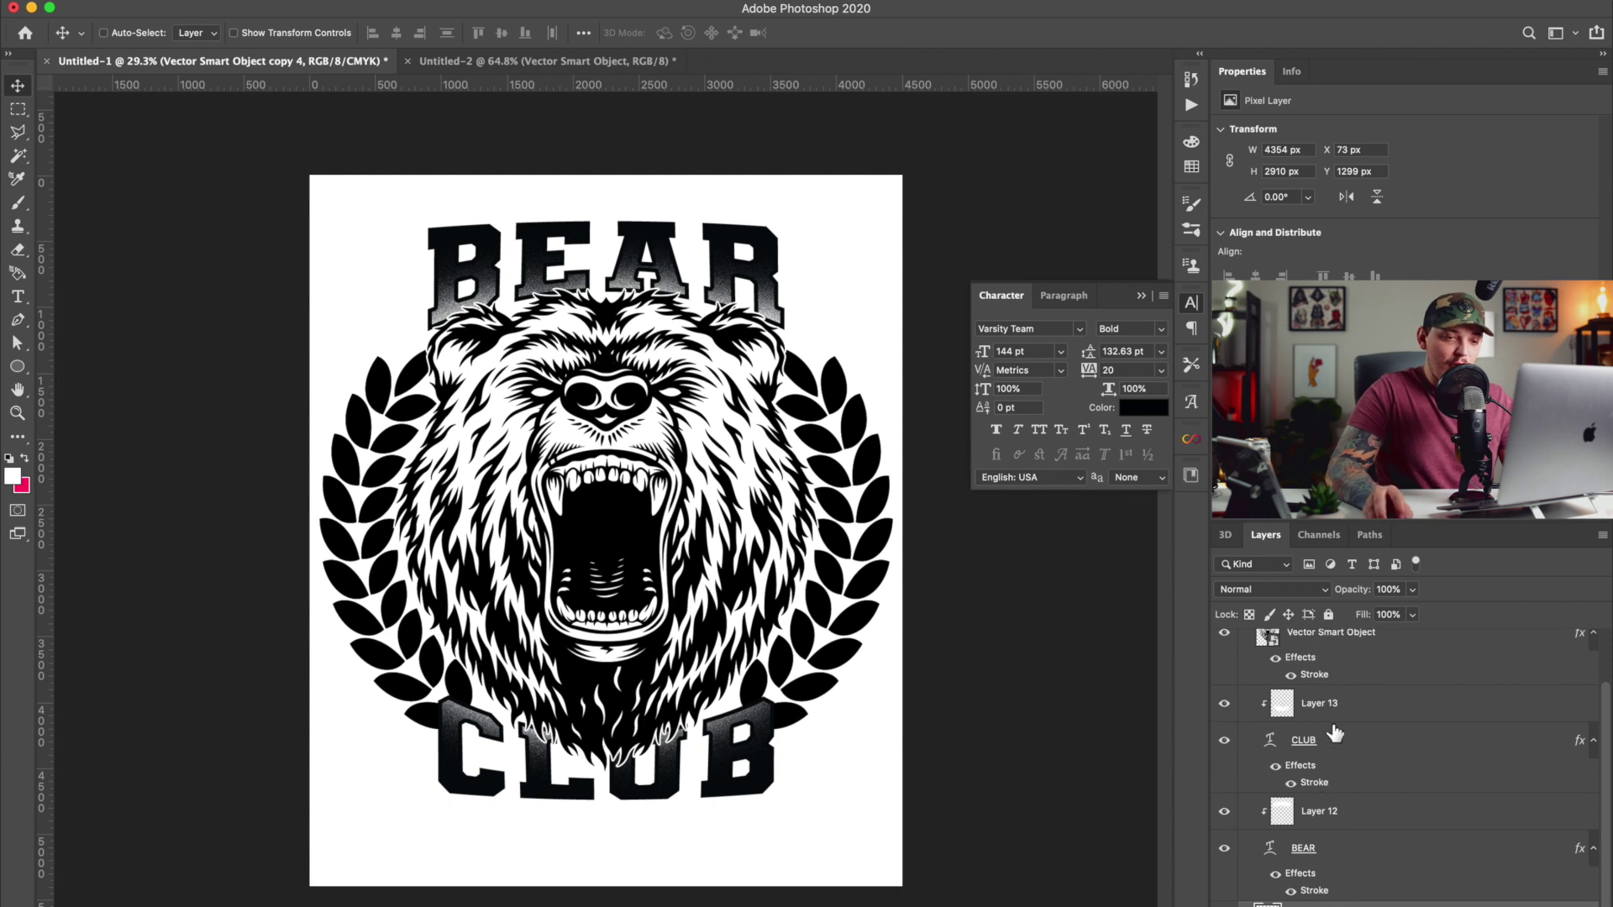
scroll(1327, 680, down, 1)
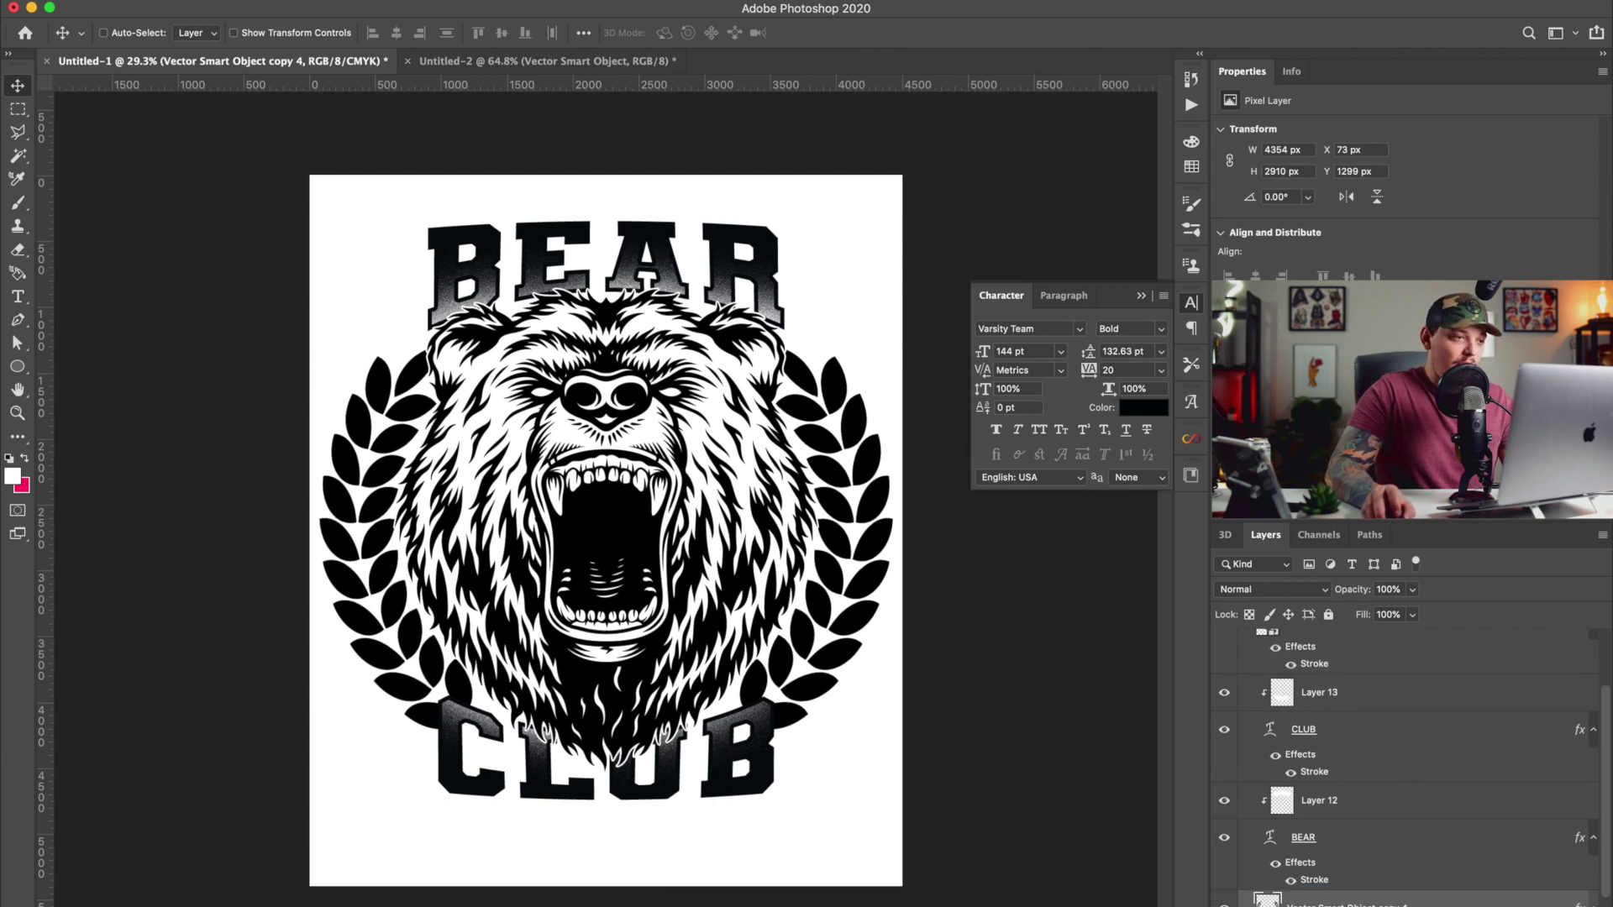
drag(1339, 861, 1350, 605)
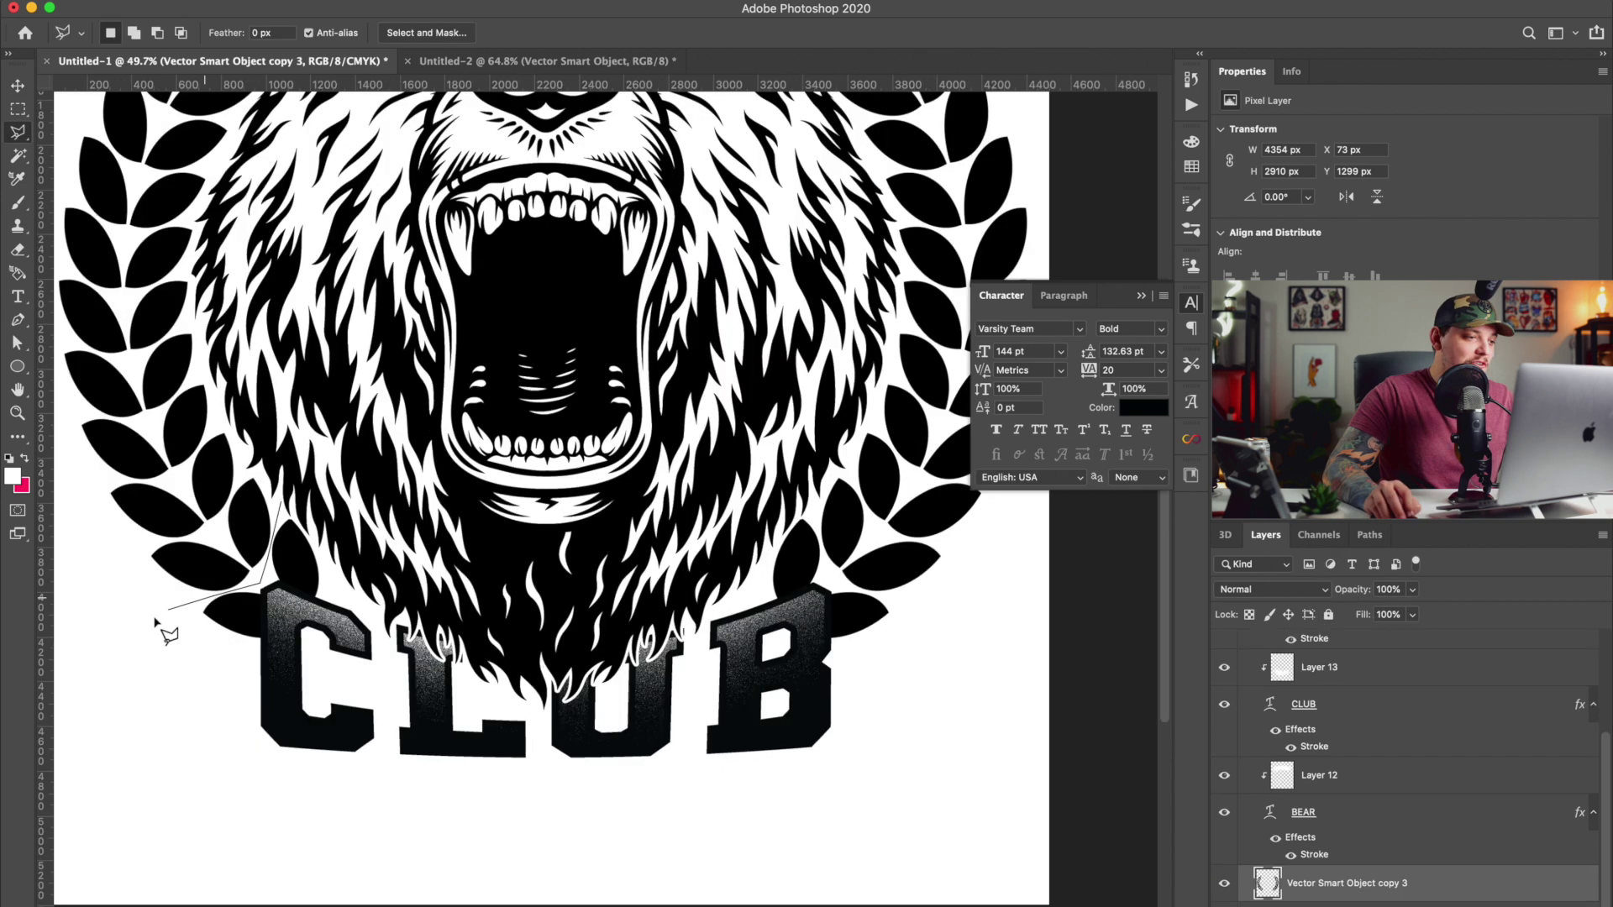
Cut away the laurel leaves behind the C using a polygonal lasso selection.
click(152, 623)
click(231, 730)
double_click(409, 664)
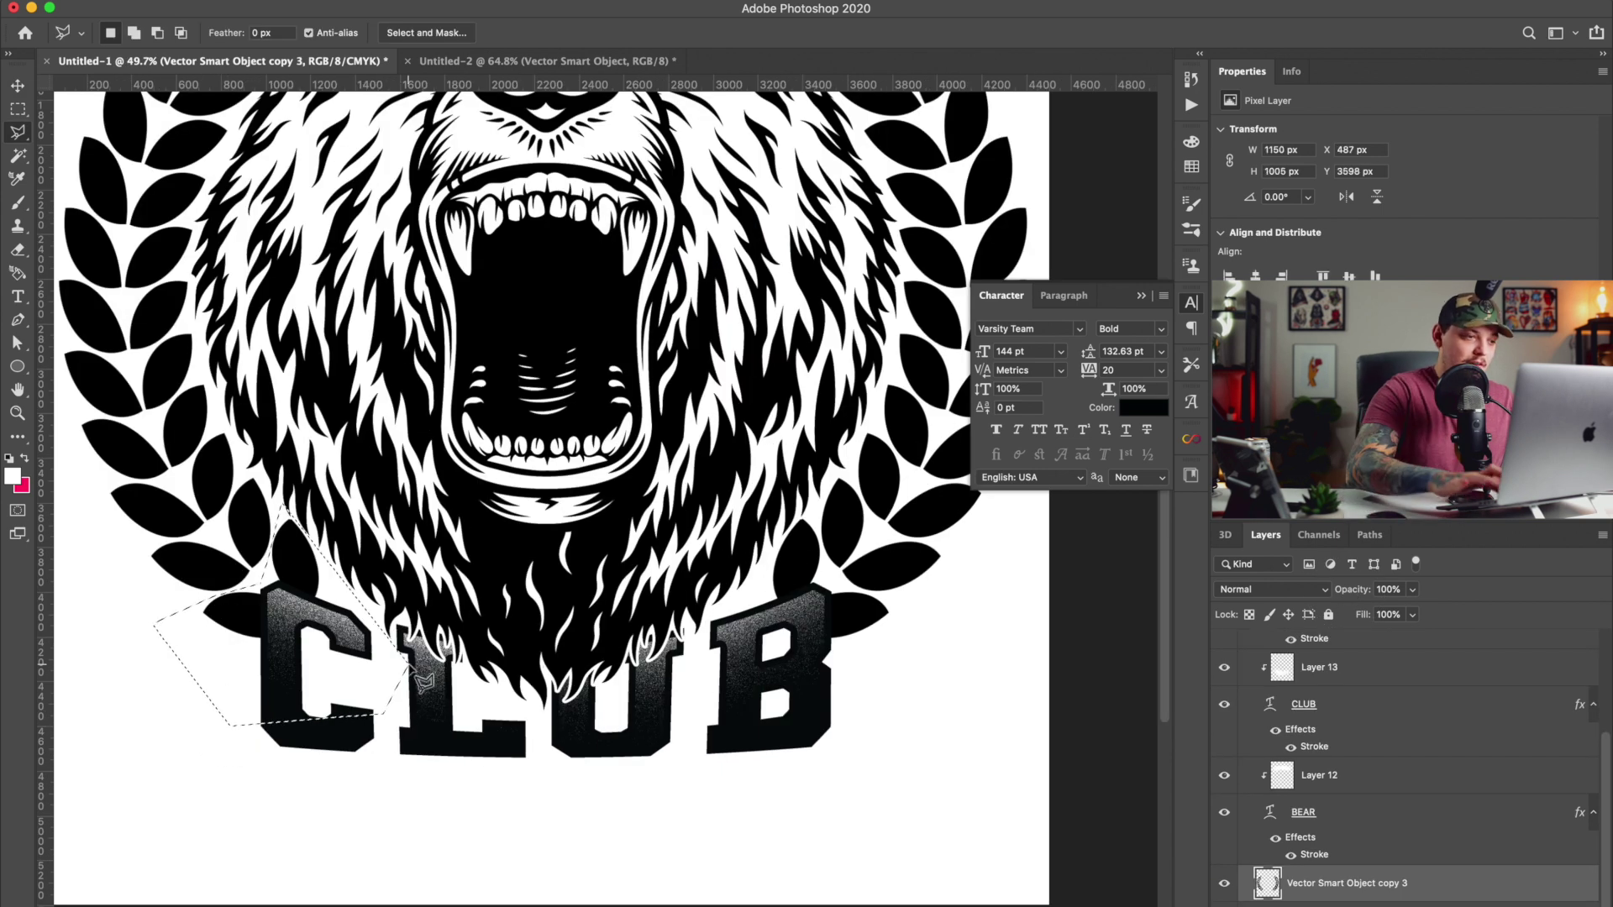
key(Delete)
key(super+d)
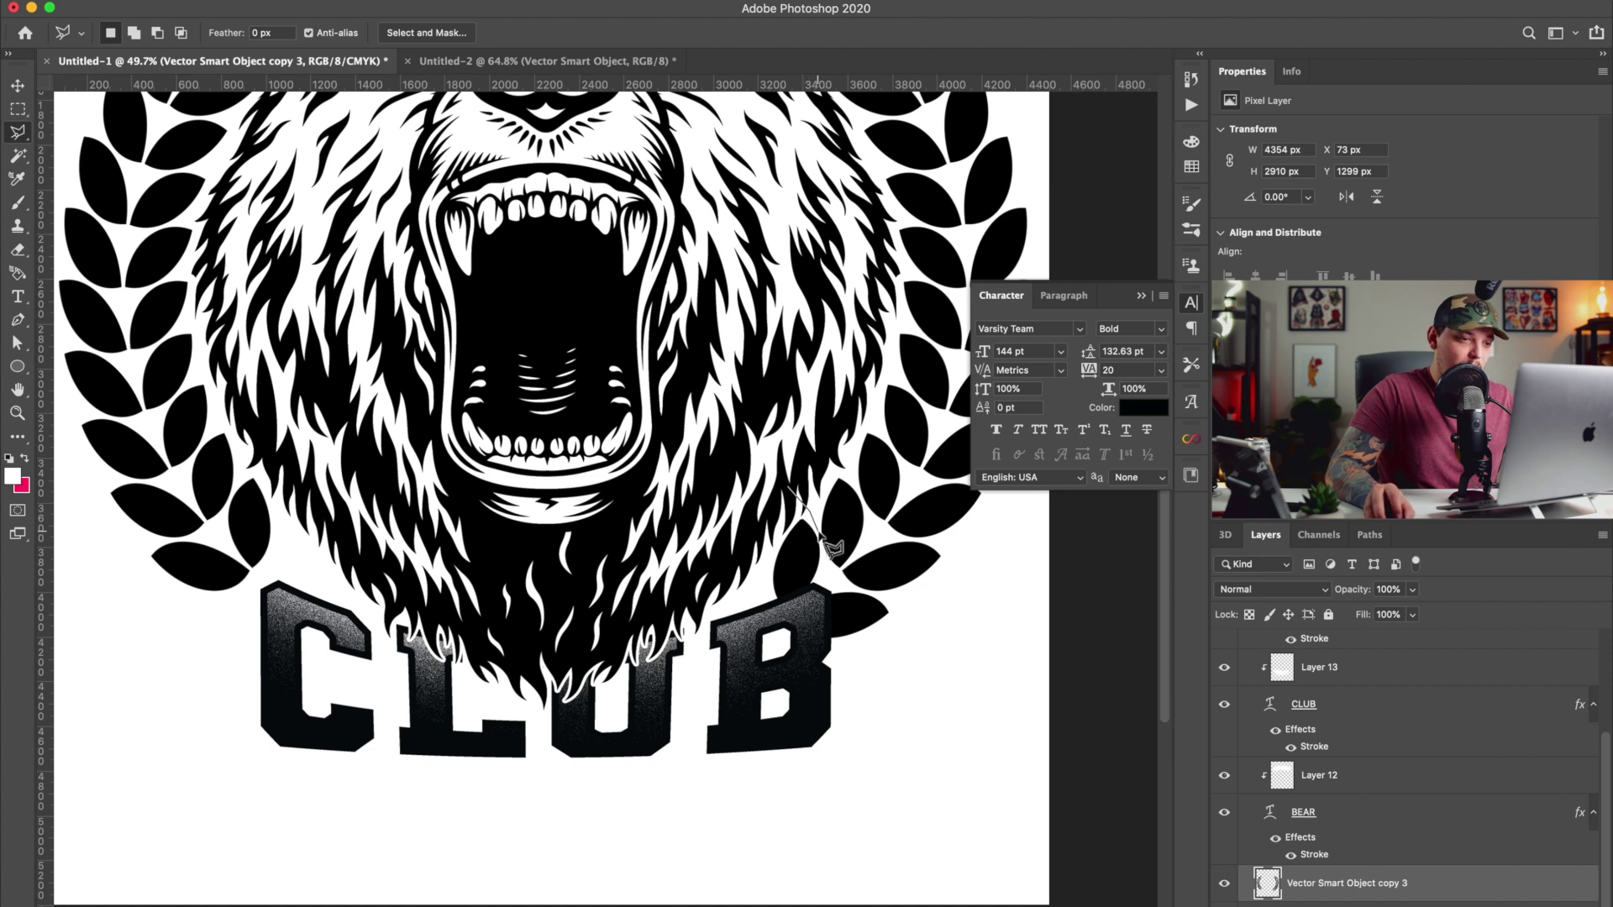
Delete the stray laurel leaves near the B the same way.
click(840, 587)
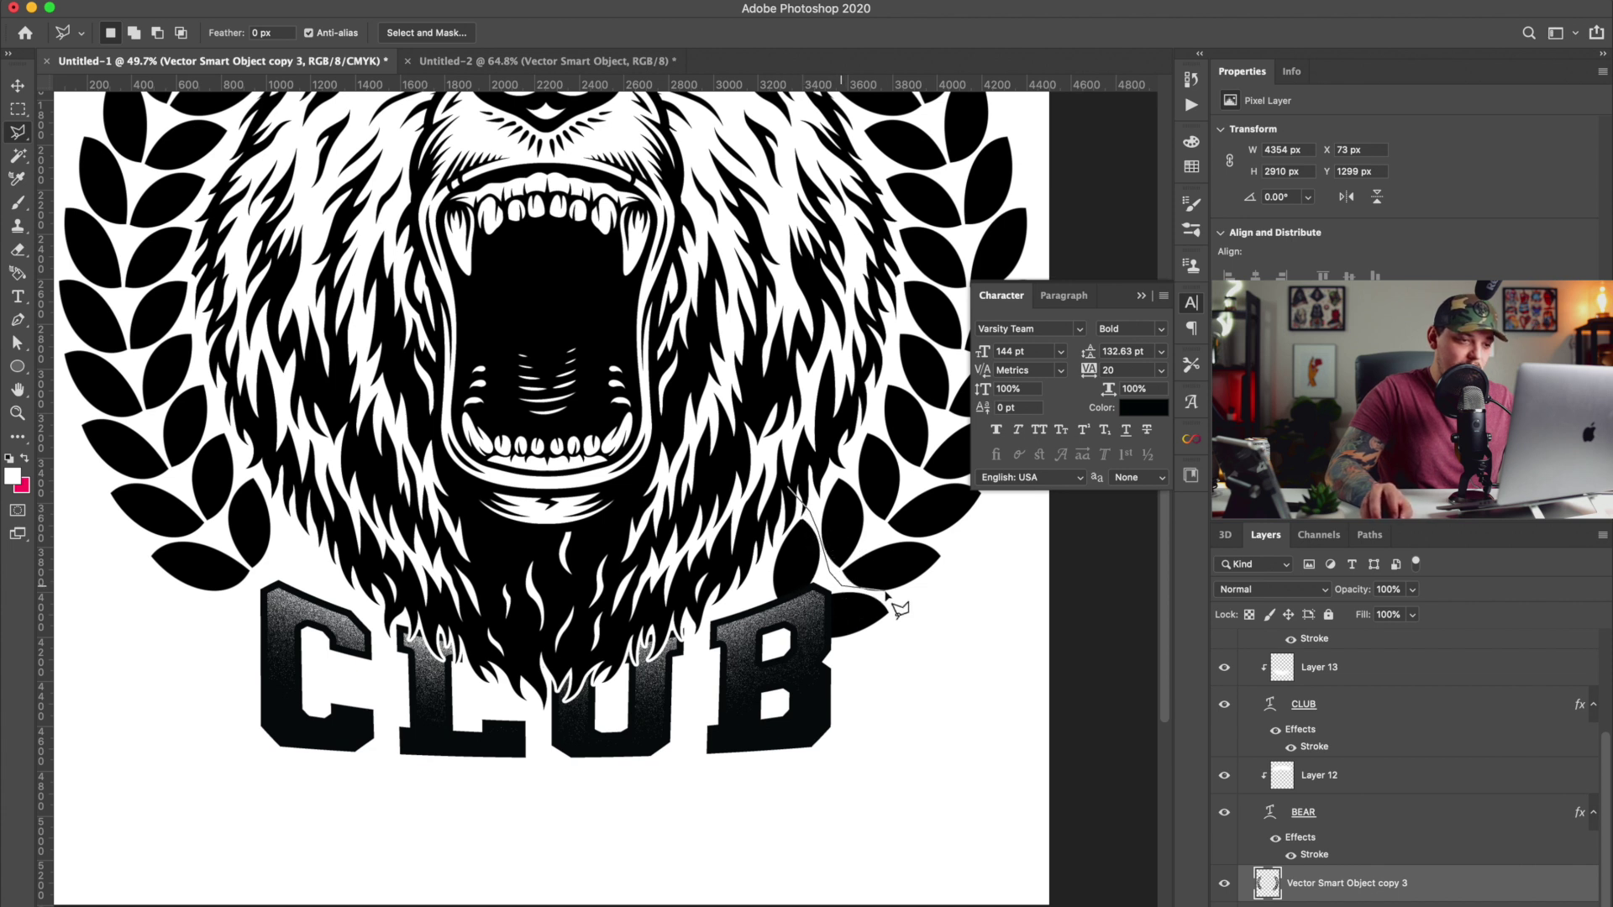
click(948, 711)
double_click(553, 669)
scroll(552, 669, up, 1)
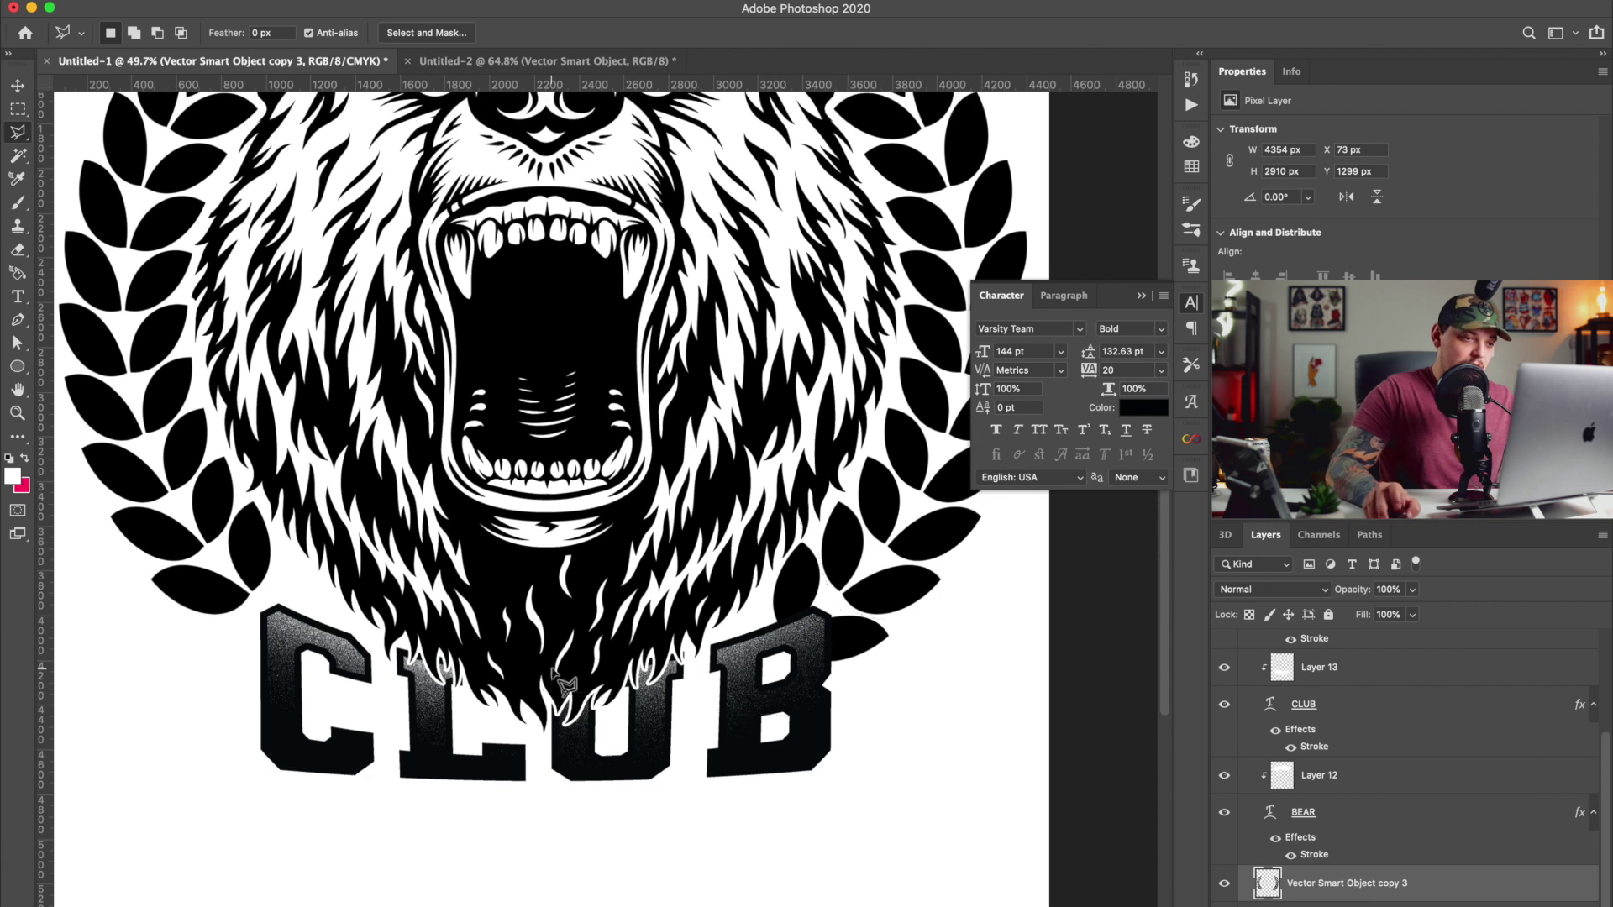
key(Delete)
key(super+d)
Zoom out to the whole badge, close the Character panel and collapse group 2.
drag(531, 387, 557, 597)
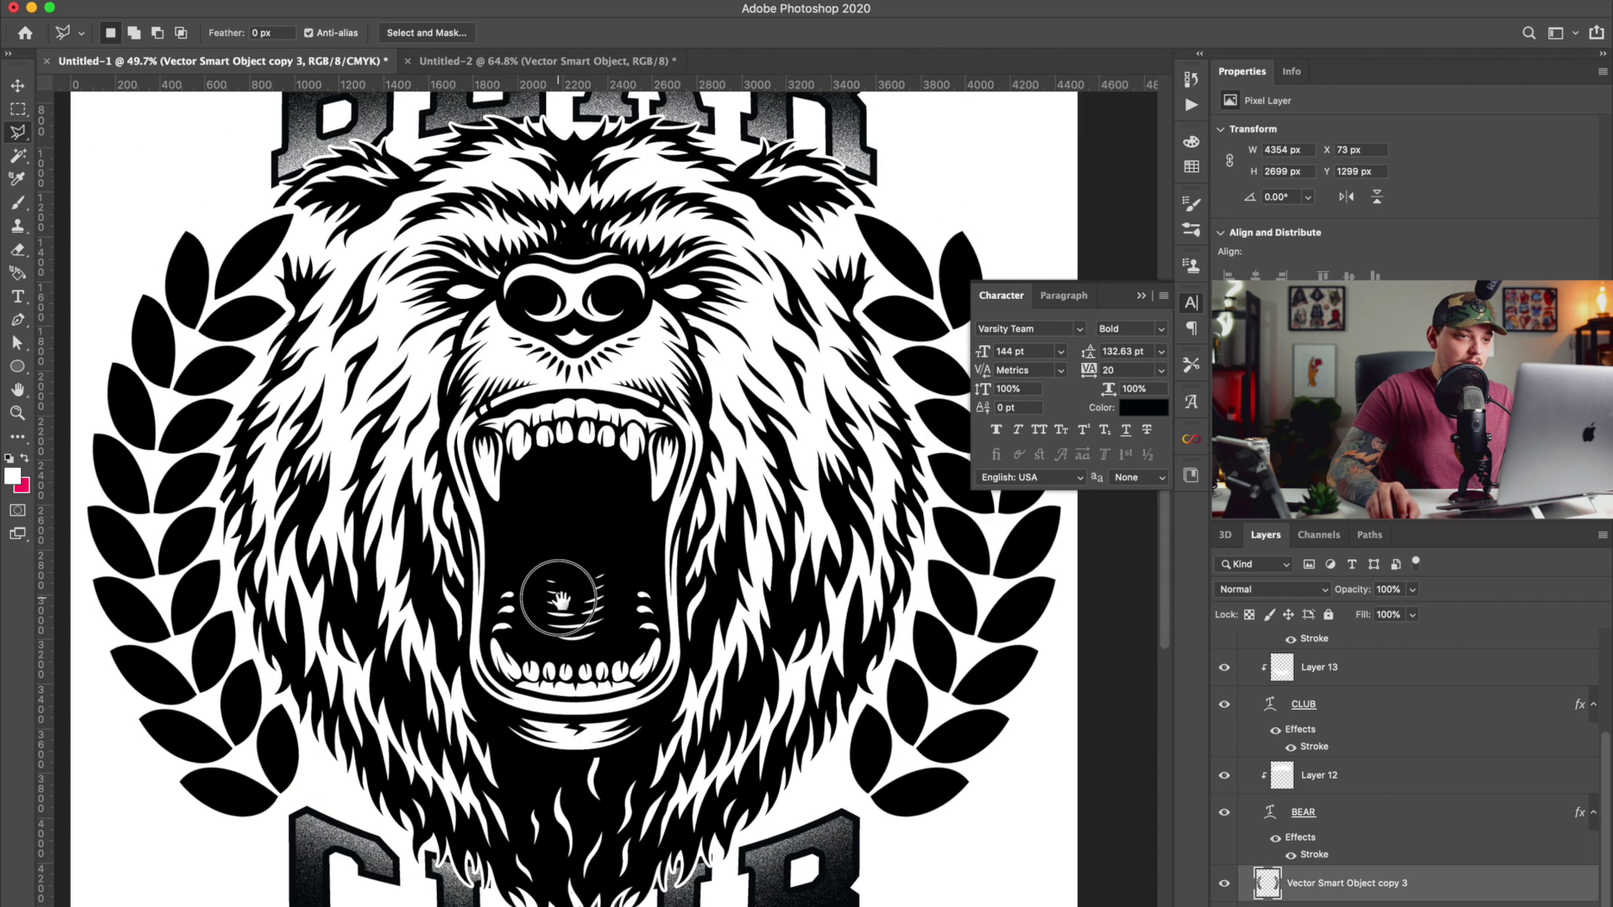
key(super+minus)
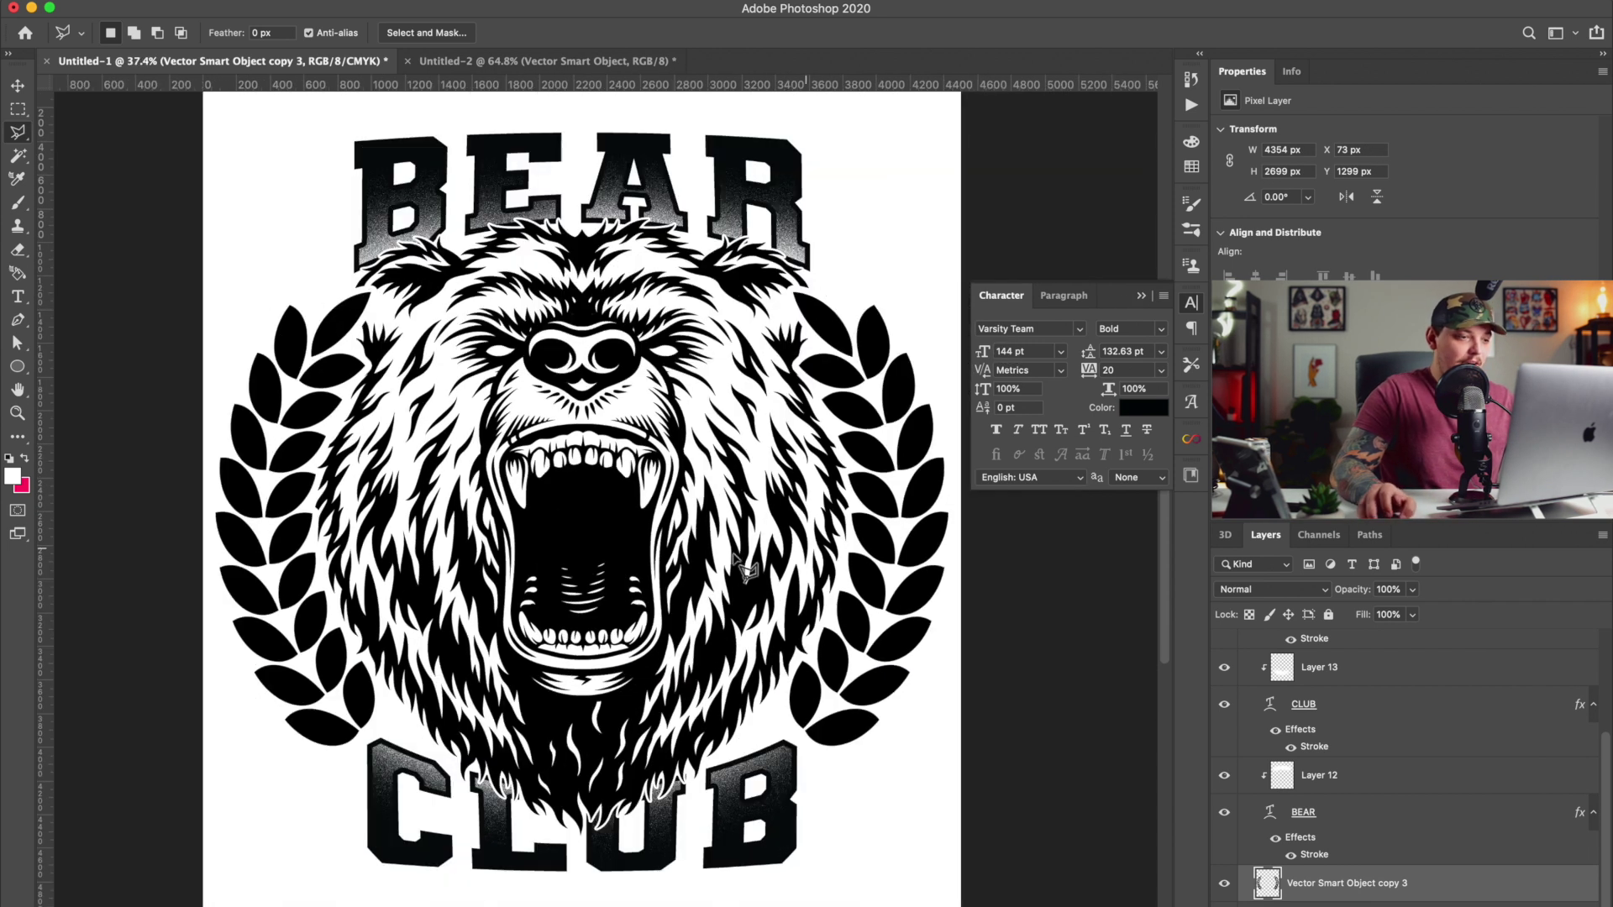
scroll(744, 546, down, 1)
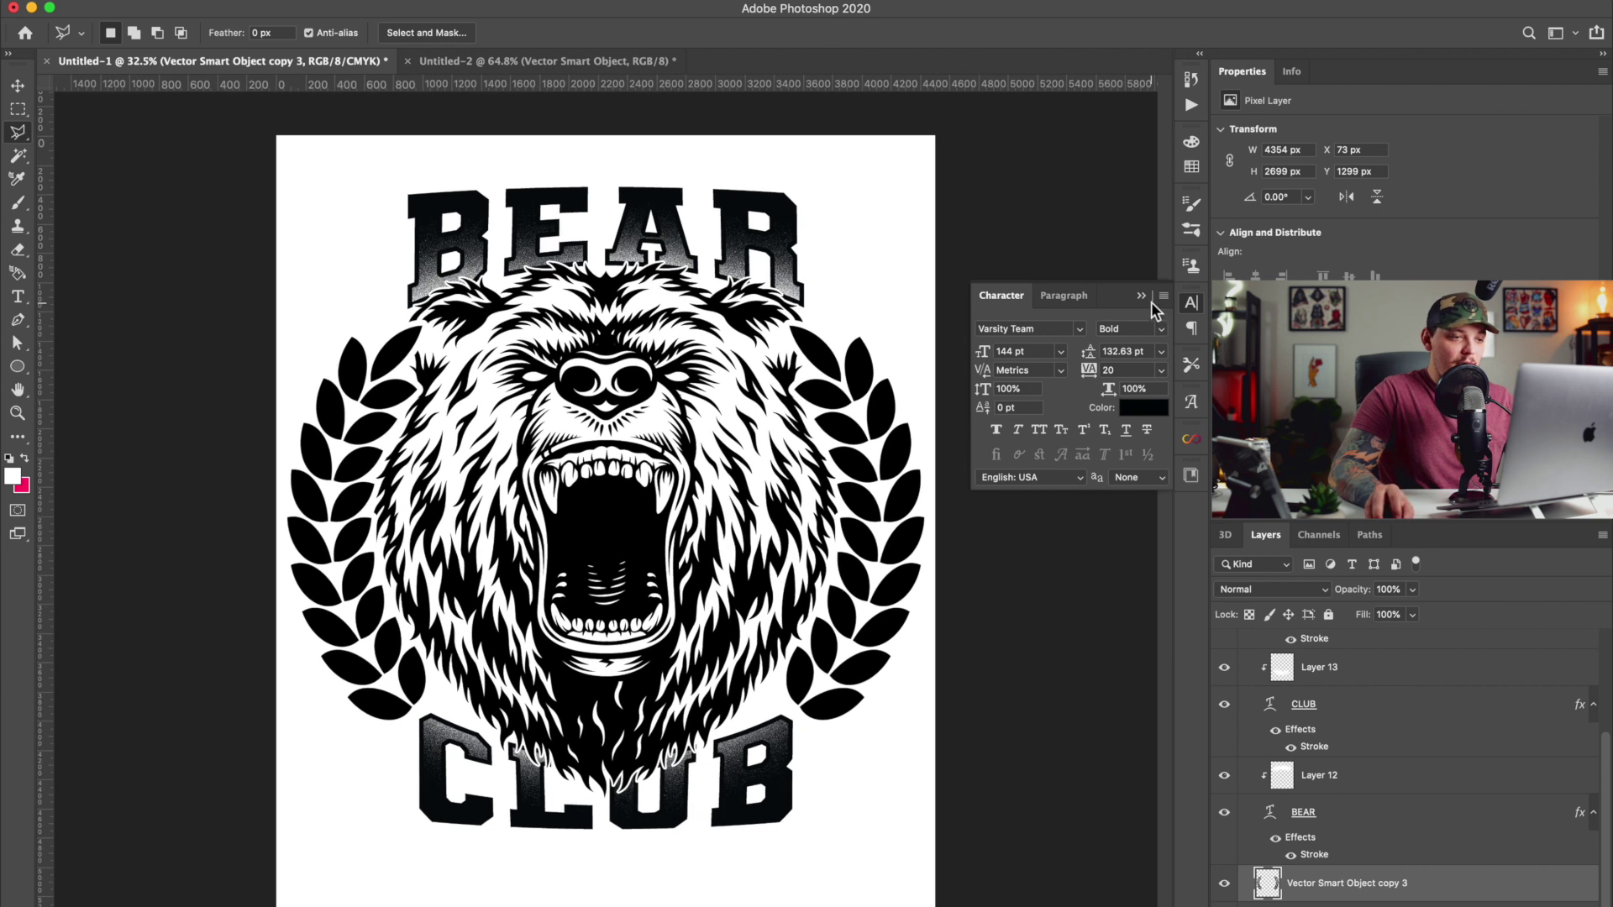
click(1143, 297)
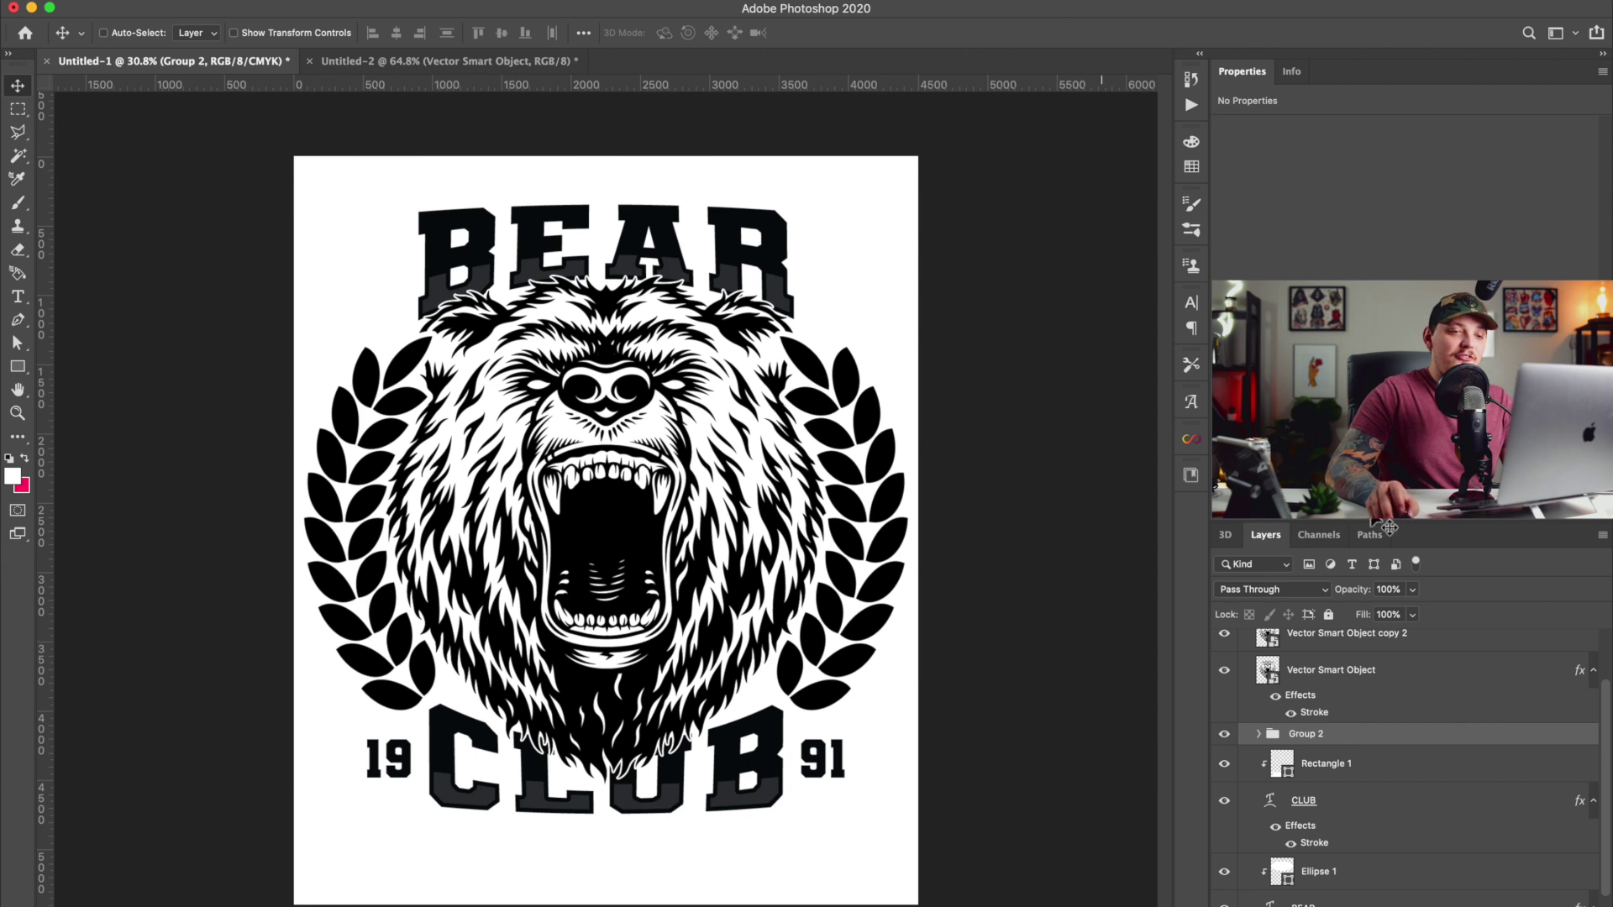
scroll(1358, 672, up, 2)
click(1253, 647)
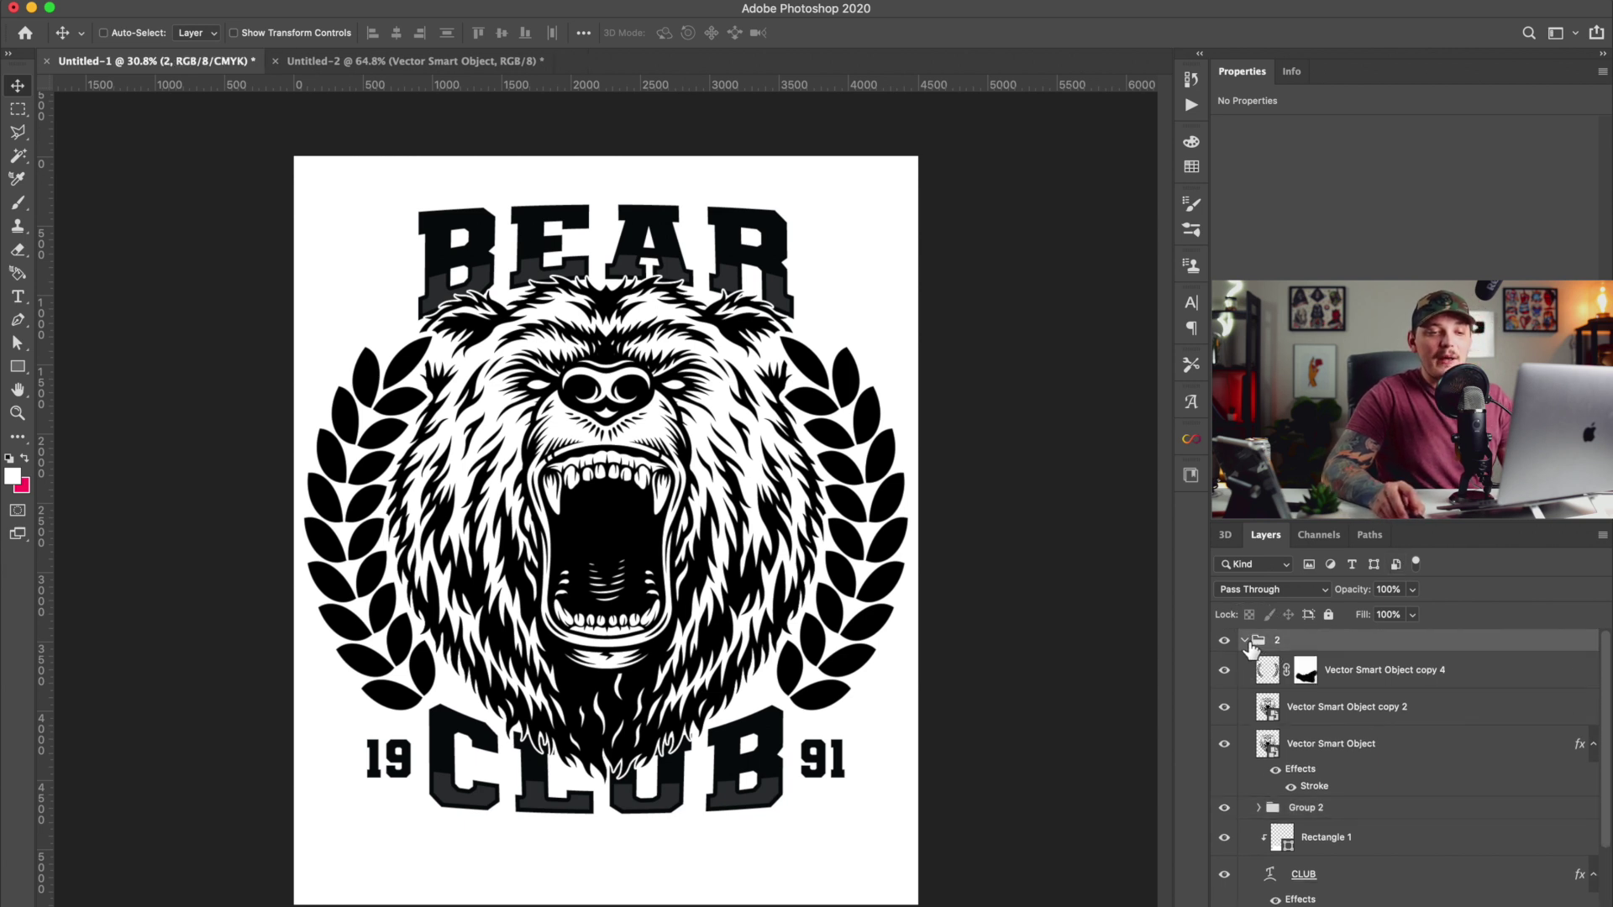
click(1244, 641)
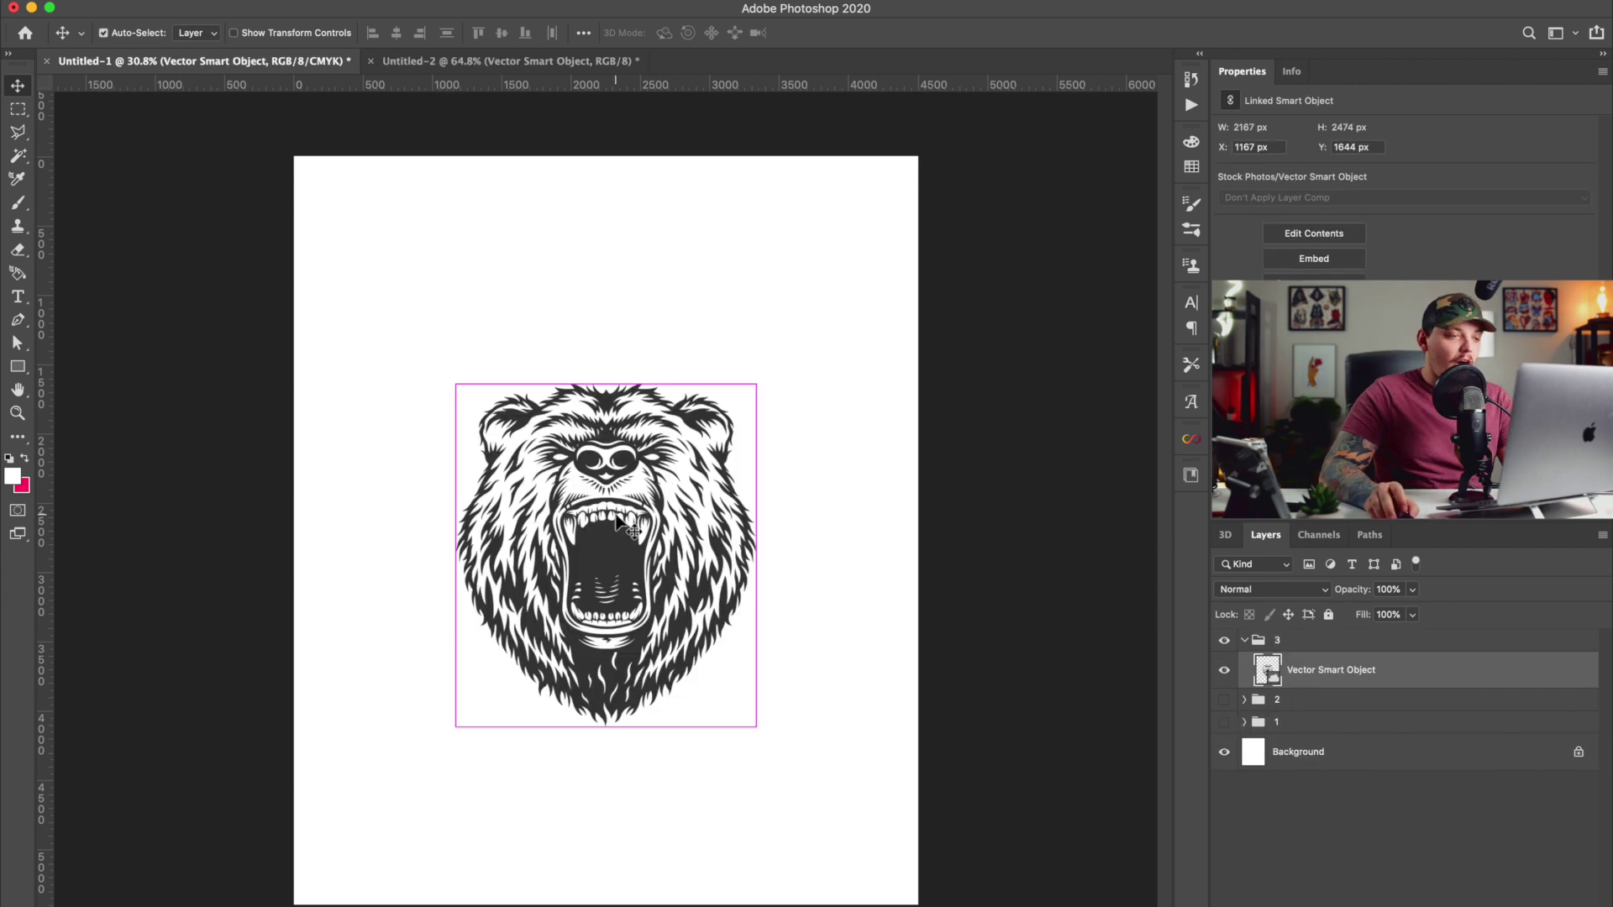
Enlarge the placed bear artwork and centre it vertically on the page.
key(ctrl+t)
drag(452, 386, 392, 370)
key(Return)
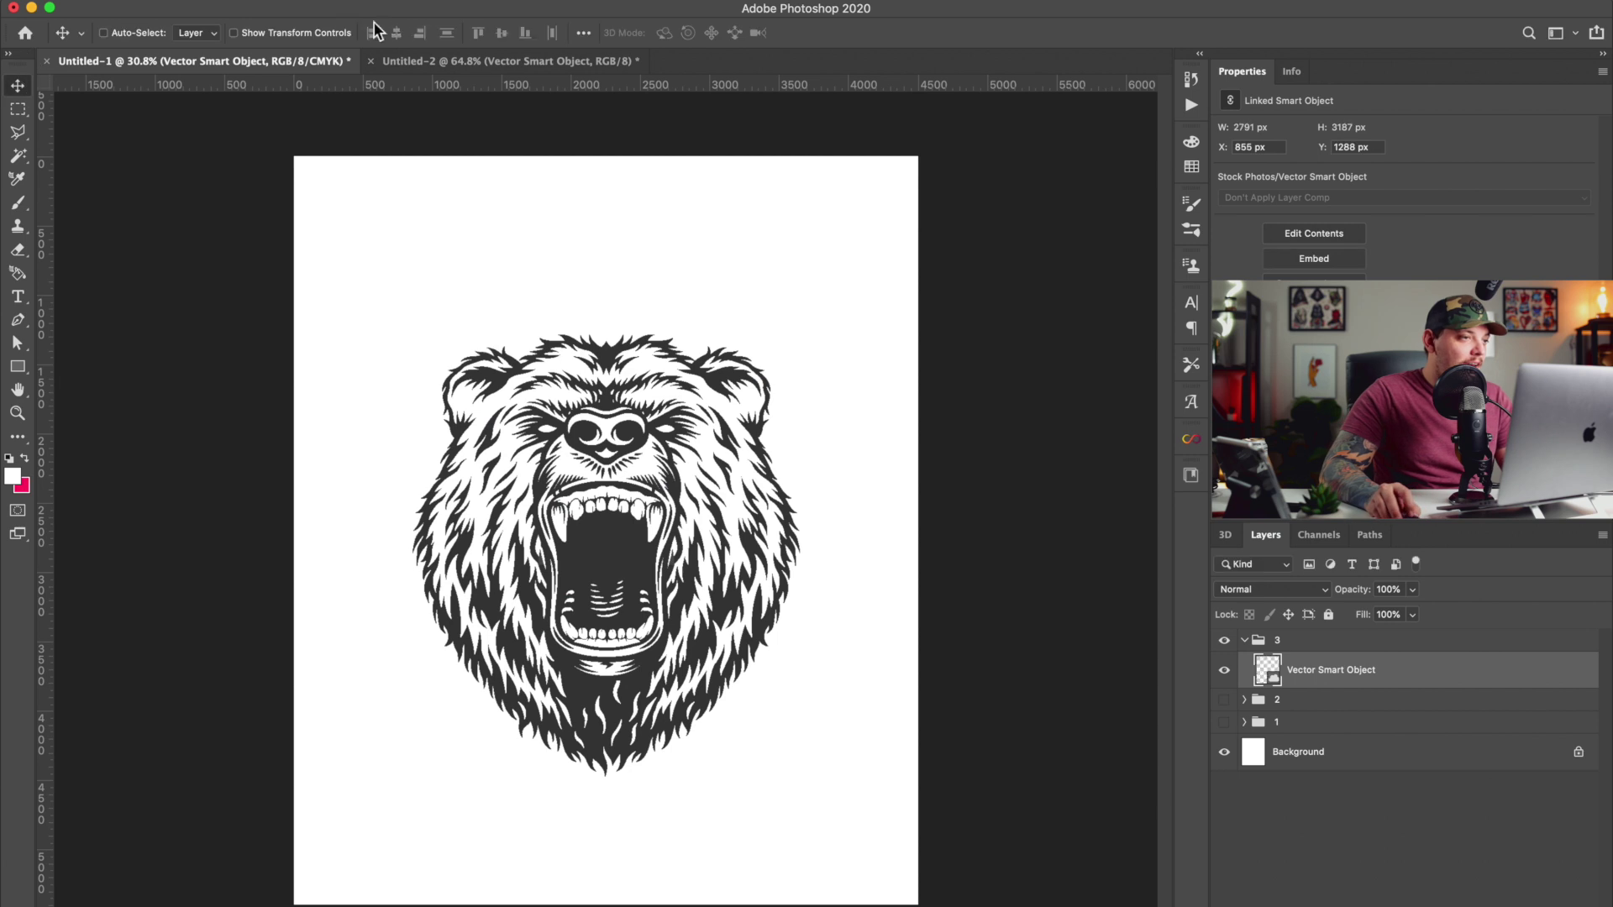
key(ctrl+a)
click(501, 32)
key(ctrl+d)
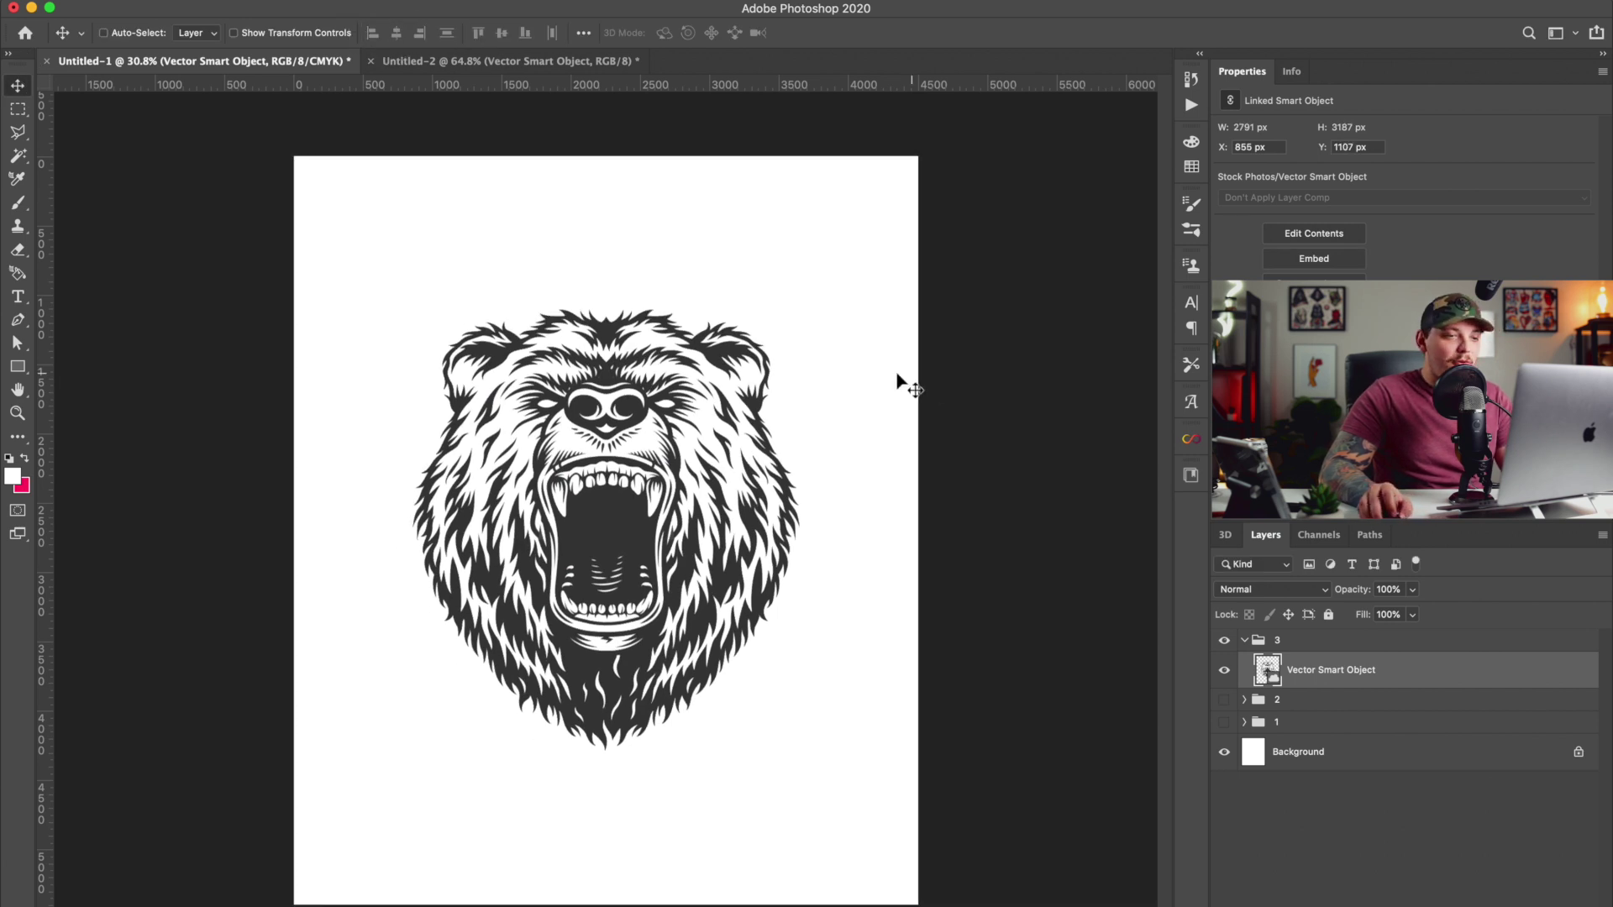
Darken the bear's midtones with a Levels adjustment.
click(217, 0)
click(361, 37)
click(513, 53)
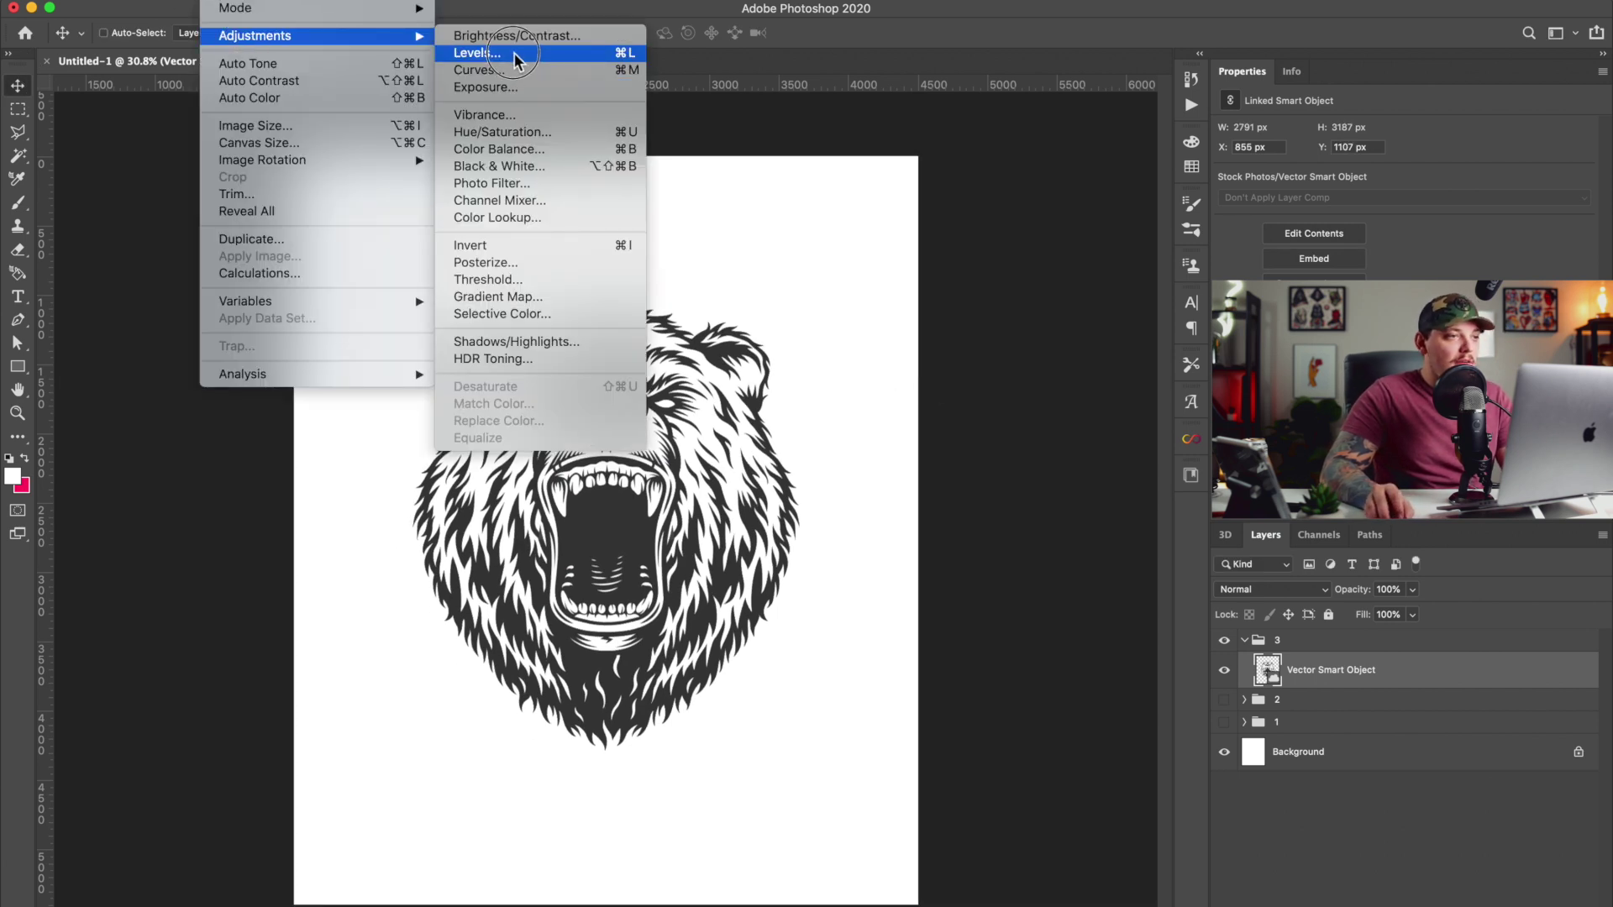
drag(764, 416, 836, 414)
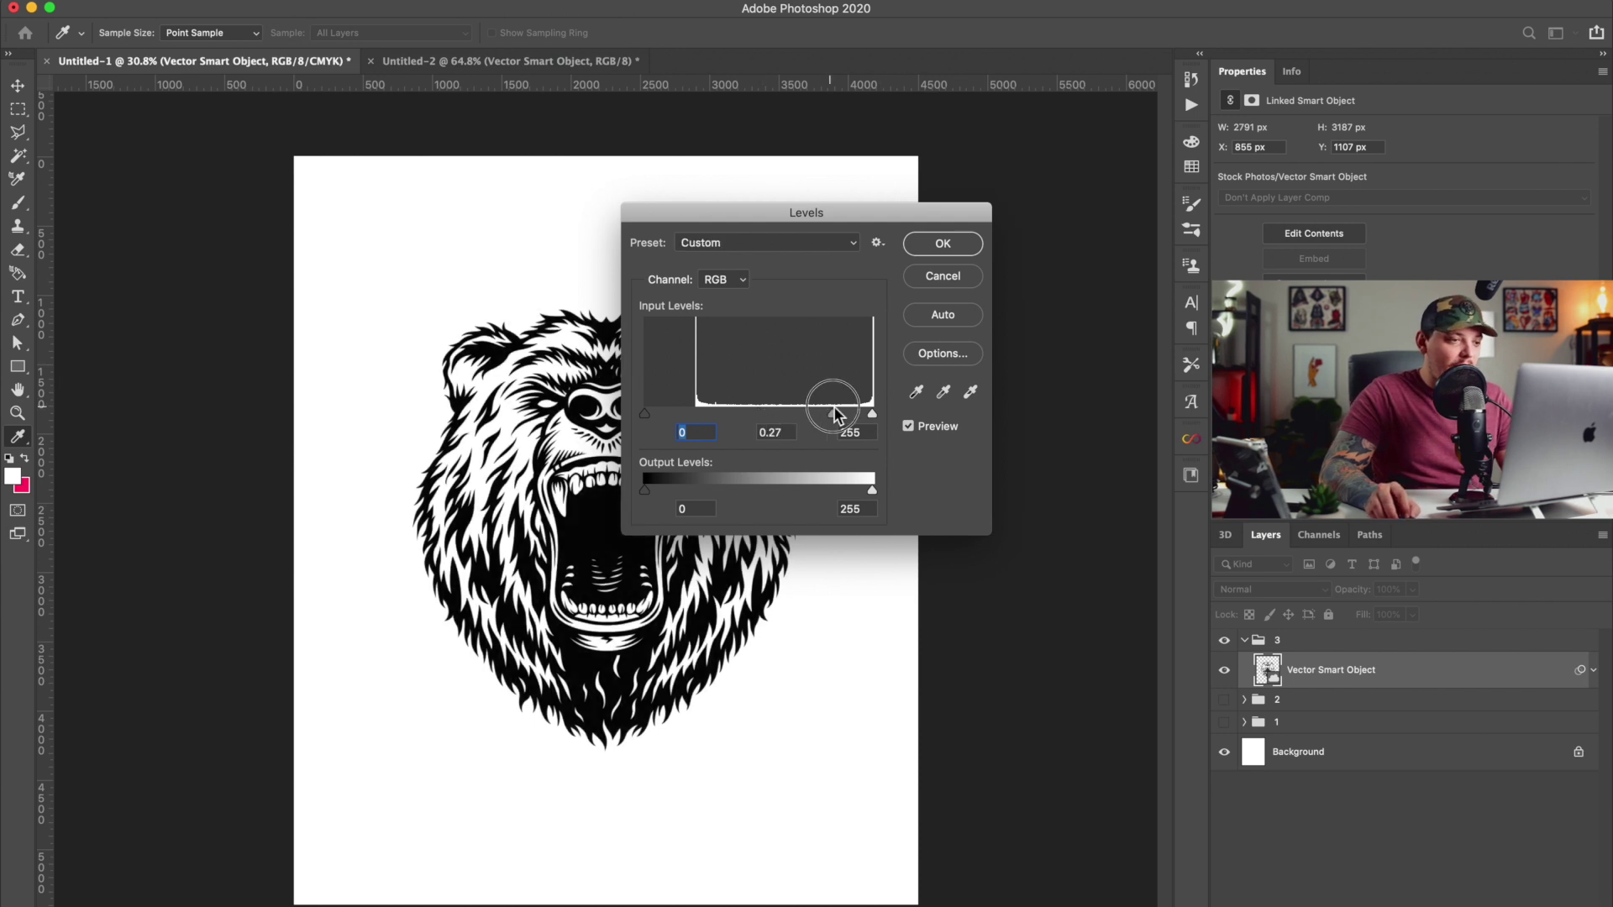
click(942, 243)
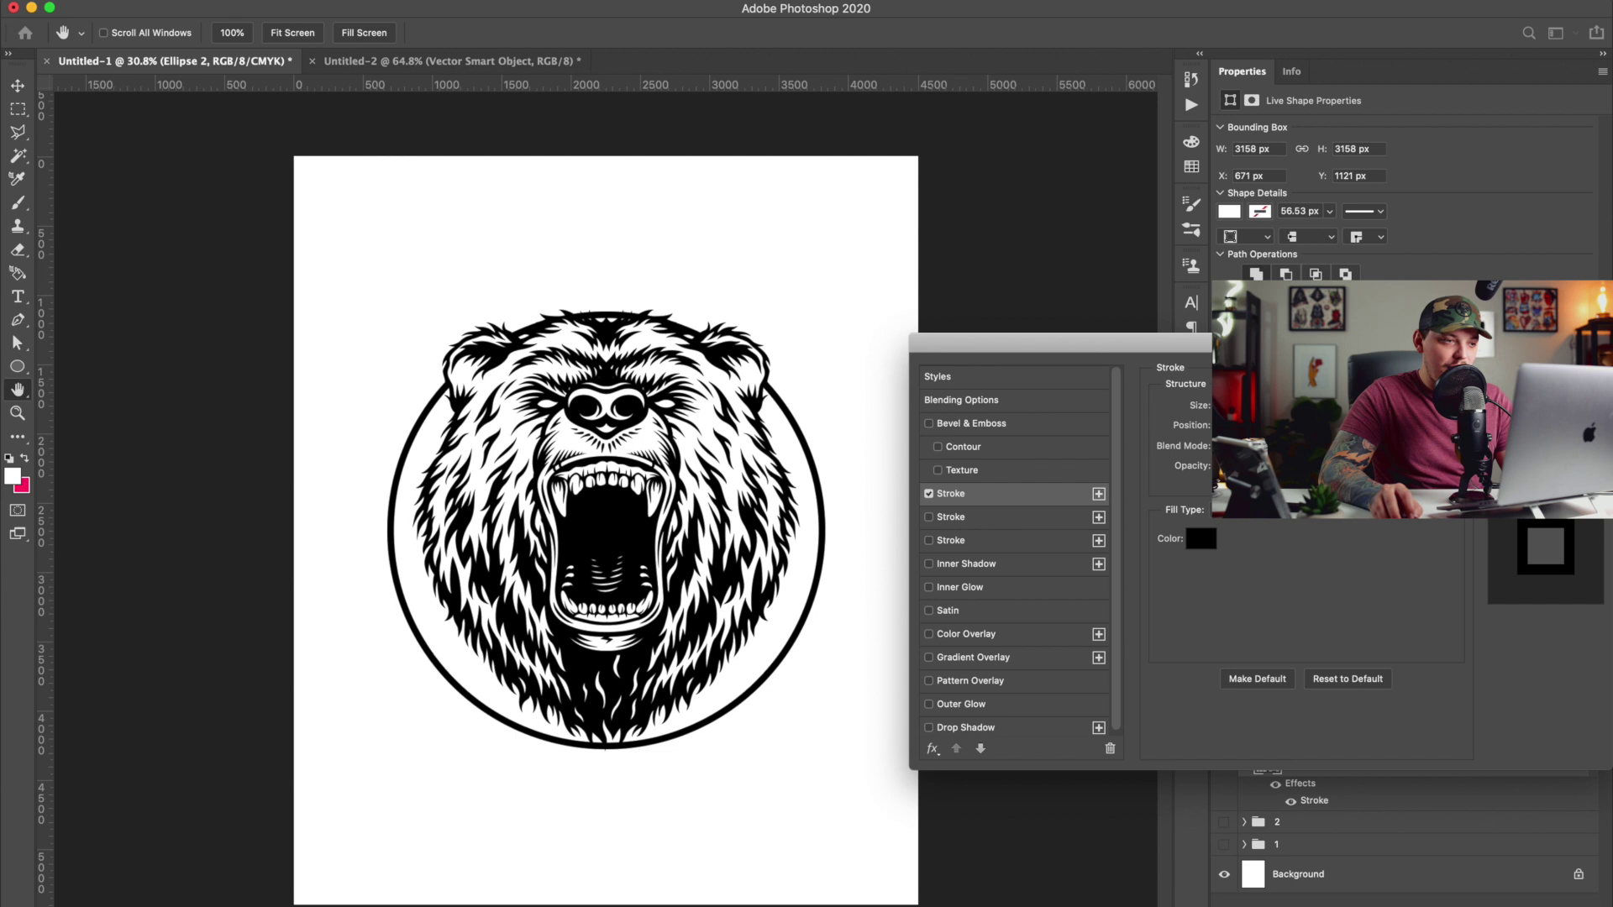
Set the ring's stroke to 50 and nudge the ring into place.
text(50)
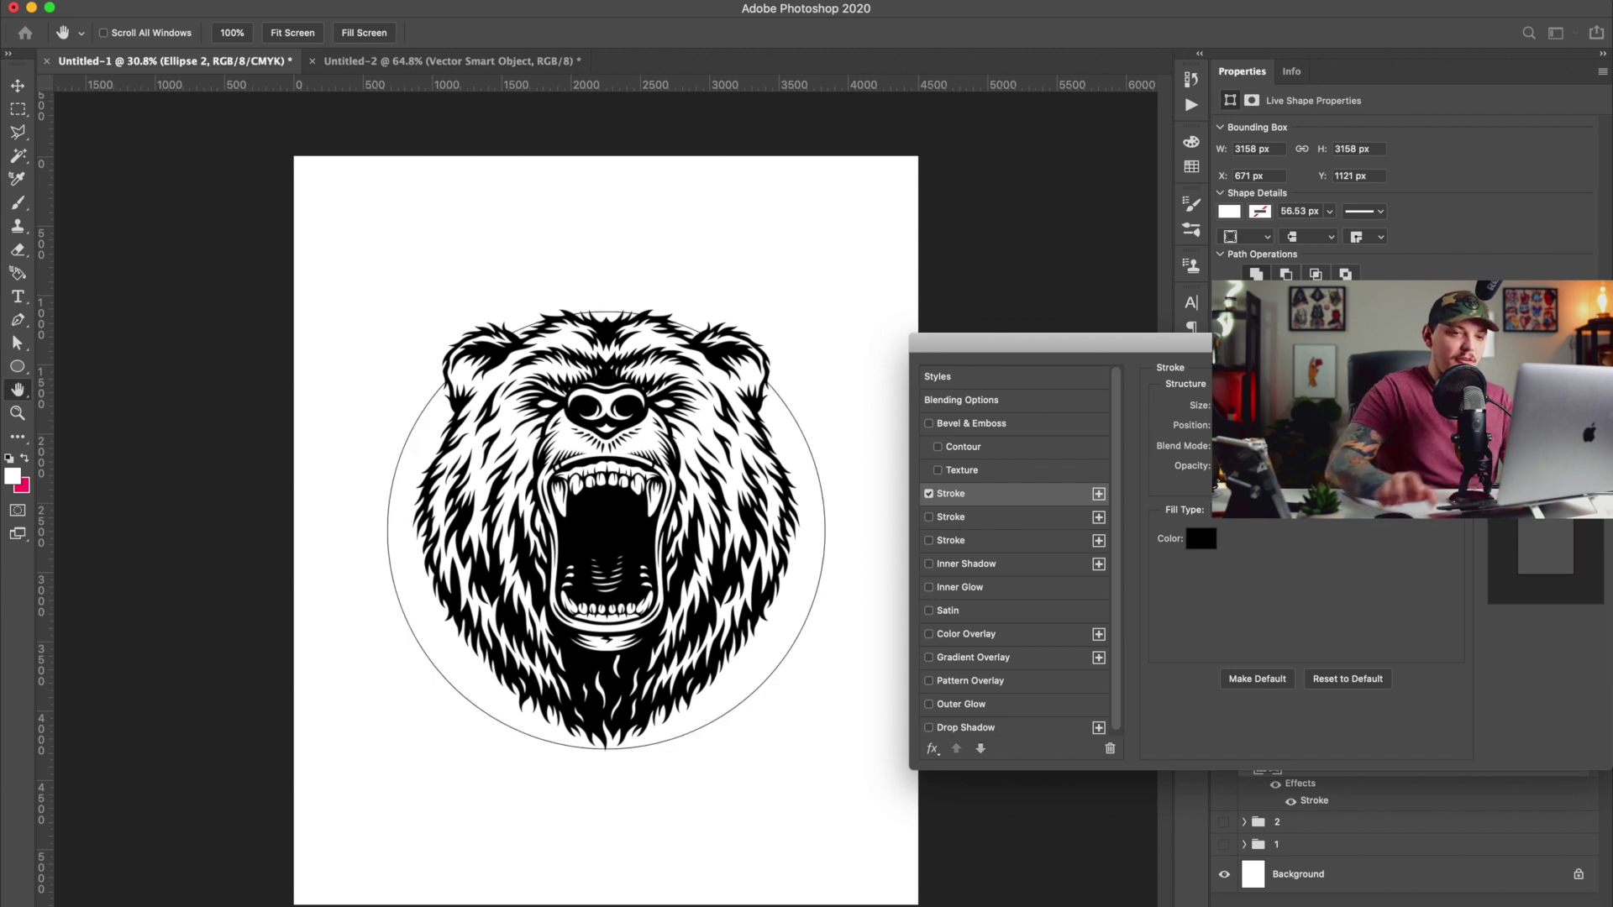
key(Return)
drag(830, 402, 830, 398)
key(super+a)
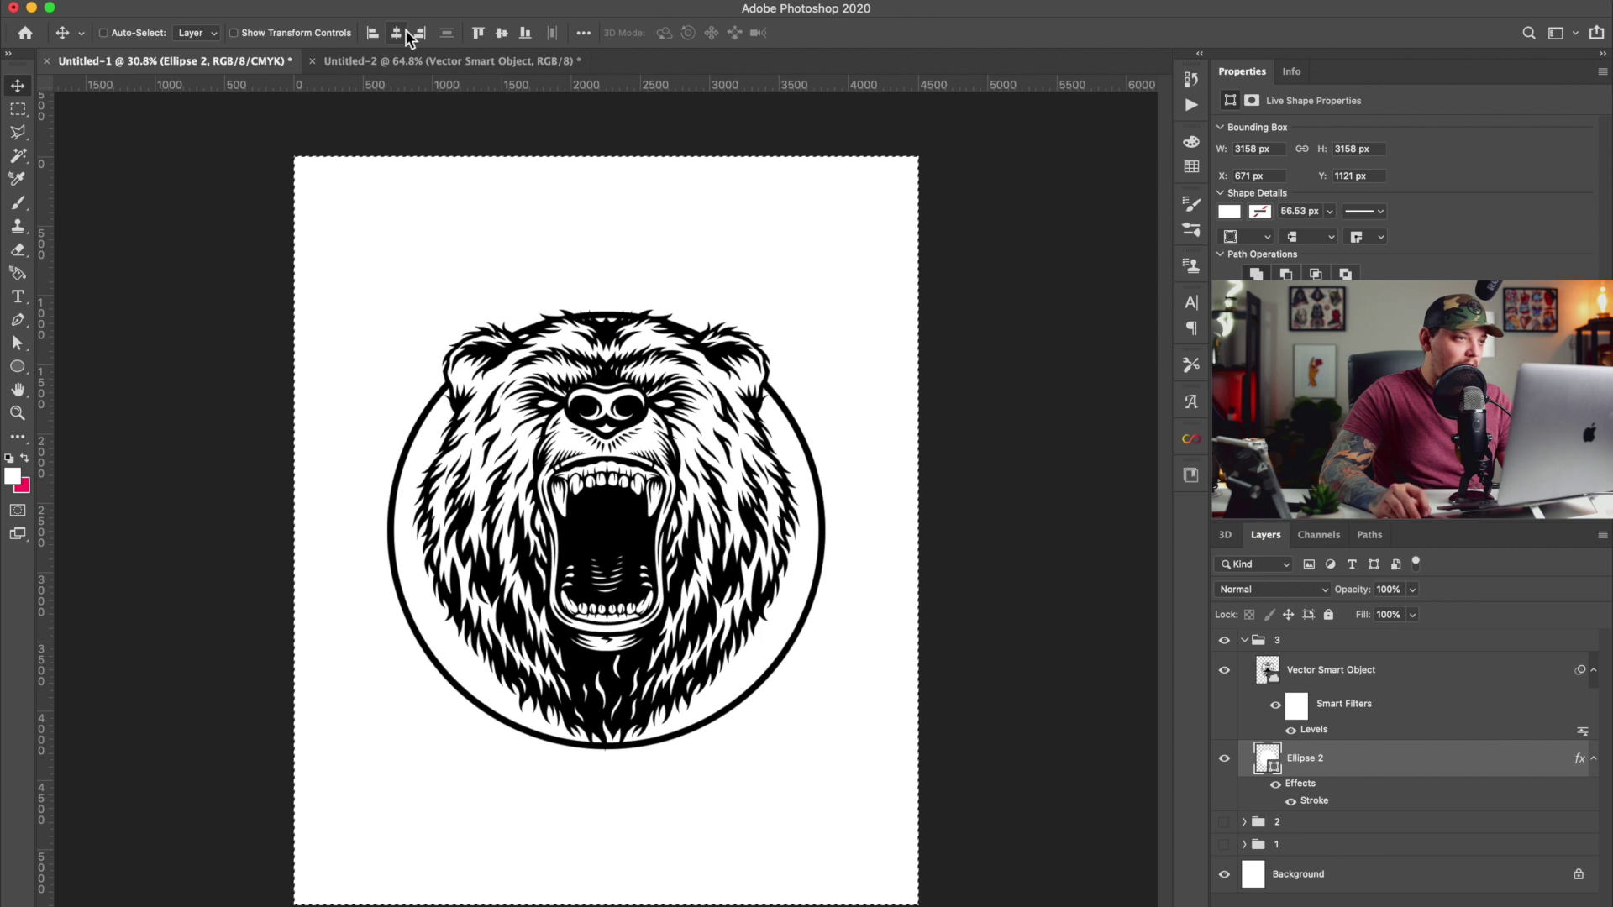
key(super+d)
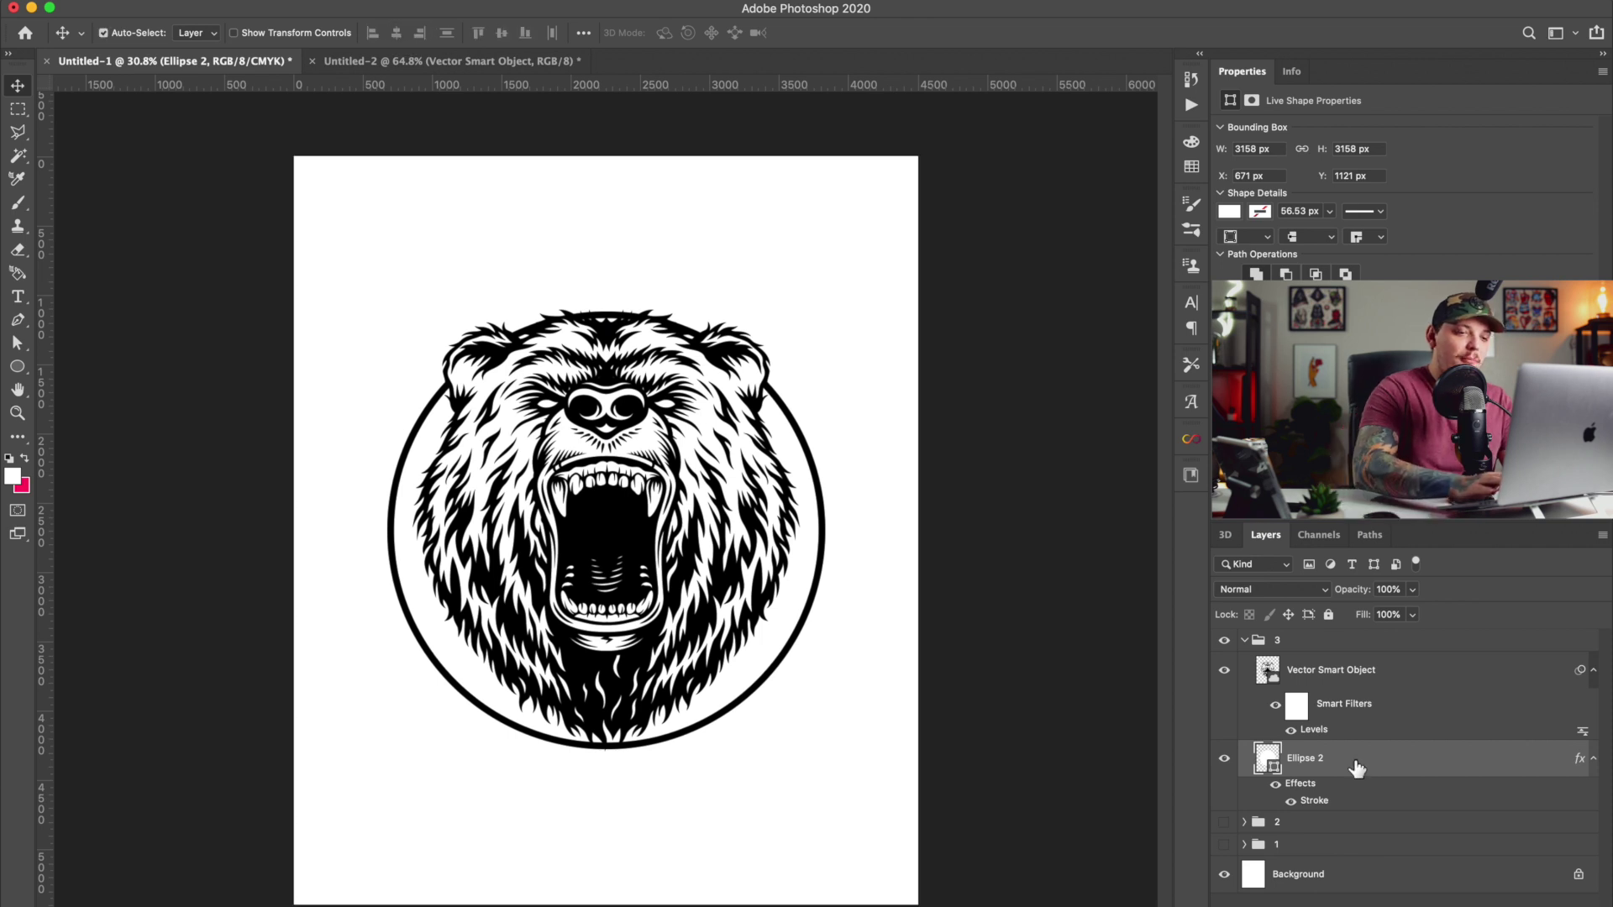
Duplicate the ring circle and enlarge the original ring around the bear.
key(super+j)
click(1340, 843)
key(super+t)
drag(829, 312, 878, 245)
Commit the enlarged ring and set the outer ring's stroke thickness to 705.
key(Return)
double_click(1315, 802)
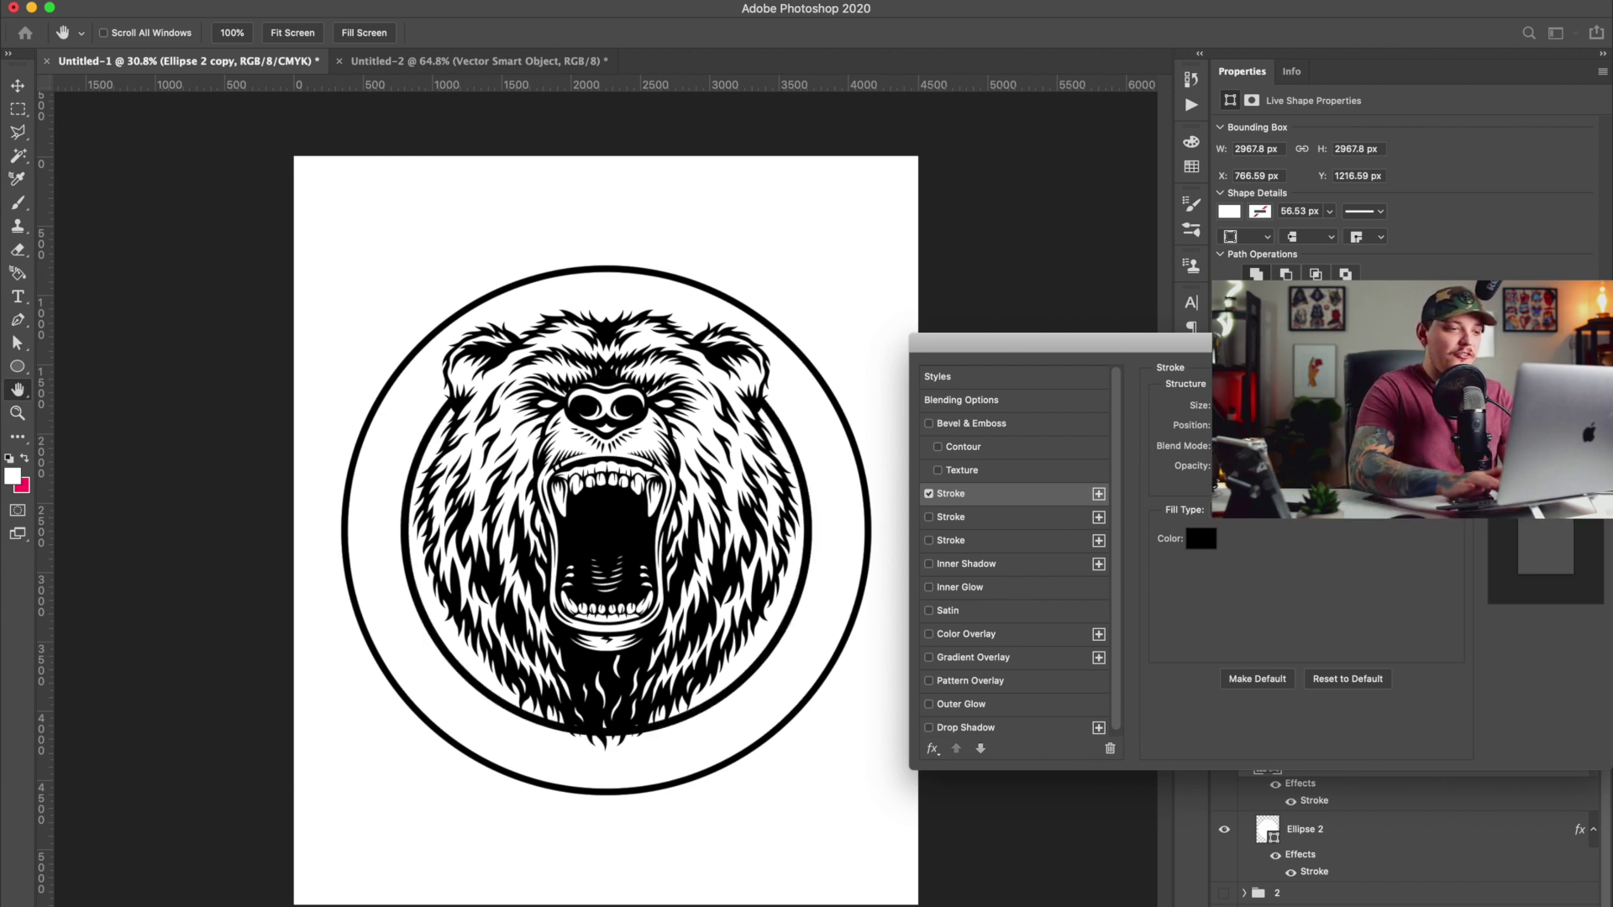
click(1546, 375)
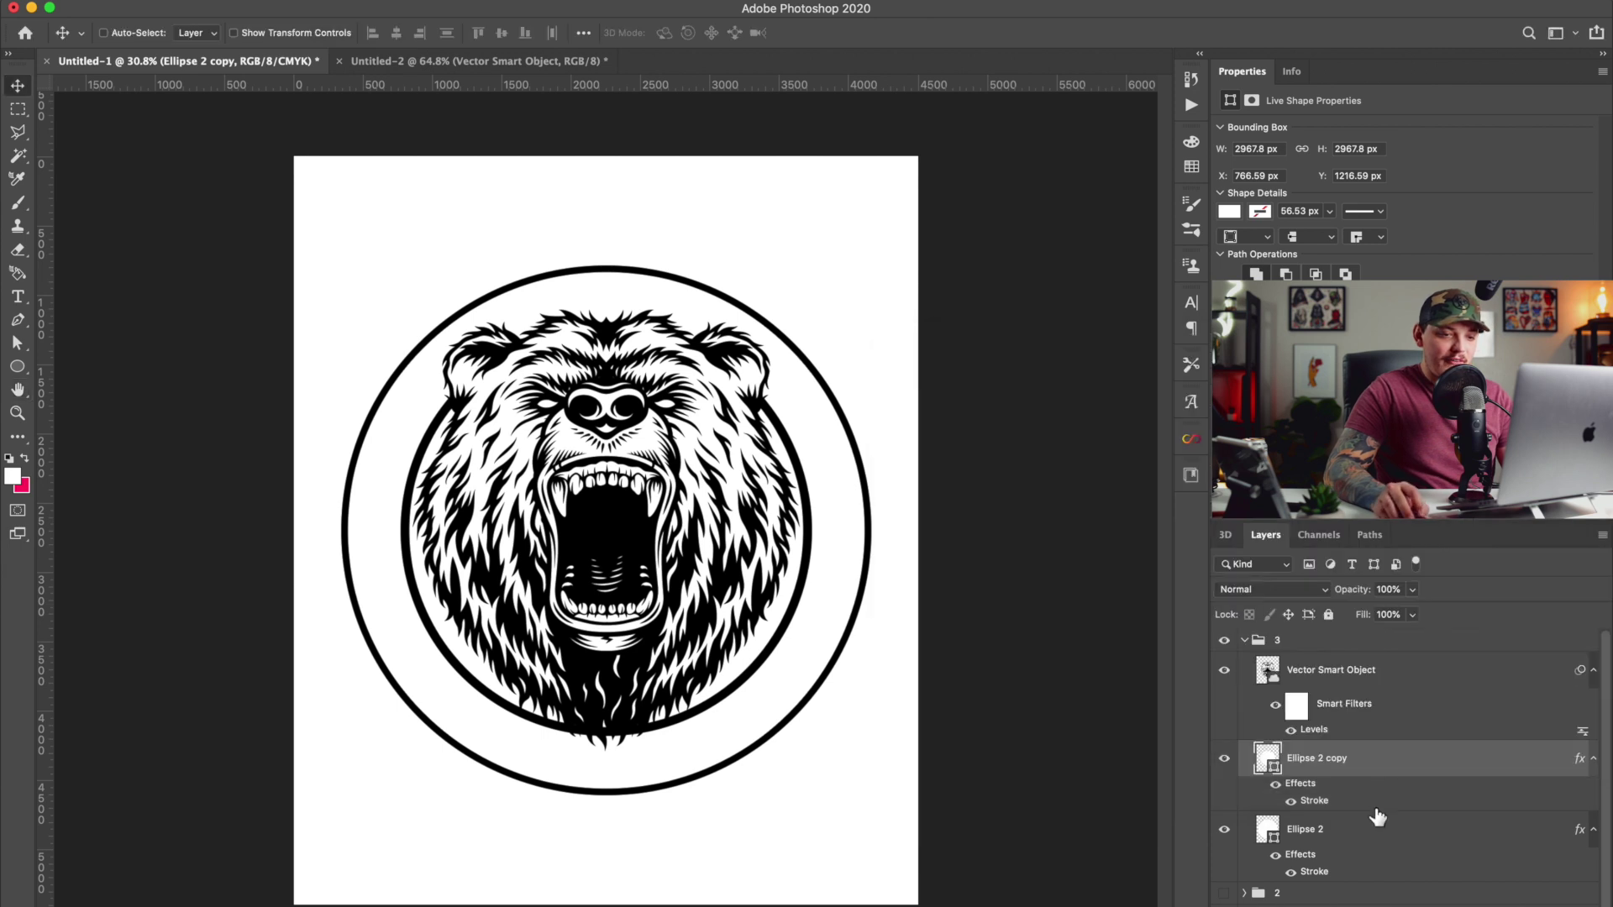
double_click(1315, 872)
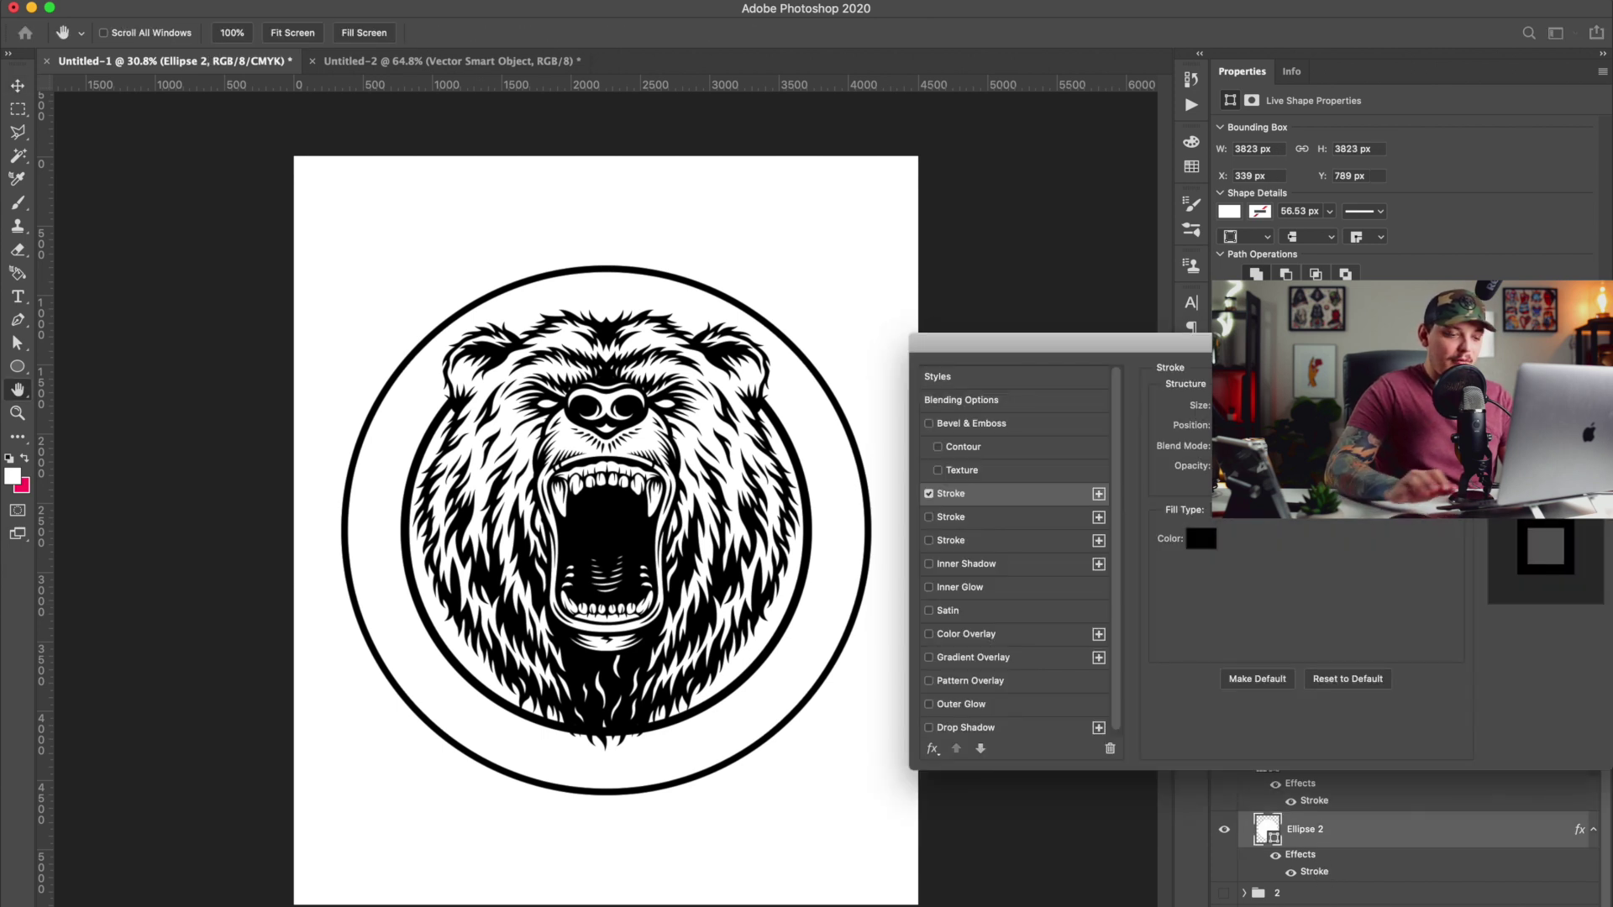
text(705)
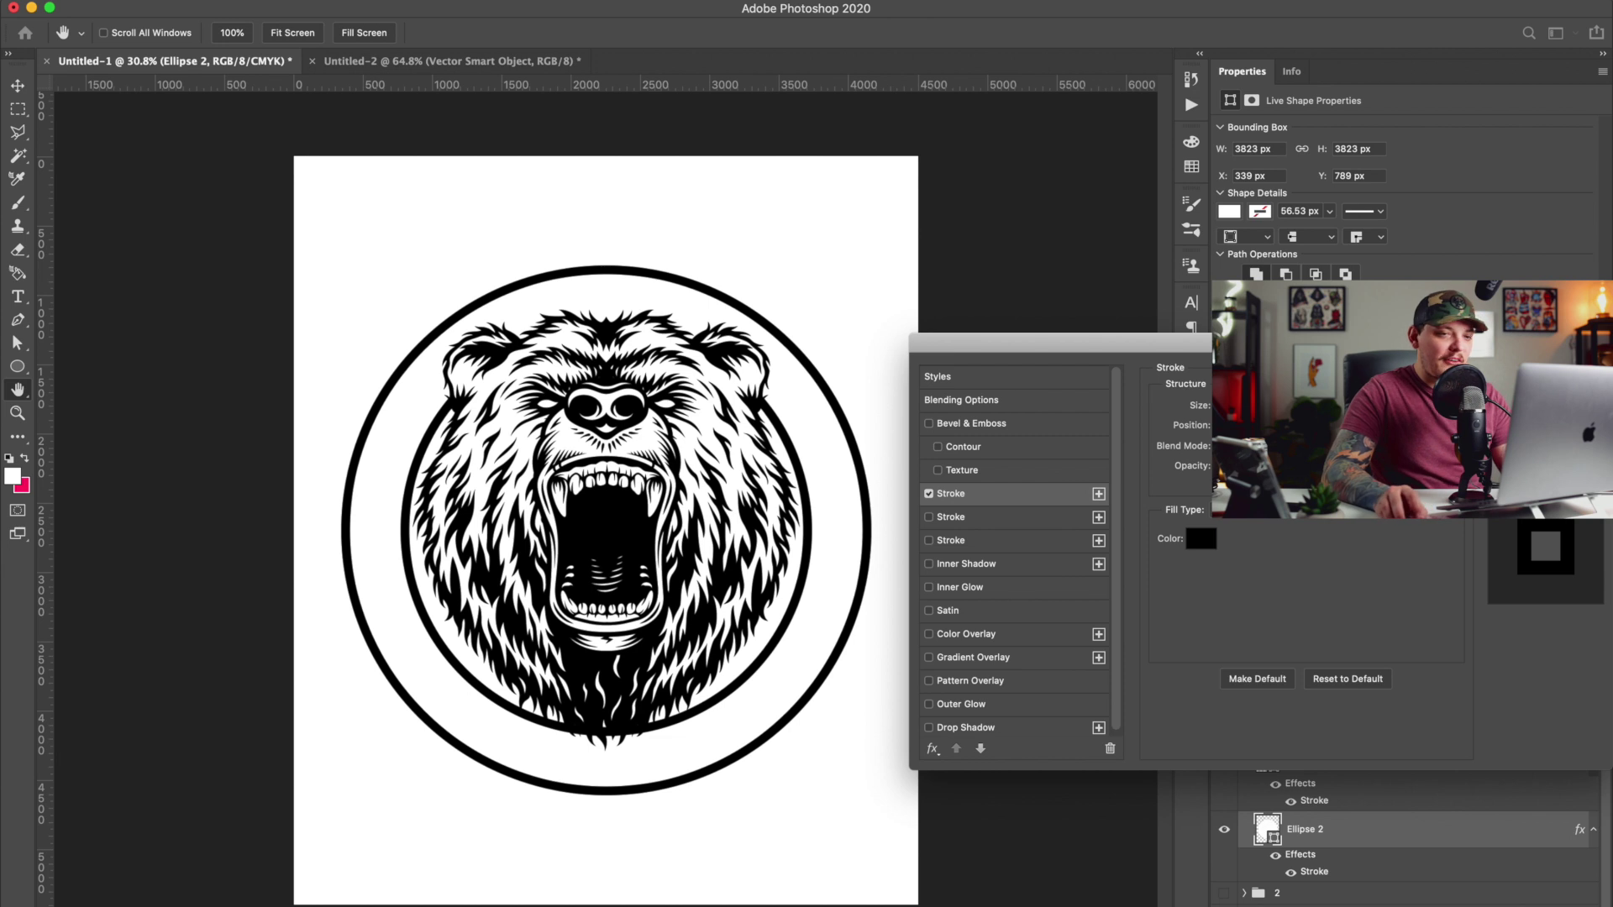
key(Return)
Shrink the bear to fit the inner ring and invert the disc behind it to white.
click(1331, 670)
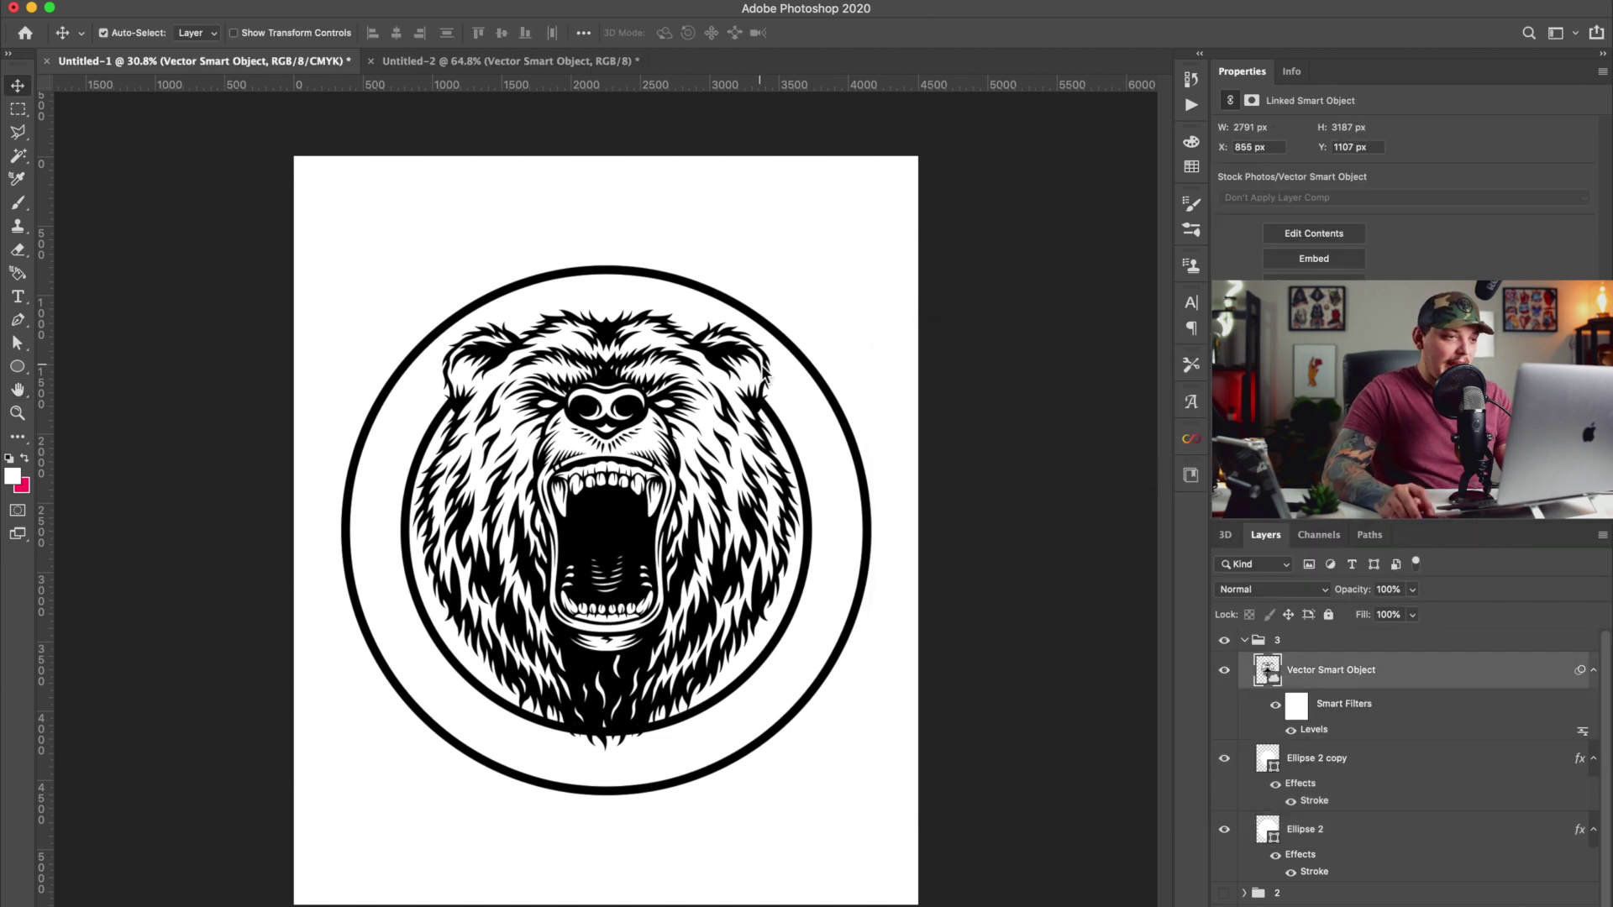
key(ctrl+t)
click(934, 349)
drag(798, 315, 790, 320)
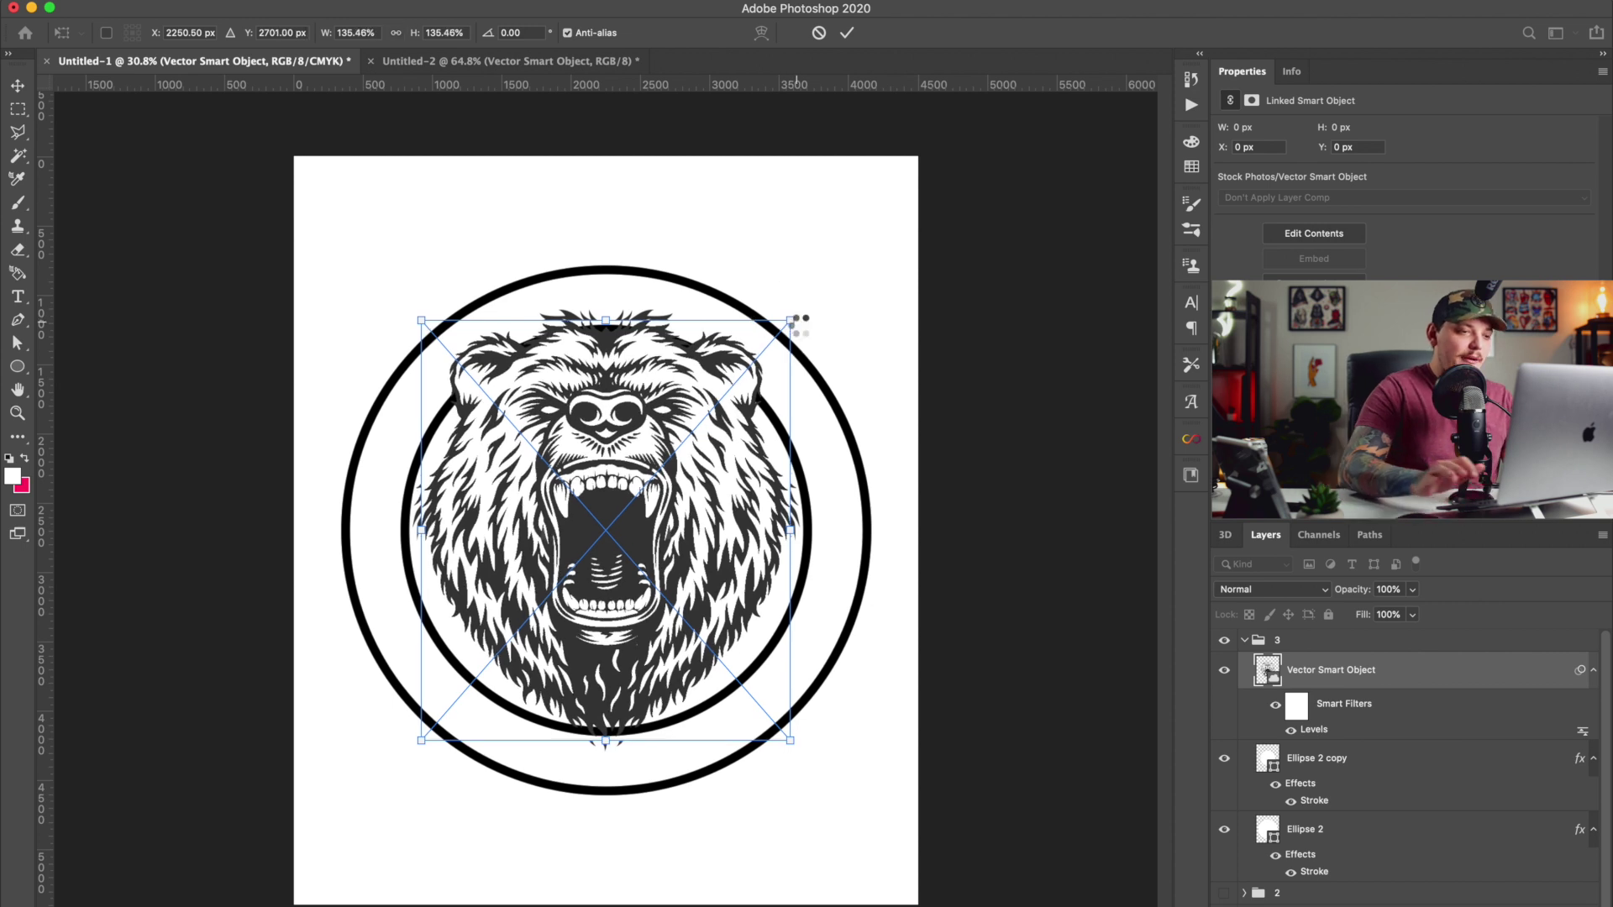
key(Return)
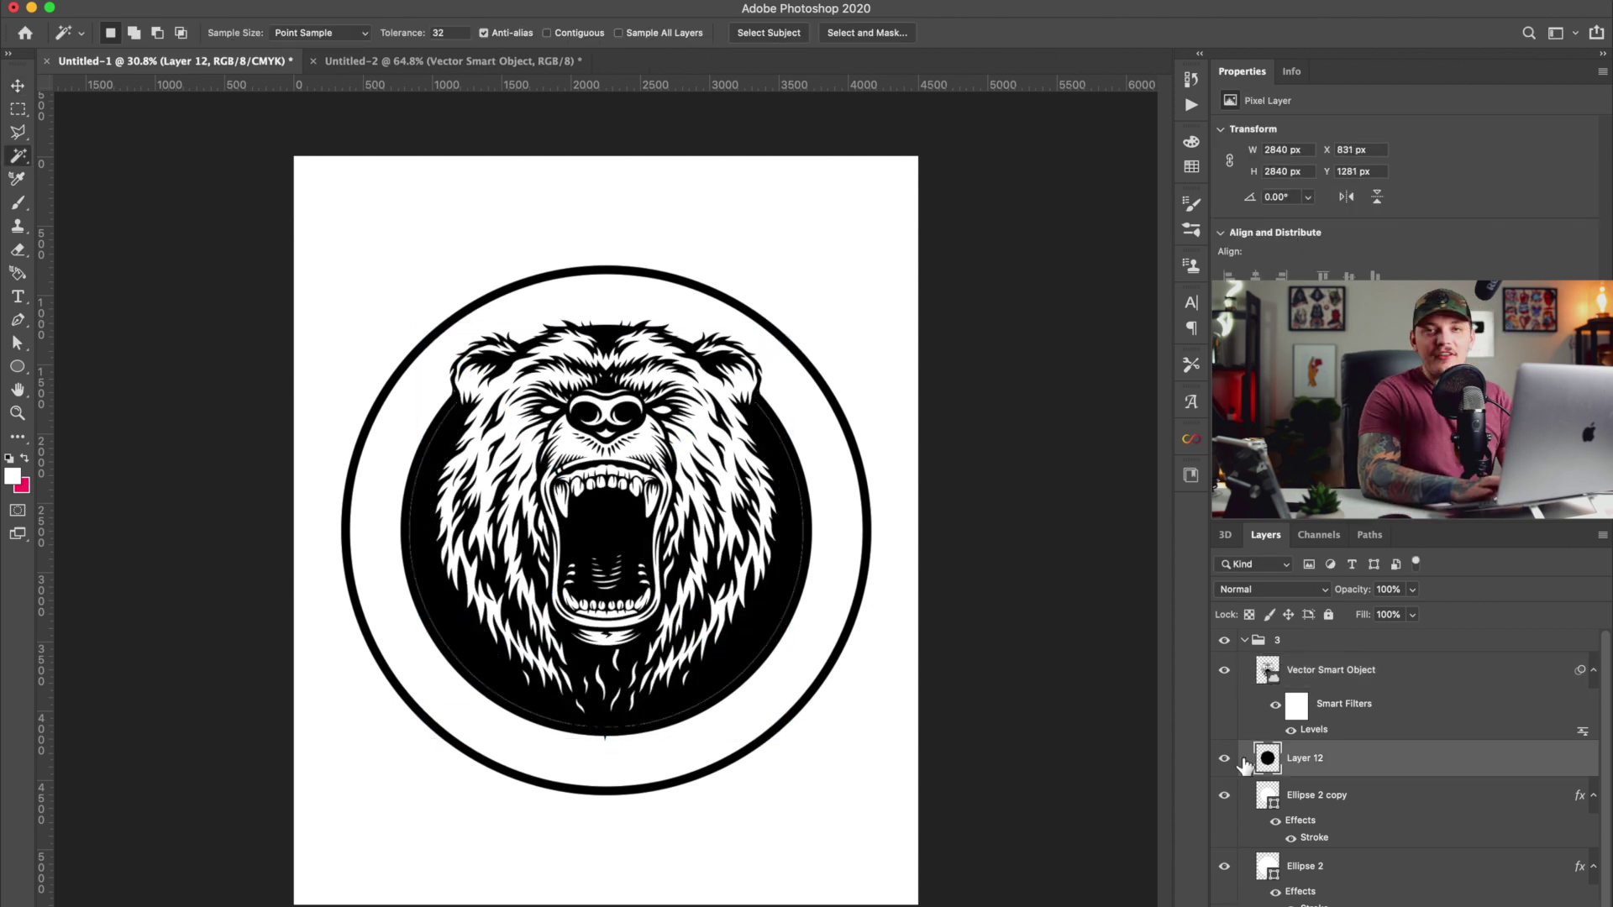
key(super+i)
Draw a thin pink rectangle strip across the page top and copy it into more lines.
key(u)
drag(316, 230, 908, 236)
click(194, 37)
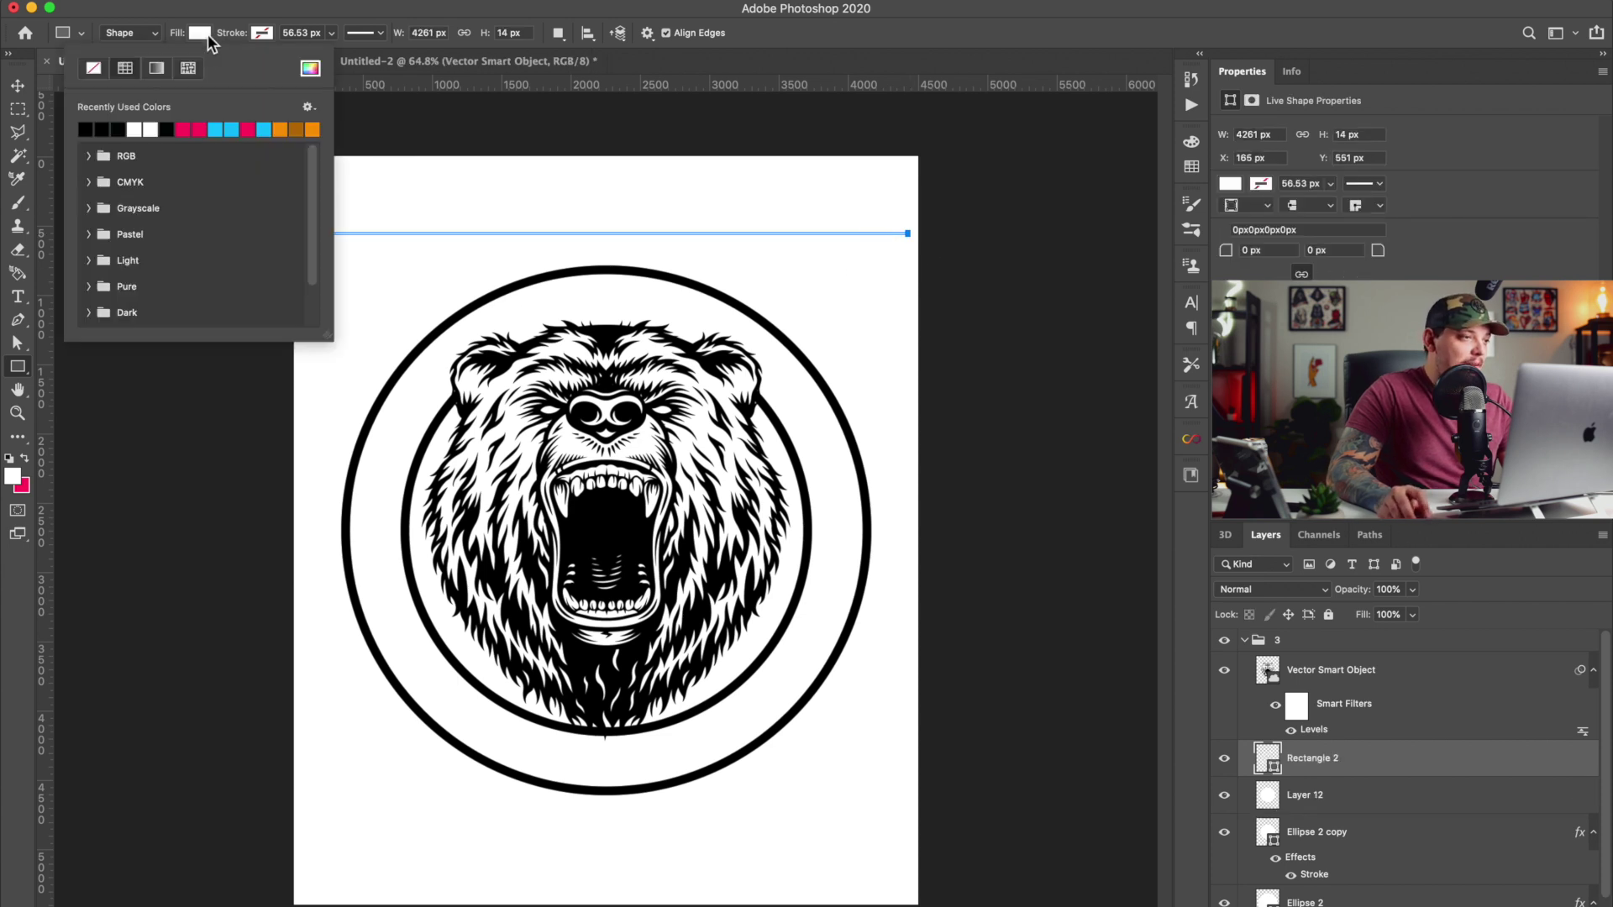
click(188, 119)
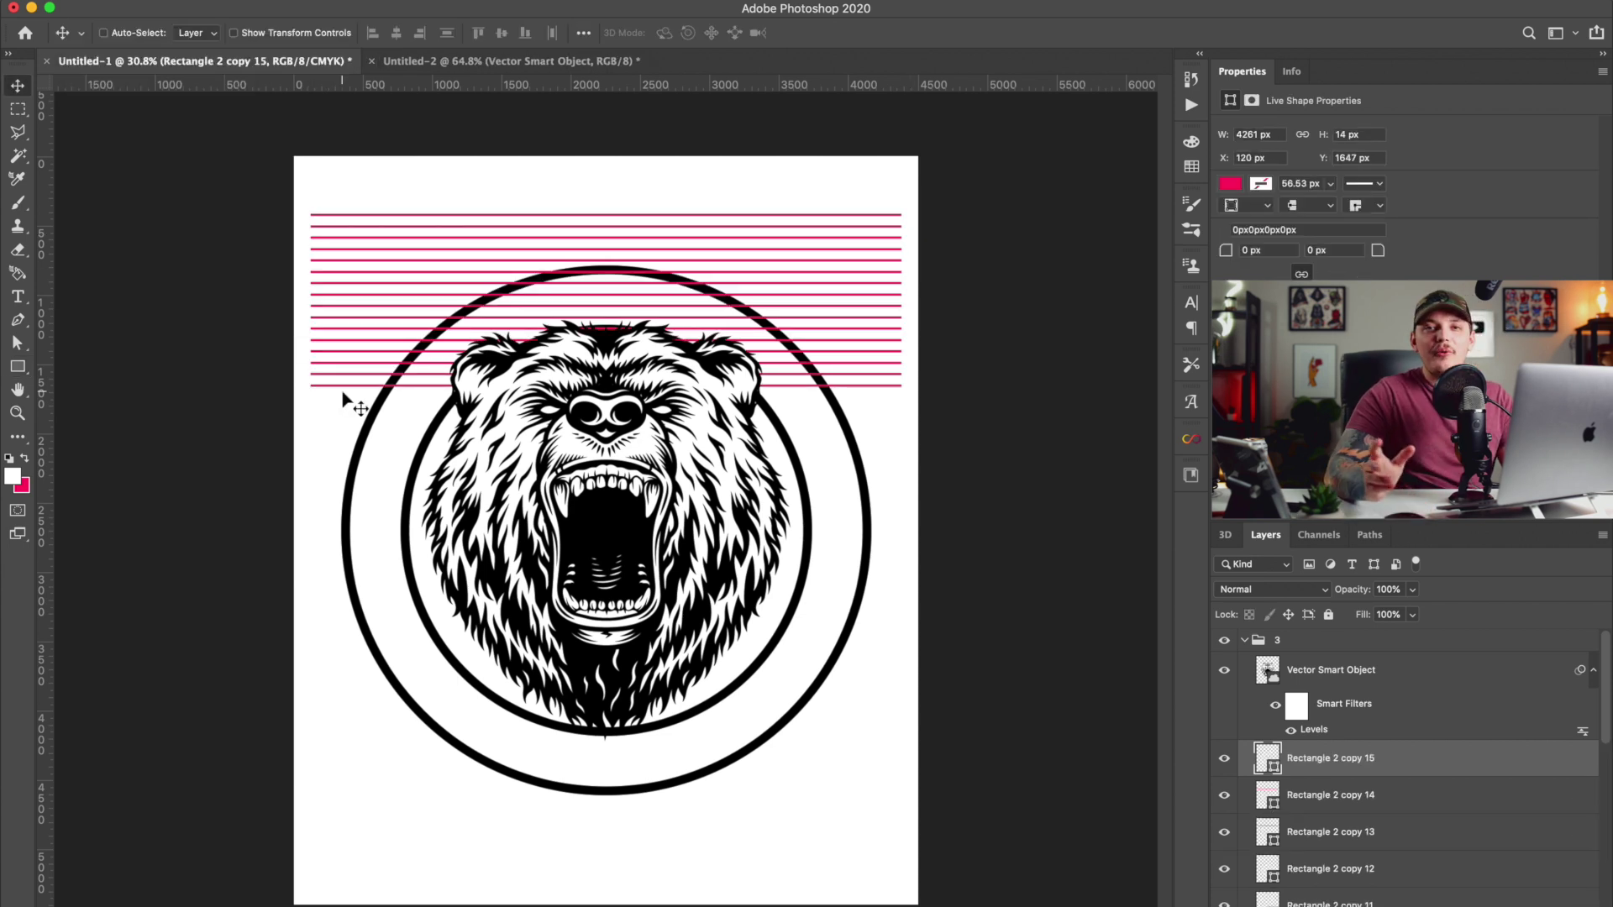
drag(343, 392, 347, 438)
Select all the pink stripe layers and merge them into one shape.
scroll(1252, 785, down, 10)
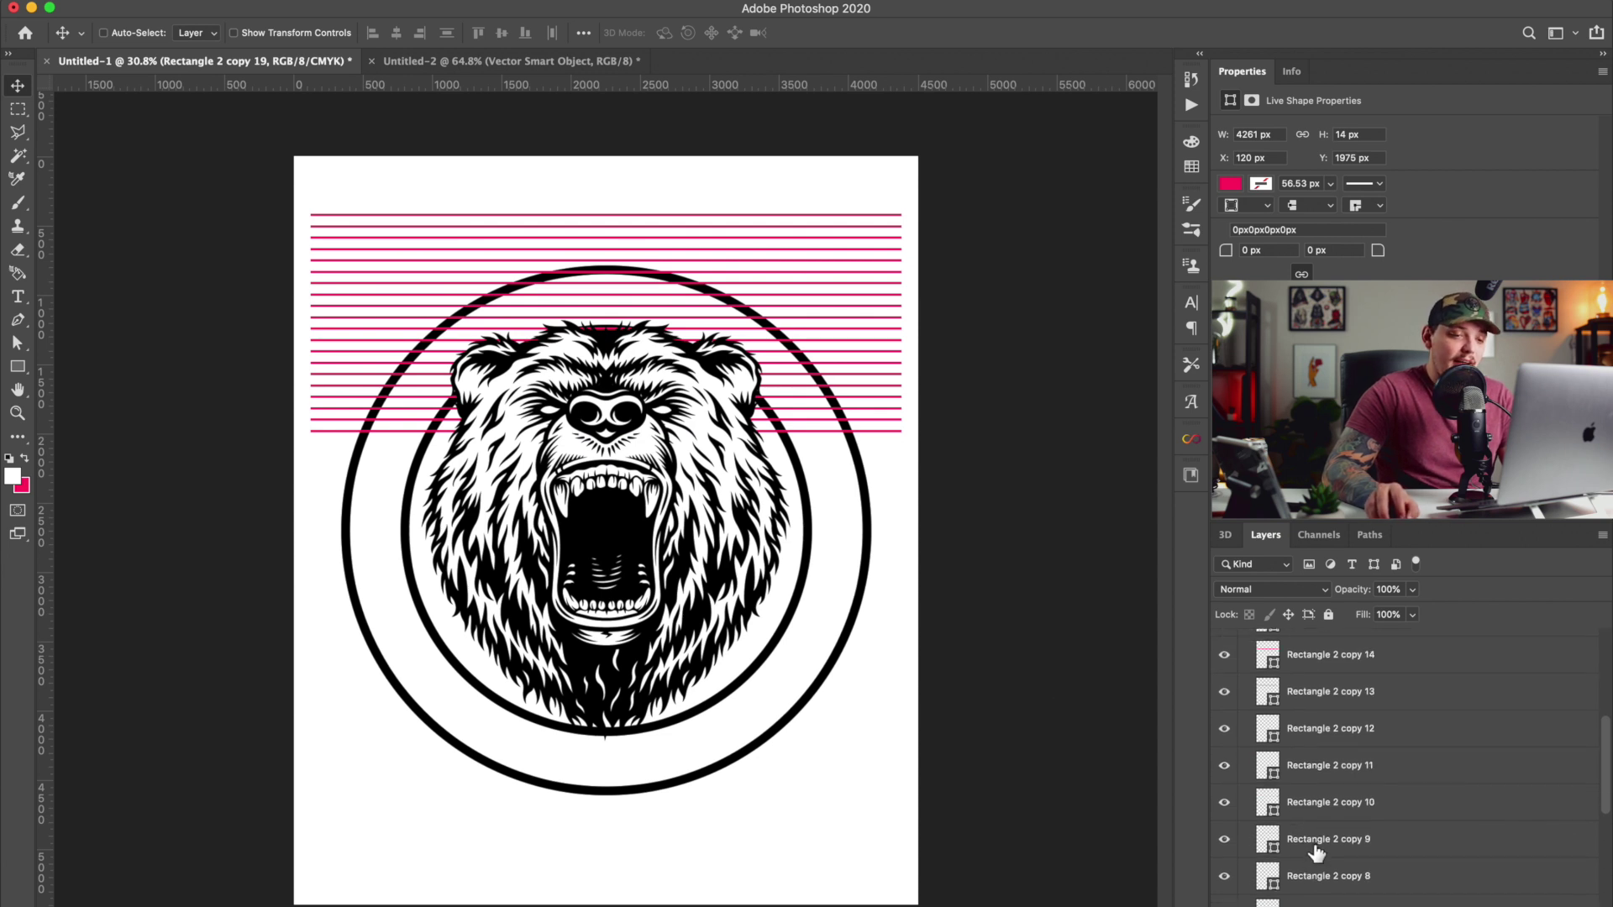
scroll(1328, 867, down, 2)
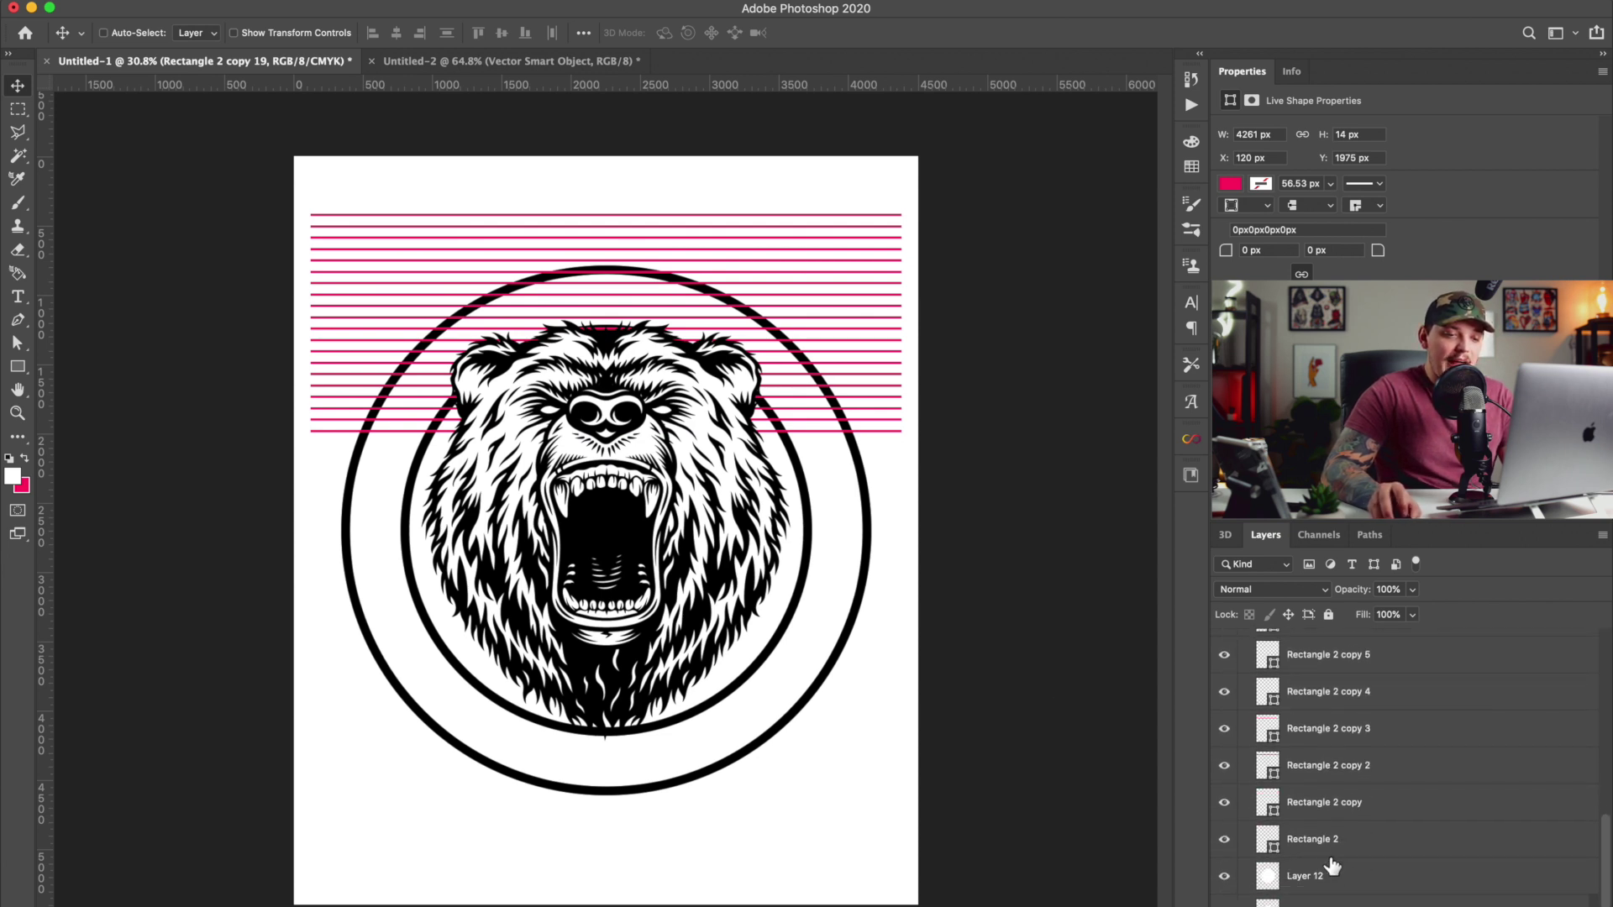
shift+click(1342, 840)
right_click(1342, 840)
click(1422, 727)
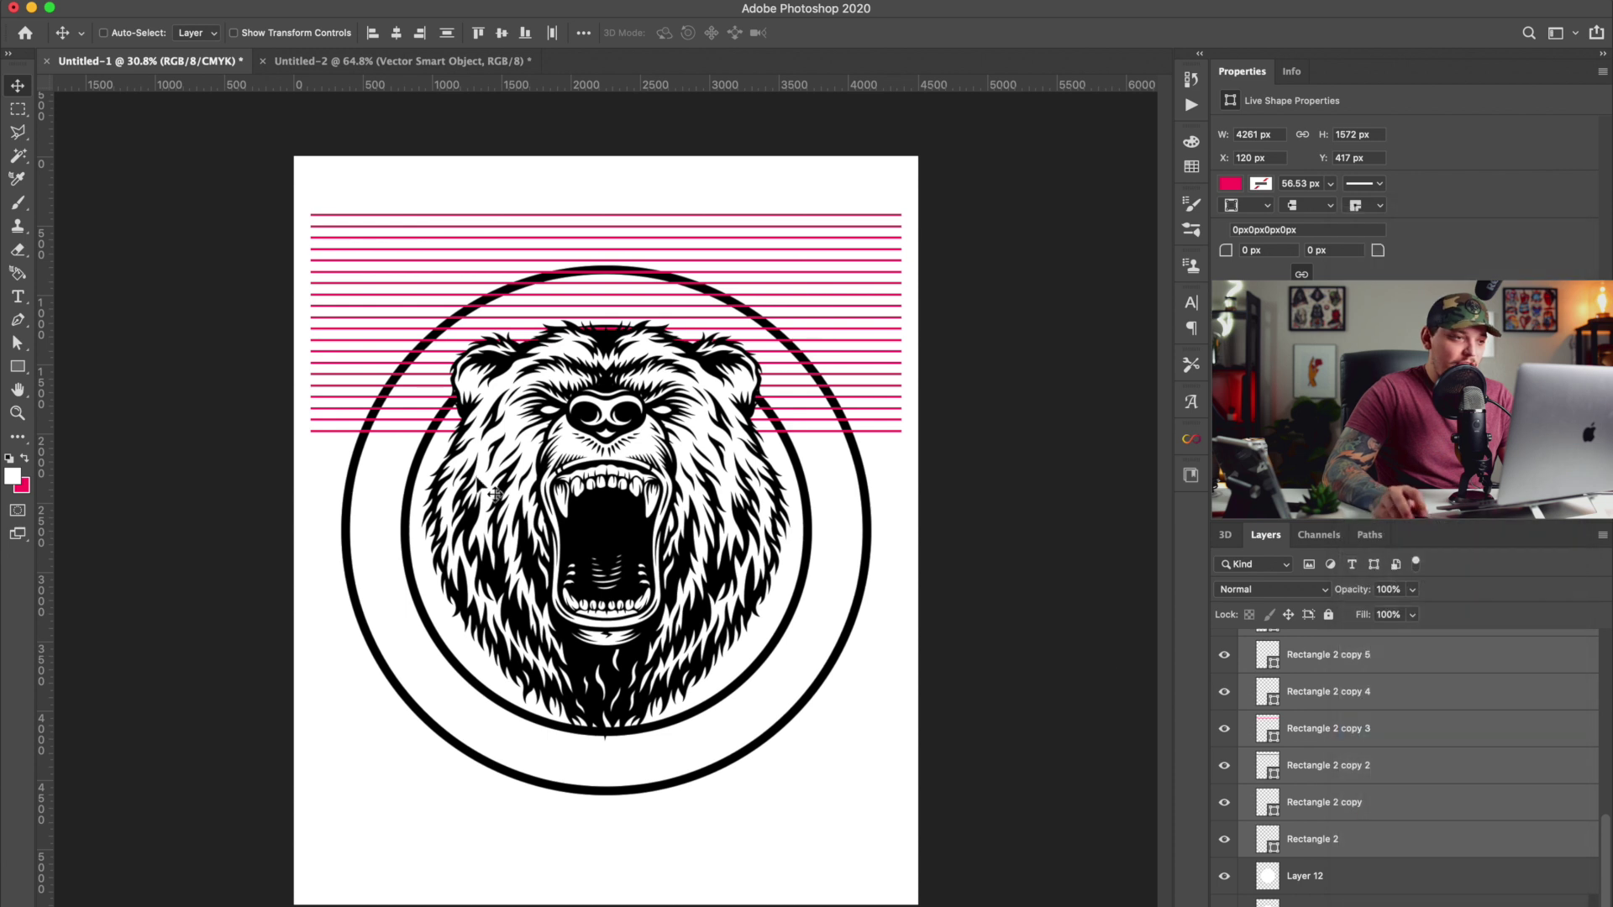
Copy the stripe block down below the first to extend the stripes.
key(super+minus)
drag(412, 285, 431, 419)
key(super+z)
scroll(497, 518, up, 4)
drag(349, 256, 379, 523)
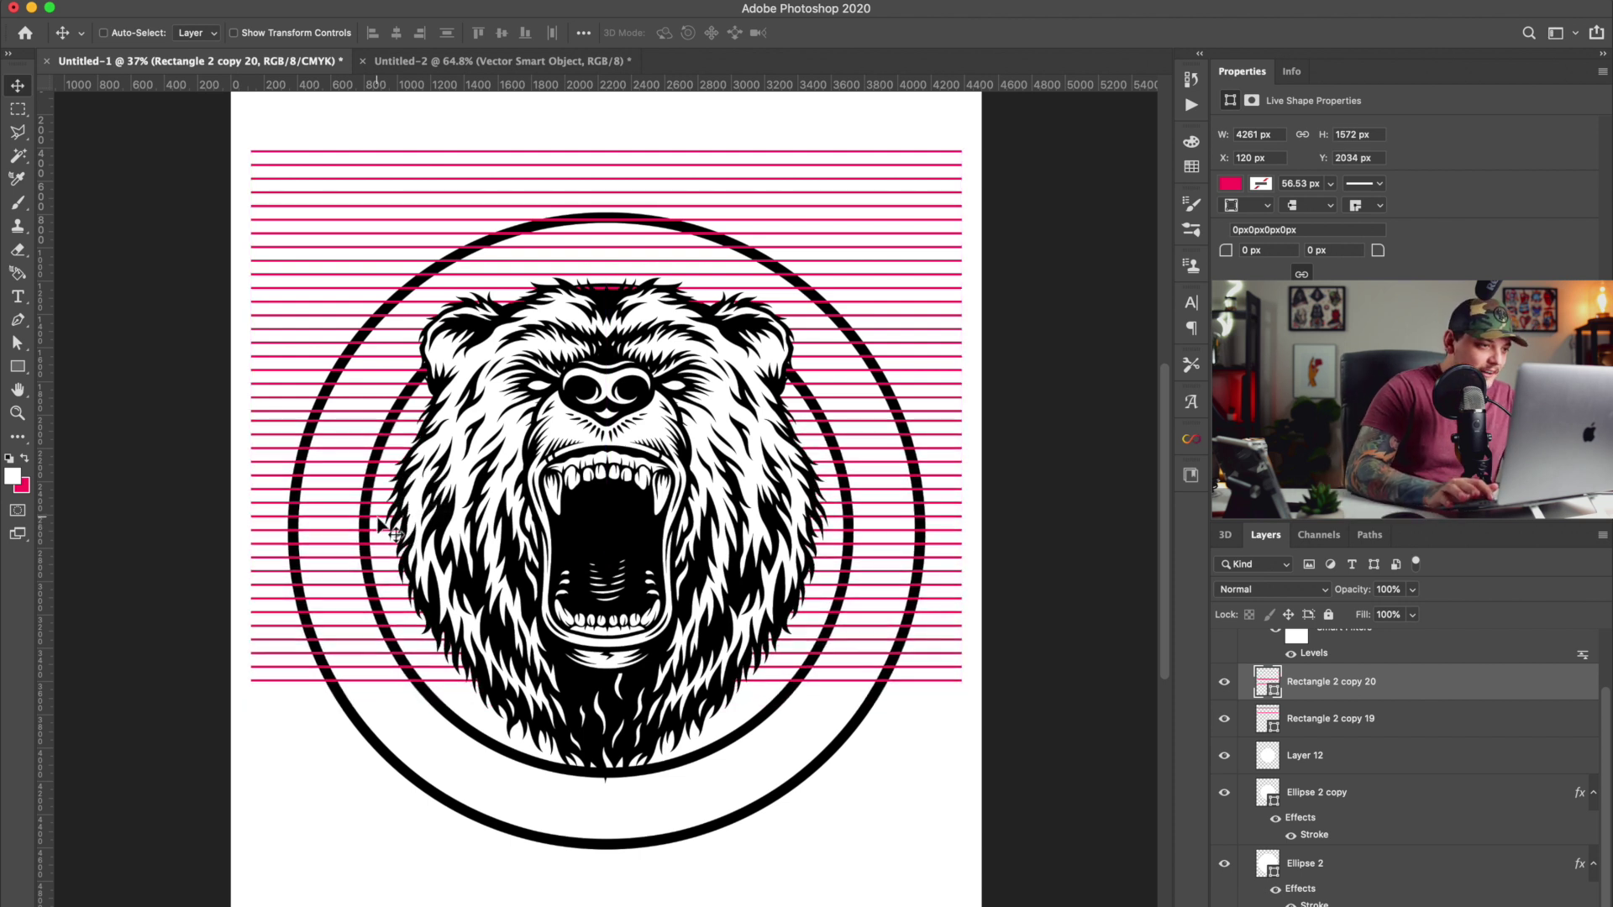
Align the stripes to the page top and clip them to the inner disc.
key(super+a)
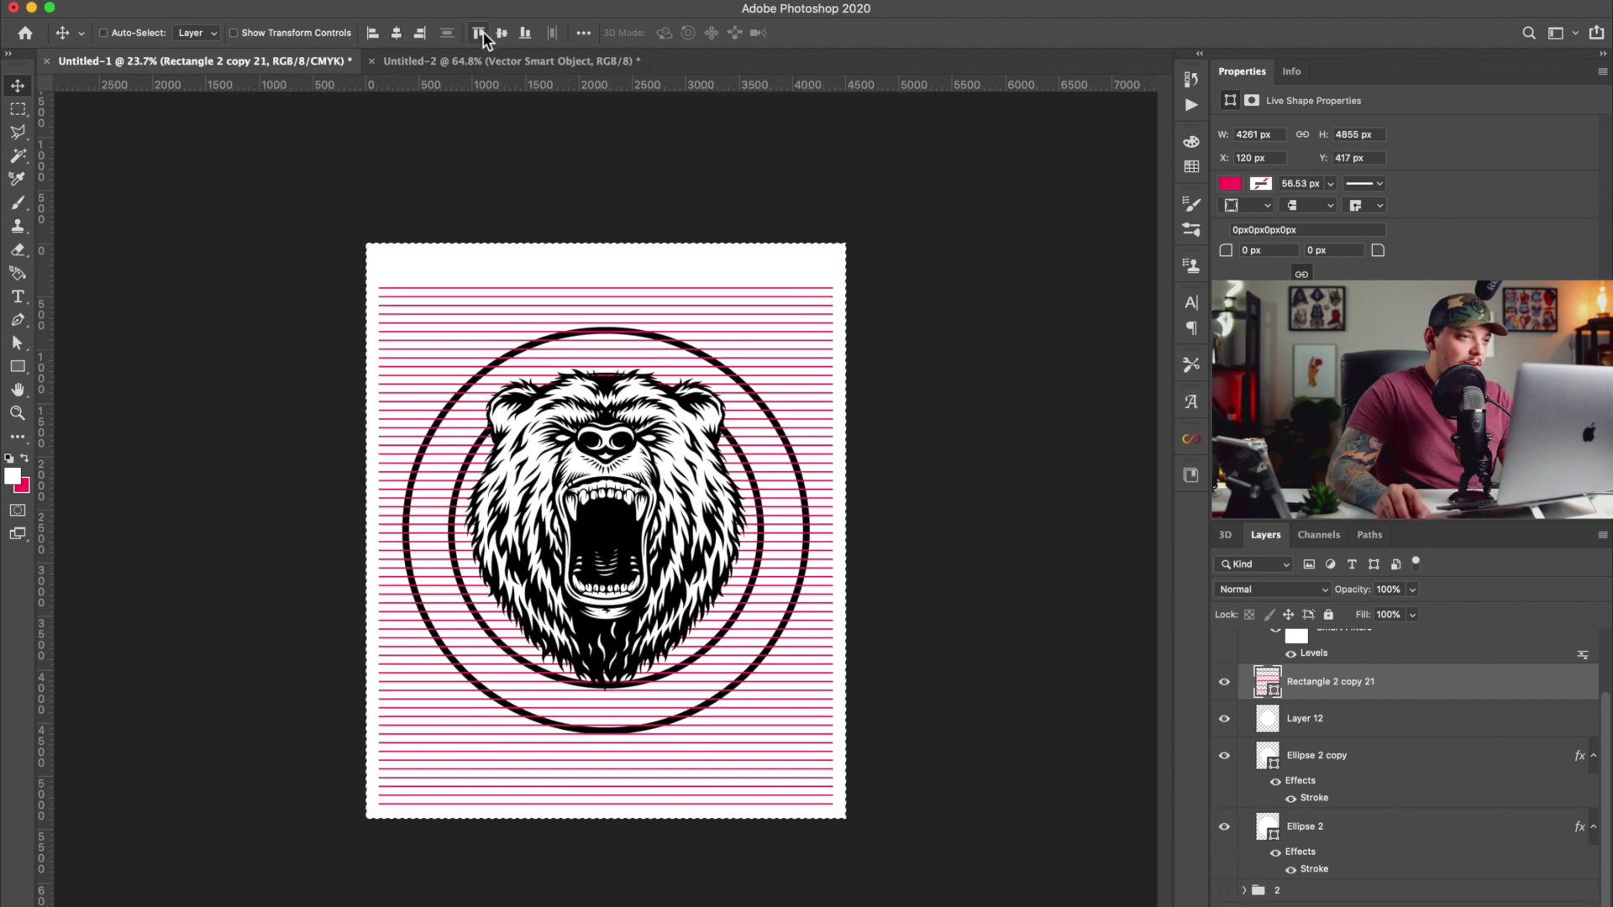
click(483, 35)
key(super+d)
alt+click(1341, 699)
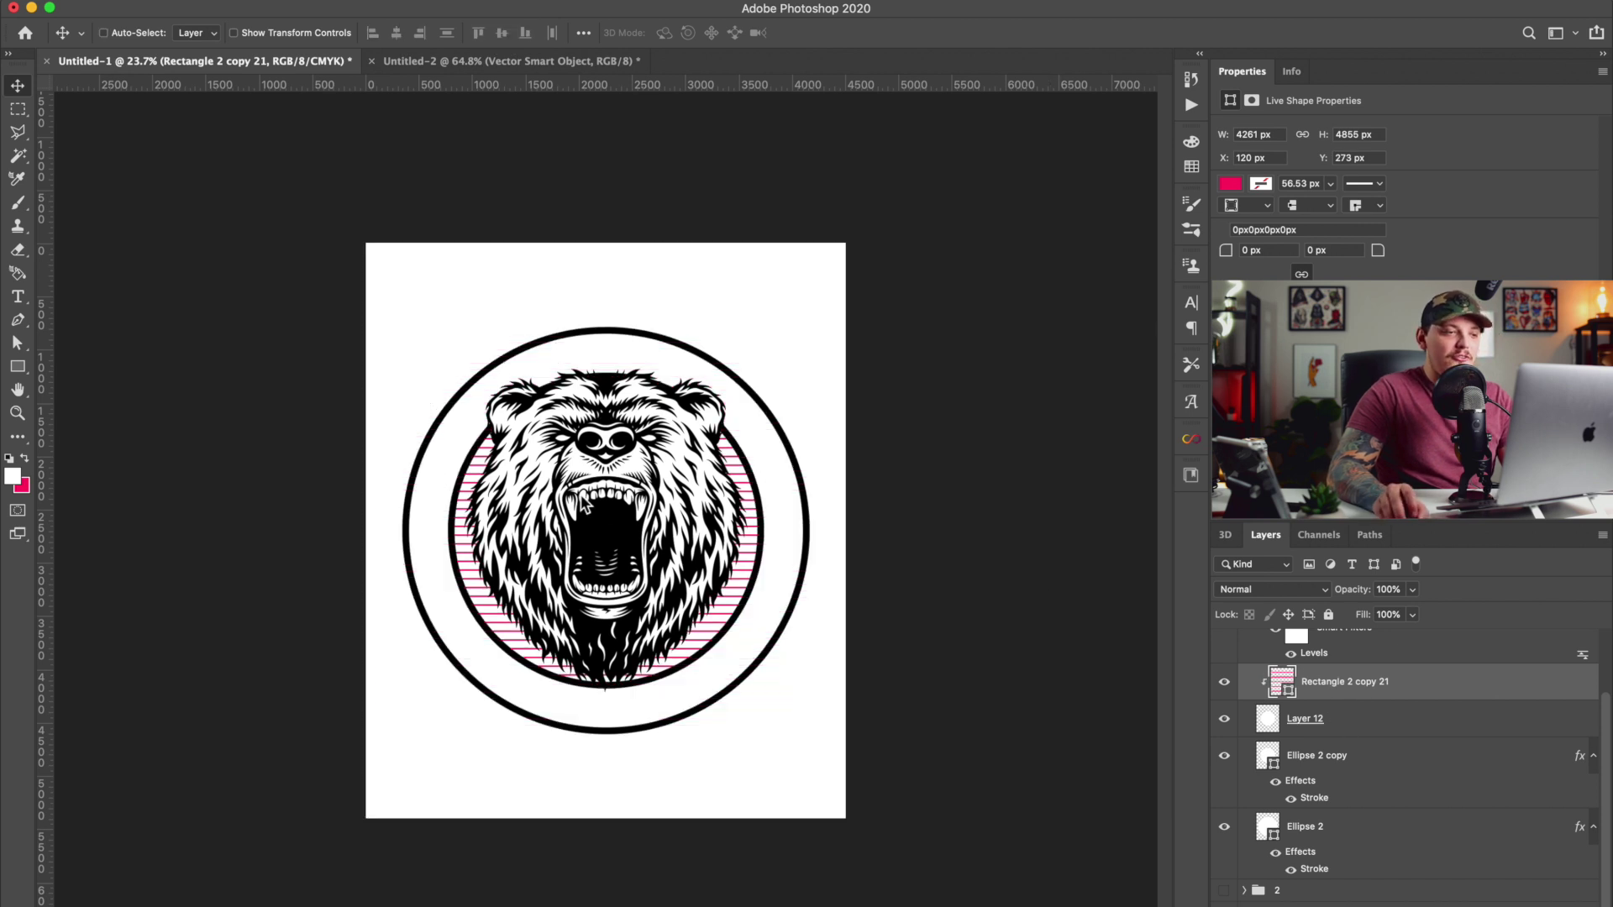
Bend the stripes into a wave warp and convert the live shape to a regular path.
scroll(614, 514, up, 3)
scroll(699, 520, up, 1)
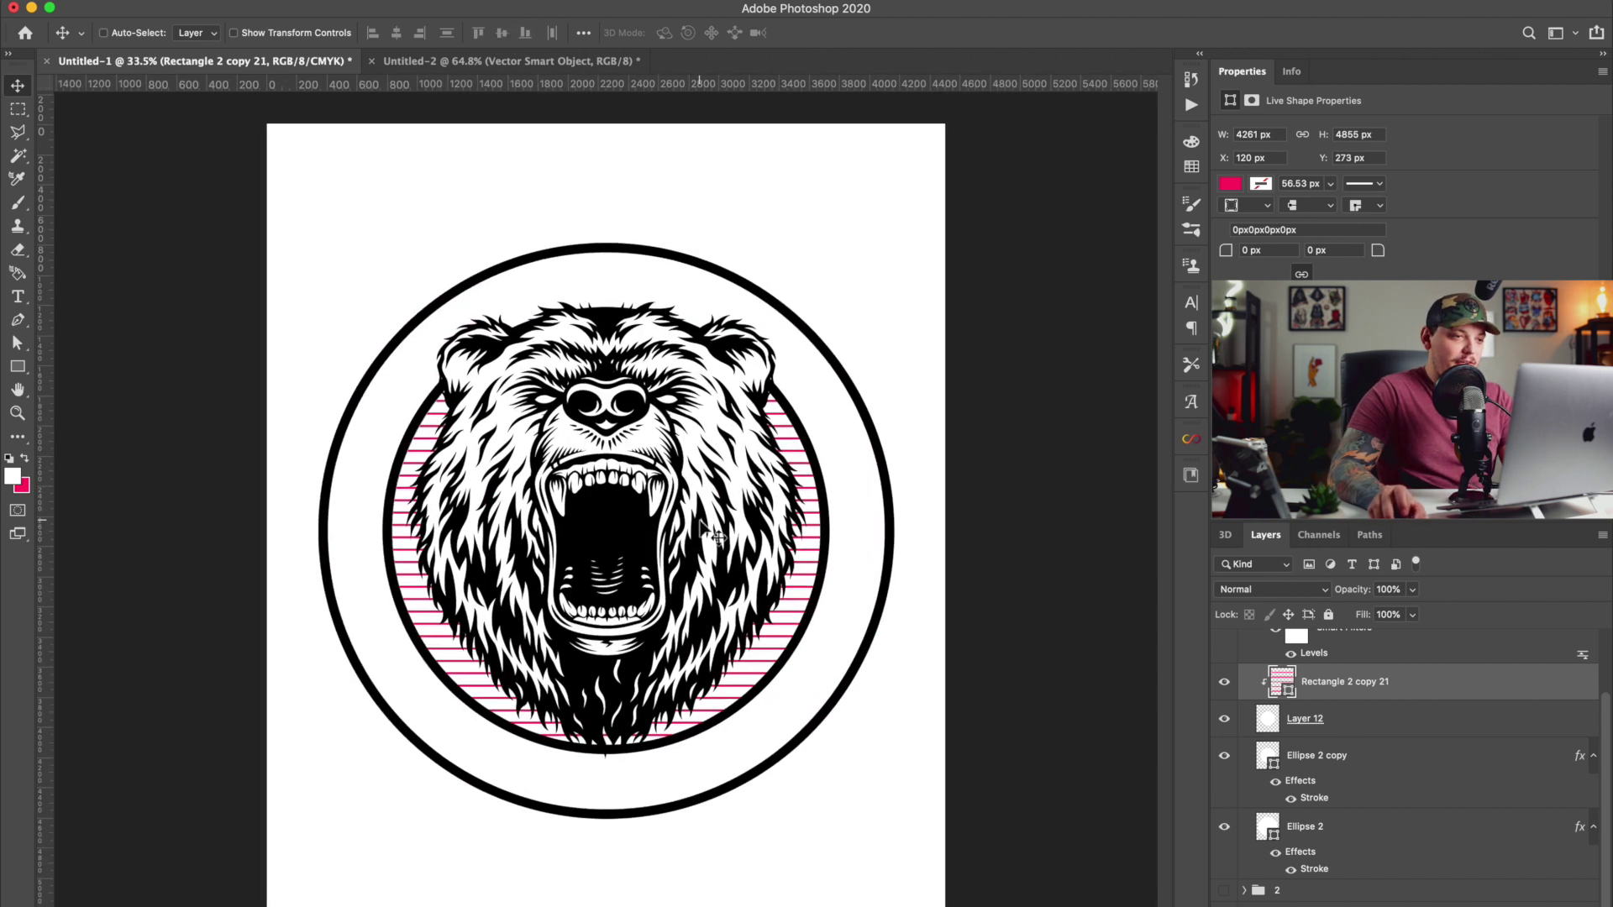
scroll(701, 550, up, 2)
click(416, 2)
mouse_move(464, 316)
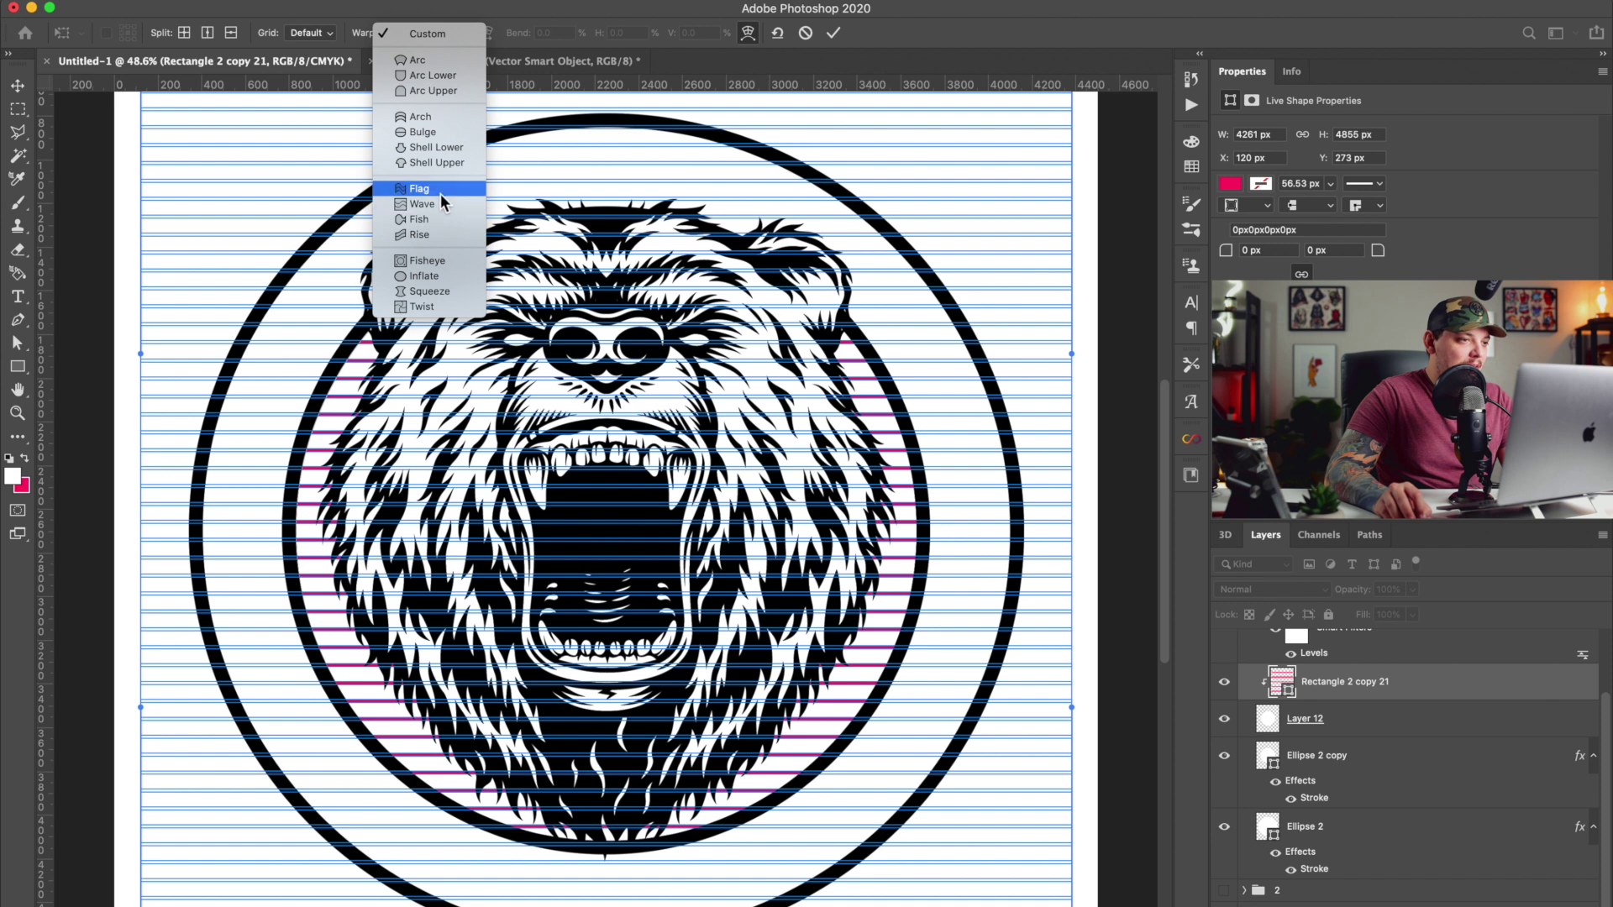
click(423, 205)
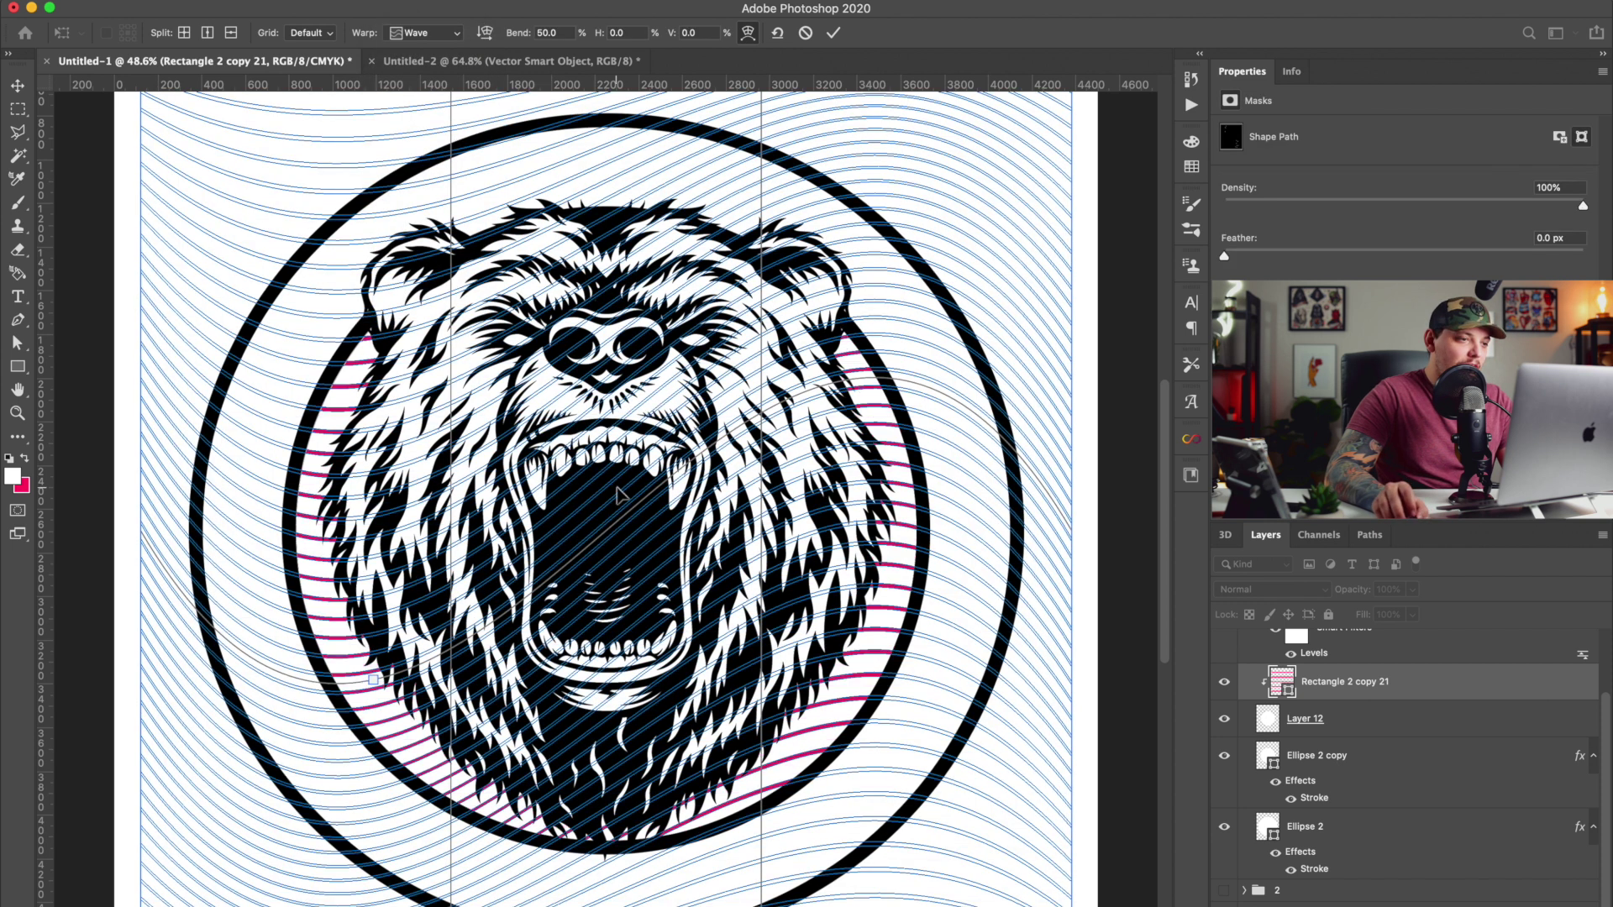
click(16, 85)
click(933, 326)
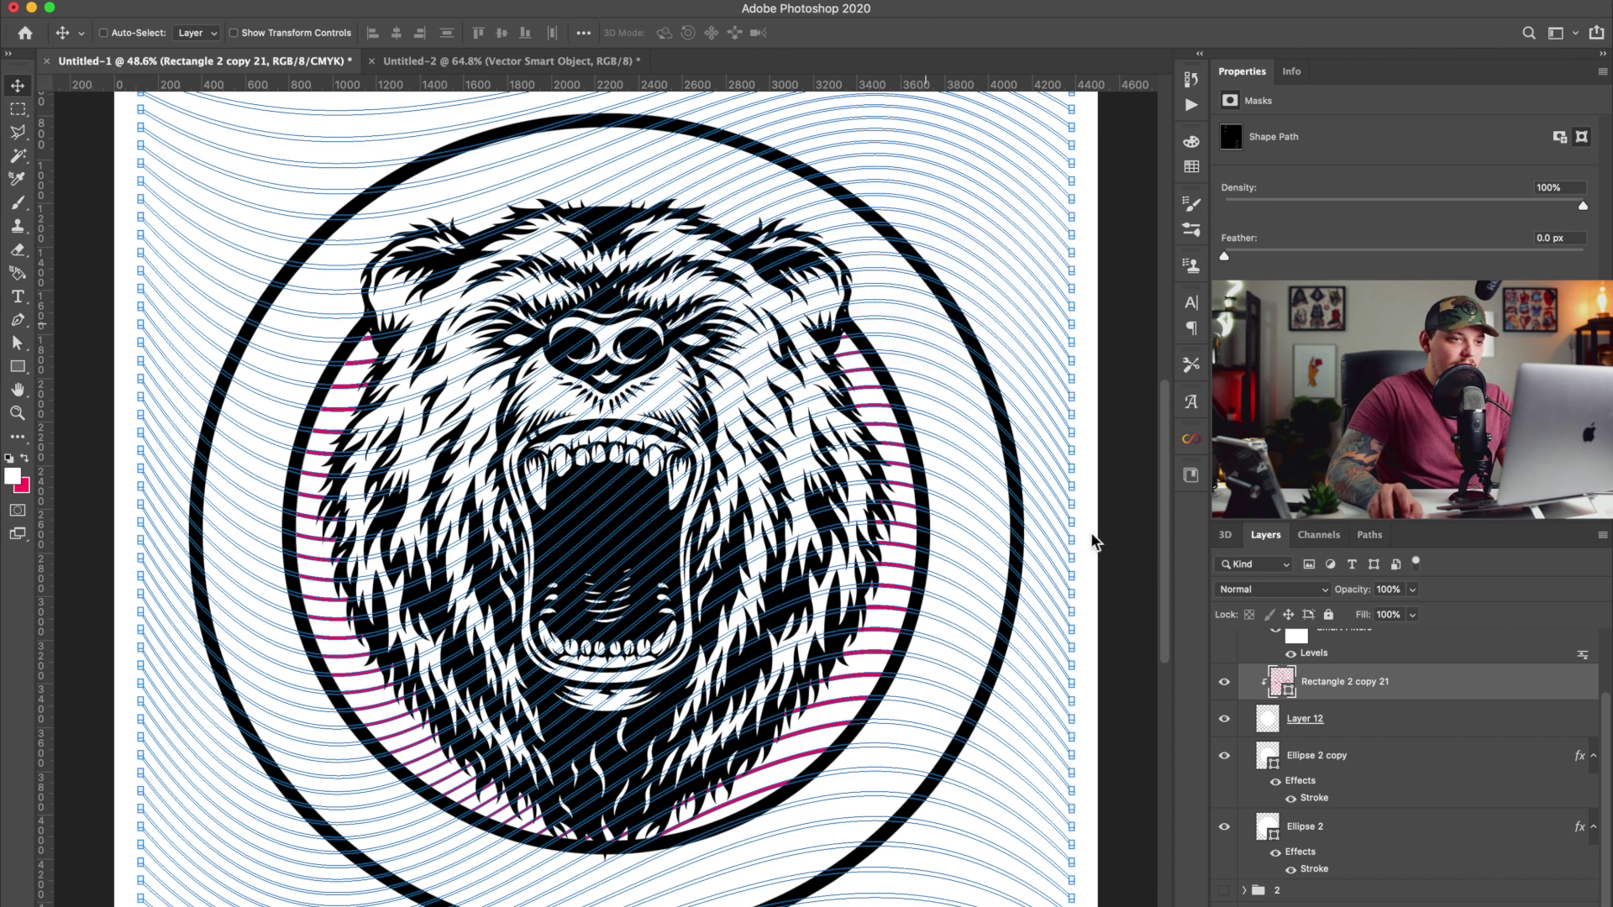
Add a black Color Overlay to the stripes.
click(1462, 904)
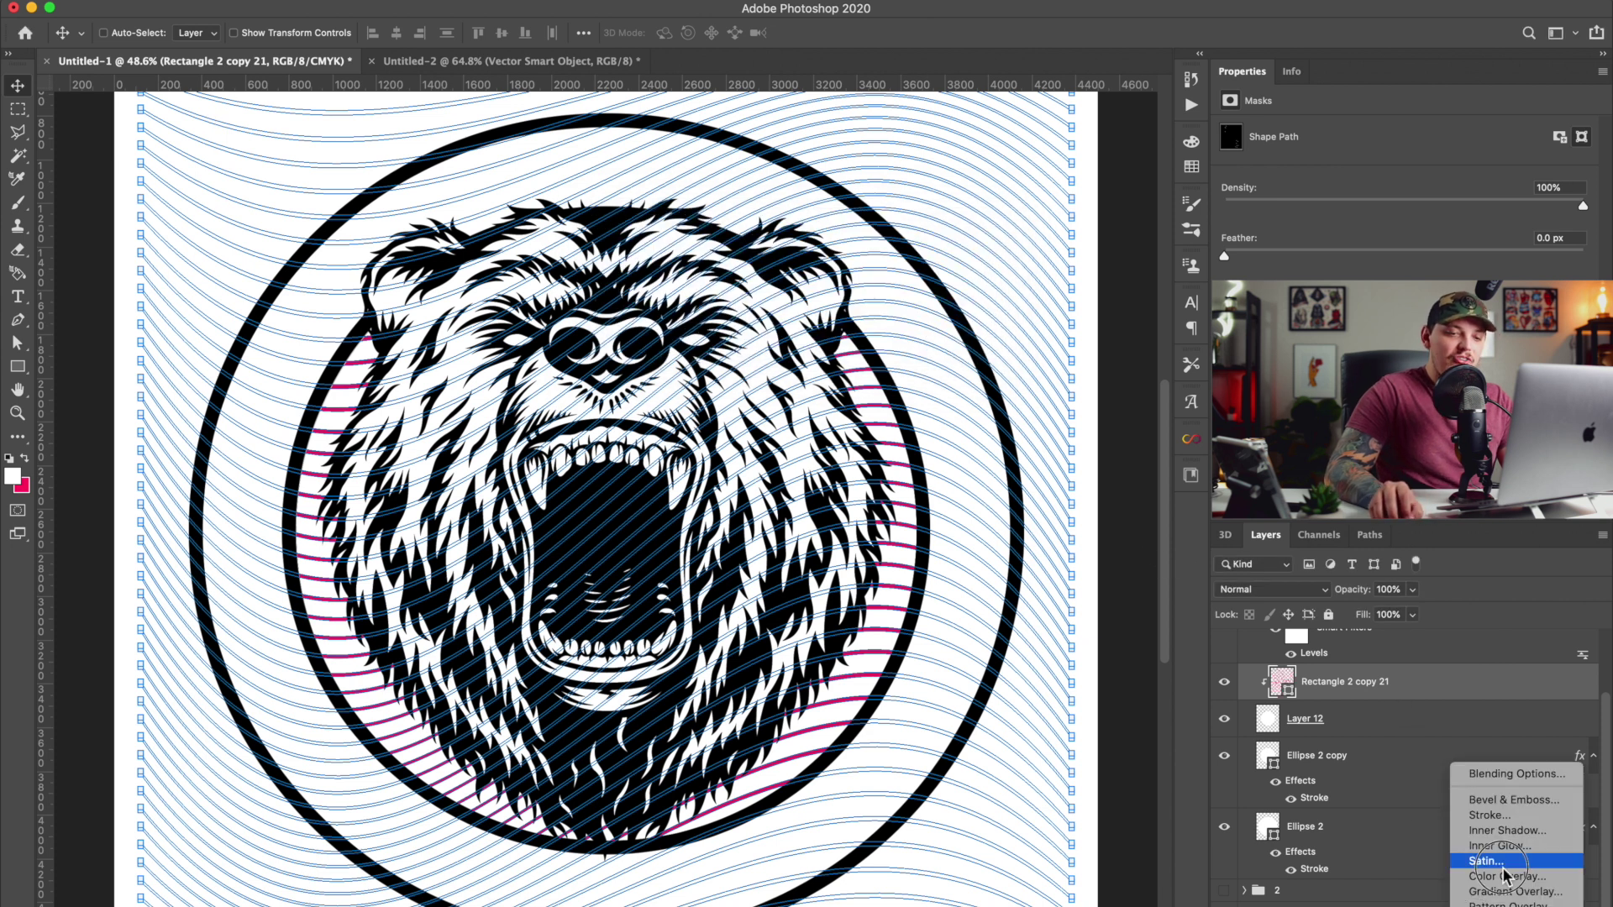
click(1494, 860)
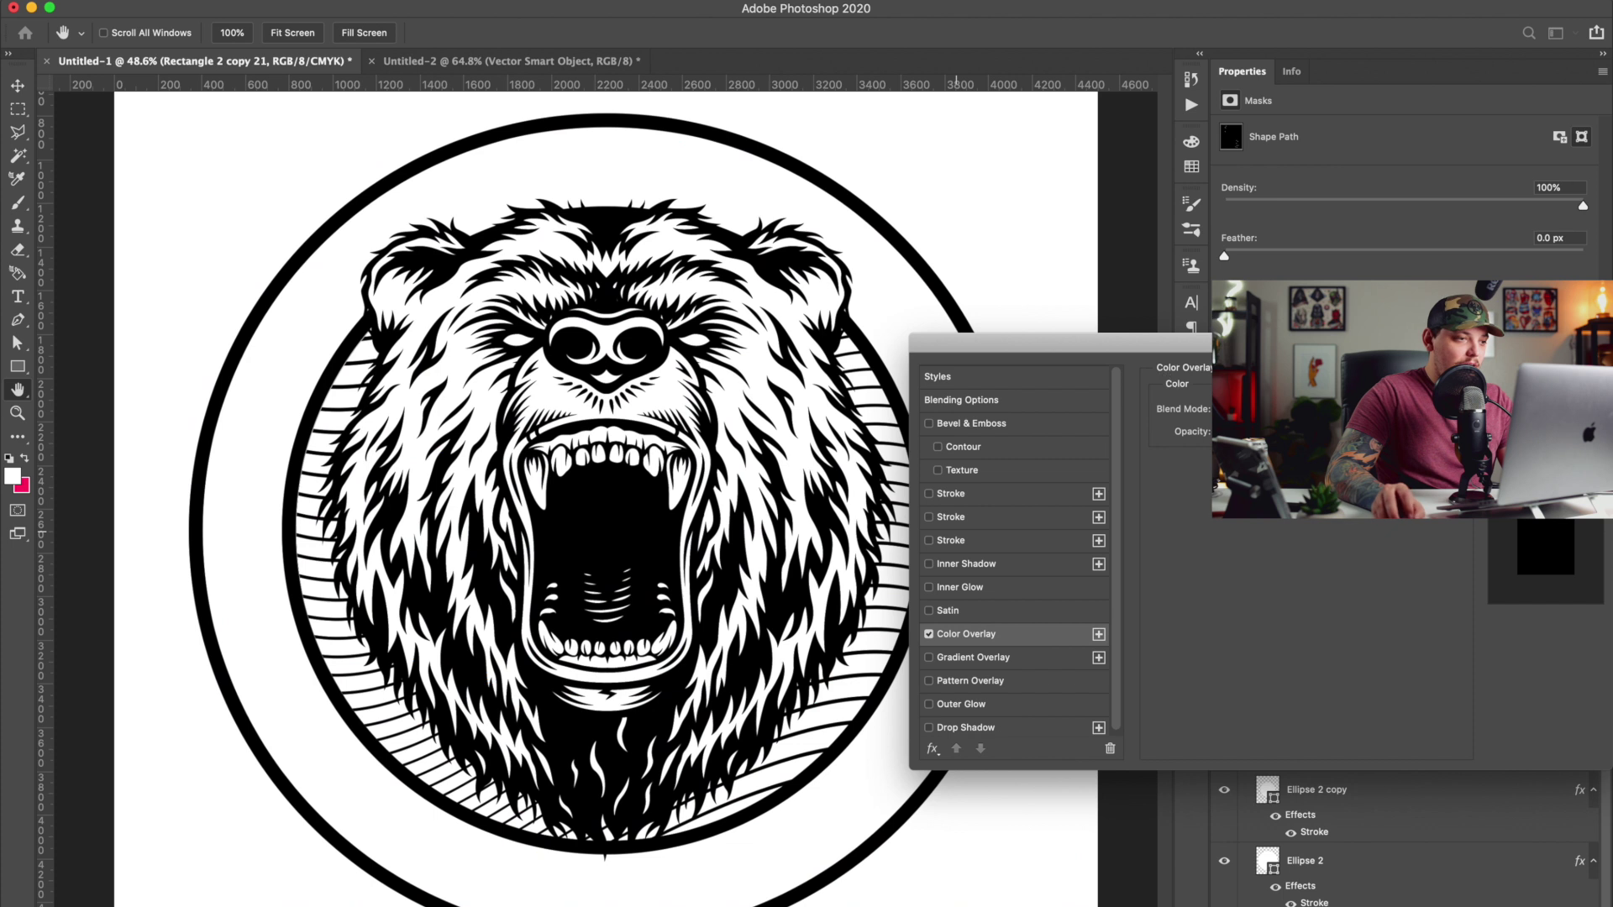
key(Return)
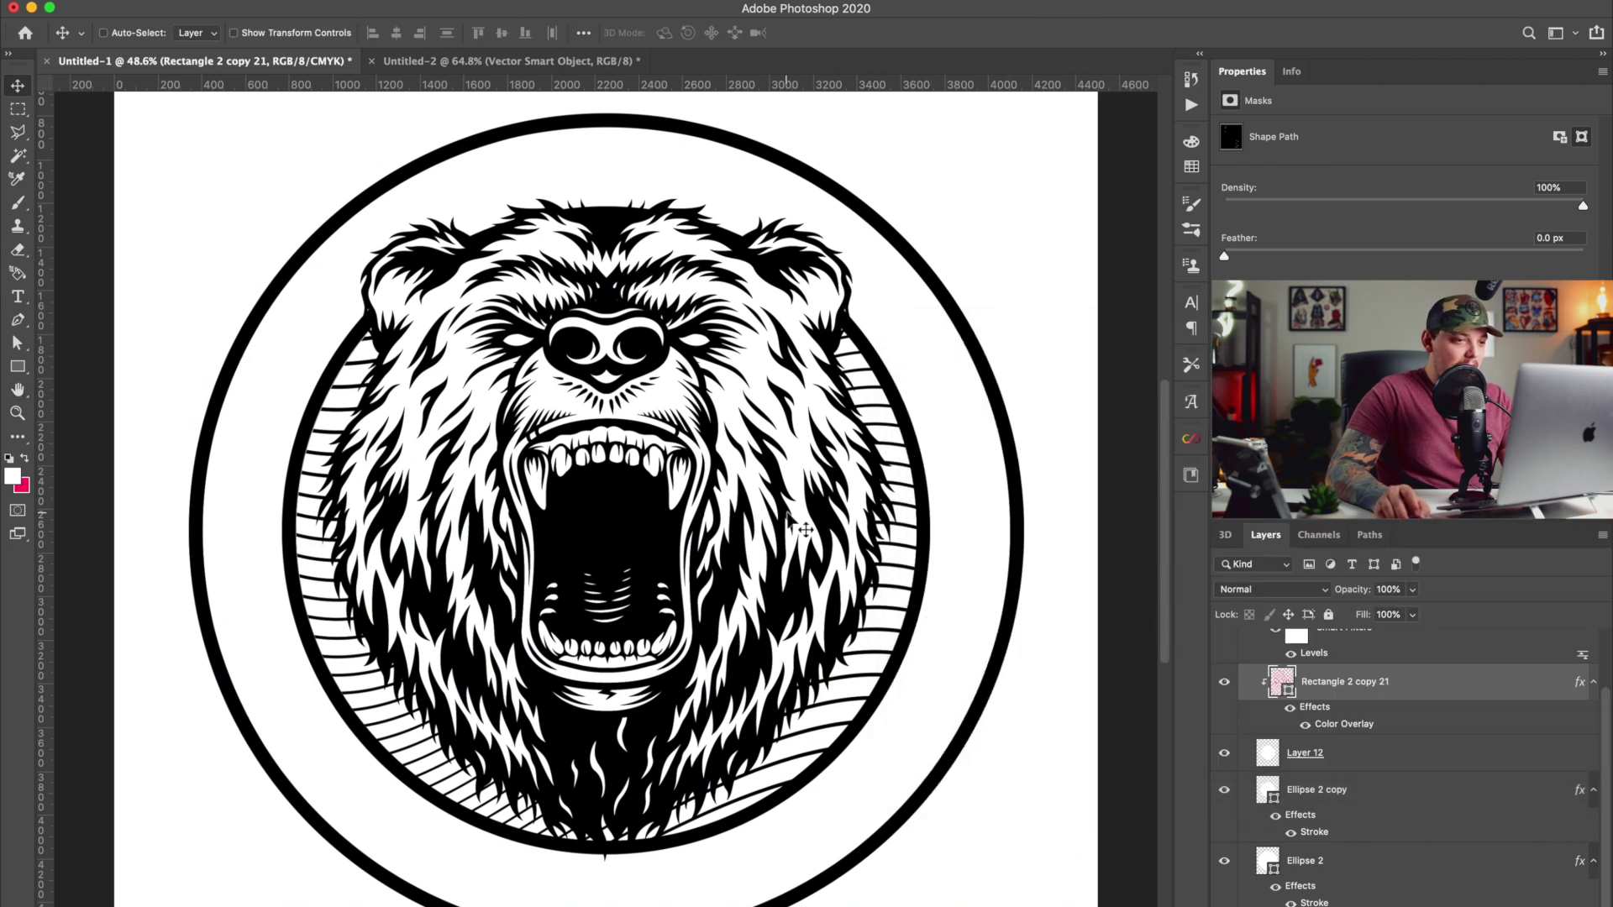
scroll(788, 514, down, 5)
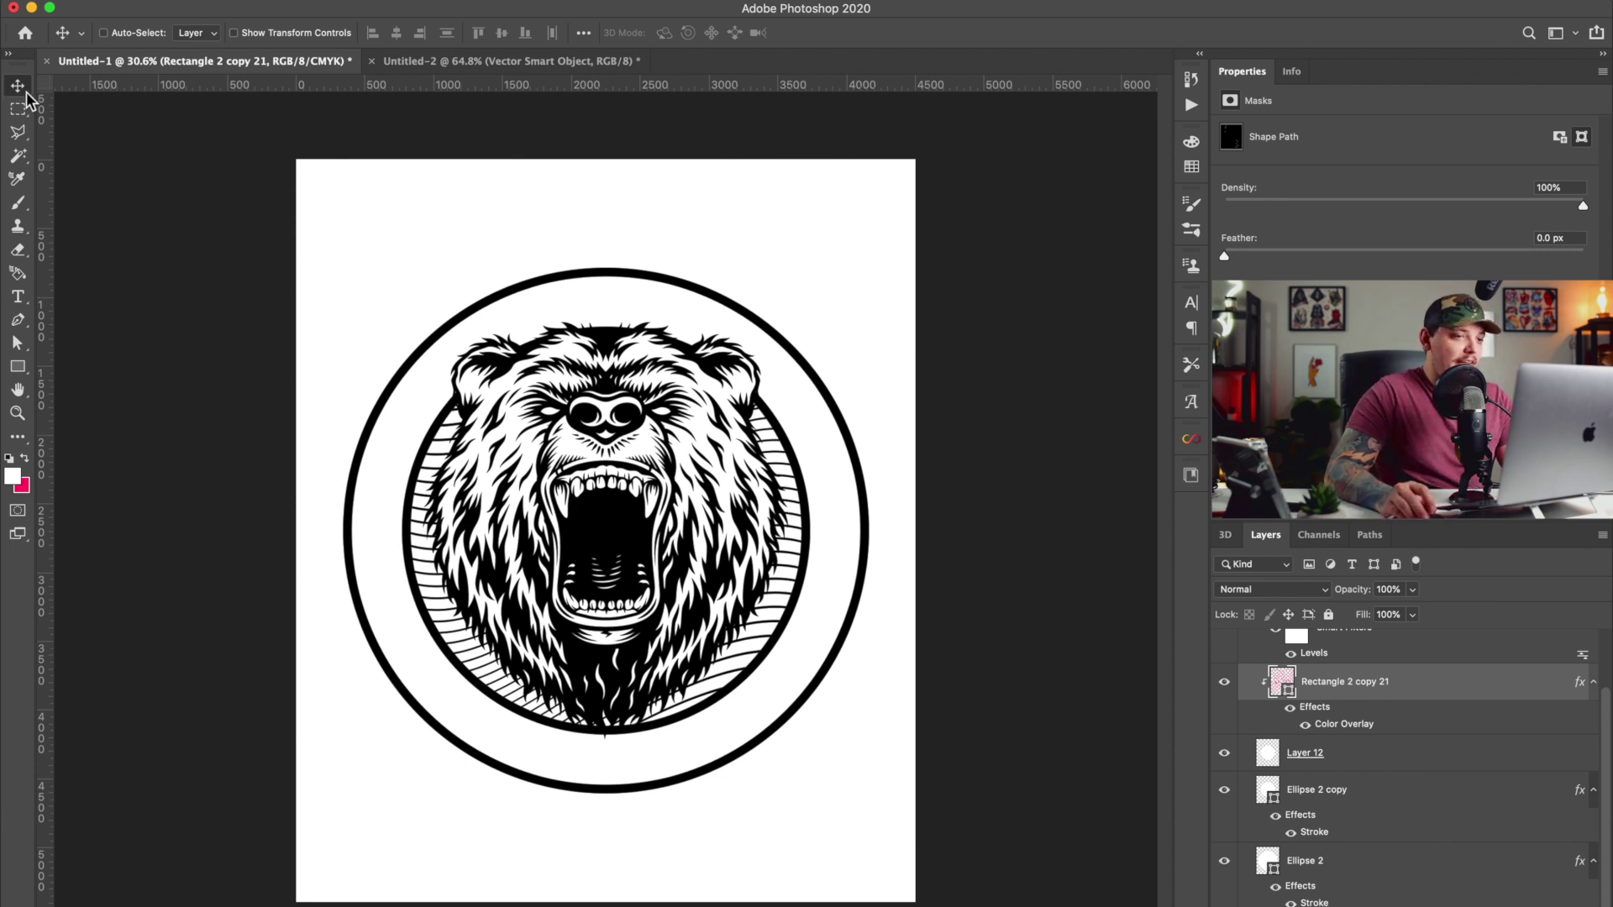
Duplicate the Ellipse 2 copy circle layer and make the copy visible.
click(1226, 756)
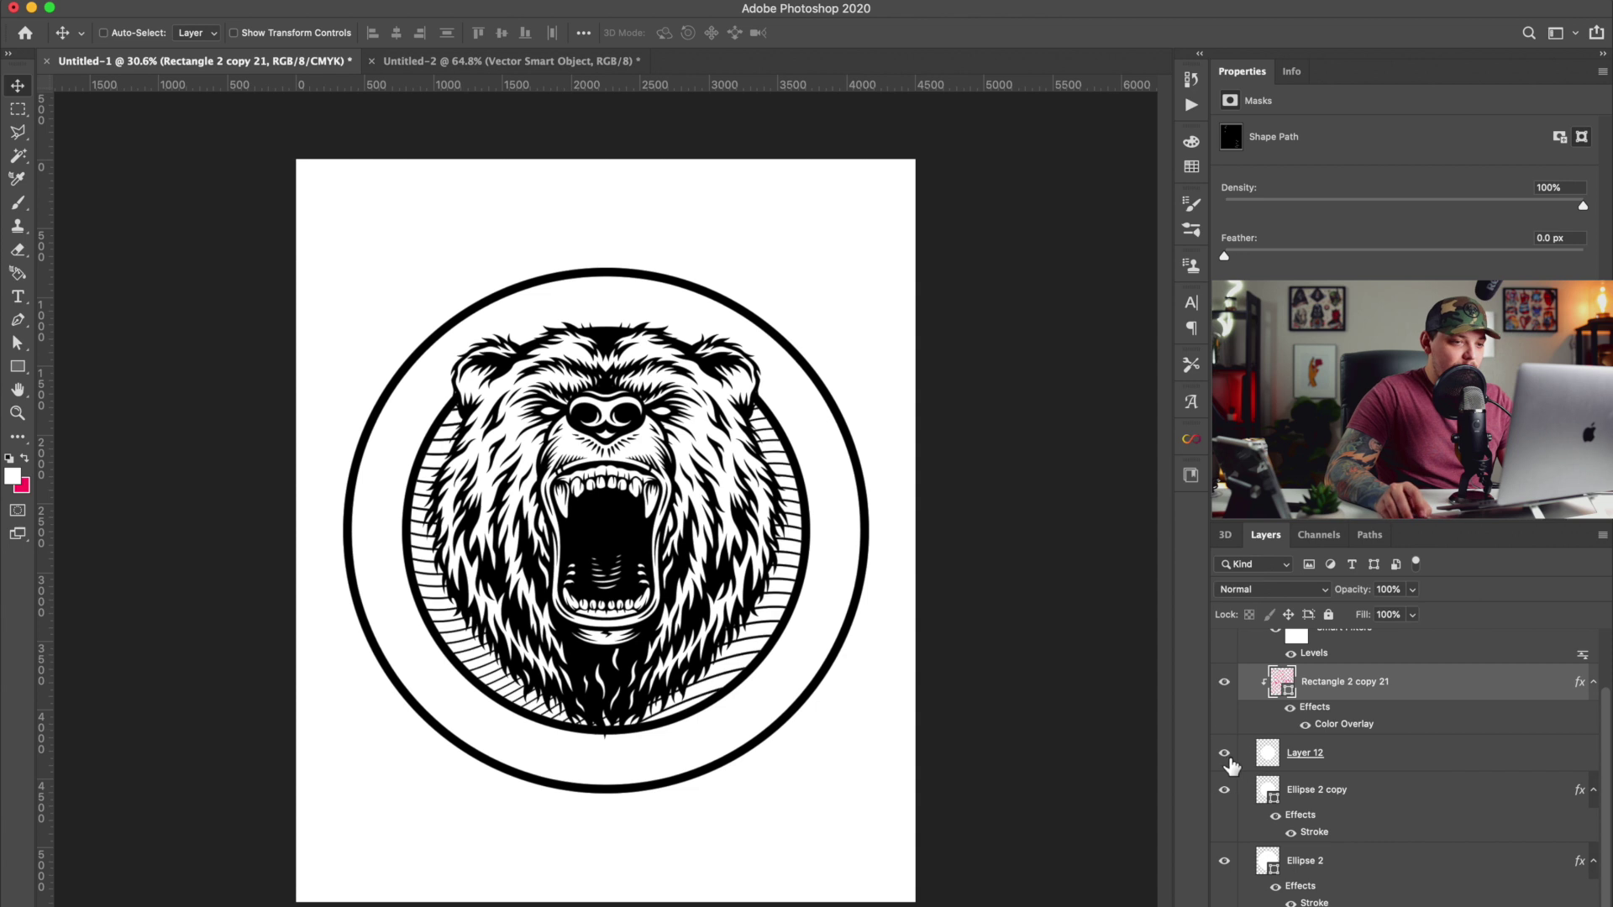
click(1235, 805)
click(1235, 805)
click(1326, 805)
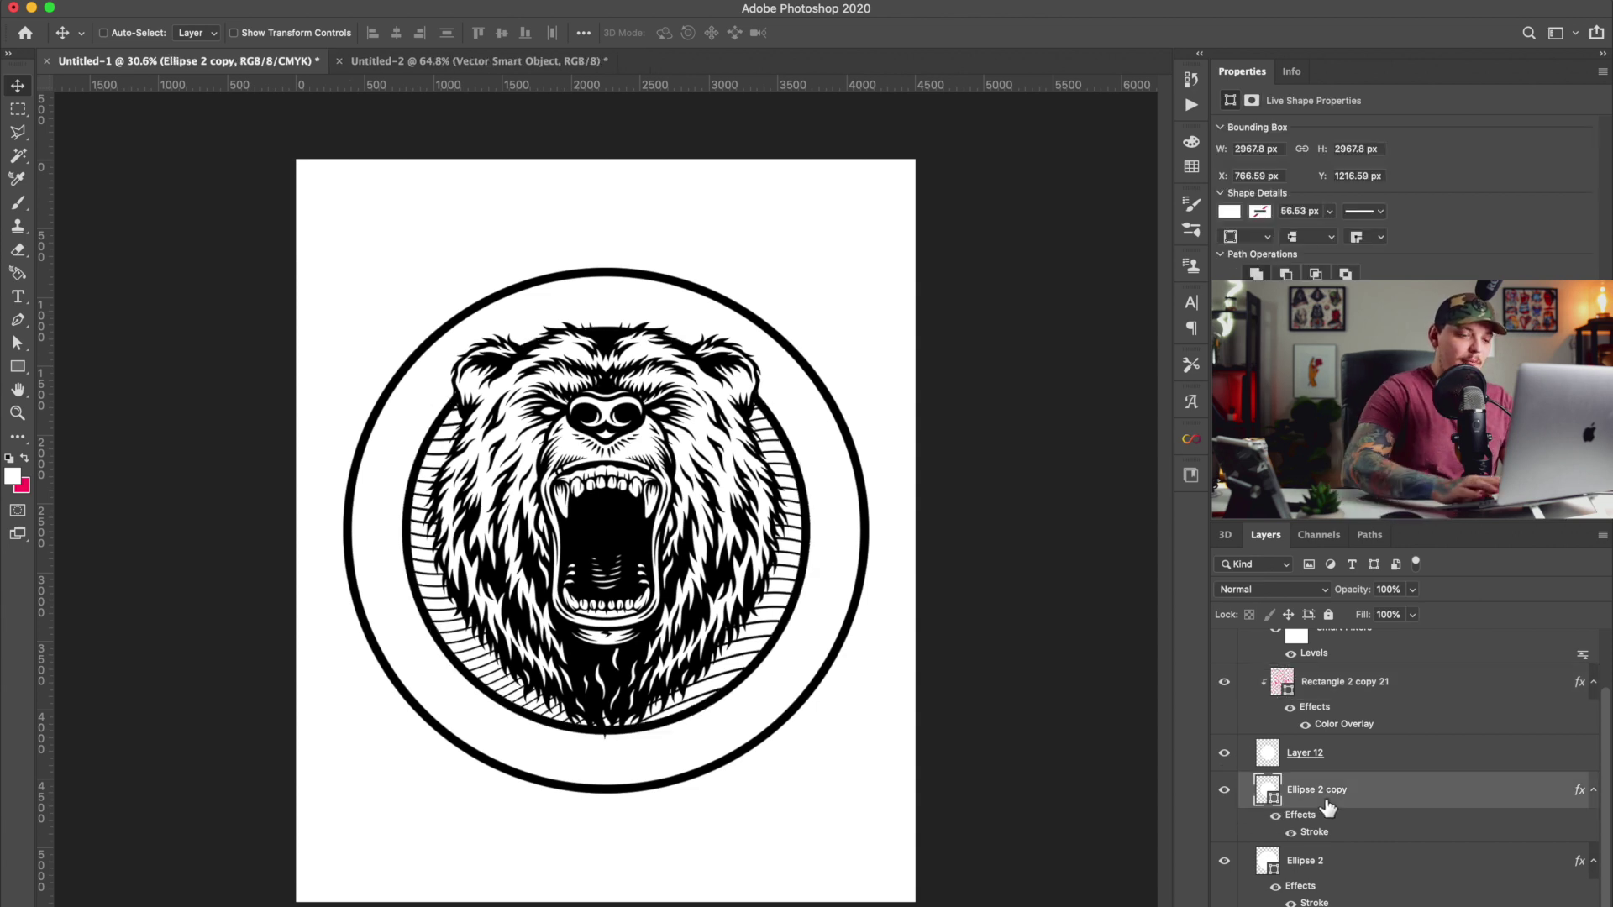
key(super+j)
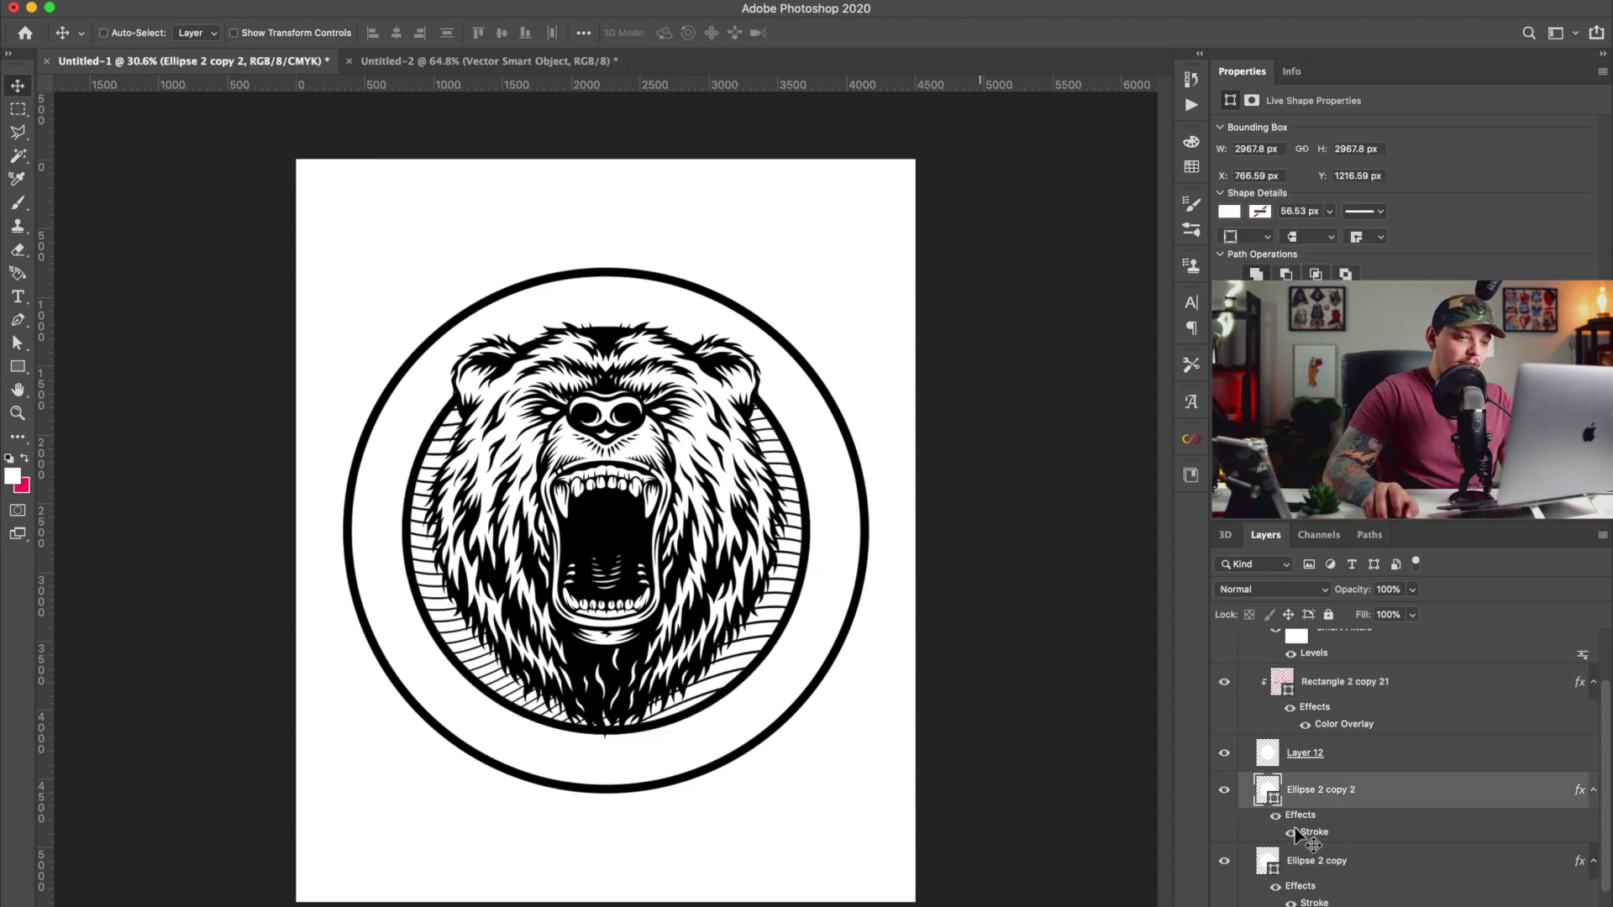
click(1226, 798)
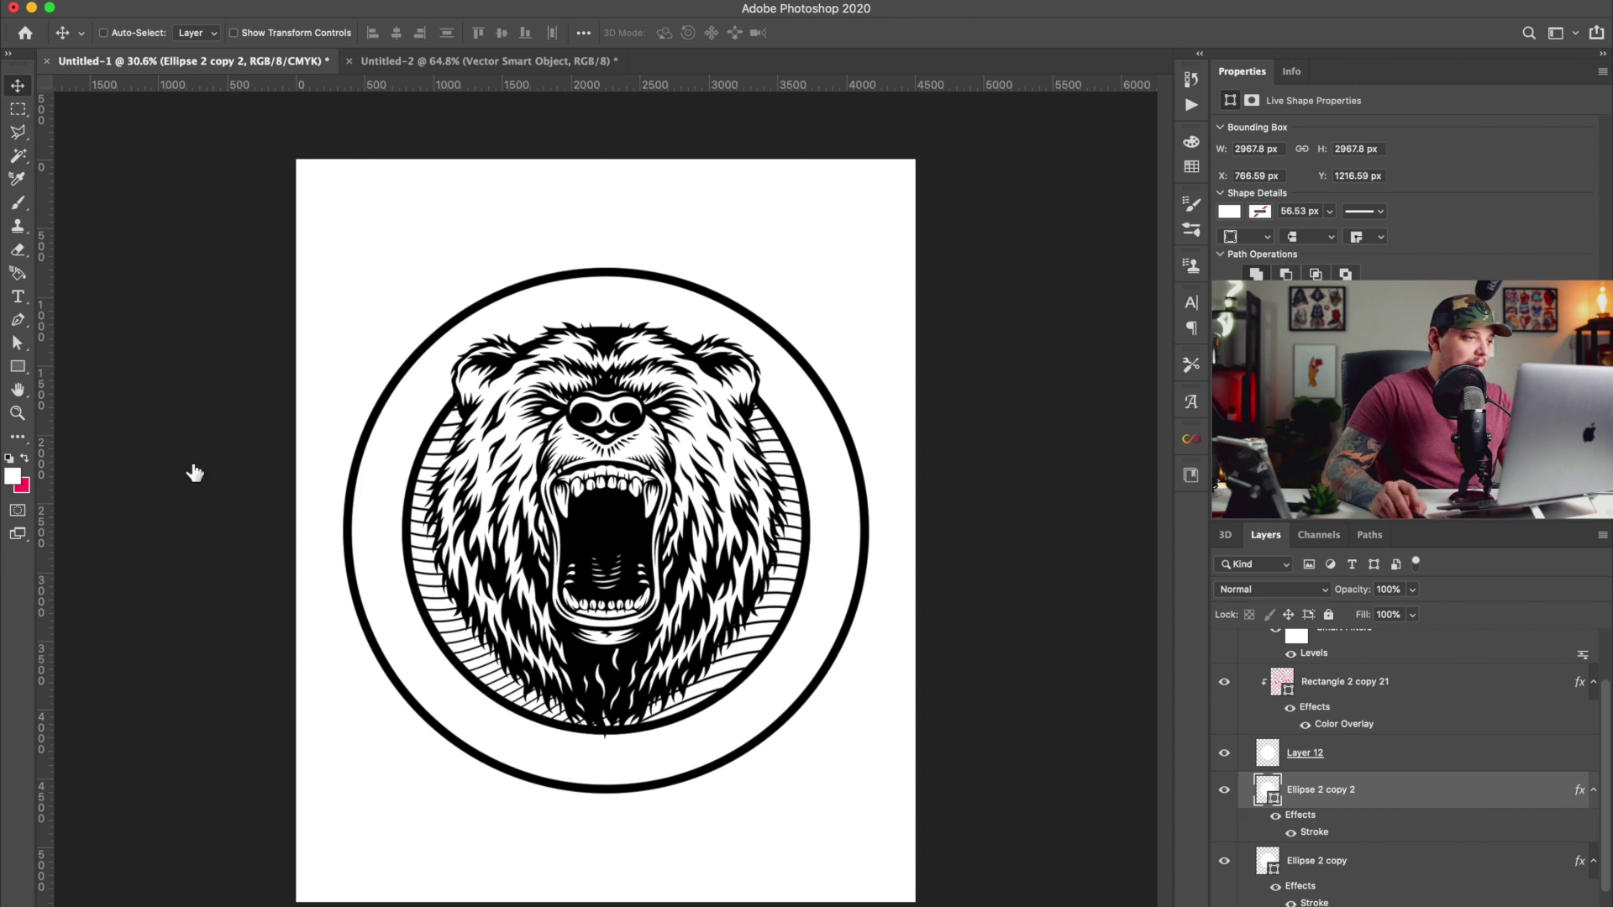
Type 'THE BIG BAD BEAR CLUB' along the circle path at 94 pt, tracking 10.
key(t)
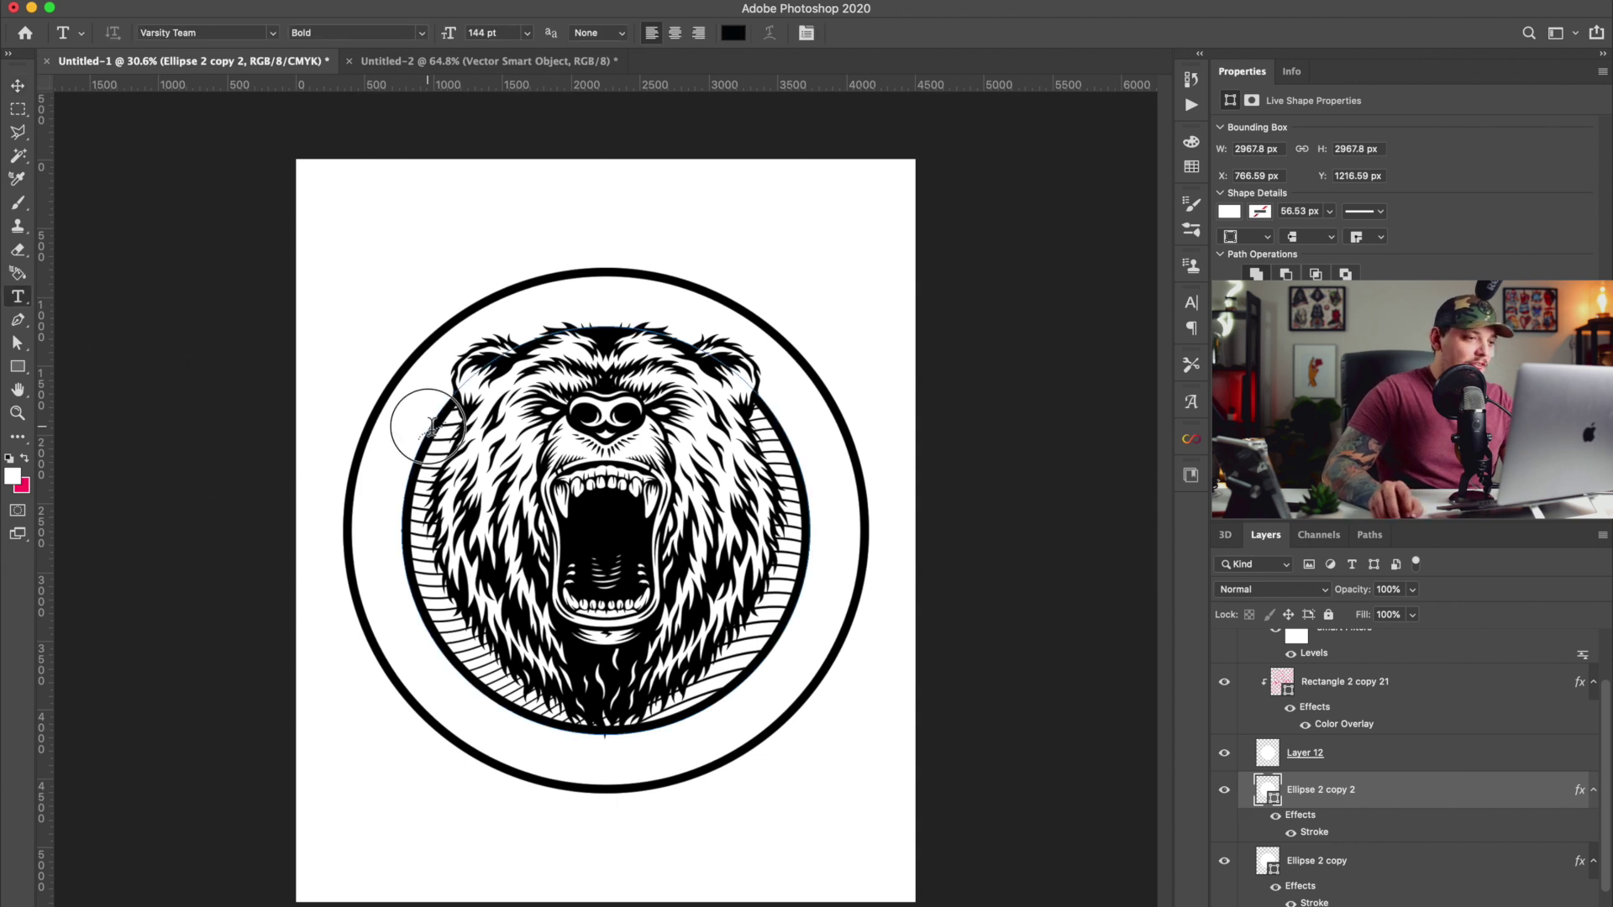
click(430, 426)
text(THE BIG)
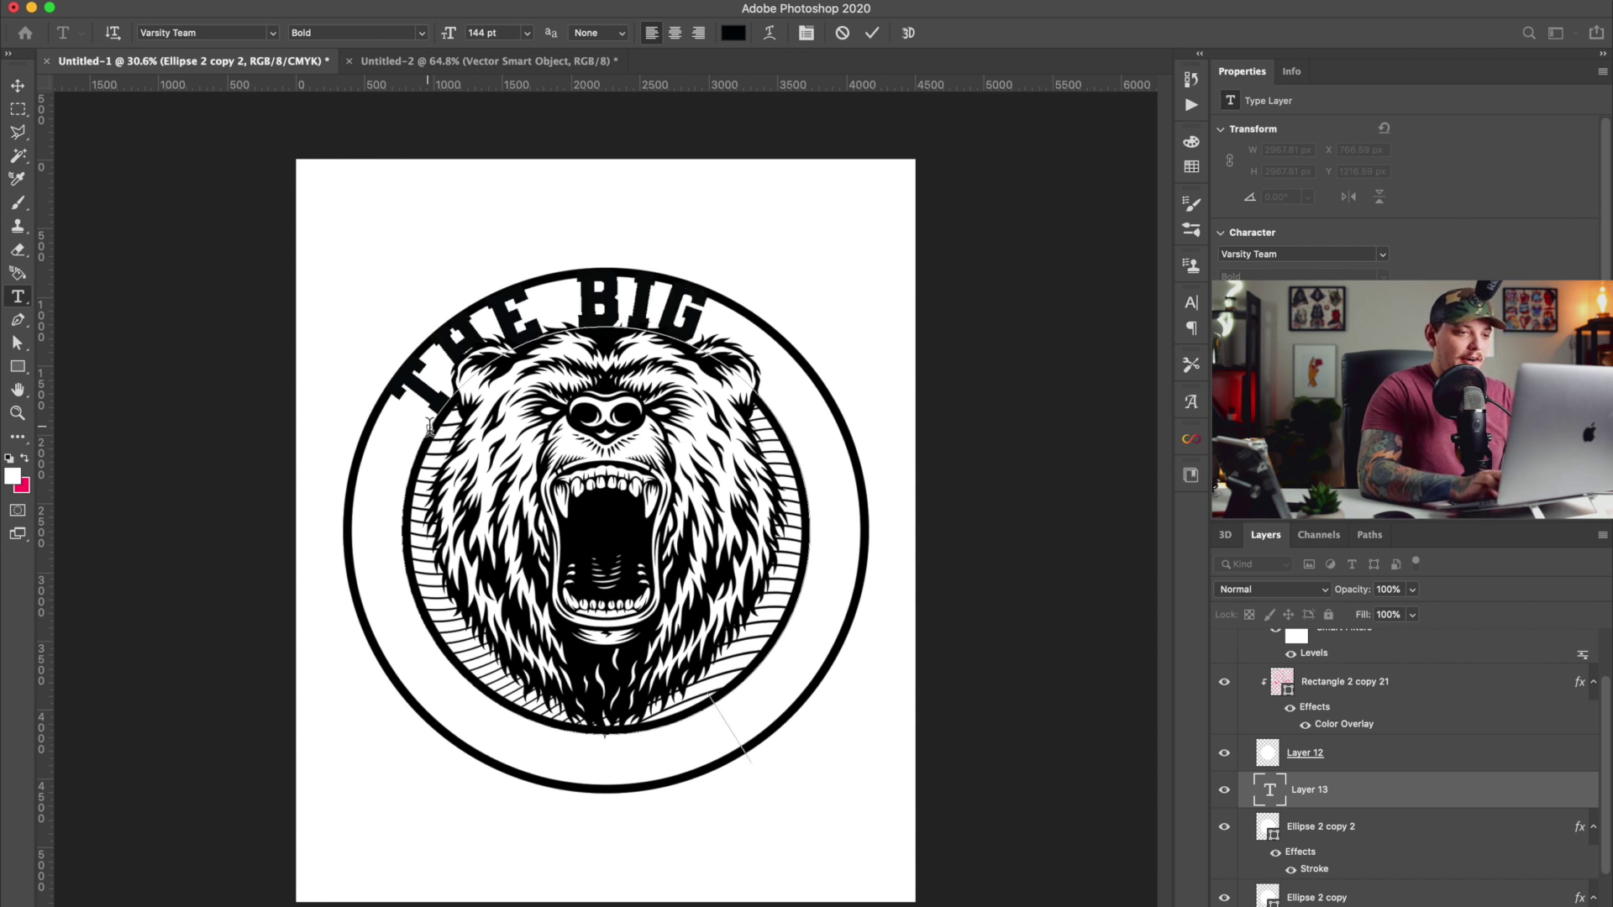
text( BAD BEAR CLUB)
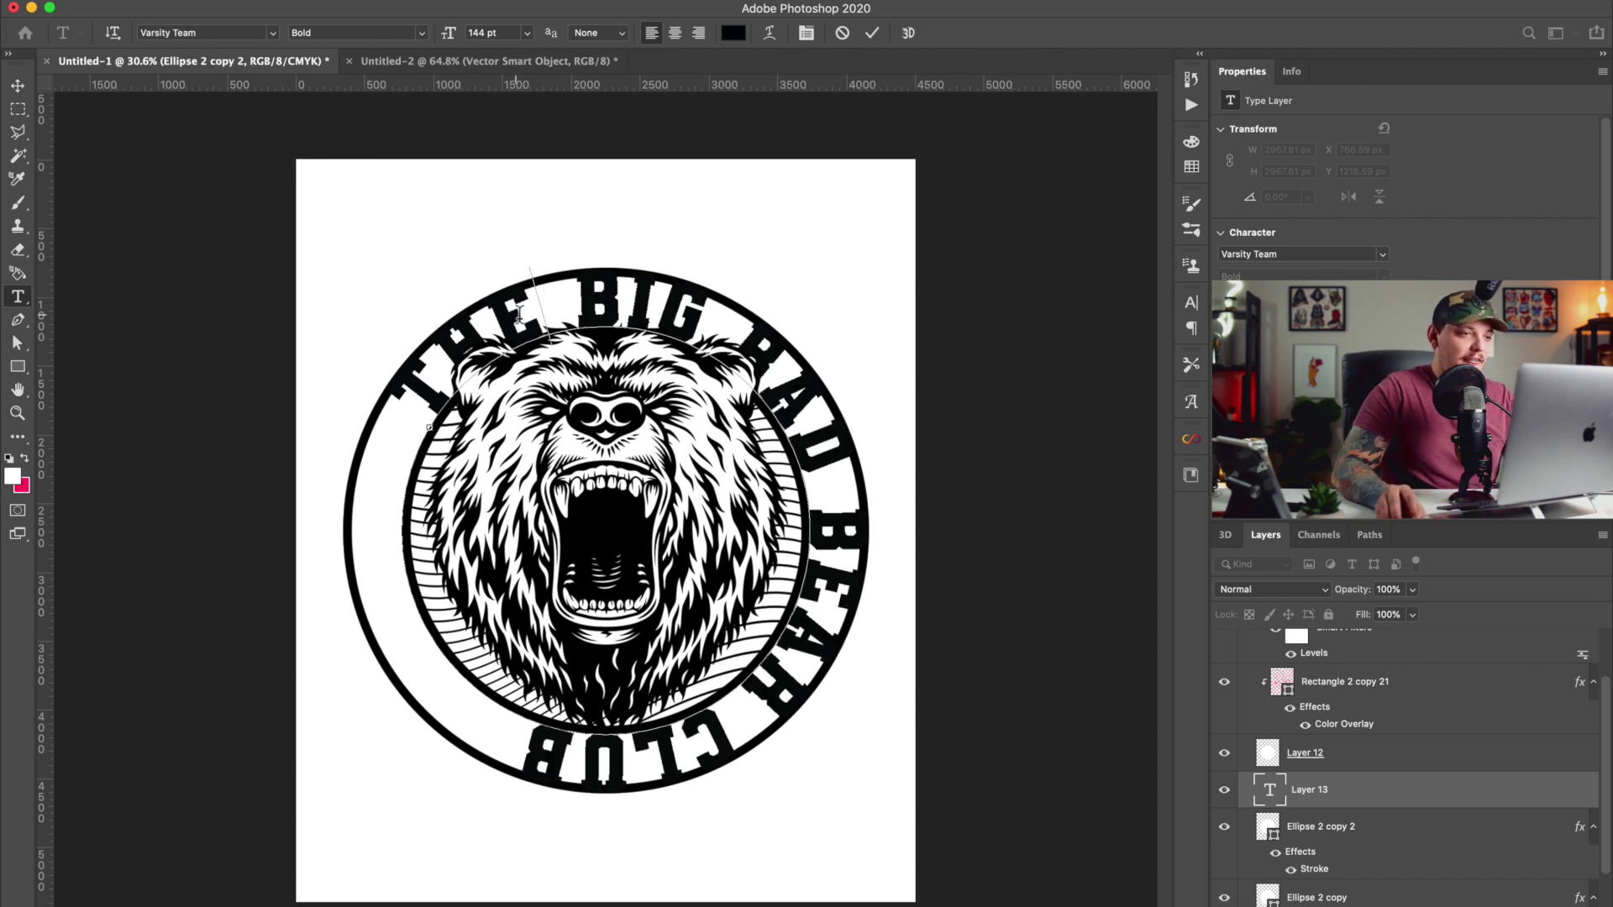
key(super+a)
drag(455, 33, 384, 40)
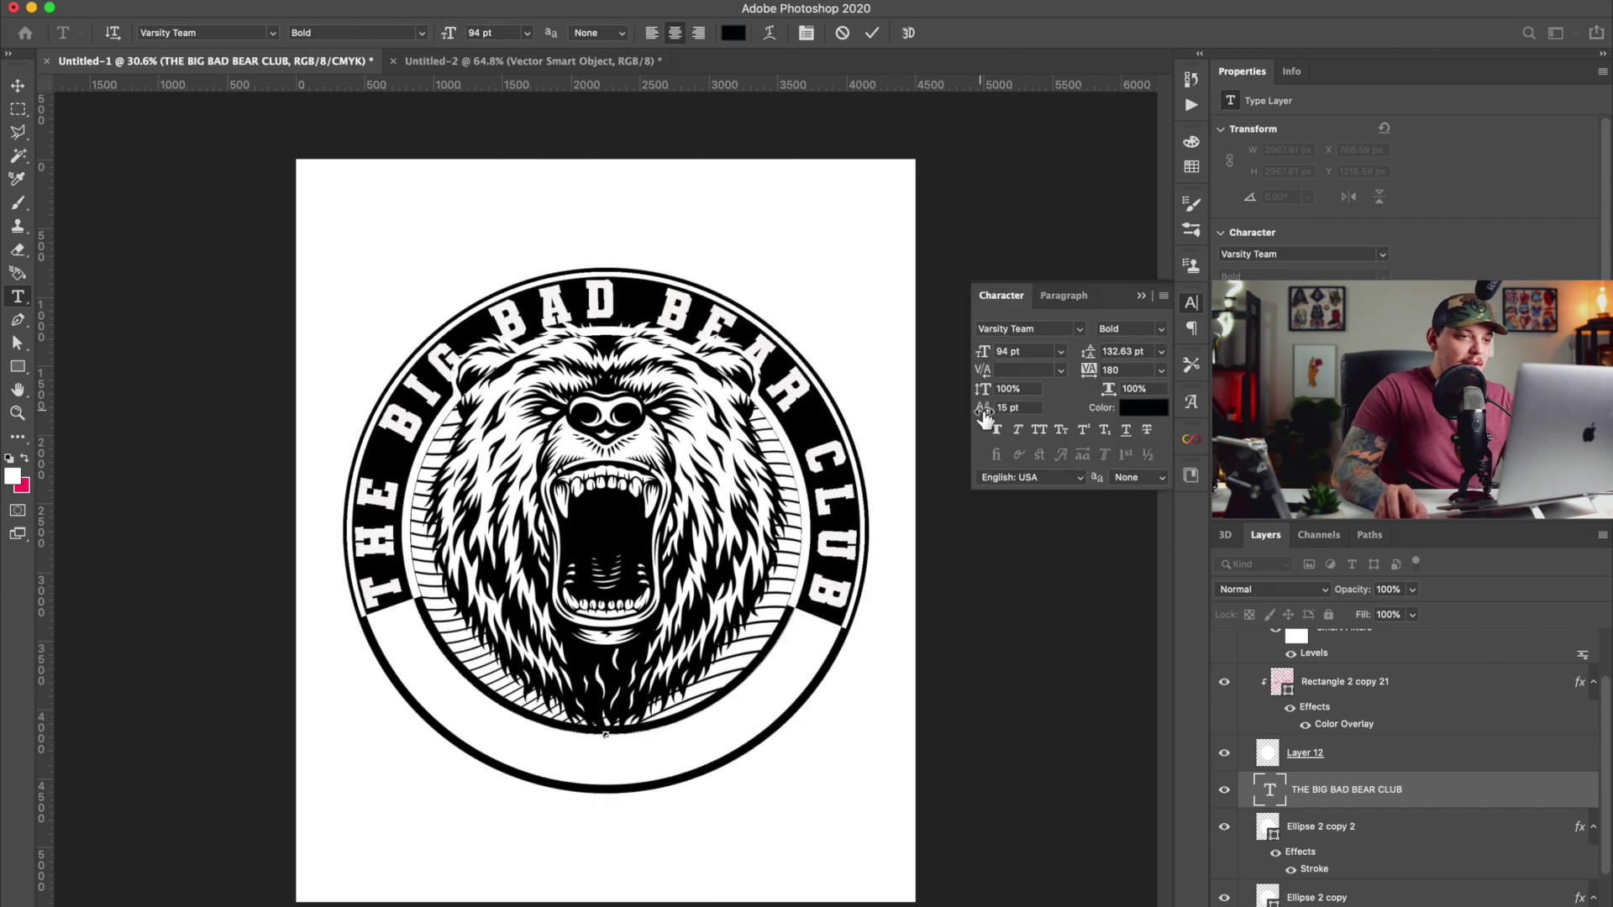
drag(985, 414, 973, 406)
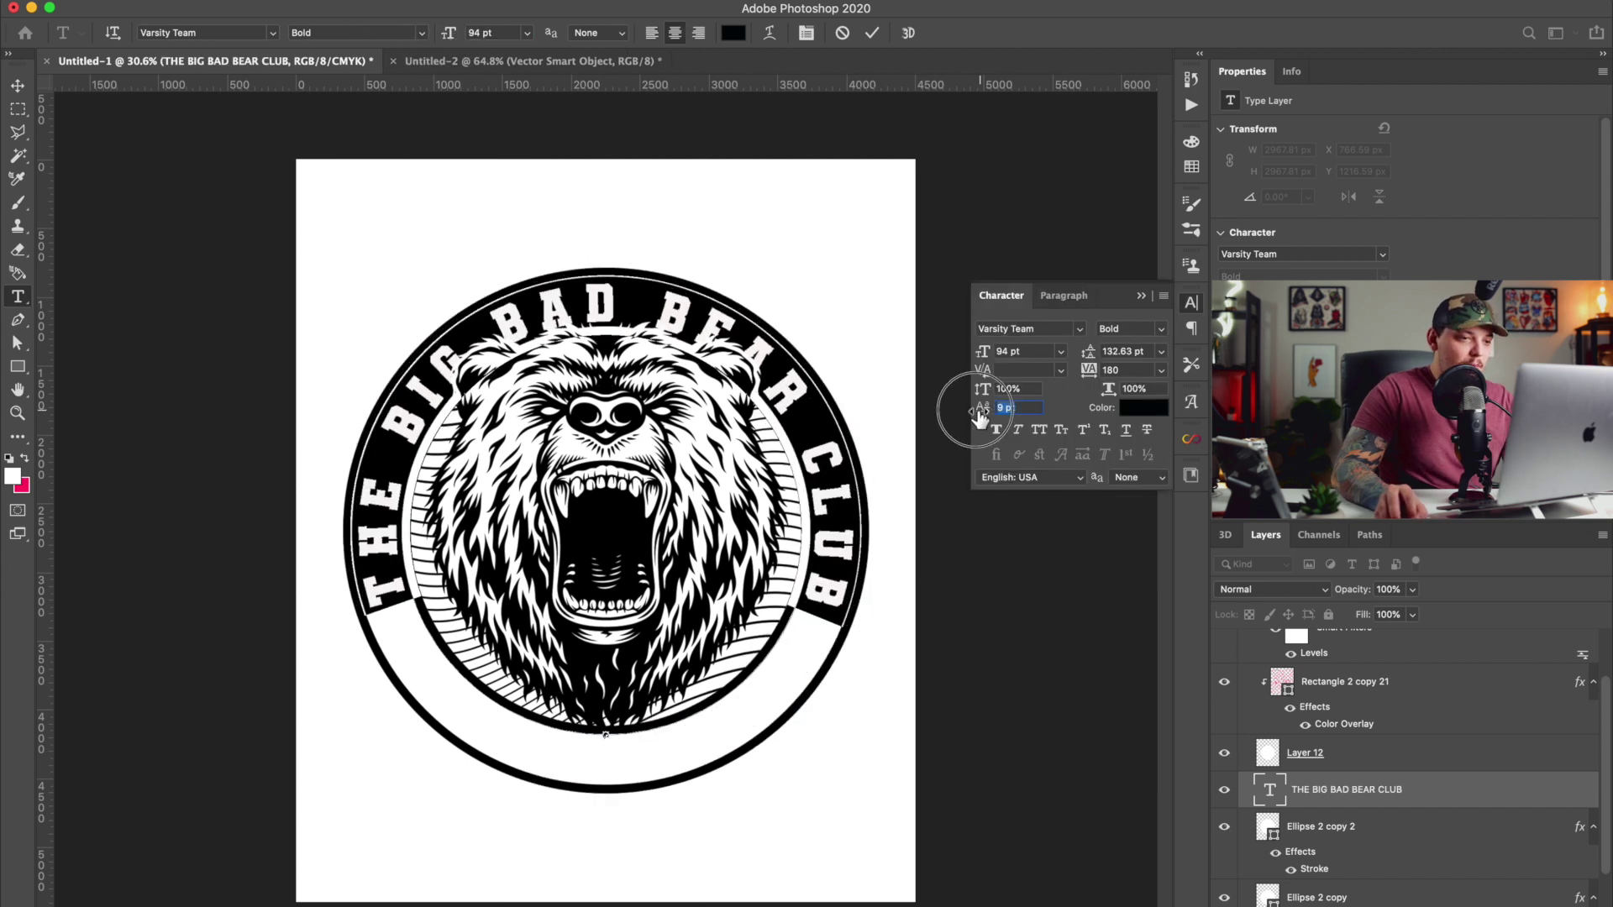
triple_click(832, 466)
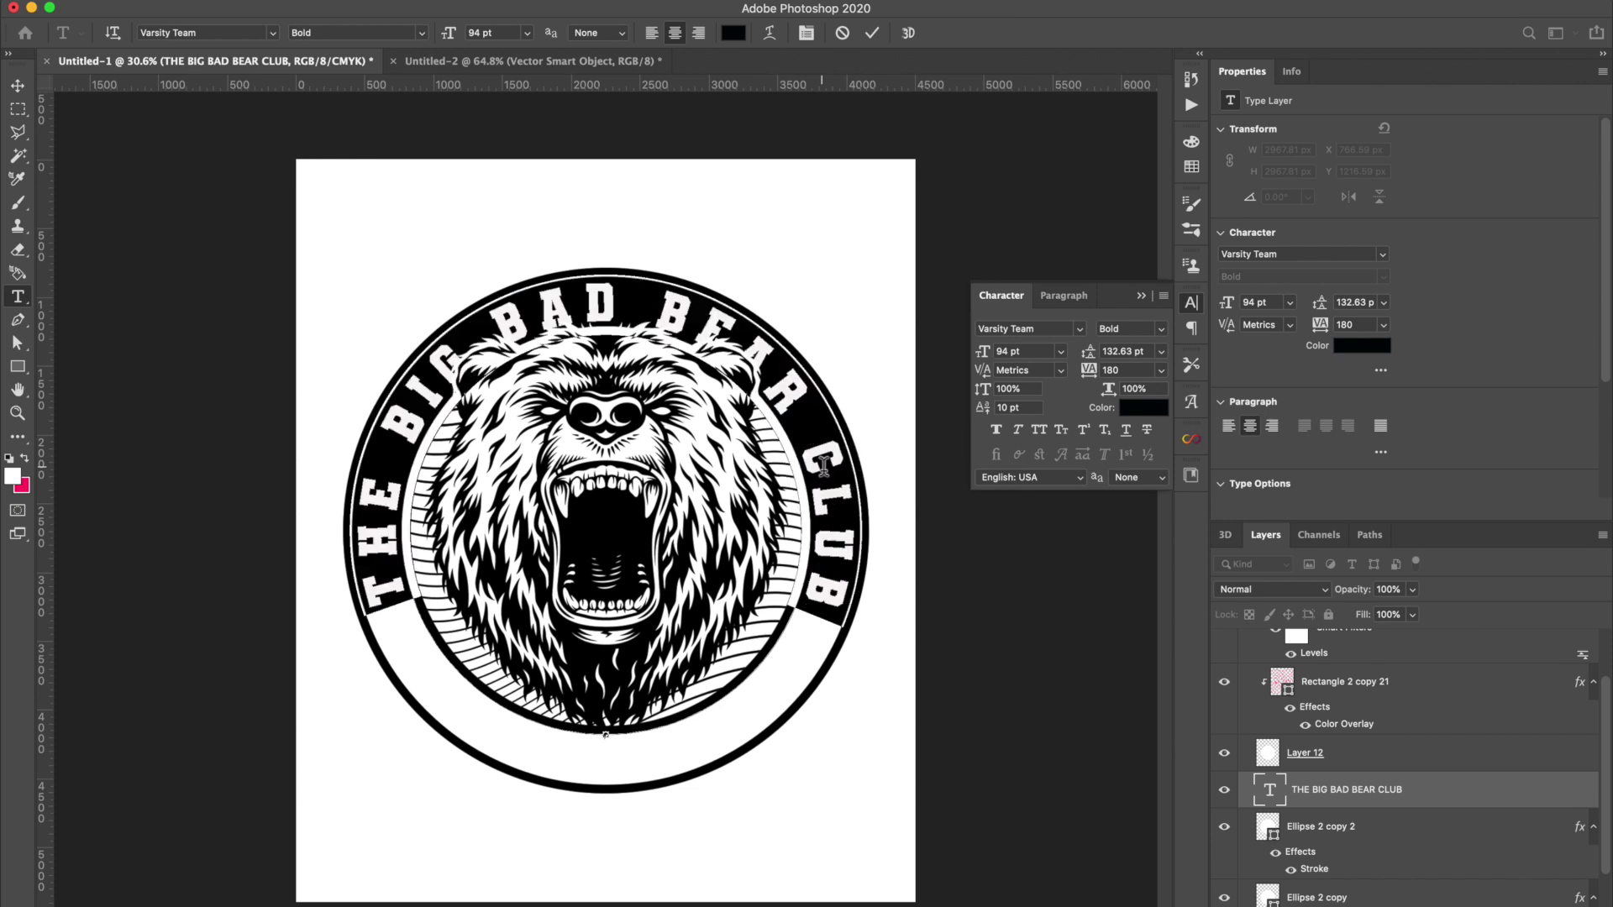
click(24, 88)
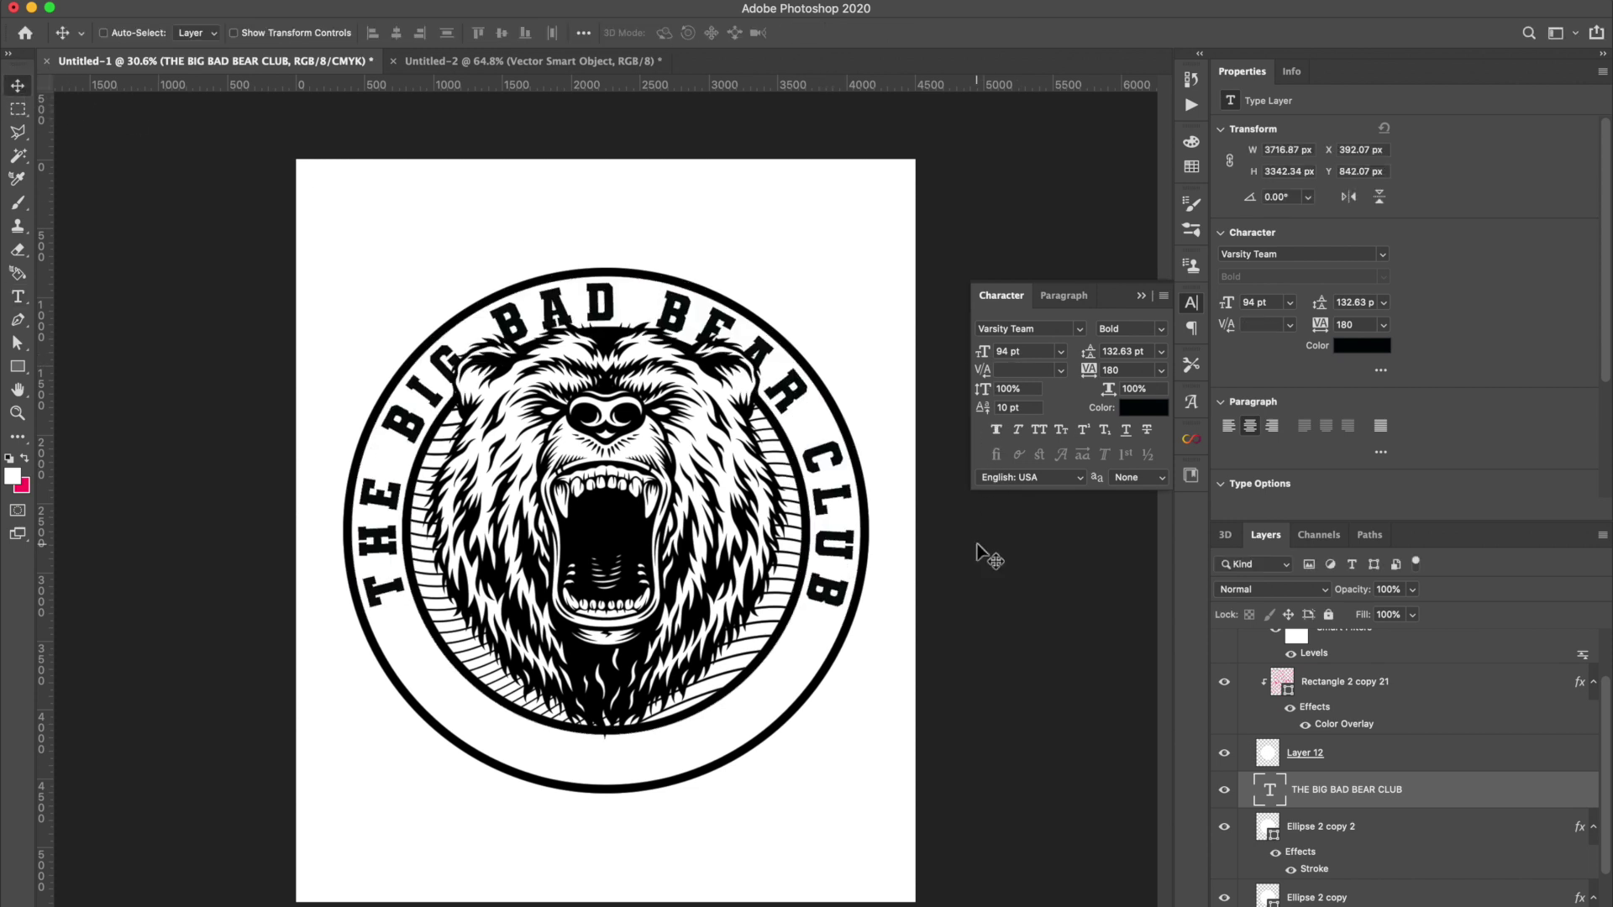
click(1141, 294)
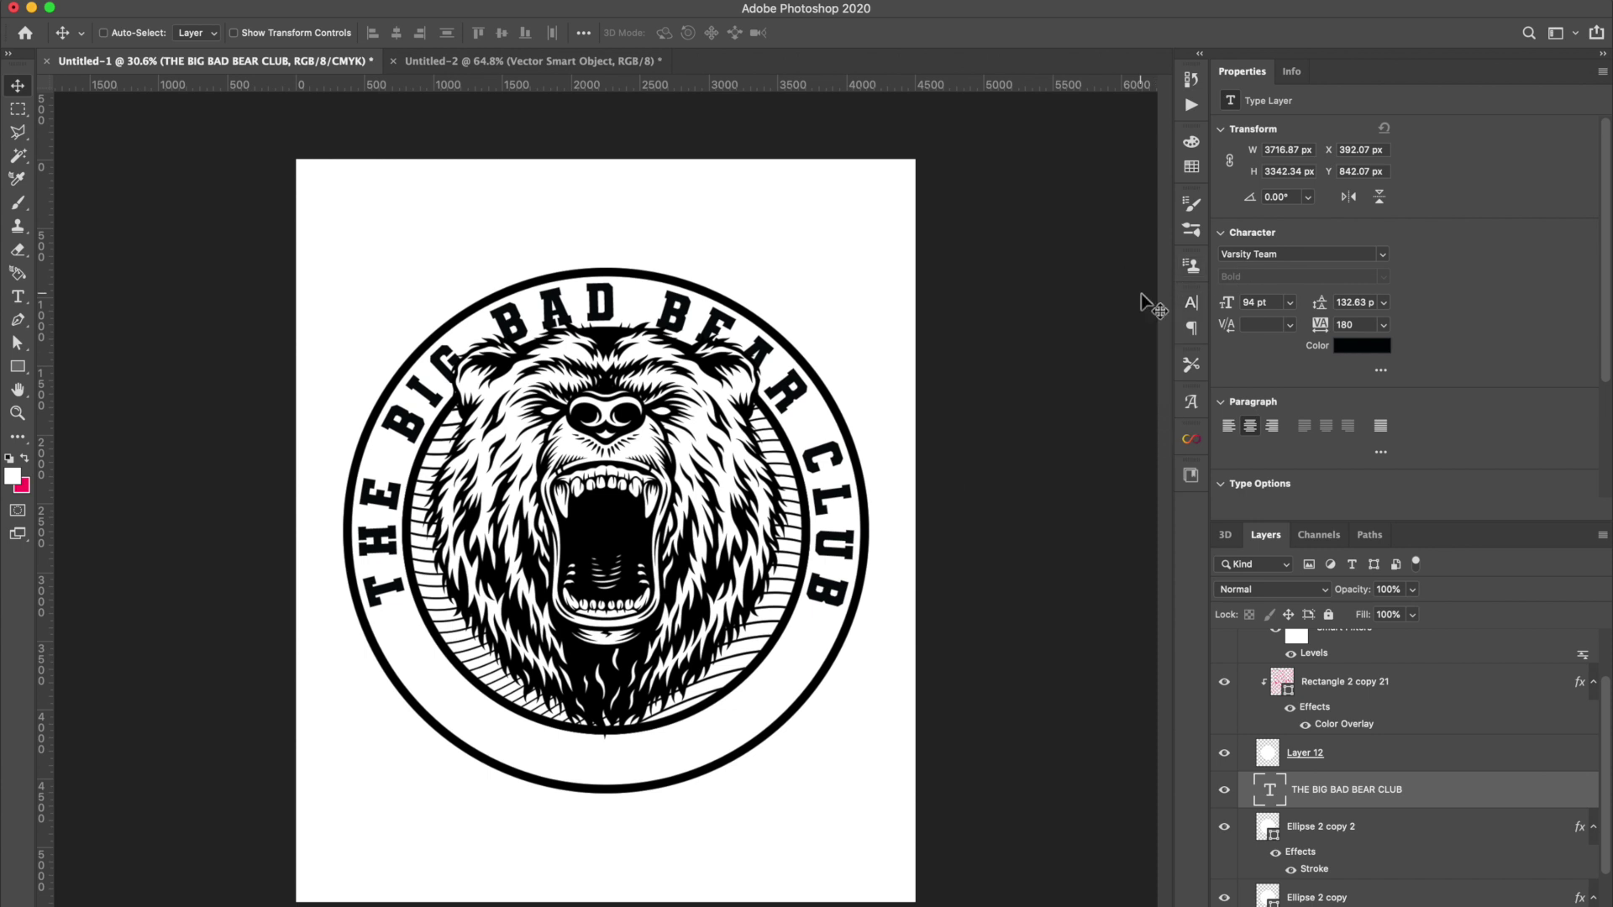
Duplicate the curved text and flip the copy to the ring's bottom with -76 pt baseline shift.
key(ctrl+j)
key(a)
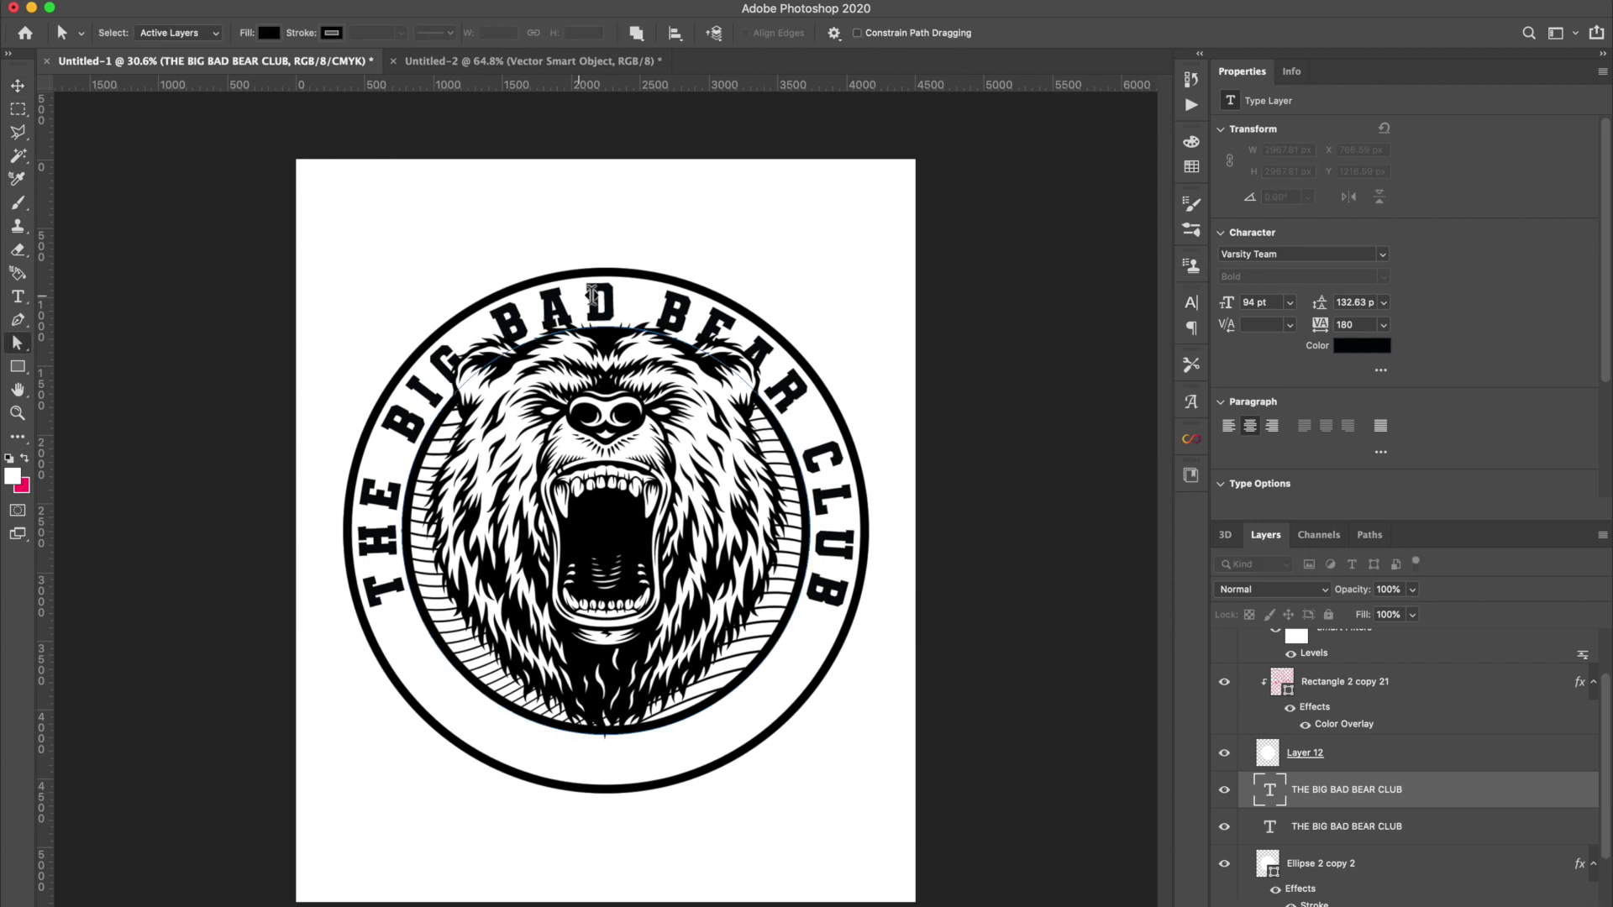
drag(596, 296, 594, 729)
double_click(1266, 798)
drag(981, 408, 916, 408)
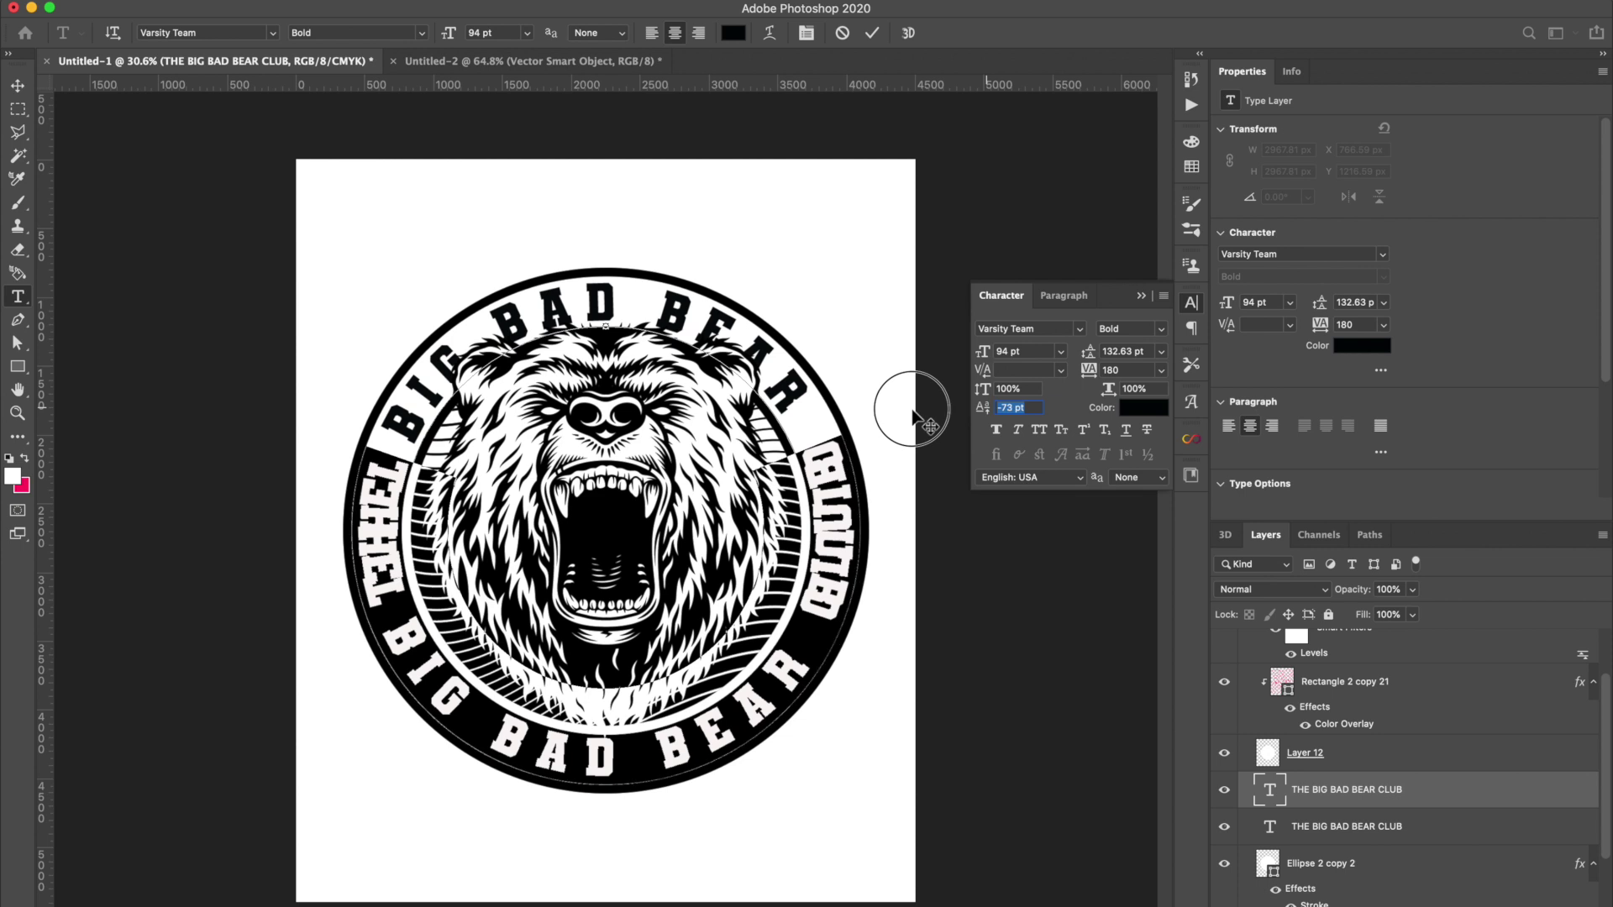
click(725, 690)
Replace the bottom copy's words with 'INVITE ONLY' and commit the text.
triple_click(726, 692)
key(BackSpace)
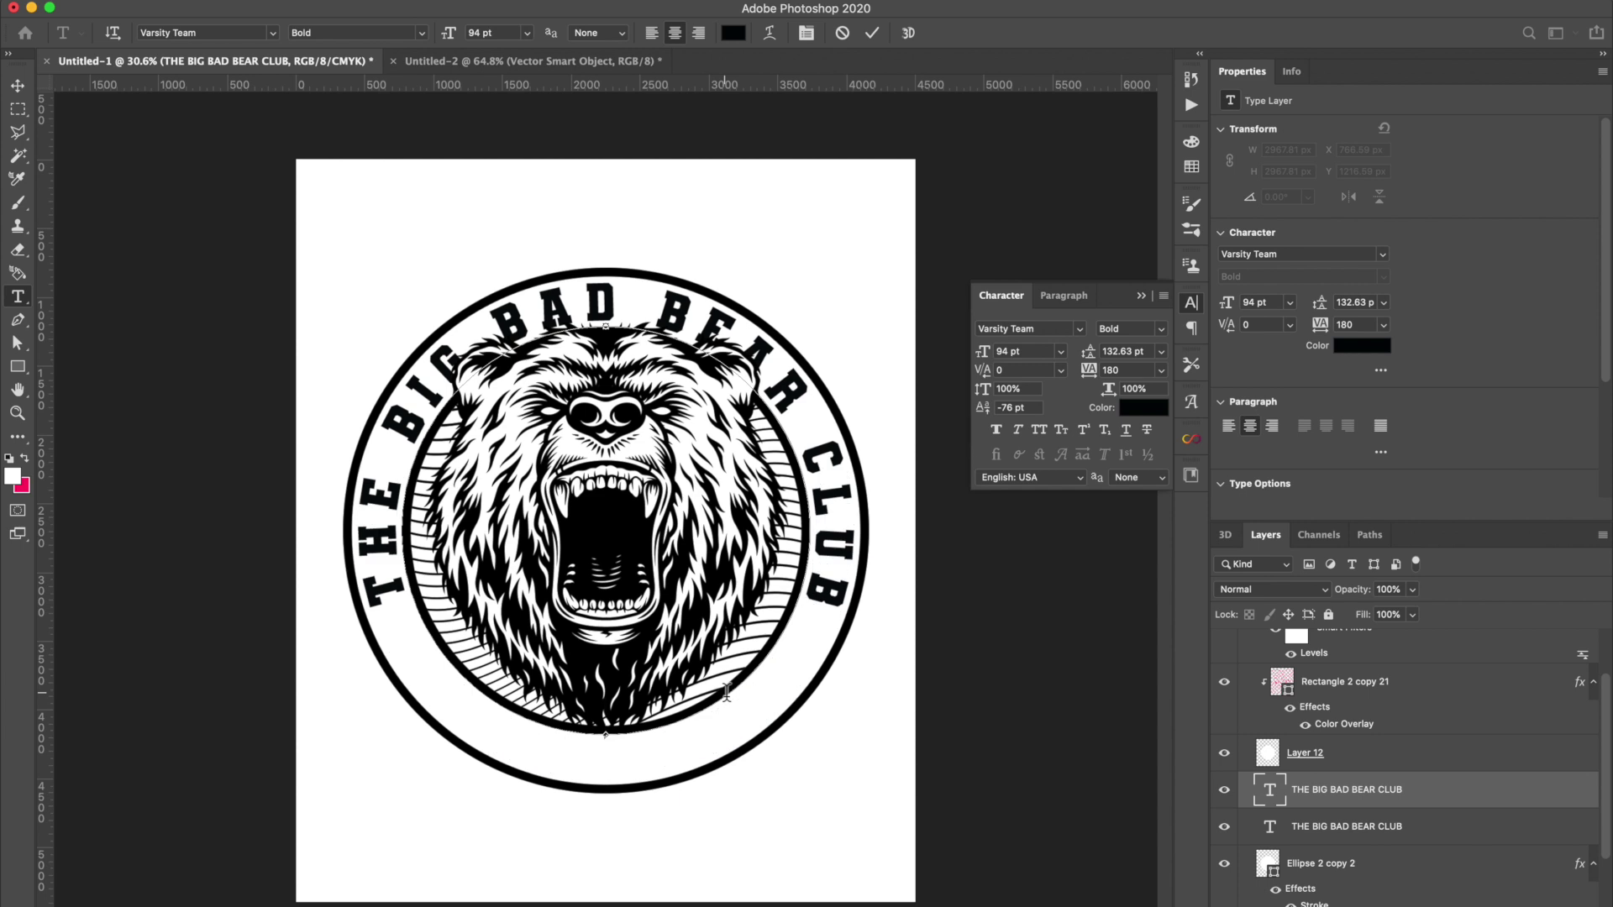
text(ESTA)
key(Left)
key(ctrl+a)
key(BackSpace)
text(IN)
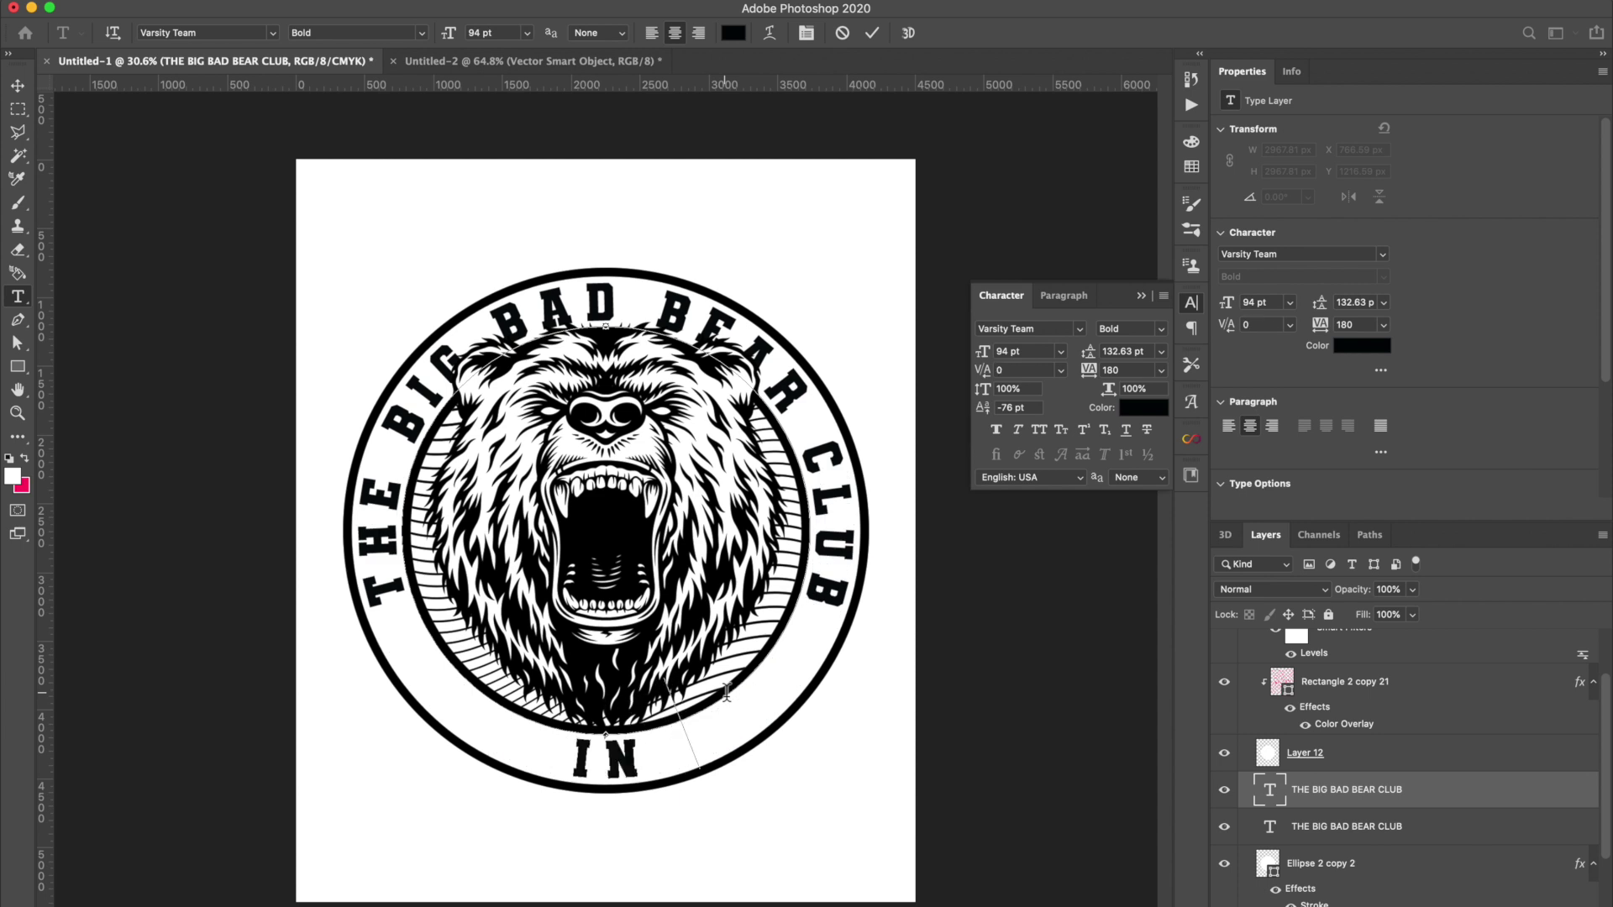
text(VITE ONLY)
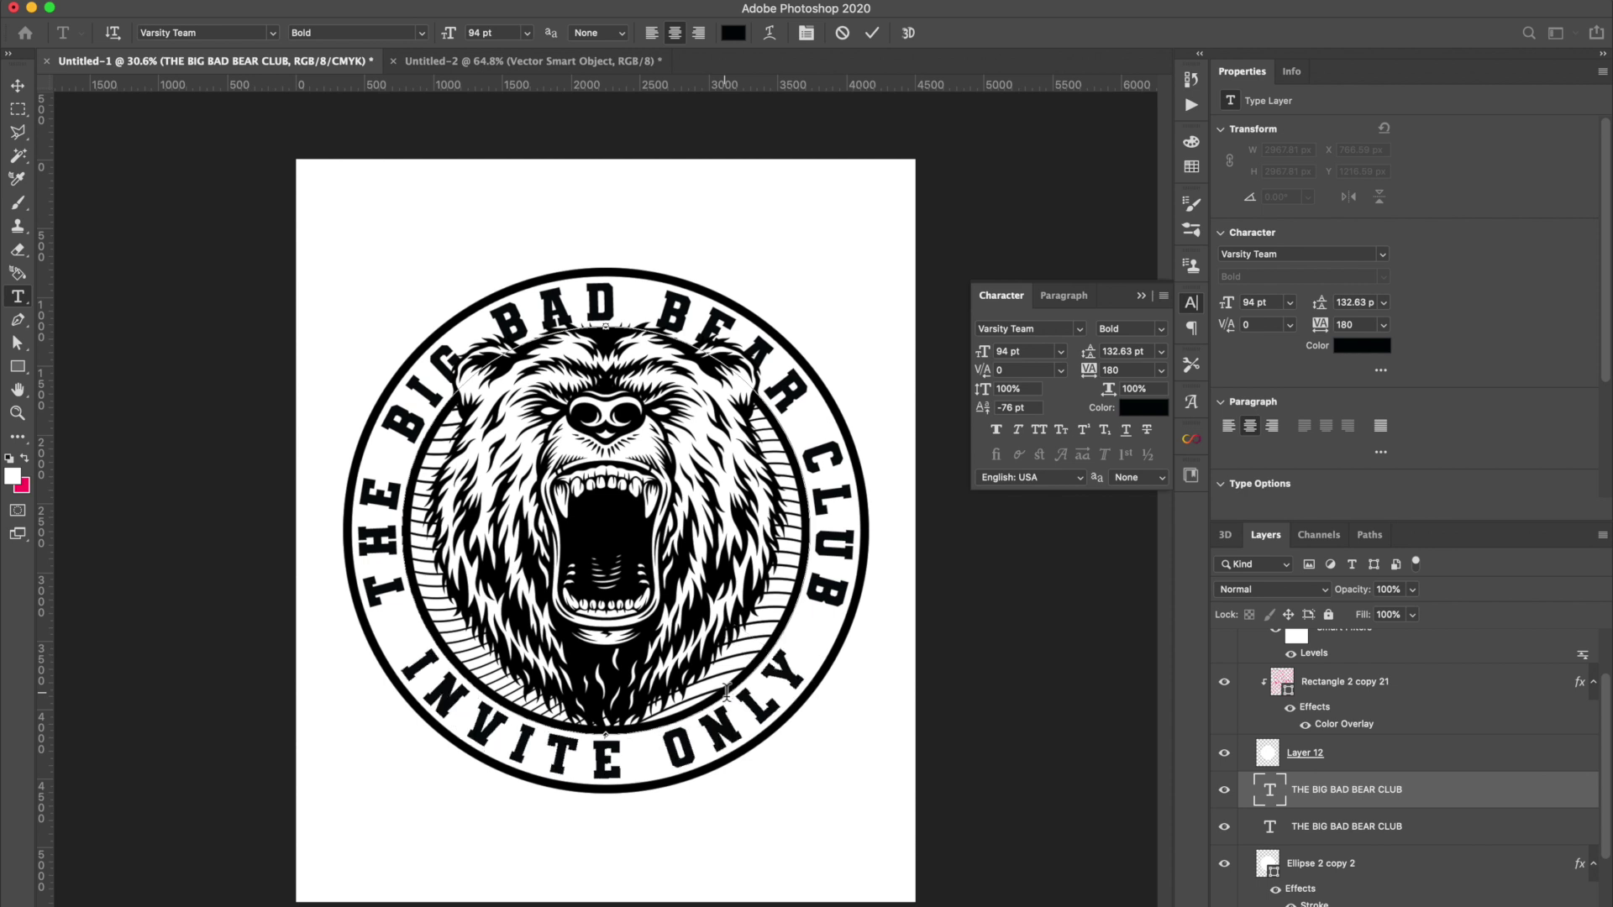
key(ctrl+Return)
key(v)
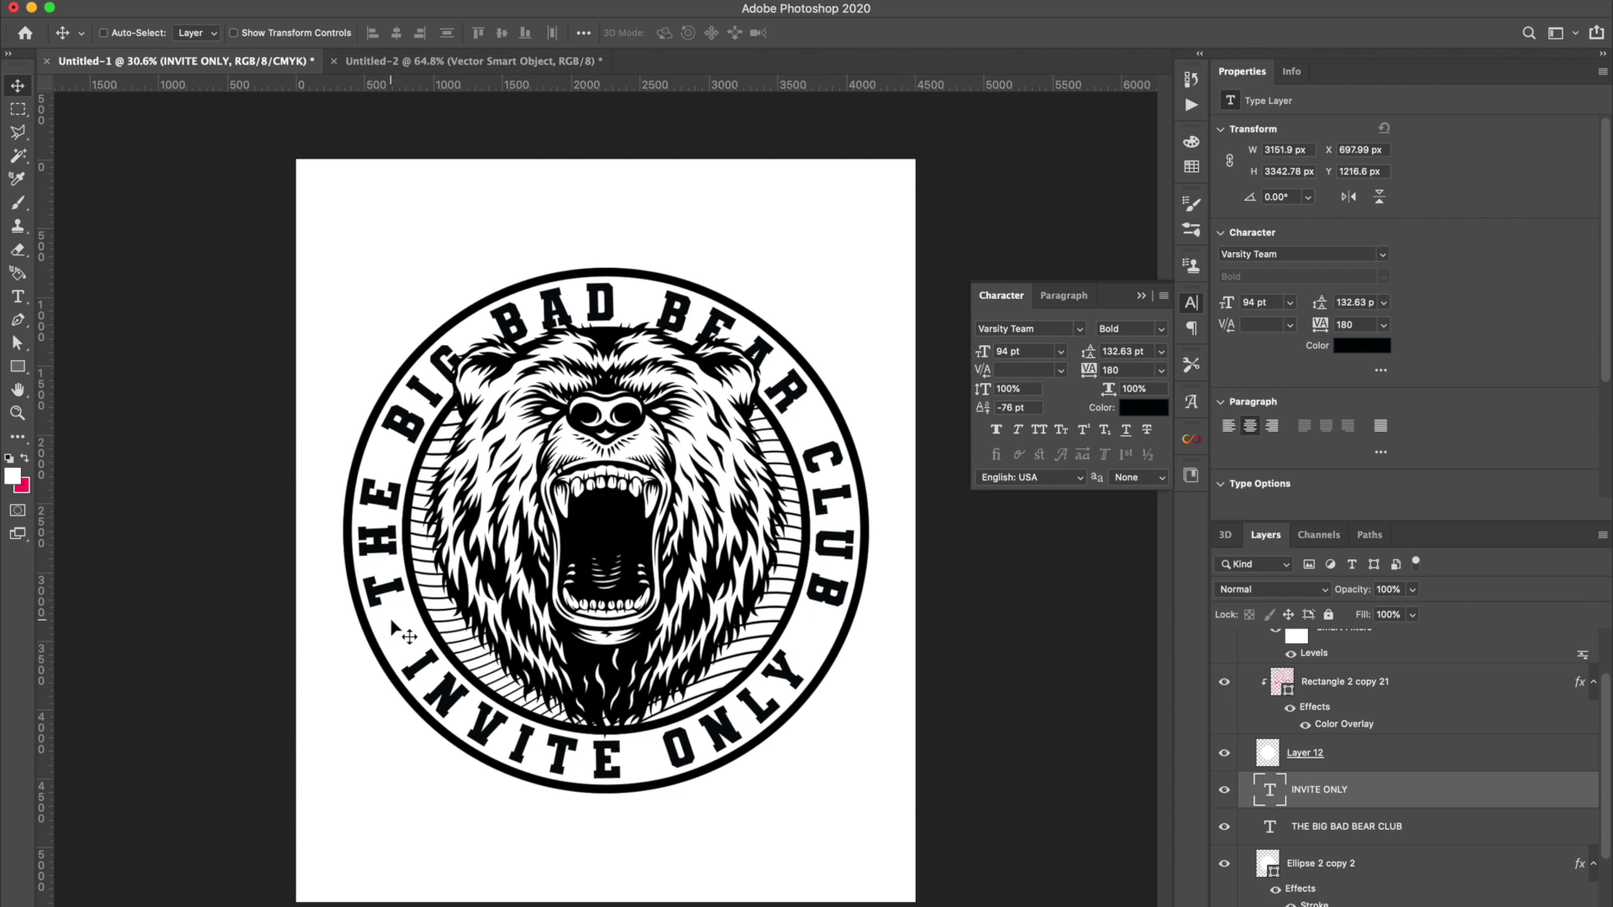
click(16, 367)
Draw a small black 129 px circle left of INVITE and copy it to the right end.
right_click(17, 367)
click(75, 401)
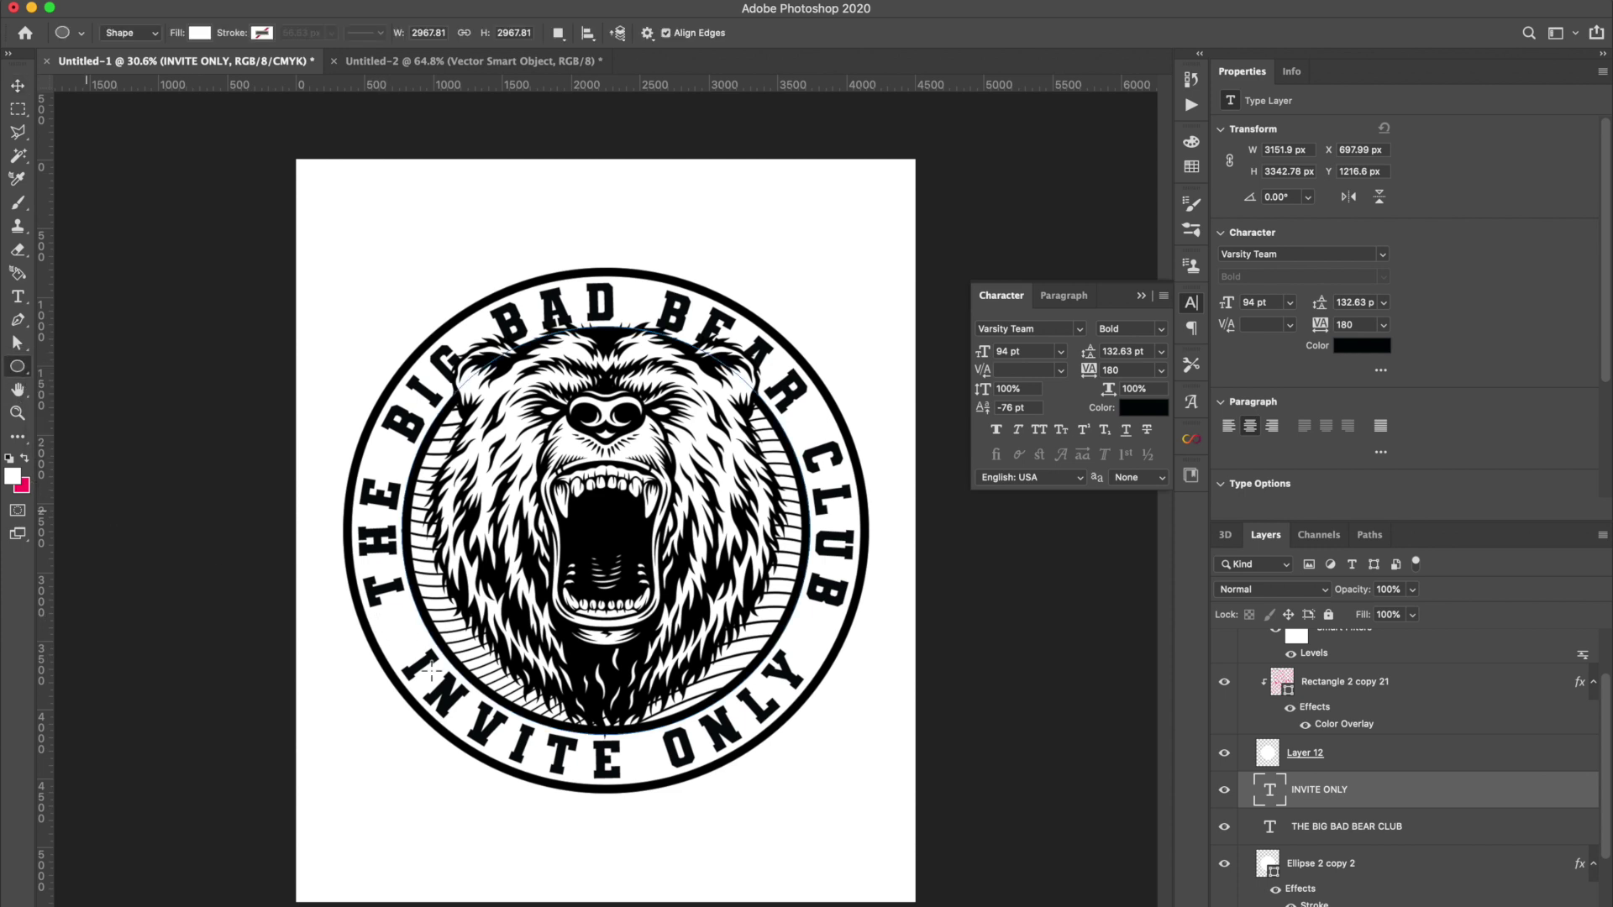
mouse_move(387, 645)
mouse_down()
mouse_move(411, 648)
mouse_move(398, 642)
mouse_up()
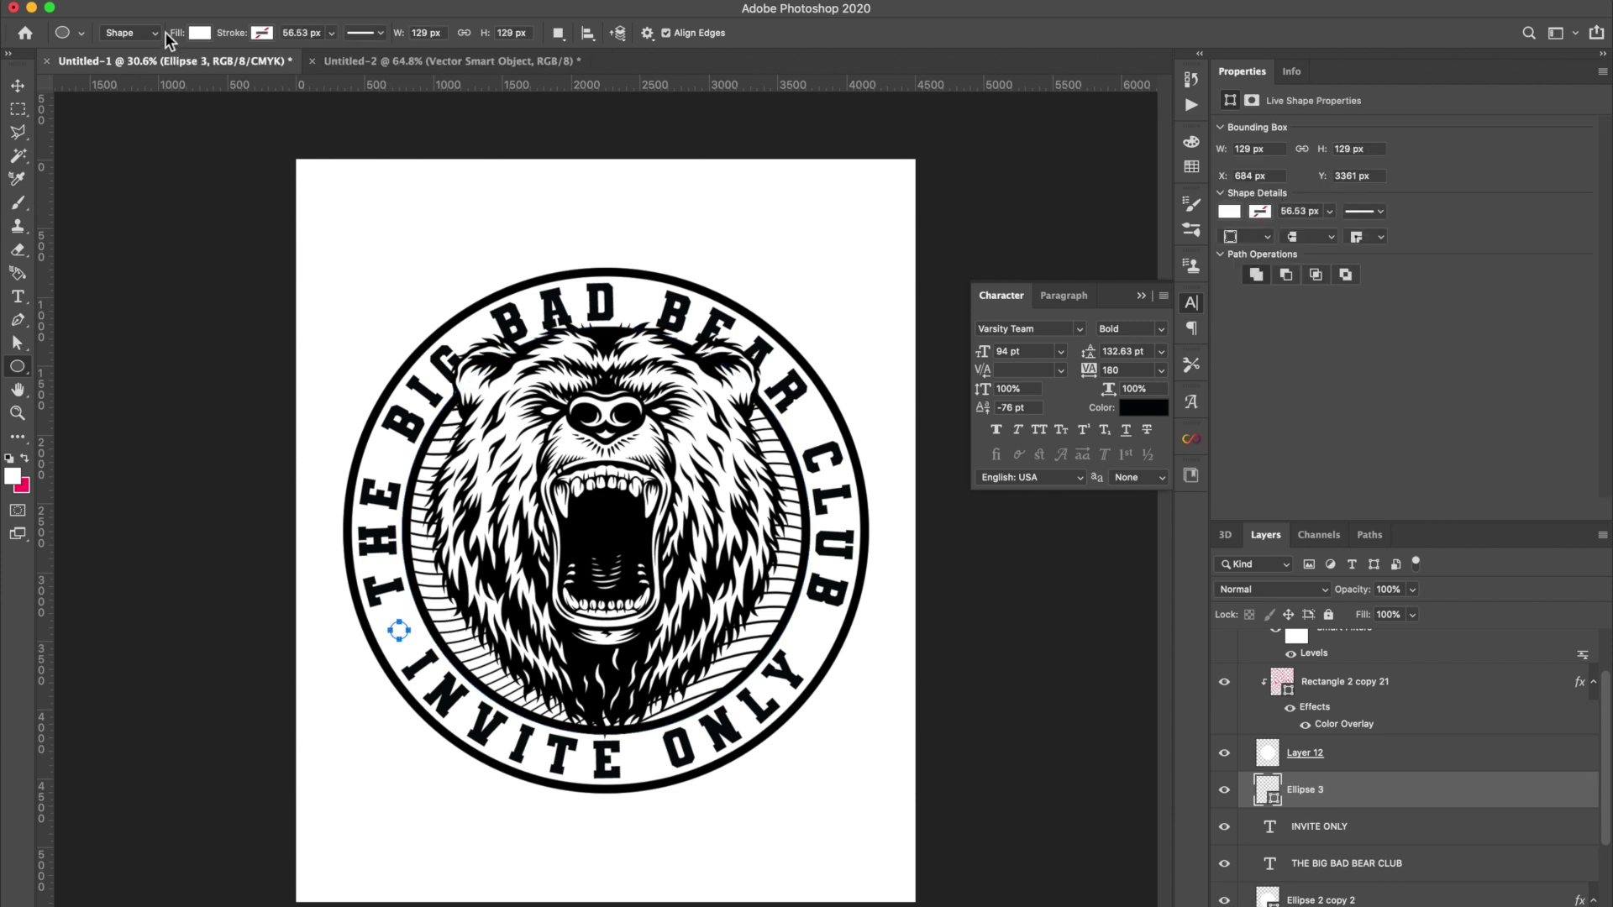
click(199, 33)
click(105, 129)
key(v)
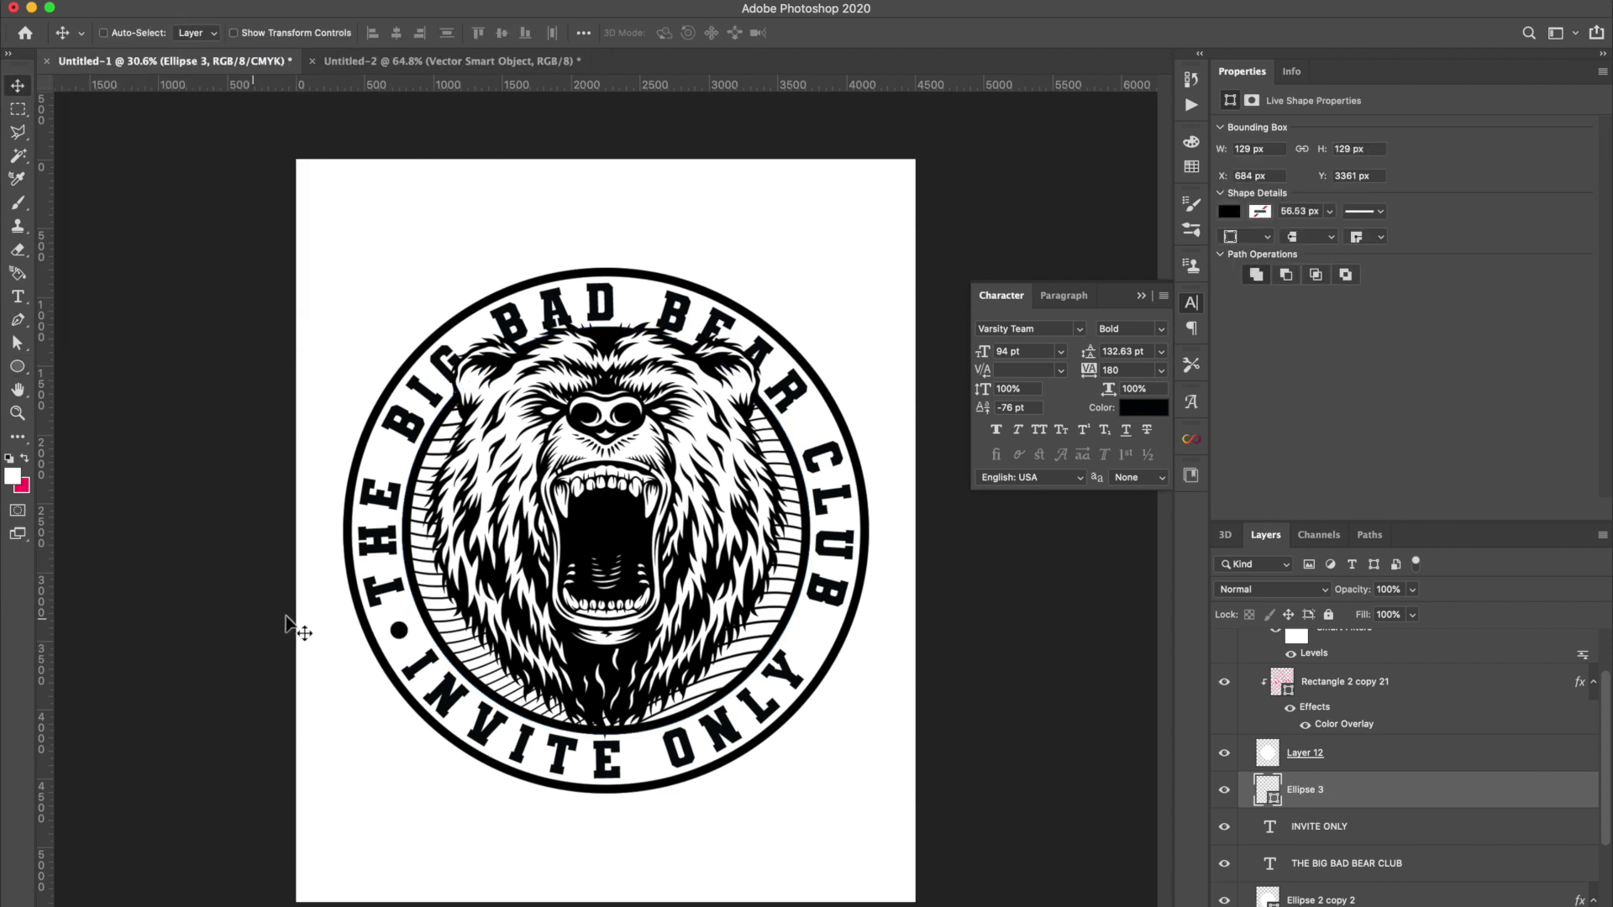
drag(402, 636, 822, 663)
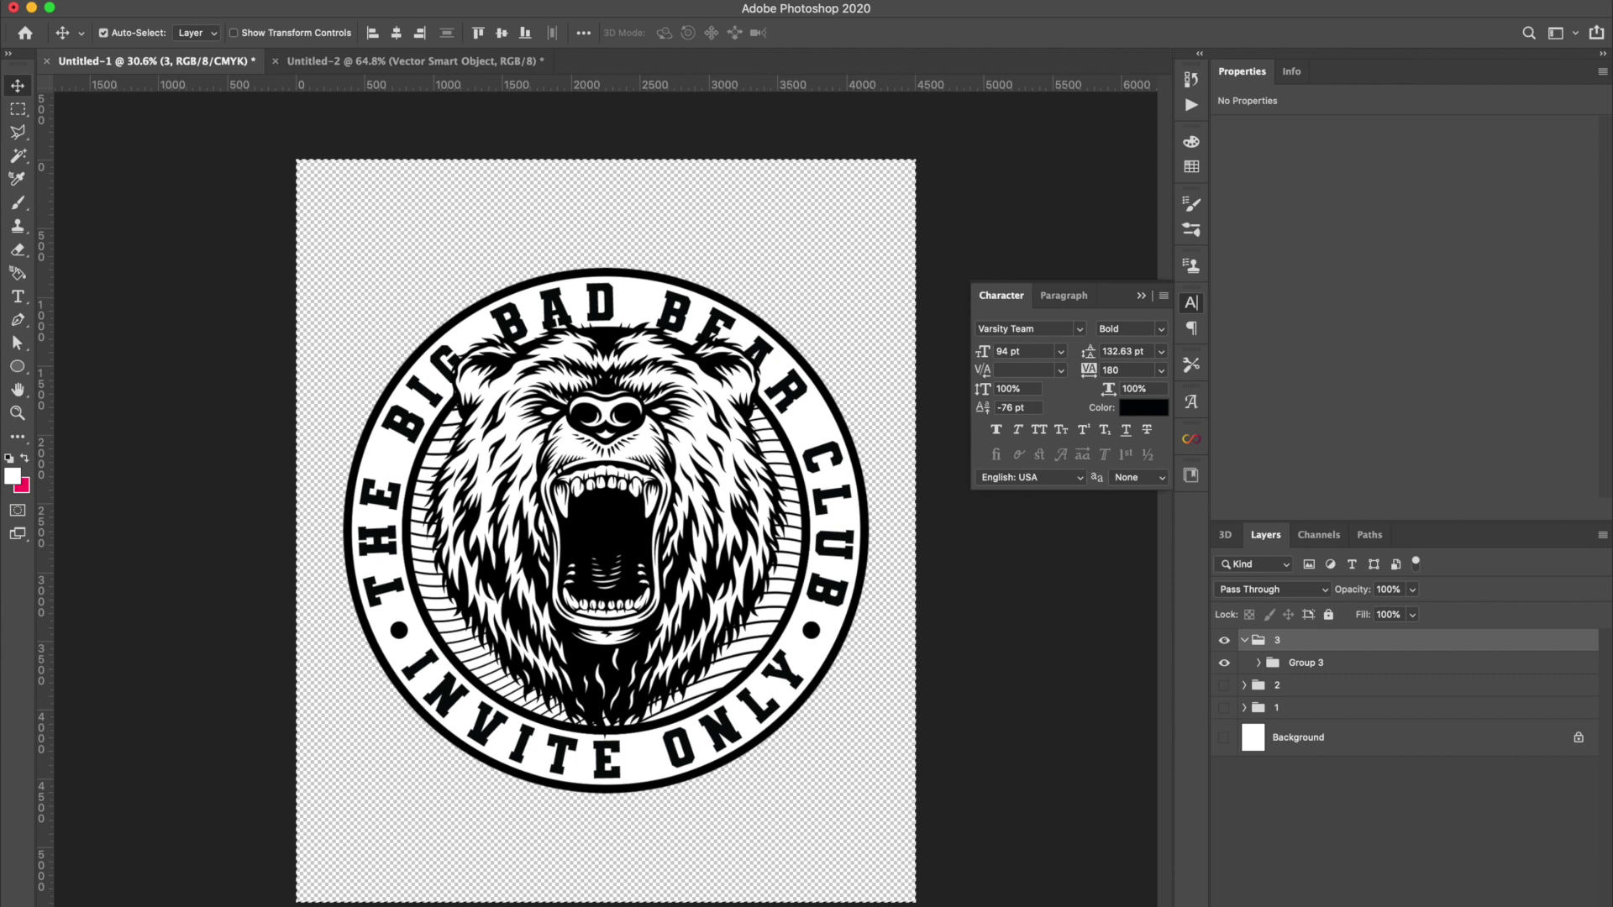
Copy a merged image of the badge and paste it above group 3.
click(180, 2)
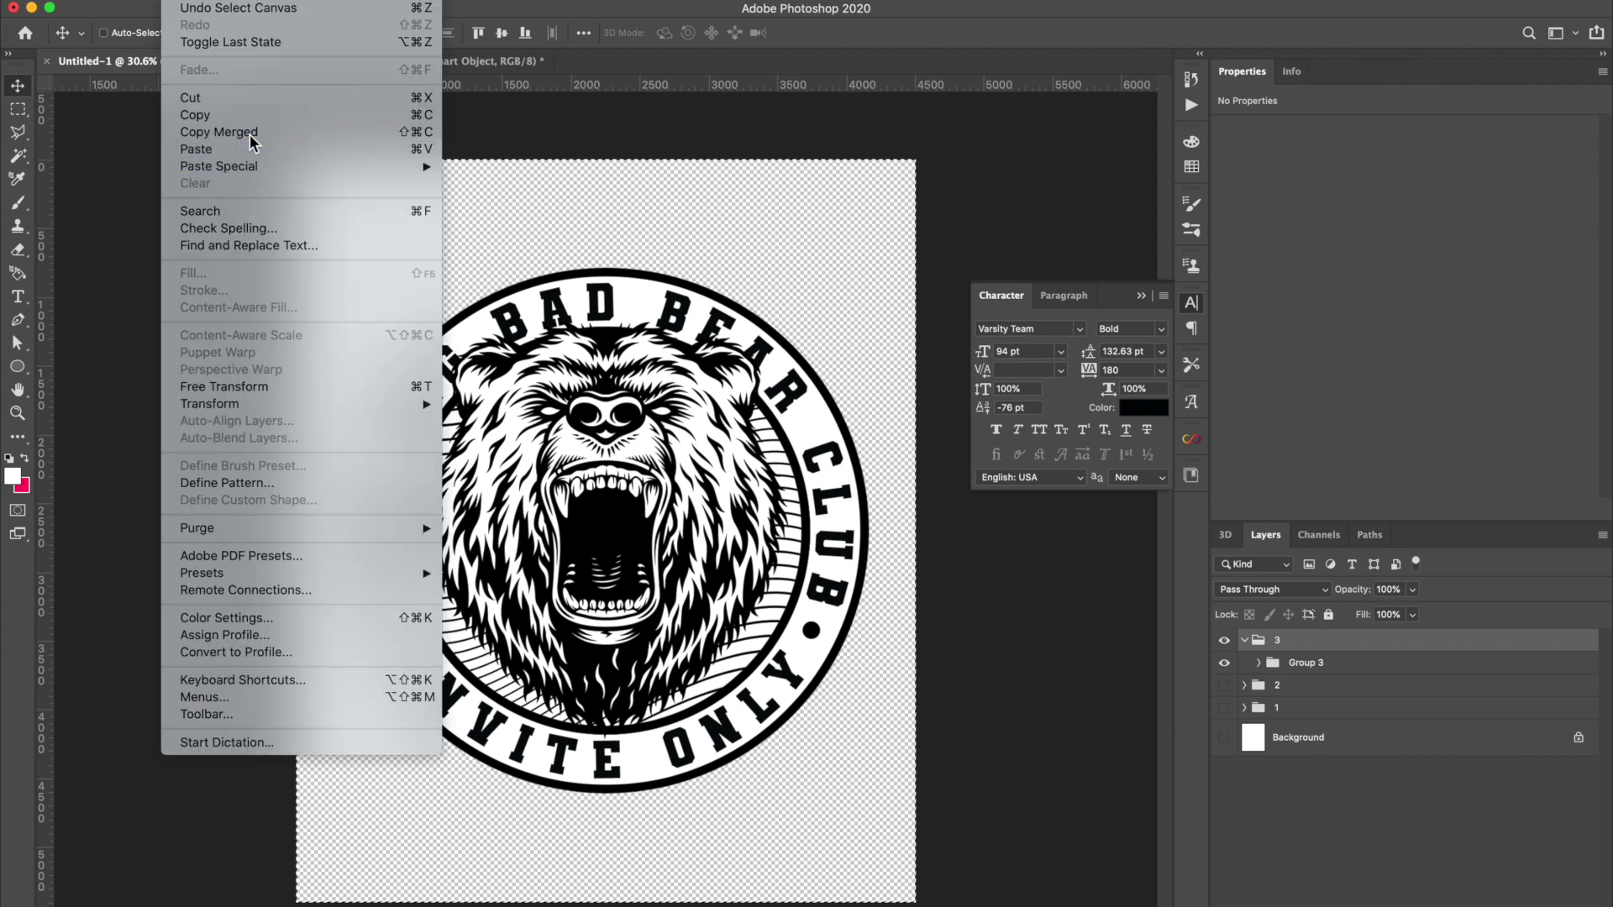
click(250, 135)
click(1304, 663)
key(ctrl+v)
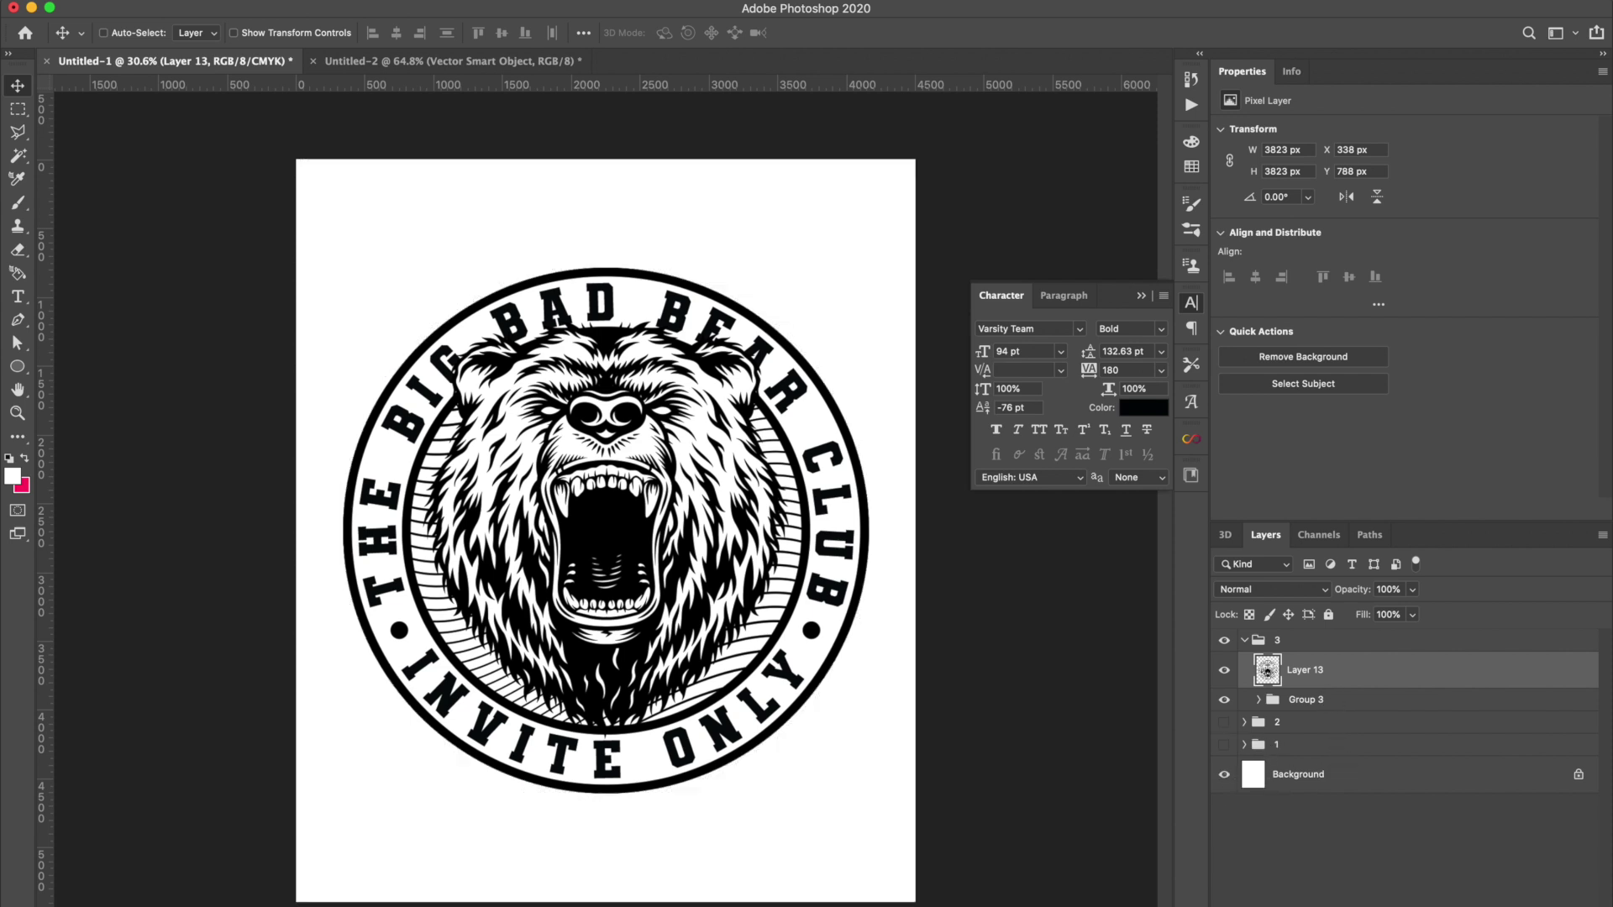
Mask the merged badge with a grunge brush texture, then collapse and hide group 3.
click(18, 202)
click(112, 32)
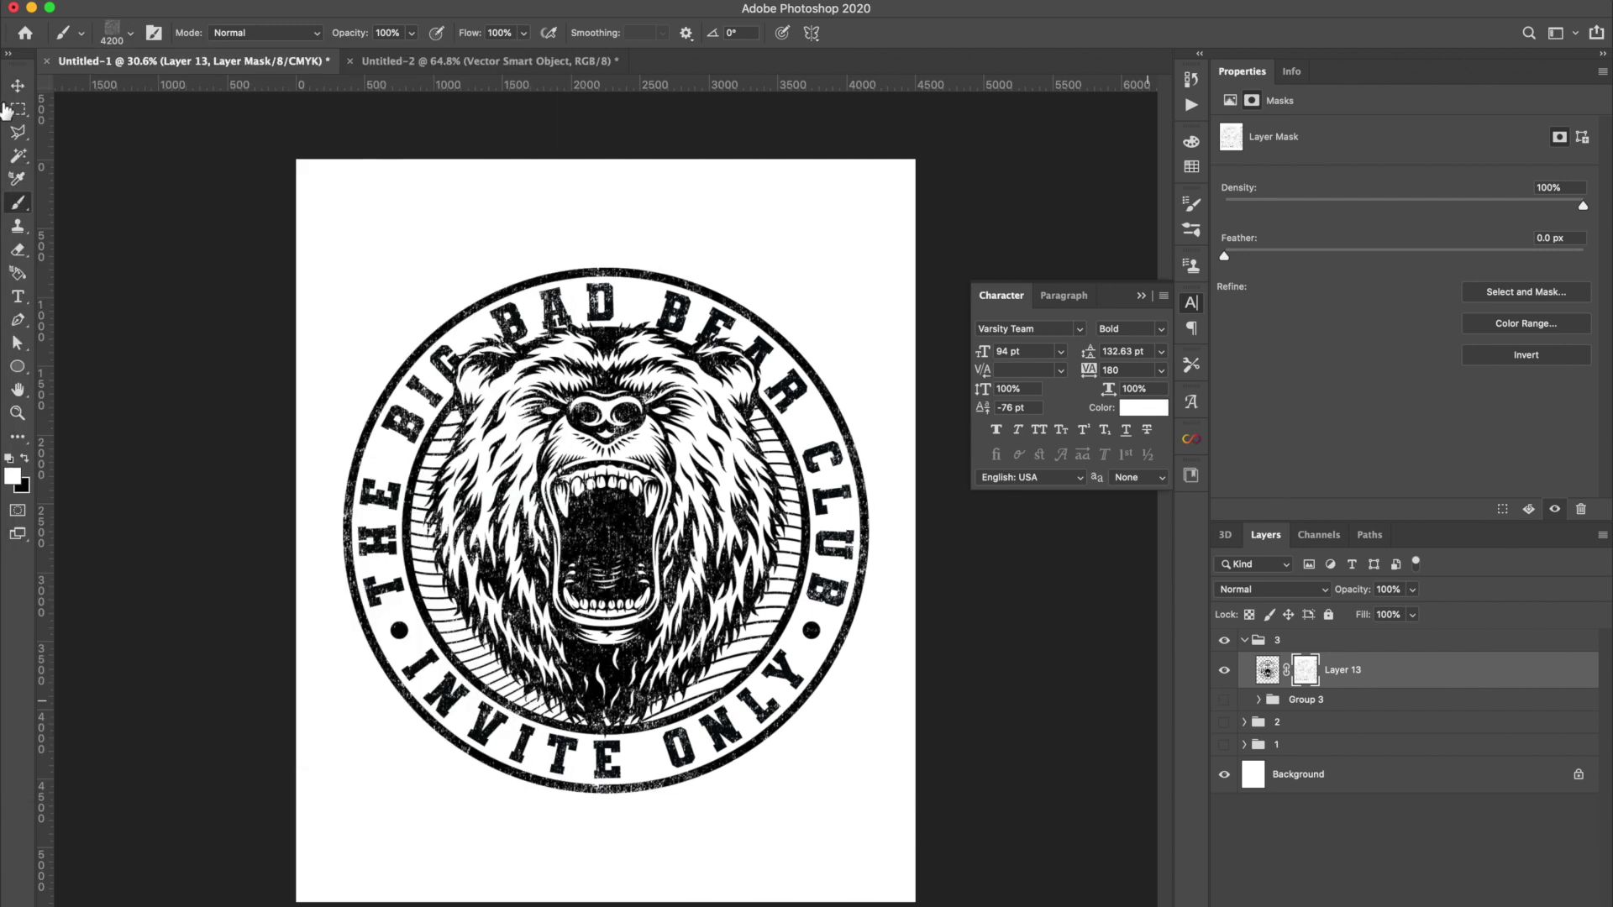
click(17, 85)
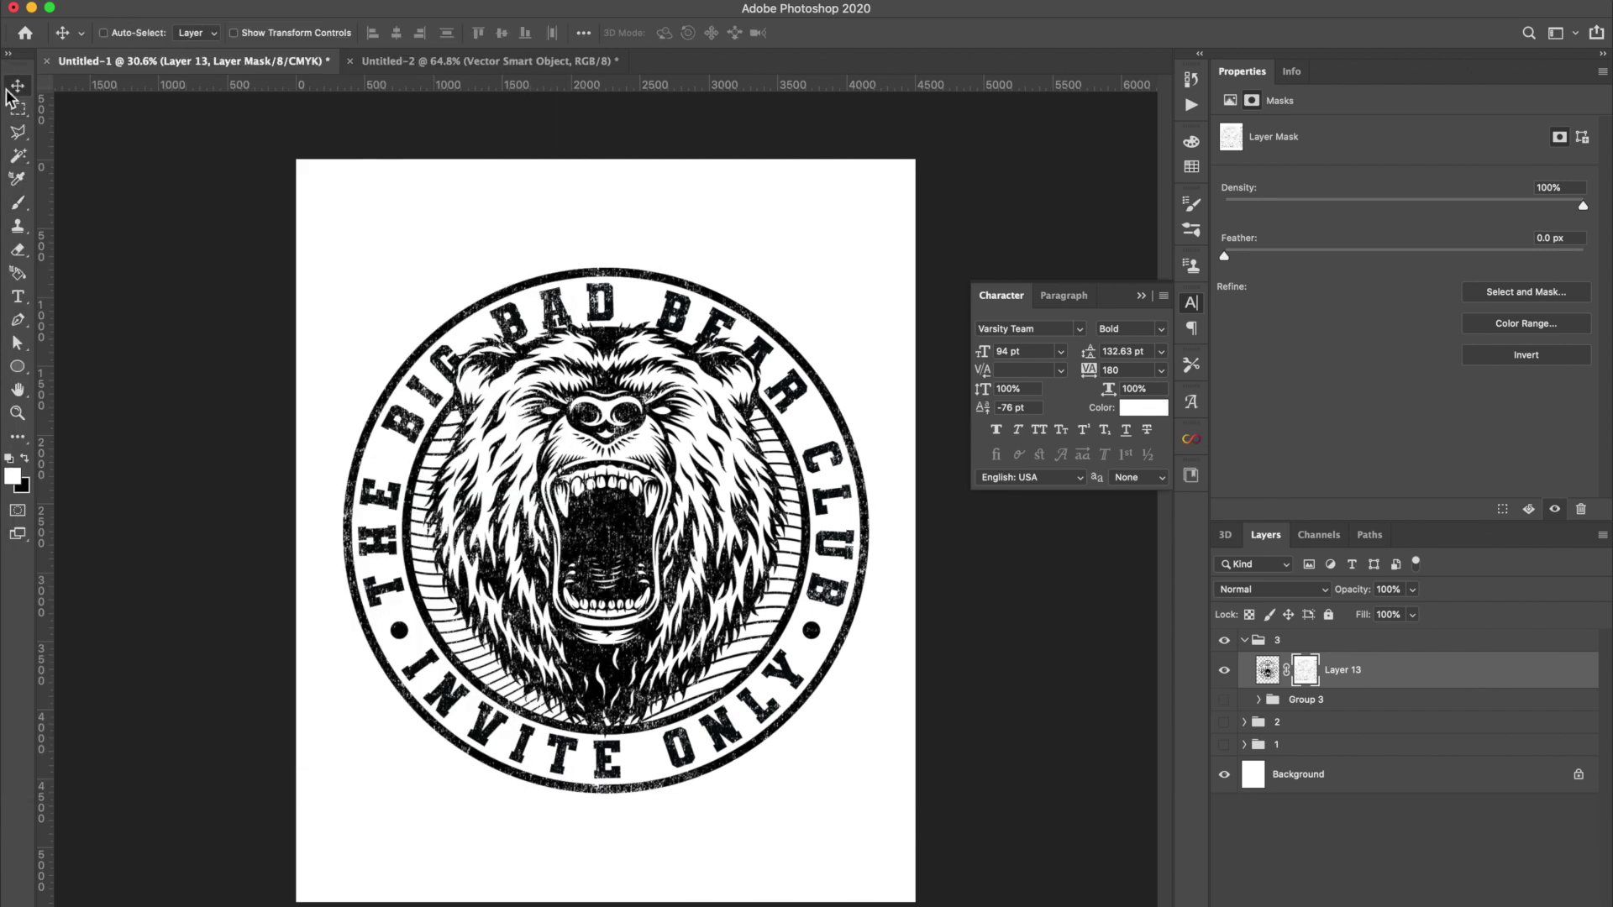
click(1244, 640)
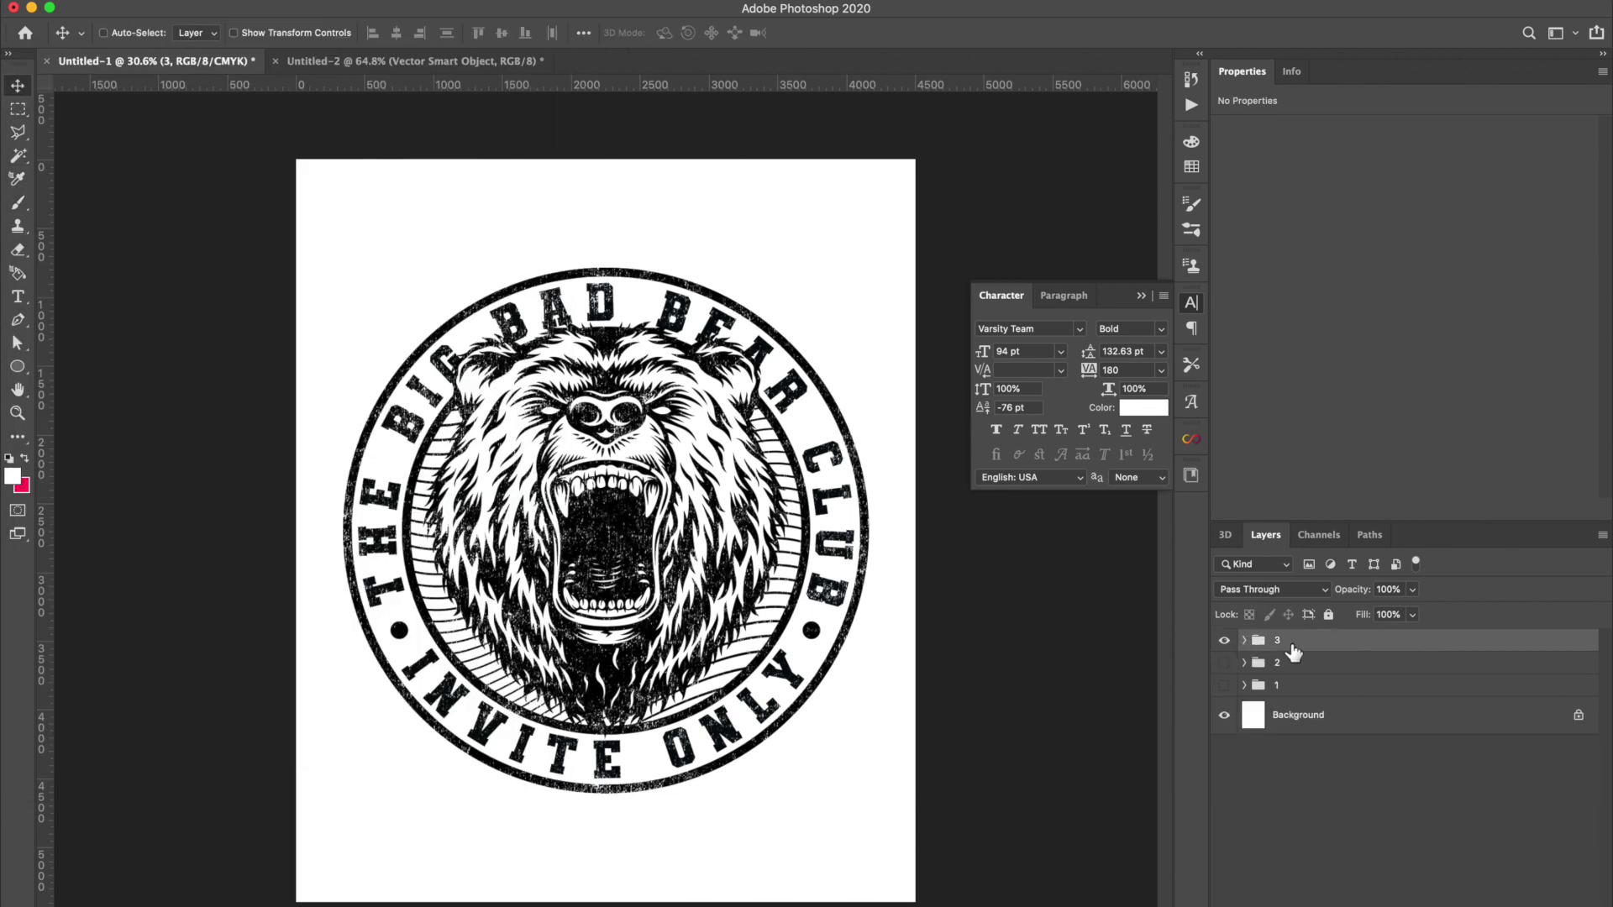
click(1224, 641)
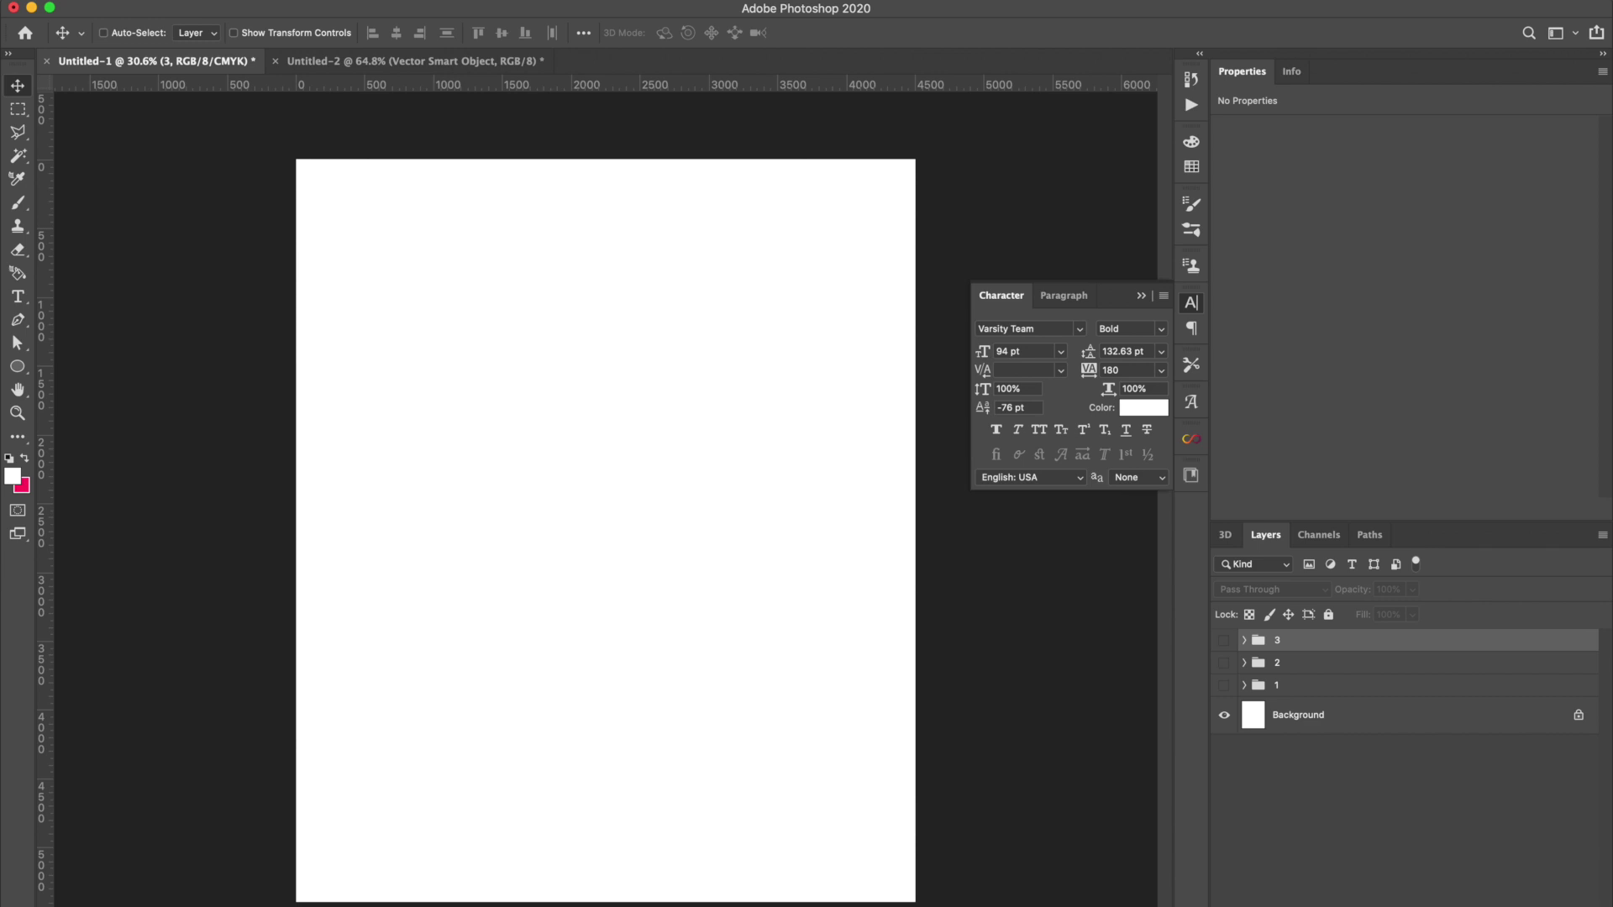
Create group '4' and bring in the bear from Untitled-2, enlarged to about 154%.
click(1428, 906)
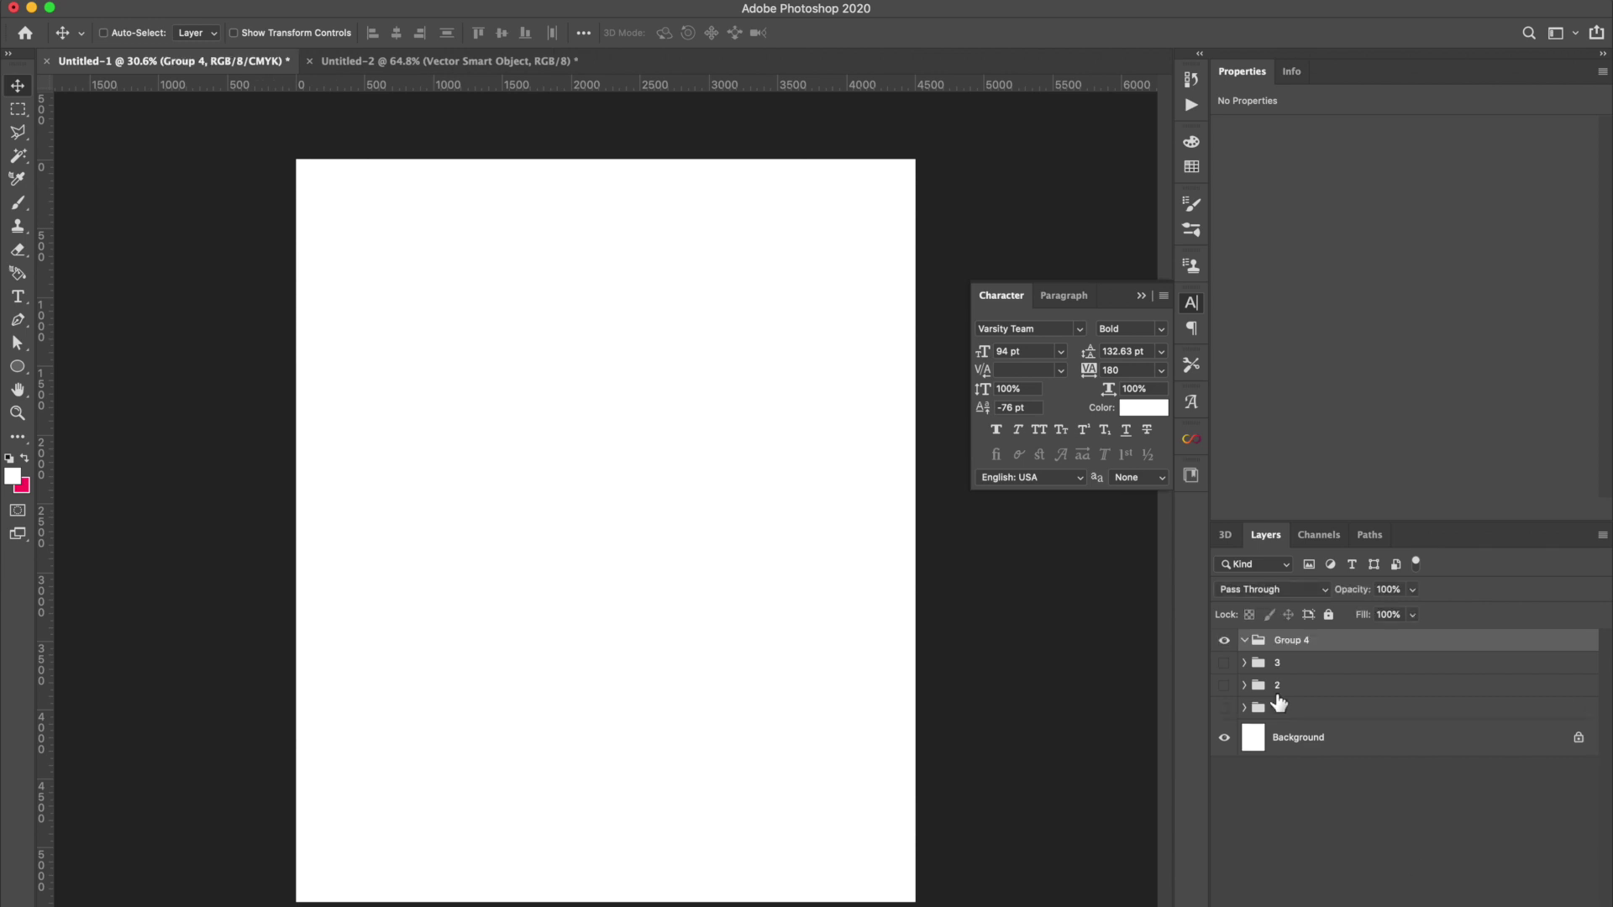
text(4)
key(Return)
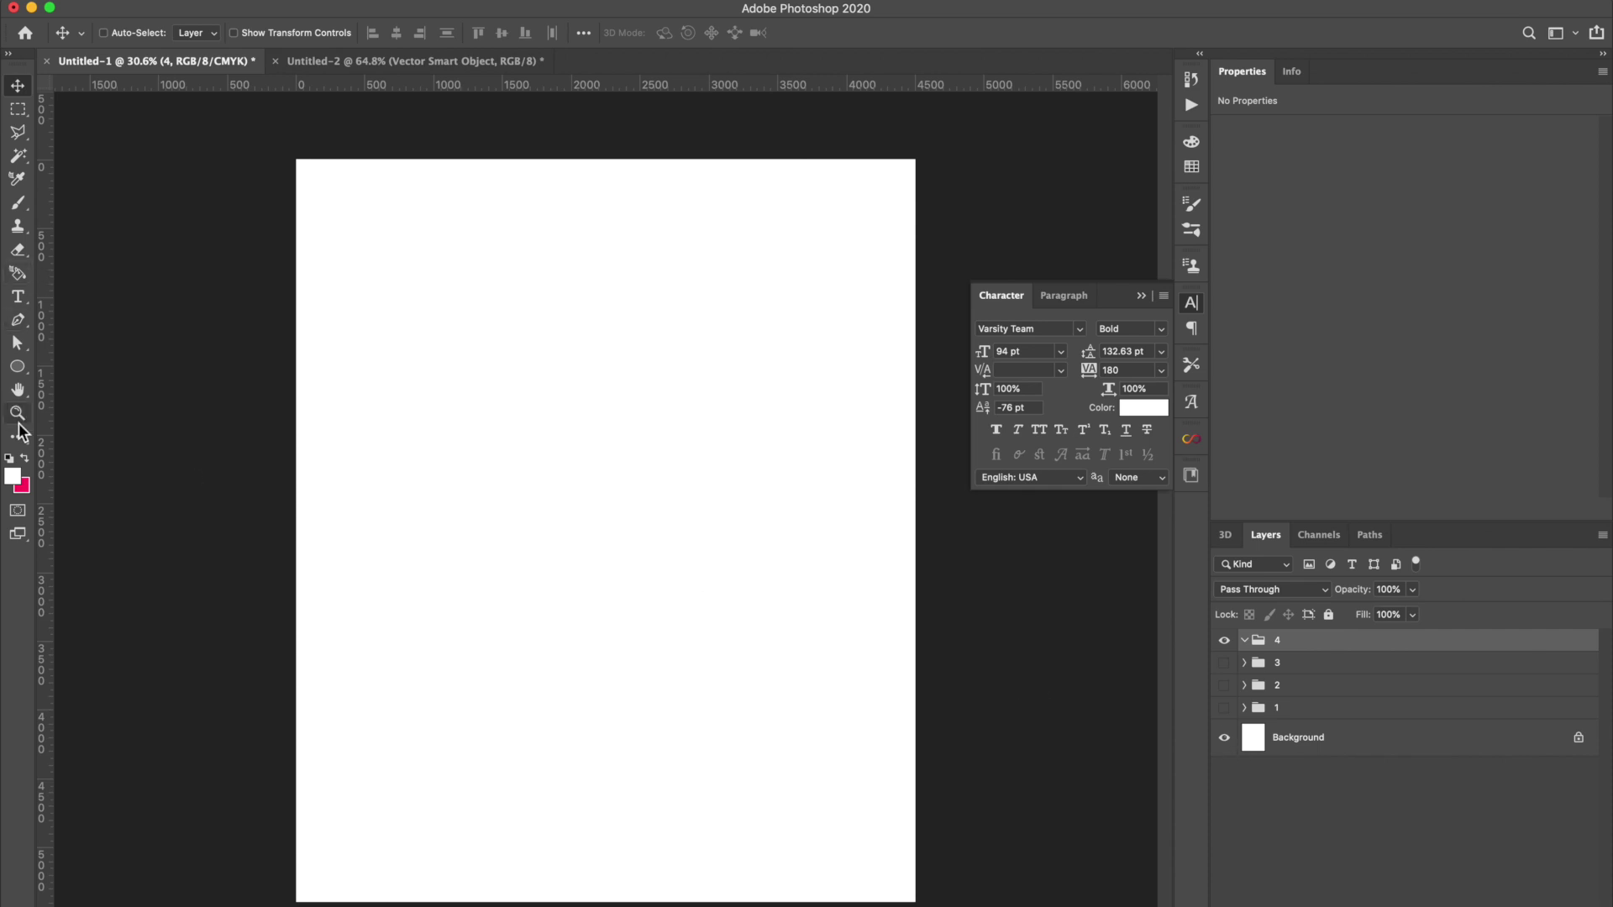
click(440, 59)
drag(342, 157, 600, 518)
key(ctrl+t)
drag(471, 353, 391, 316)
key(Return)
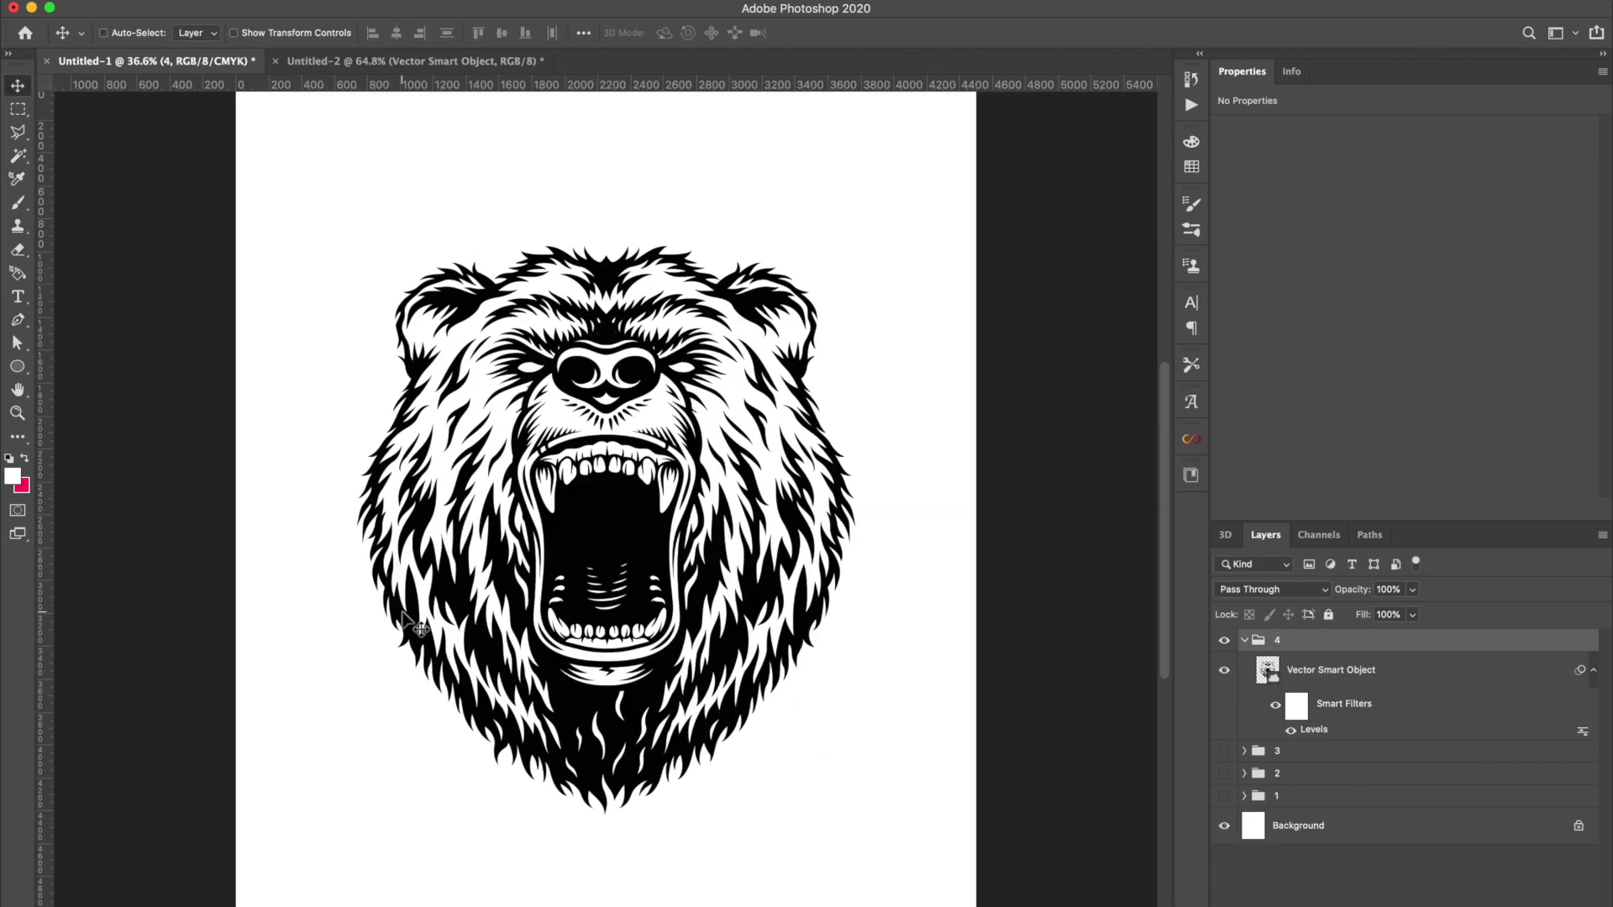
Create a plain three-sided polygon triangle.
click(17, 366)
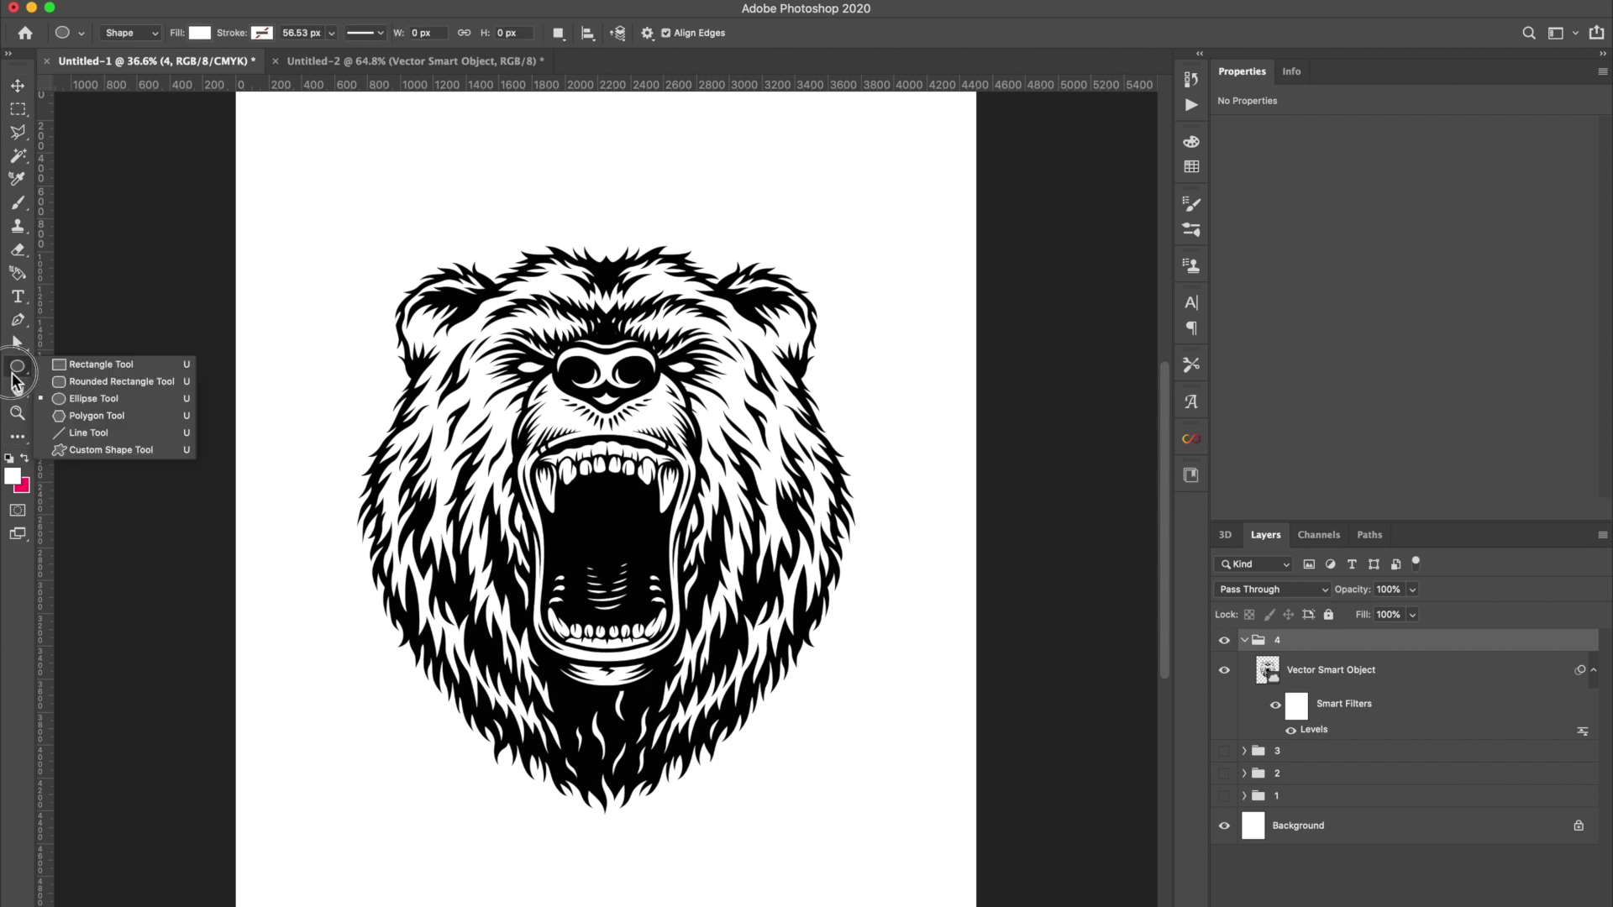
click(86, 415)
click(284, 383)
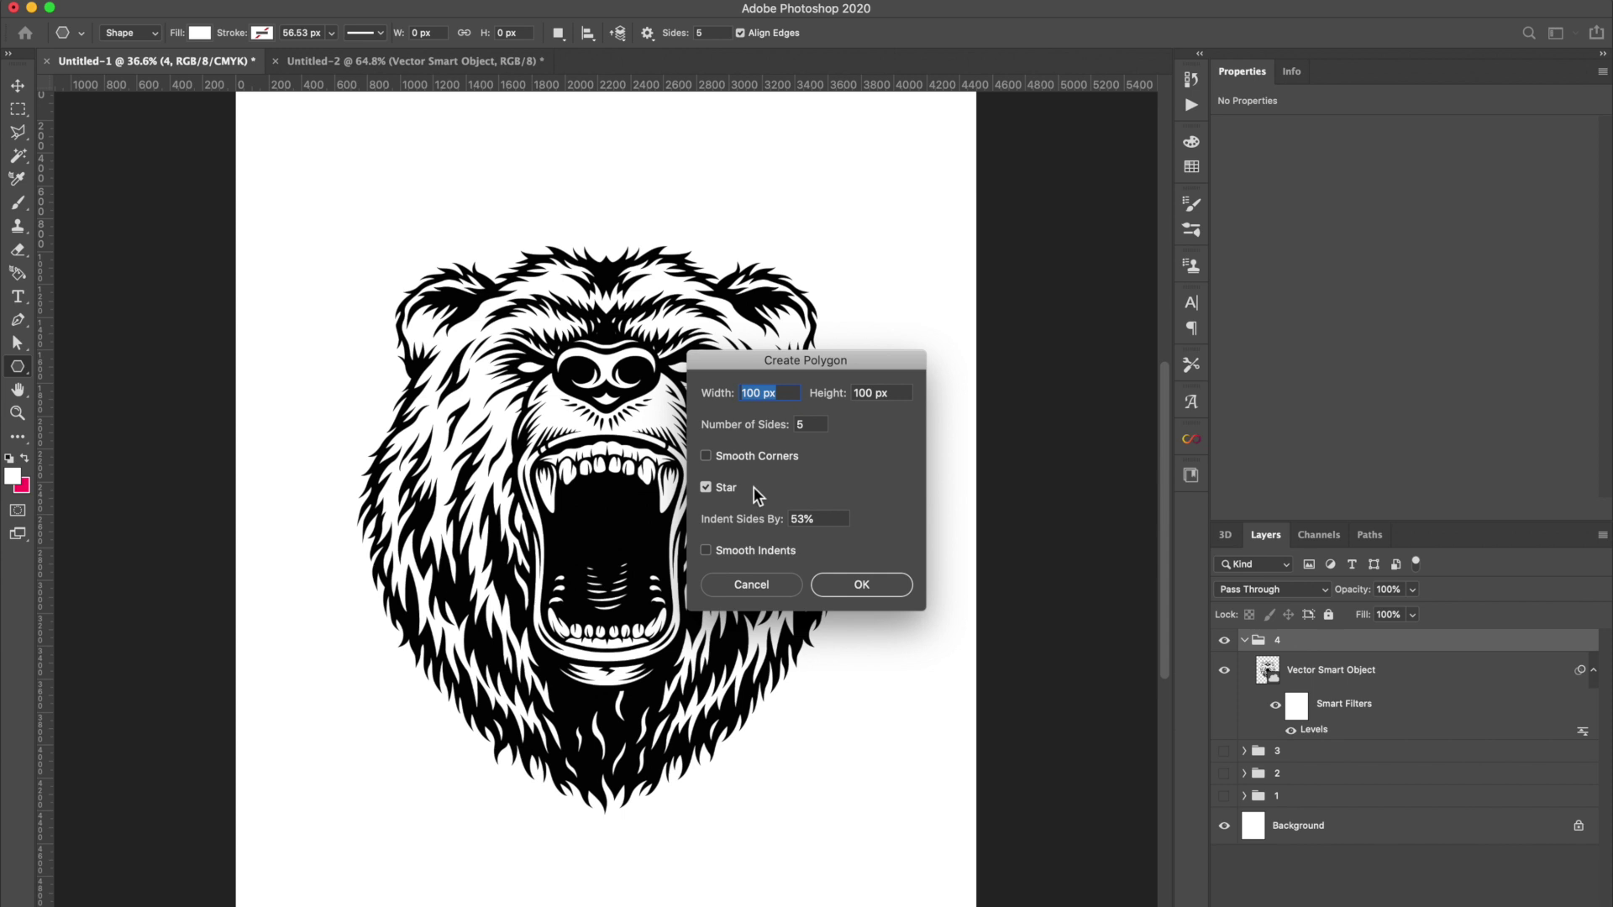
click(813, 426)
click(705, 488)
click(865, 591)
Enlarge the triangle, rotate it 90° to point down, and place it behind the bear.
click(17, 84)
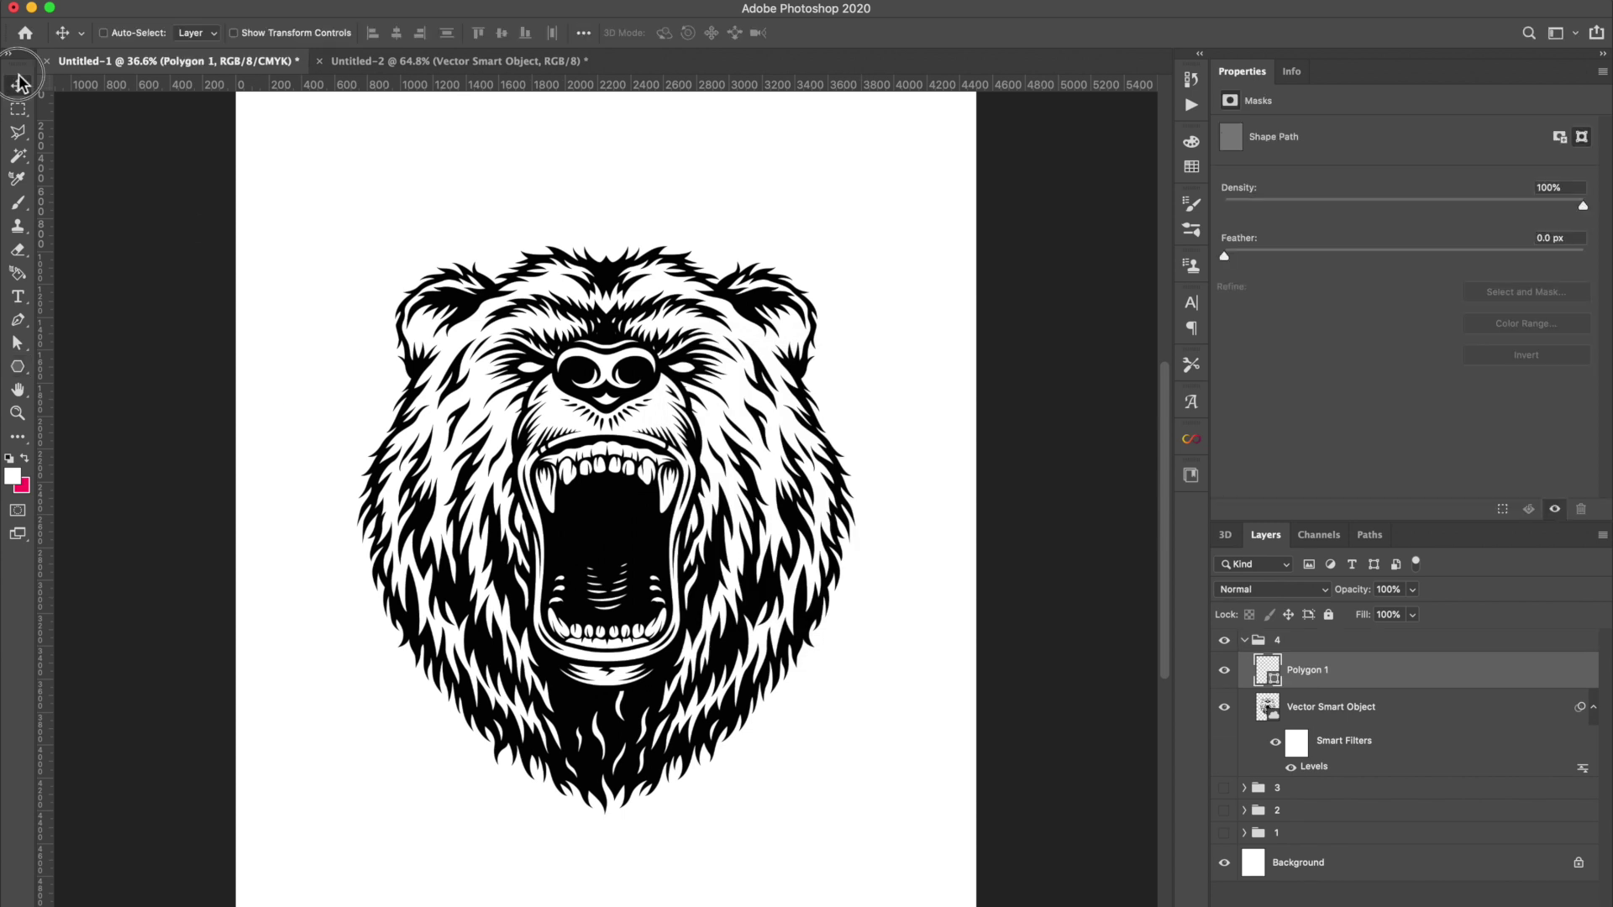
key(ctrl+t)
drag(311, 401, 586, 682)
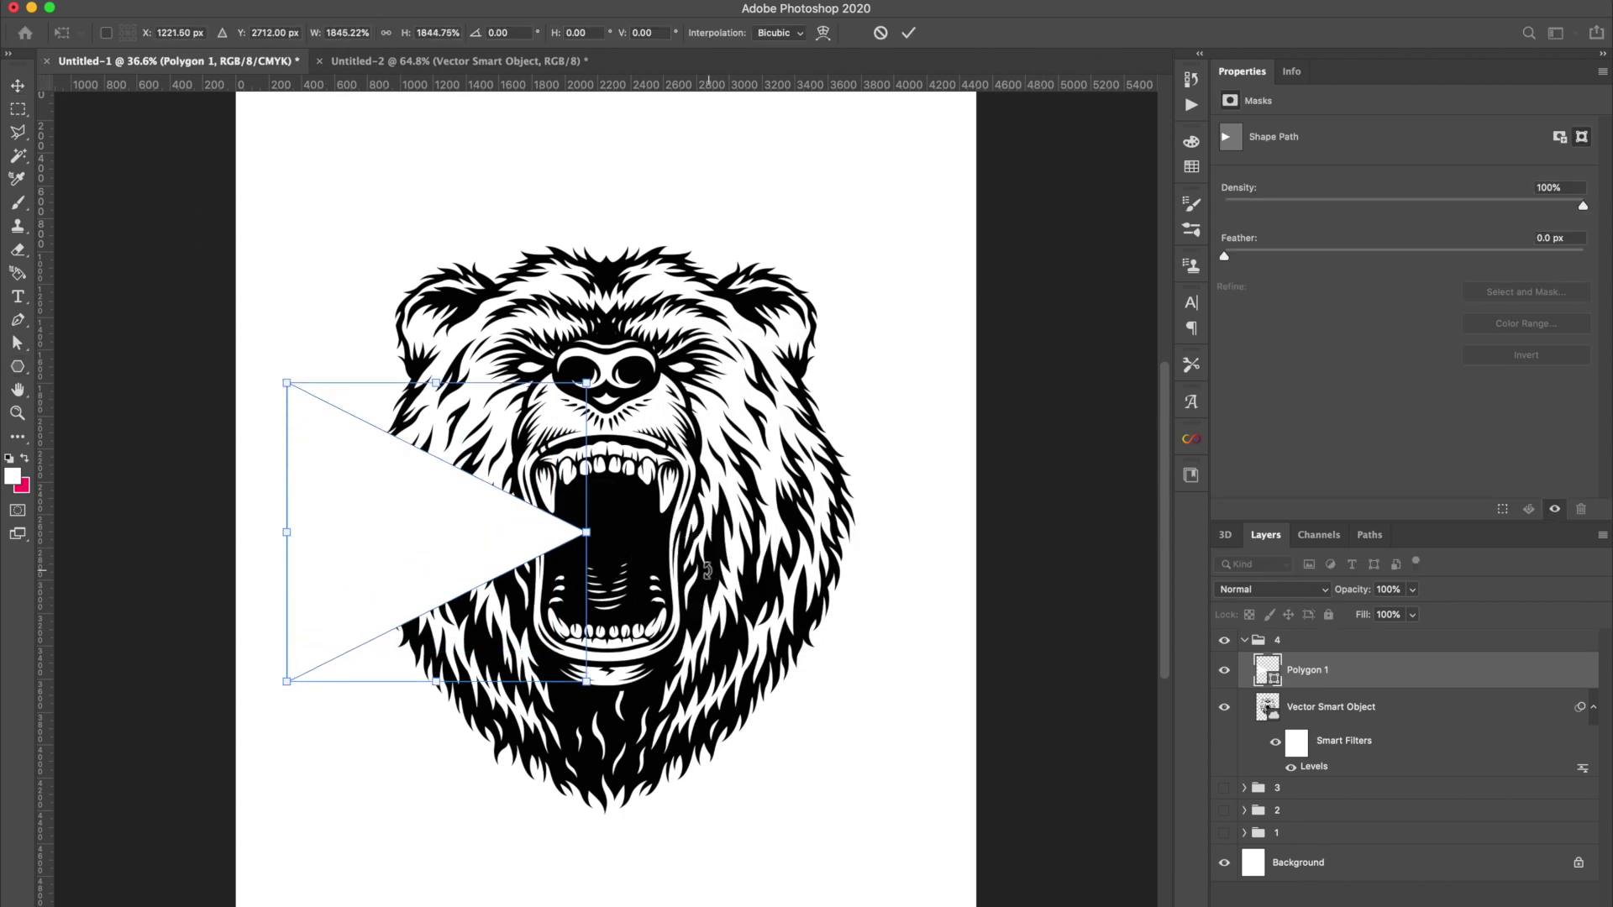
drag(593, 370, 580, 638)
drag(587, 384, 706, 260)
drag(527, 384, 698, 455)
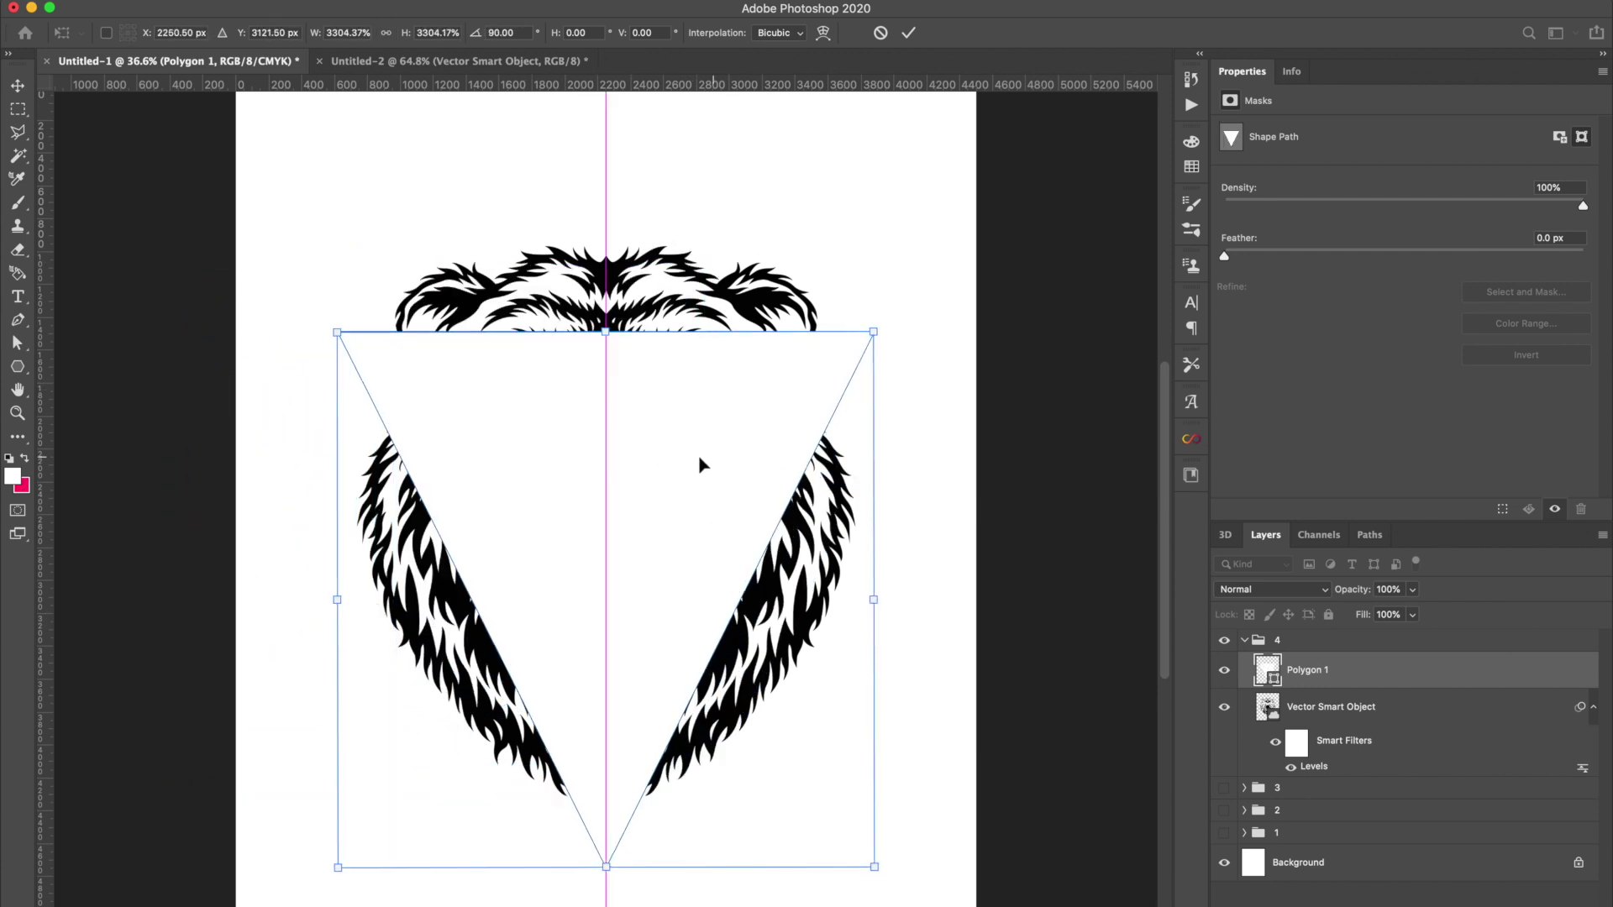
click(17, 85)
key(super+bracketleft)
click(1285, 867)
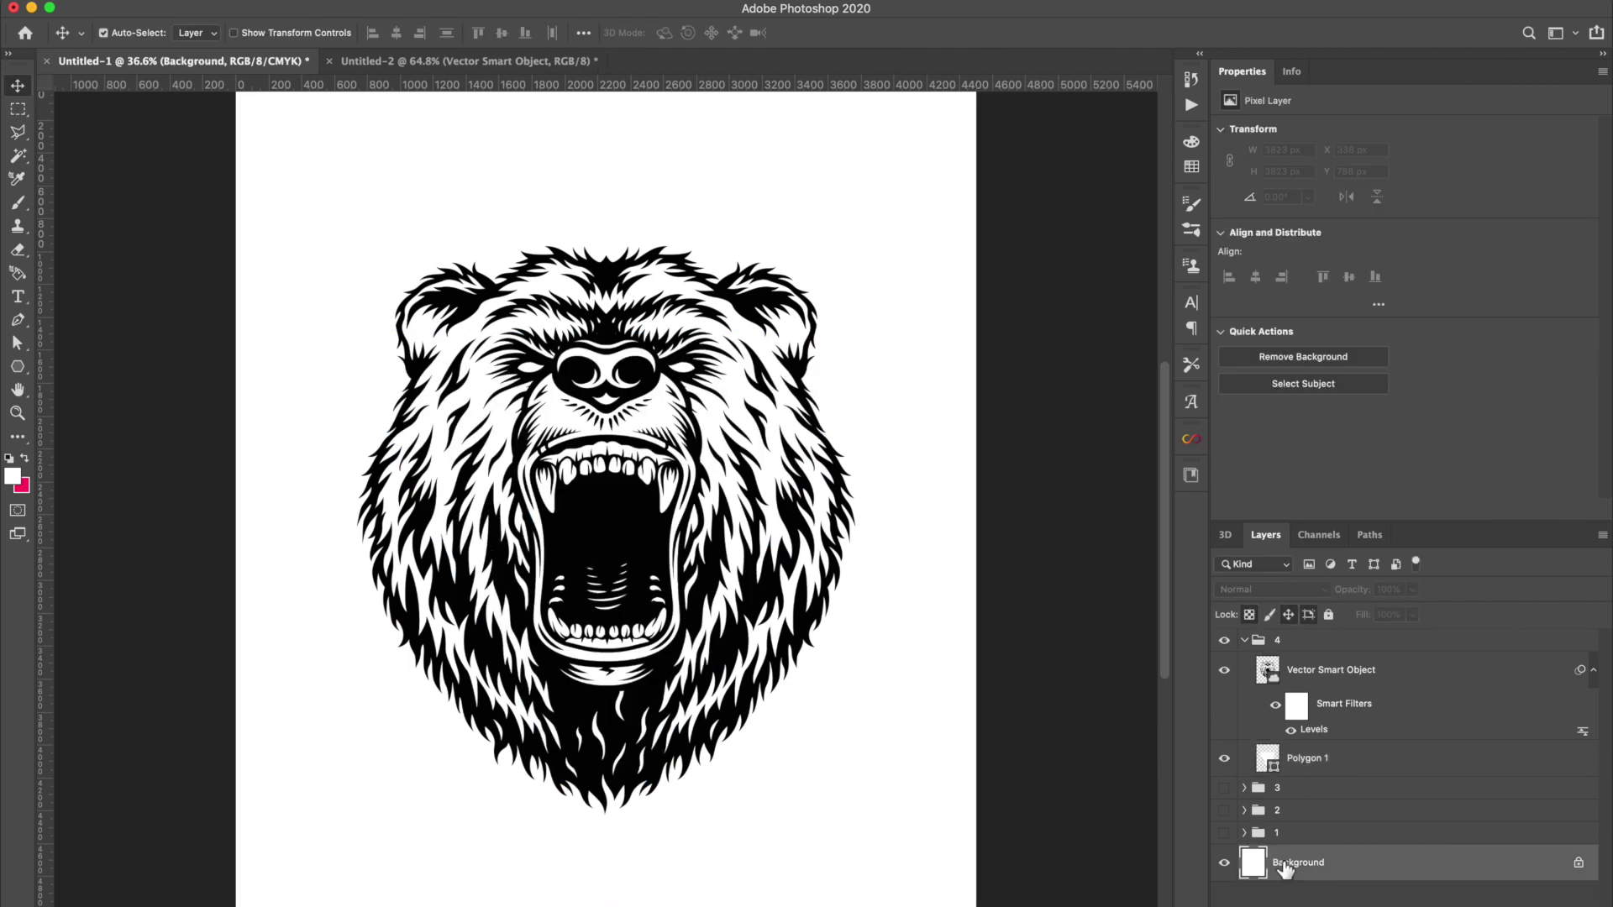
Add an inverted copy of the Background into group 4 as a black background.
key(super+j)
drag(1285, 868, 1298, 802)
key(super+i)
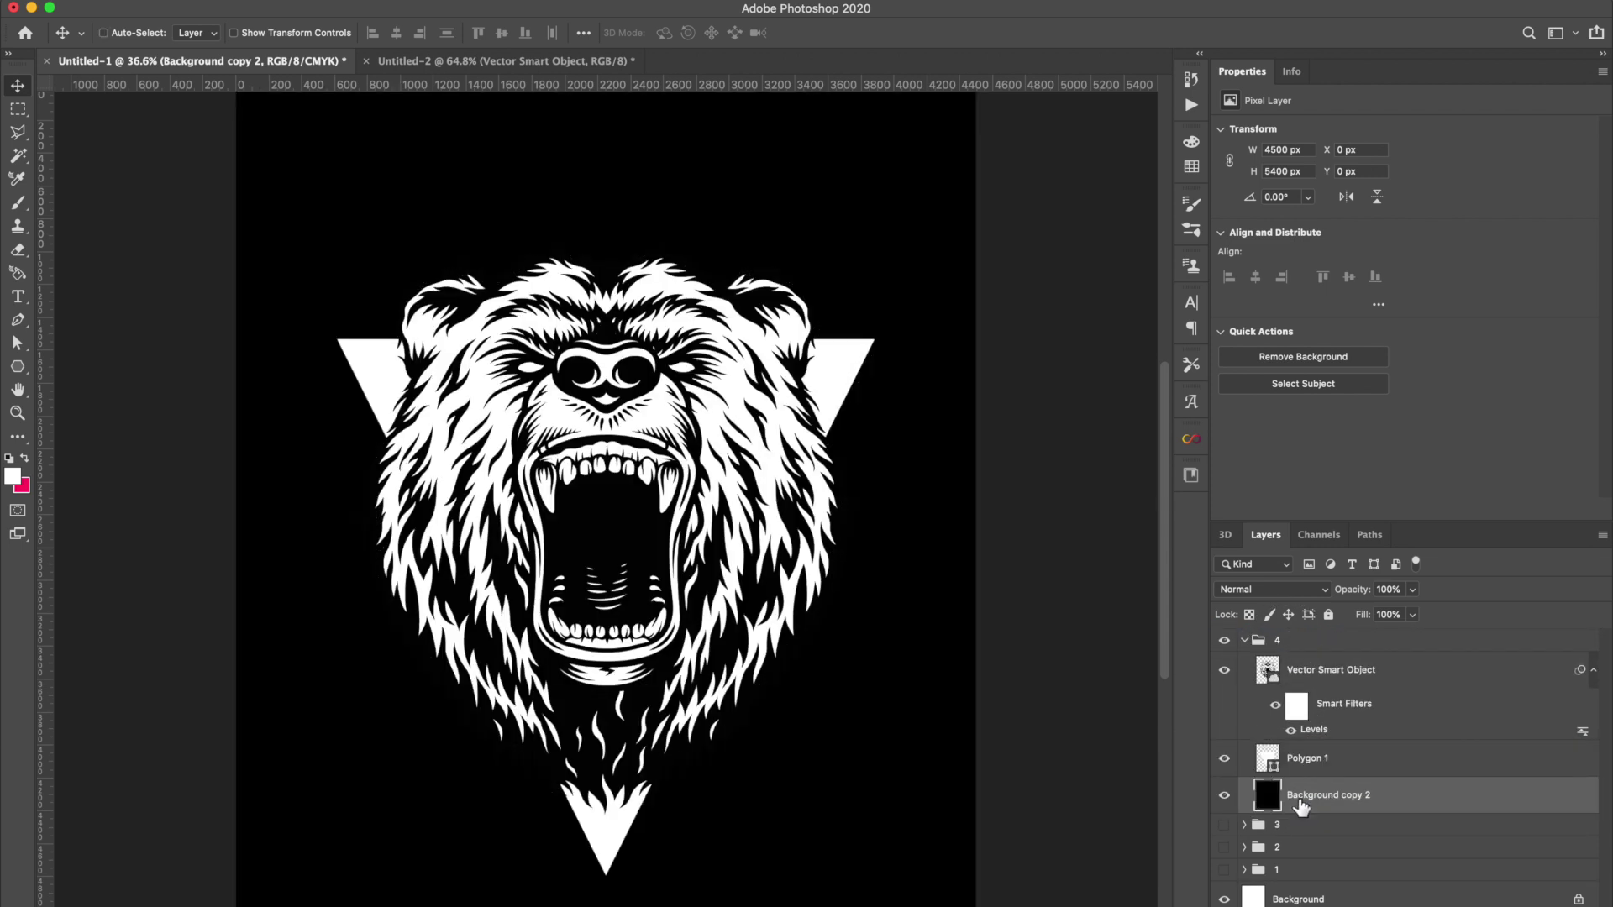
Move the triangle up slightly and enlarge it a little.
click(1336, 758)
drag(548, 404, 547, 395)
key(super+t)
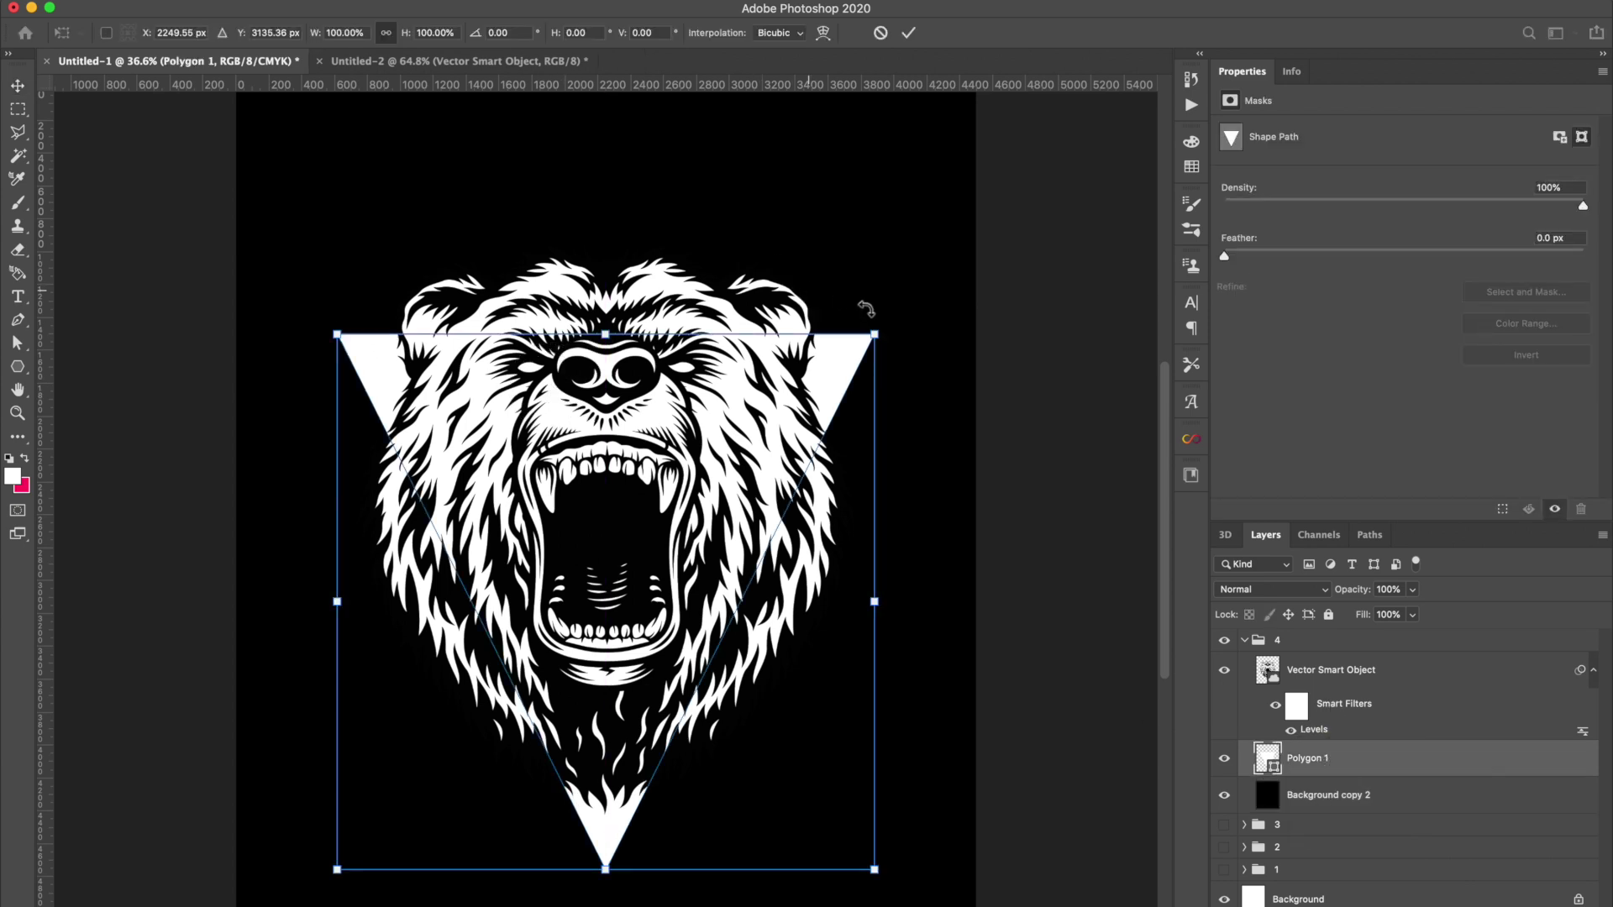
drag(875, 331, 918, 324)
key(Return)
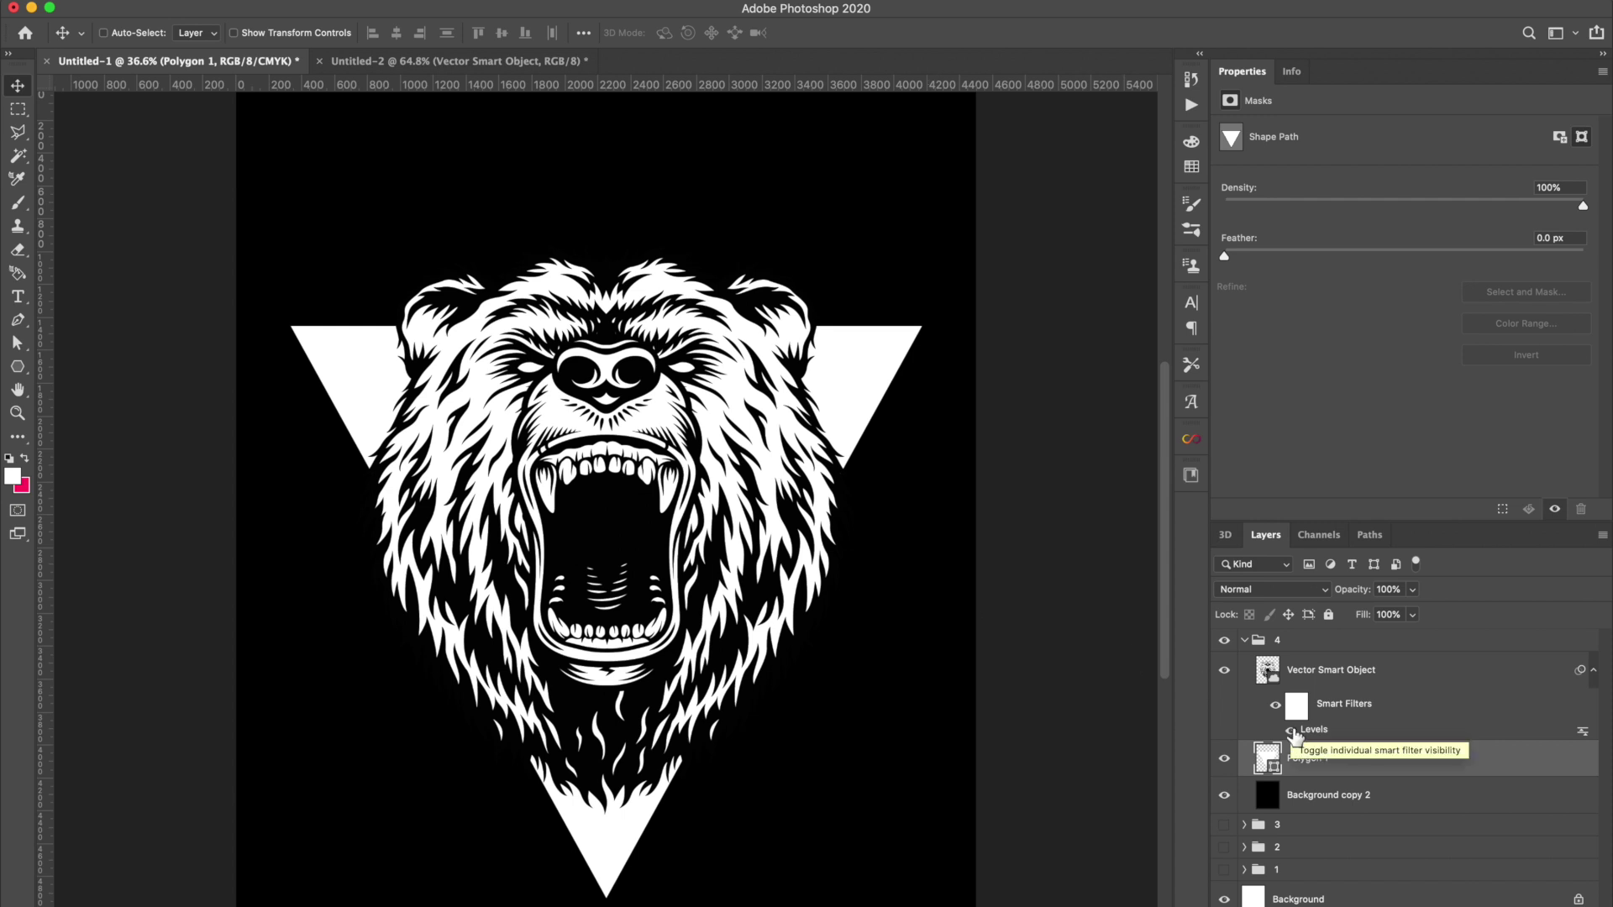
Duplicate the triangle and shrink the copy to about 95%, nudging it into place.
key(super+j)
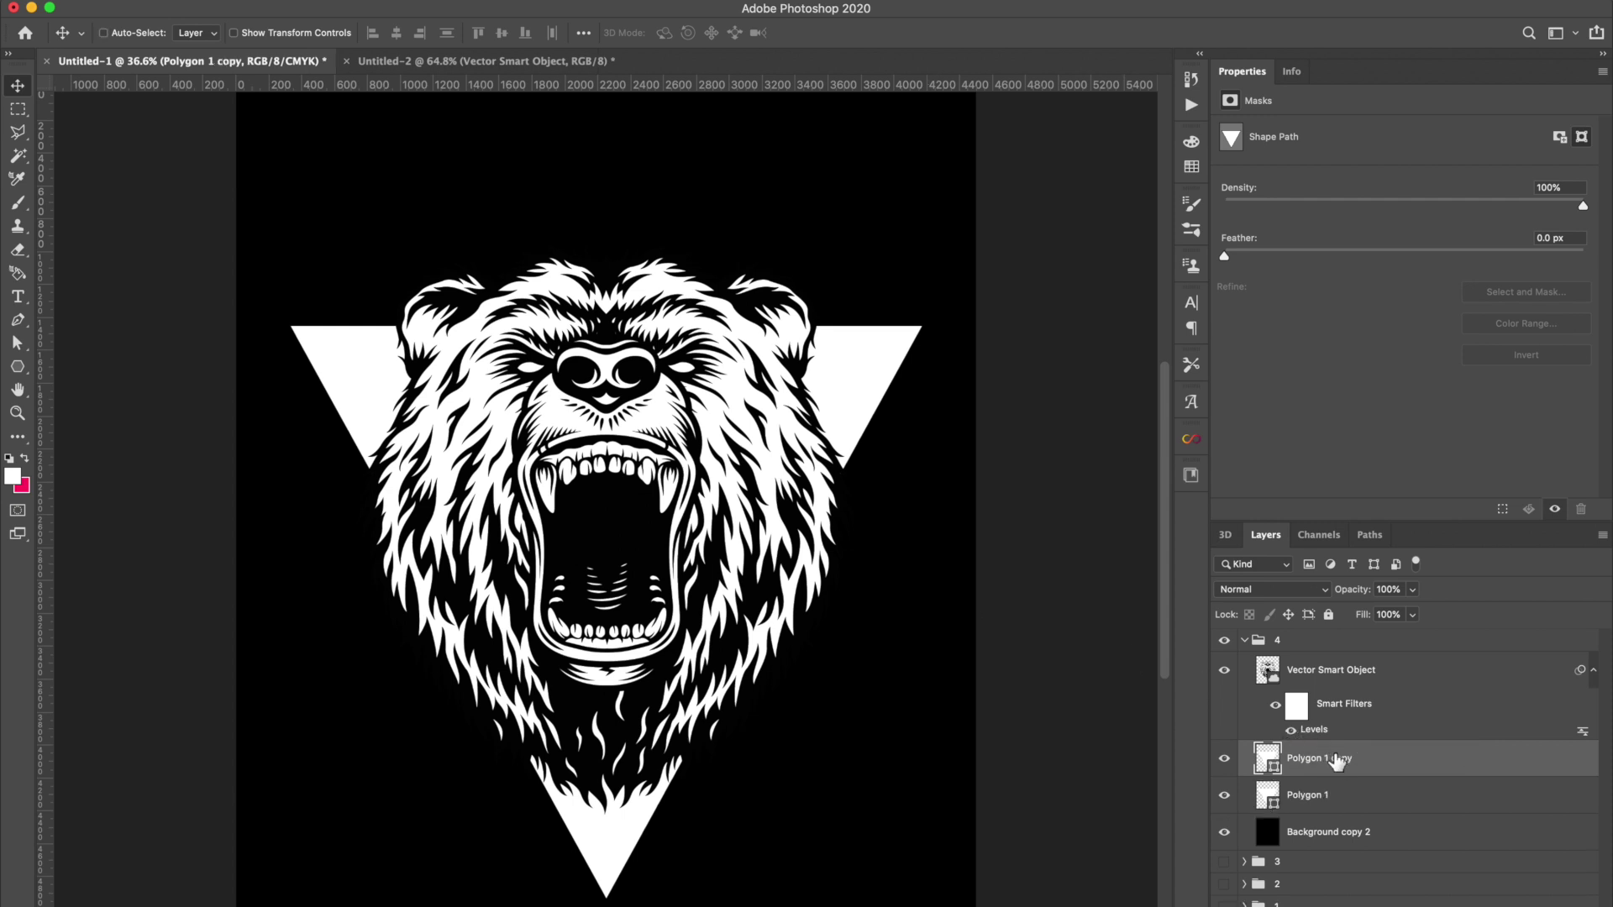
key(super+t)
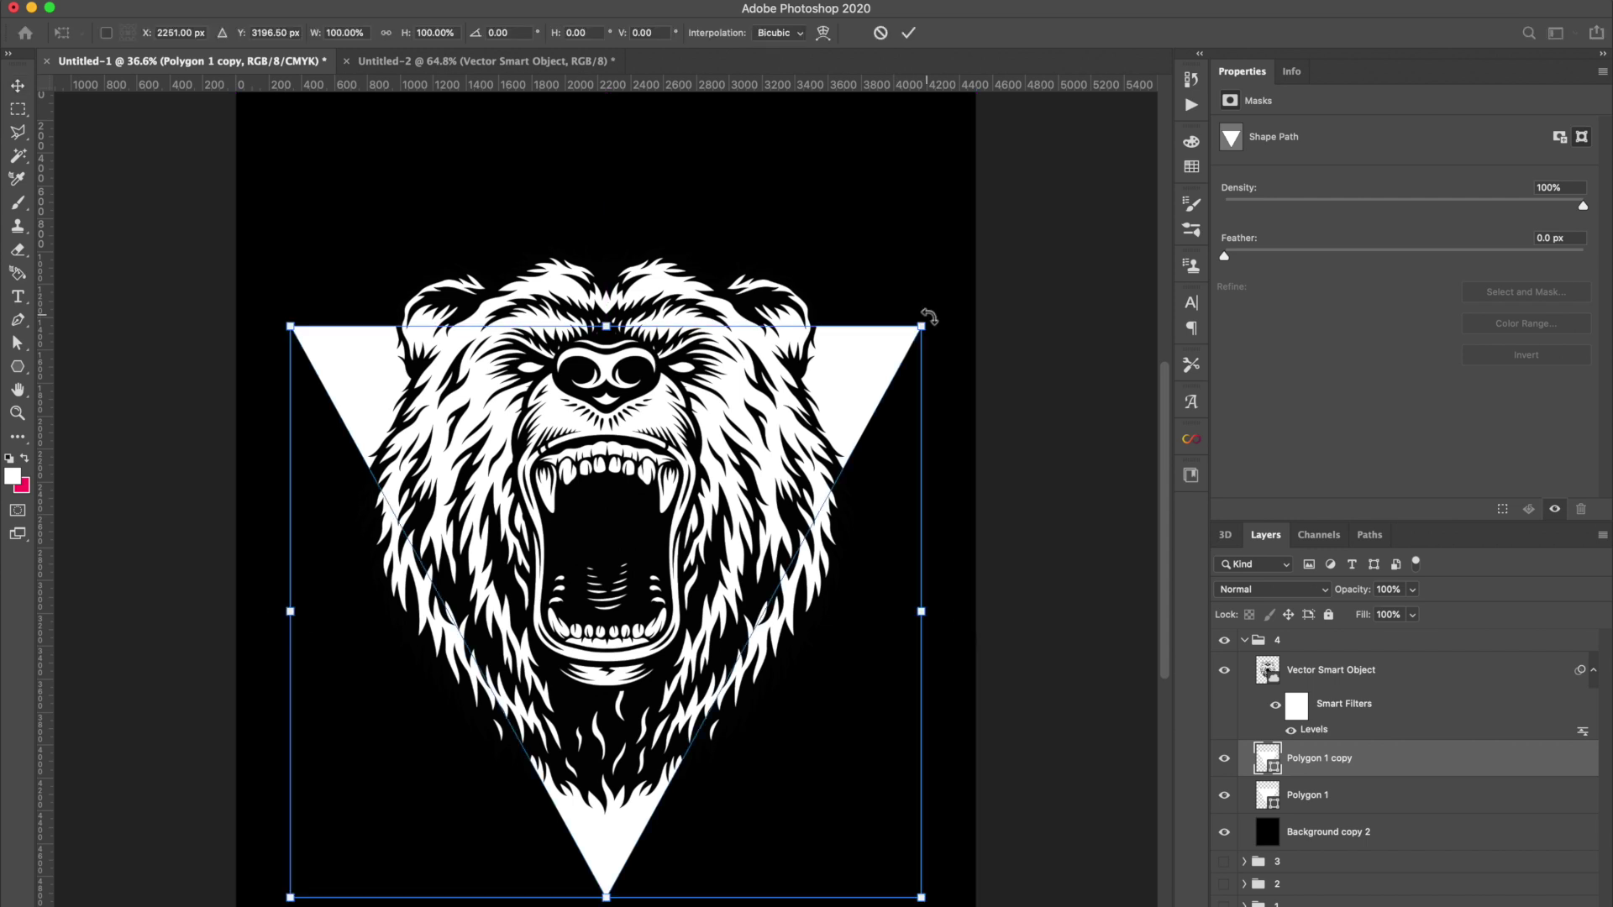
drag(922, 326, 879, 340)
drag(797, 376, 797, 361)
key(Down)
key(Down)
key(Down)
key(Down)
key(Down)
key(Down)
key(Down)
key(Down)
key(Down)
key(Down)
key(Down)
key(Down)
key(Down)
key(Down)
key(Down)
key(Down)
key(Down)
key(Down)
key(Down)
key(Down)
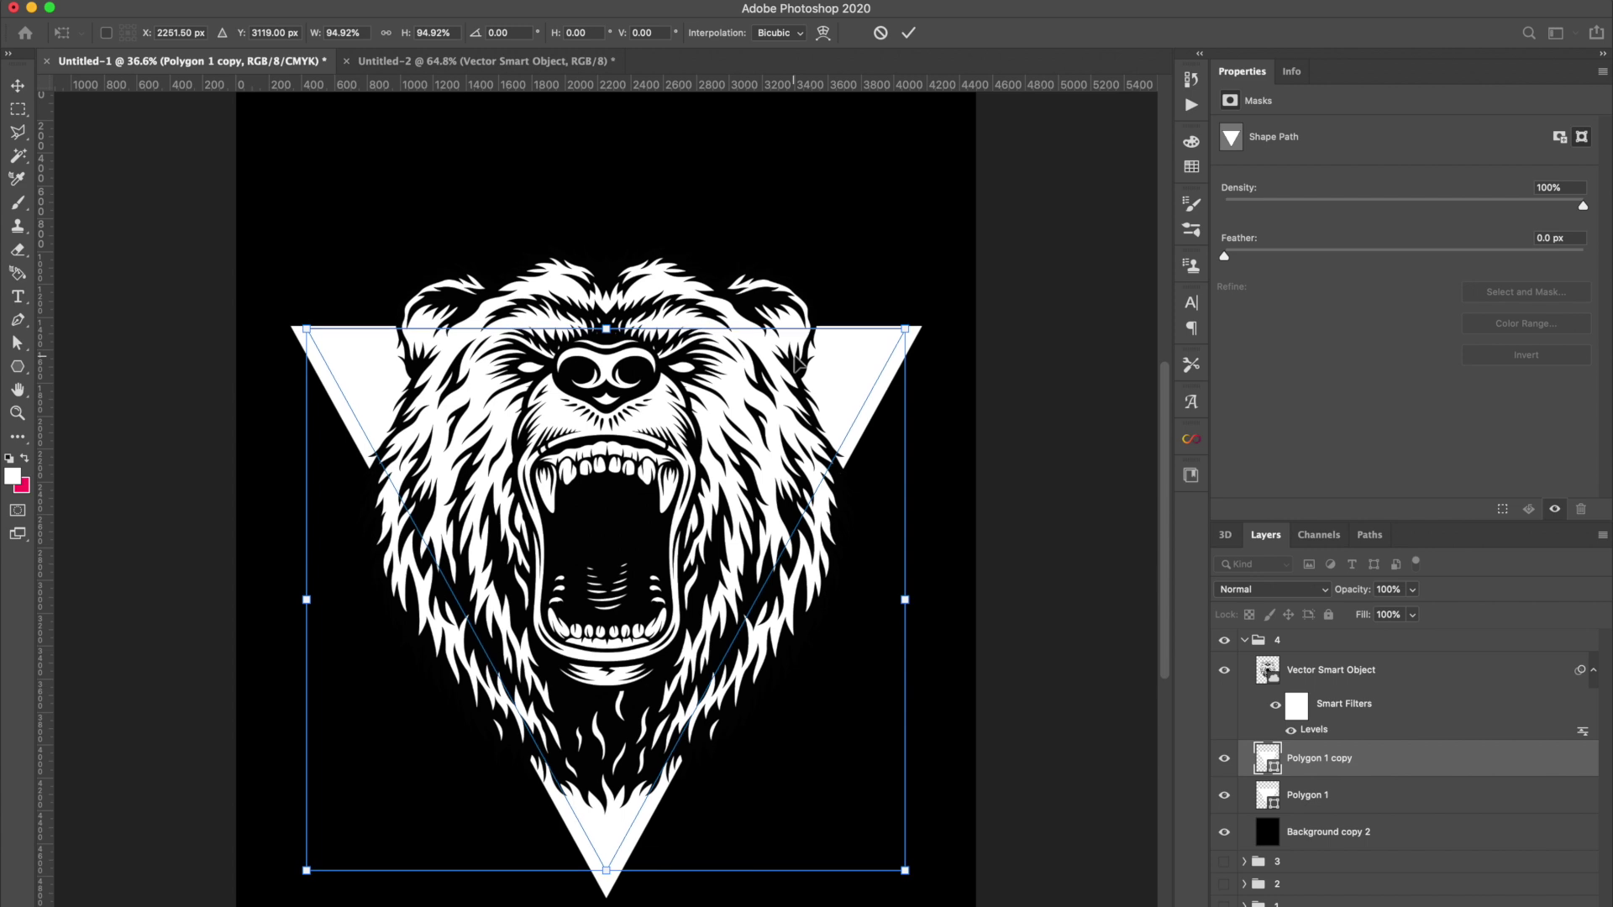
key(Down)
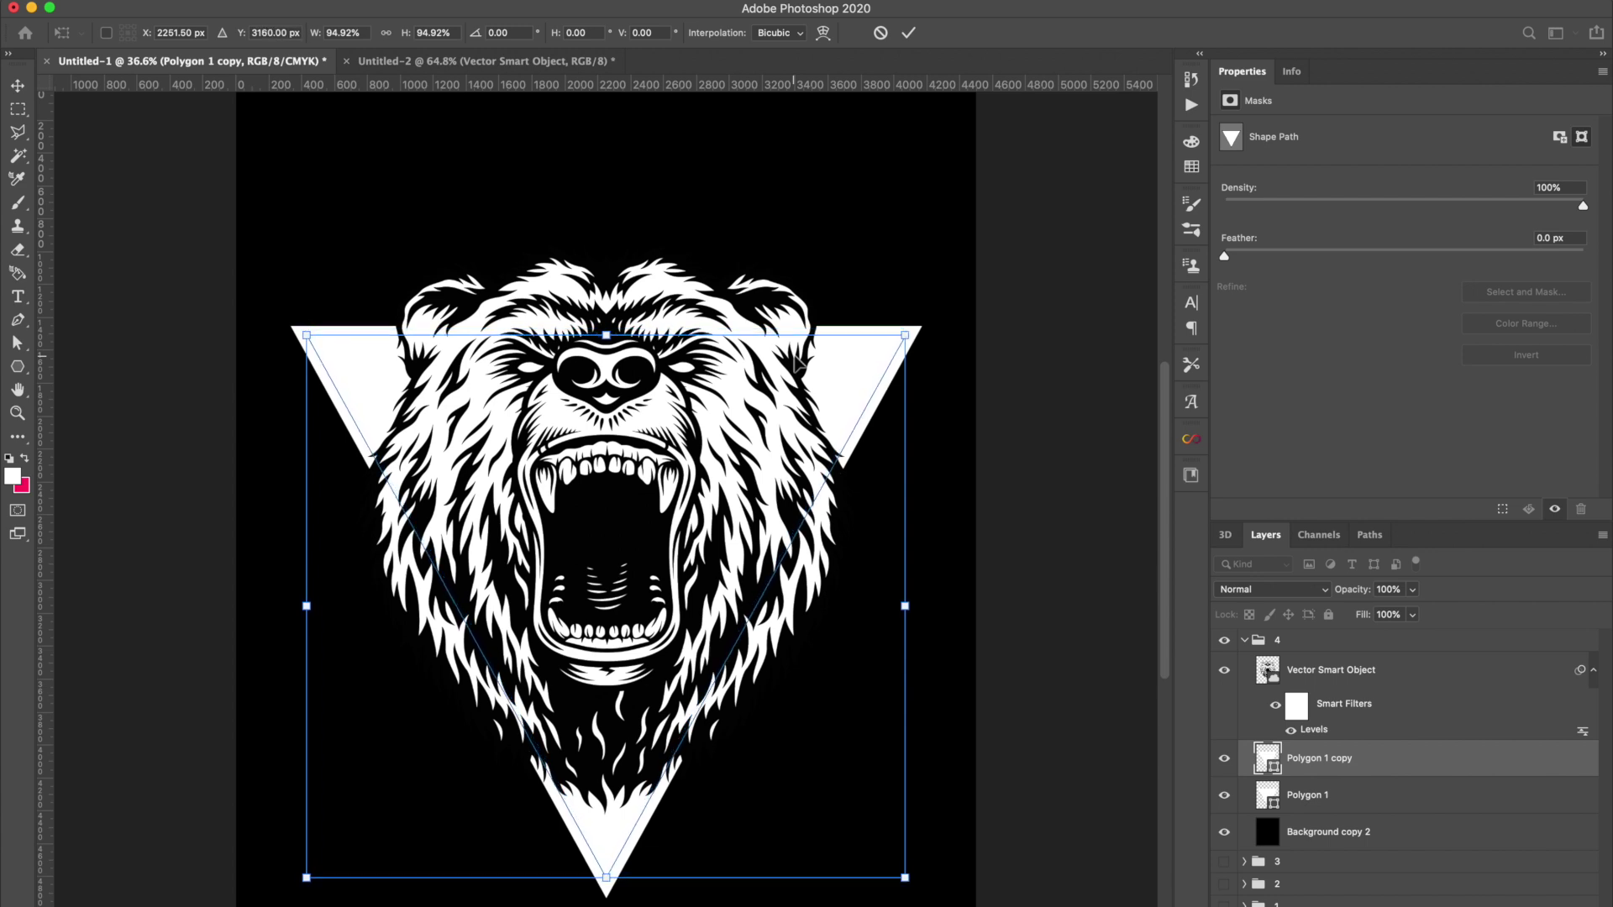
key(Return)
Give the triangle copy a 65 px black inside stroke.
click(1462, 906)
click(1490, 814)
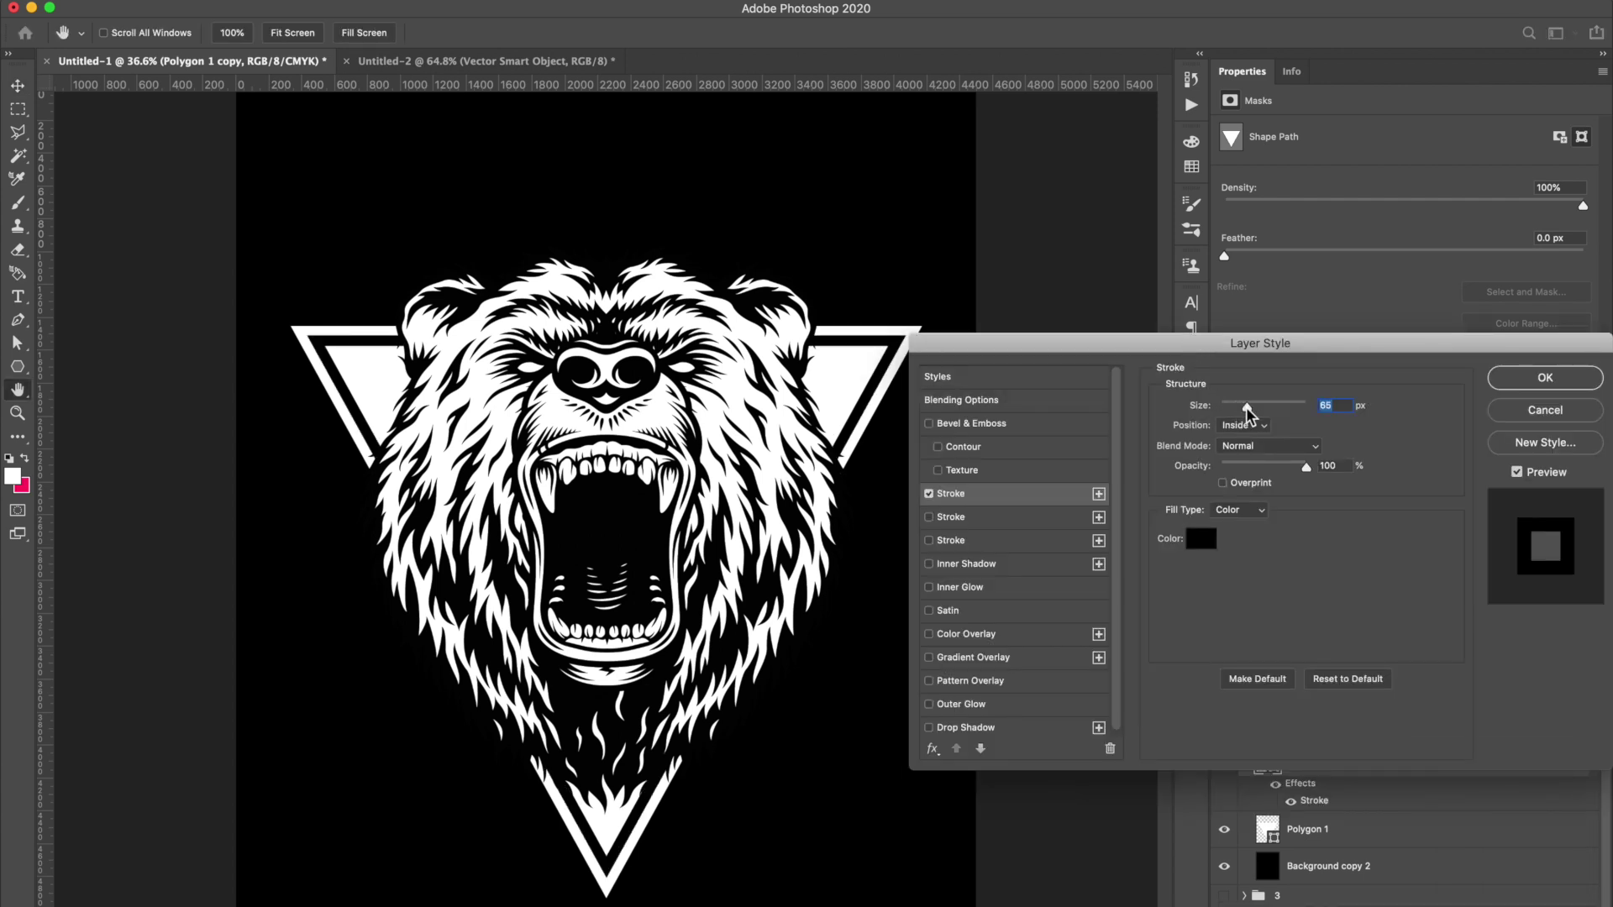
click(1530, 383)
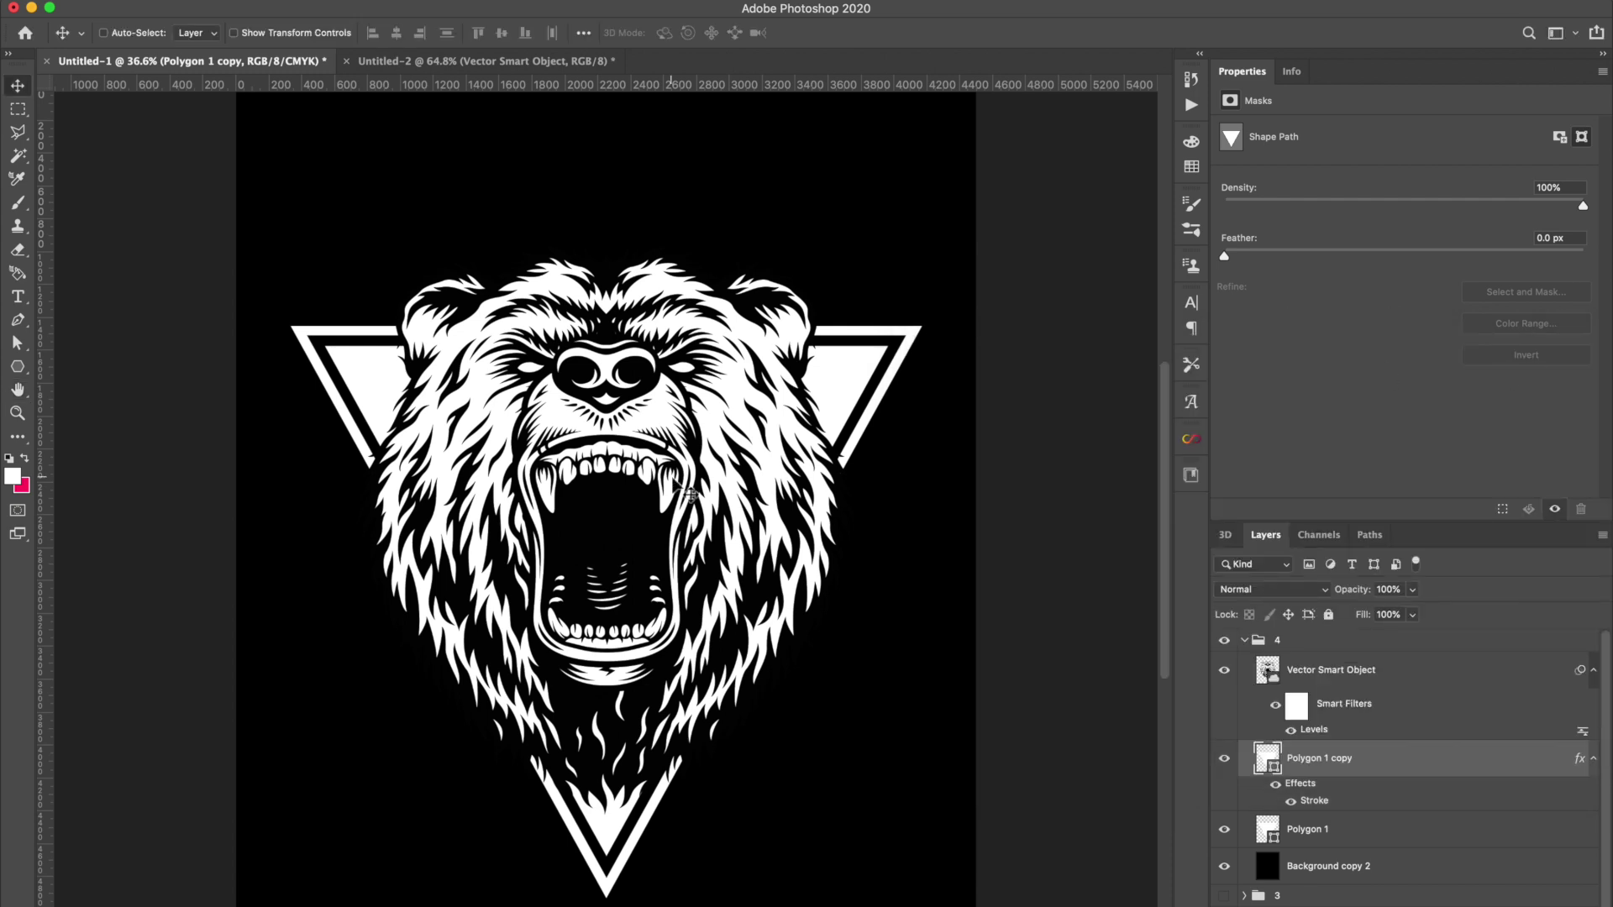
Create a five-point star with the Polygon tool.
key(u)
drag(26, 374, 173, 416)
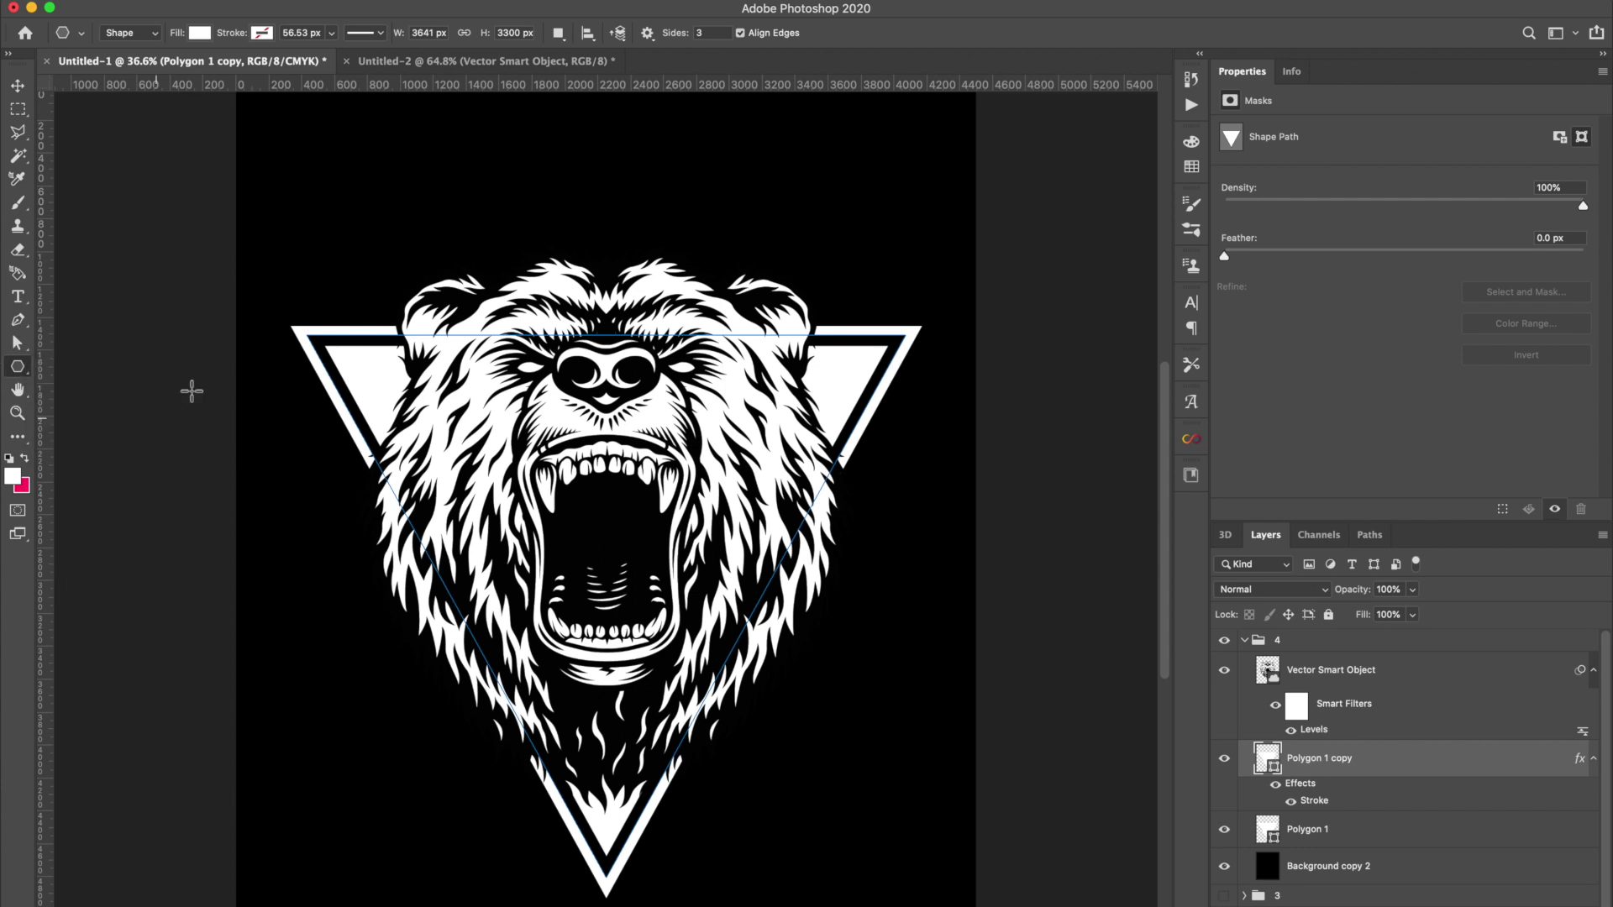
click(343, 188)
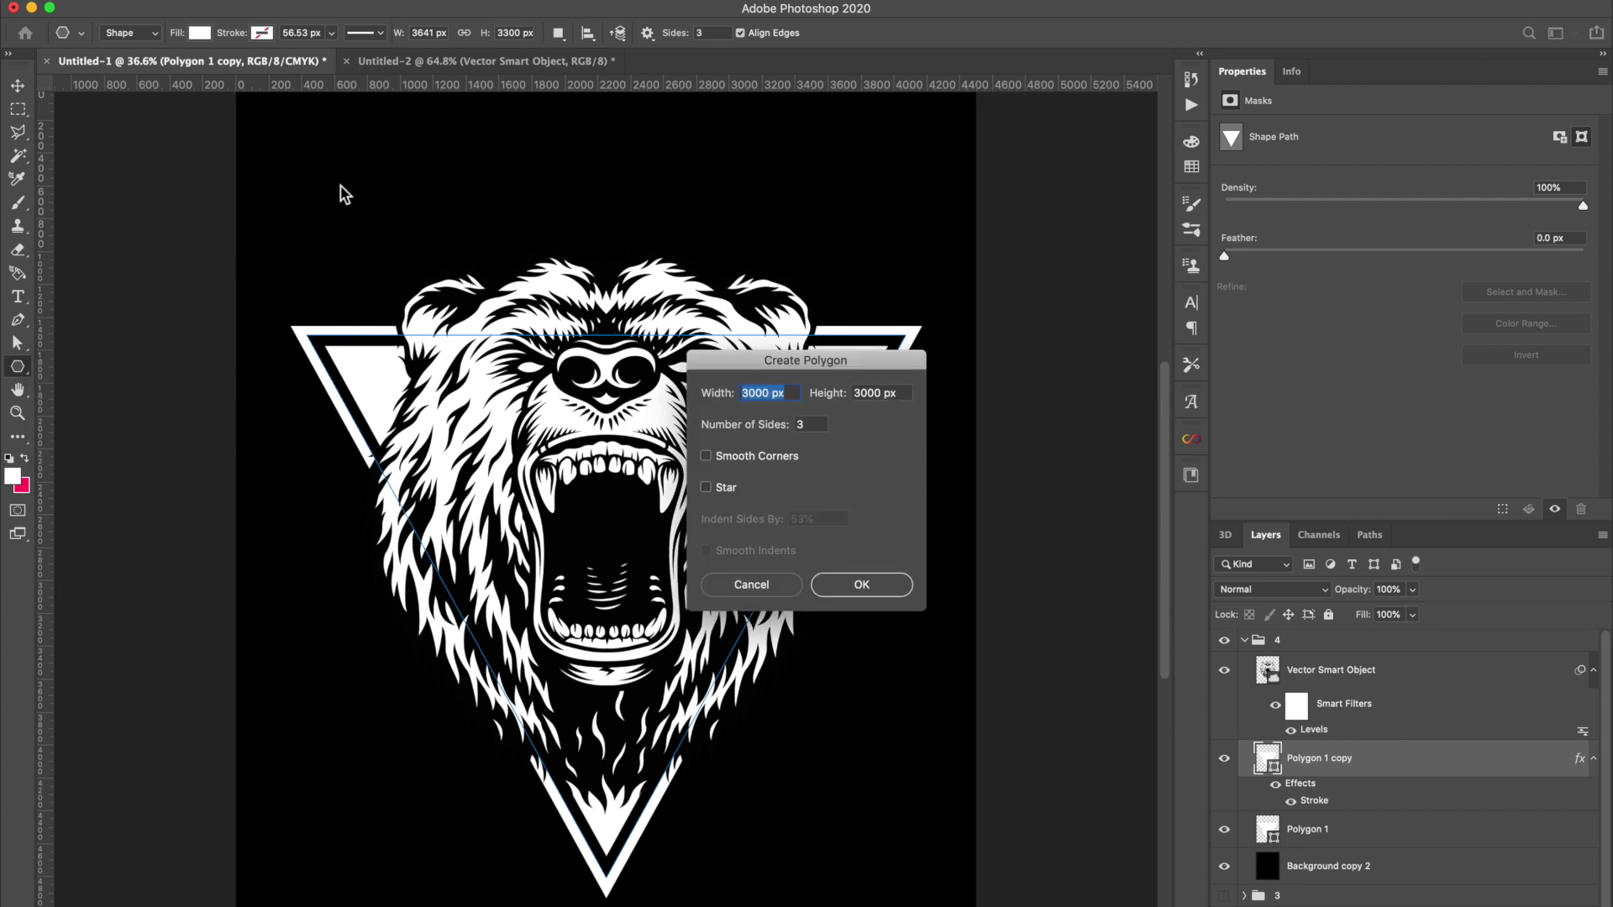
click(706, 488)
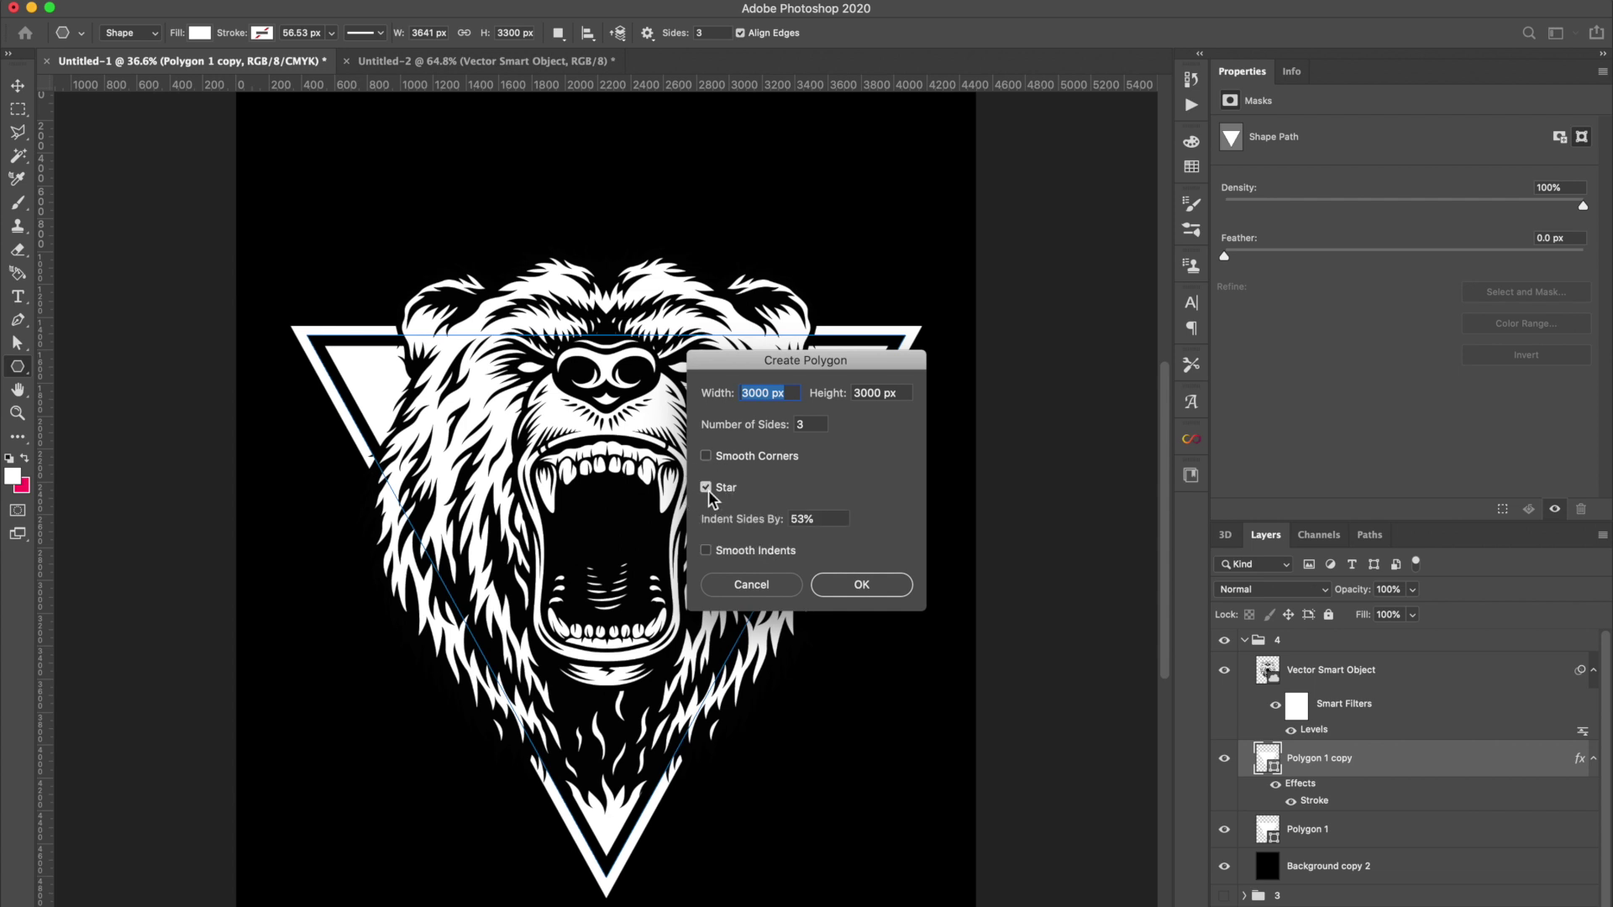
double_click(809, 427)
text(5)
click(870, 582)
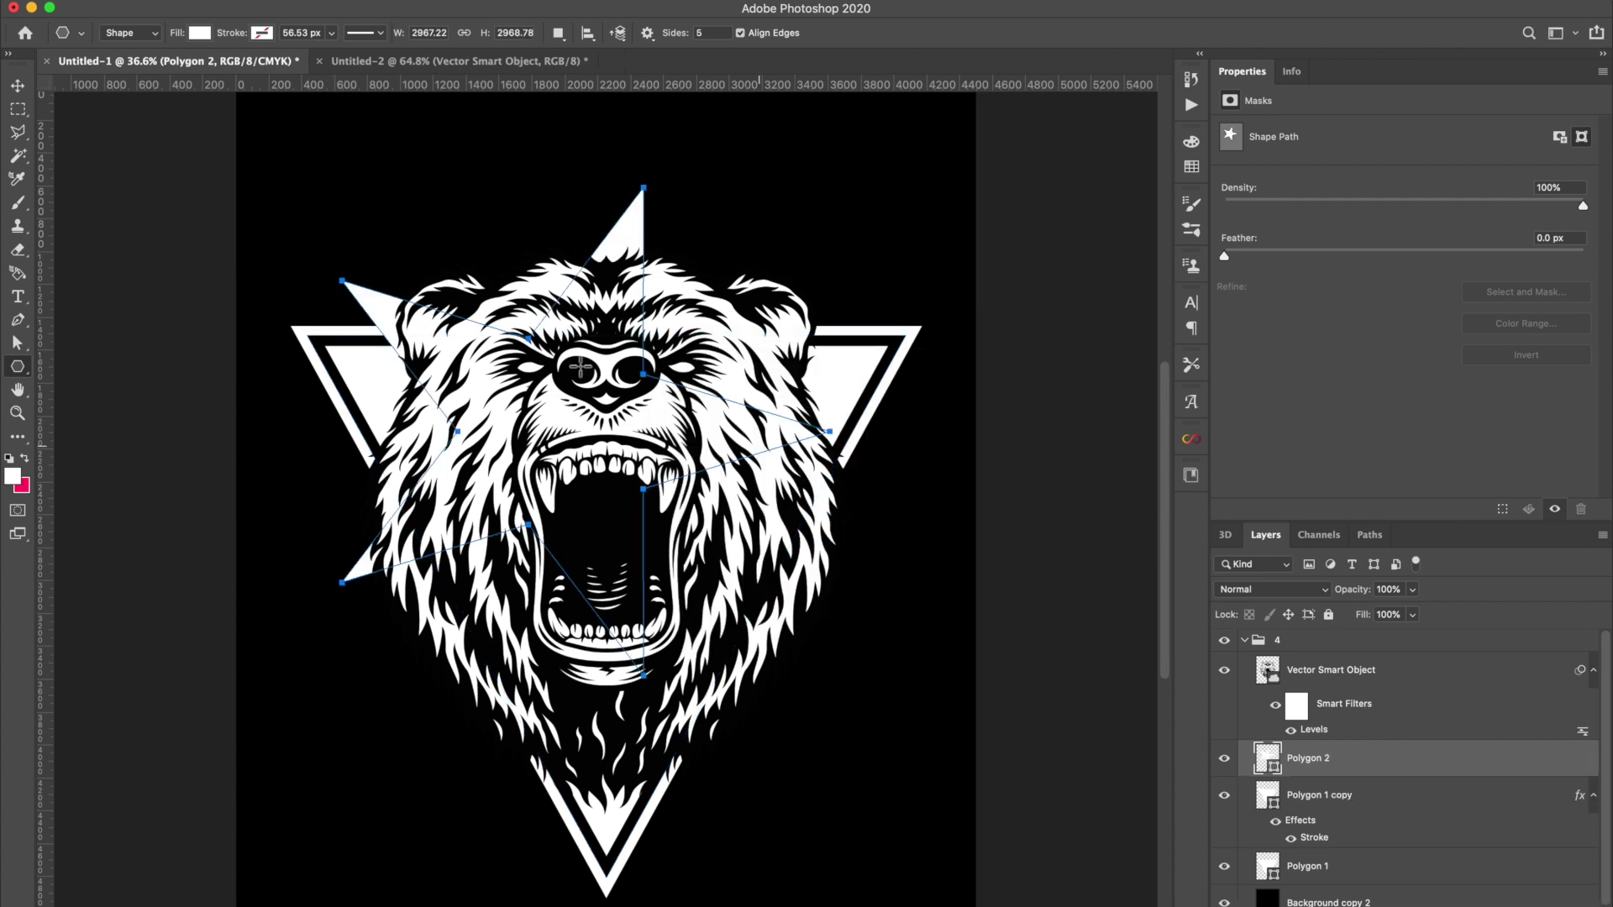
Shrink the black star into the triangle's left corner and add copies at the right corner and bottom tip.
click(18, 86)
drag(608, 287, 421, 226)
key(ctrl+t)
drag(638, 122, 374, 273)
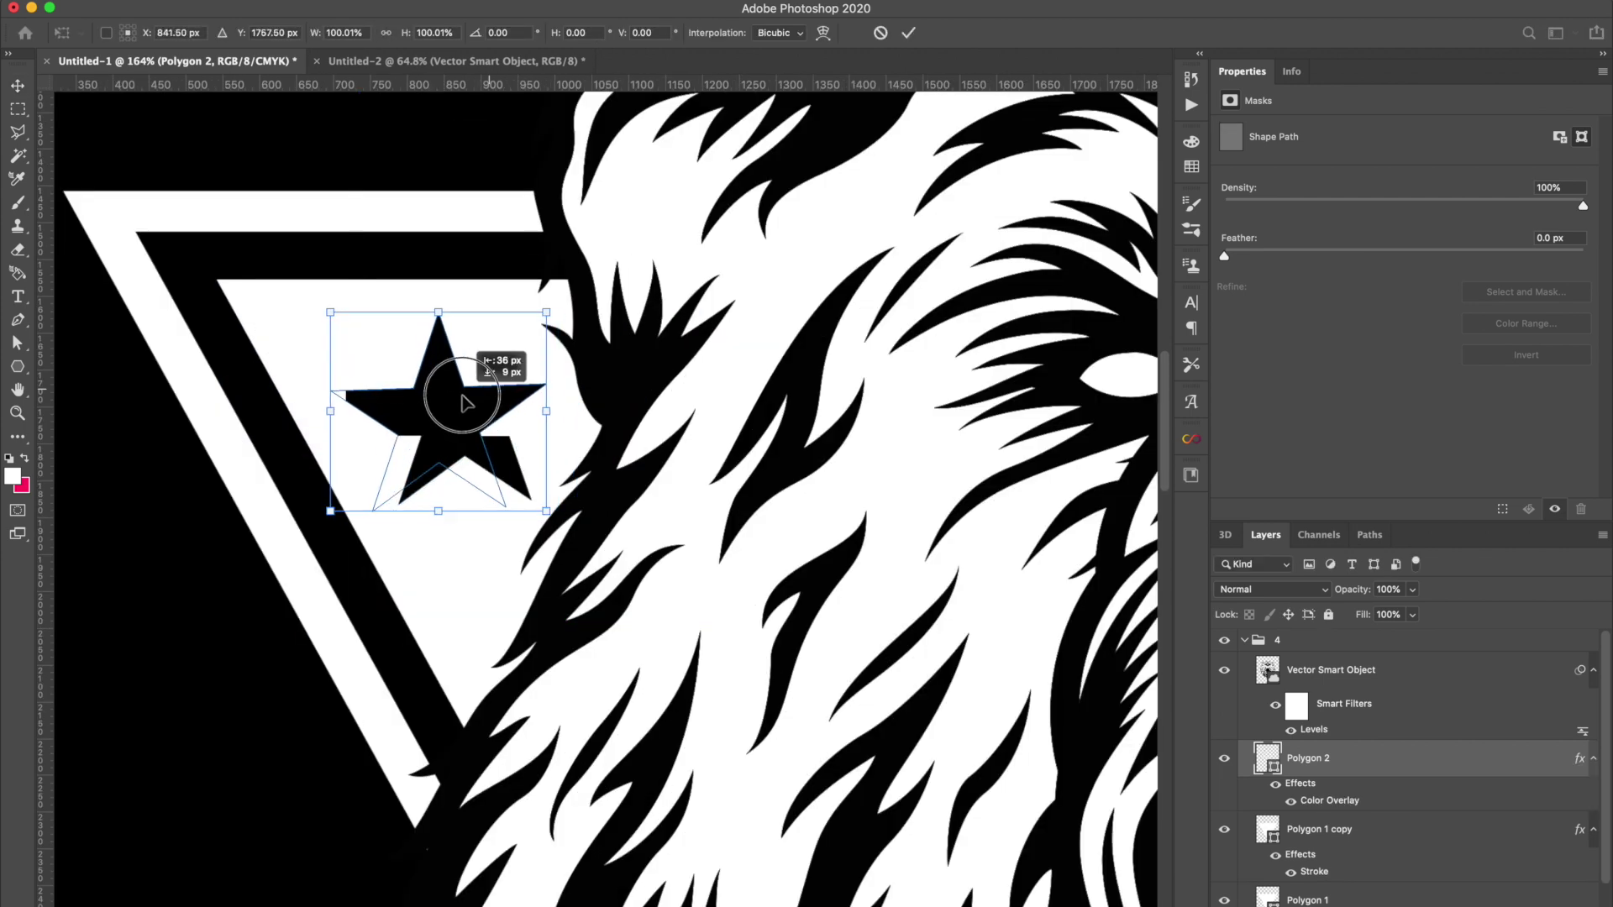
drag(458, 336, 391, 378)
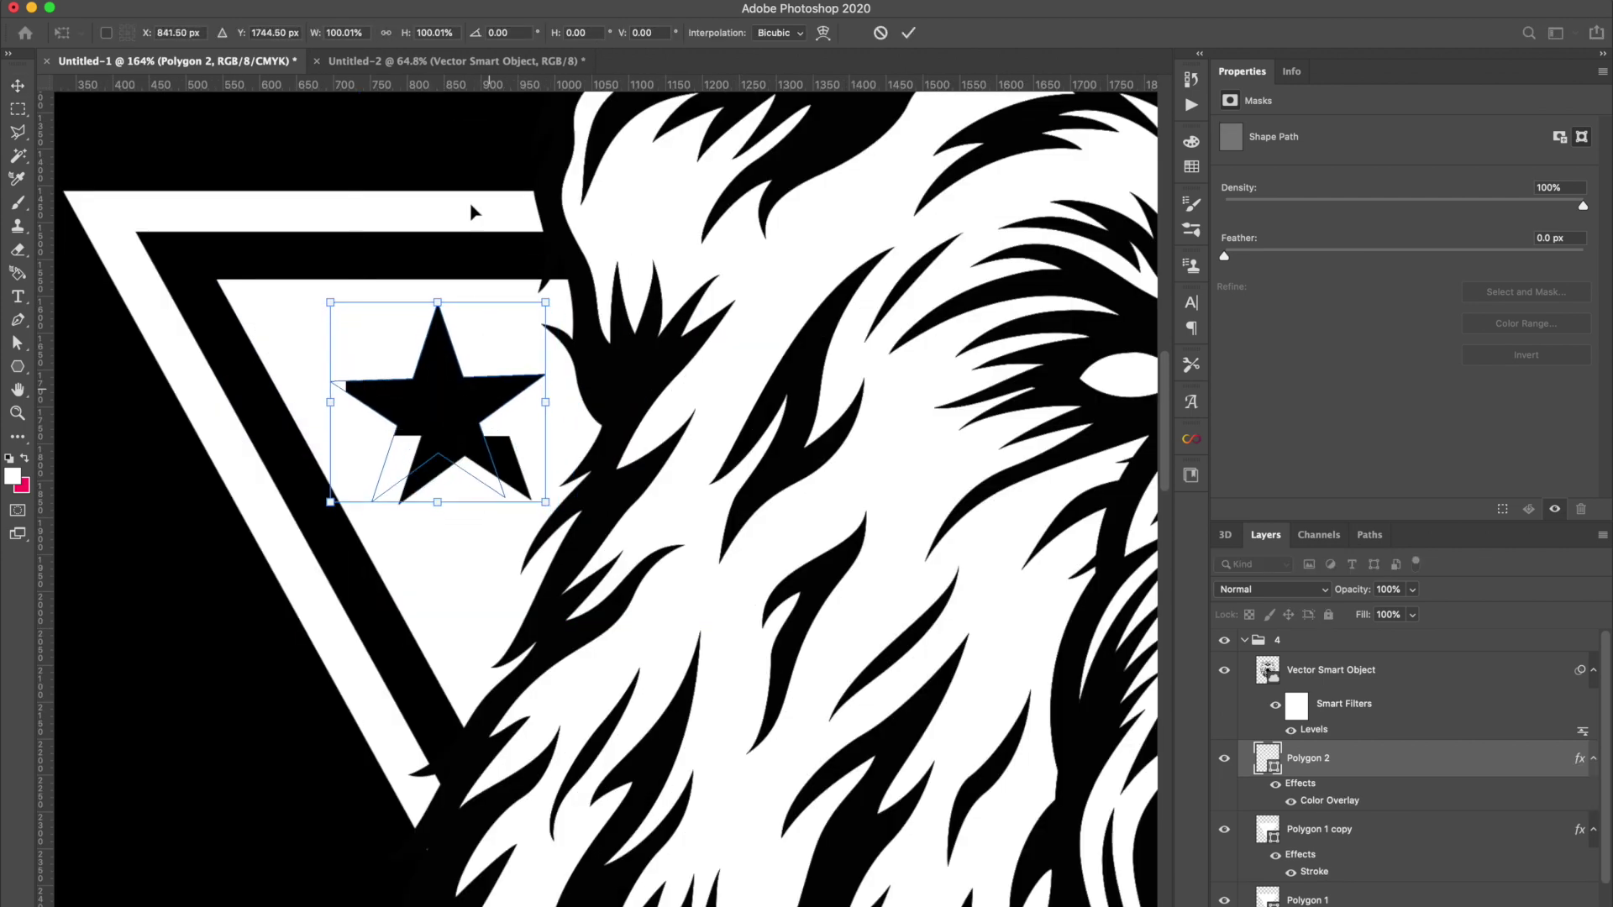
drag(431, 77, 447, 504)
scroll(478, 505, up, 4)
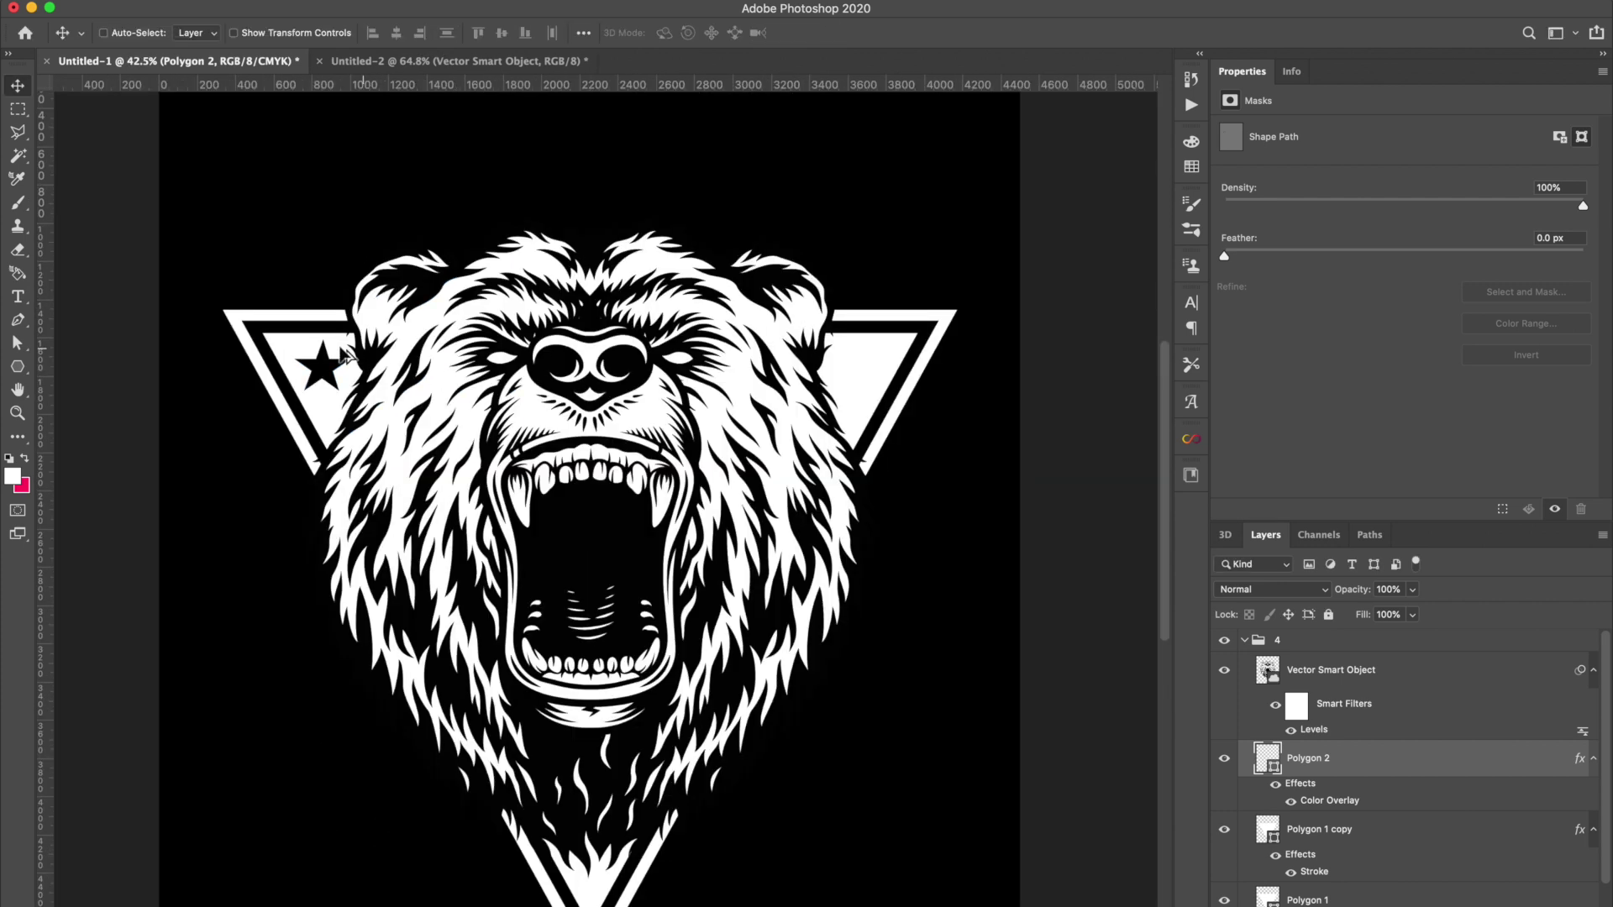
drag(327, 374, 591, 892)
key(super+t)
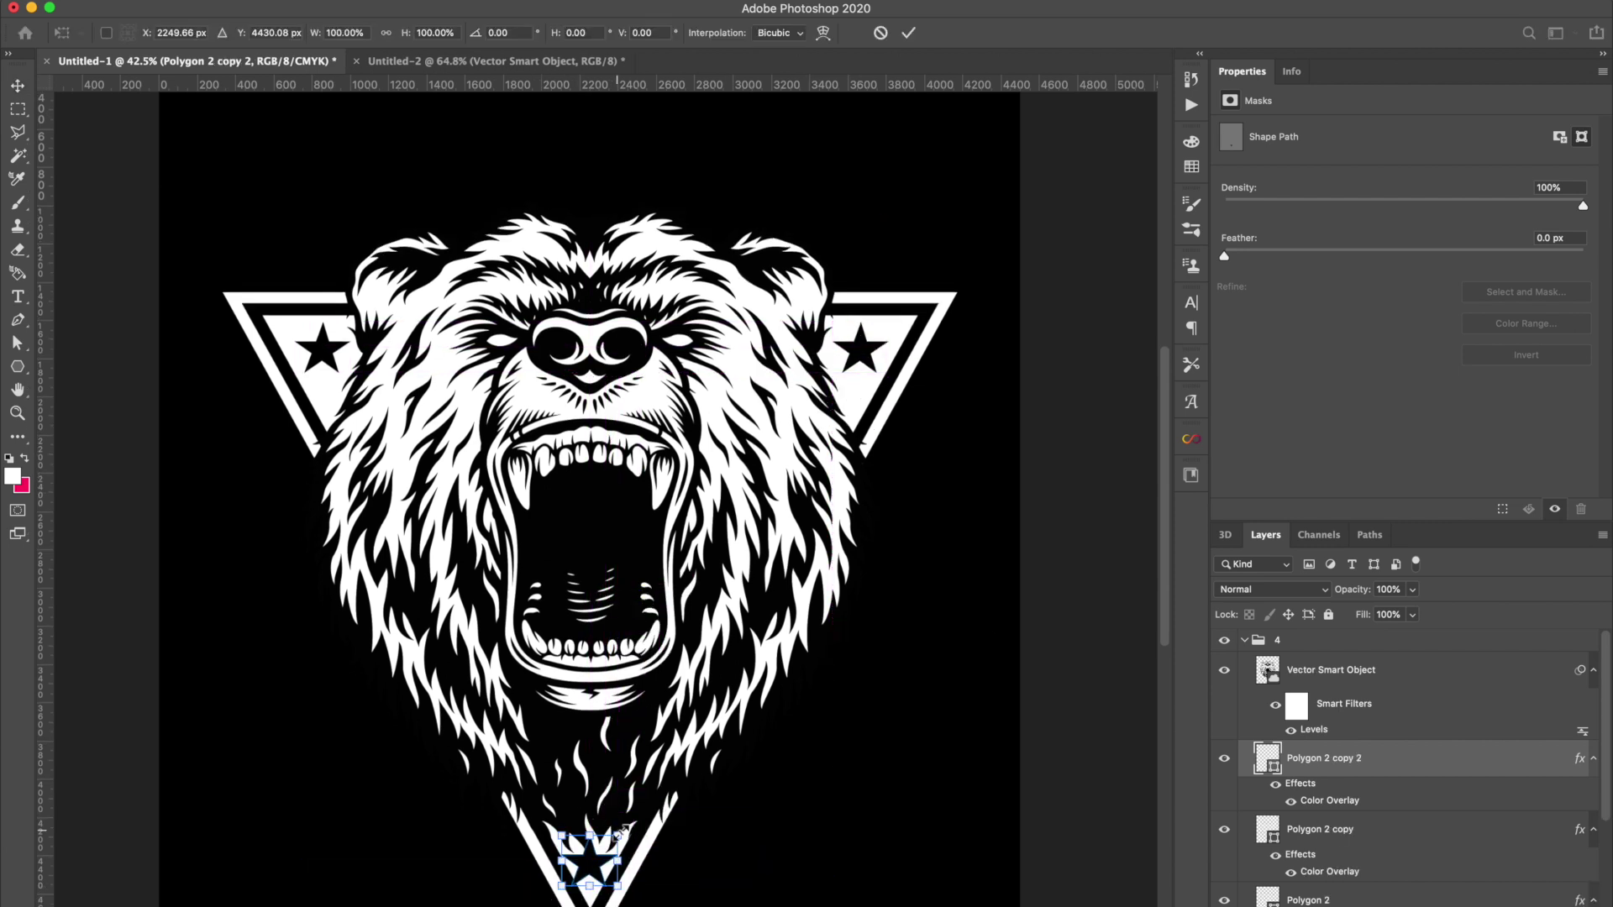
drag(615, 843, 605, 848)
Group the corner star layers and centre the group horizontally on the canvas.
drag(1316, 899, 1319, 815)
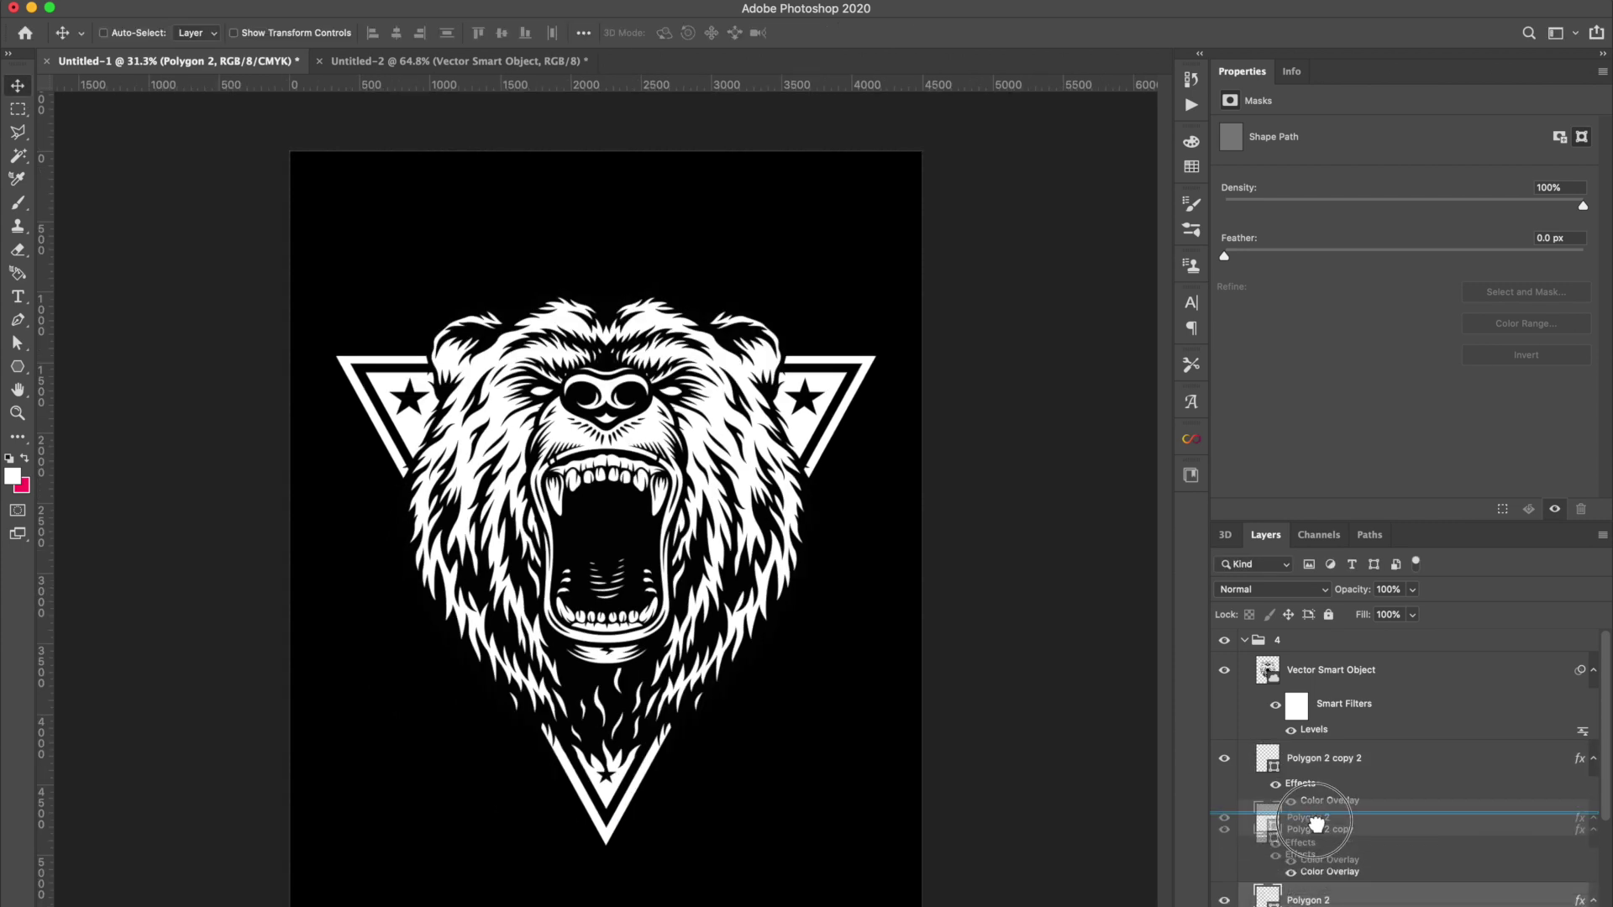
shift+click(1328, 771)
key(super+g)
key(super+a)
click(398, 32)
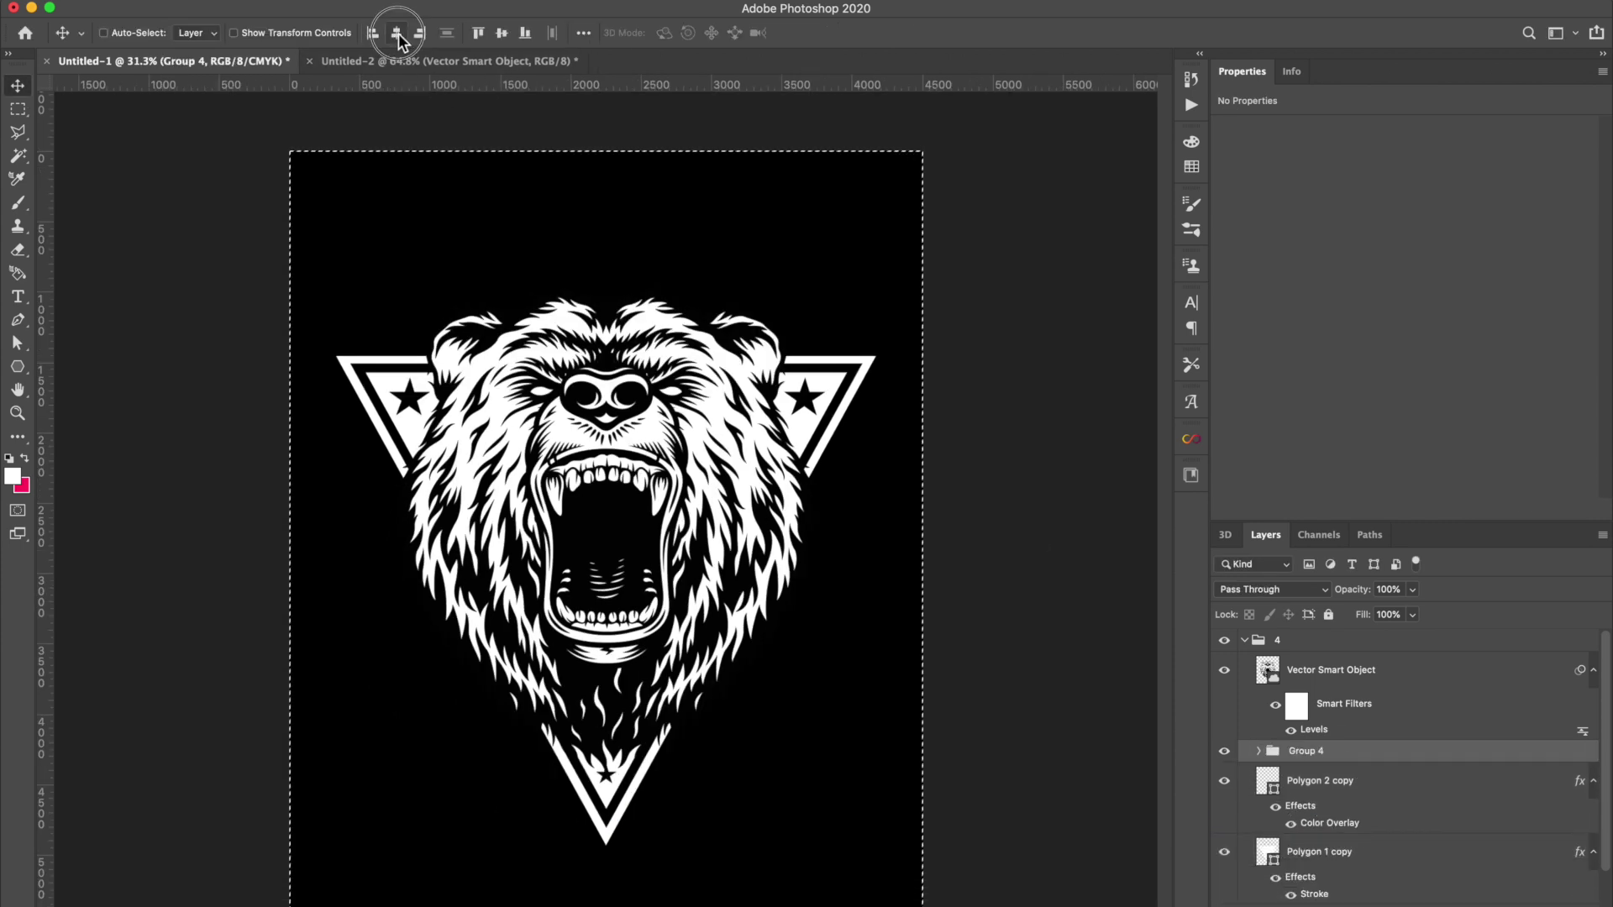
key(super+d)
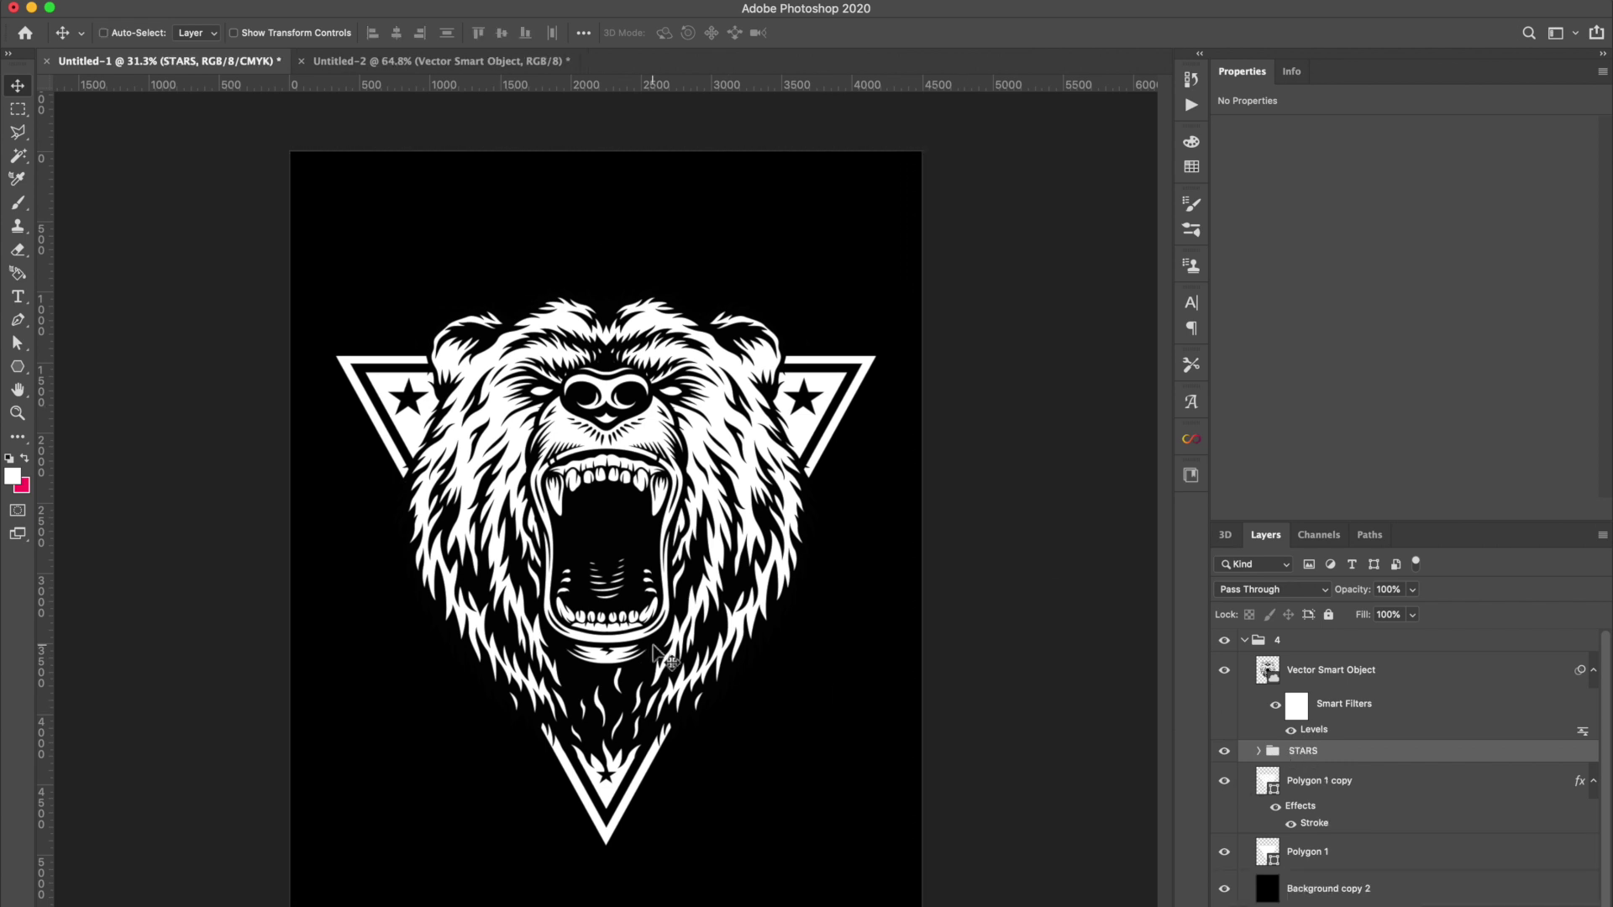
scroll(654, 647, up, 3)
scroll(740, 635, down, 2)
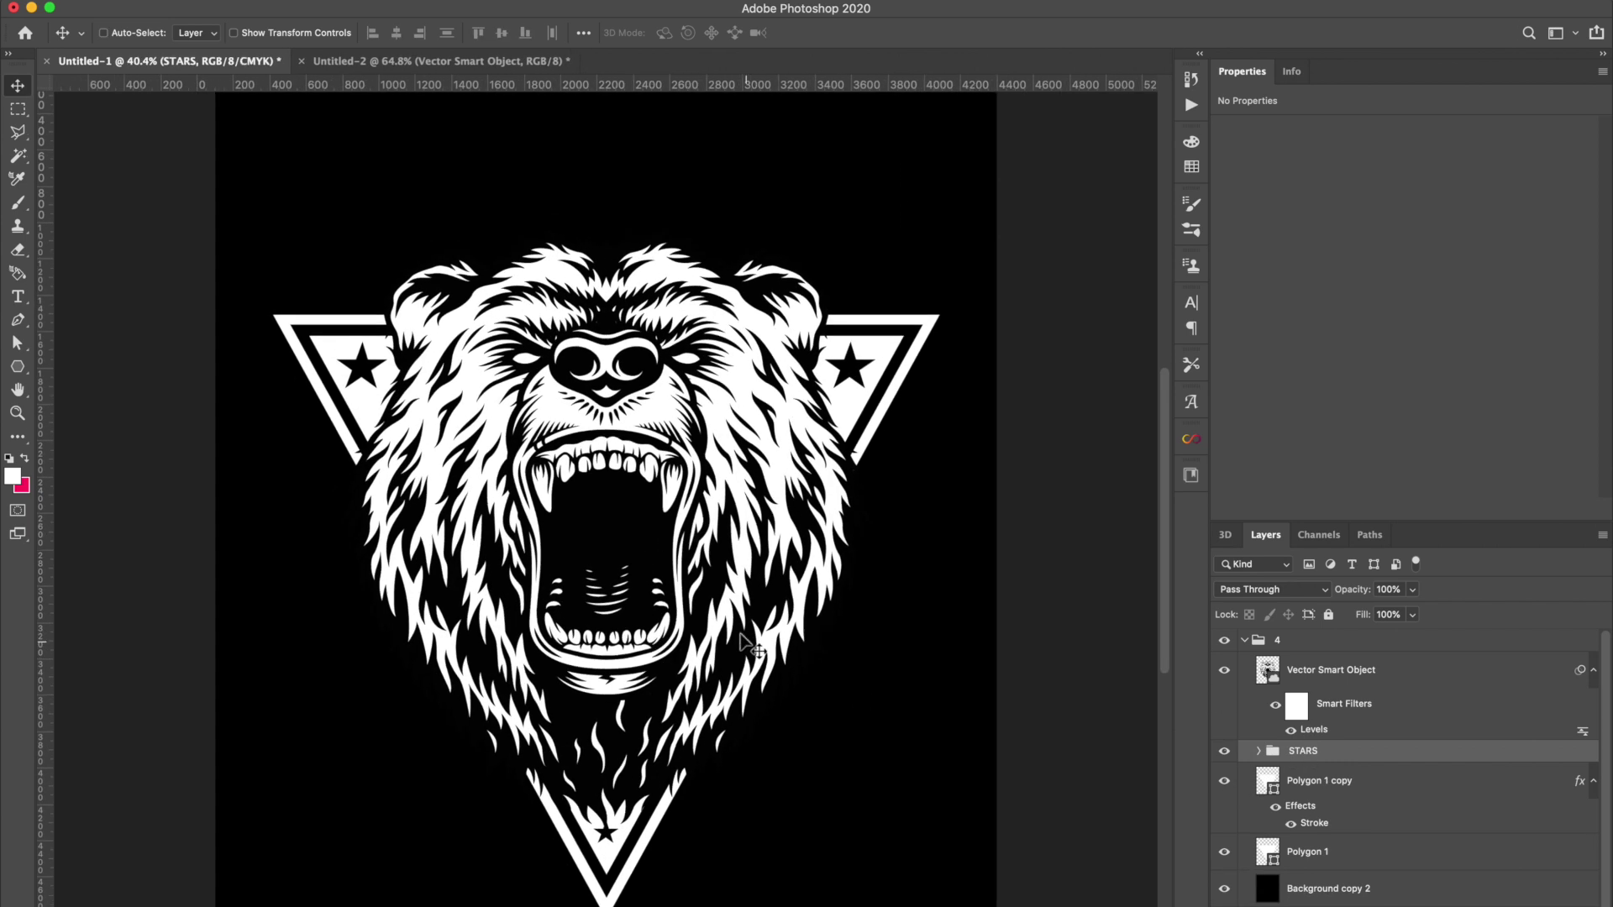
scroll(745, 645, down, 1)
Draw a large circle centred on the canvas and shrink a copy to about 92%.
click(18, 366)
click(71, 400)
drag(381, 227, 906, 906)
click(18, 85)
click(104, 33)
click(396, 33)
click(502, 33)
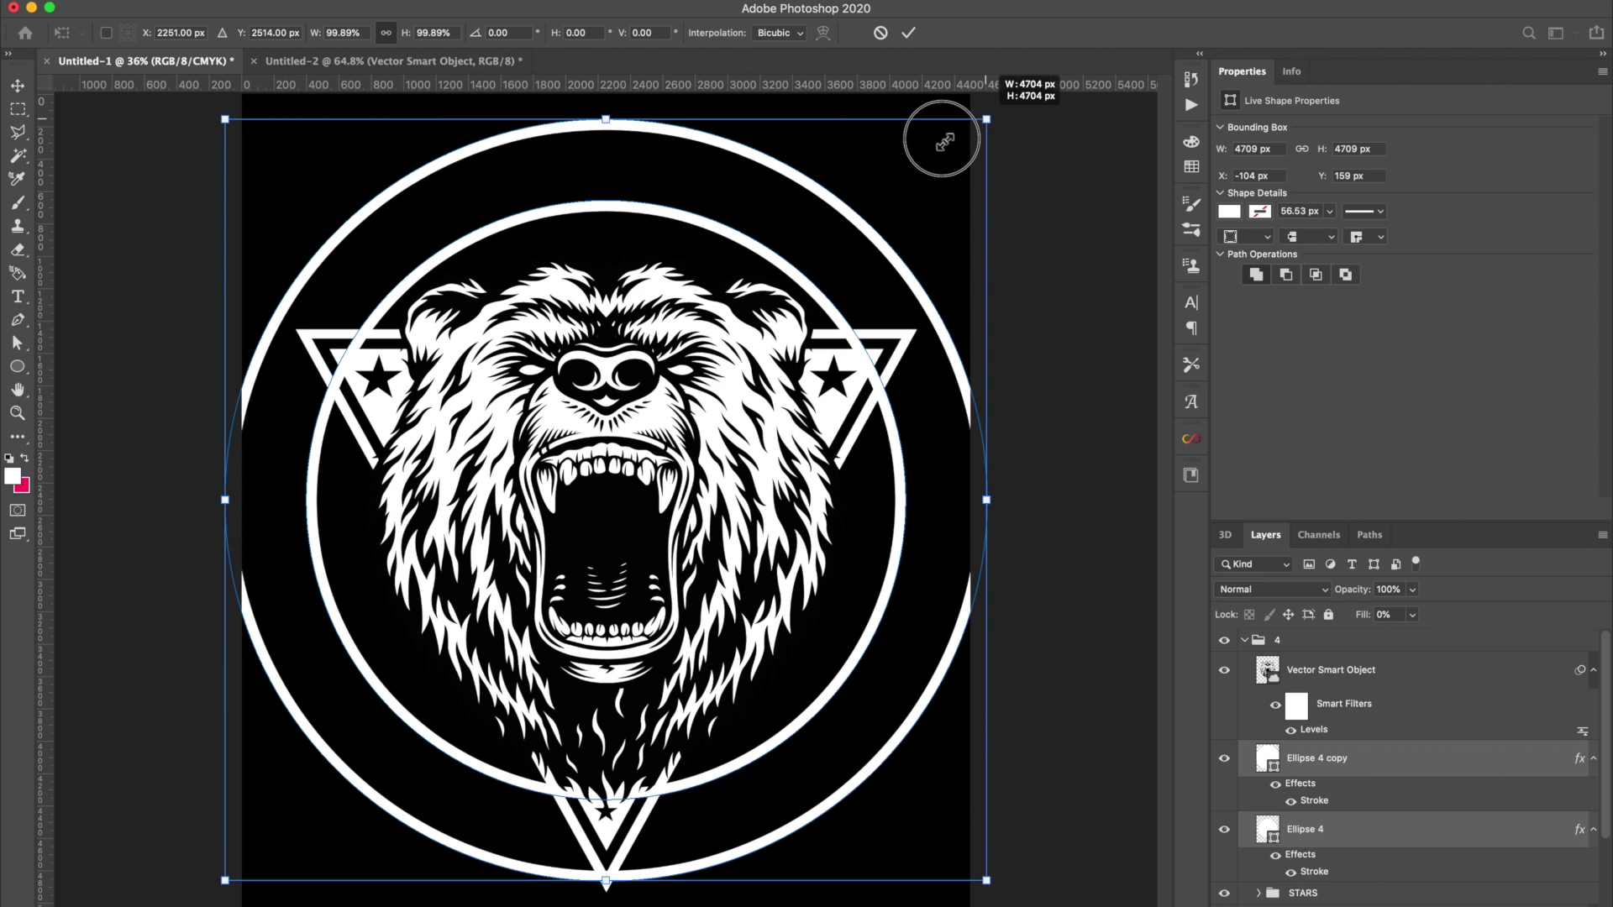
drag(929, 133, 947, 139)
key(Return)
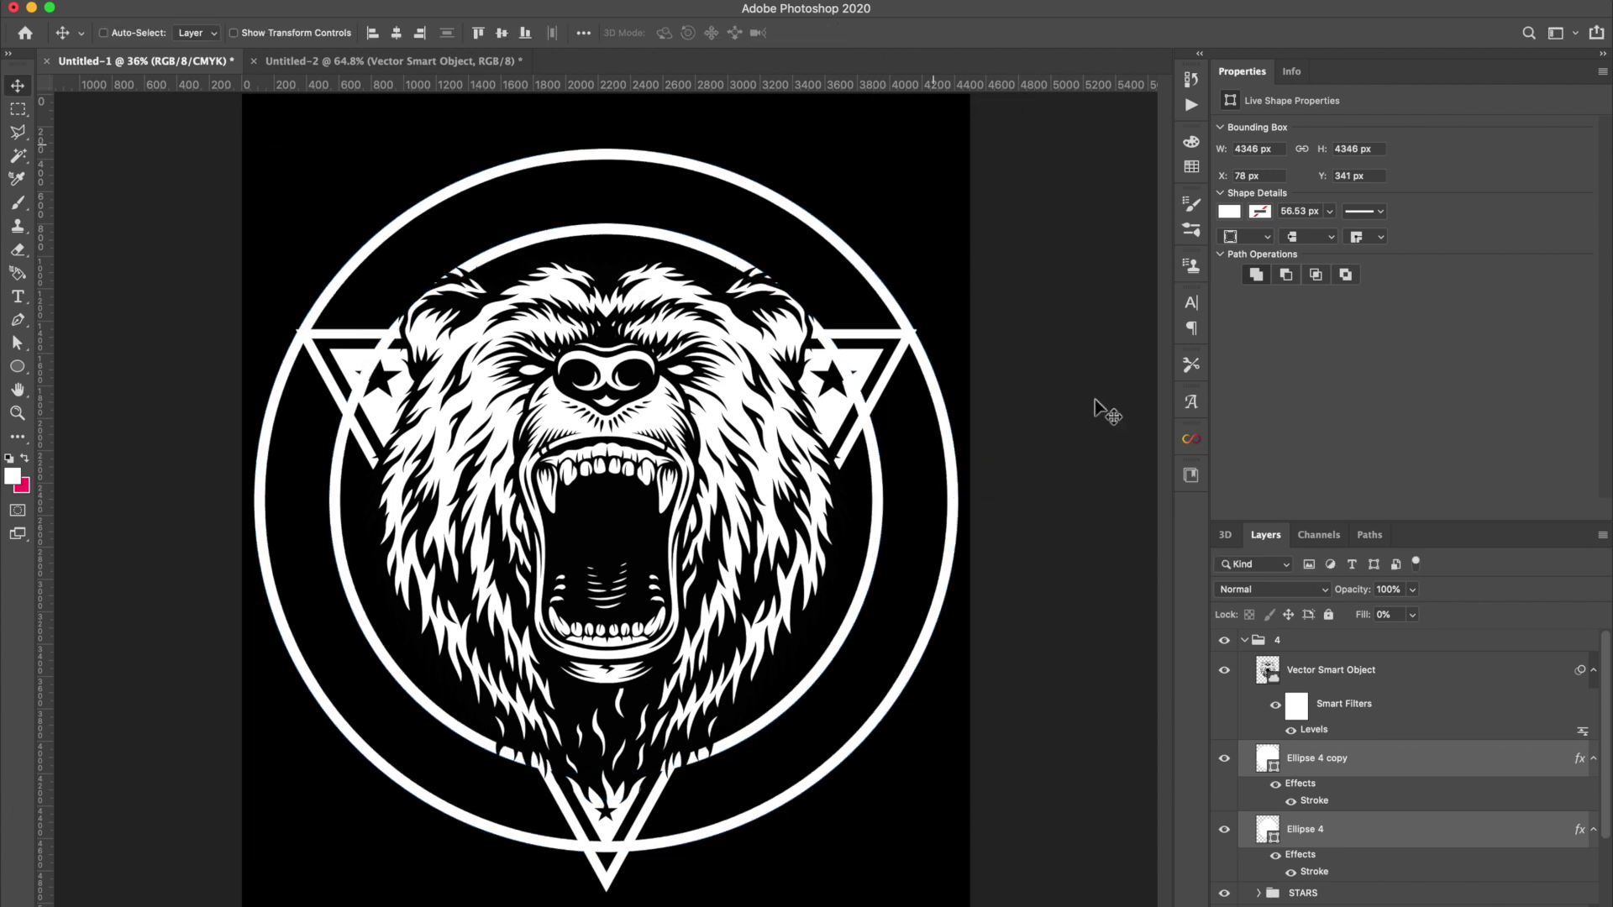
Rasterize and merge the two rings, then delete their lower part.
right_click(1323, 784)
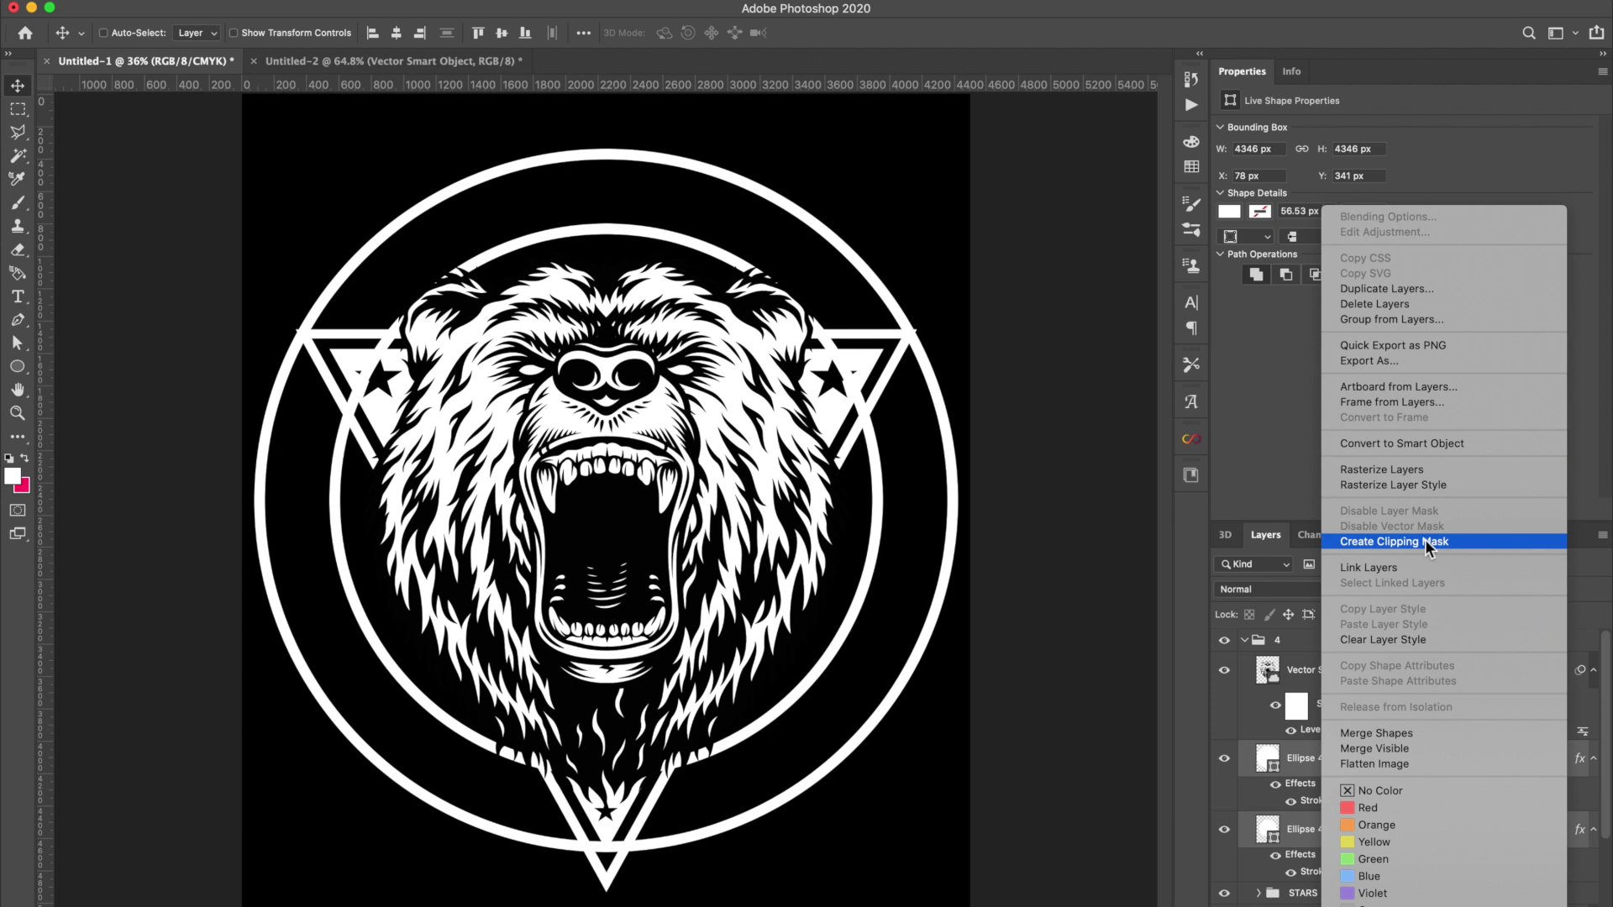
click(1422, 485)
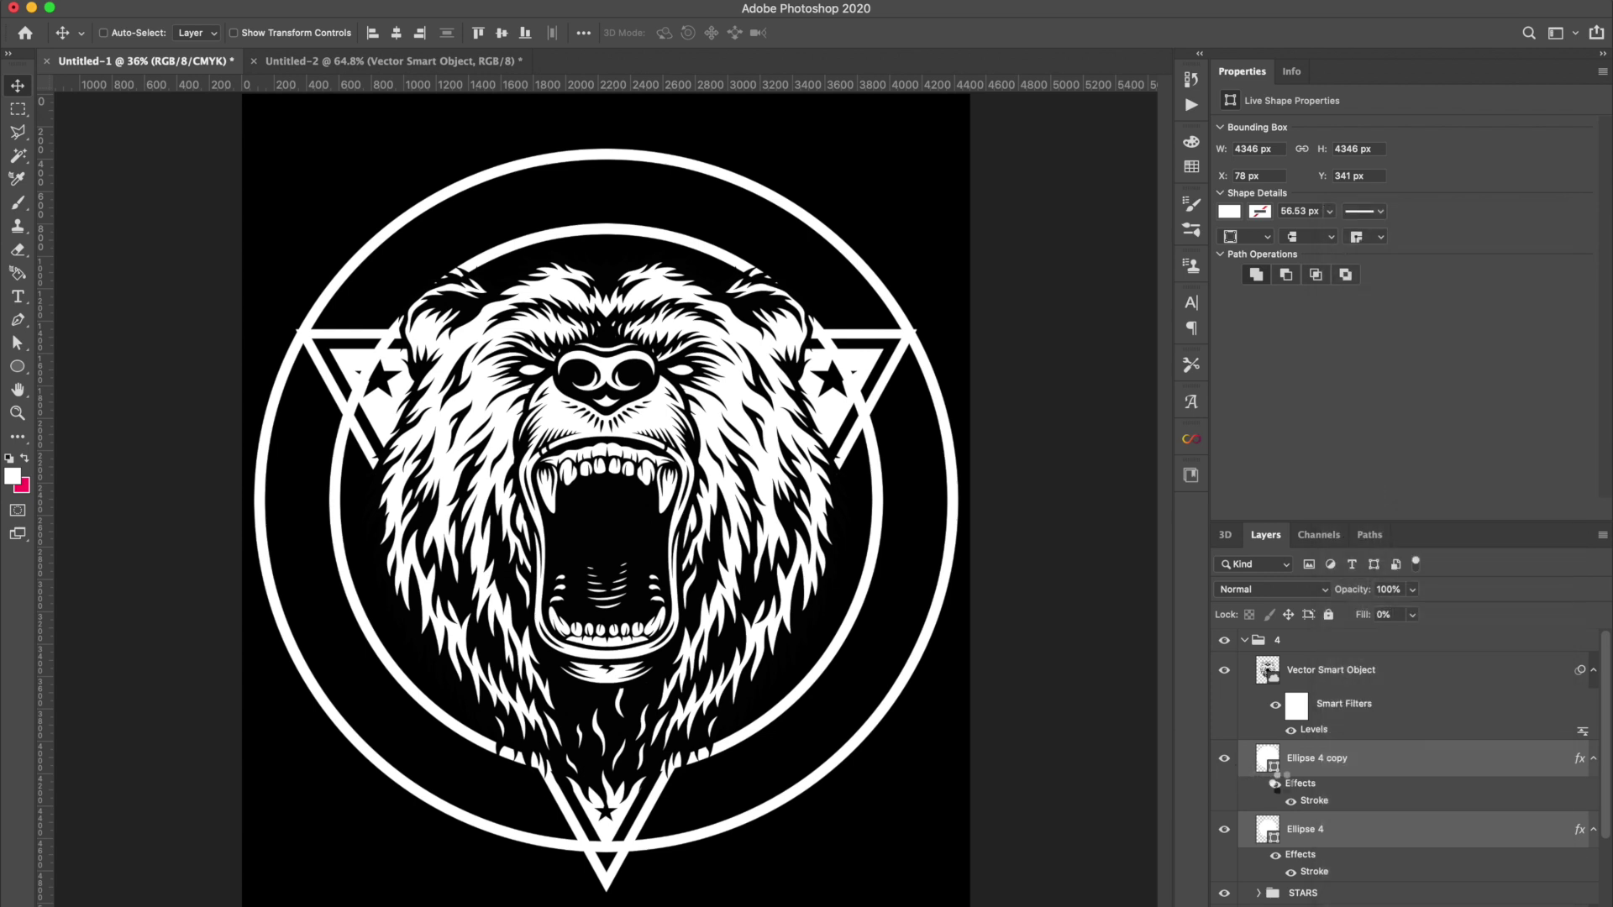
right_click(1315, 797)
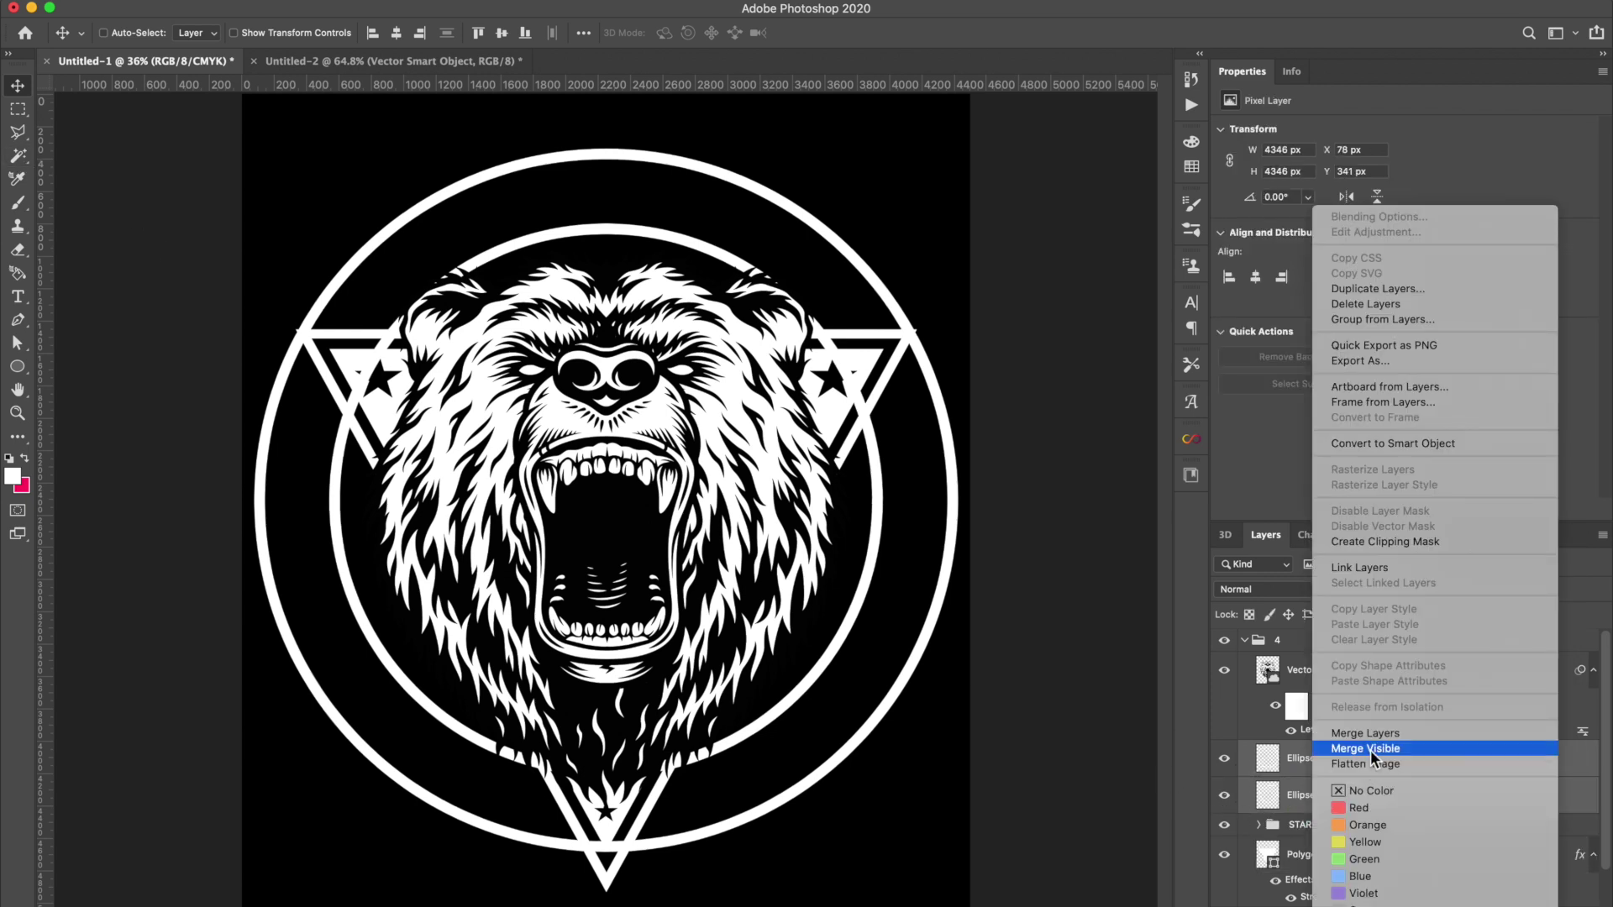
click(1365, 734)
click(18, 109)
drag(251, 309, 1210, 903)
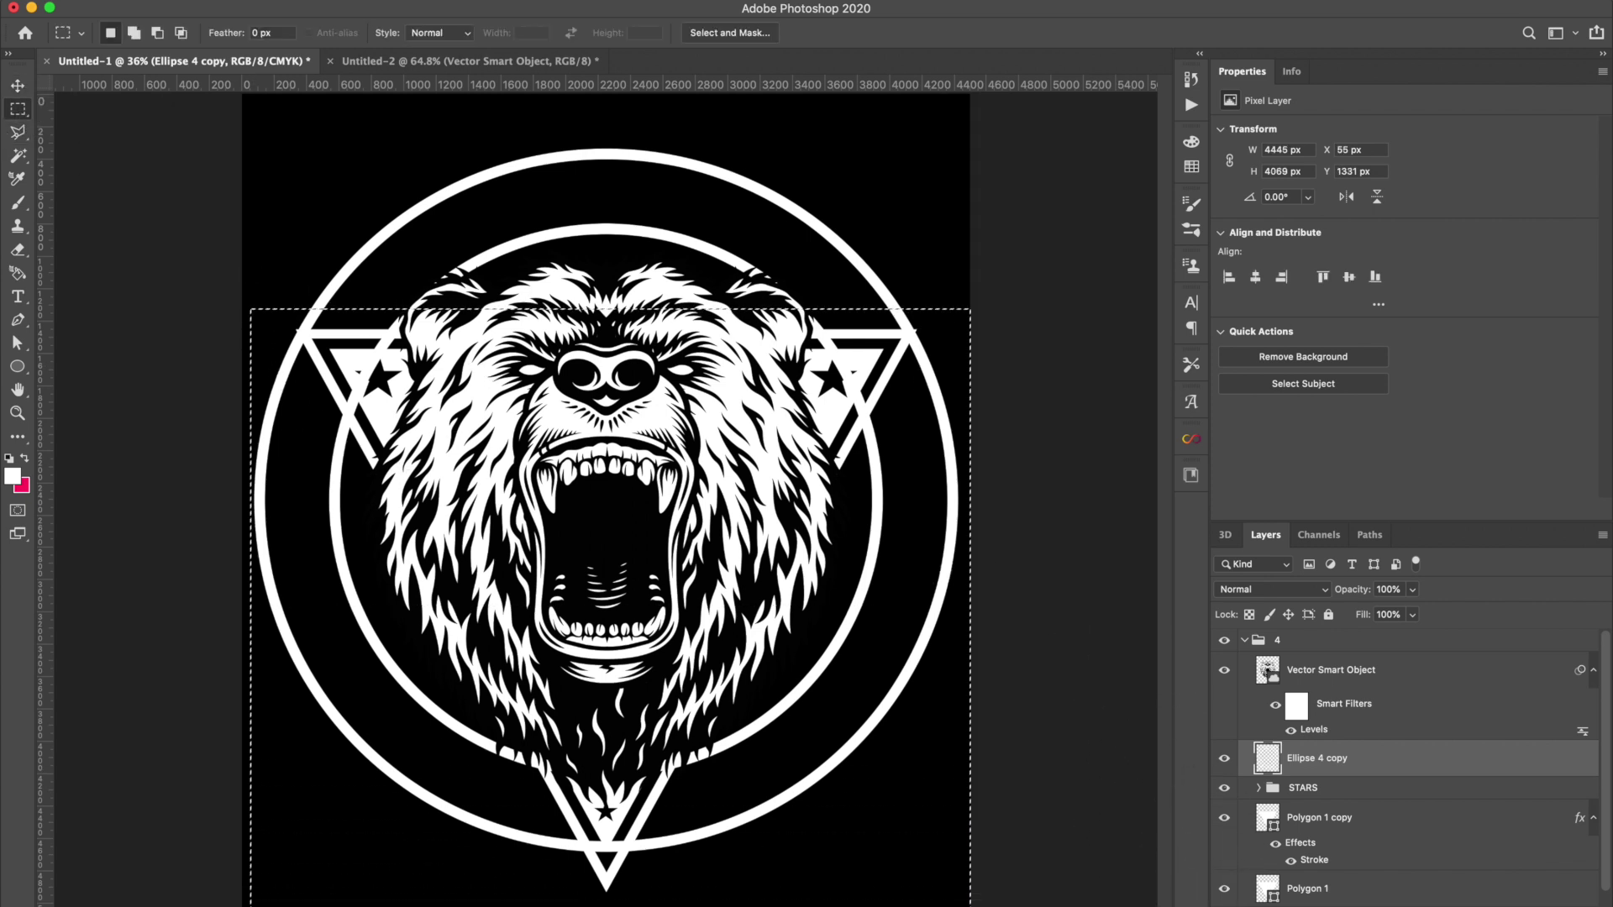
key(Delete)
key(cmd+d)
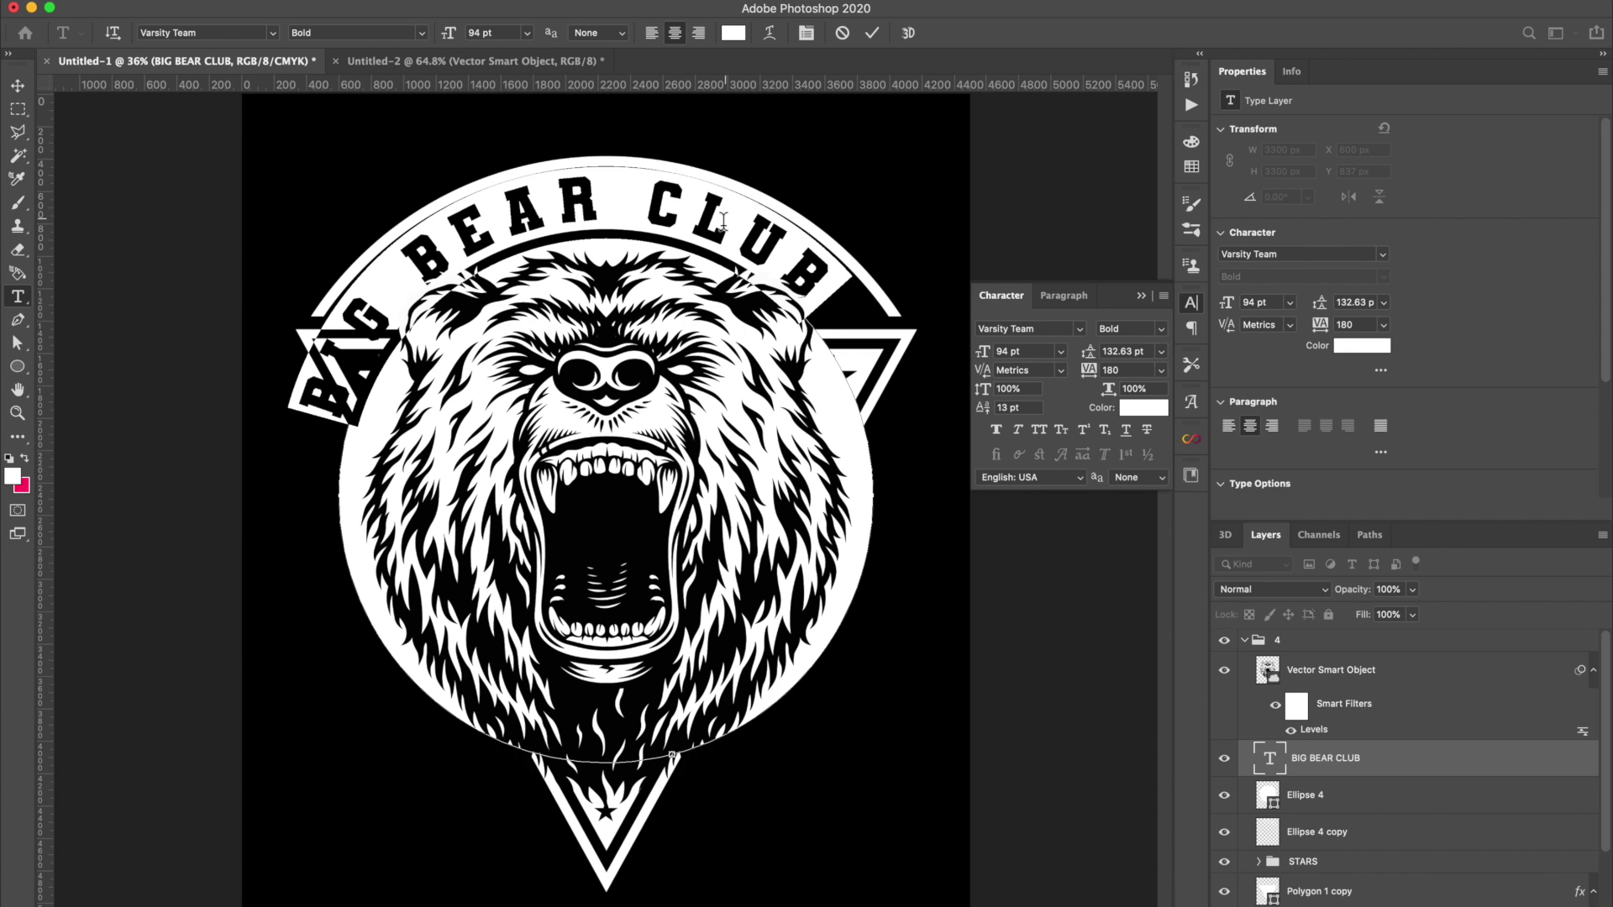
Slide BIG BEAR CLUB clockwise along its circle and adjust its letter spacing.
click(16, 343)
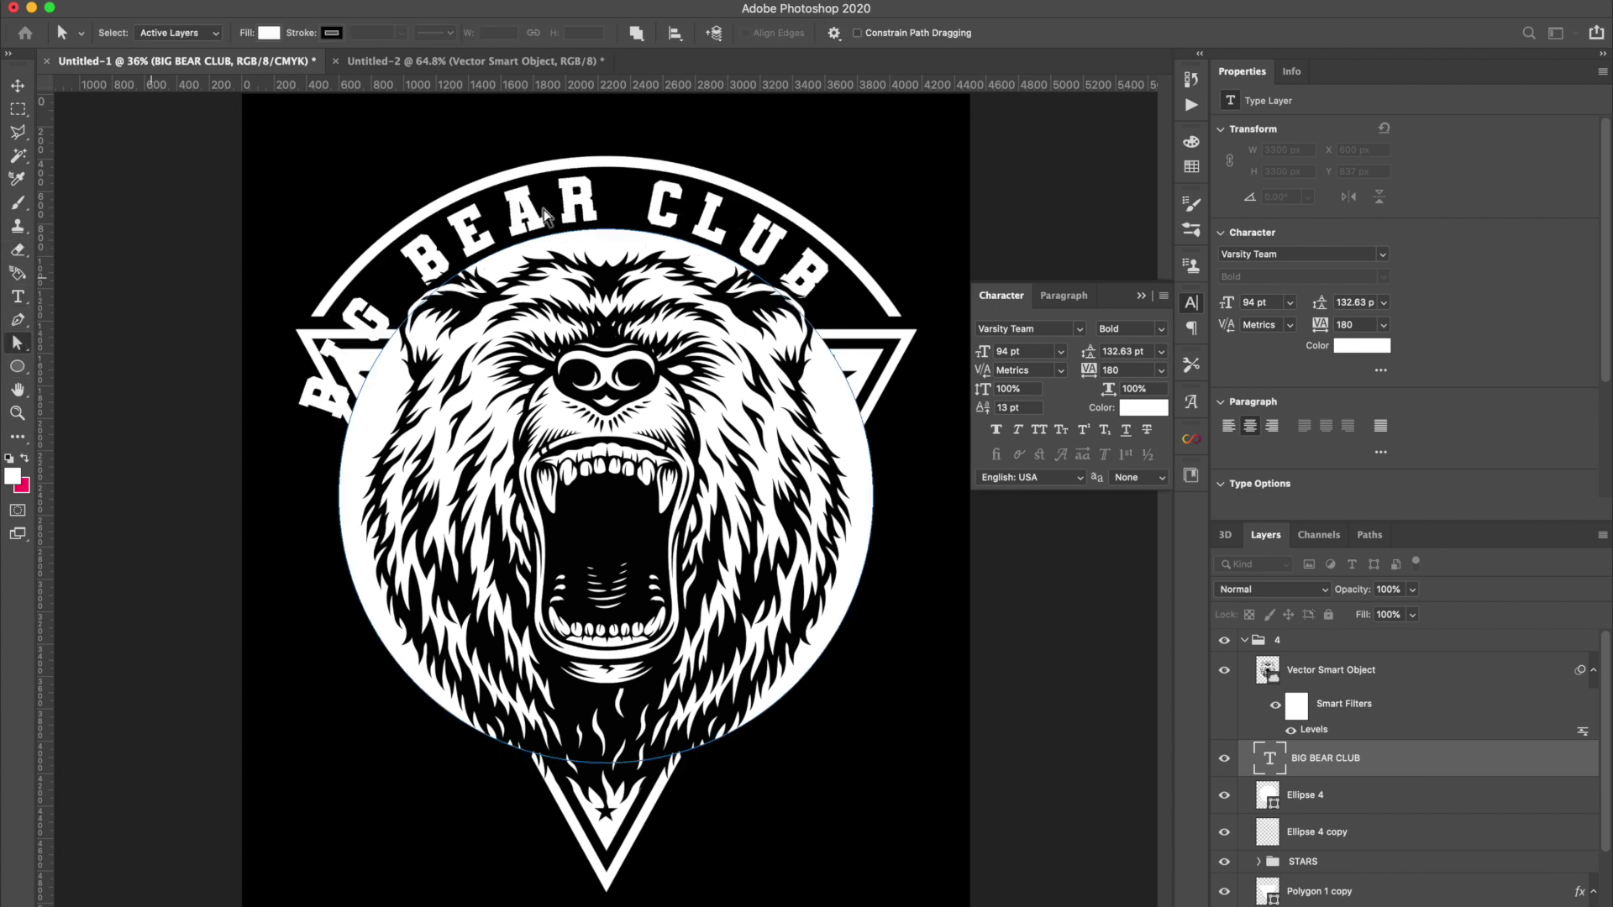
drag(615, 150, 664, 158)
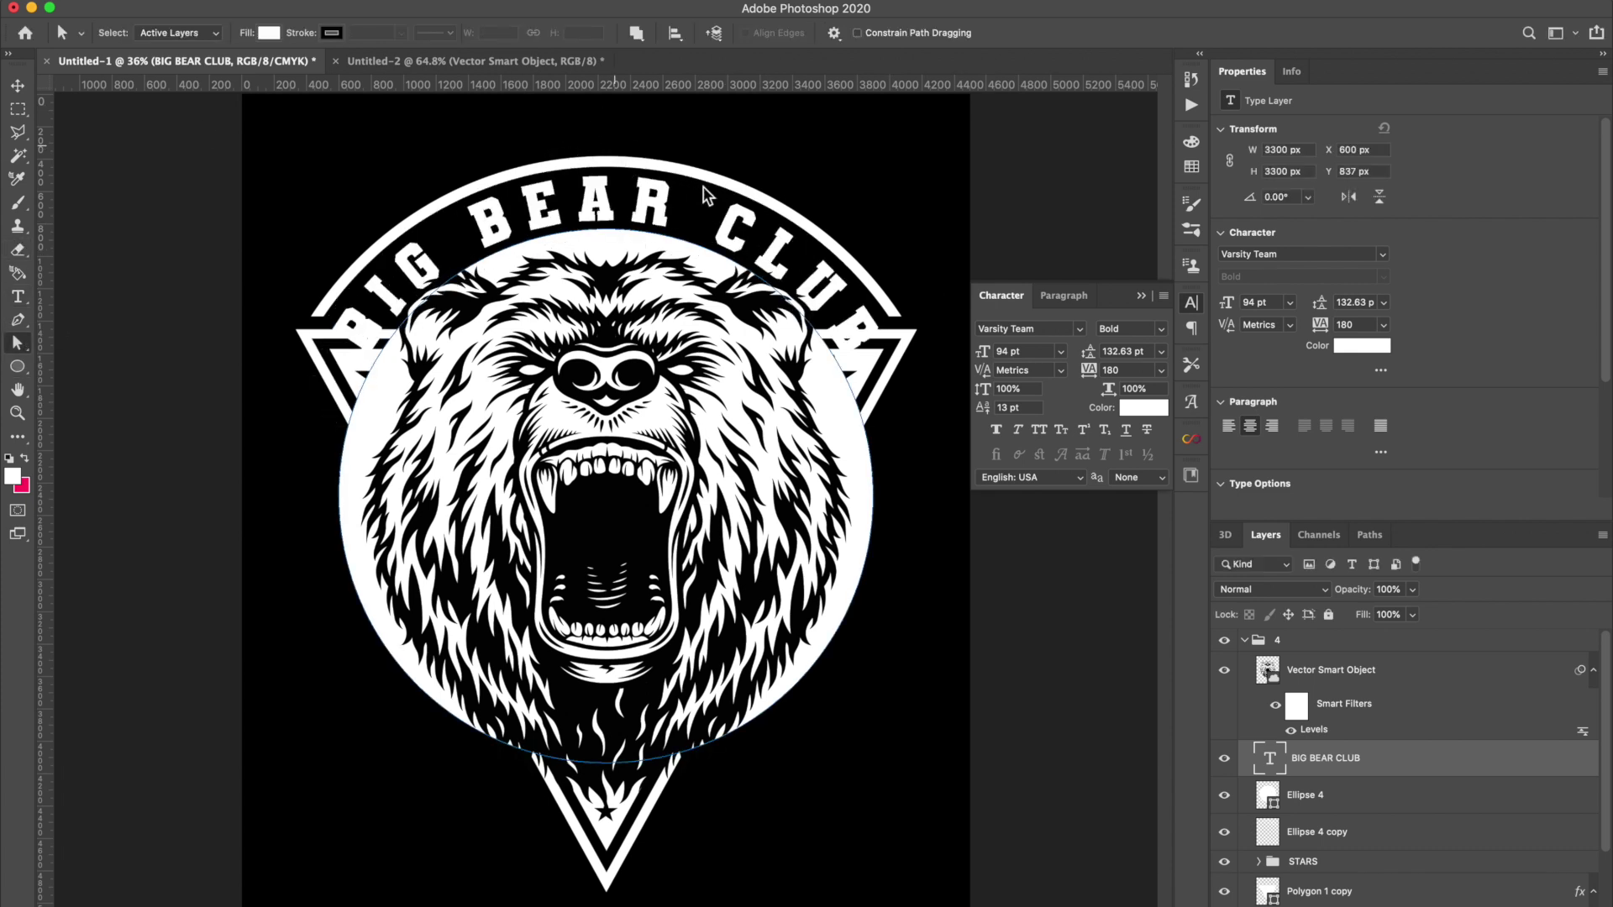
double_click(1270, 760)
key(alt+Left)
key(alt+Left)
key(alt+Left)
key(alt+Left)
key(alt+Left)
key(alt+Left)
key(alt+Left)
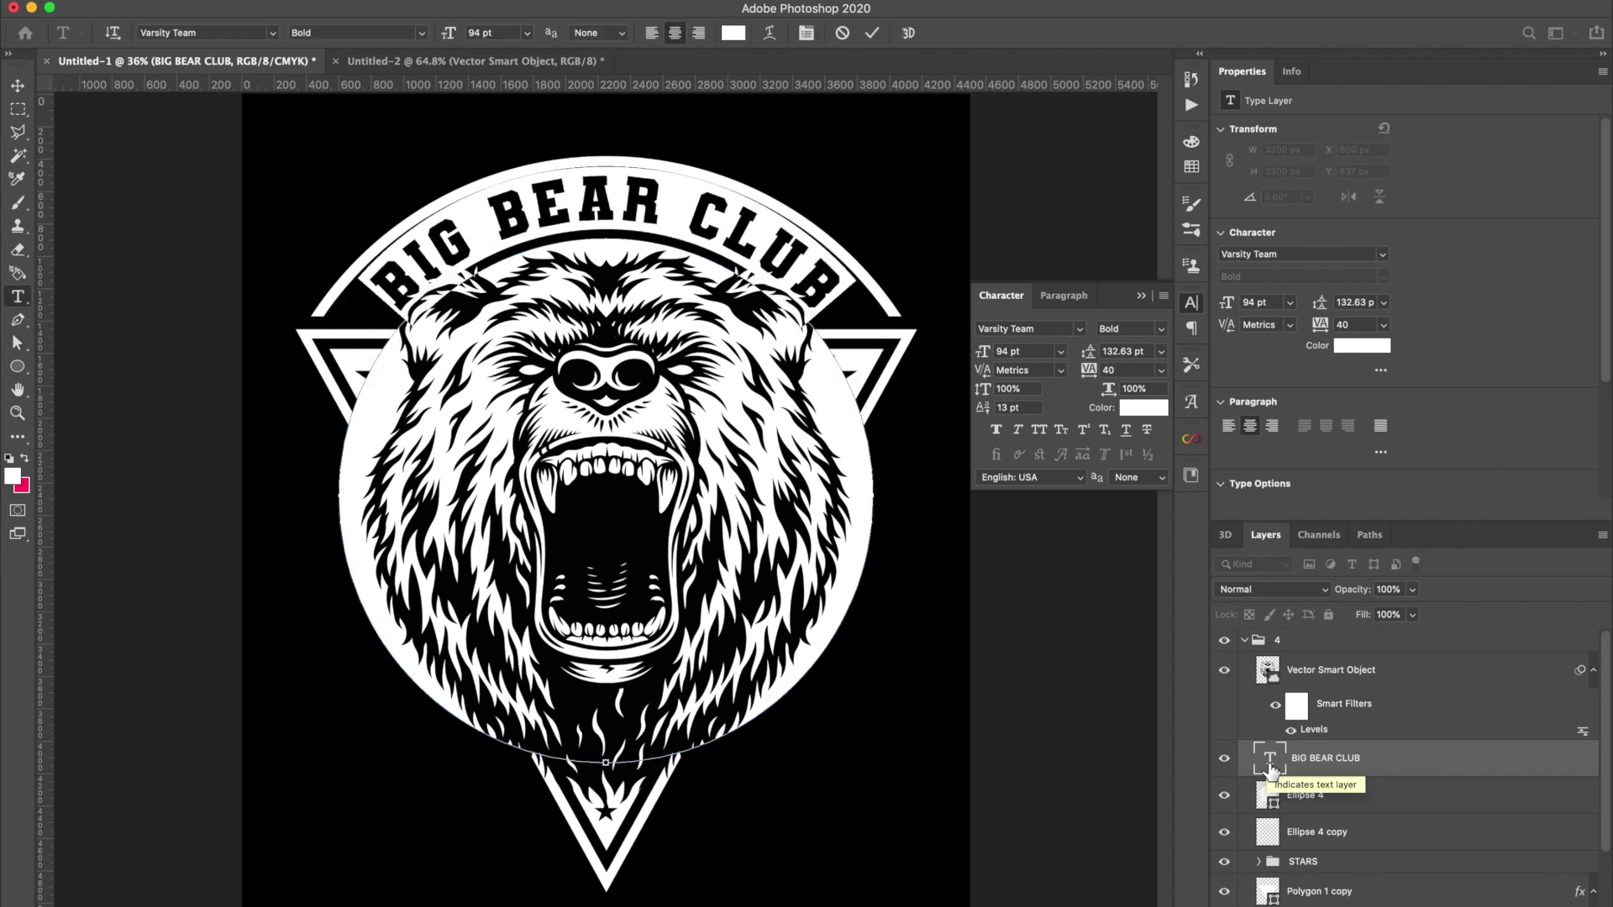
key(alt+Right)
key(alt+Right)
key(alt+Right)
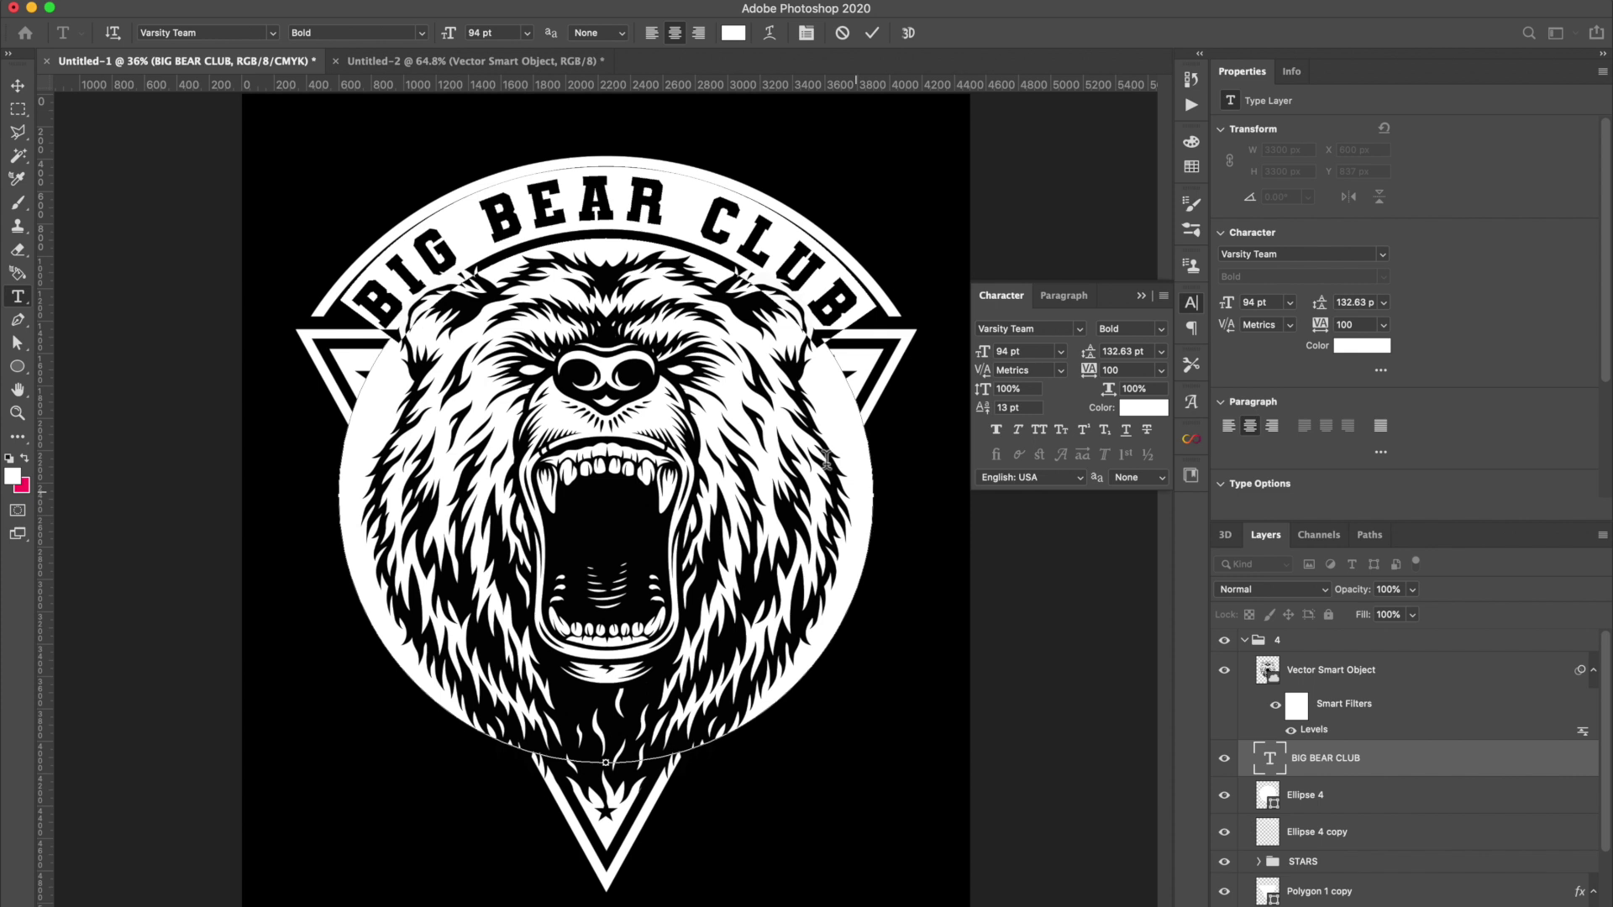
click(618, 233)
Set the curved text to the Brothers OT font at 103 pt.
click(194, 32)
click(16, 87)
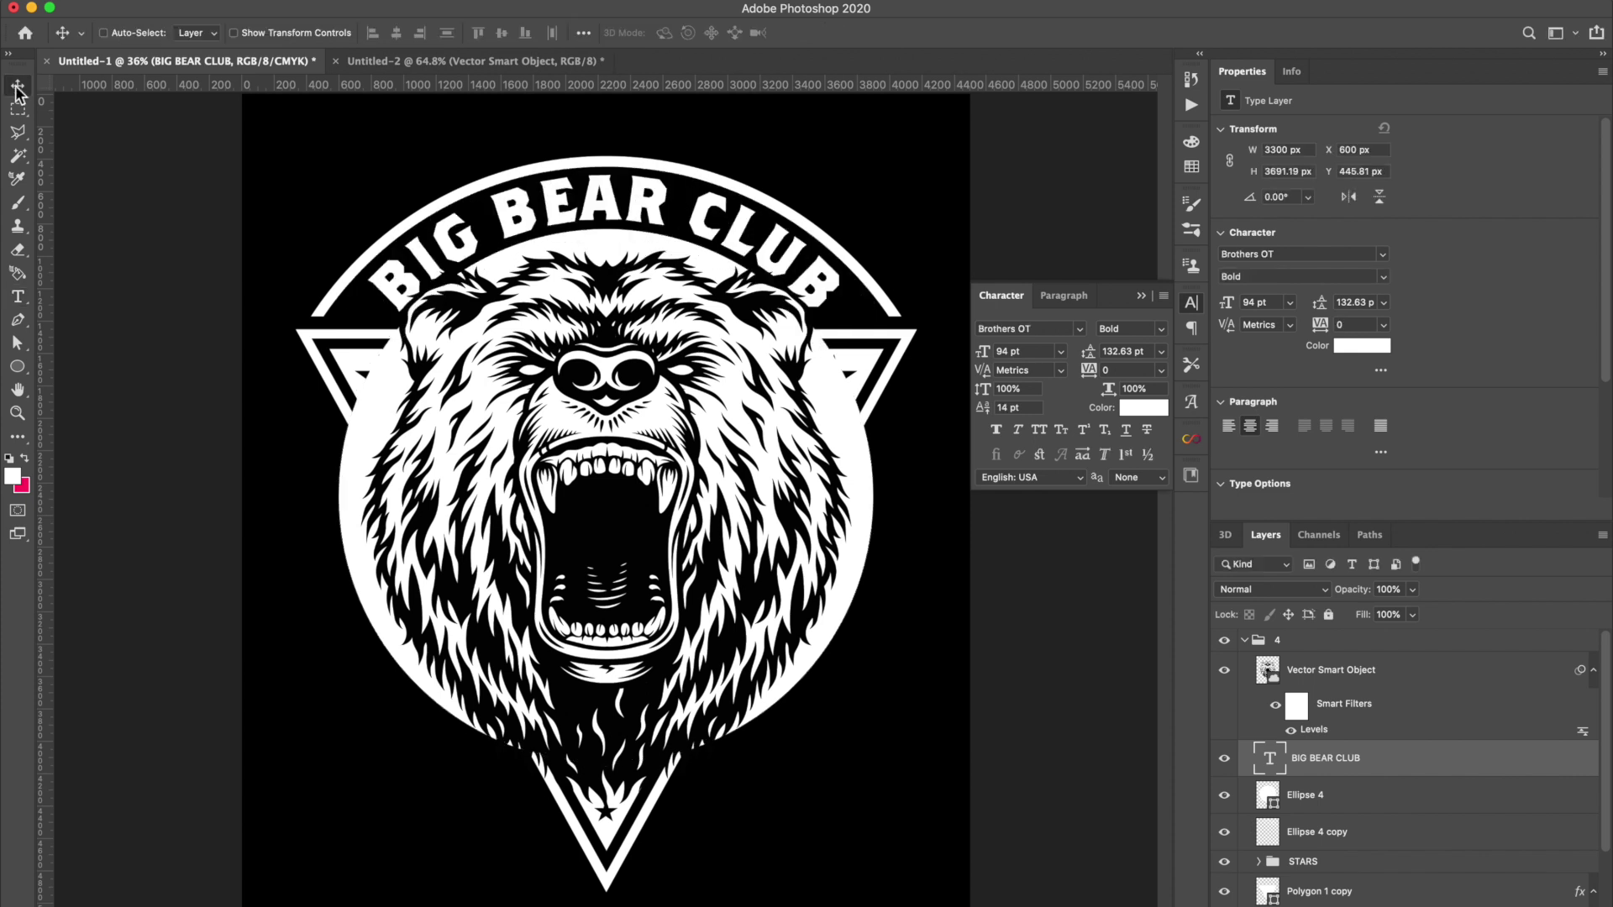
double_click(1269, 759)
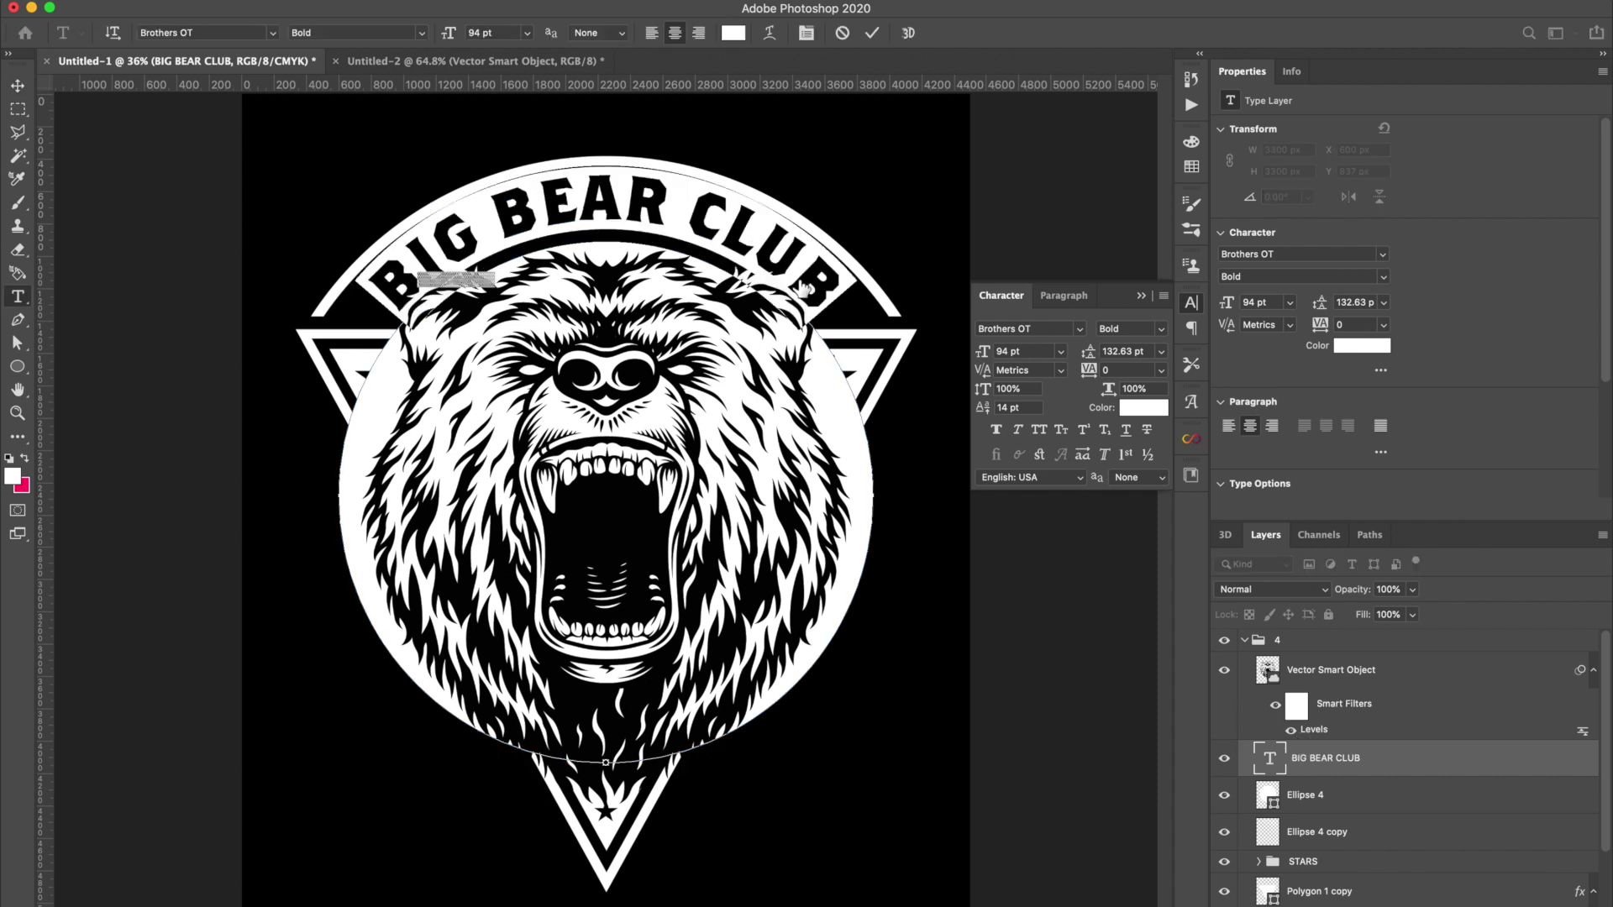
drag(445, 34, 448, 36)
double_click(529, 202)
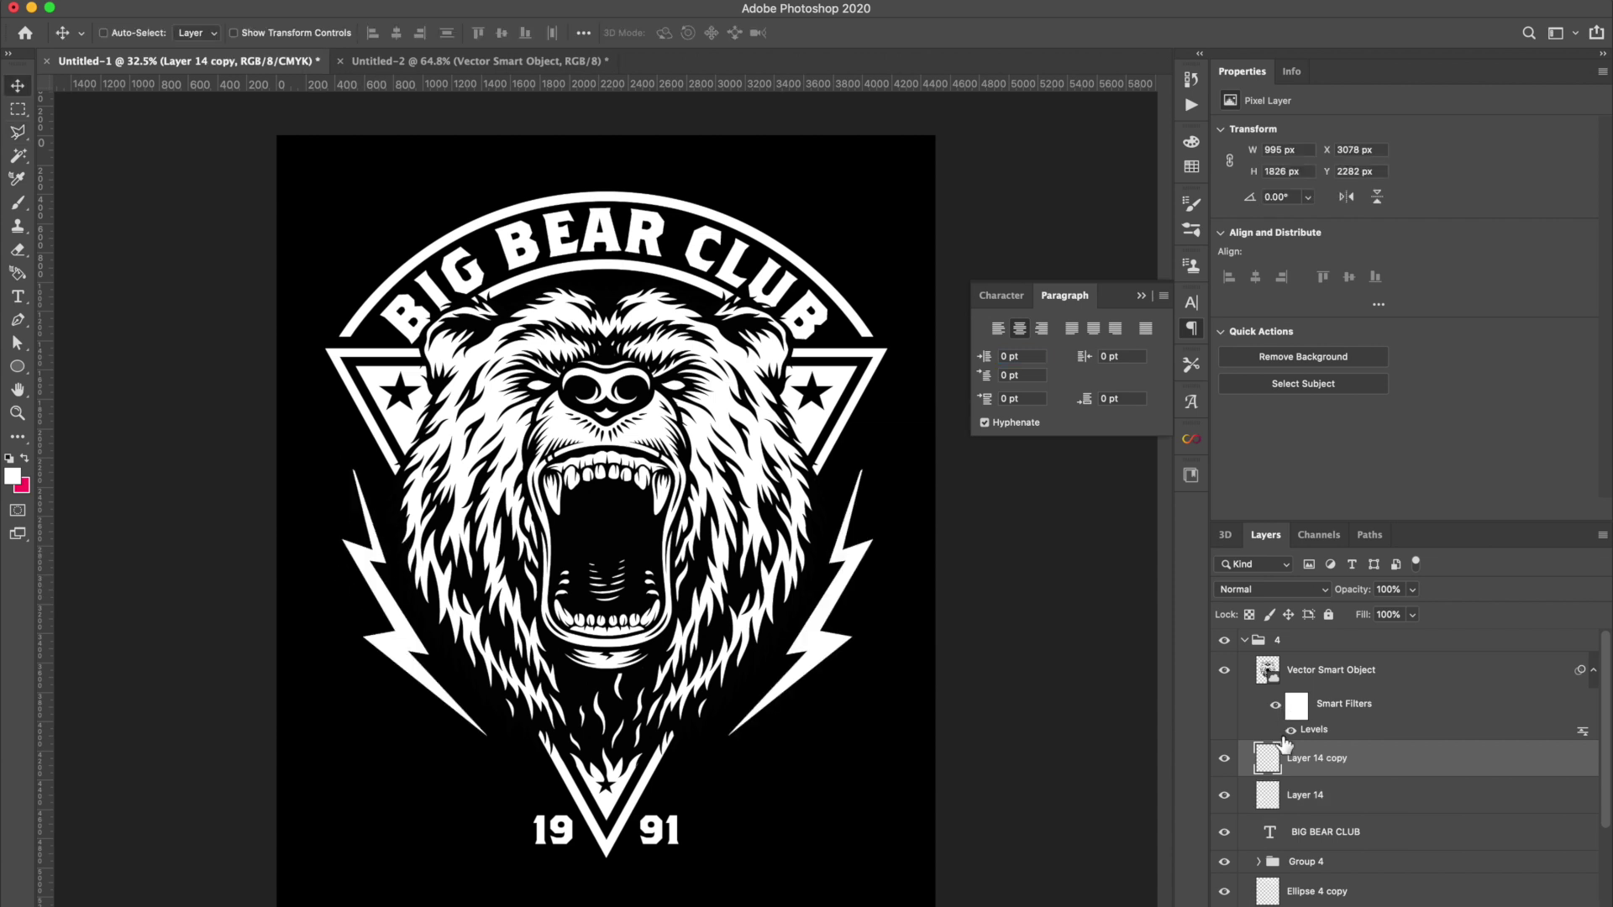
Group the lightning bolts, centre them on the canvas, and name the group BOLTS.
key(ctrl+g)
key(ctrl+a)
click(404, 33)
key(ctrl+d)
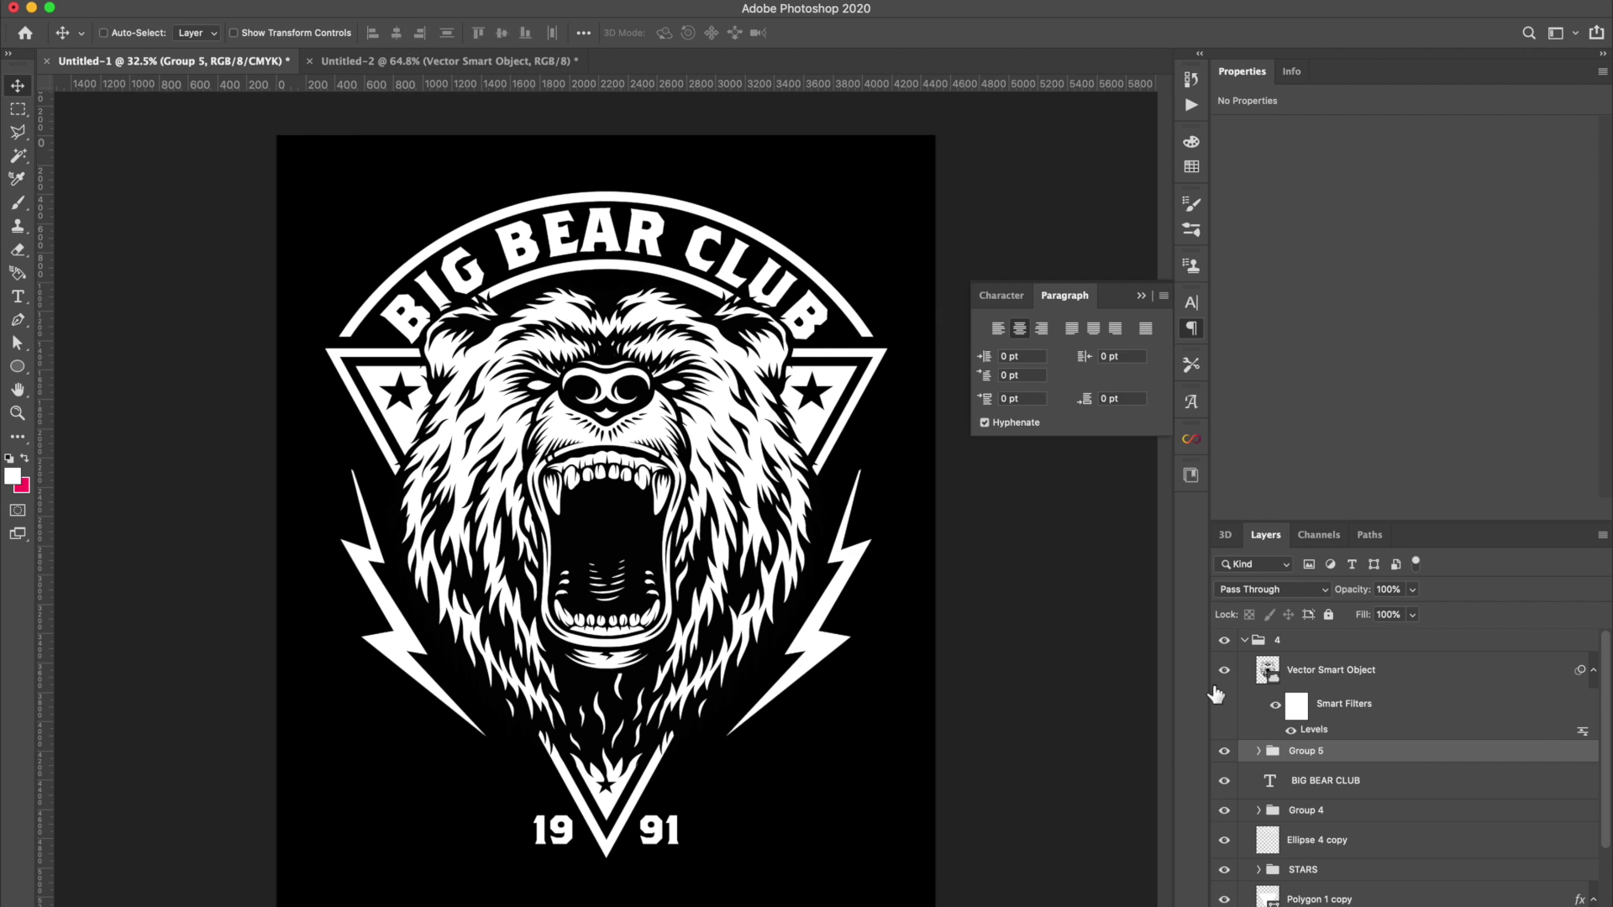
double_click(1307, 751)
text(BOLTS)
key(Return)
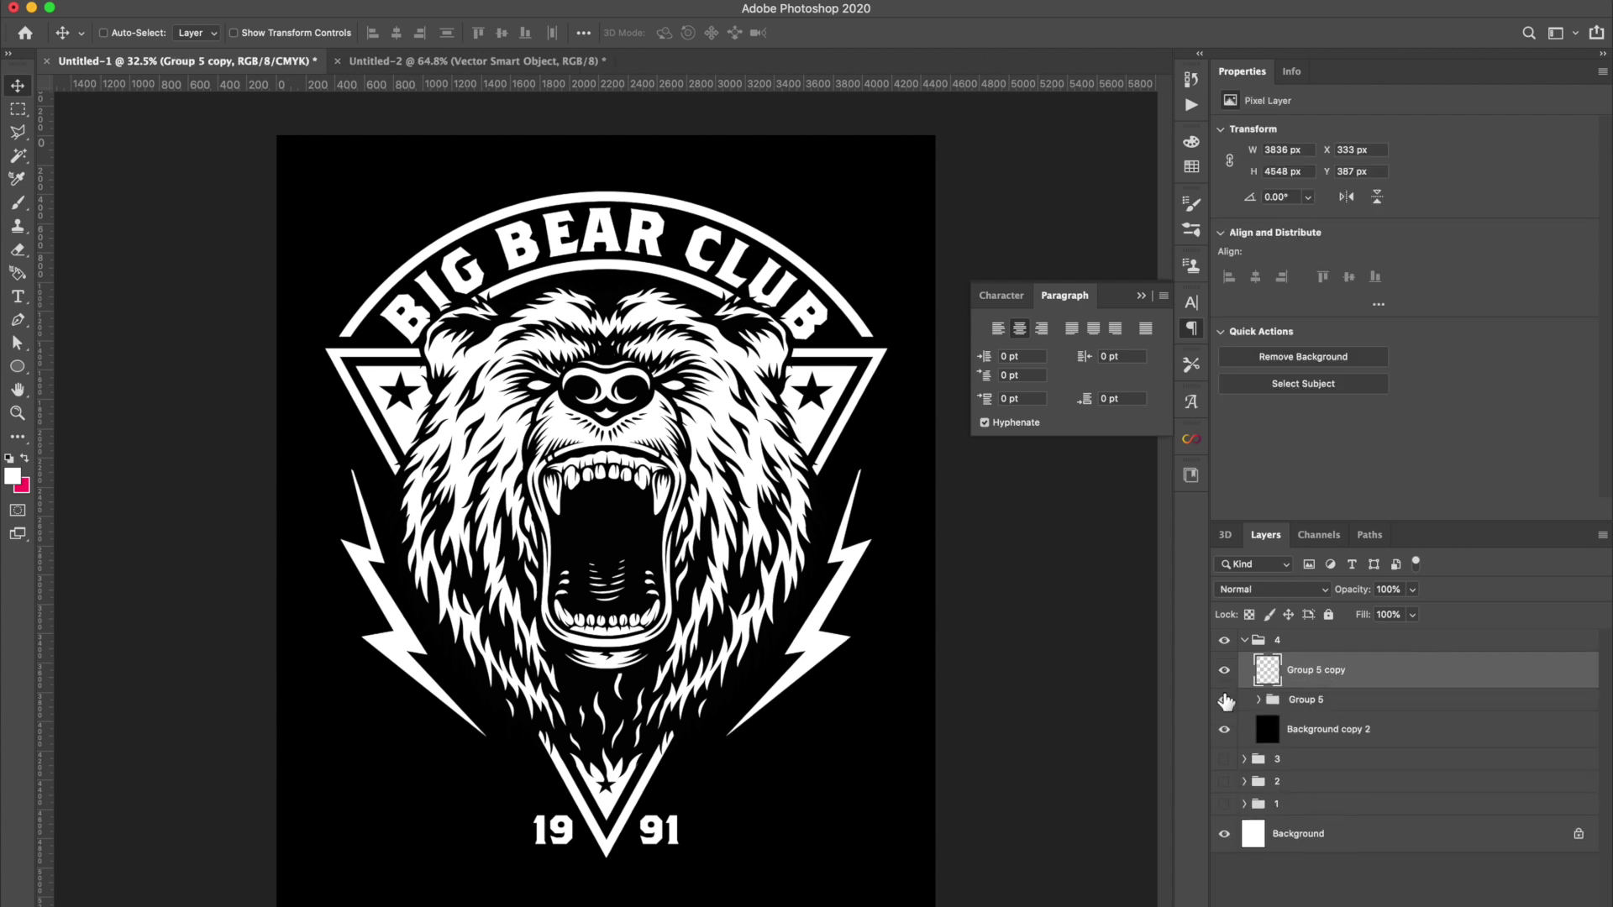
Add a Gradient Fill layer and set its left colour stop to red df1212.
click(1526, 903)
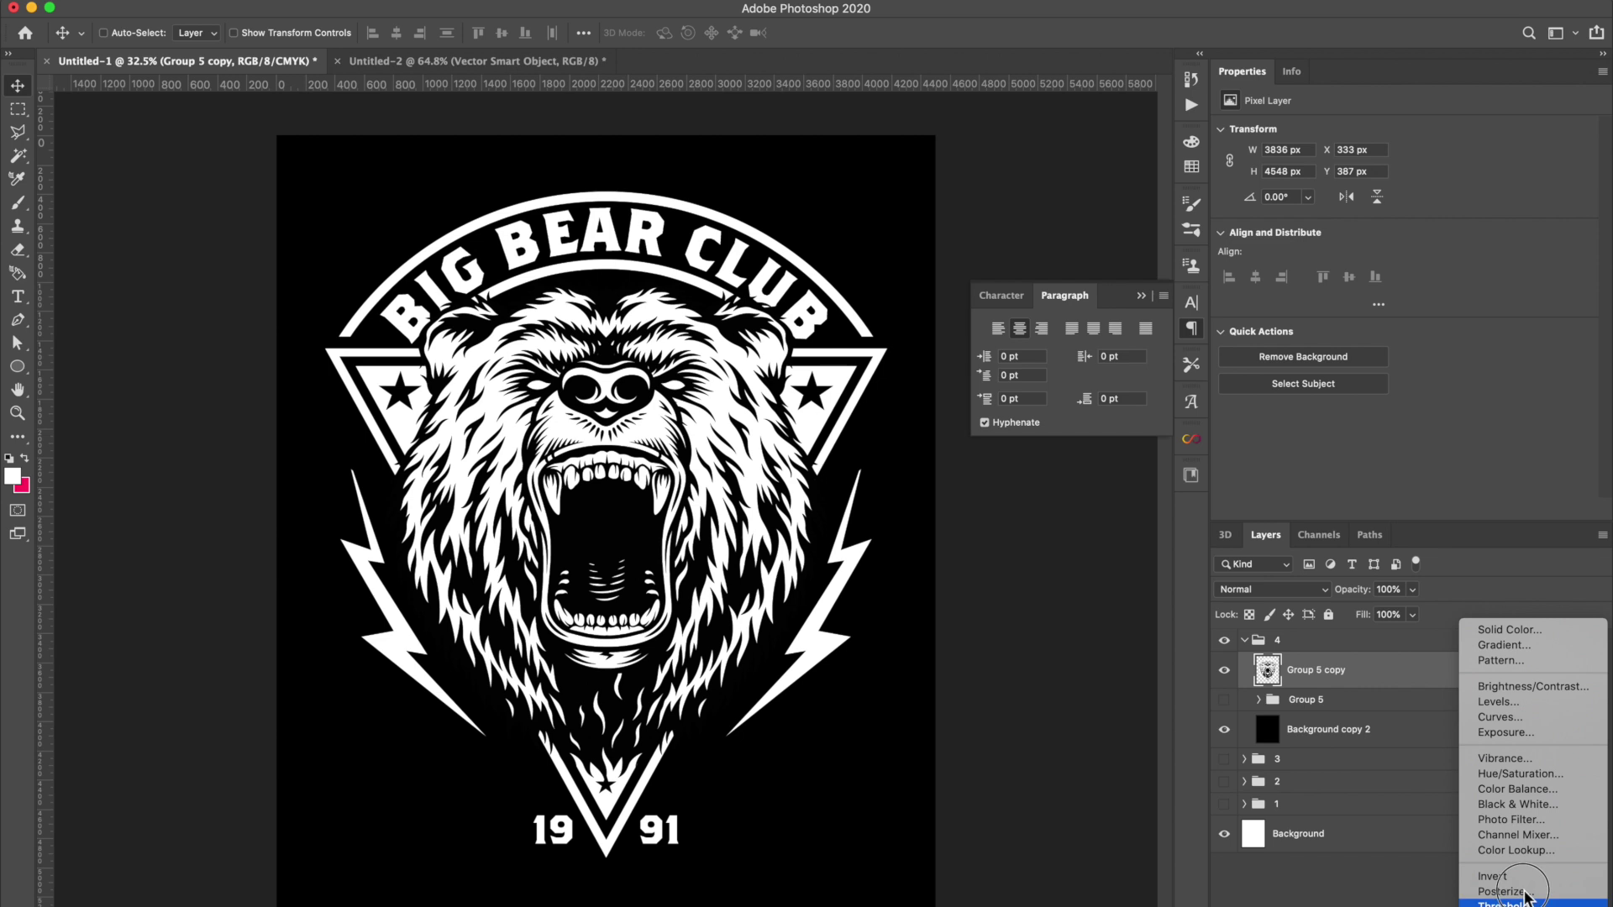
click(1501, 647)
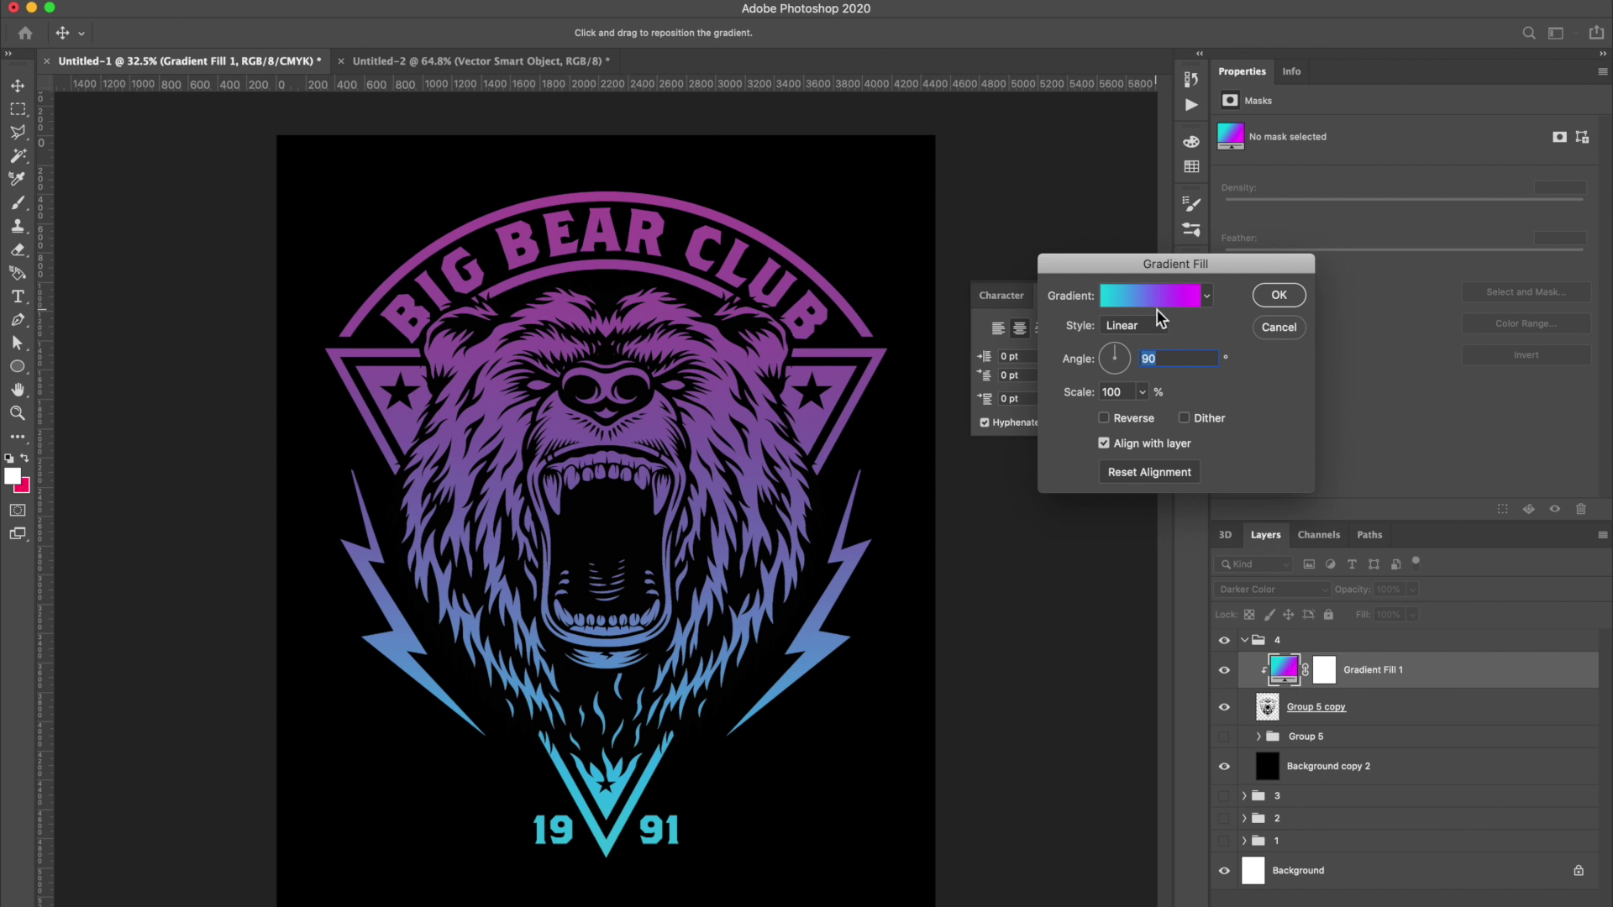
click(1161, 298)
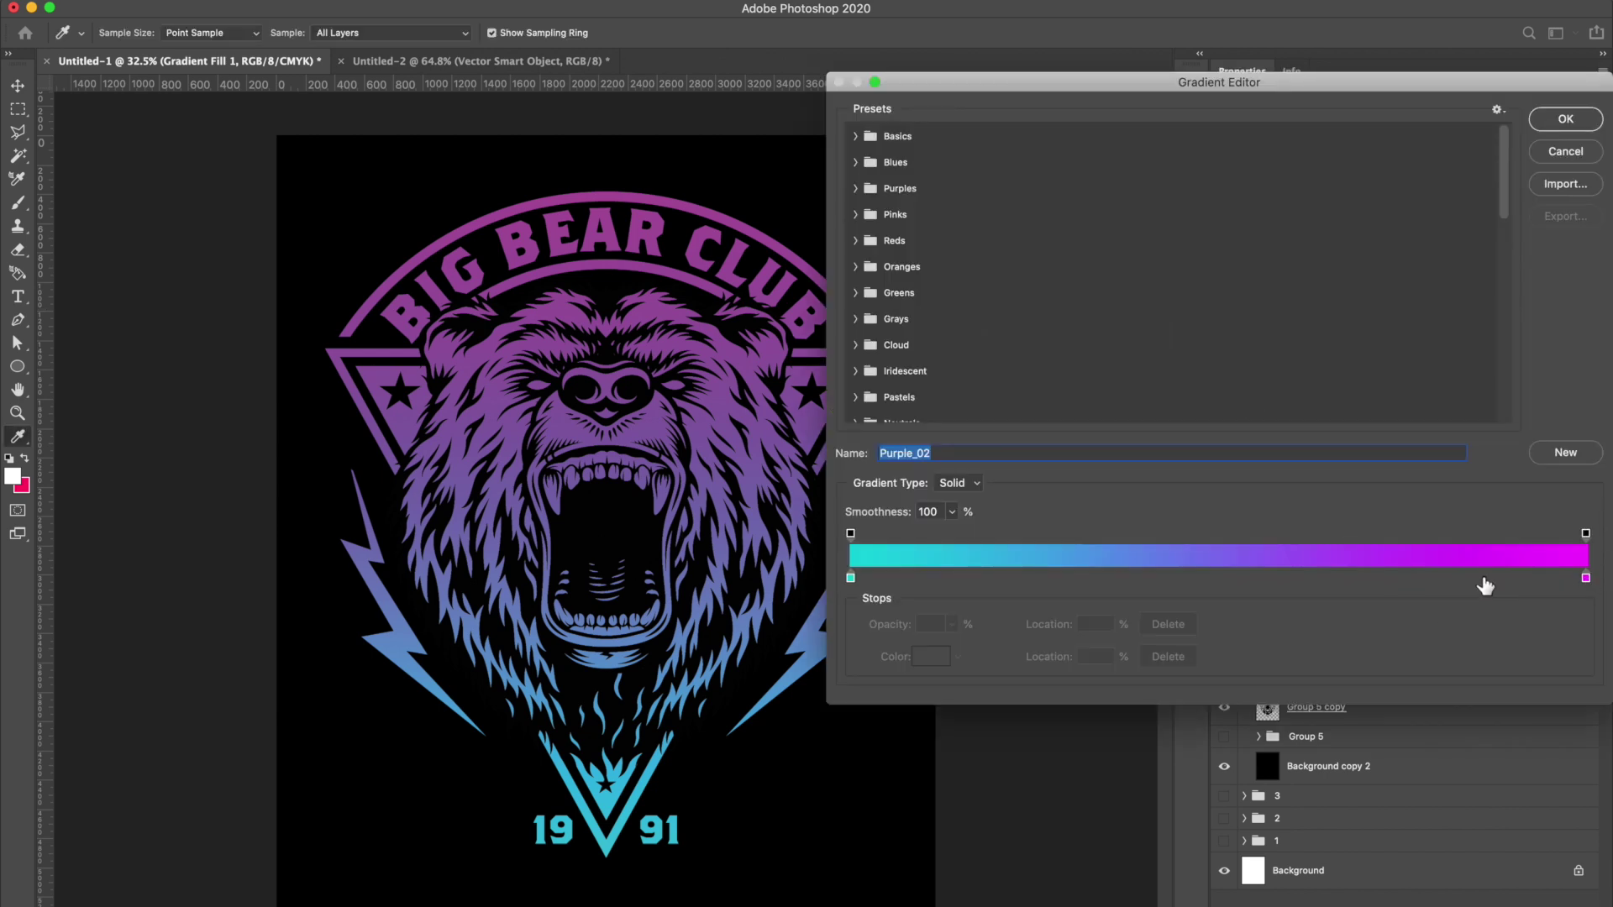
double_click(851, 579)
text(df1212)
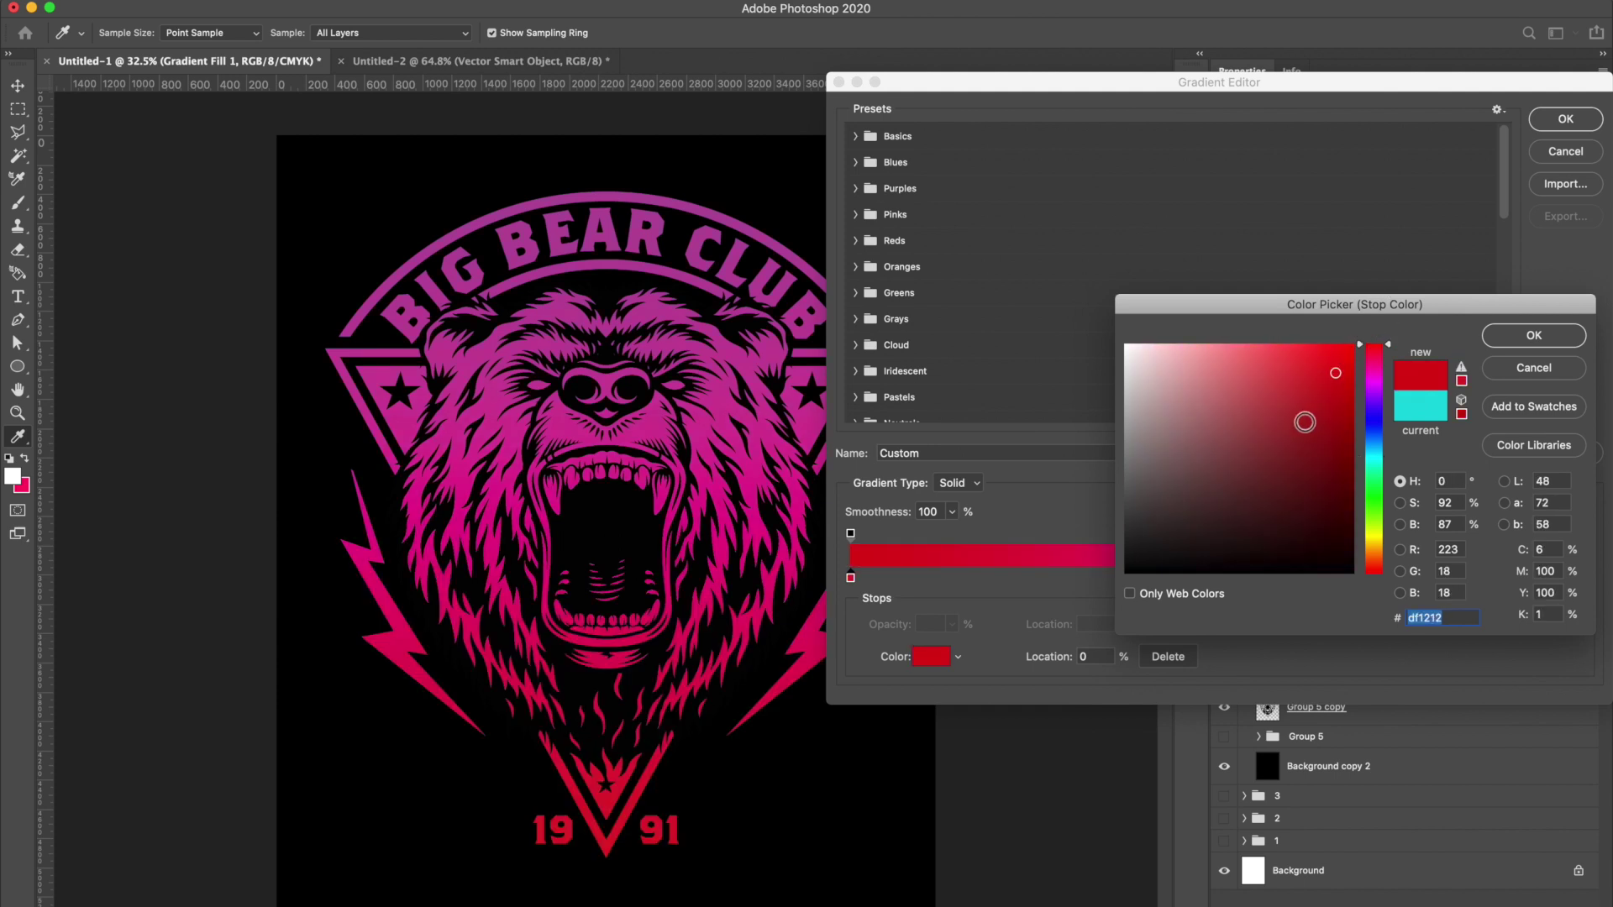
click(1534, 334)
Make the right gradient stop yellow and set the gradient angle to -90.
double_click(1575, 579)
drag(1371, 373, 1372, 535)
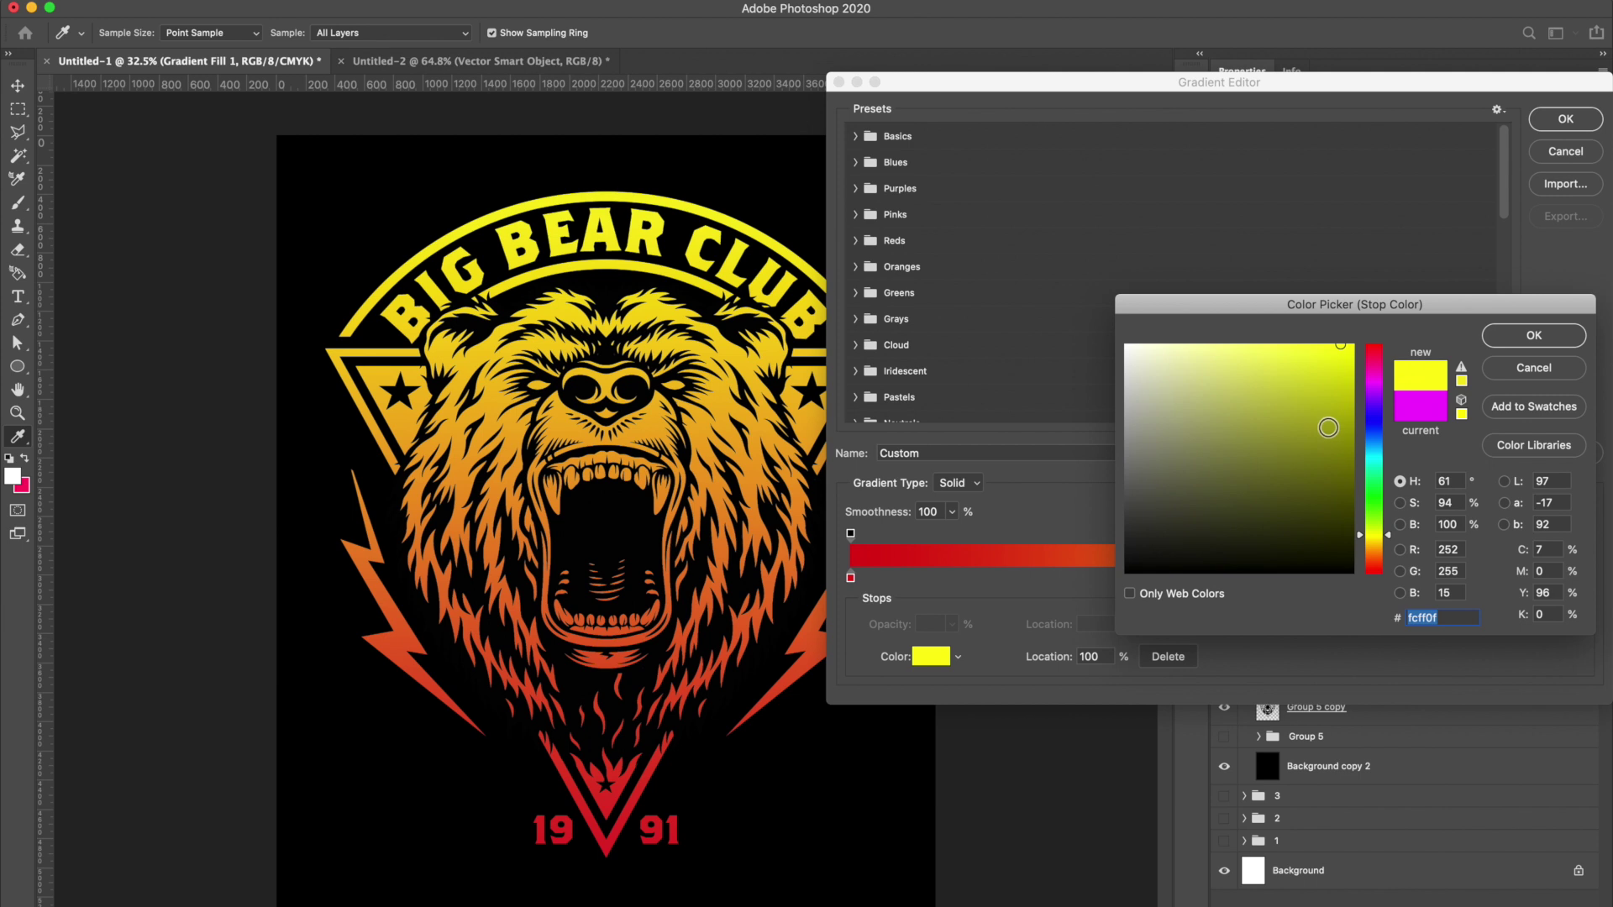
drag(1372, 535, 1379, 551)
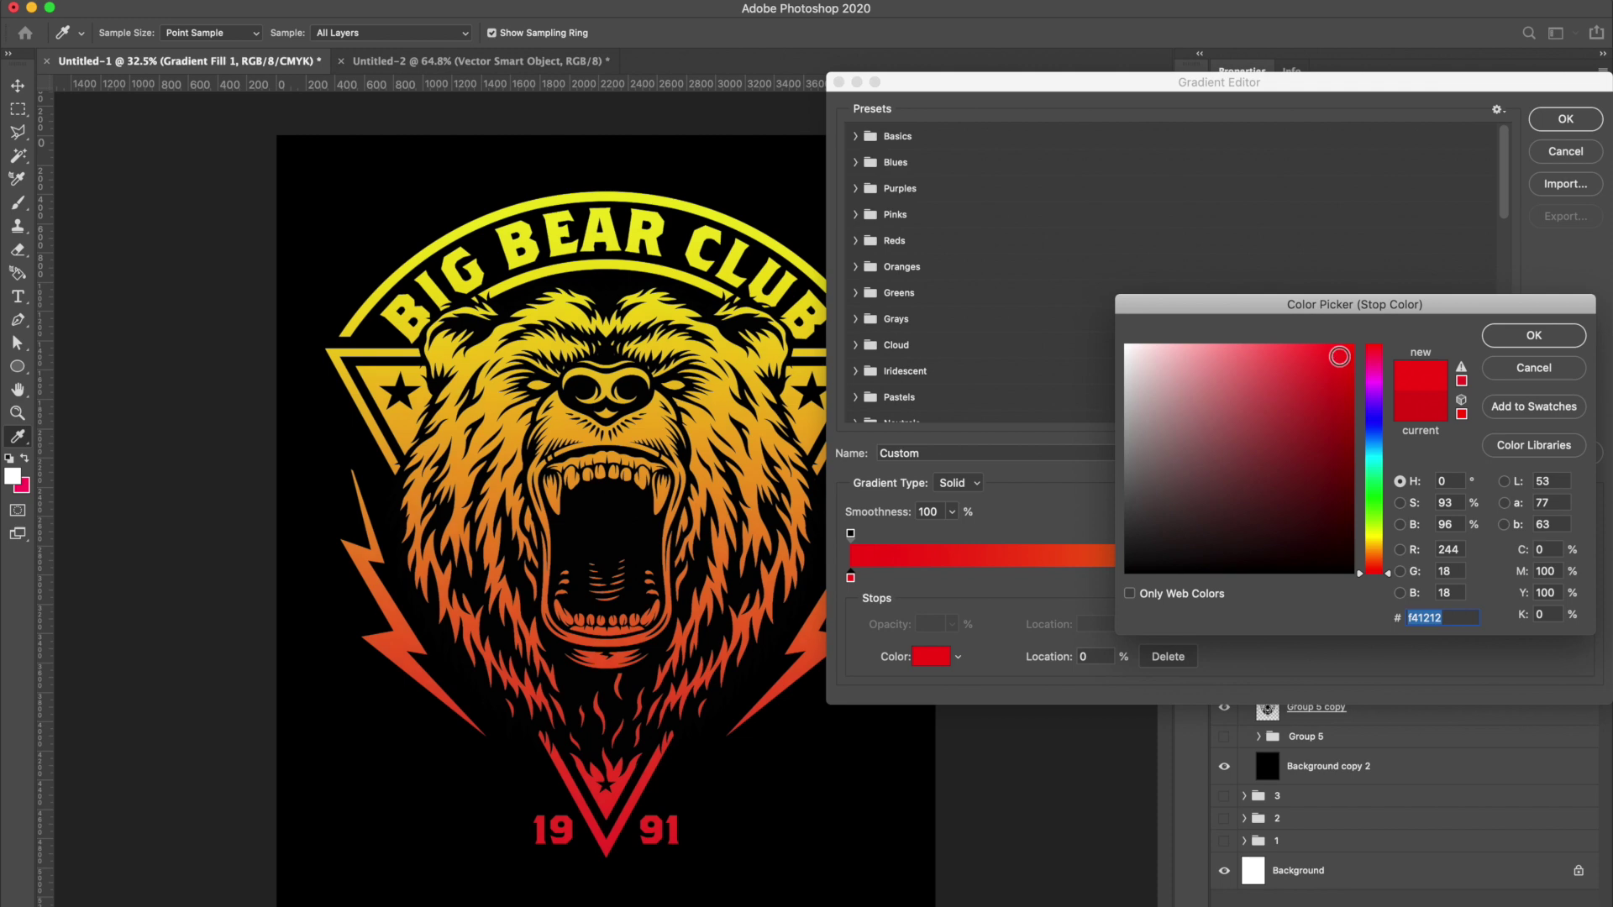
click(1539, 341)
click(1566, 120)
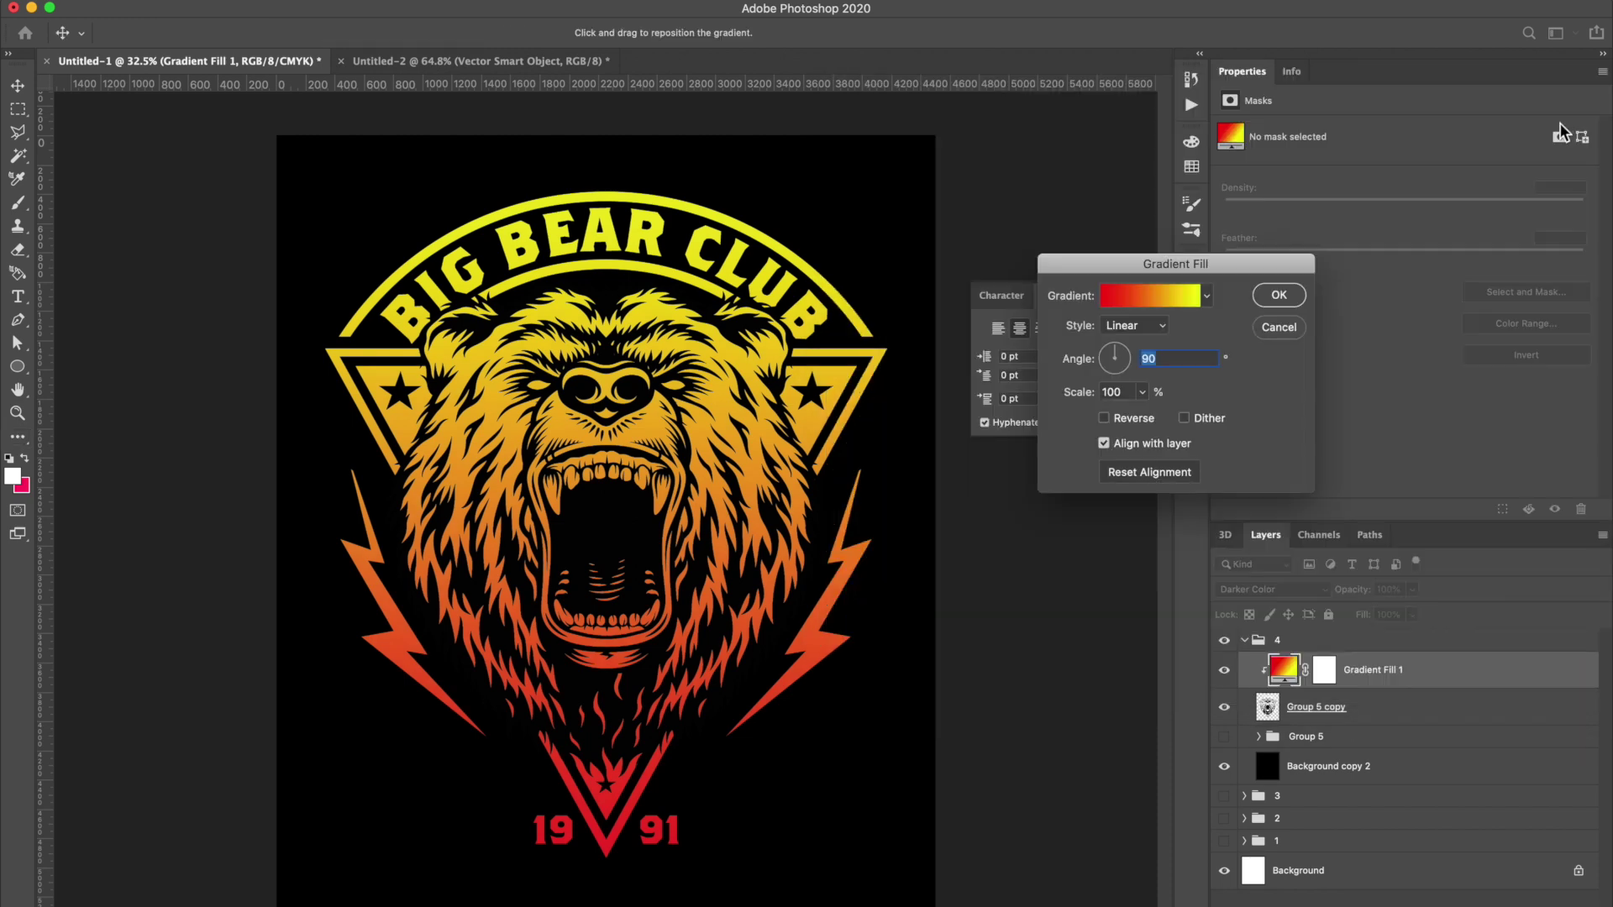
text(-90)
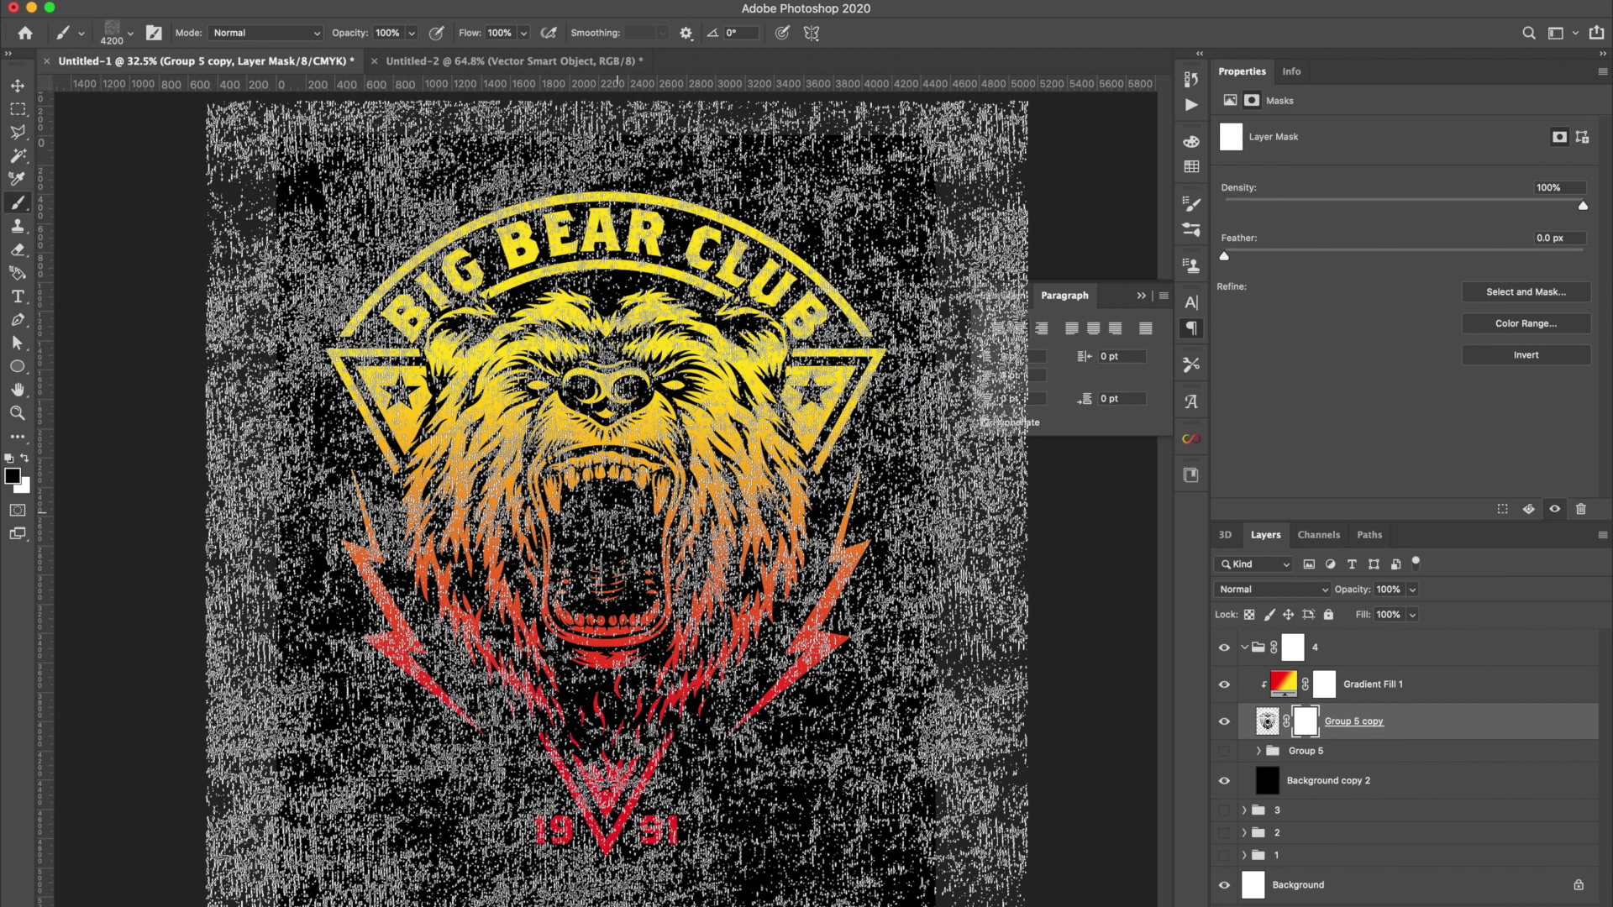
Stamp a grunge texture into the gradient badge's layer mask and briefly preview the first badge design.
click(616, 510)
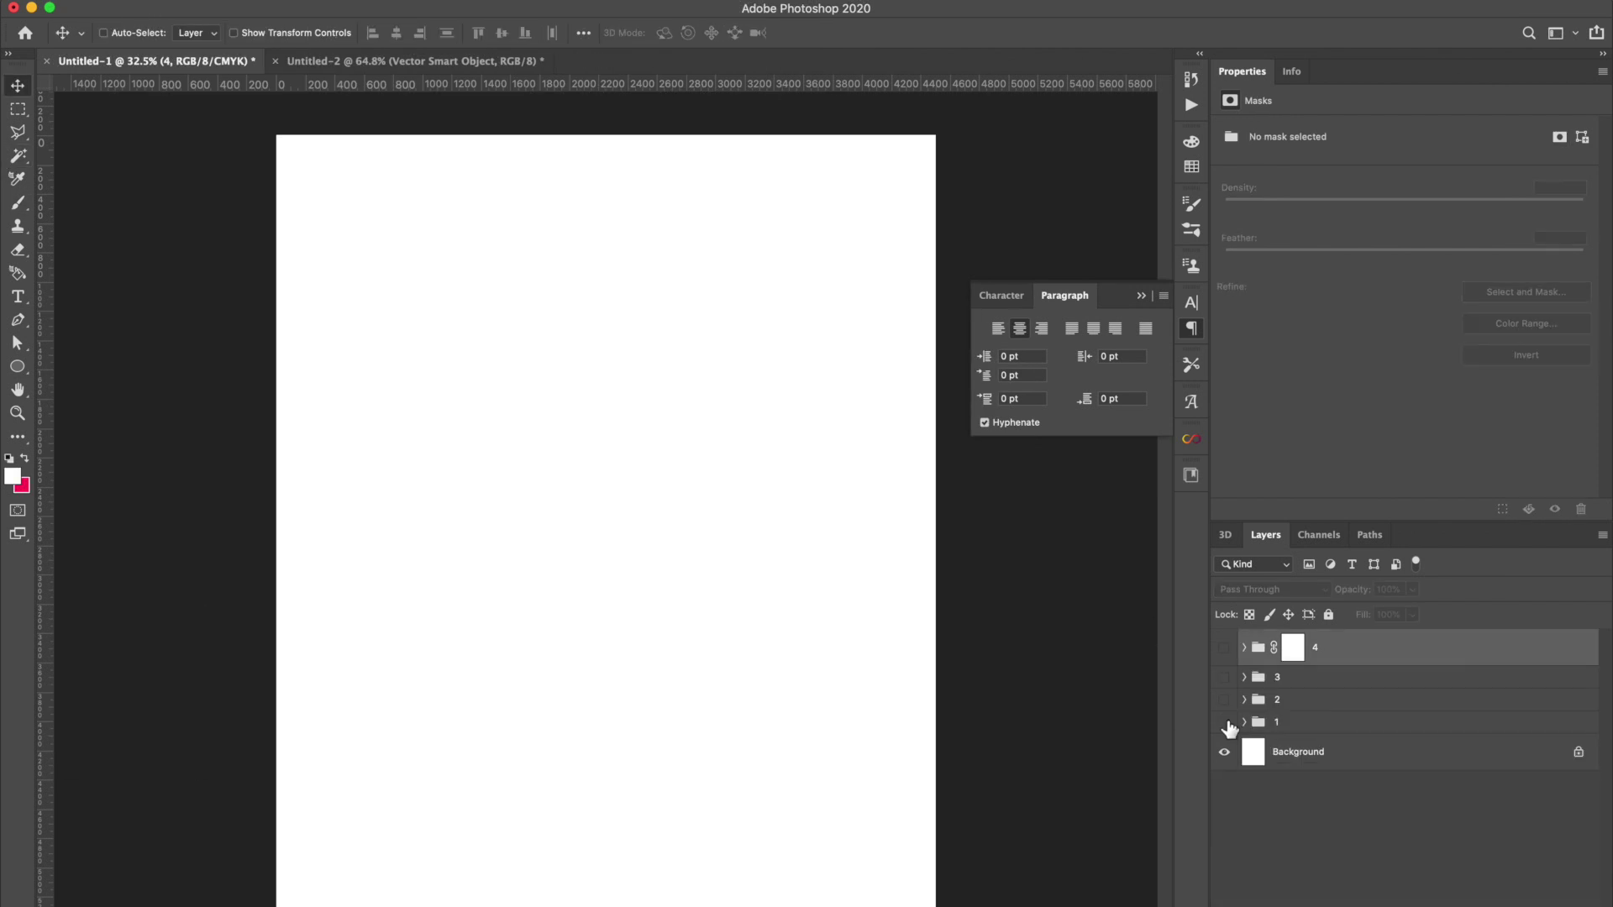
click(1224, 721)
click(1224, 722)
Compare the other badge designs, leave BIG BEAR CLUB visible, and switch to Untitled-2.
click(1224, 698)
click(1224, 699)
click(1223, 699)
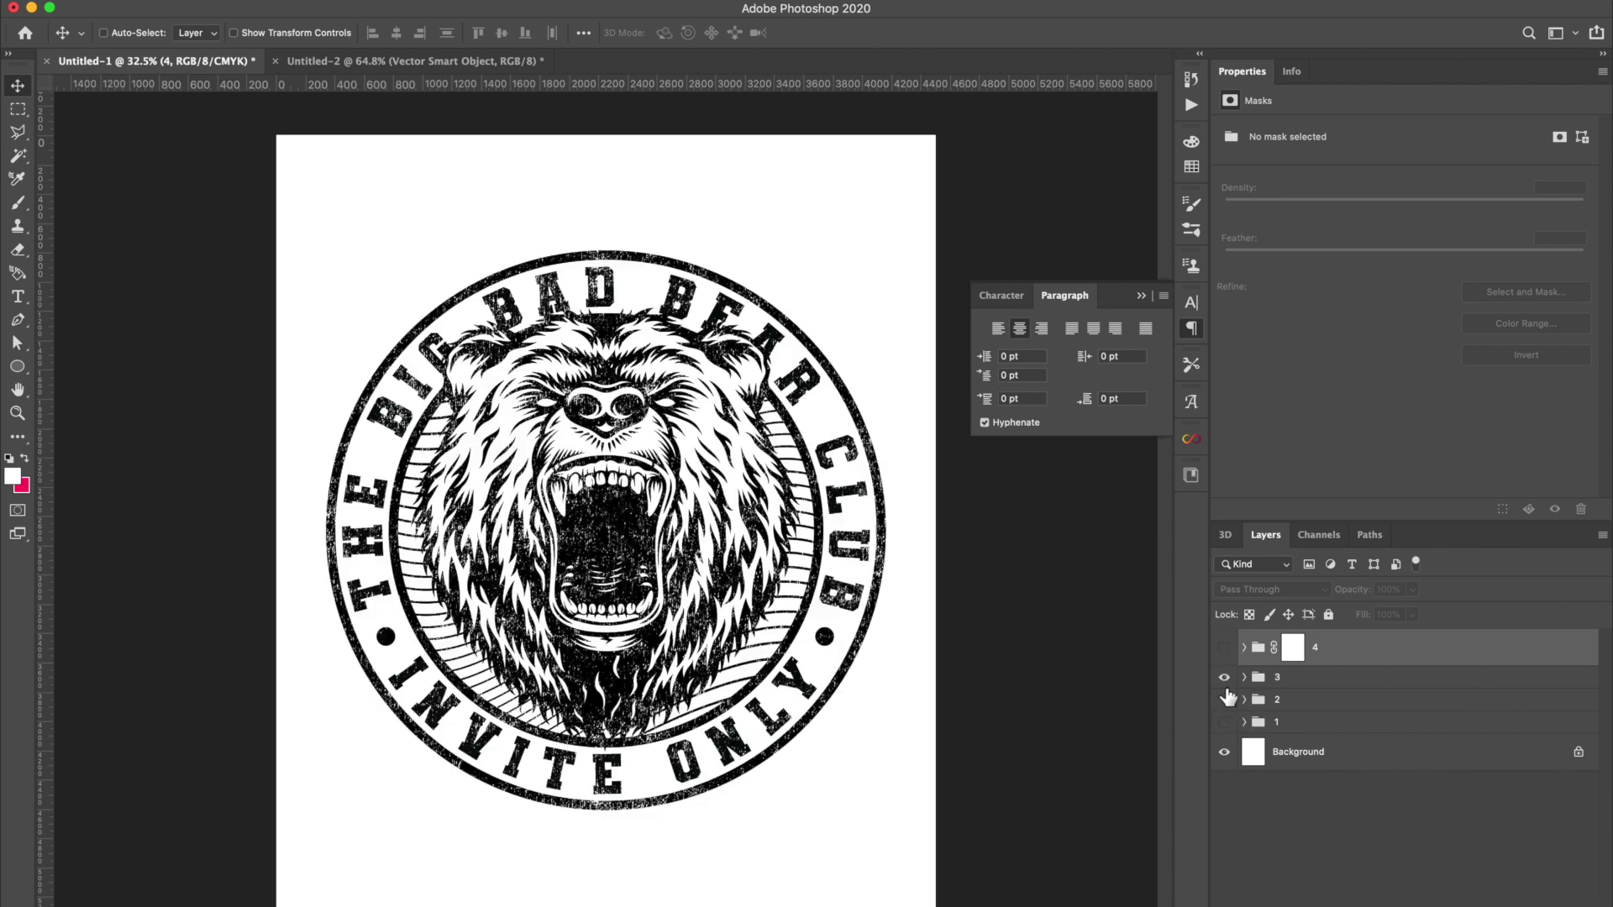
click(1224, 699)
click(1224, 647)
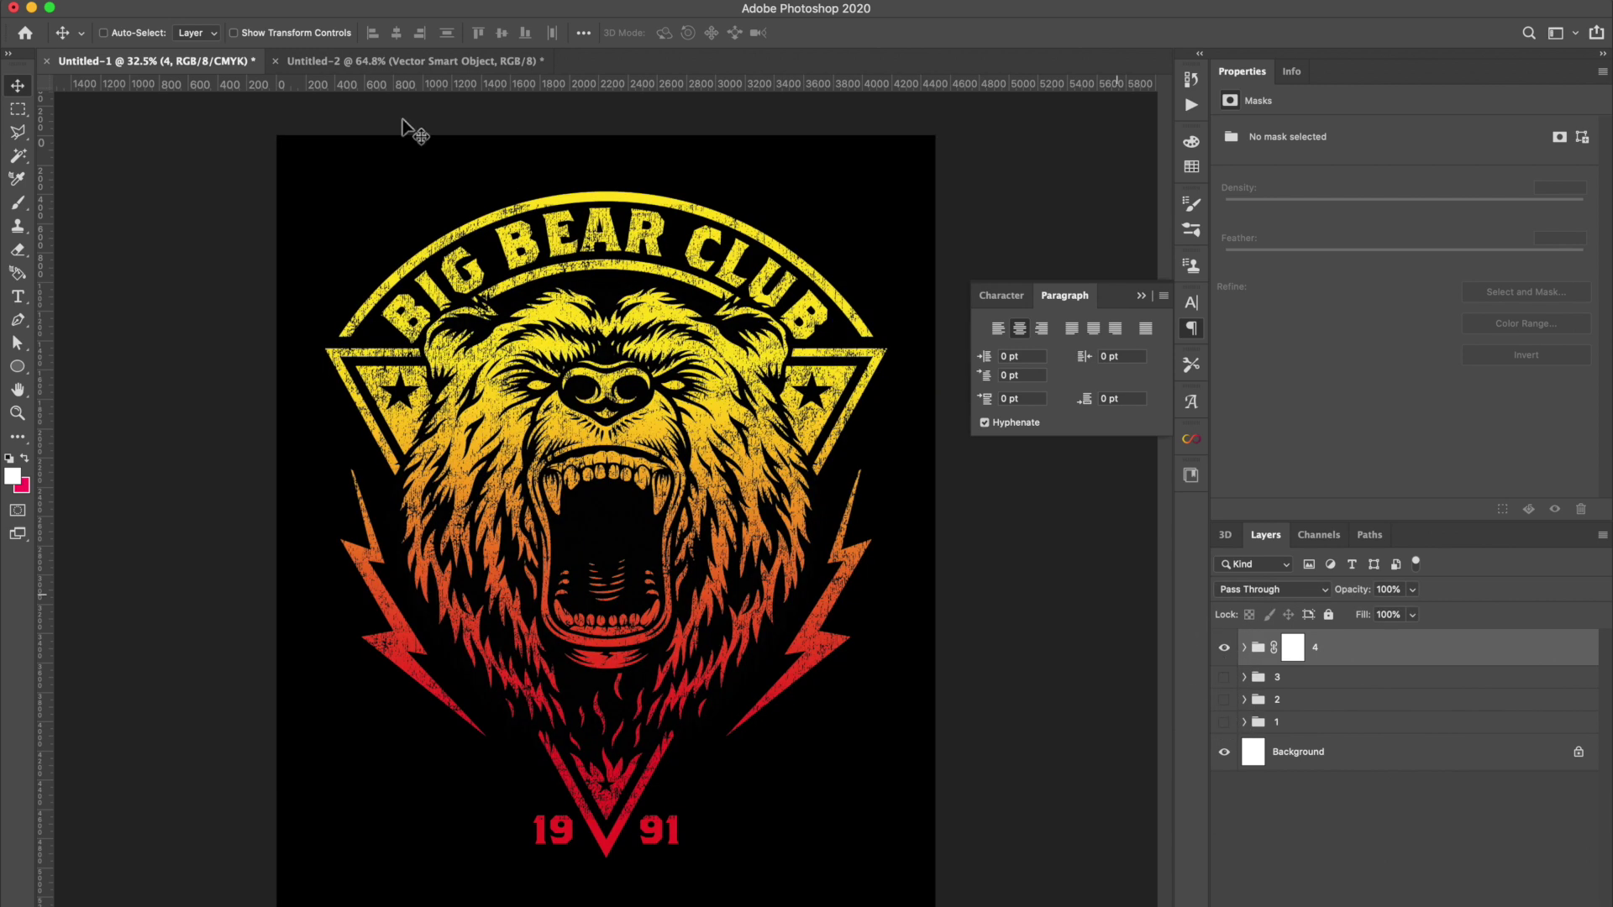
click(395, 62)
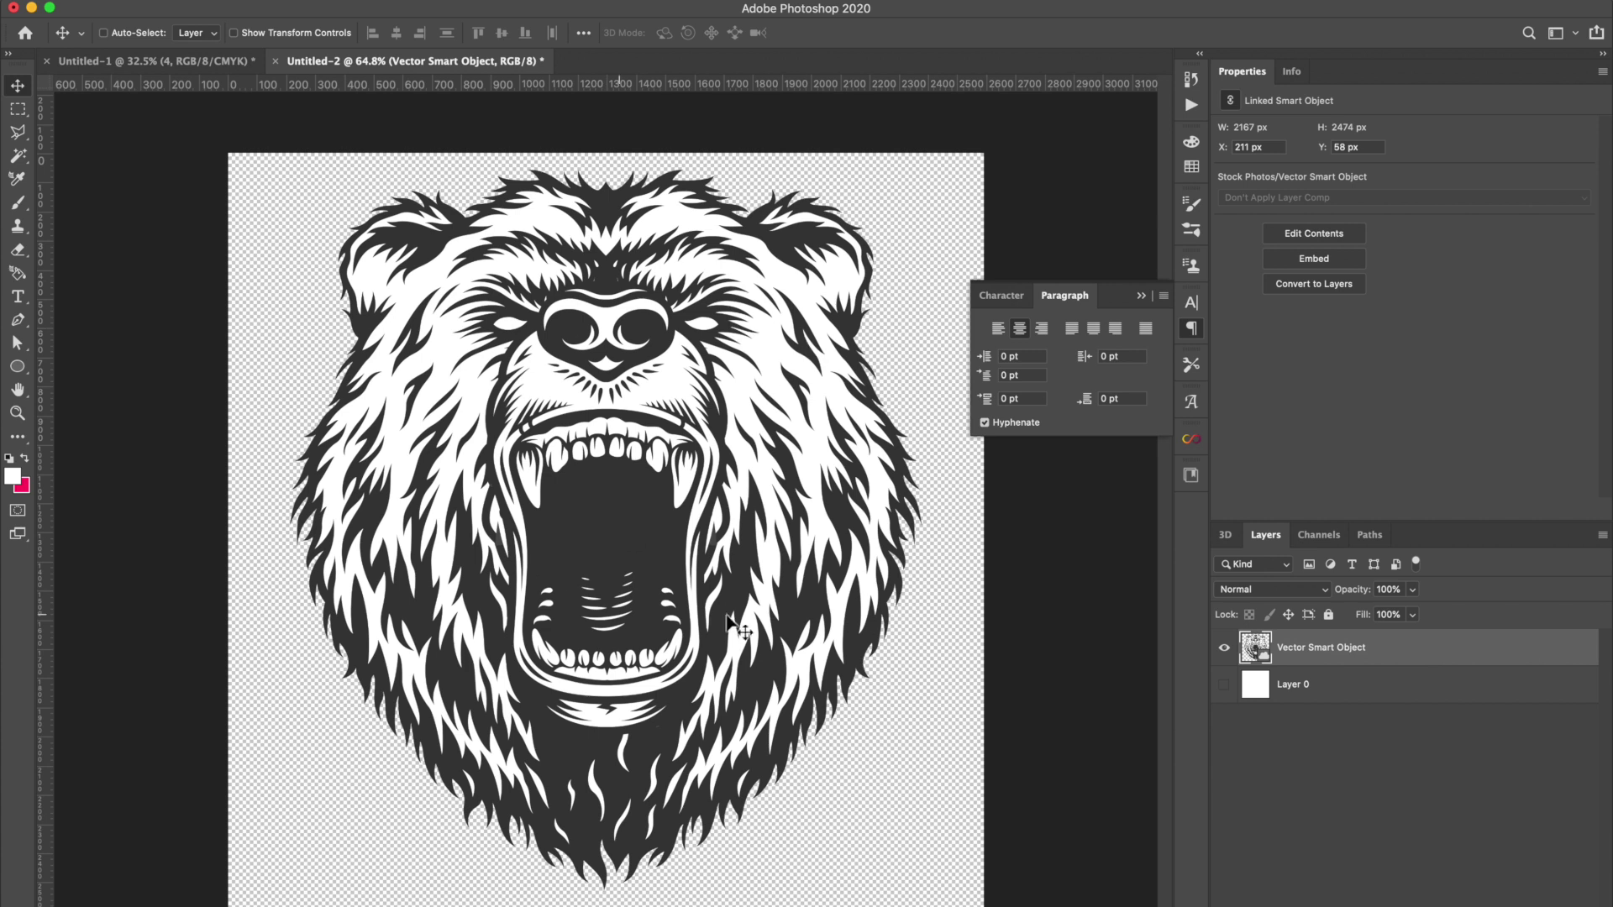